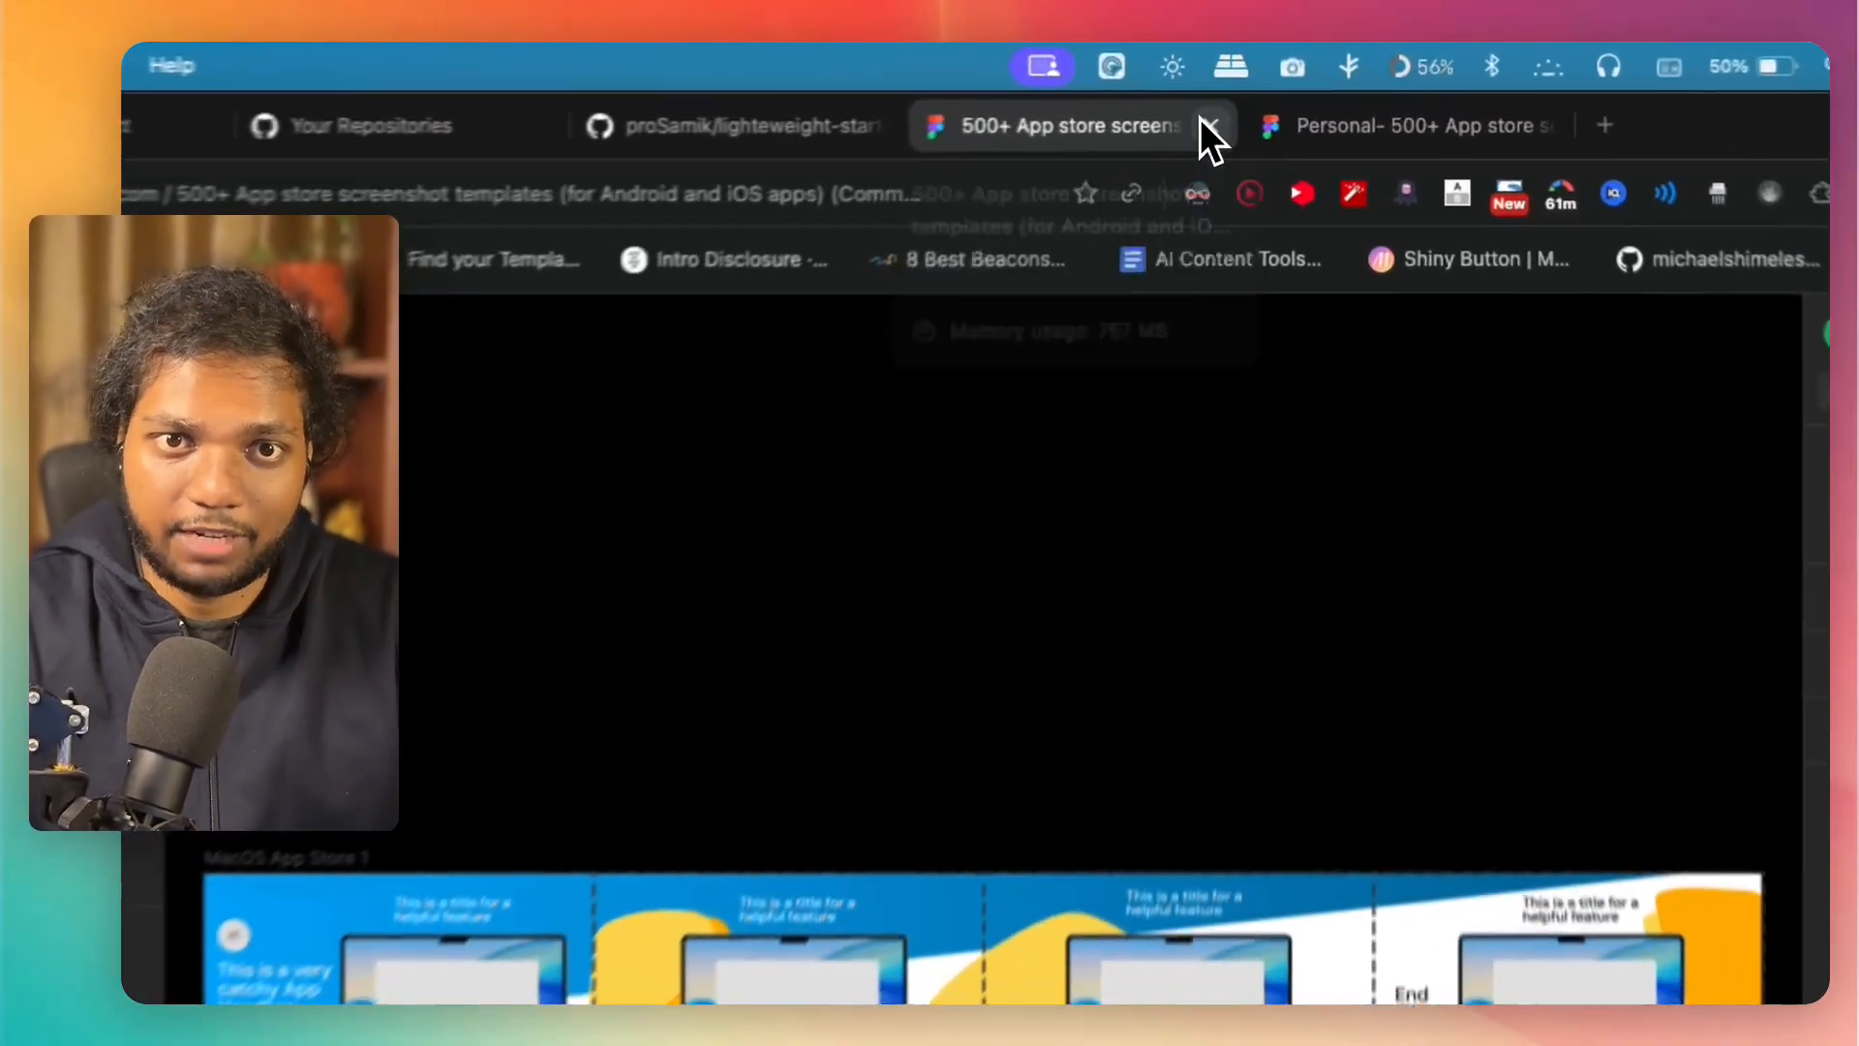
Step: Close the original template tab and replace the logo placeholder's image in the personal copy with 1024x1024ia.png from Downloads
click(1286, 88)
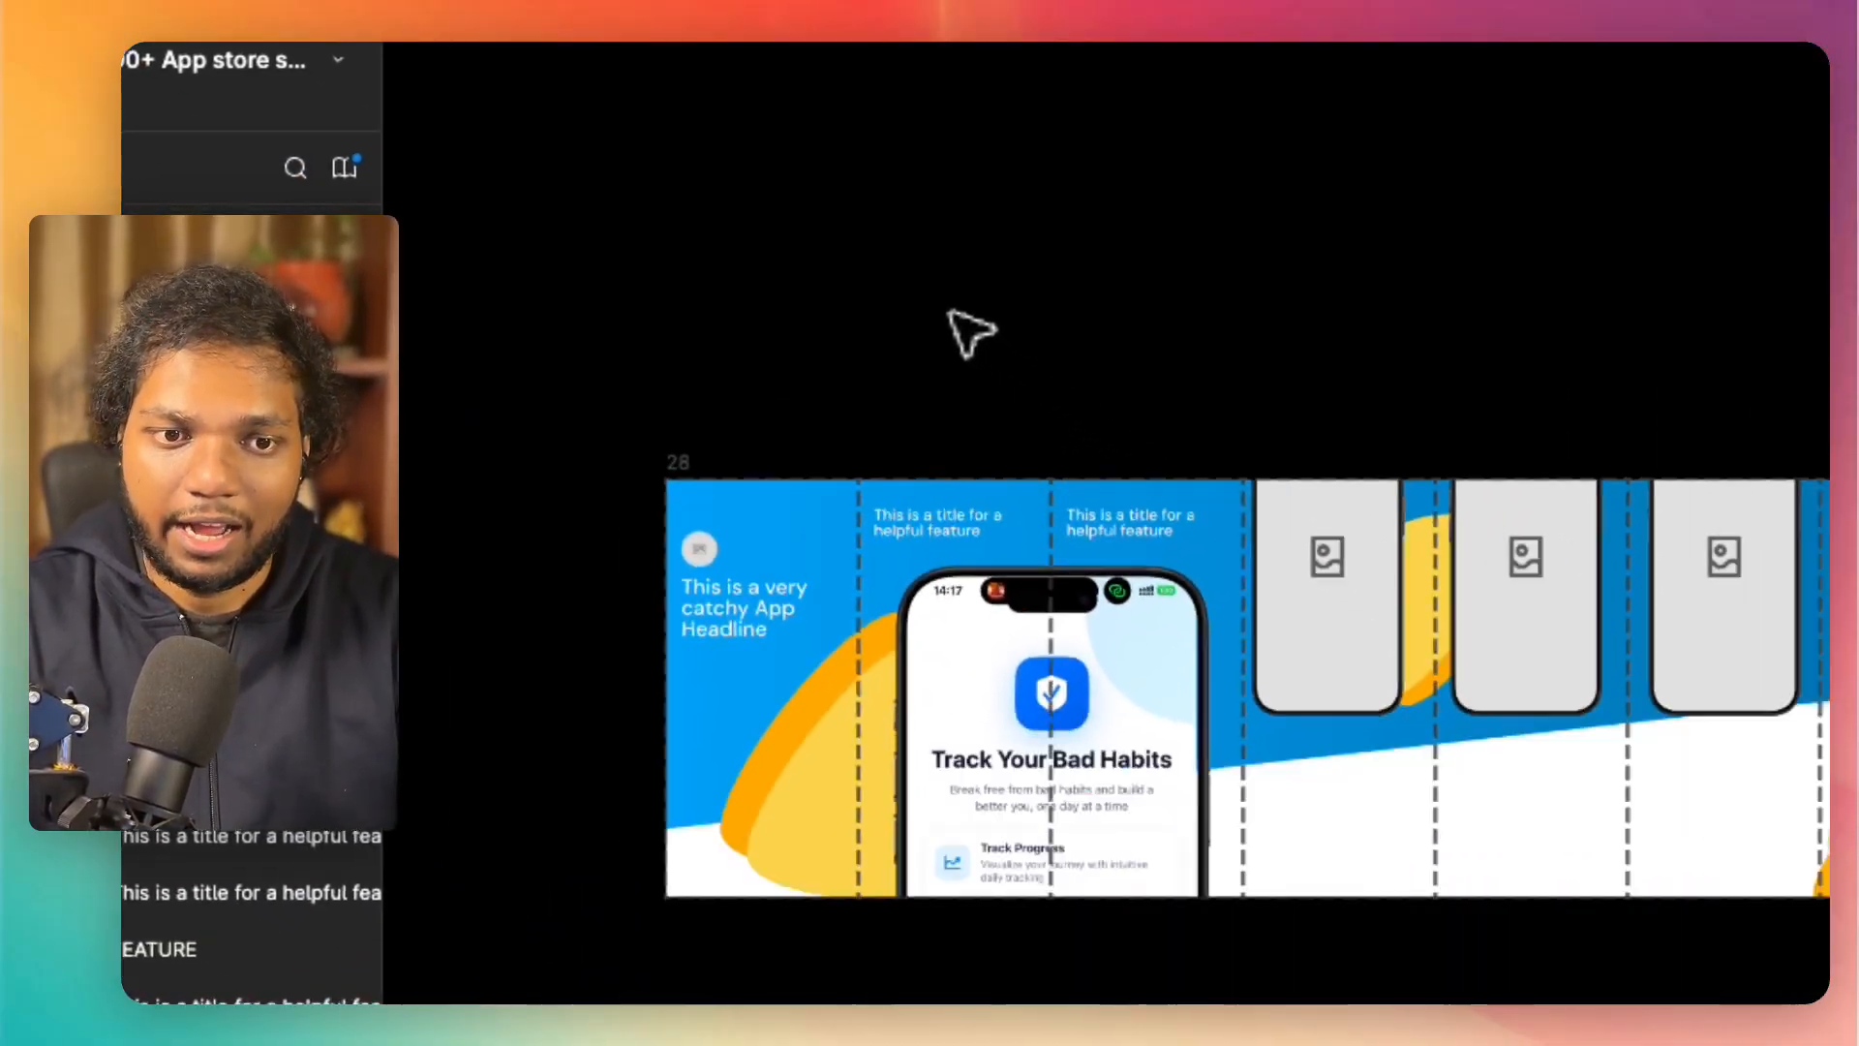
scroll(949, 311, up, 4)
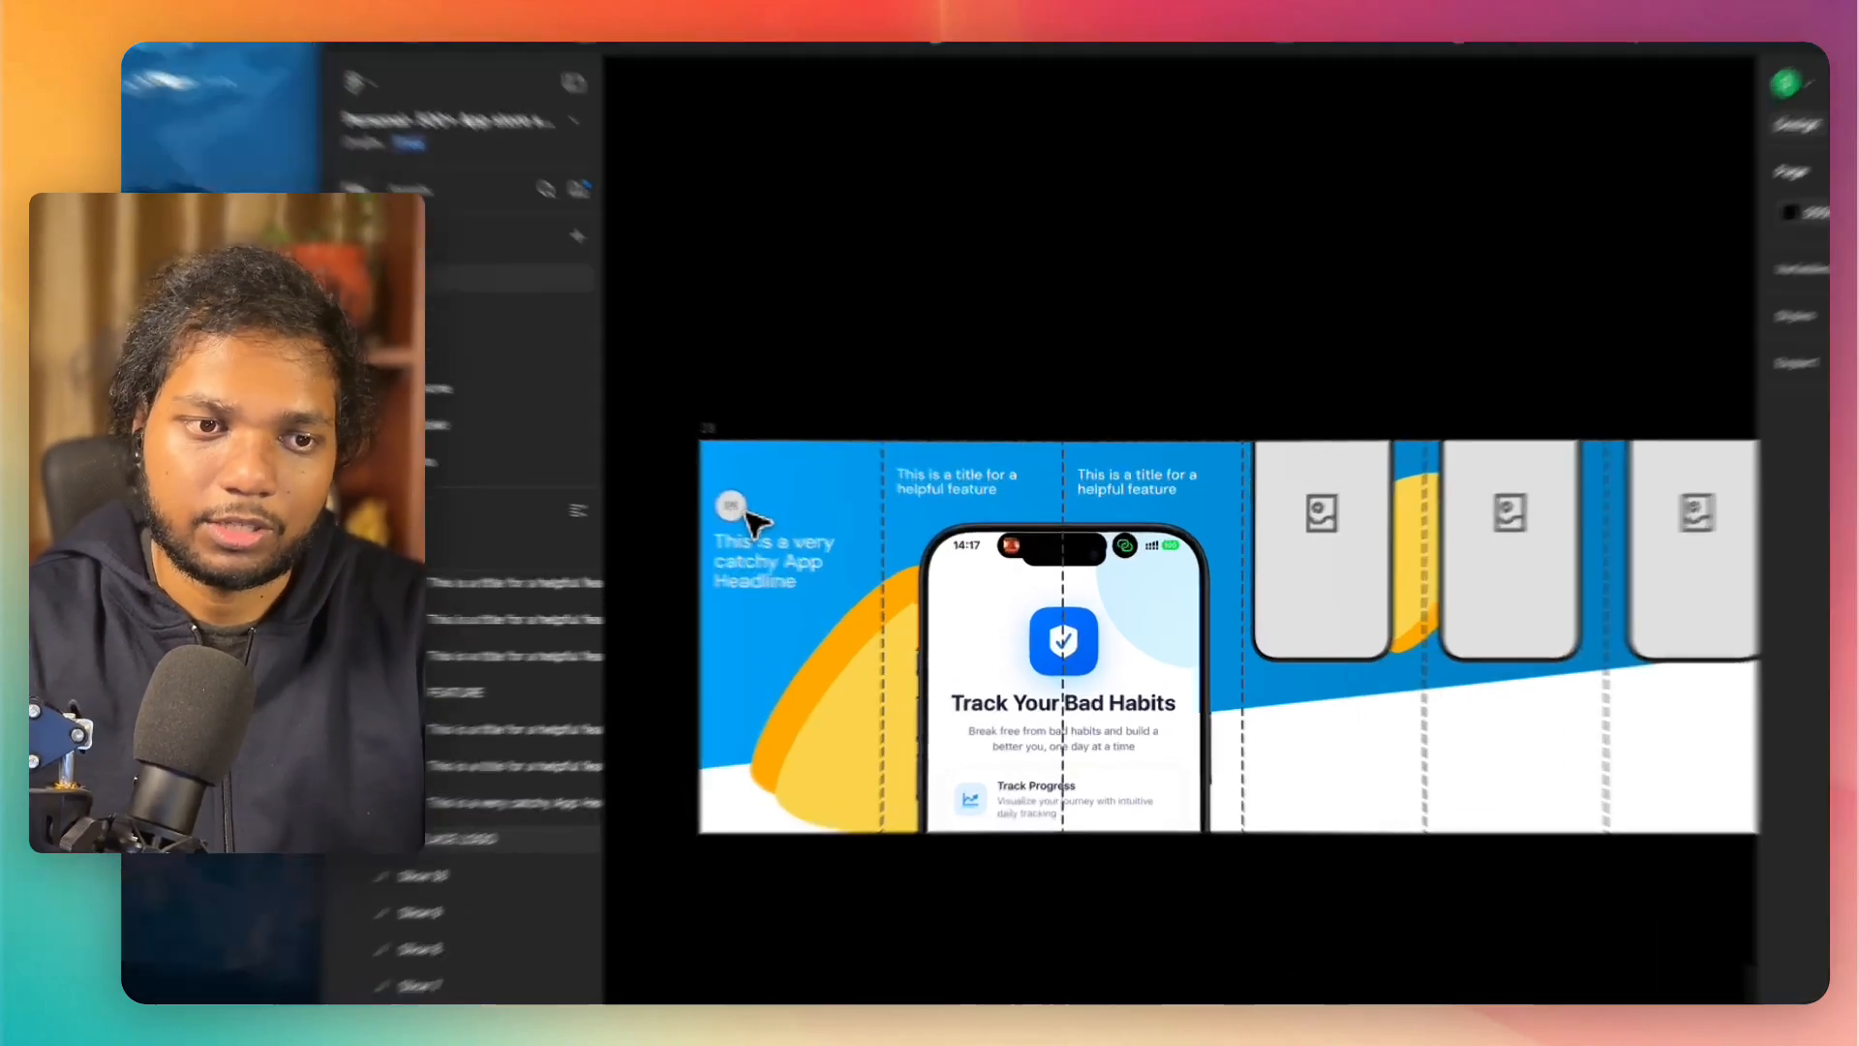
click(823, 534)
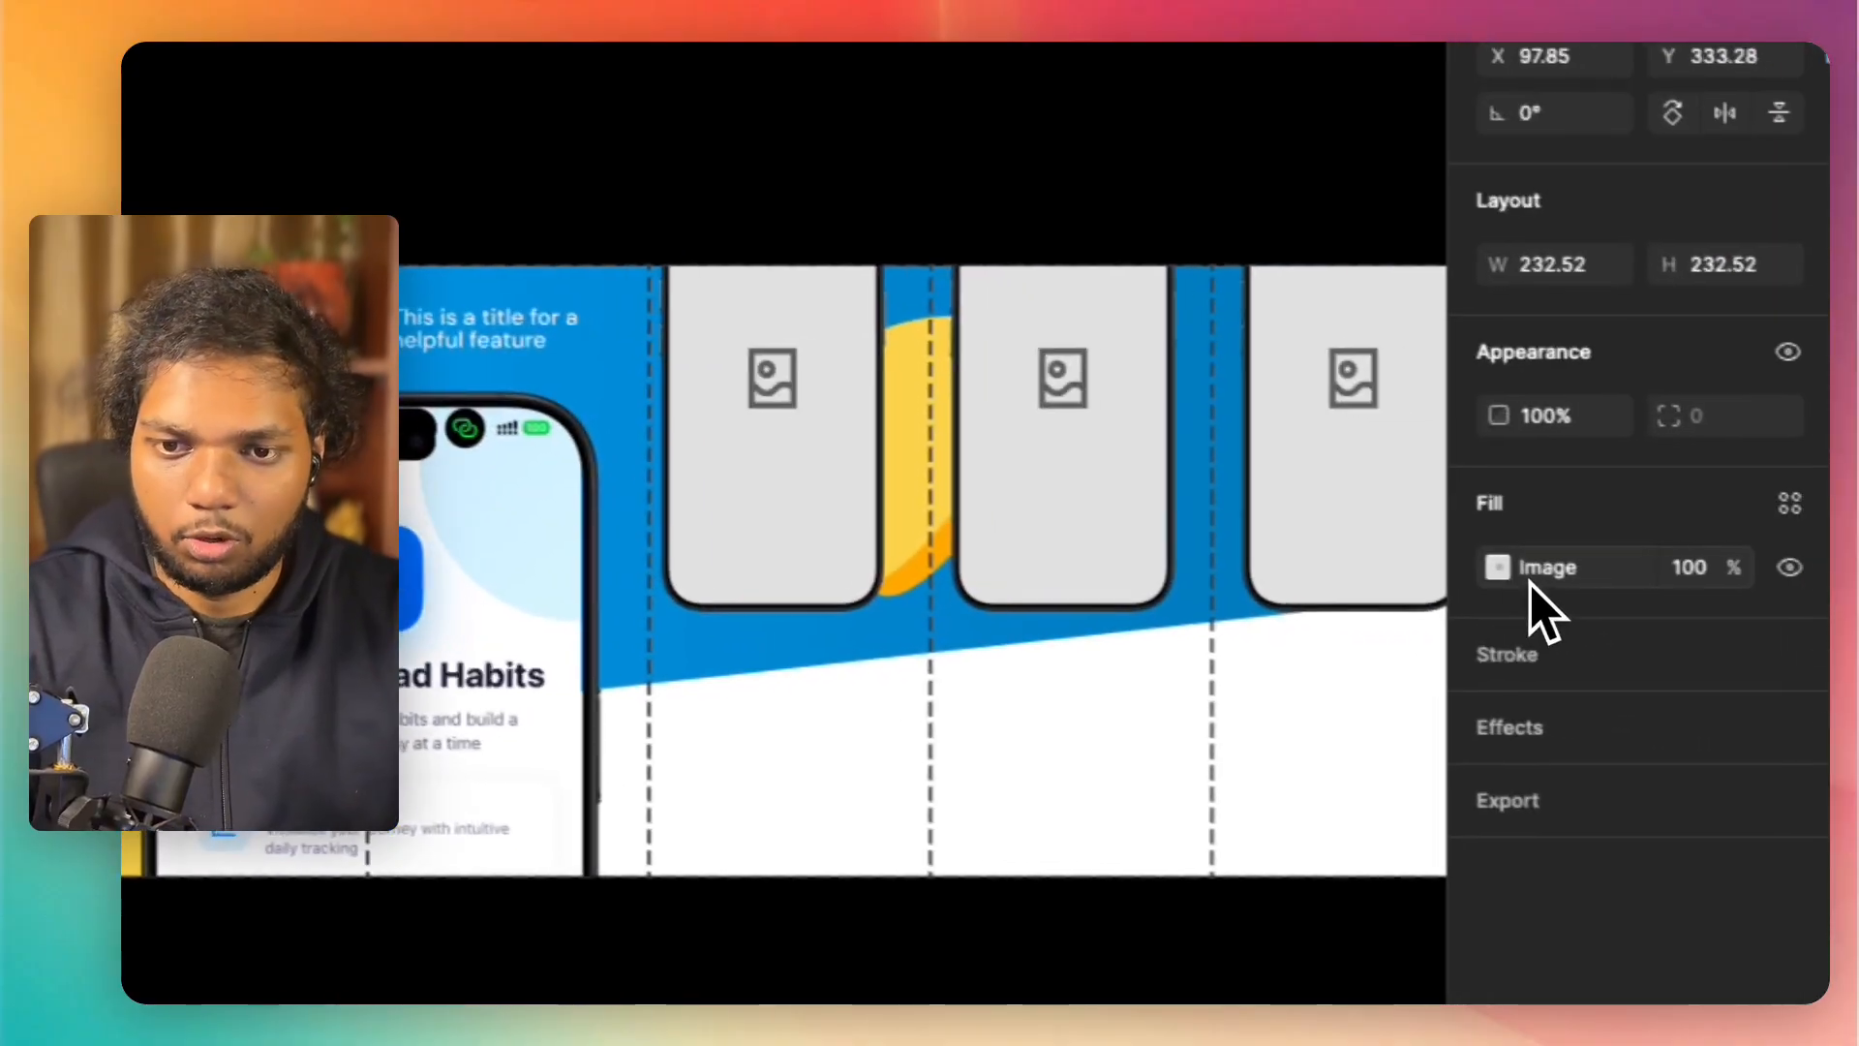
click(1506, 567)
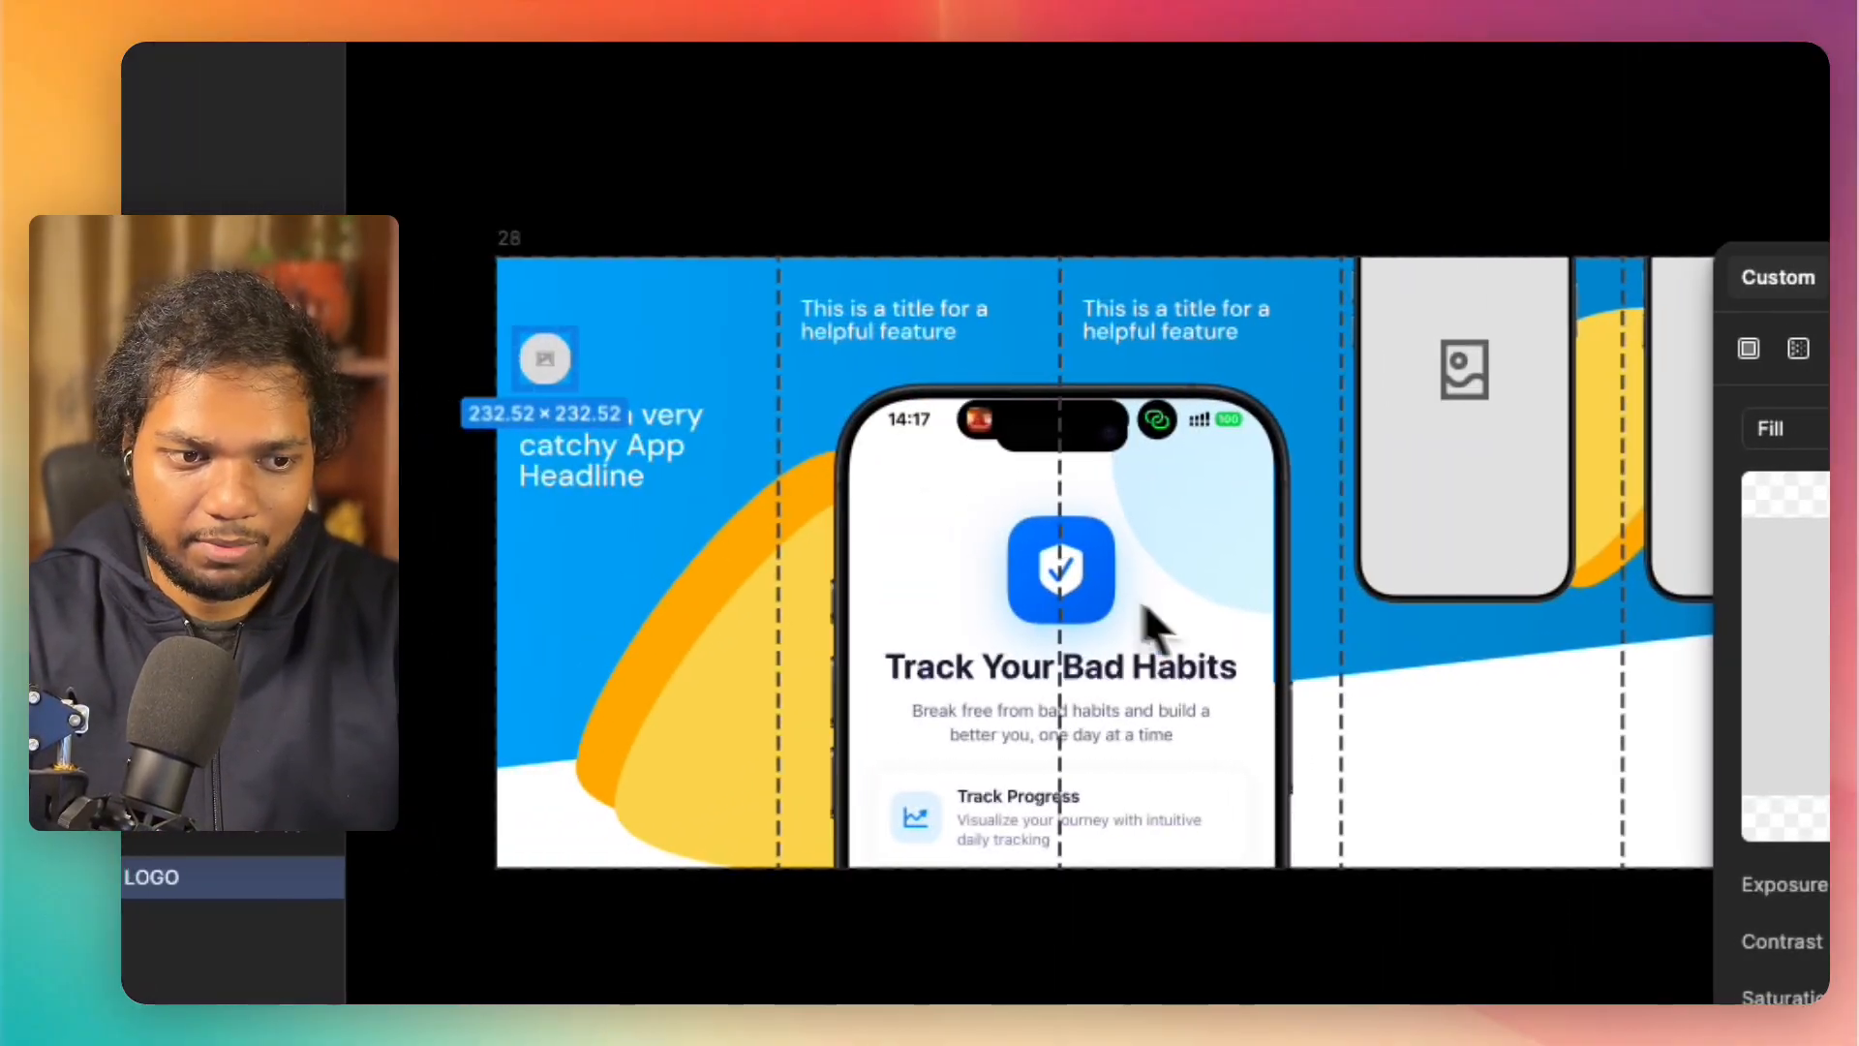
mouse_move(1198, 732)
click(1464, 646)
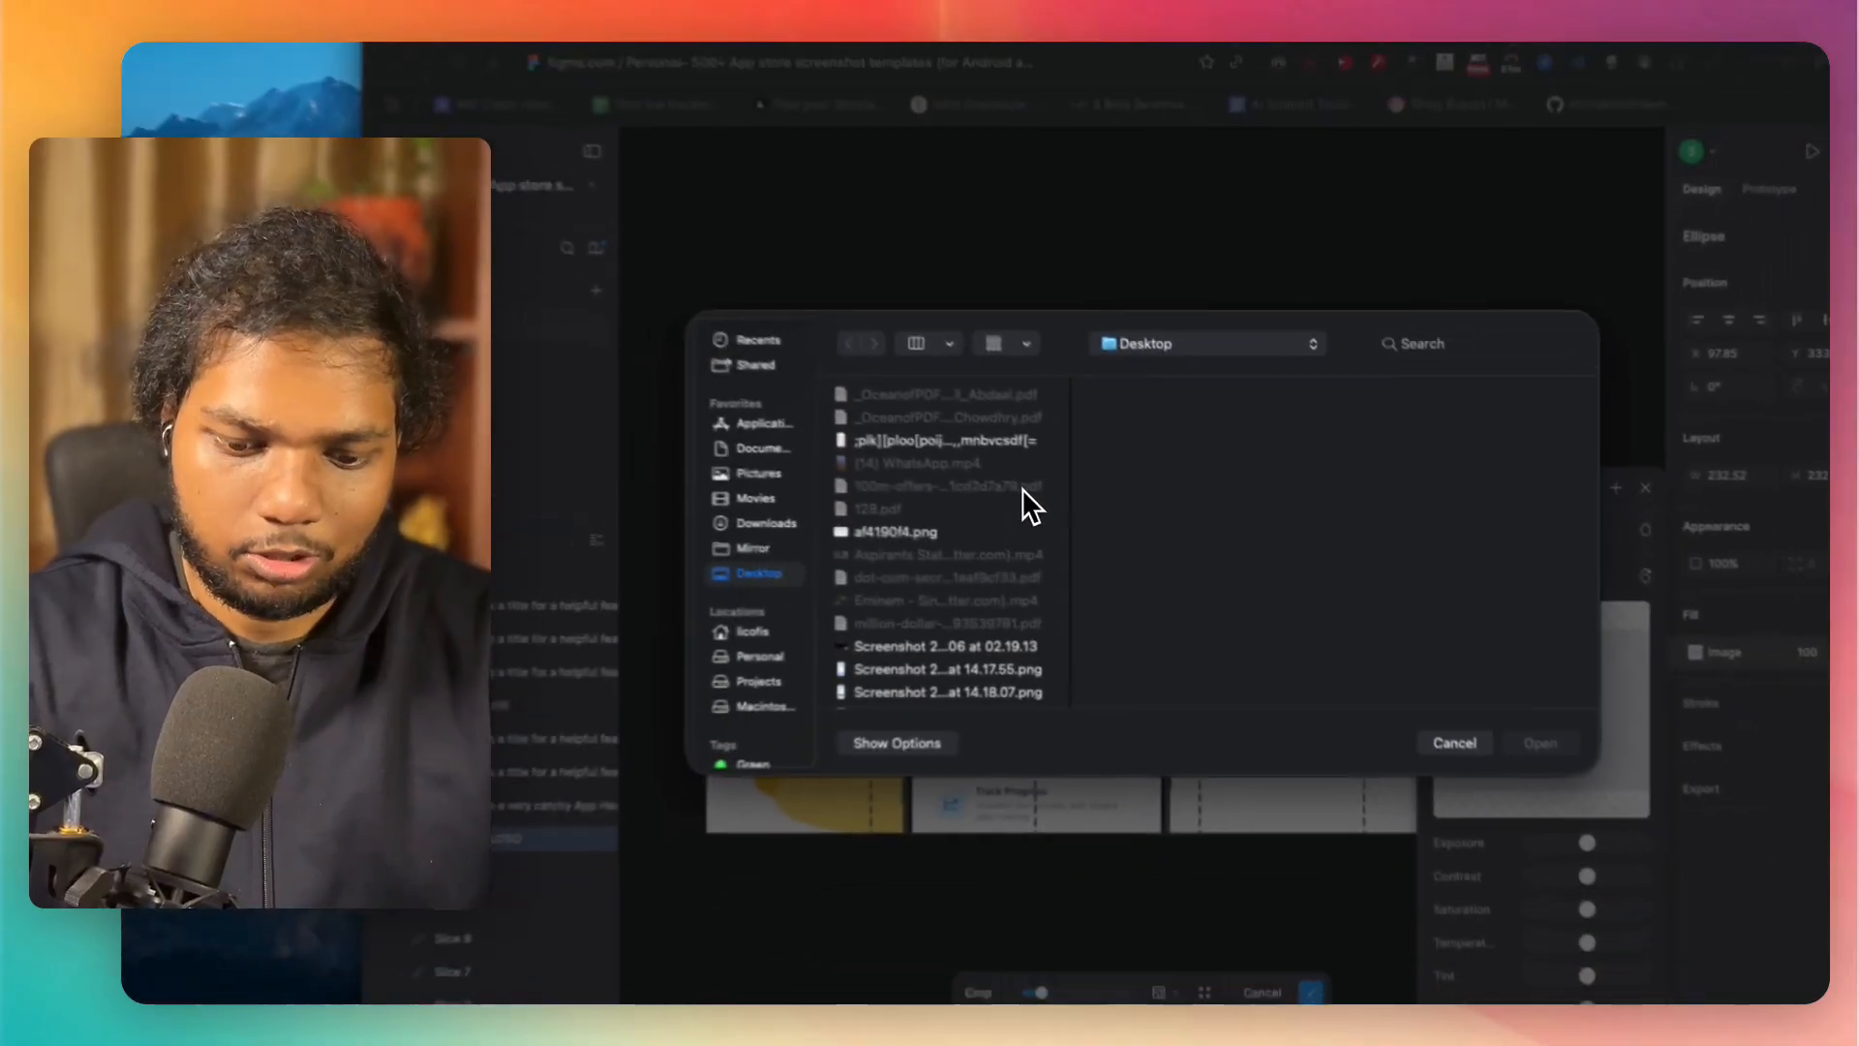
click(513, 366)
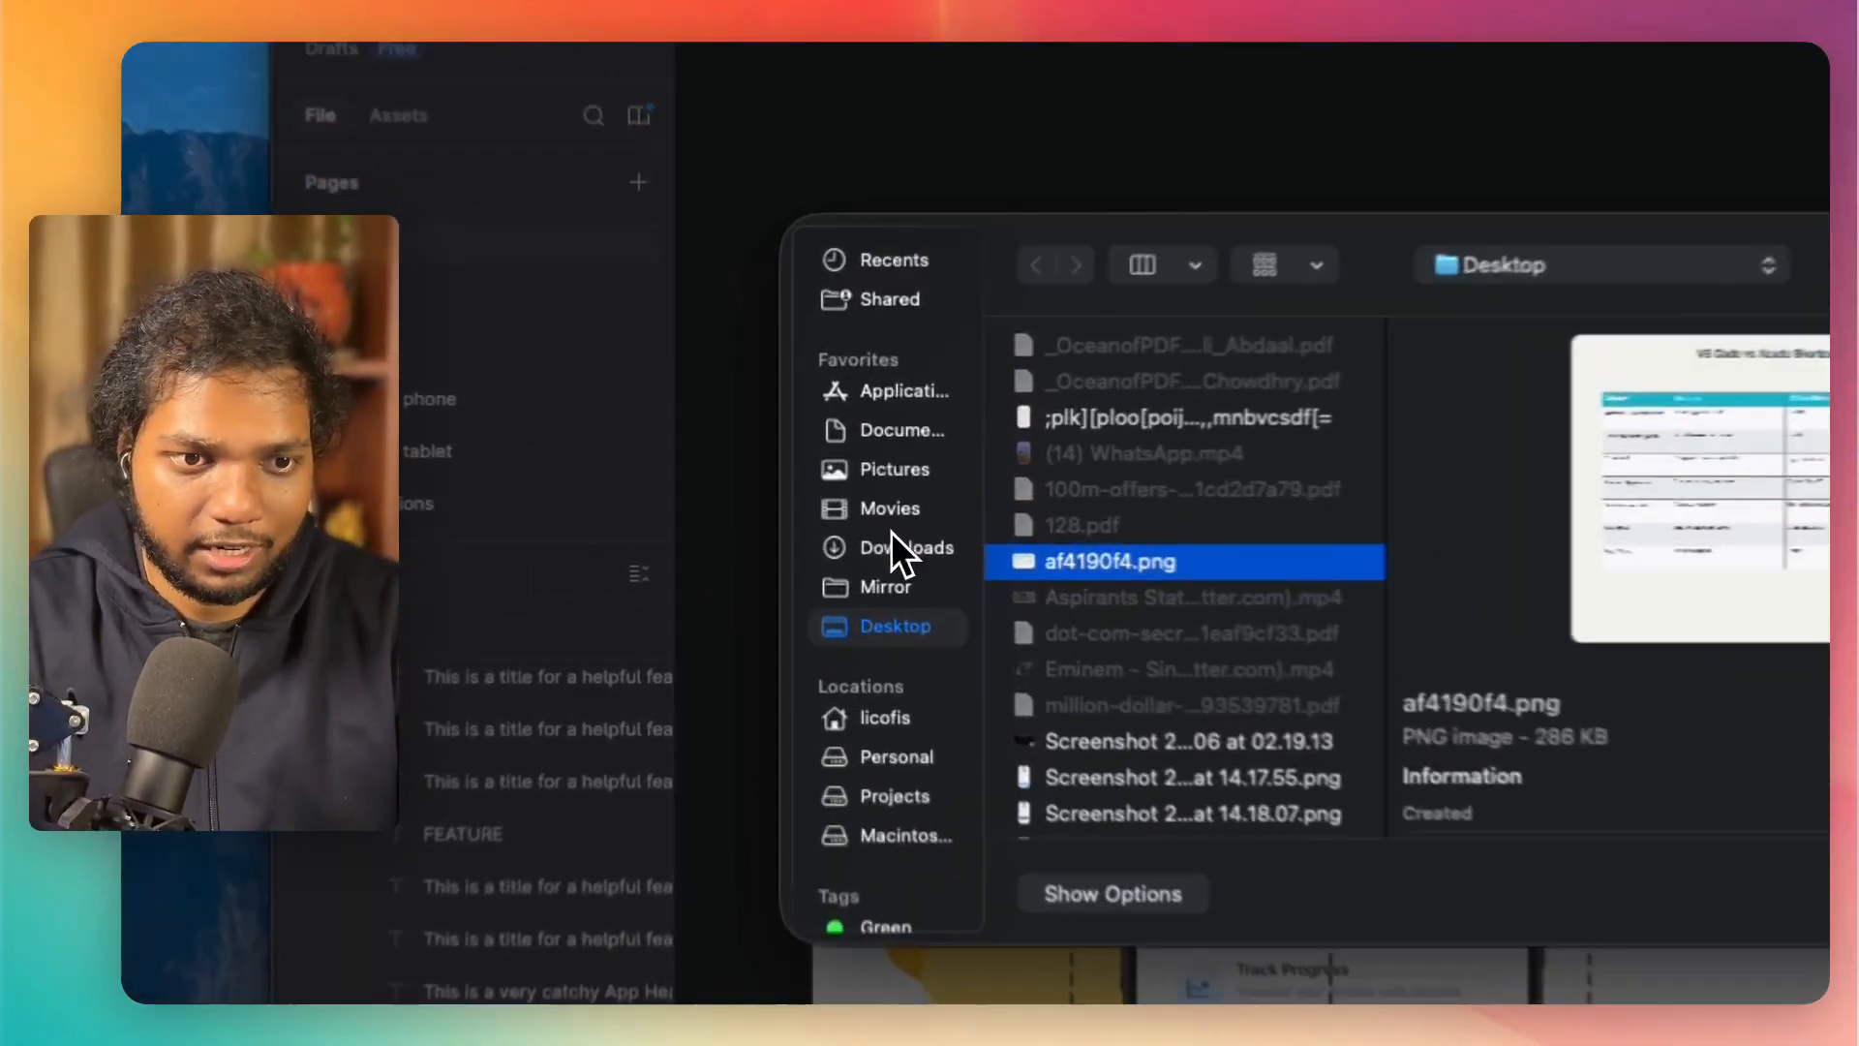
click(832, 499)
click(910, 550)
key(1)
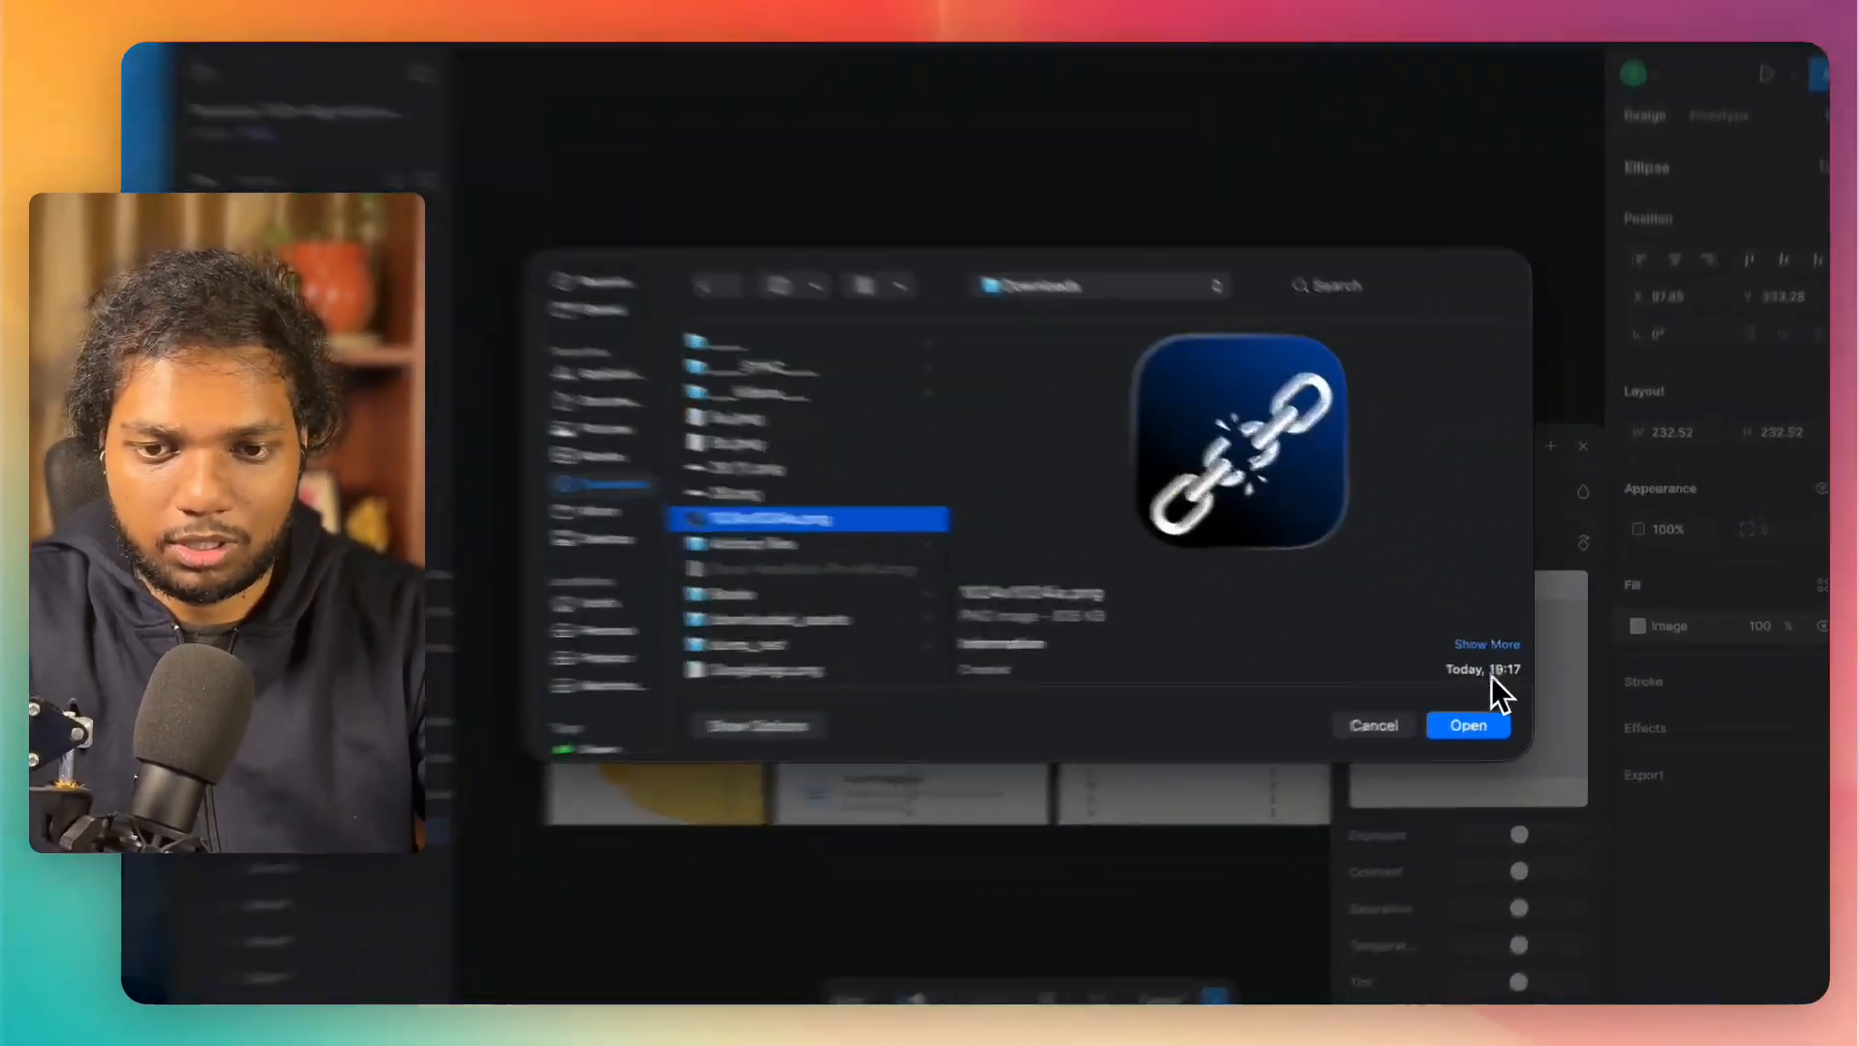
click(1468, 725)
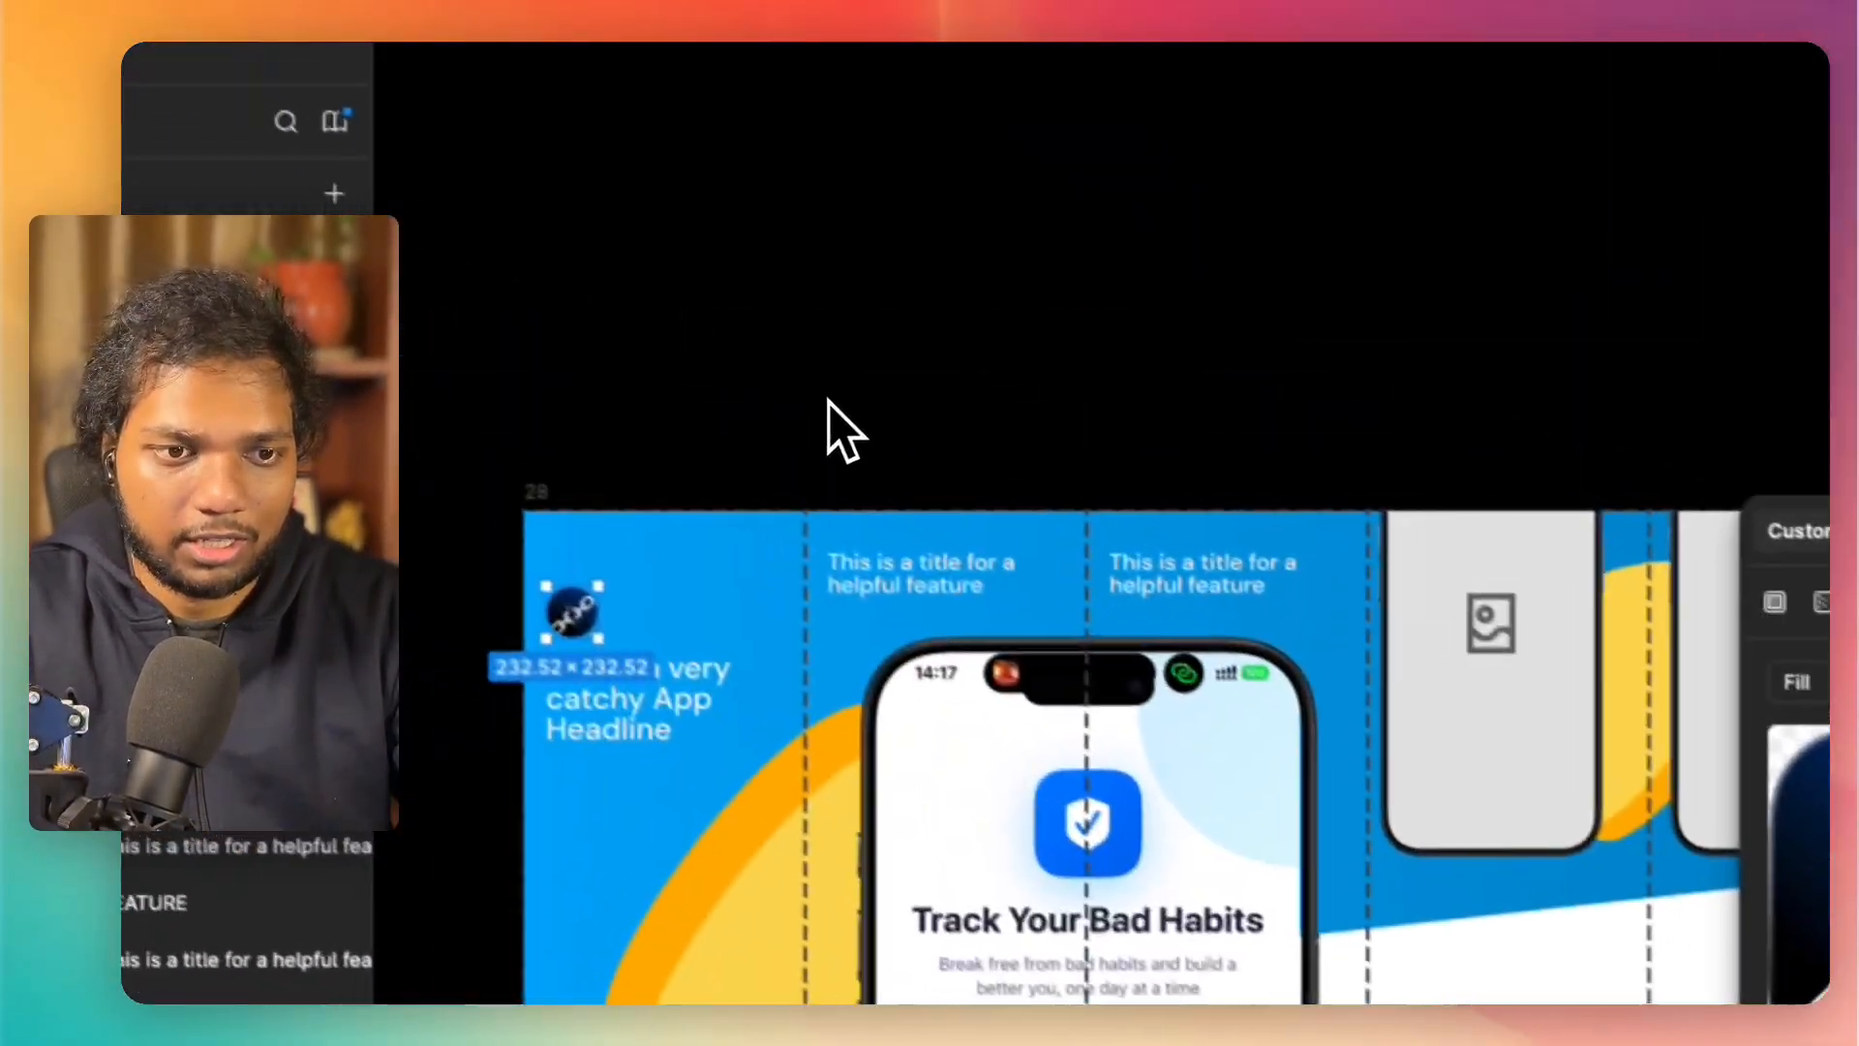
Step: Try to enlarge the circular logo from its corner, and undo the resize
scroll(652, 664, up, 5)
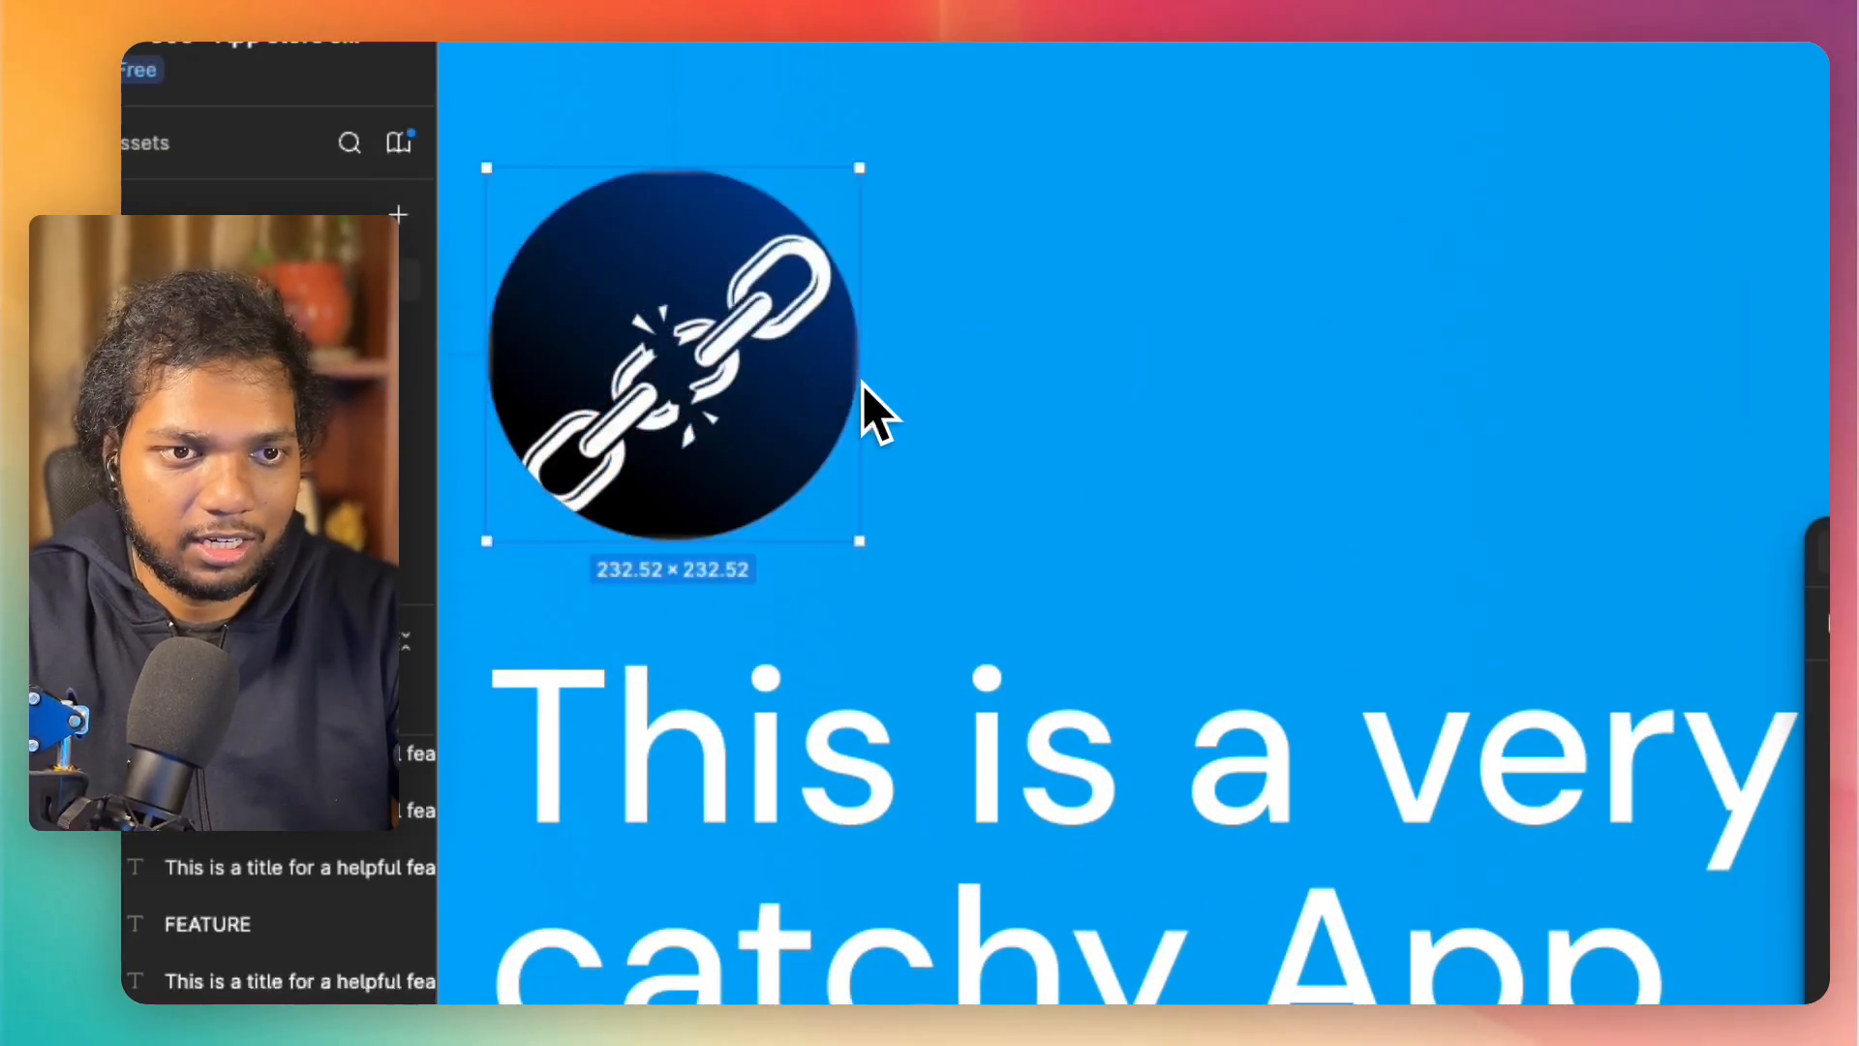
click(847, 530)
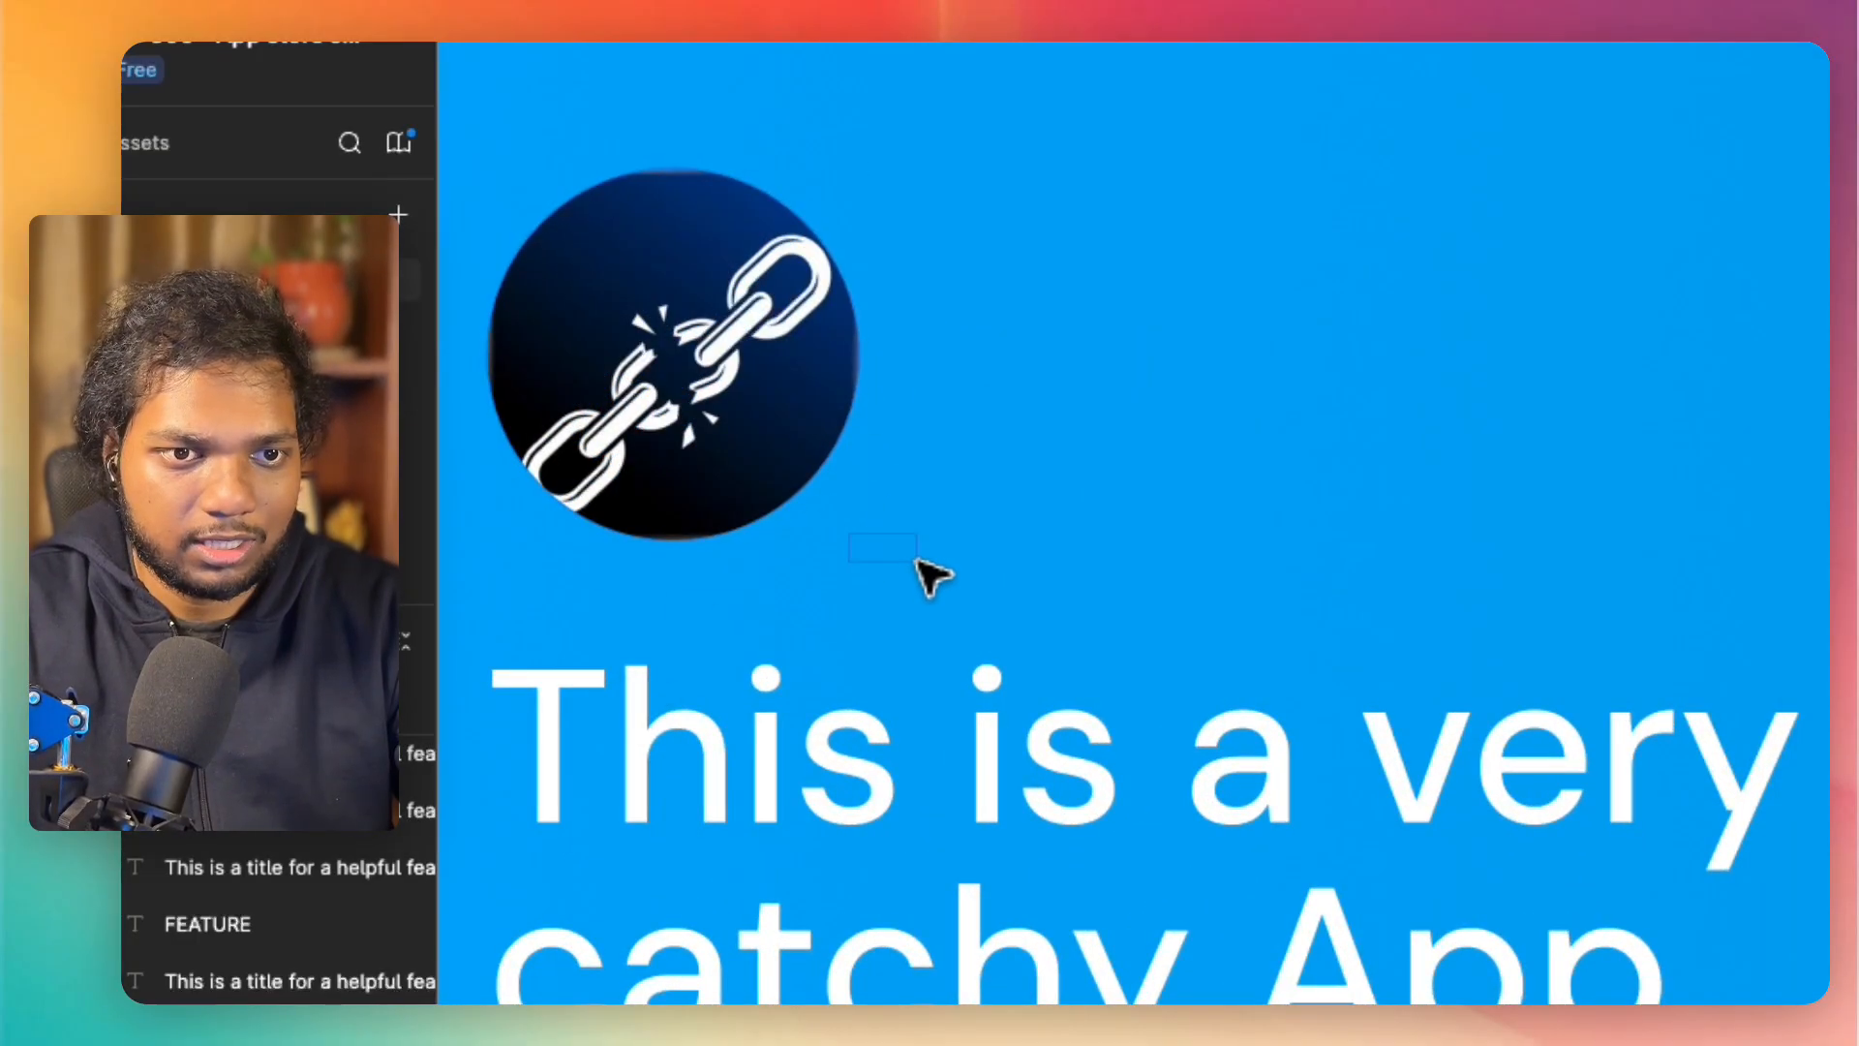
click(770, 457)
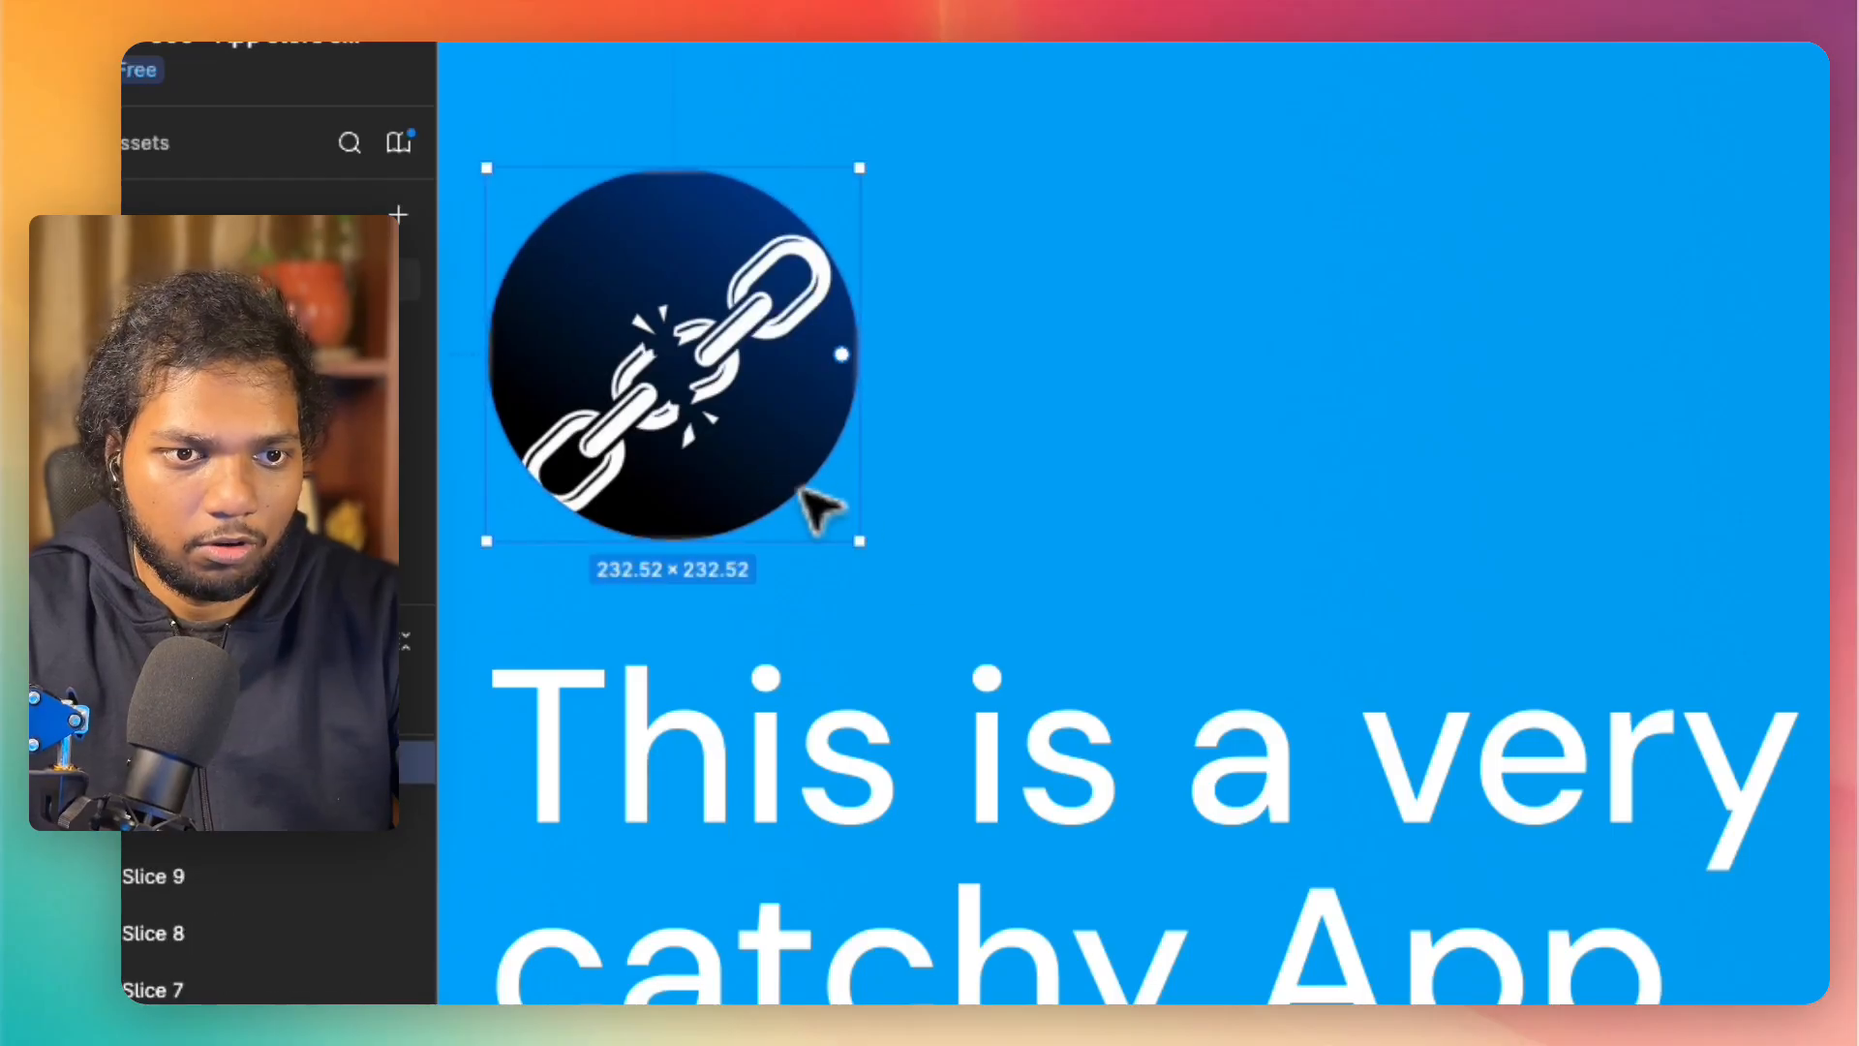
drag(856, 543, 1069, 632)
key(super+z)
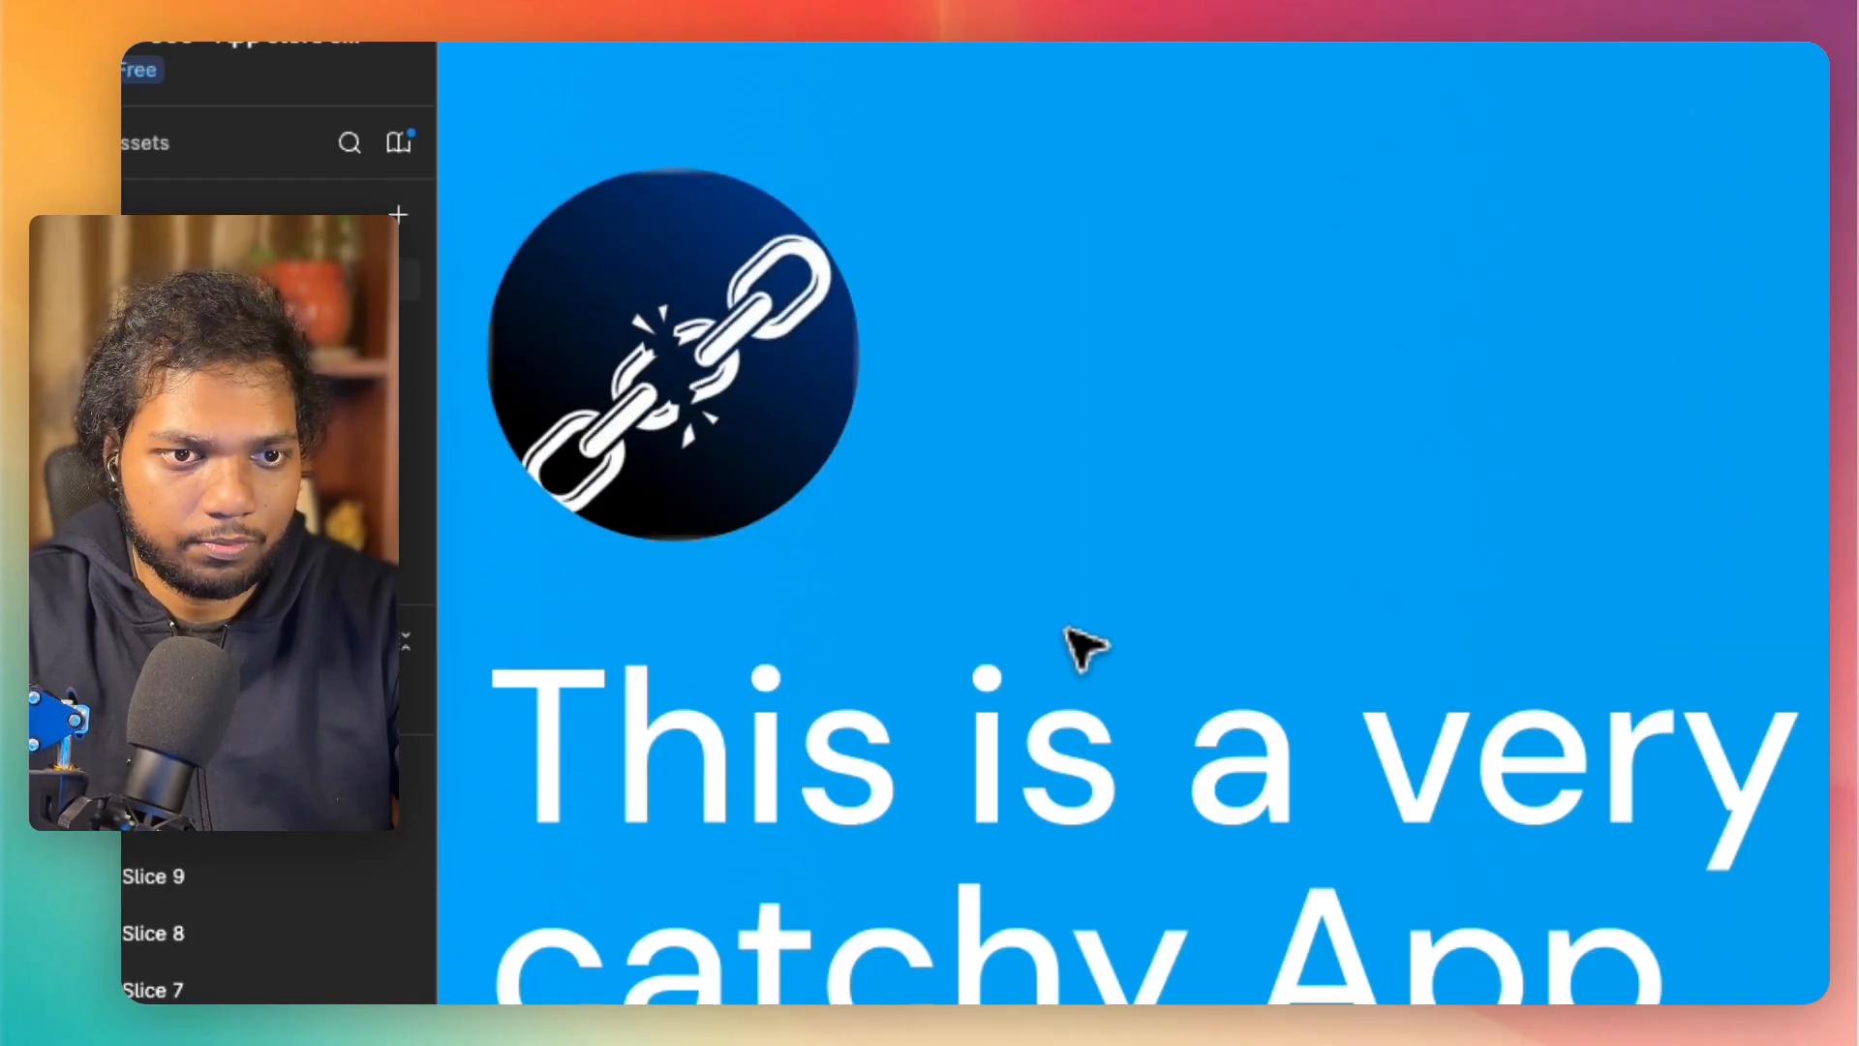
click(789, 487)
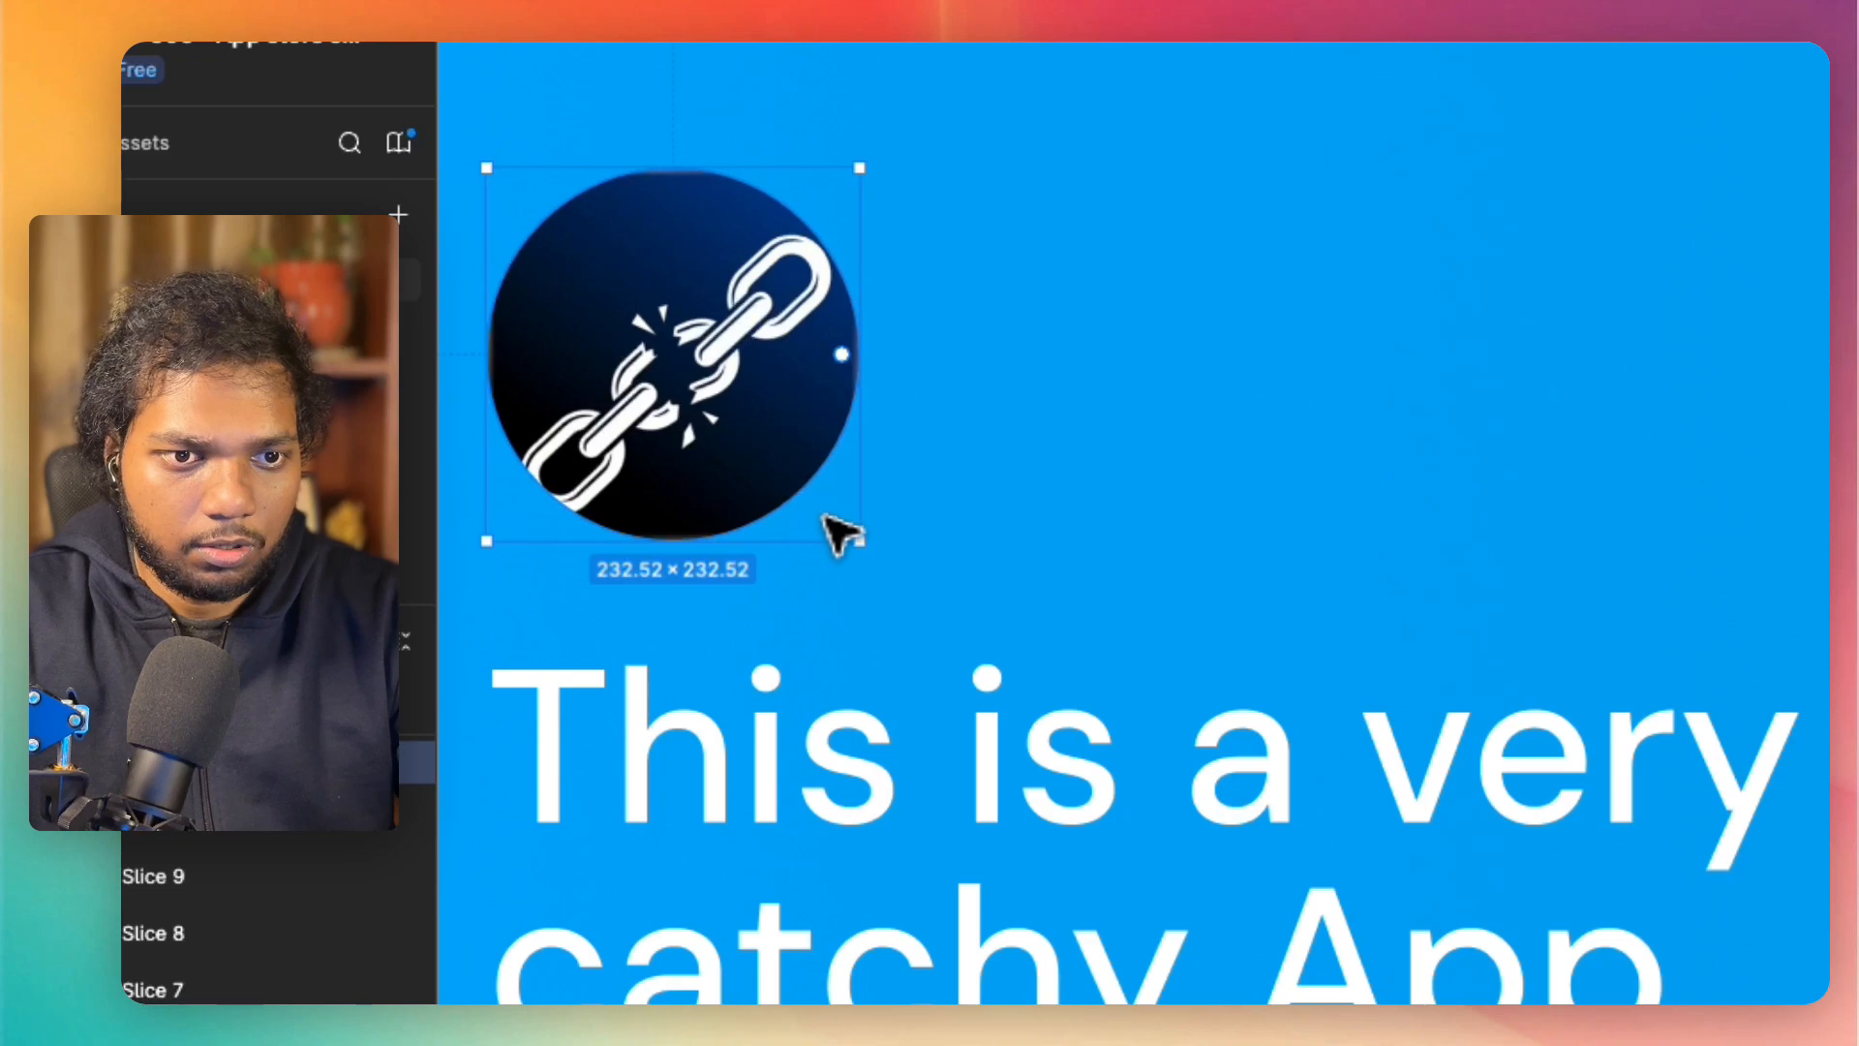
click(824, 518)
click(789, 315)
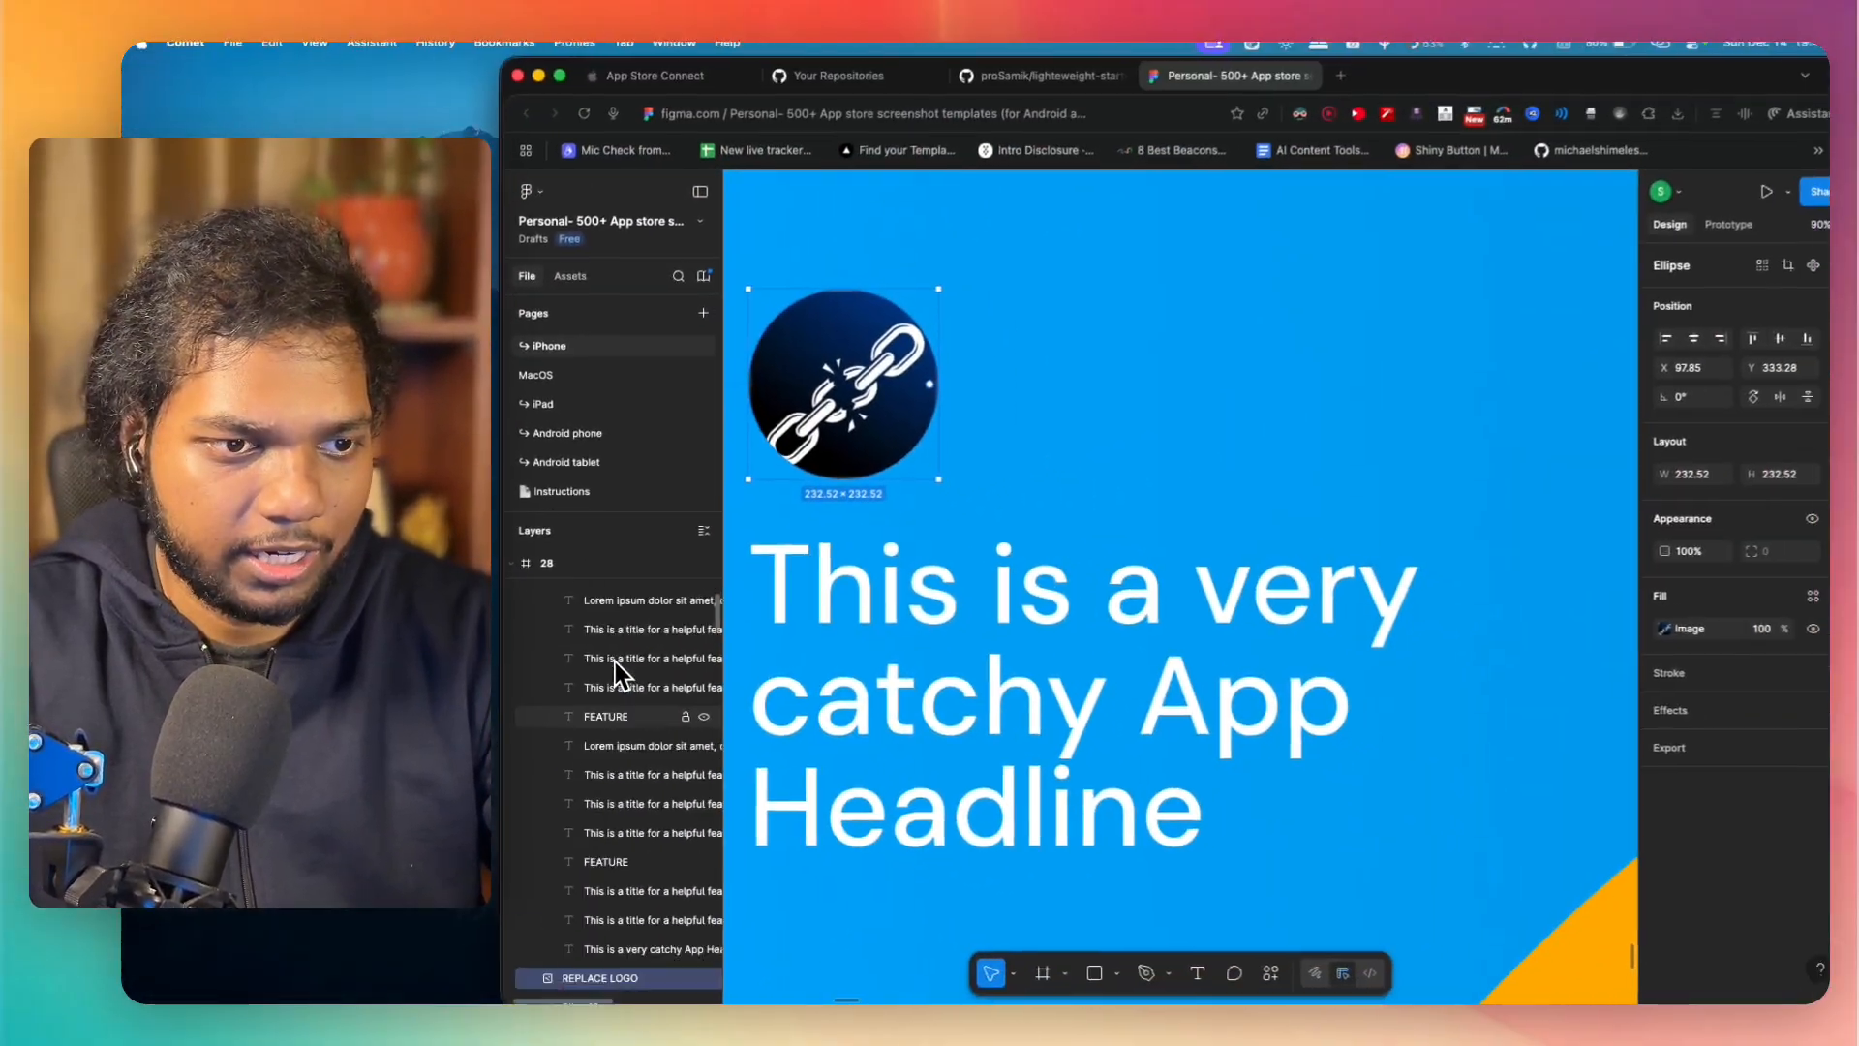
Step: Collapse the Device, DEVICES and TEXTS groups in the layer list
scroll(610, 662, up, 5)
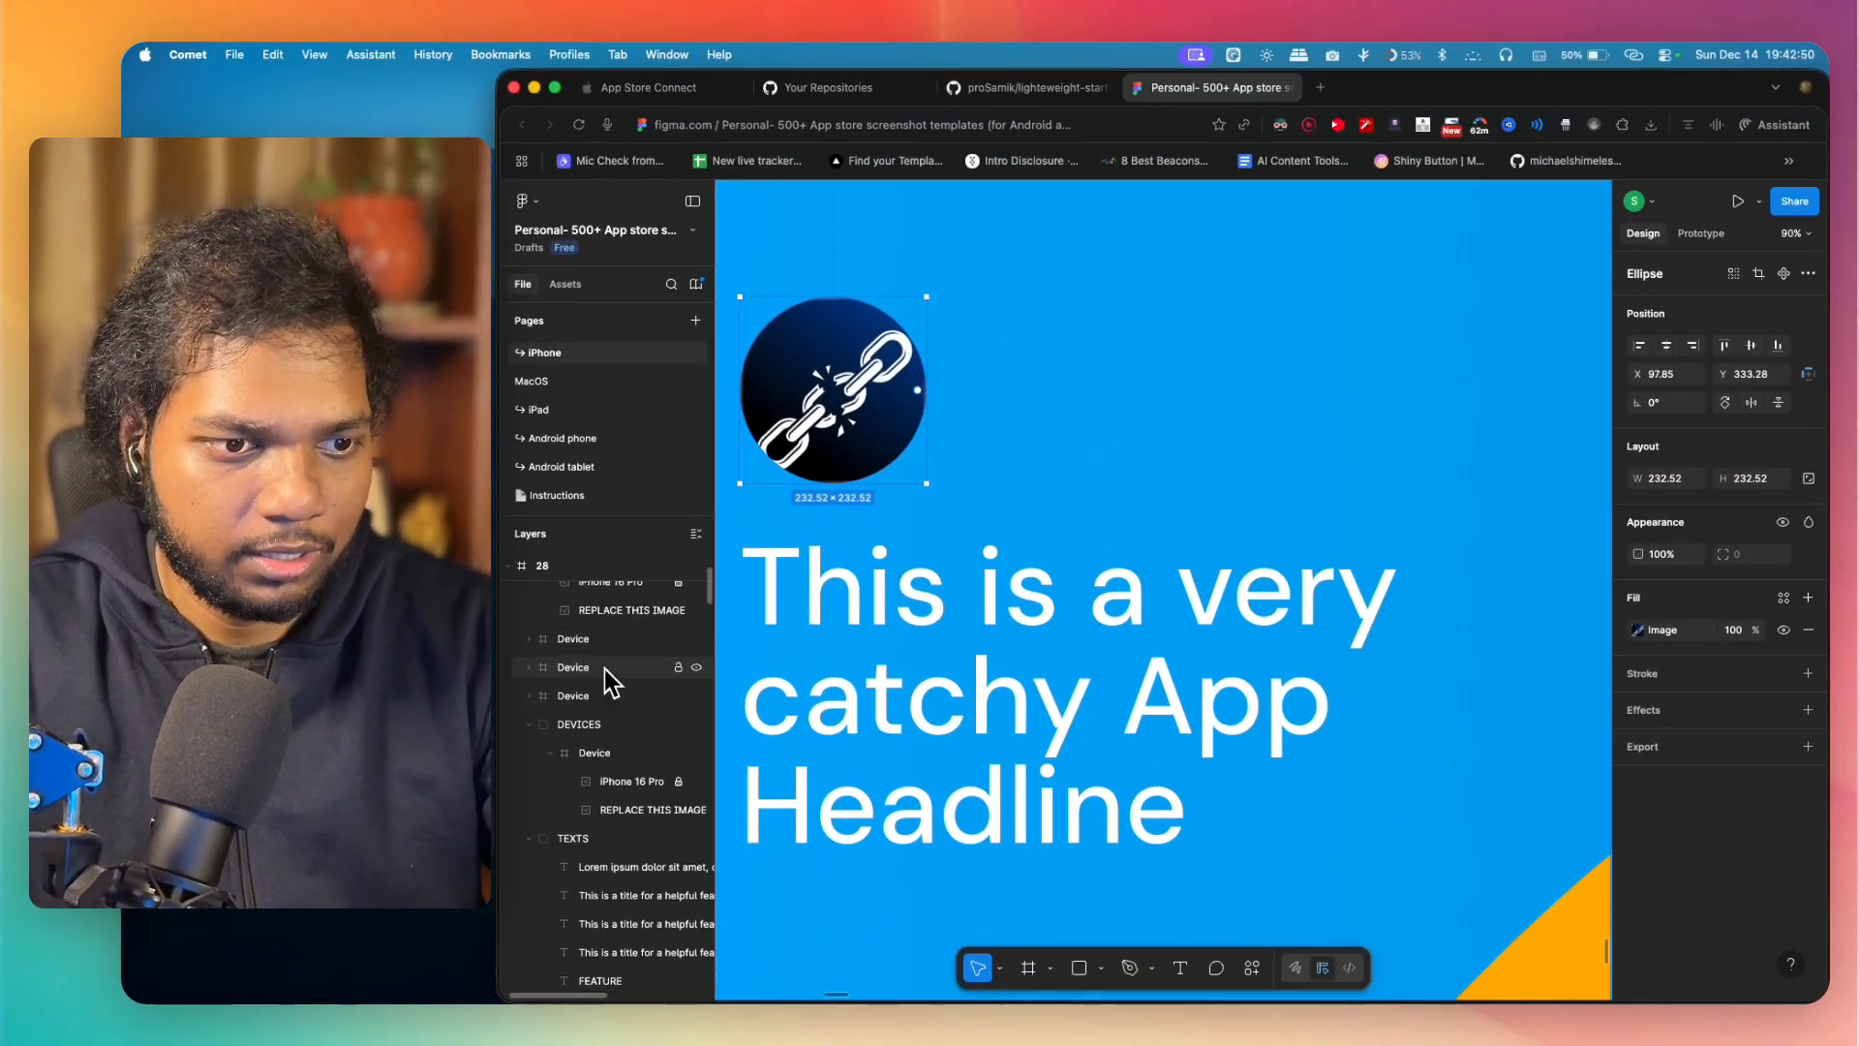
click(550, 757)
click(529, 728)
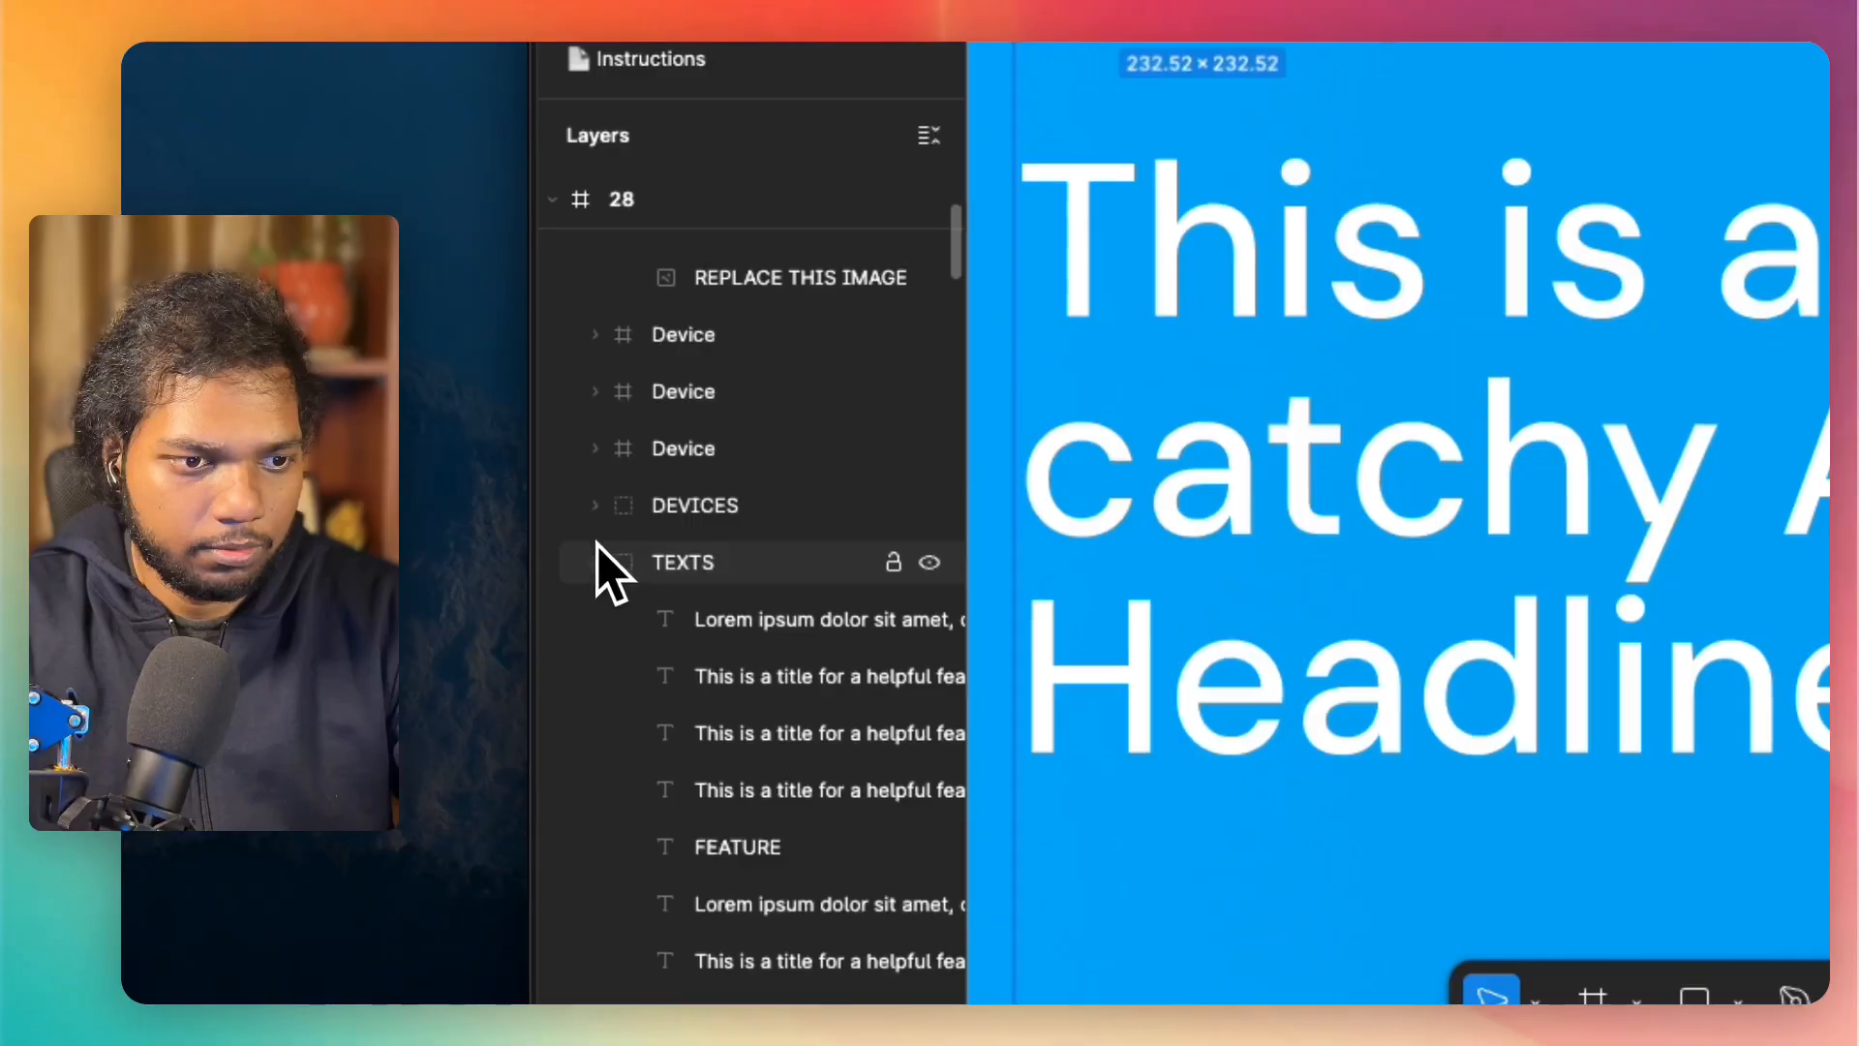
click(595, 561)
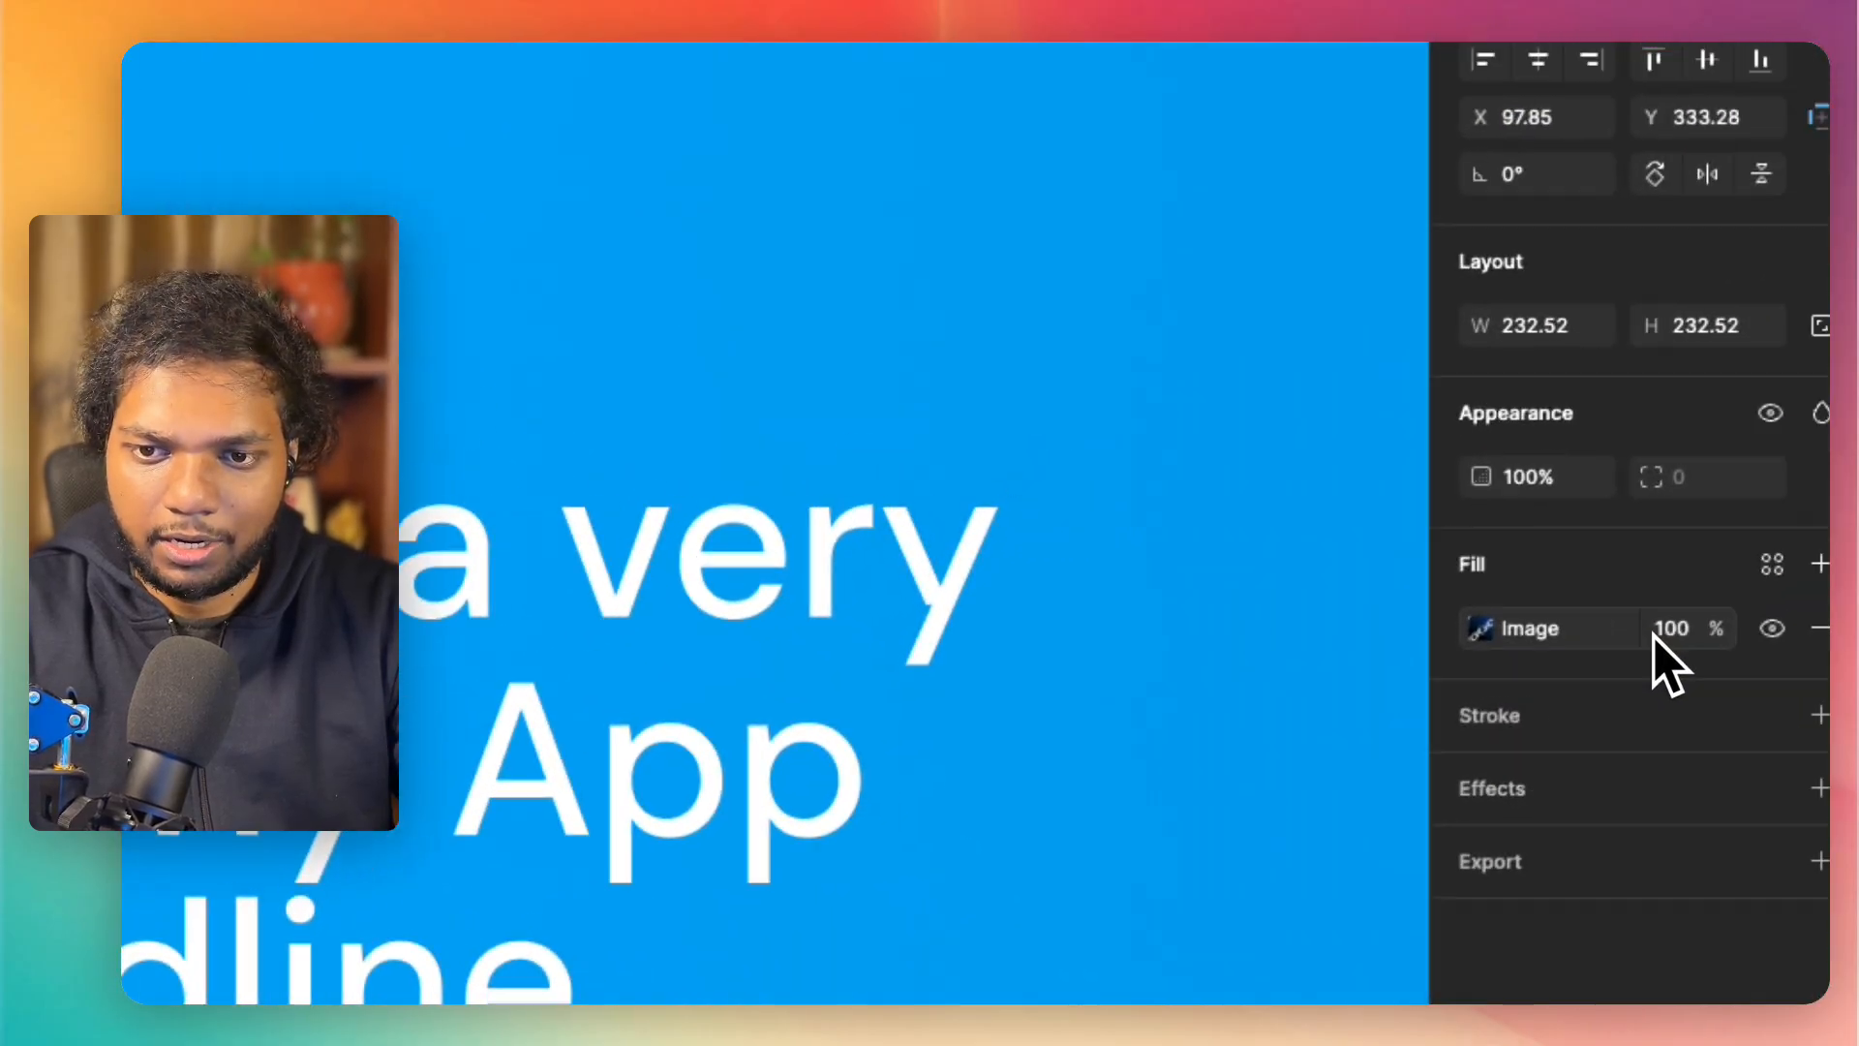
Step: Try removing the logo ellipse's image fill, and undo the change
click(1782, 638)
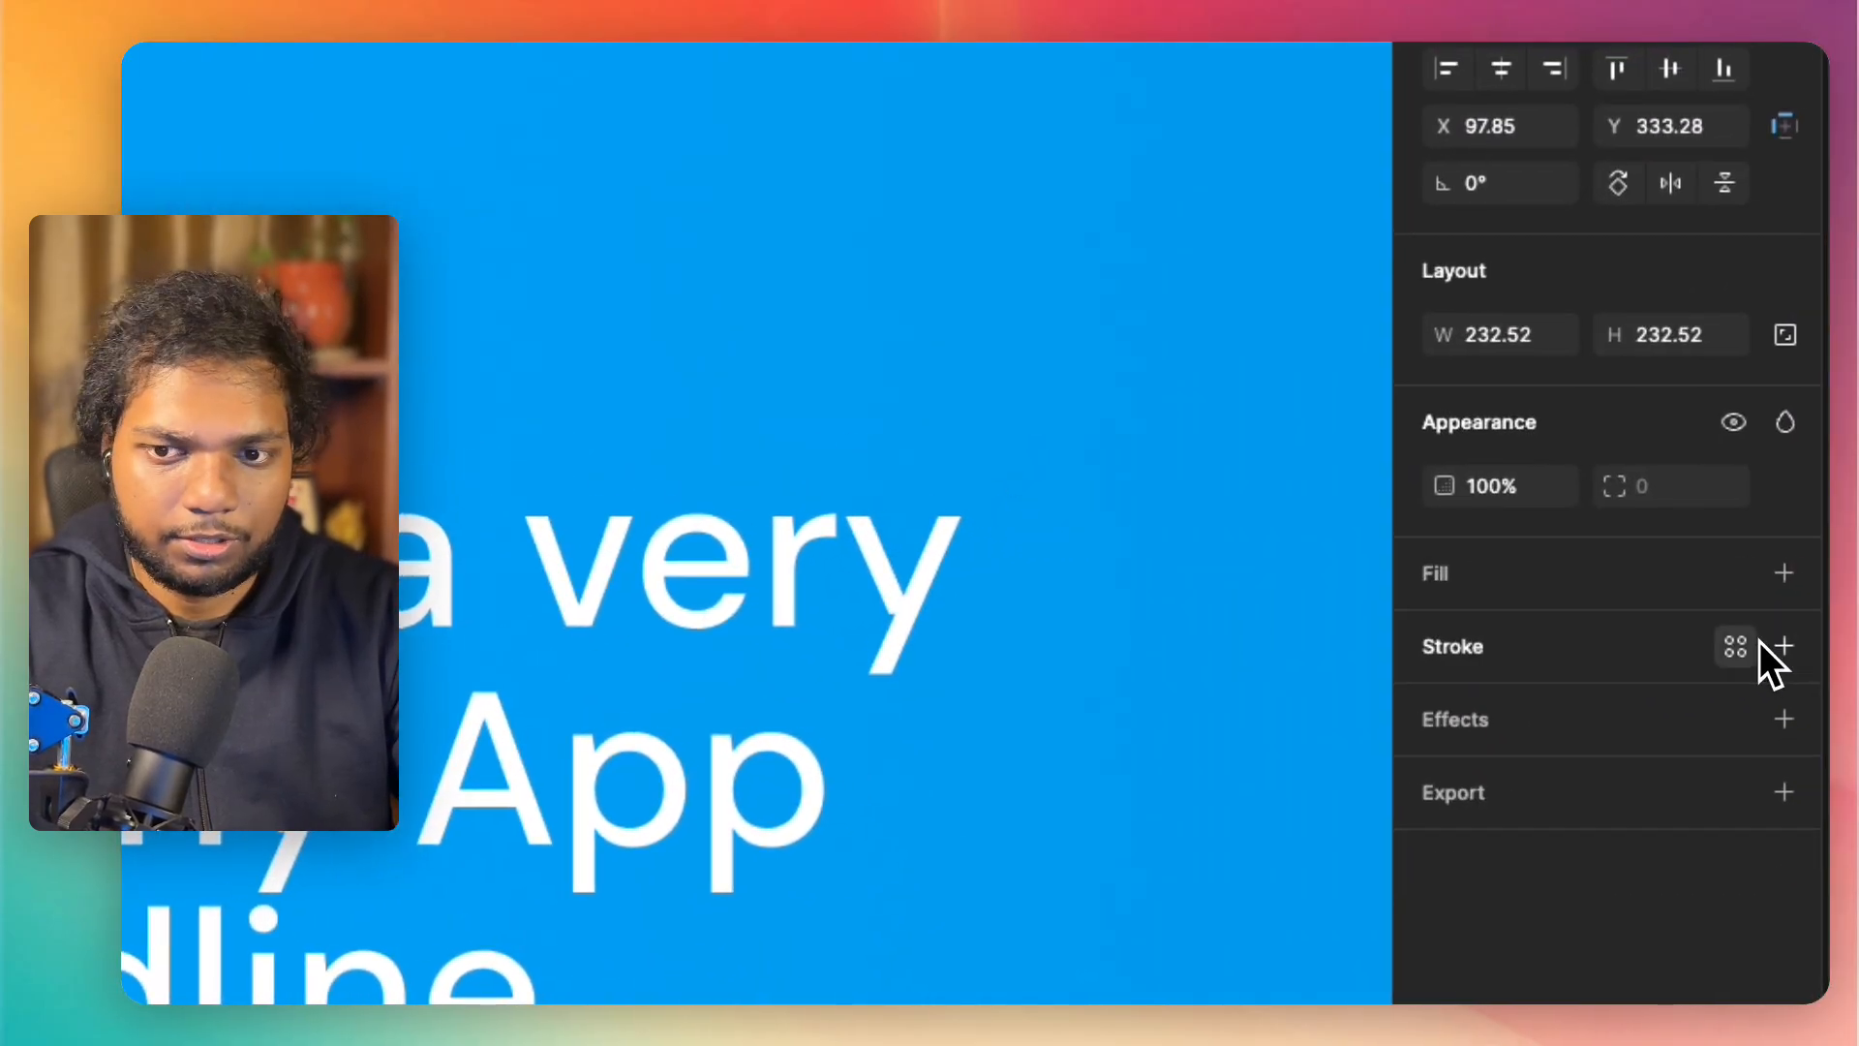
click(1753, 644)
click(721, 381)
key(super+z)
key(super+z)
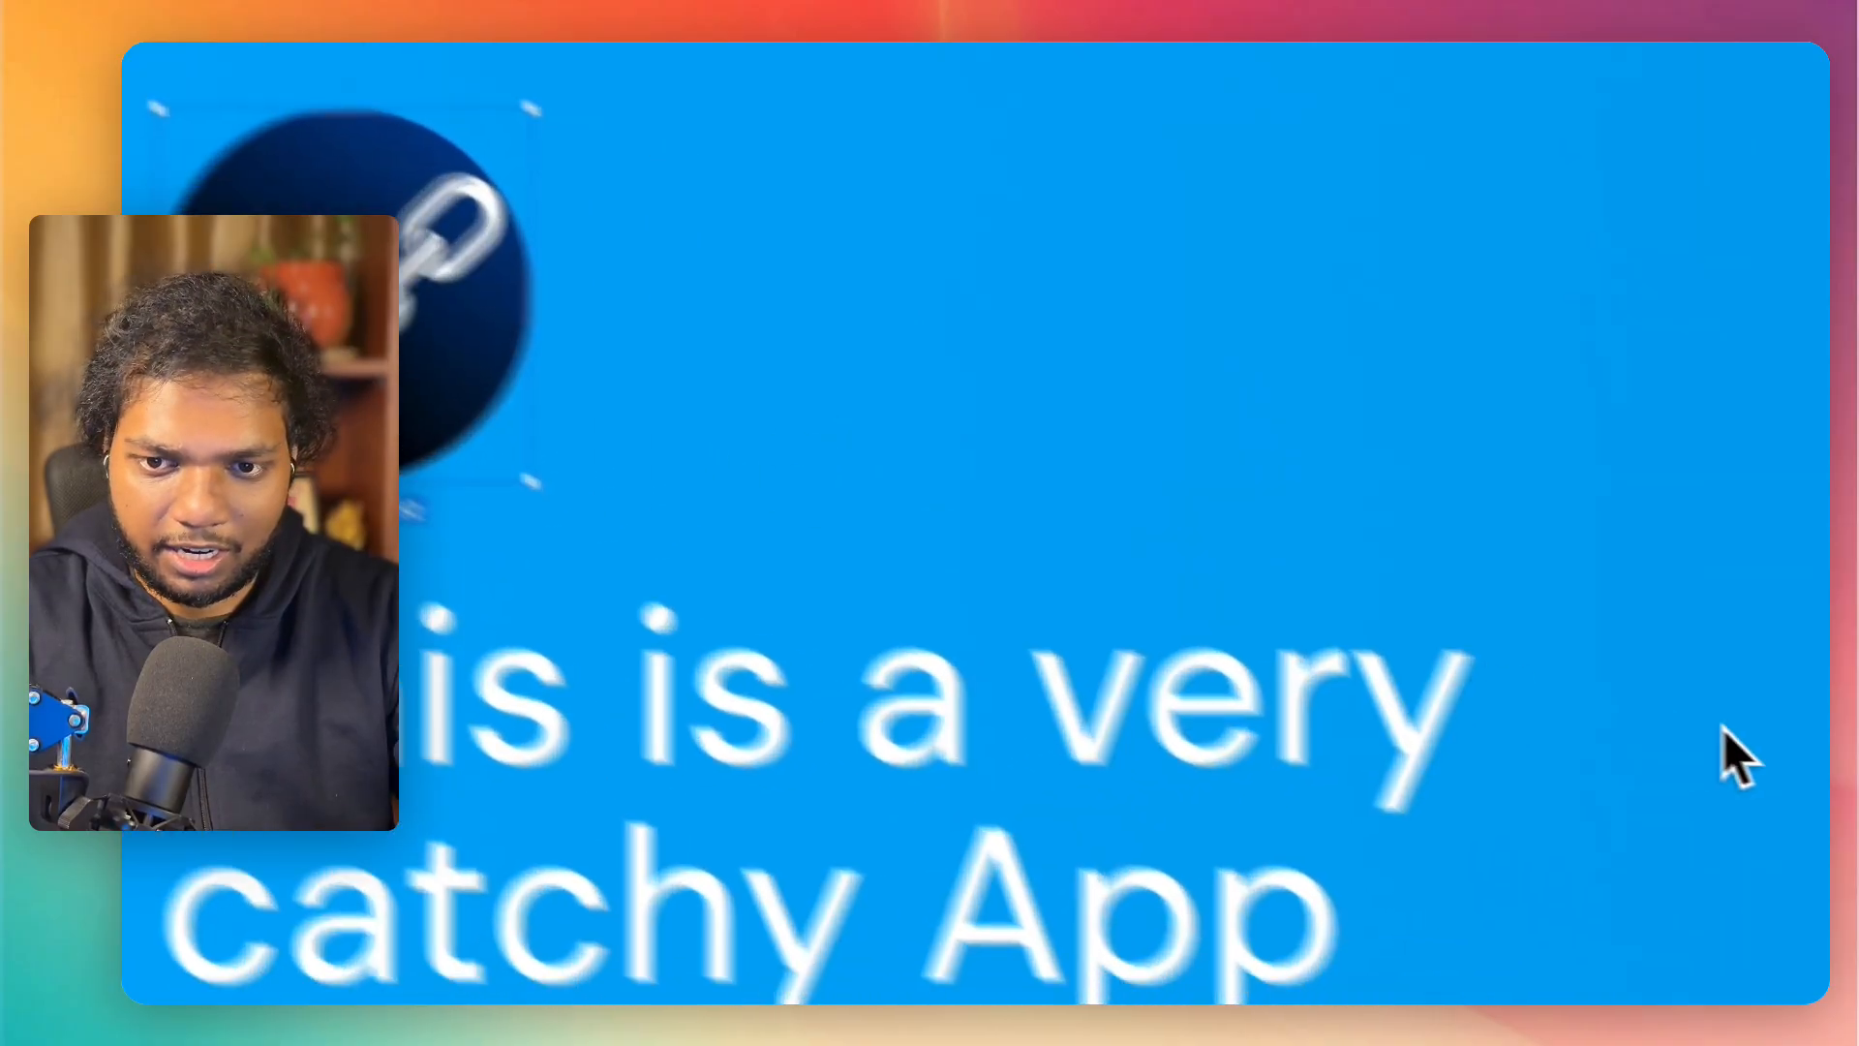
Step: Open the logo's image fill for editing and keep its scaling mode at Fill
click(1522, 643)
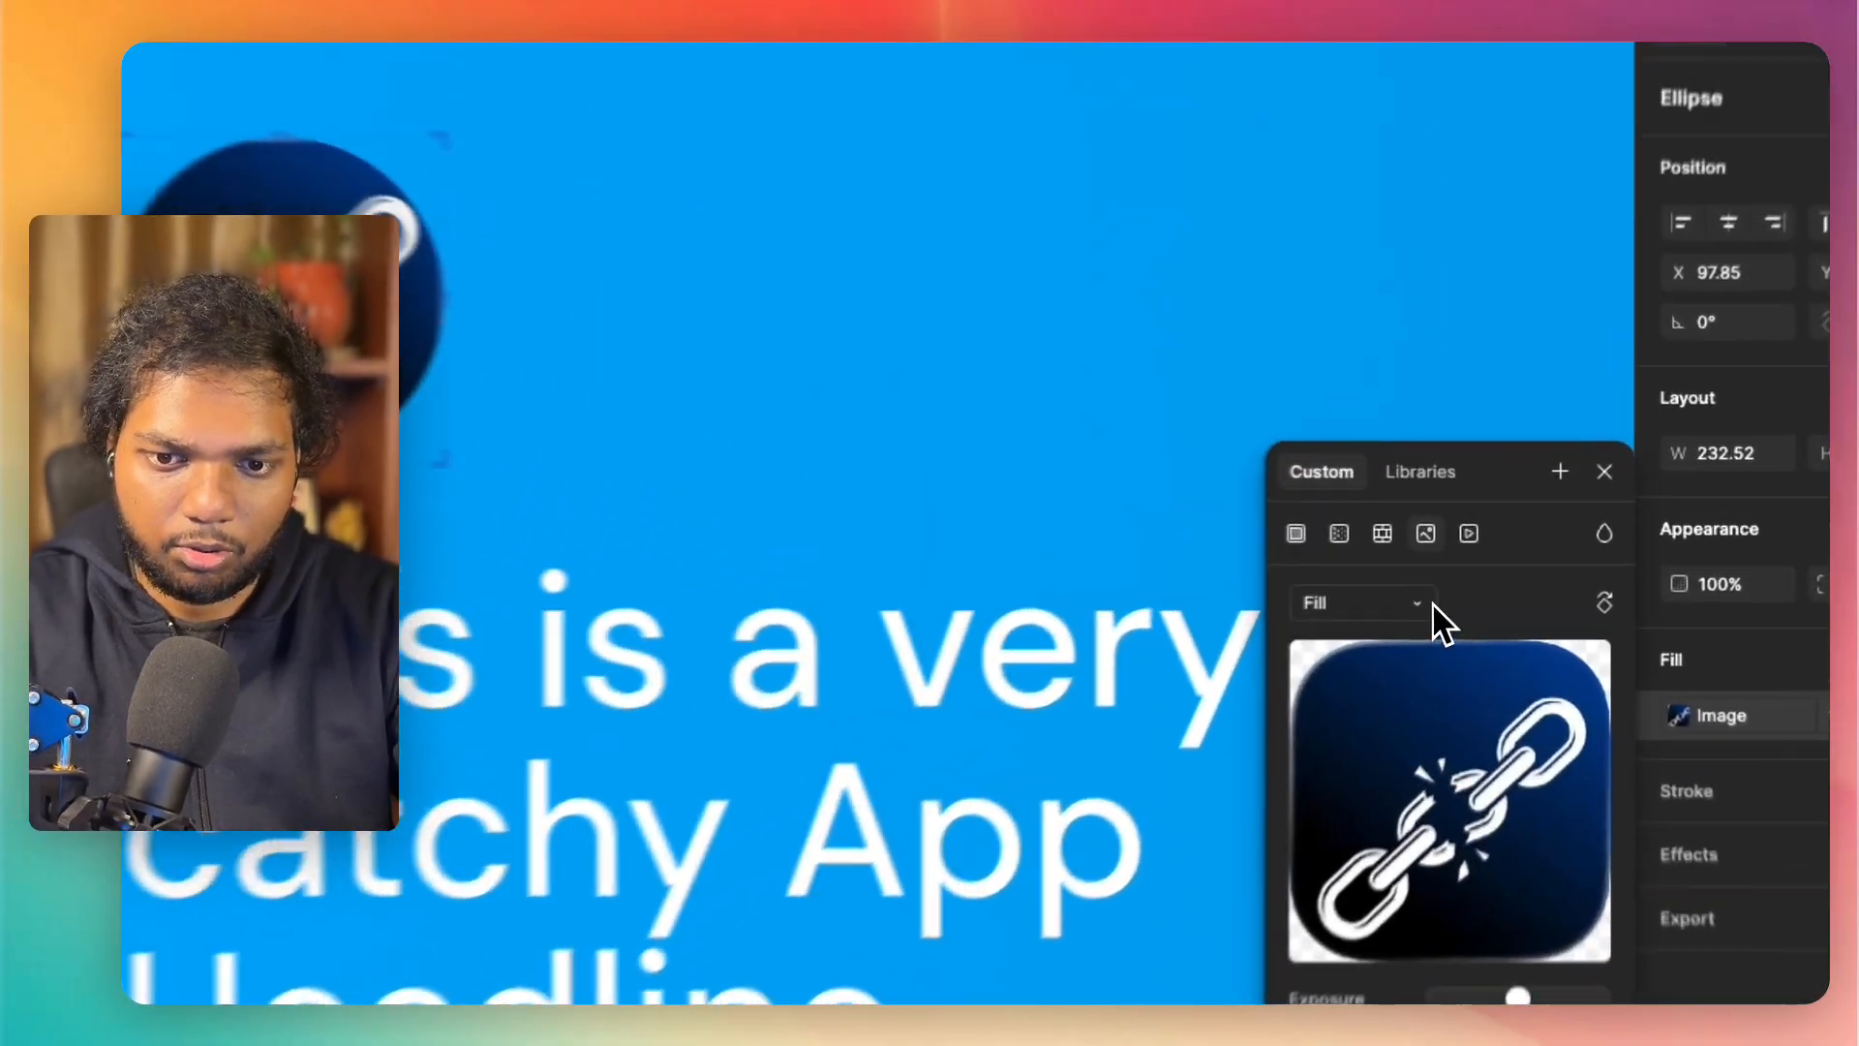
click(1489, 567)
click(1344, 658)
click(1334, 616)
click(1323, 581)
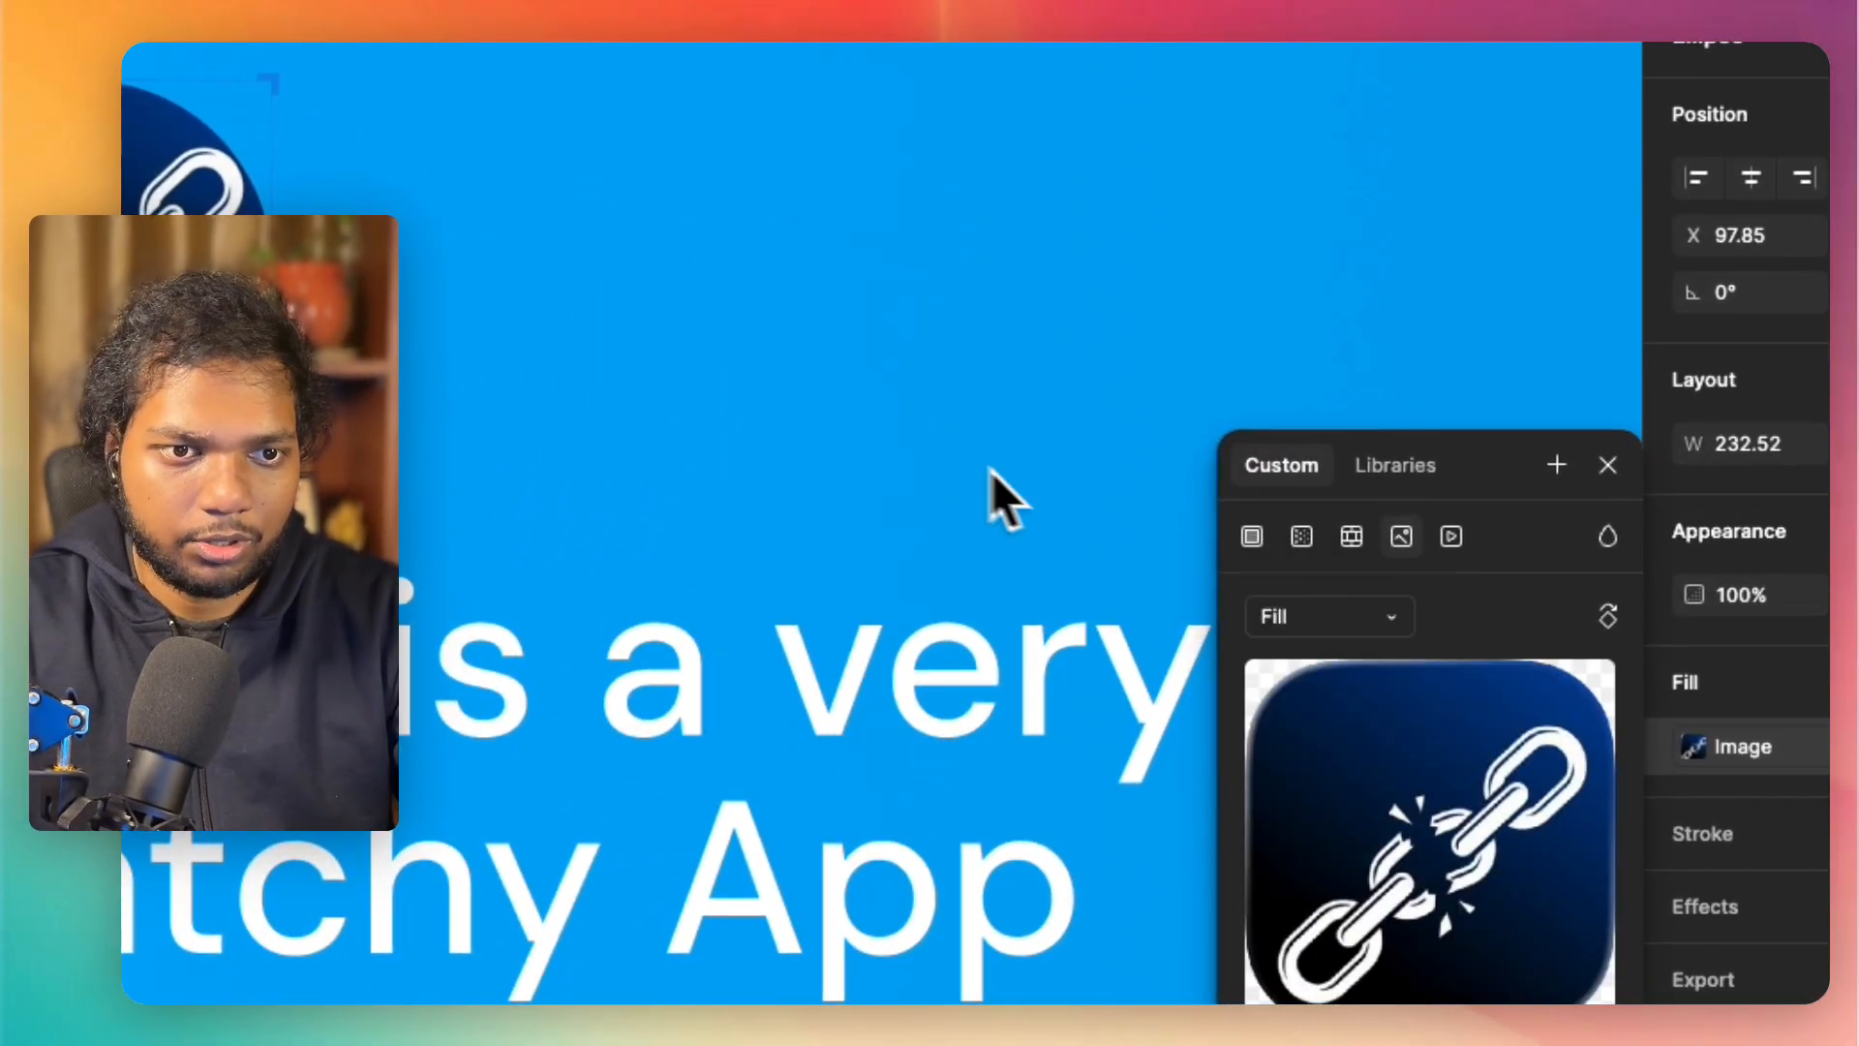
Step: Try stretching the logo's crop frame sideways and diagonally, undoing each attempt
drag(966, 404, 1022, 387)
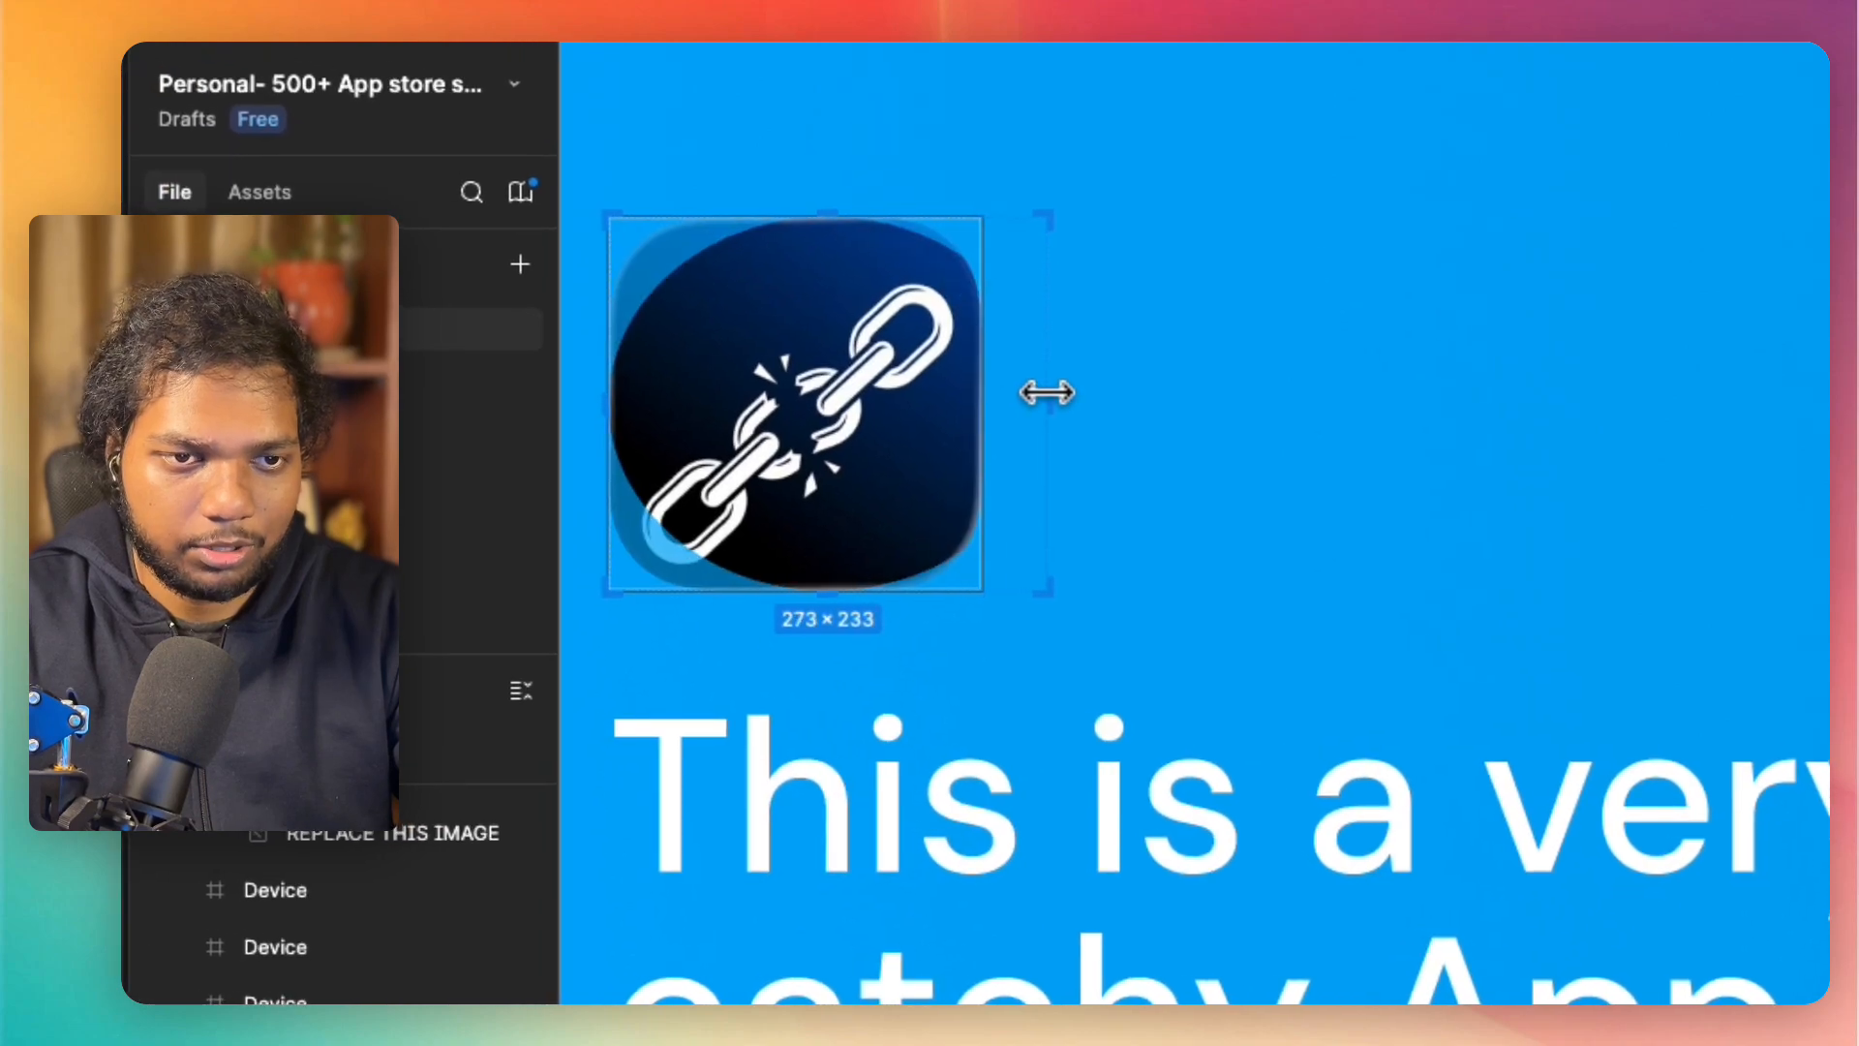
key(super+z)
drag(986, 592, 1097, 651)
key(super+z)
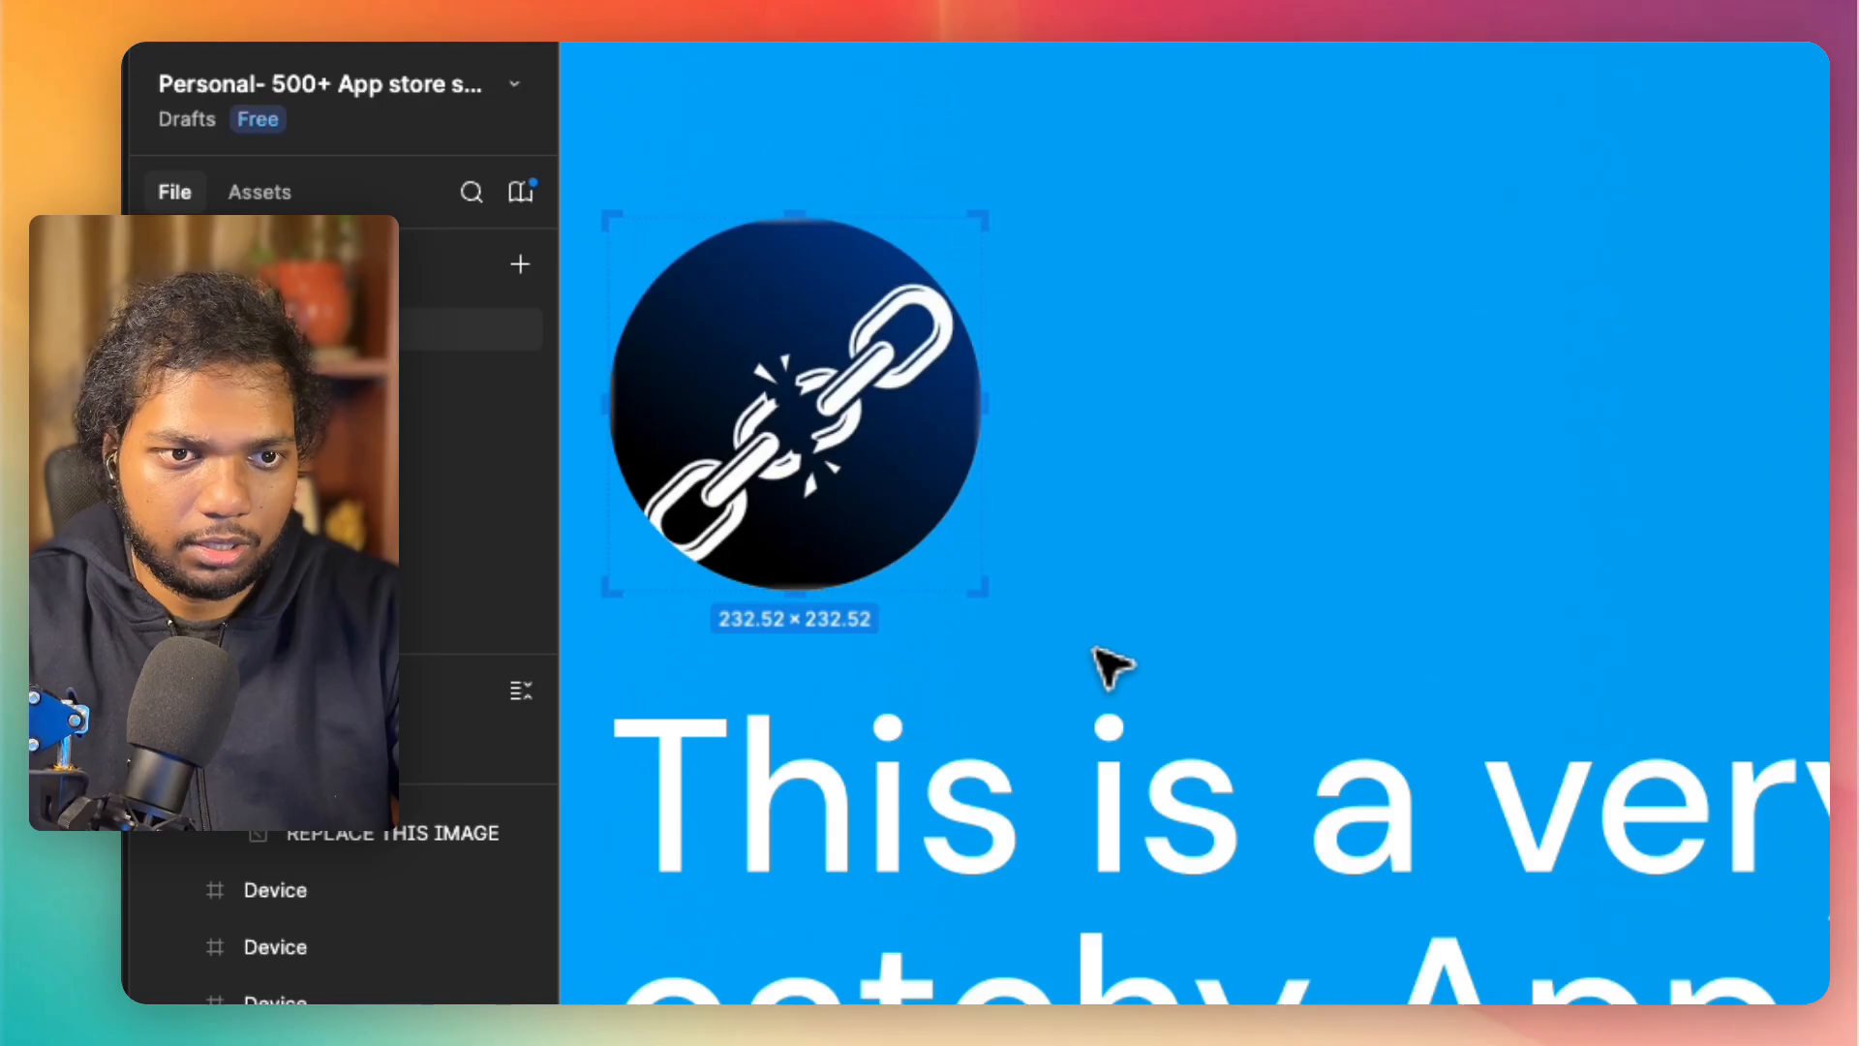
Step: Enlarge the logo's crop frame to about 403 × 331 and position it above the headline so the whole square icon shows
drag(982, 590, 1256, 748)
drag(846, 433, 975, 486)
scroll(1095, 446, down, 6)
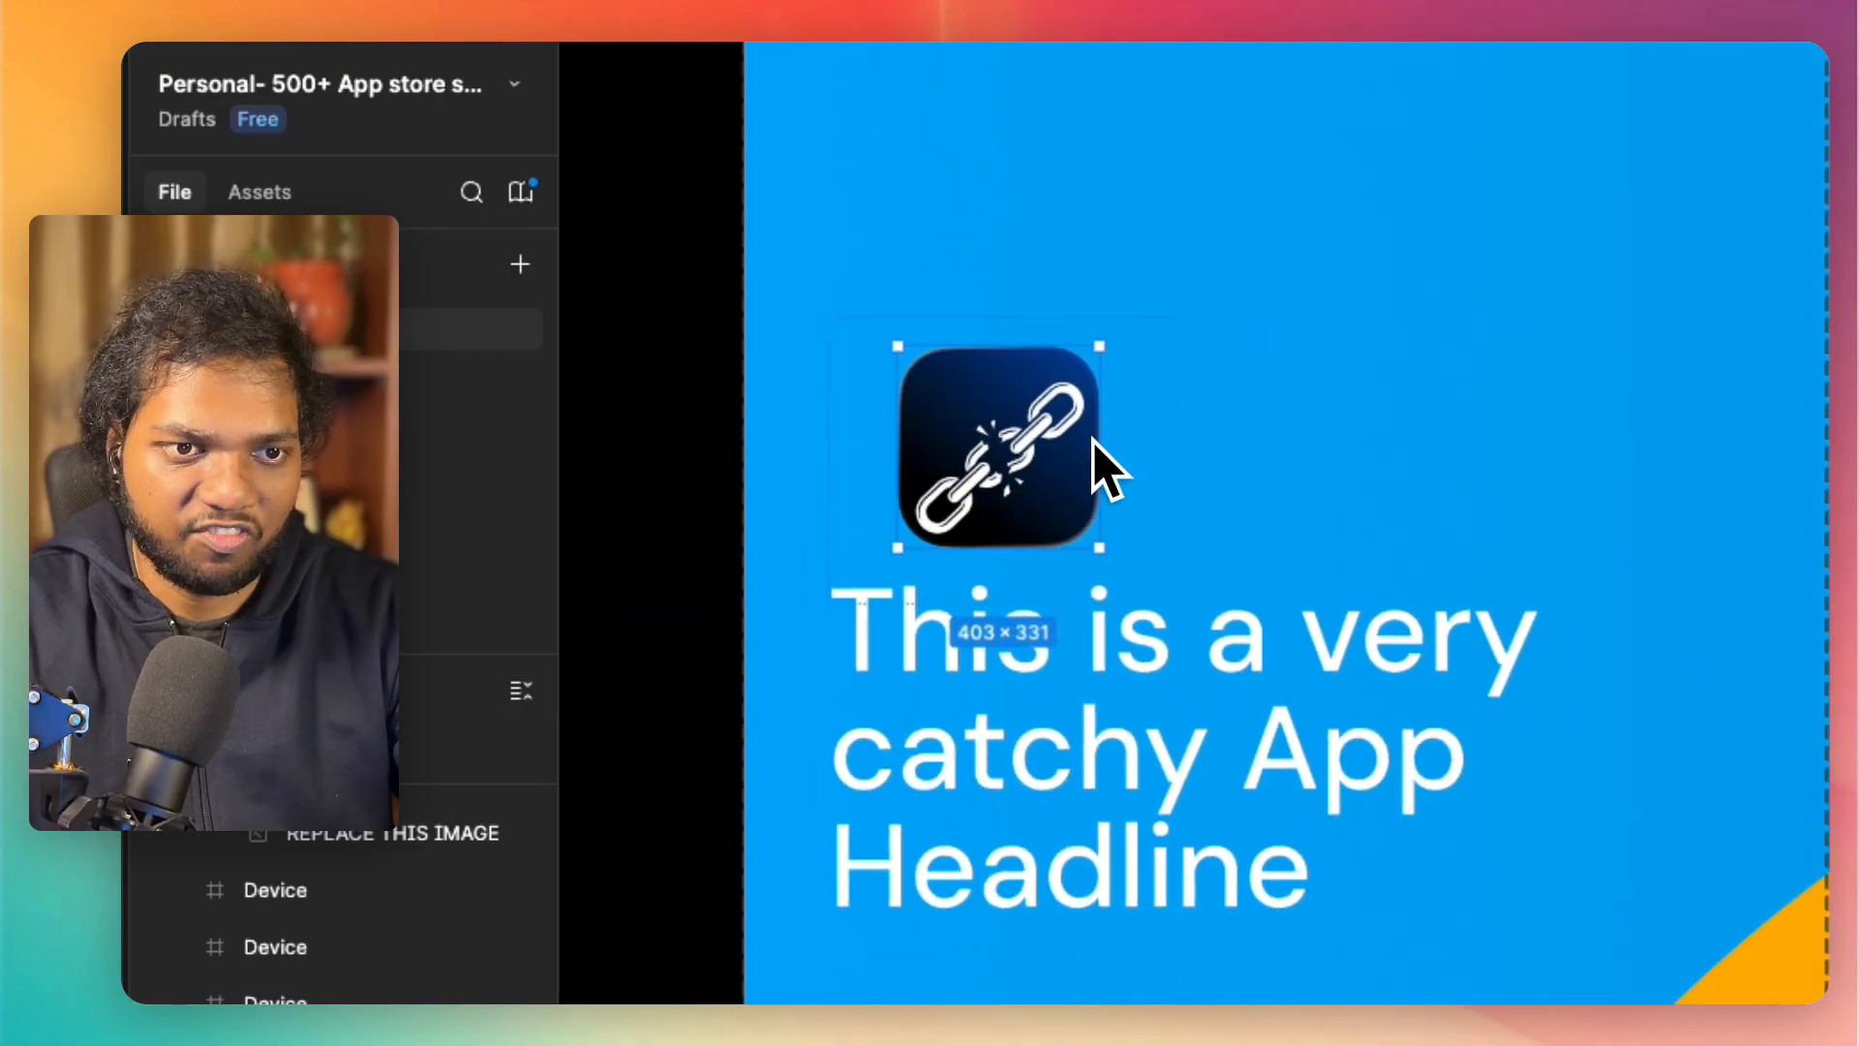
drag(692, 515, 928, 309)
key(super+z)
key(super+z)
scroll(751, 747, down, 3)
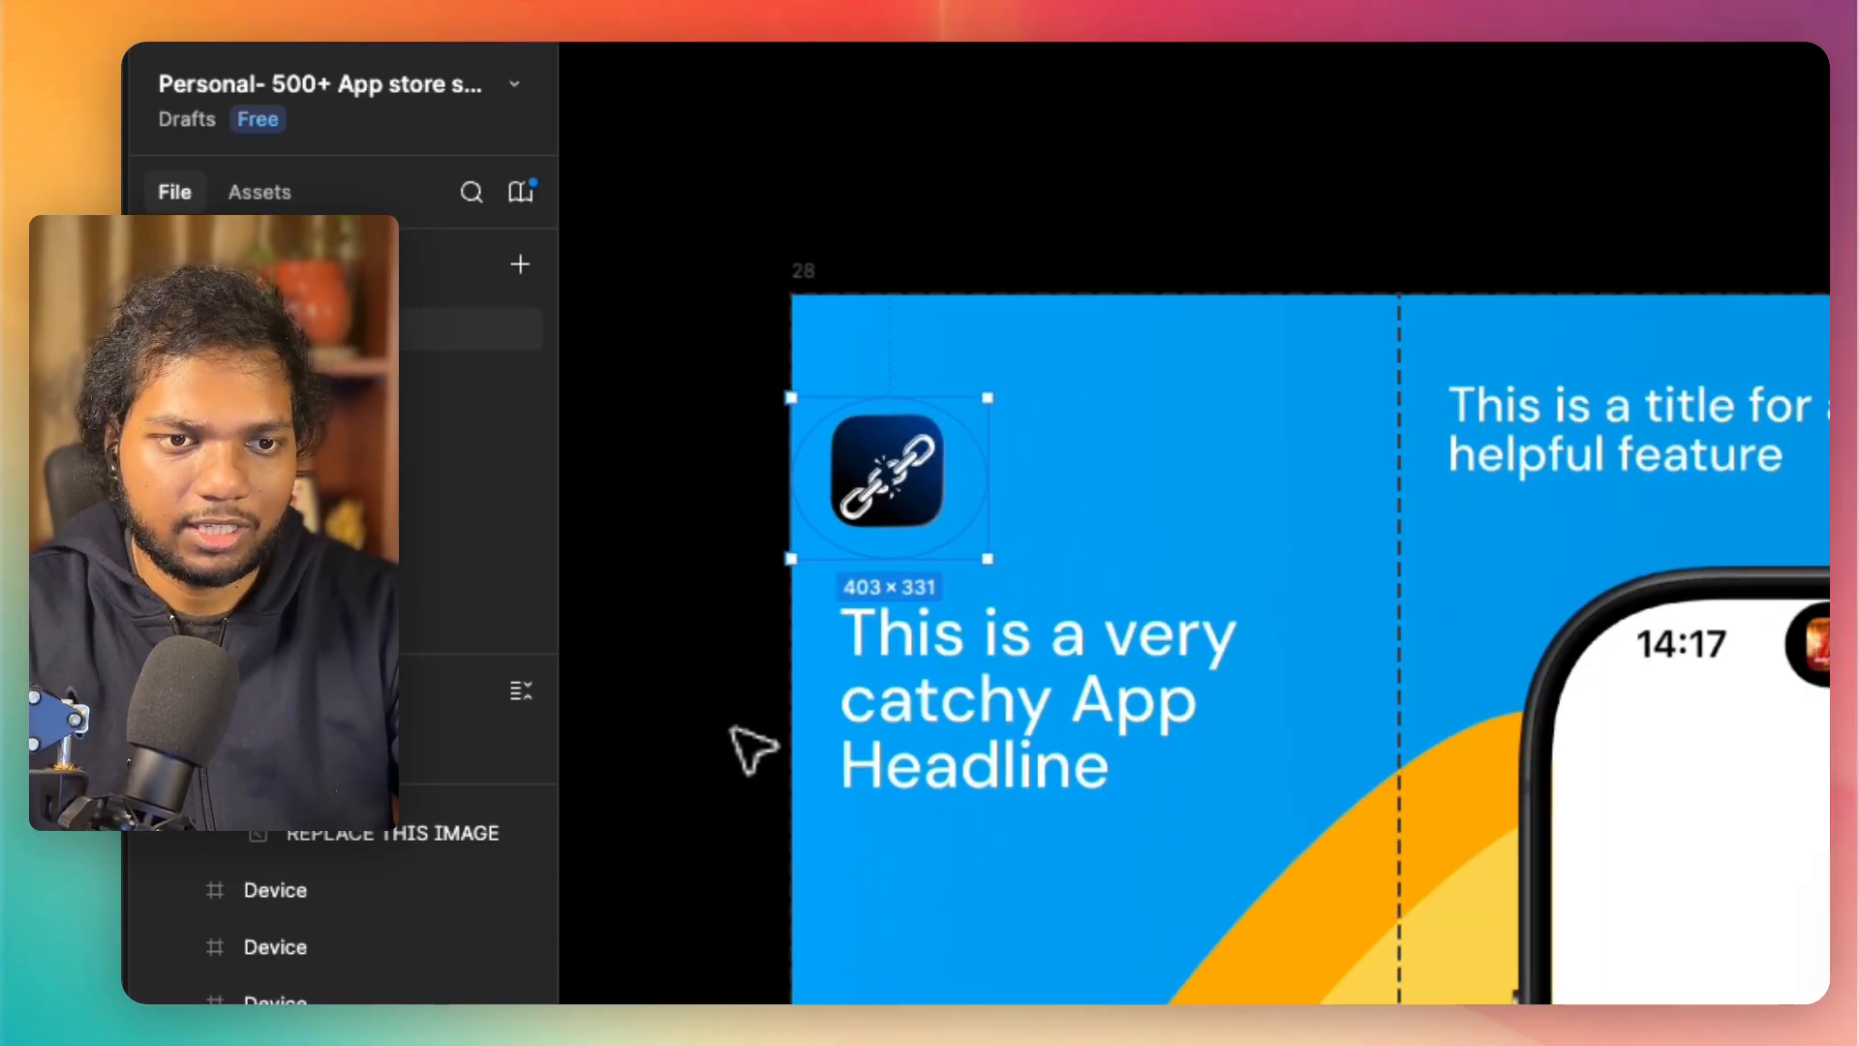
Step: Replace the "This is a very catchy App Headline" text with "Be Proud" and start a new line
click(1109, 734)
double_click(1104, 722)
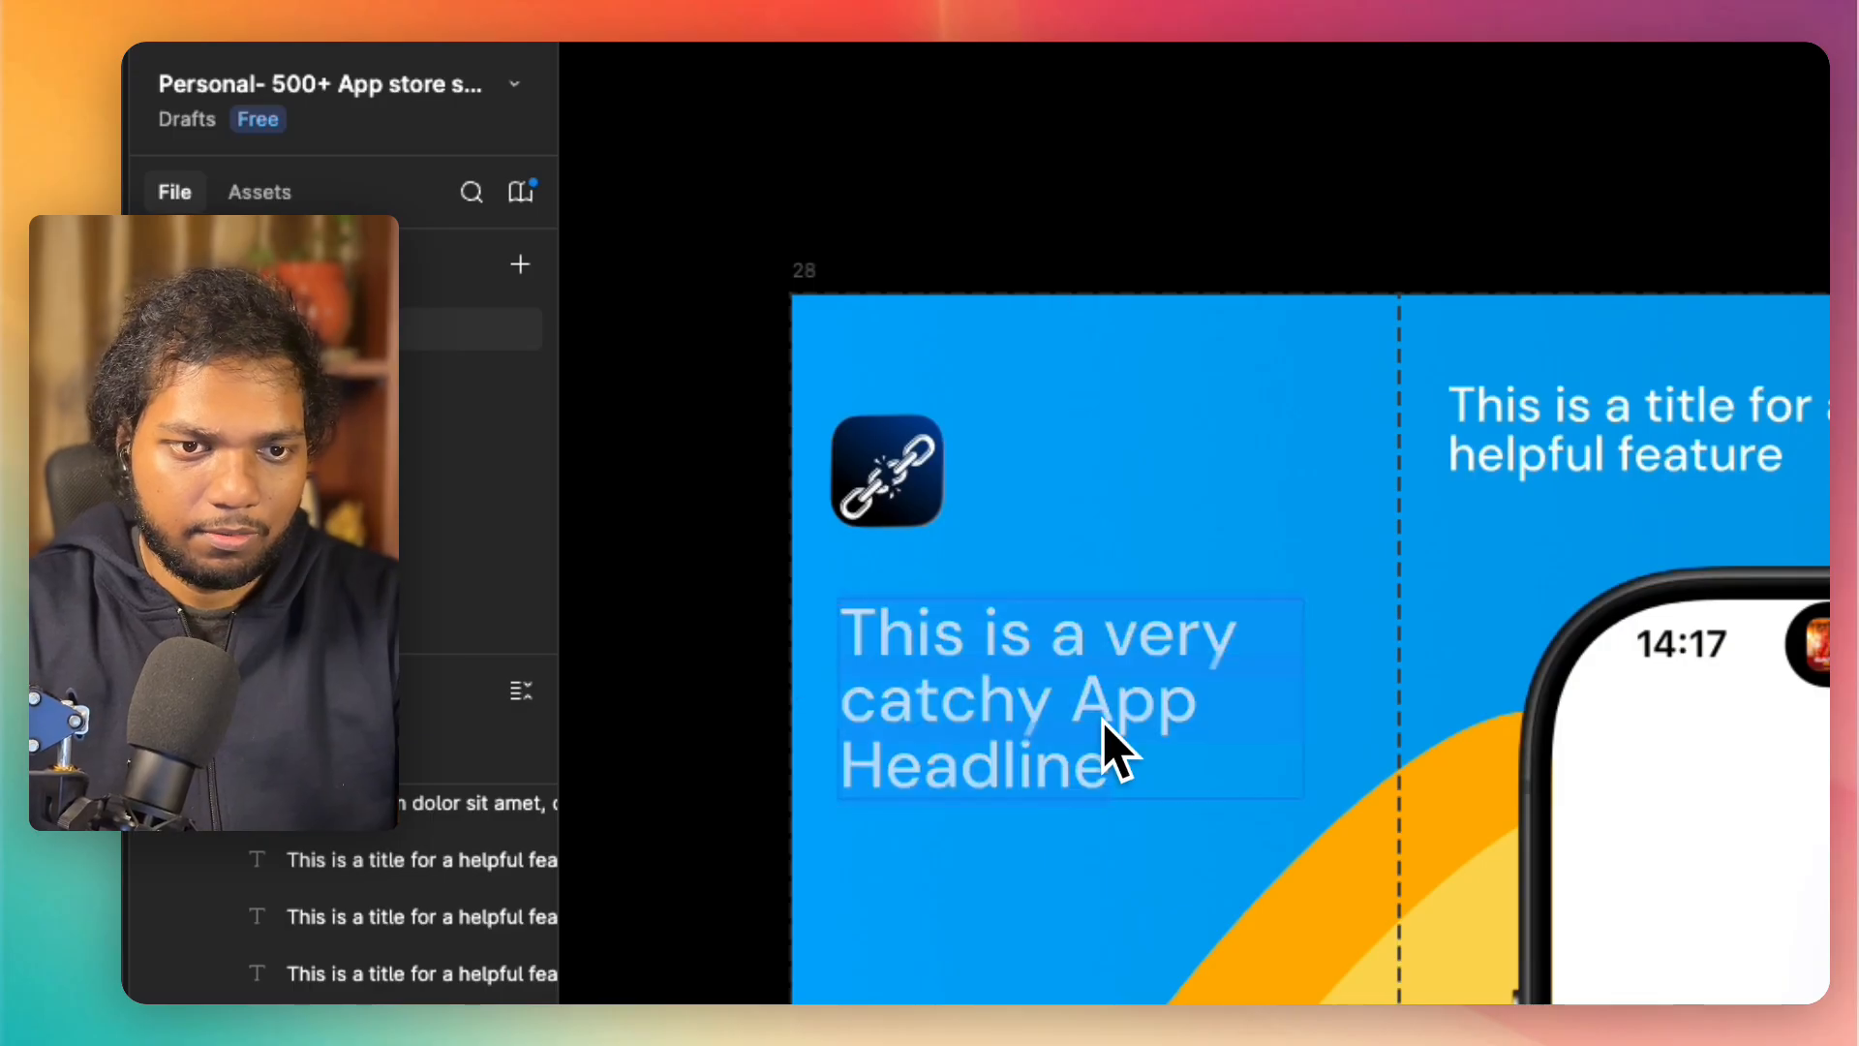
text(Be)
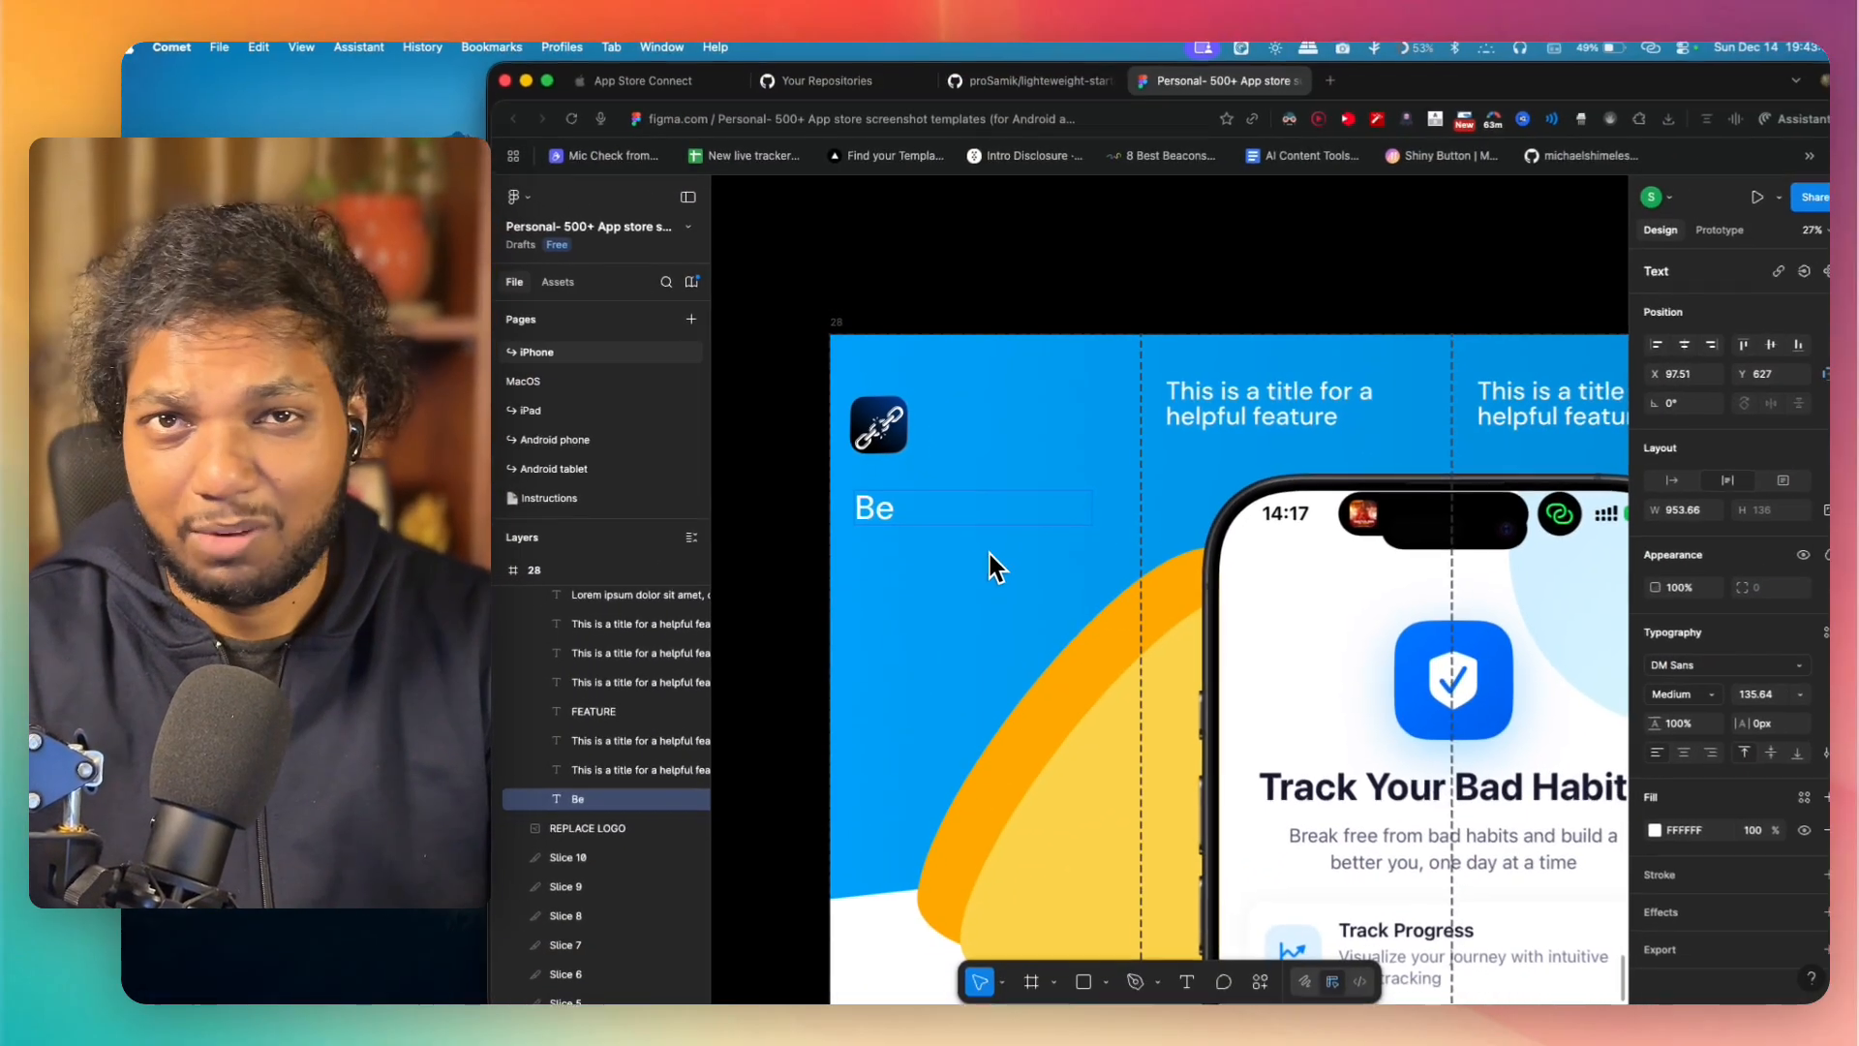
text( Prof)
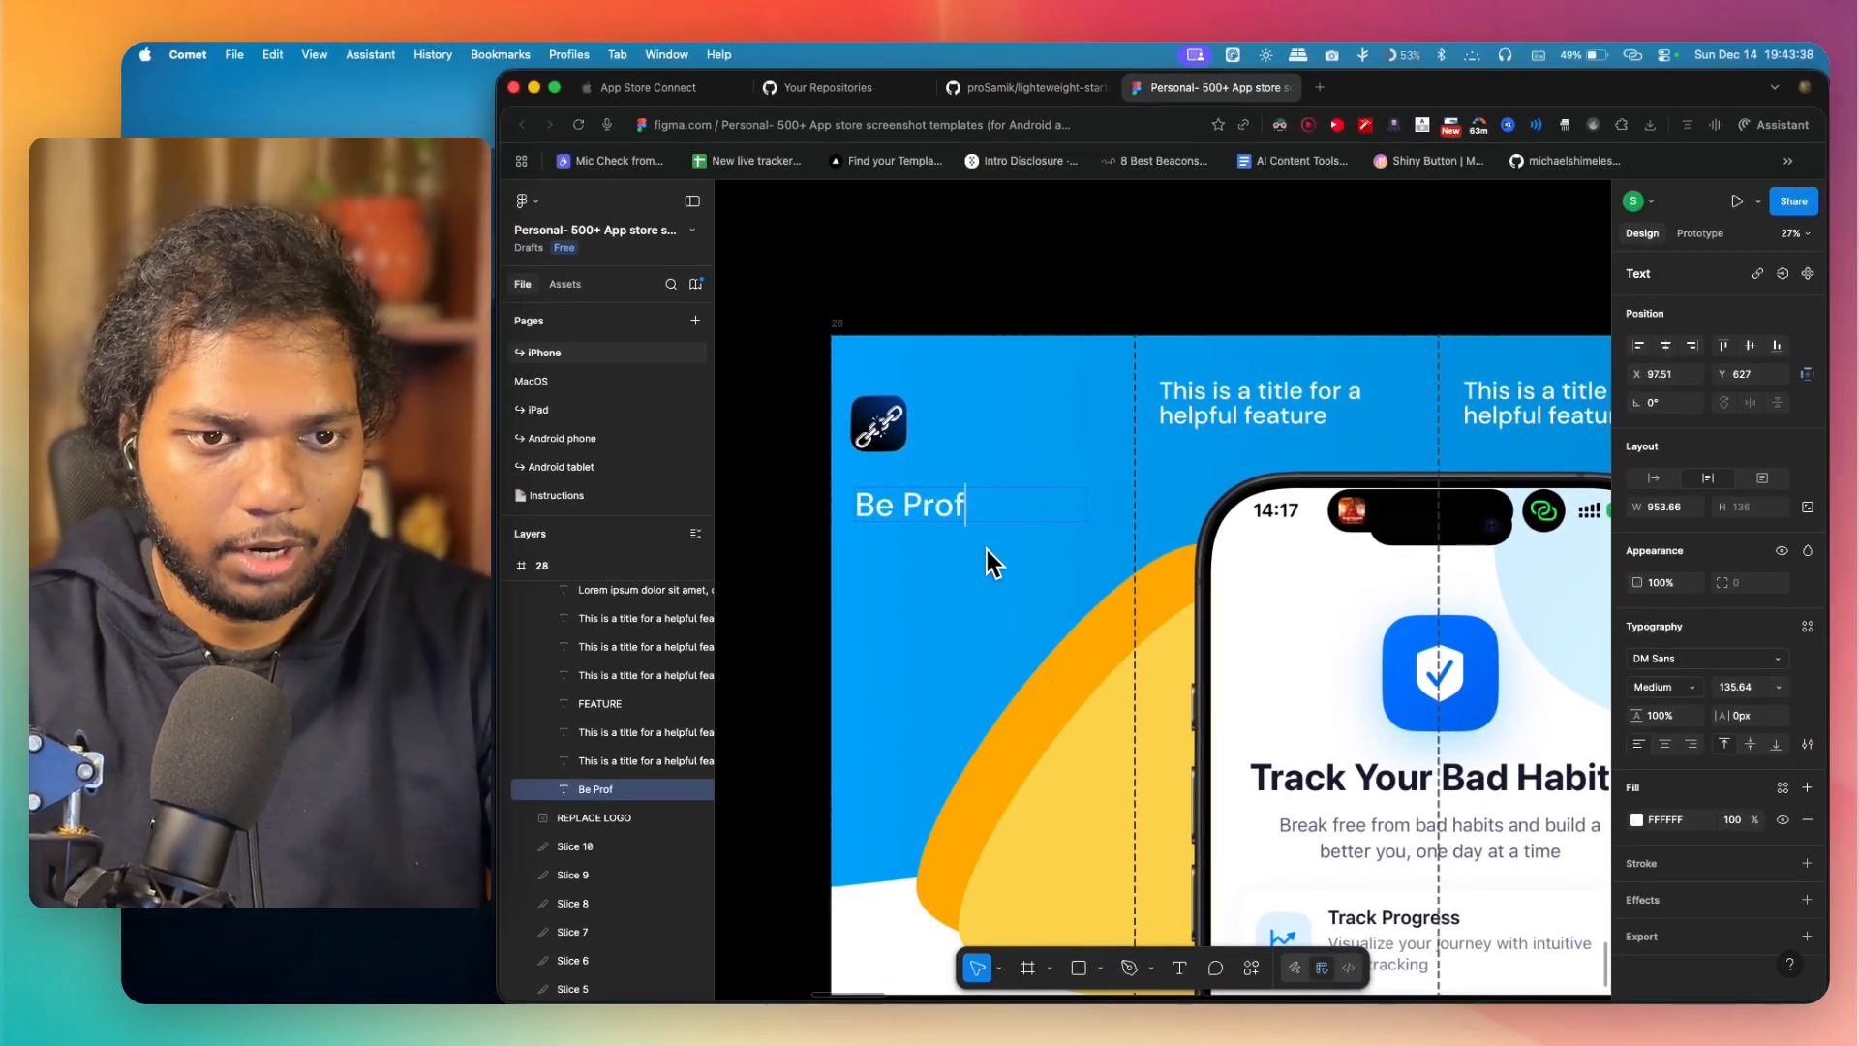
text(d)
key(Return)
key(Return)
text(o)
key(BackSpace)
key(BackSpace)
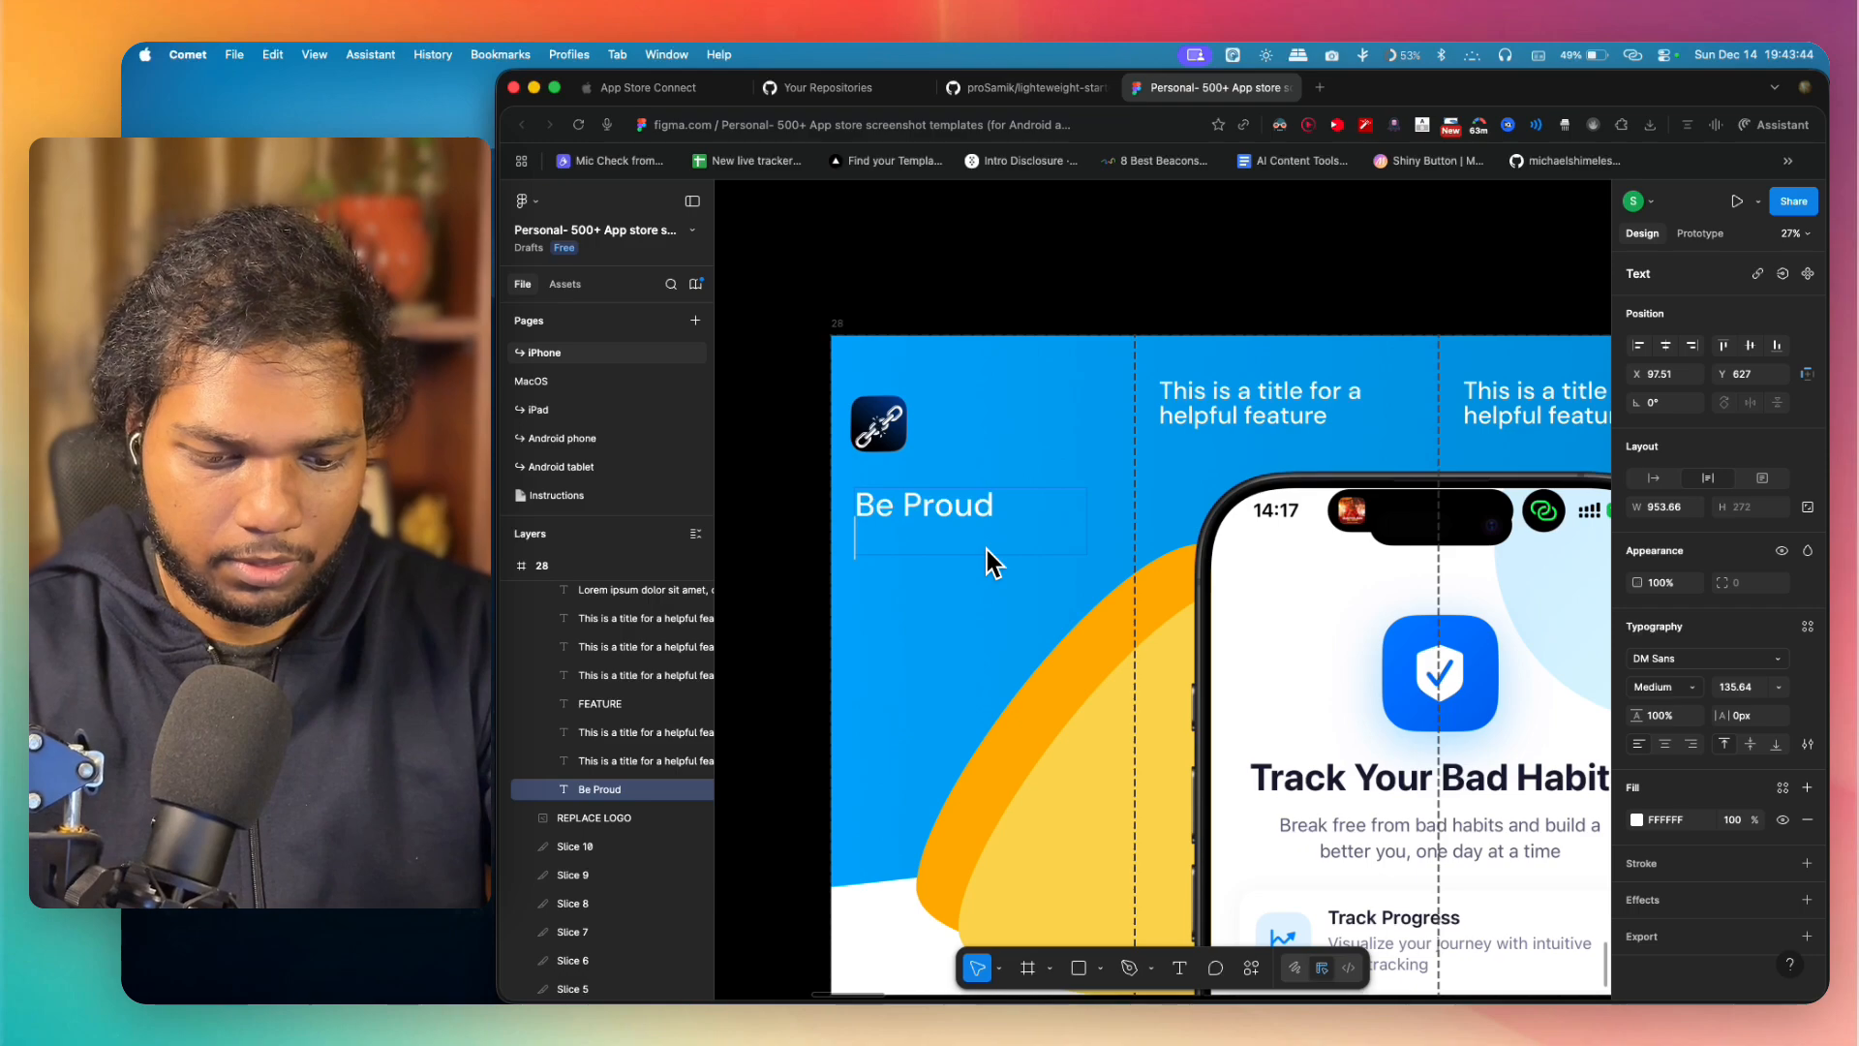
Step: Continue the headline with "By Tracking Your Bad Habits" and finish editing the text
text(By )
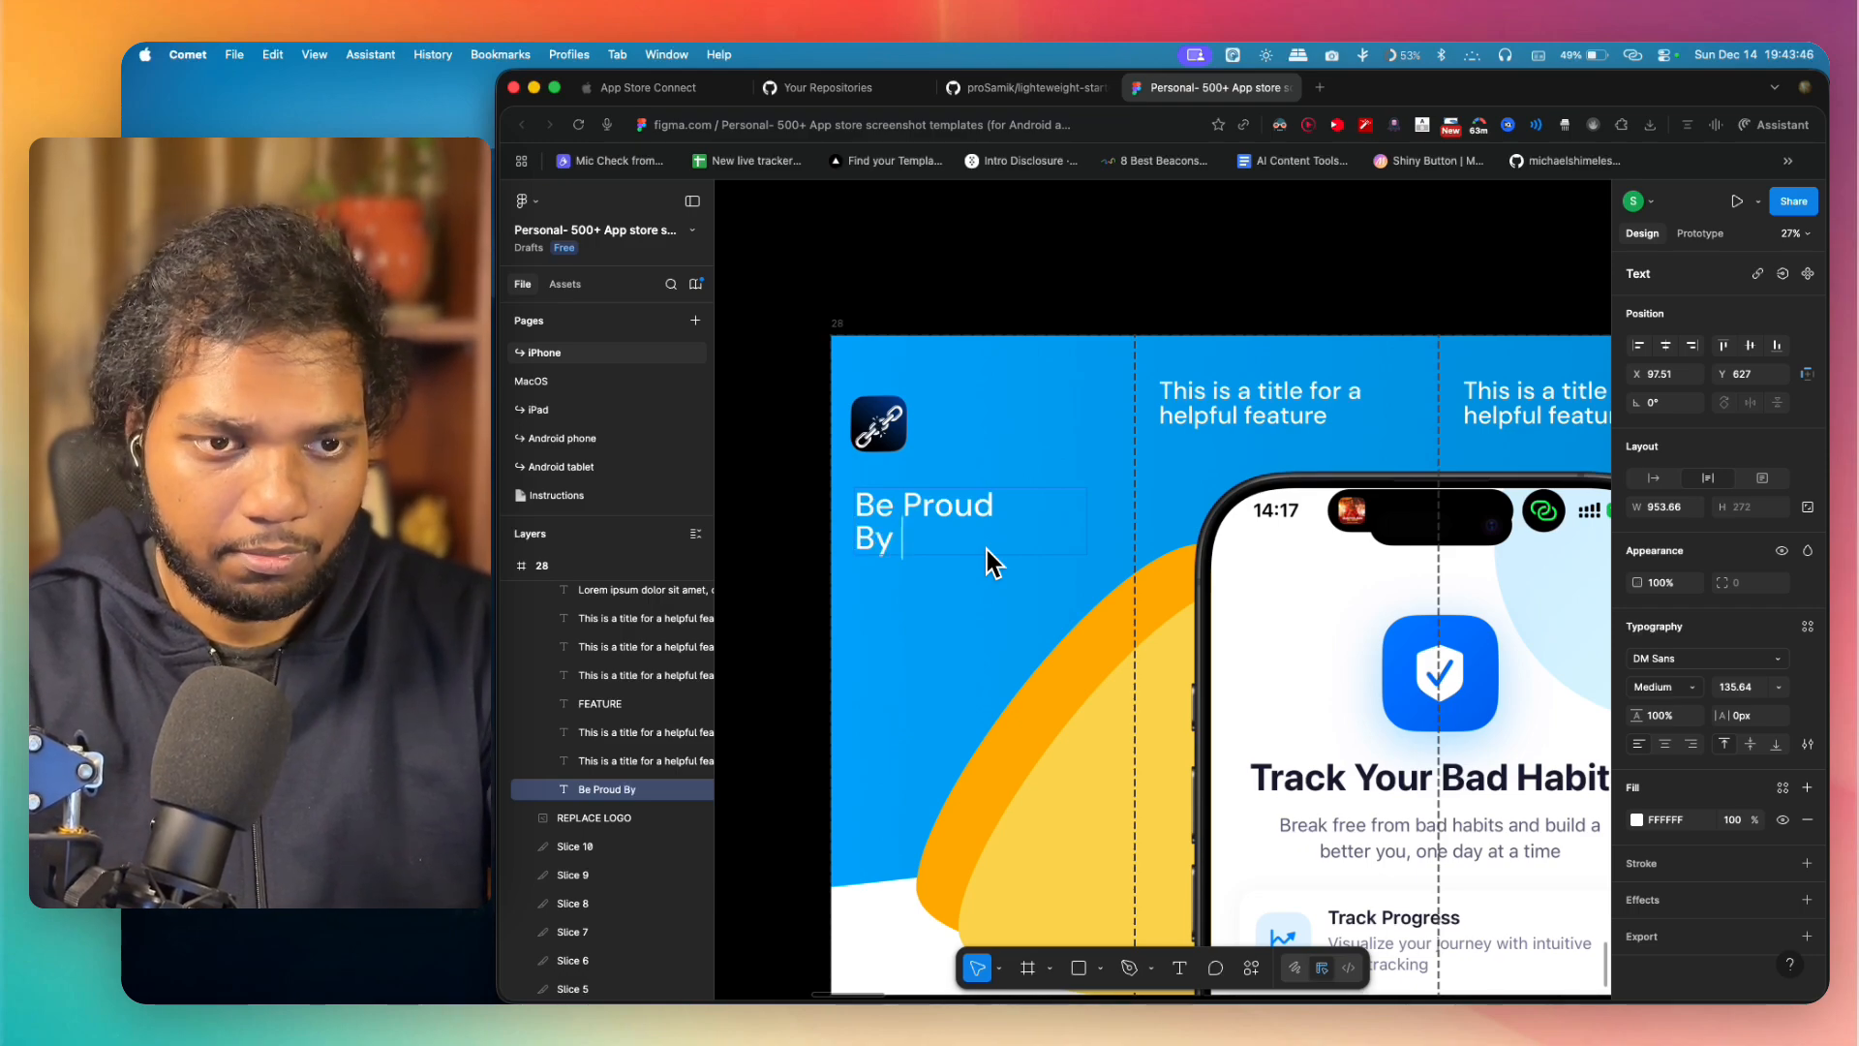
text(trac)
key(BackSpace)
key(BackSpace)
key(BackSpace)
key(BackSpace)
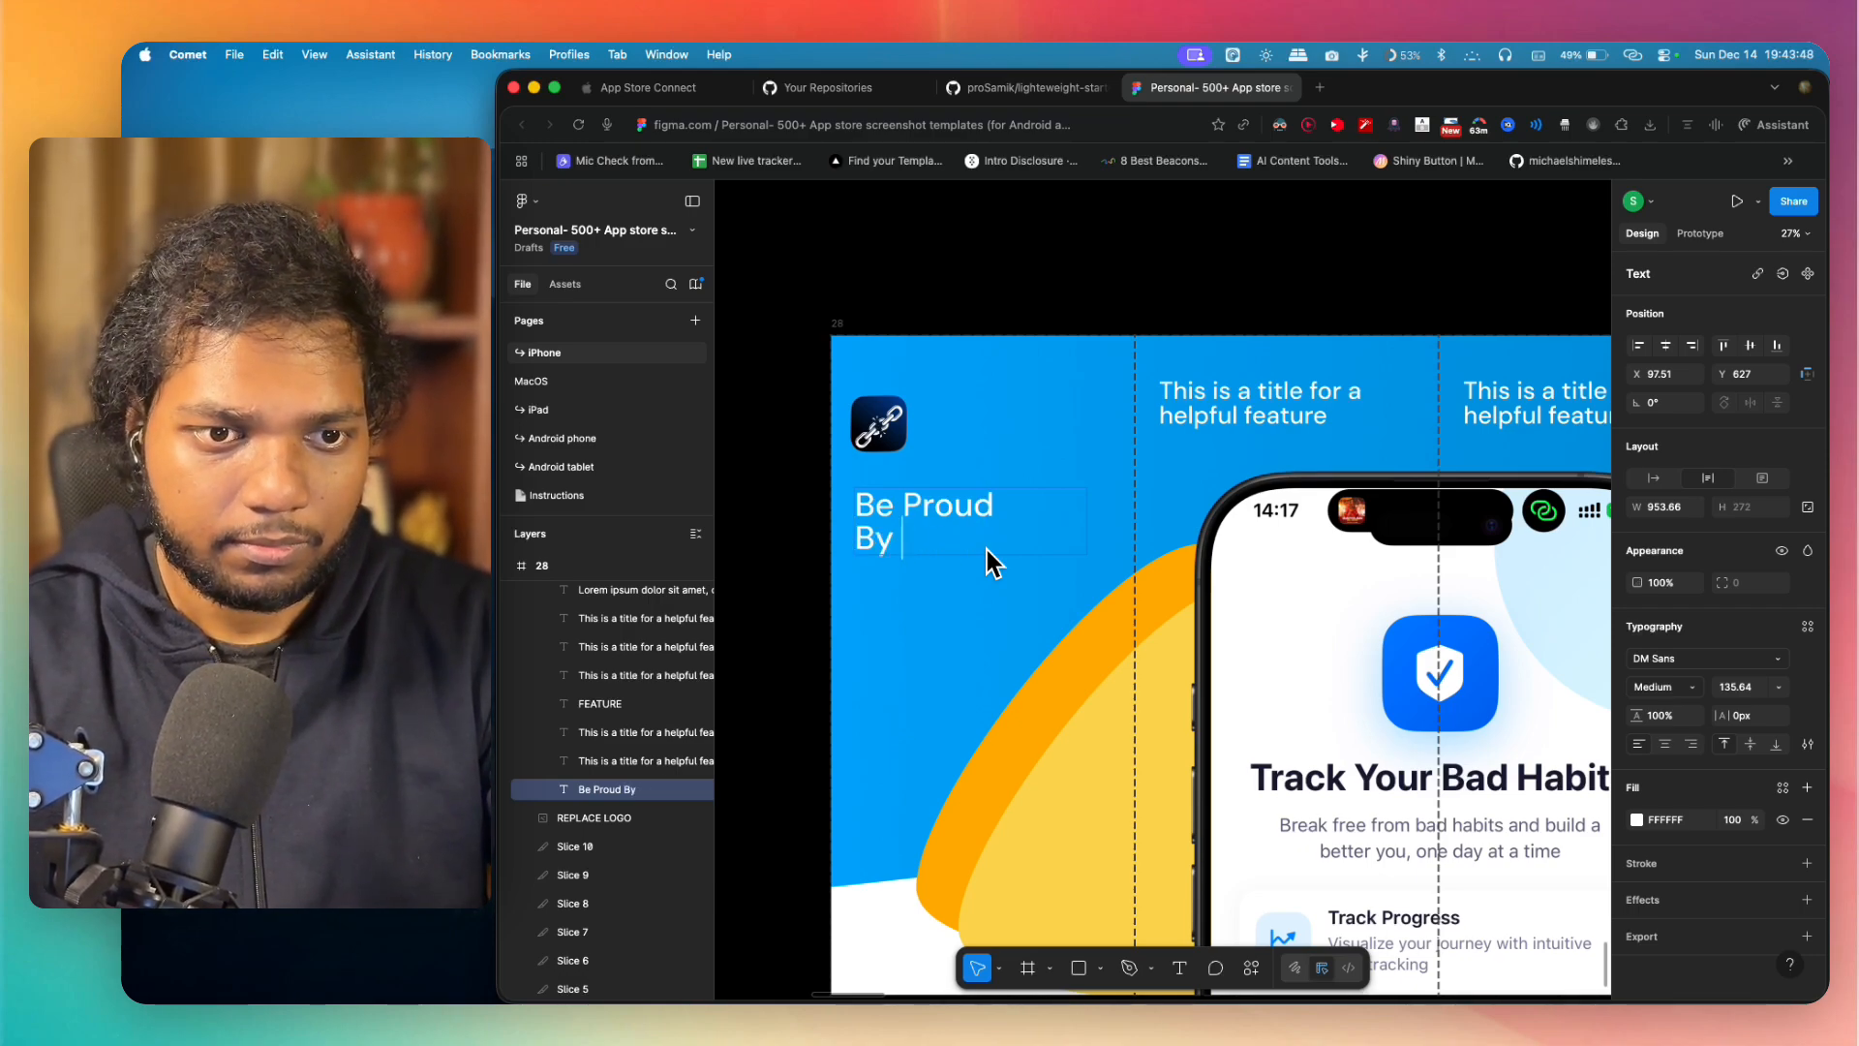
text(Tracking Your)
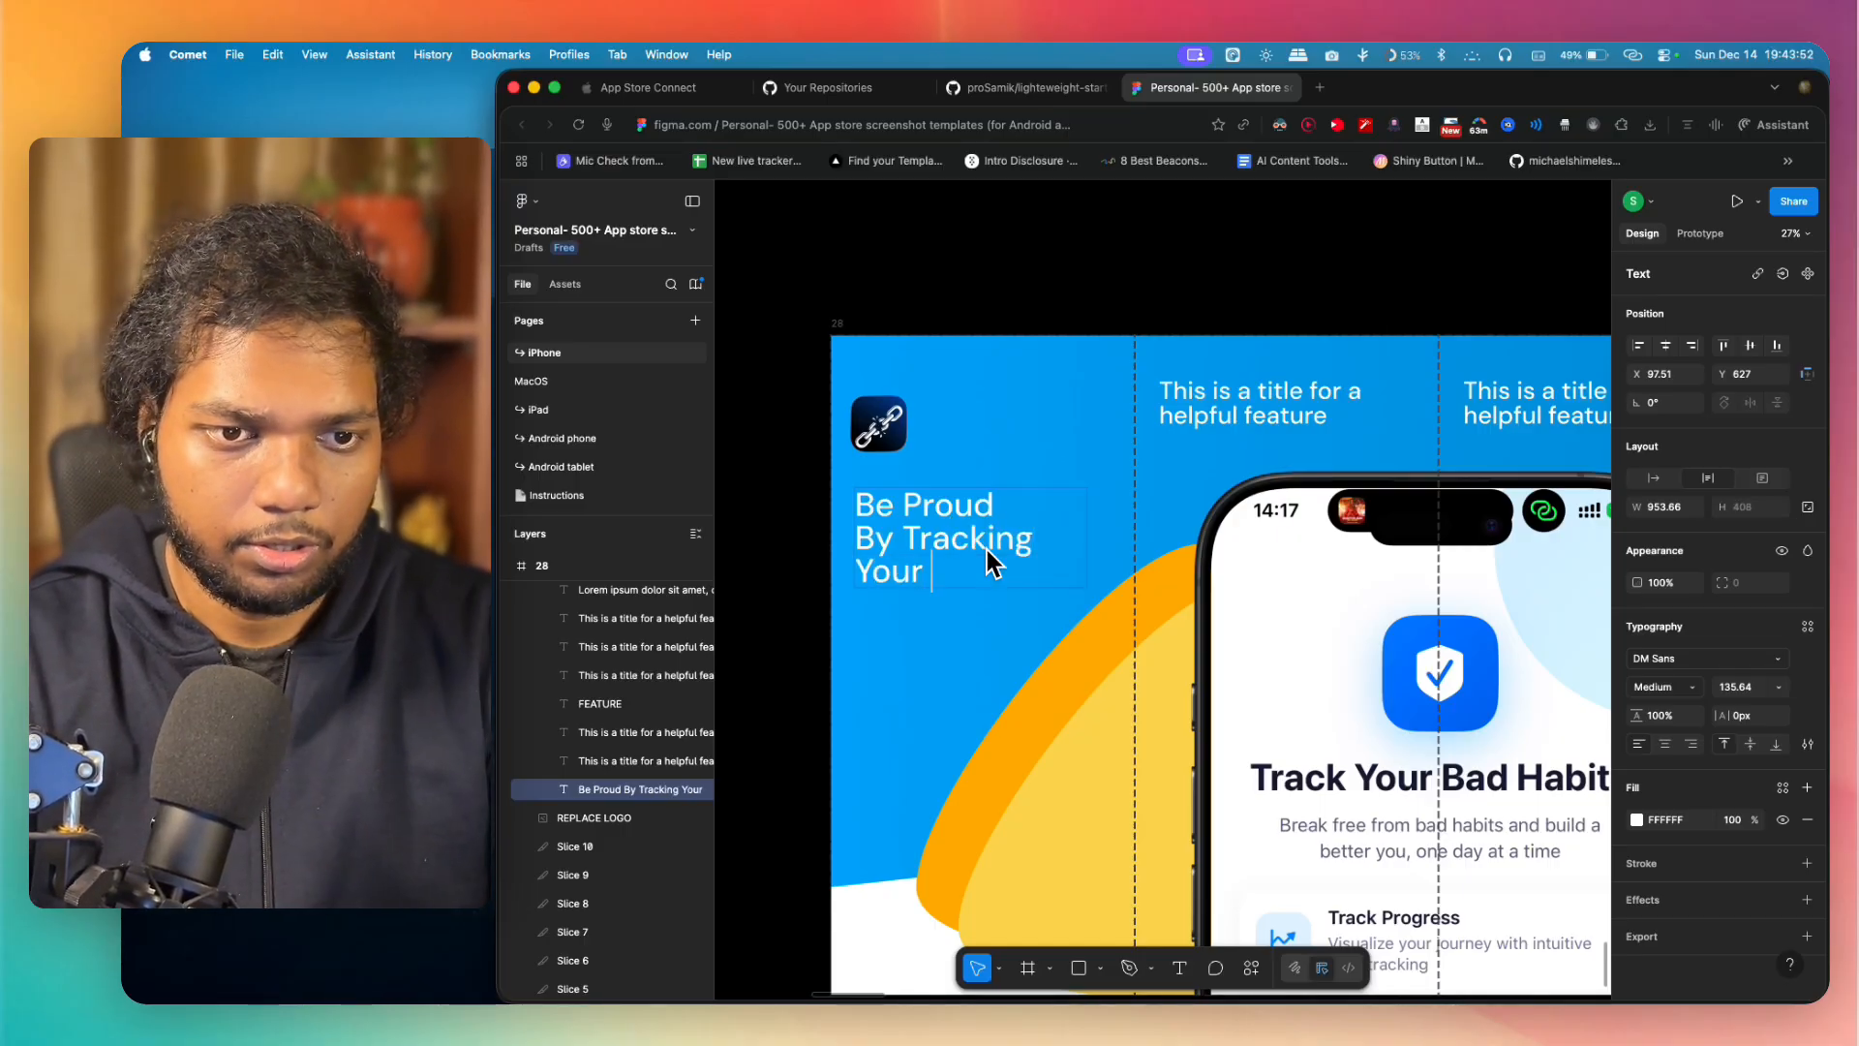
text( Bad Habits)
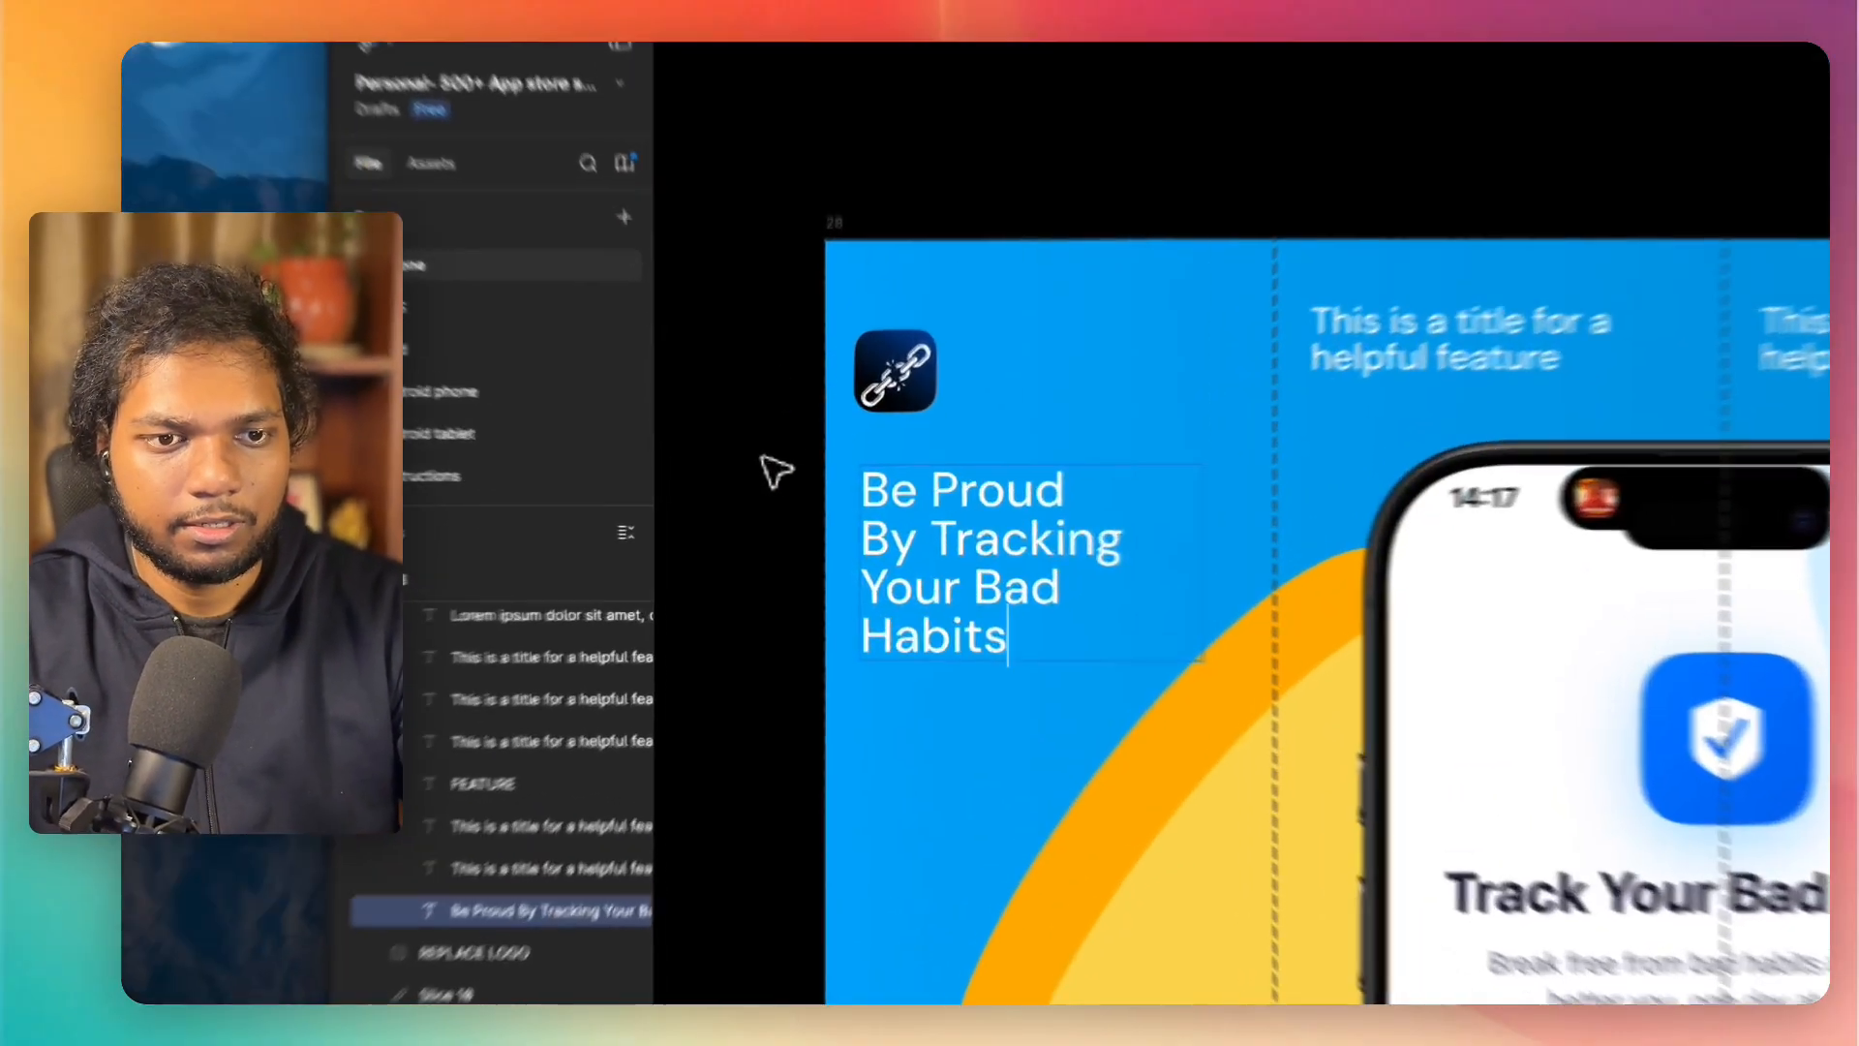
key(Escape)
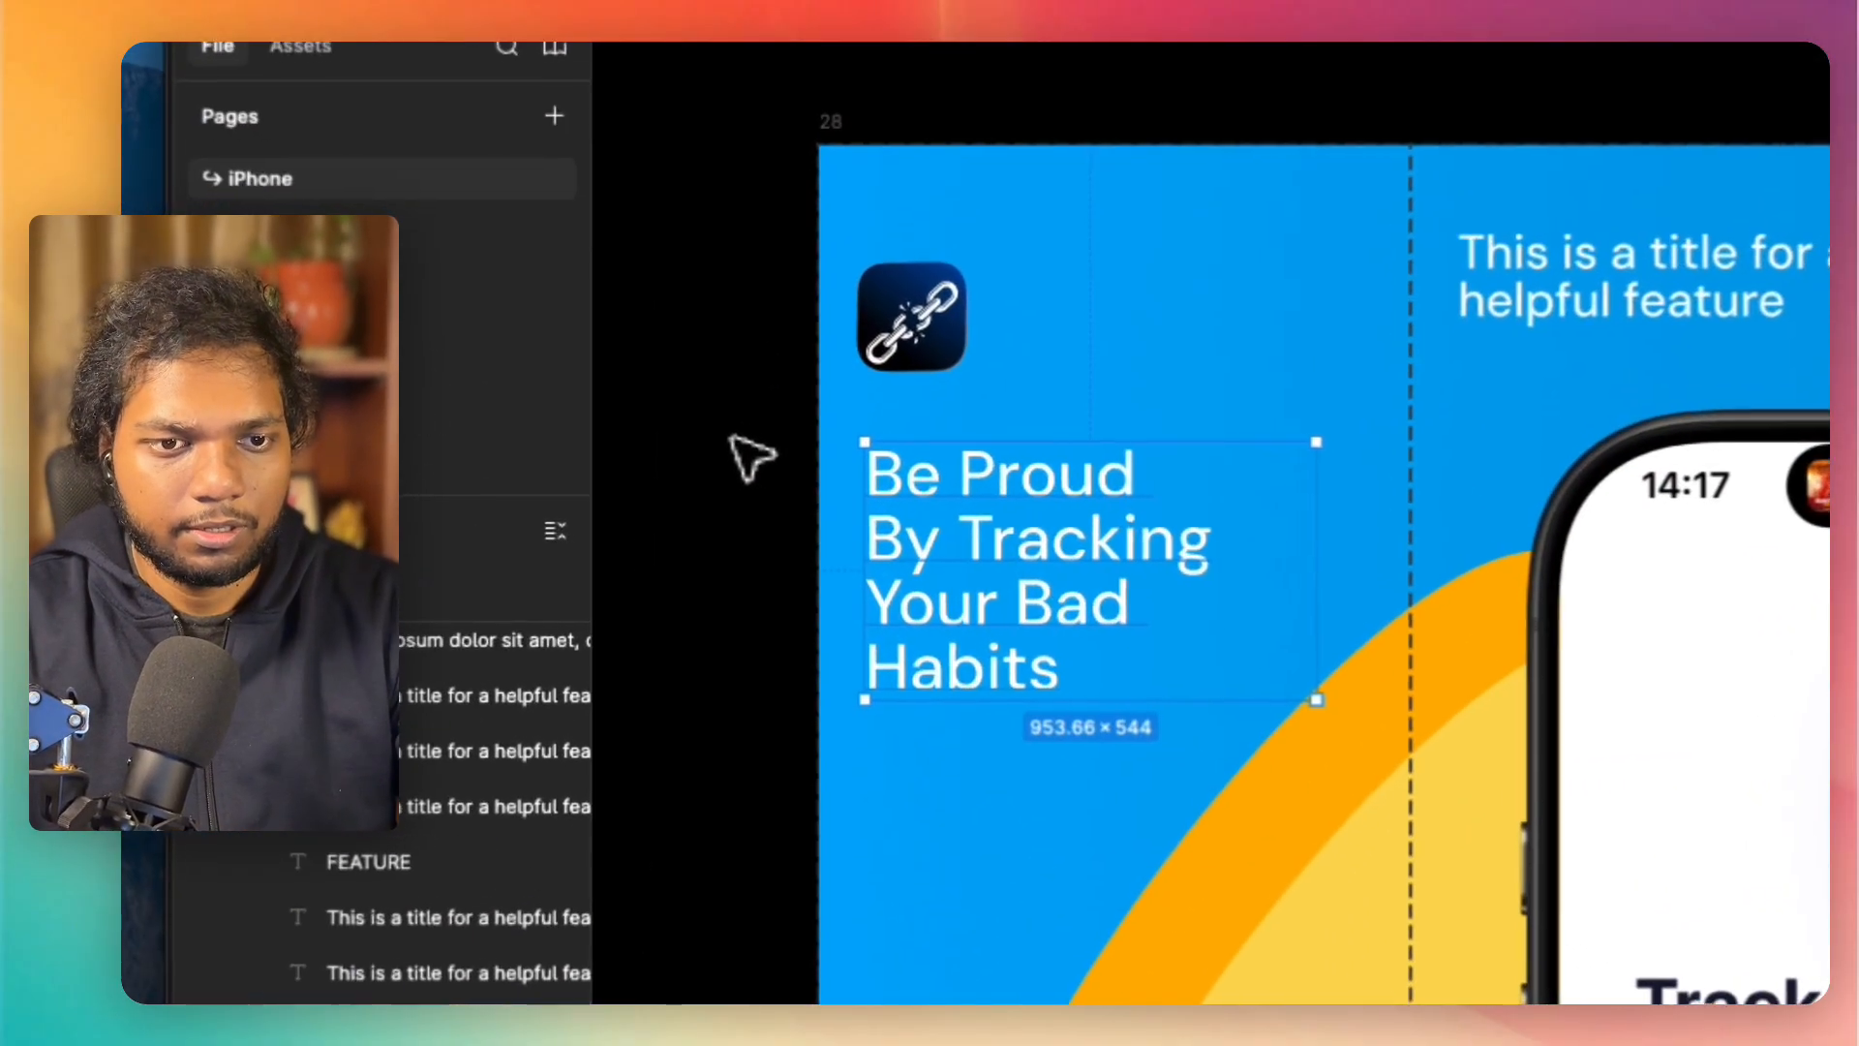
Step: Replace "By Tracking Your Bad Habits" in the headline with "of Your Bad Habits" below "Be Proud" and finish editing the text
double_click(1130, 542)
drag(1200, 552, 913, 542)
key(BackSpace)
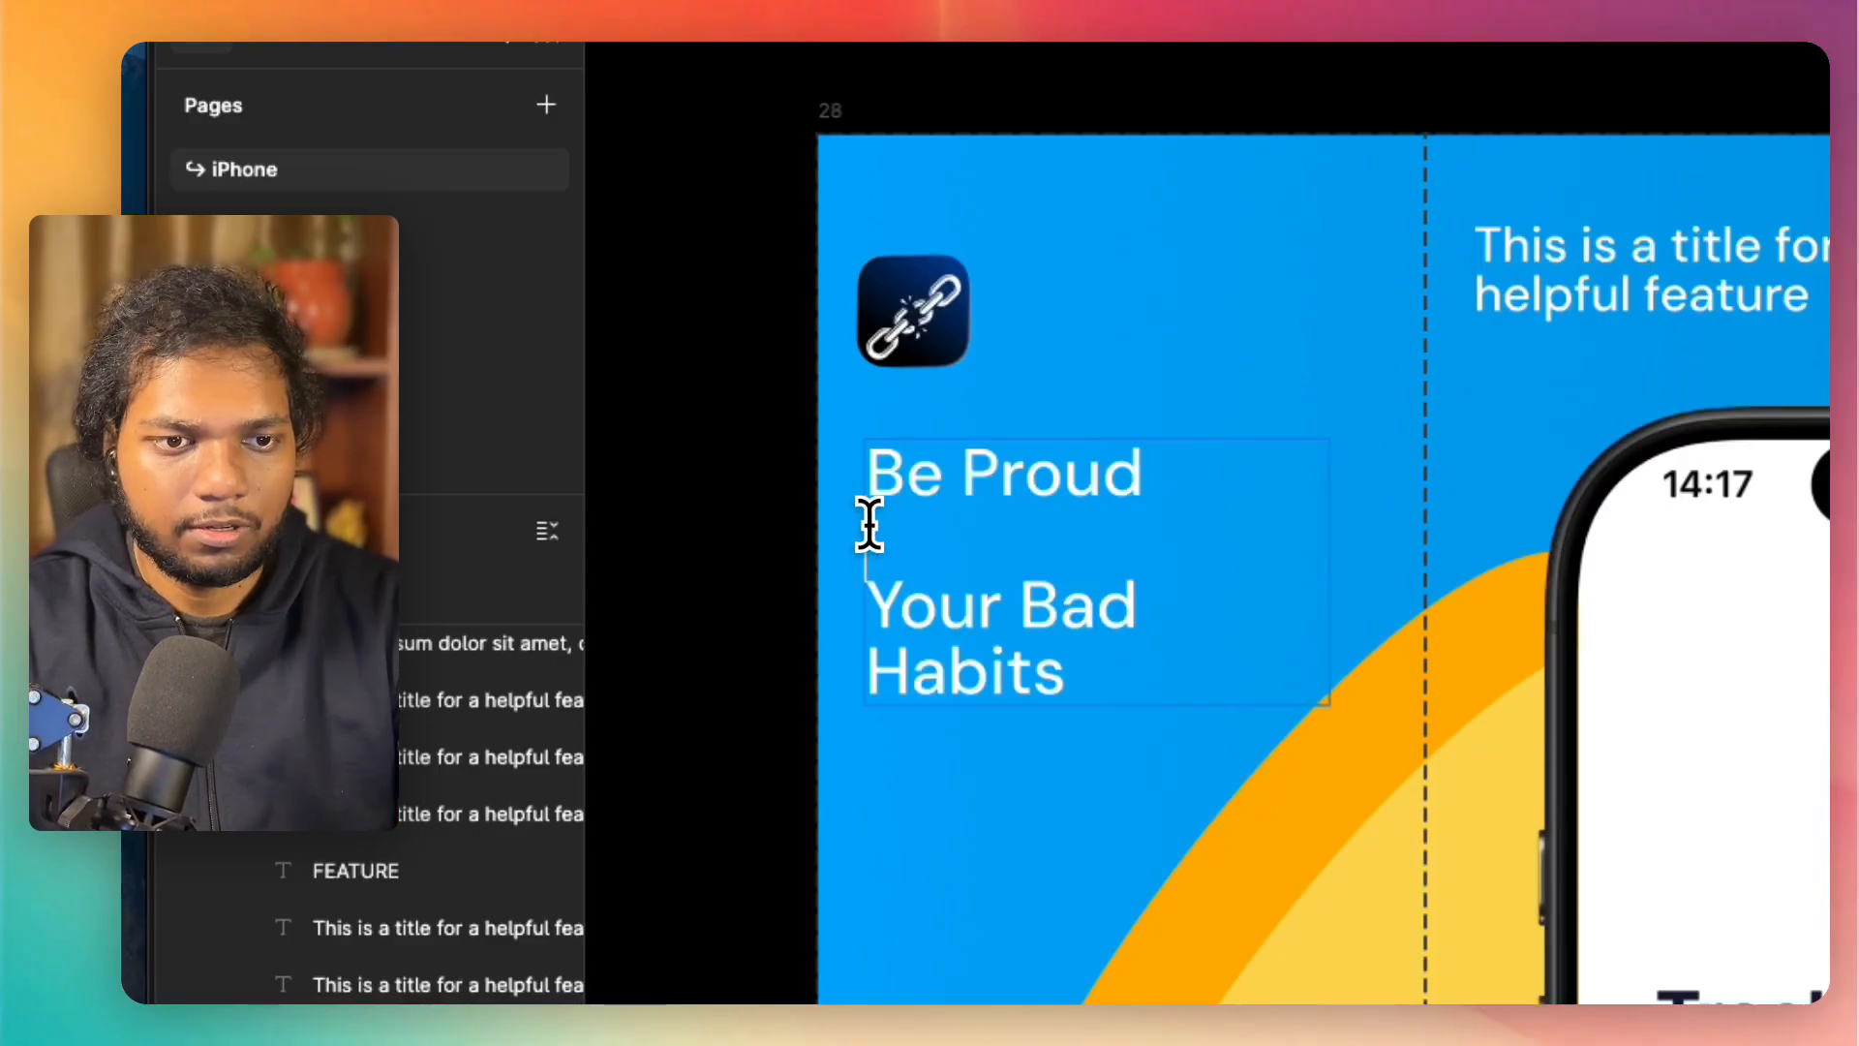
drag(1118, 645, 864, 538)
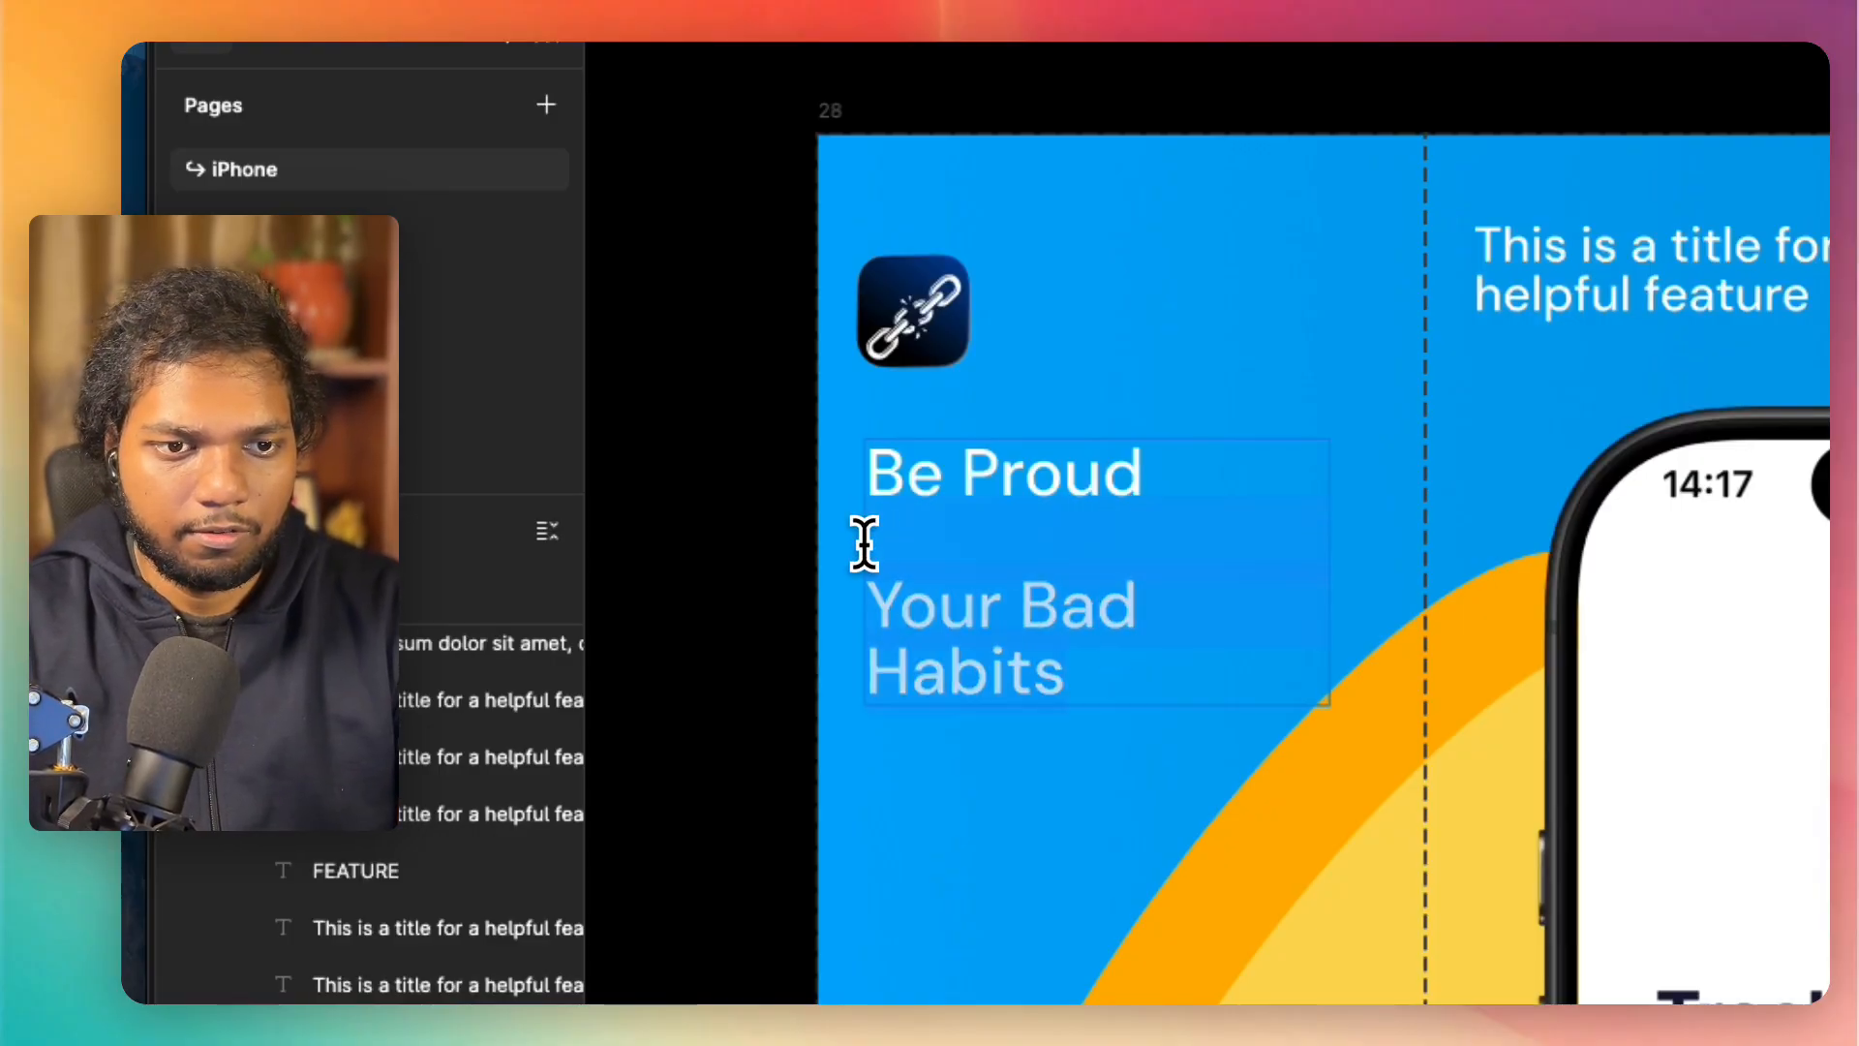
key(BackSpace)
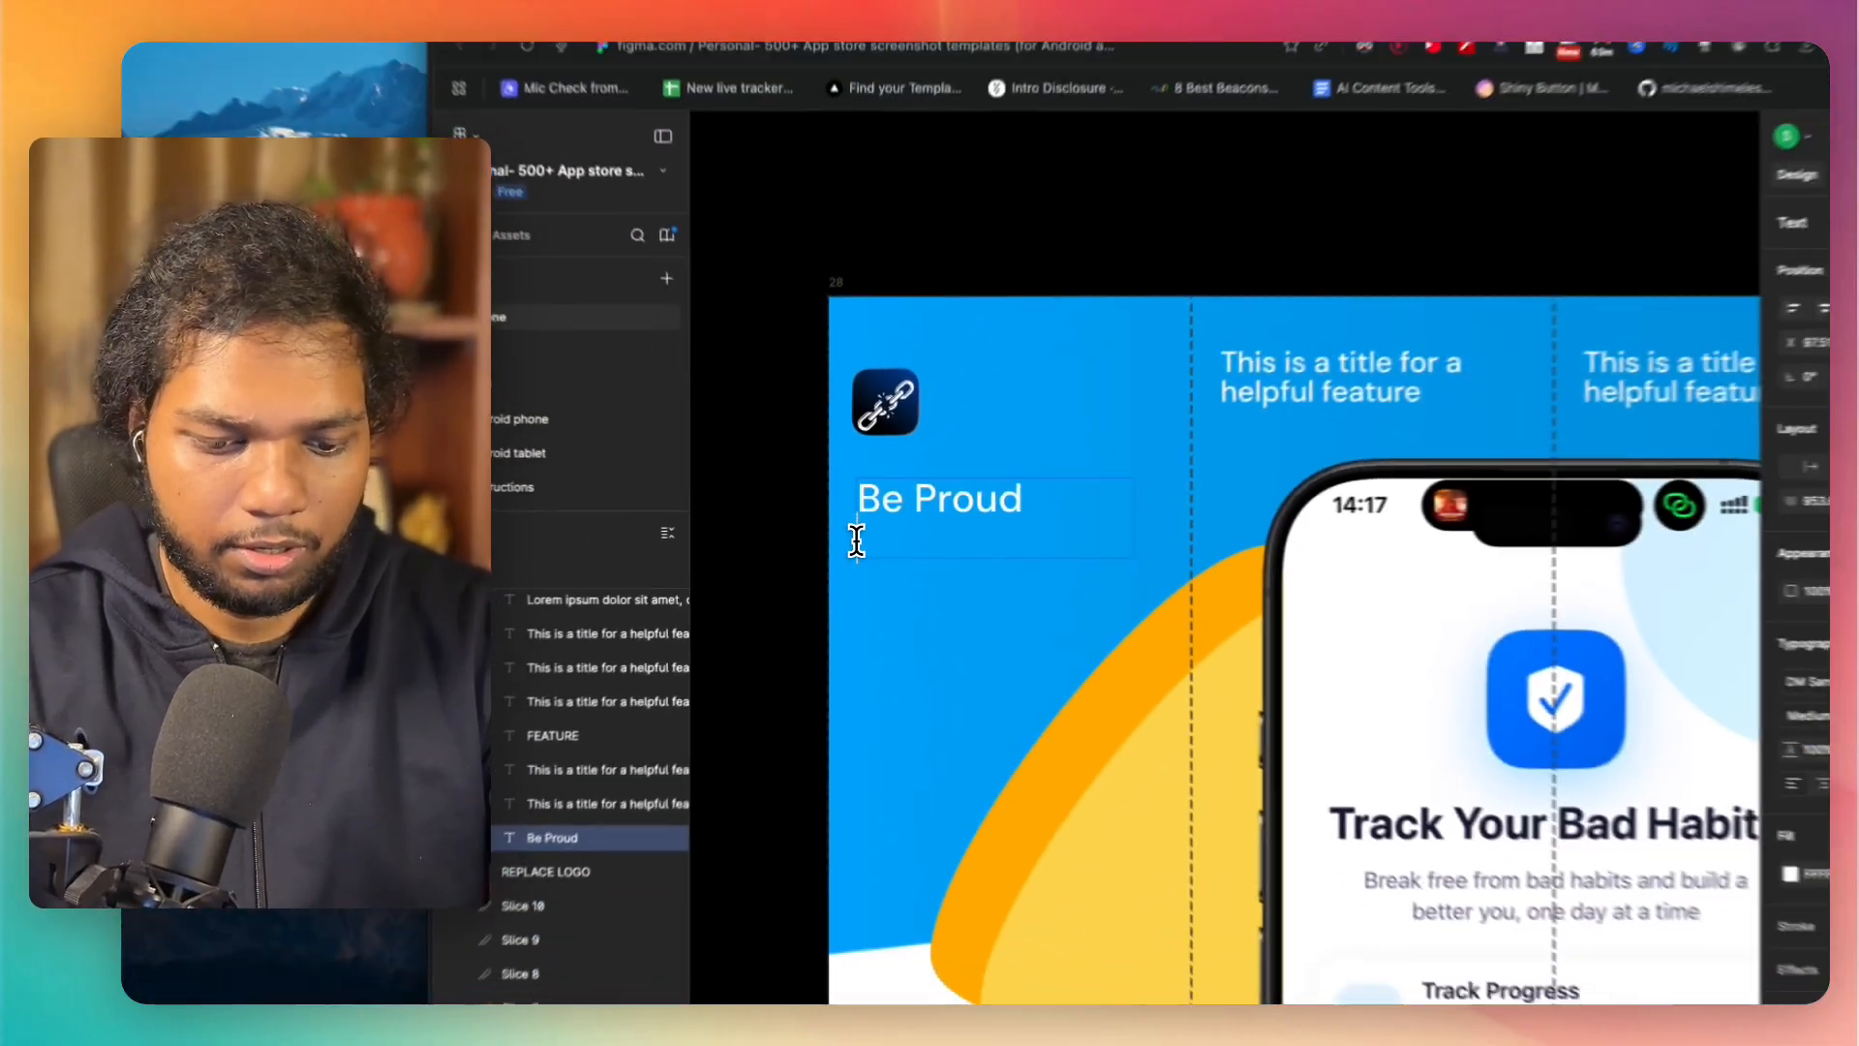
text(of You)
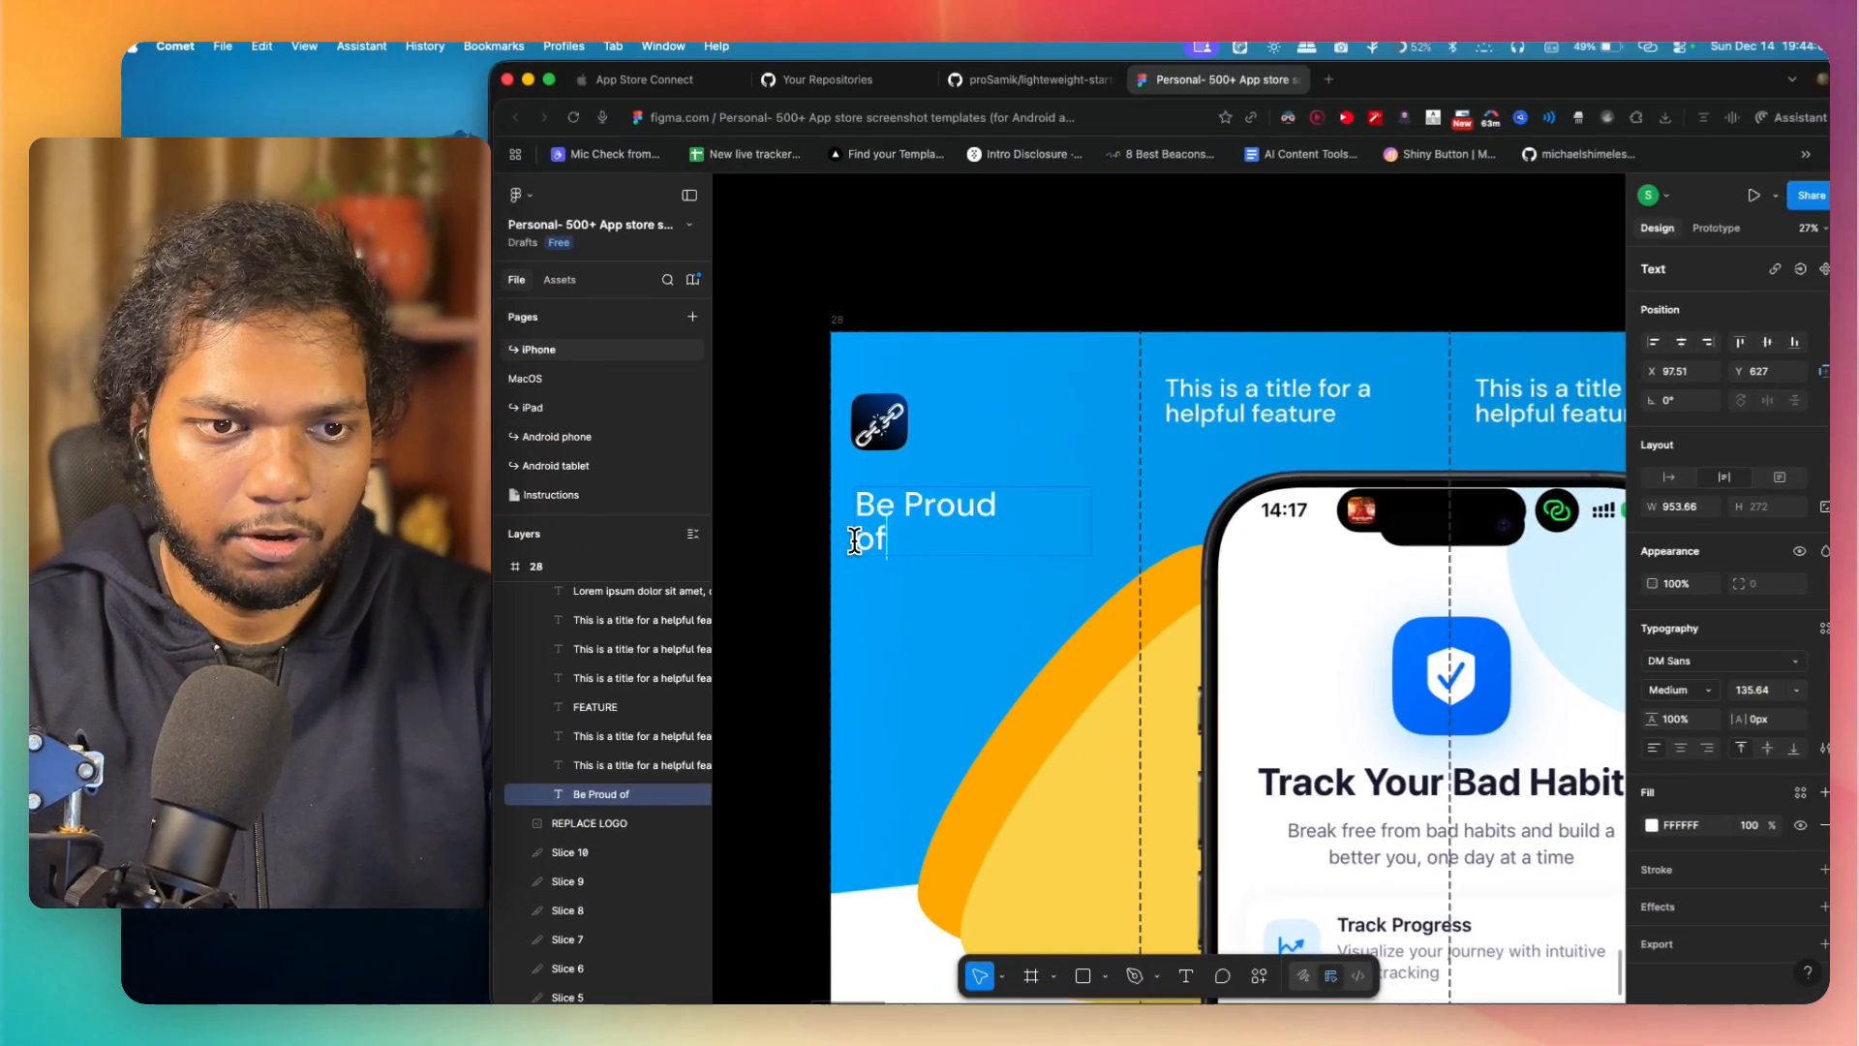
text(r Bad Hab)
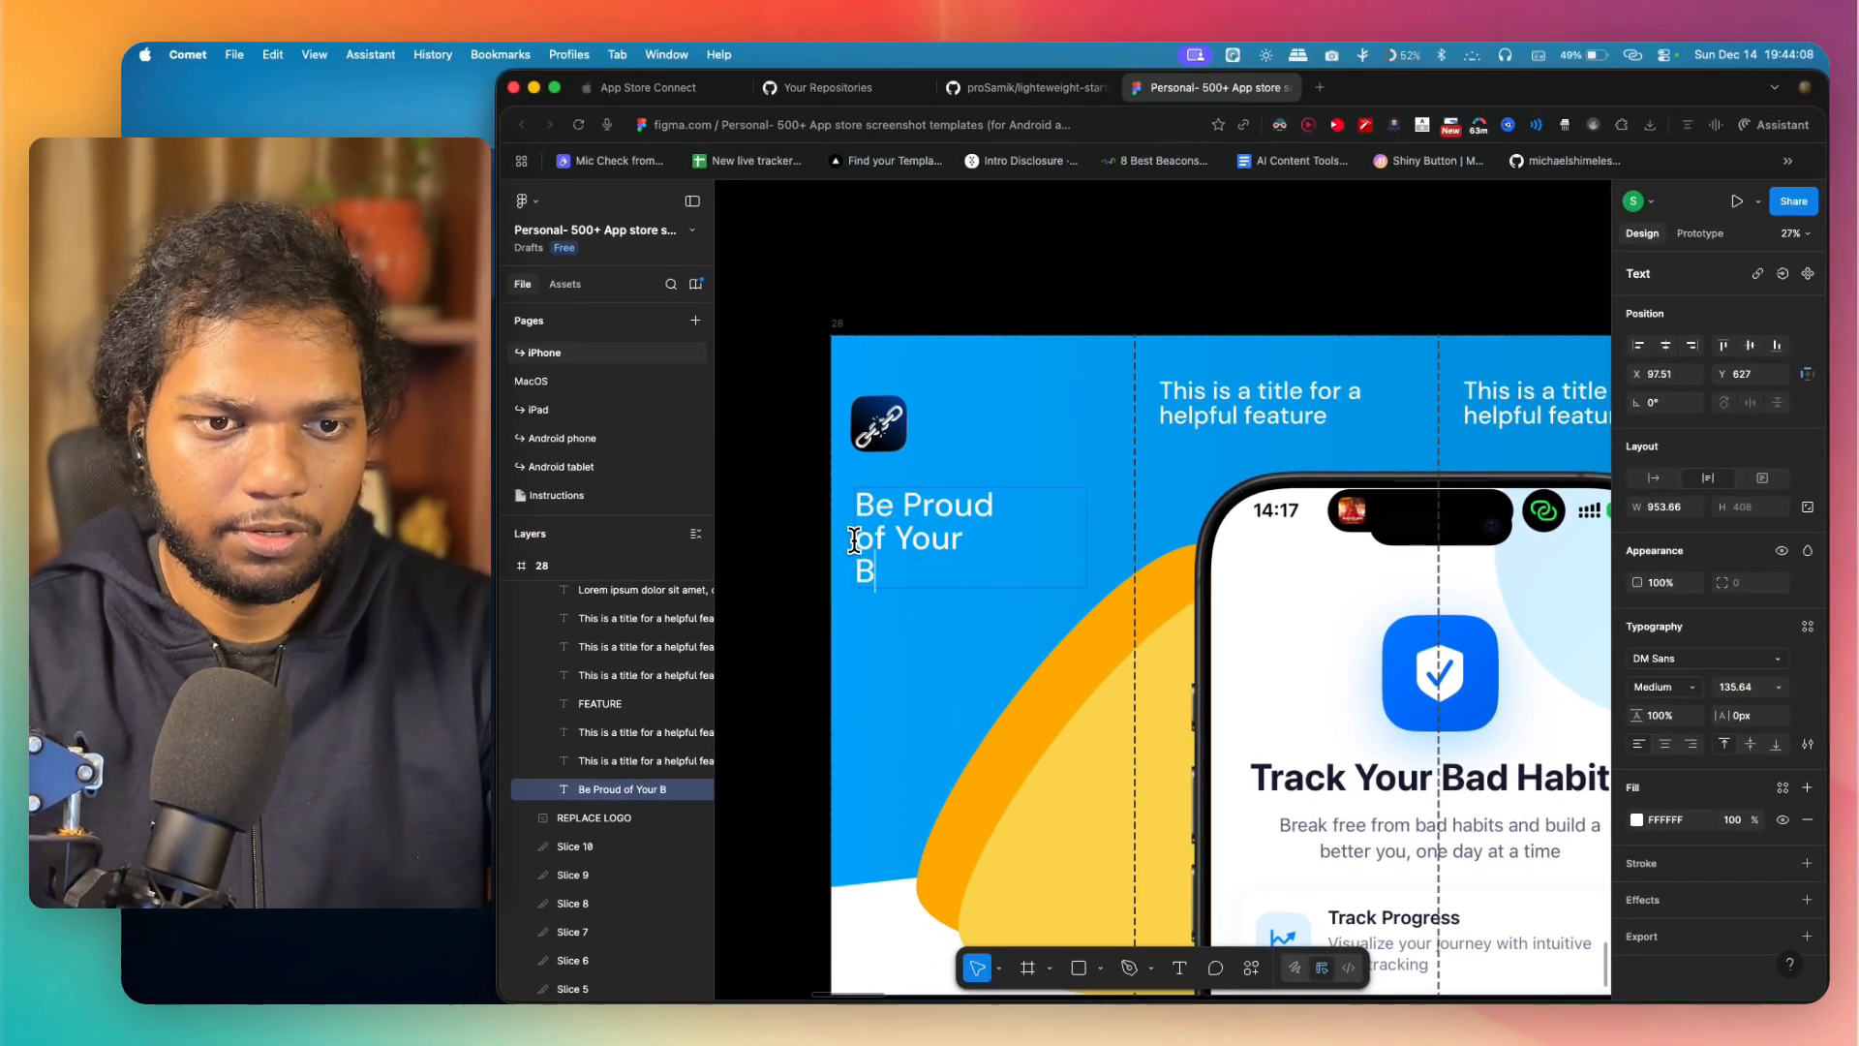
text(its)
key(Escape)
scroll(811, 429, down, 5)
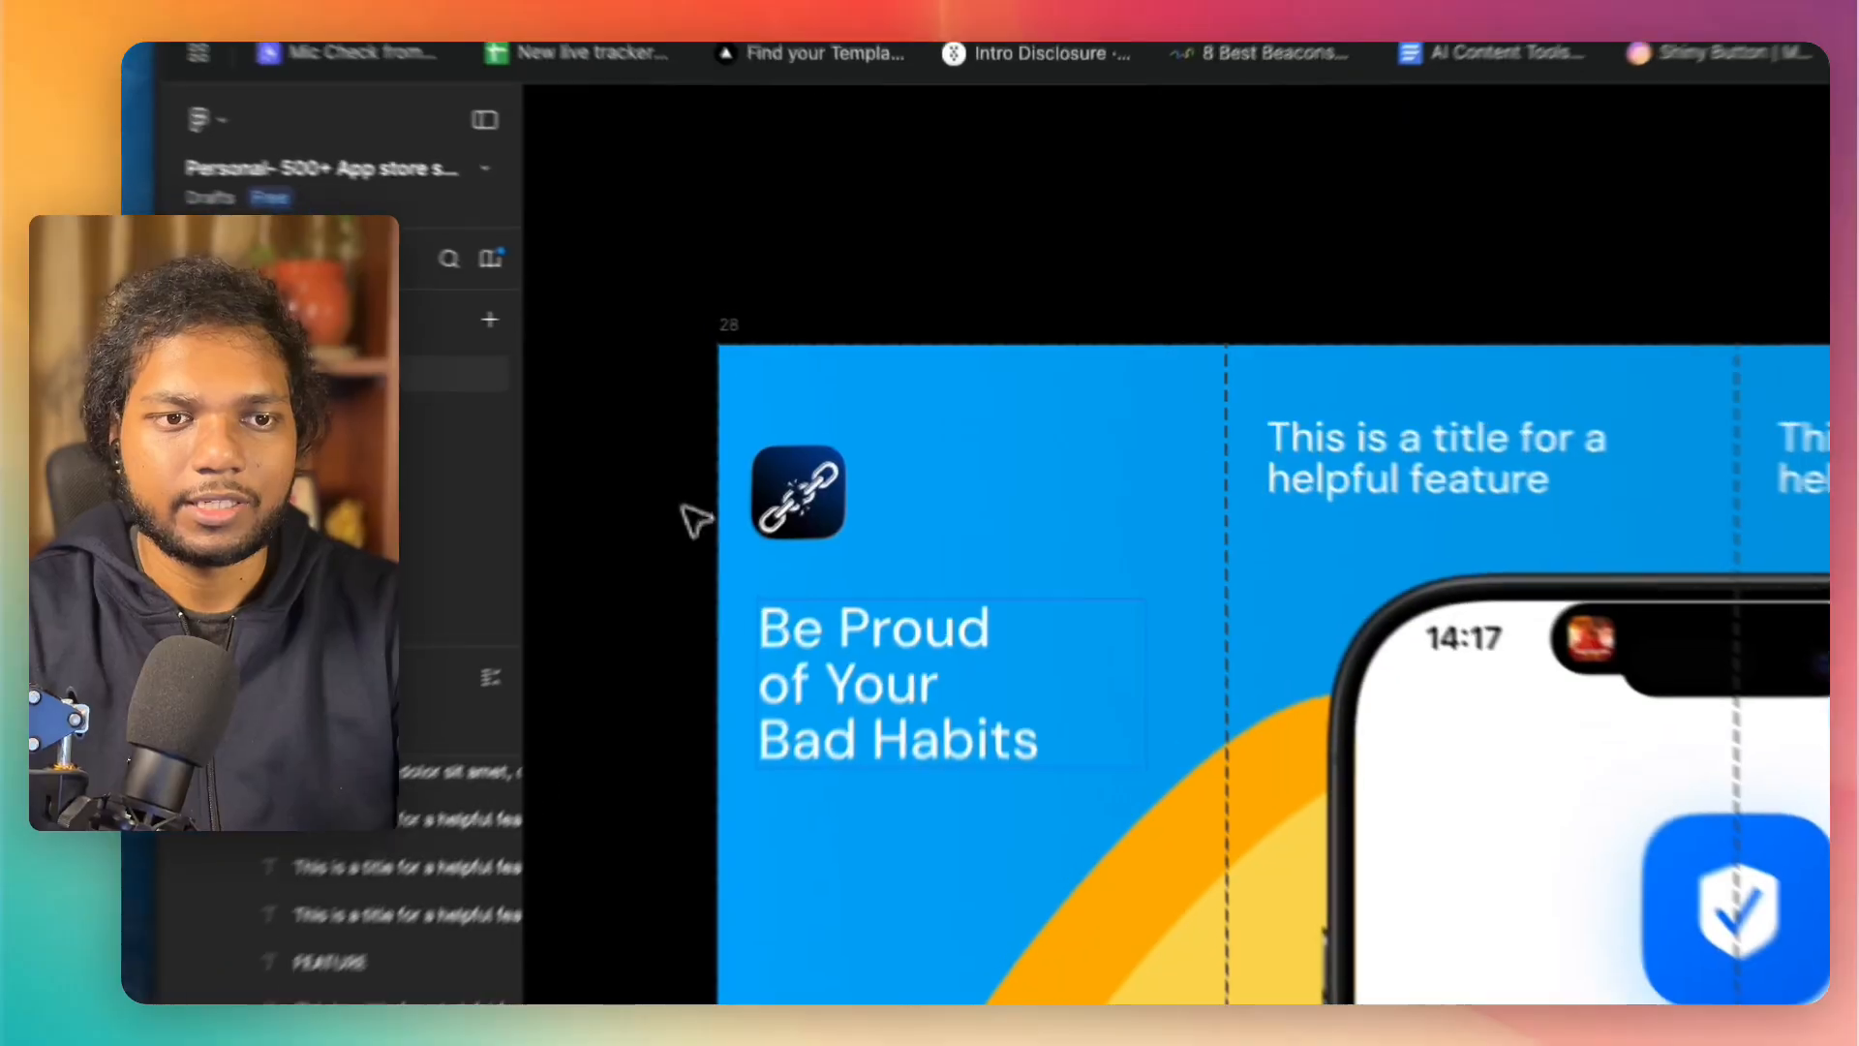
scroll(612, 537, up, 5)
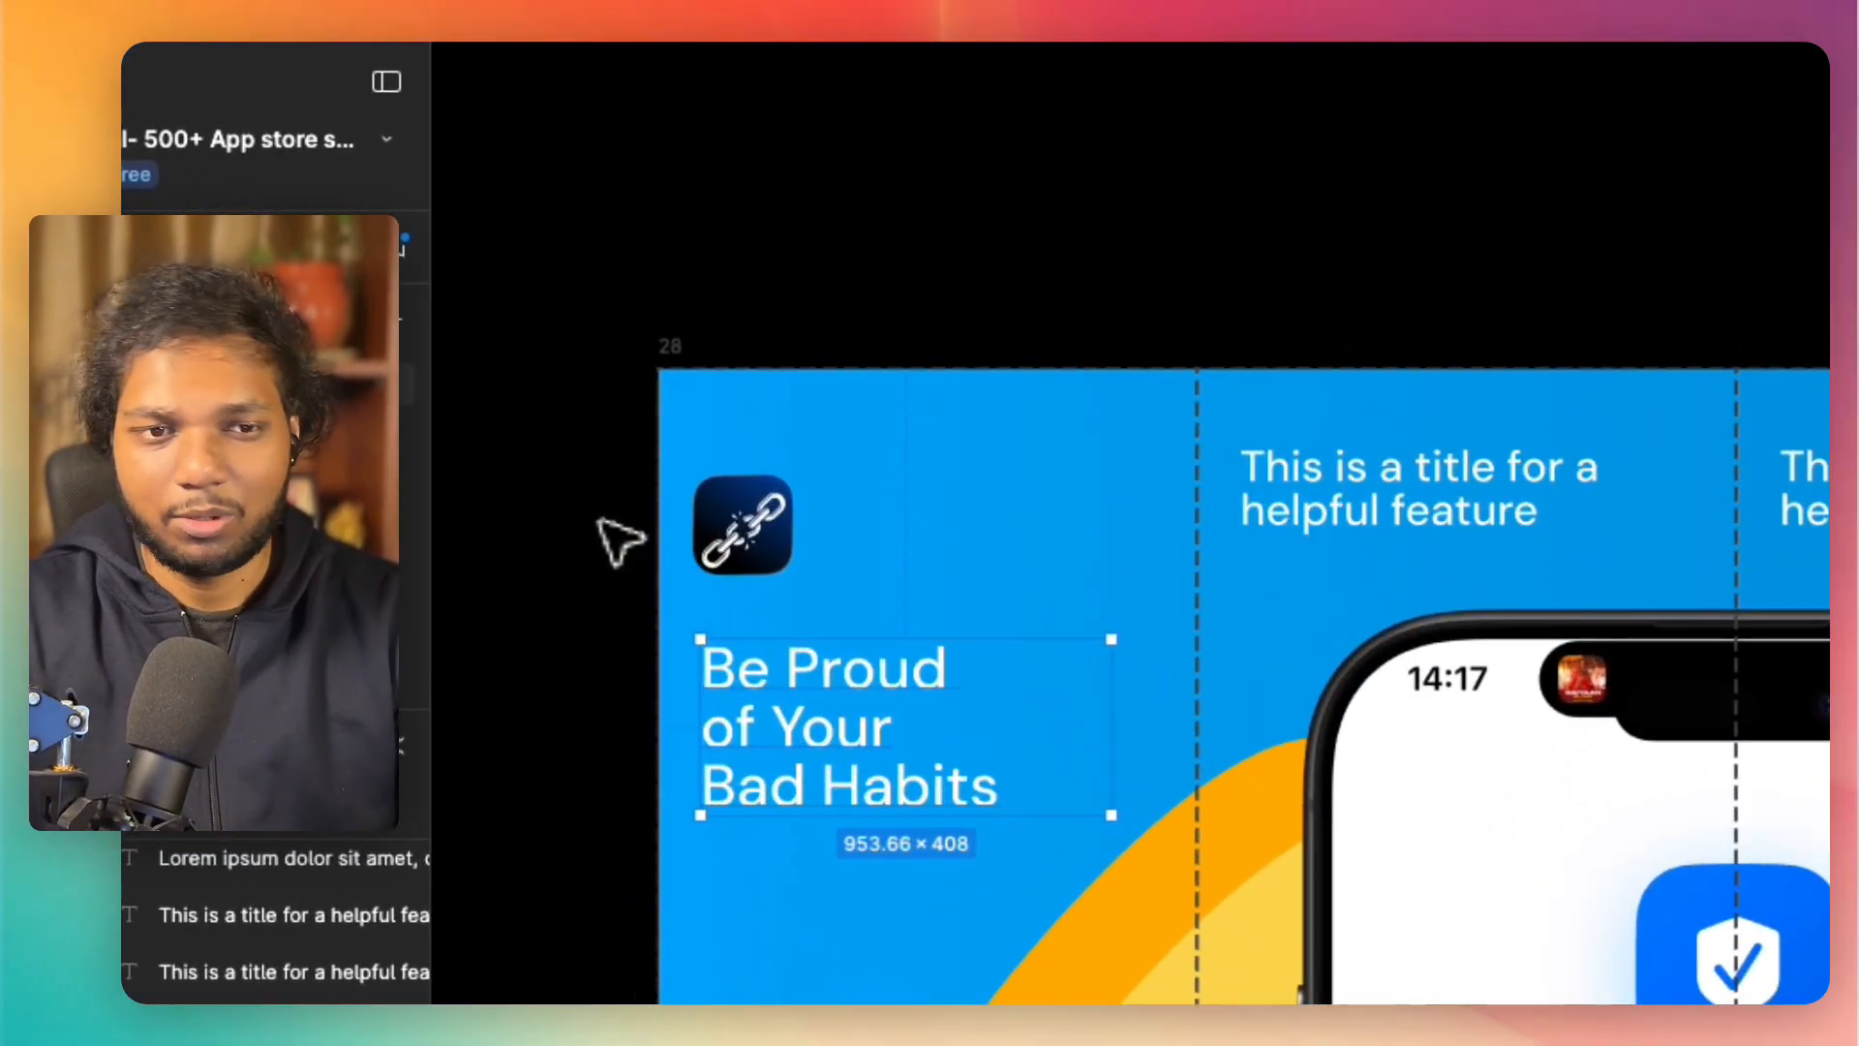
Step: Move the chain logo down closer to the "Be Proud of Your Bad Habits" headline and deselect it
click(705, 496)
drag(792, 518, 795, 571)
click(571, 613)
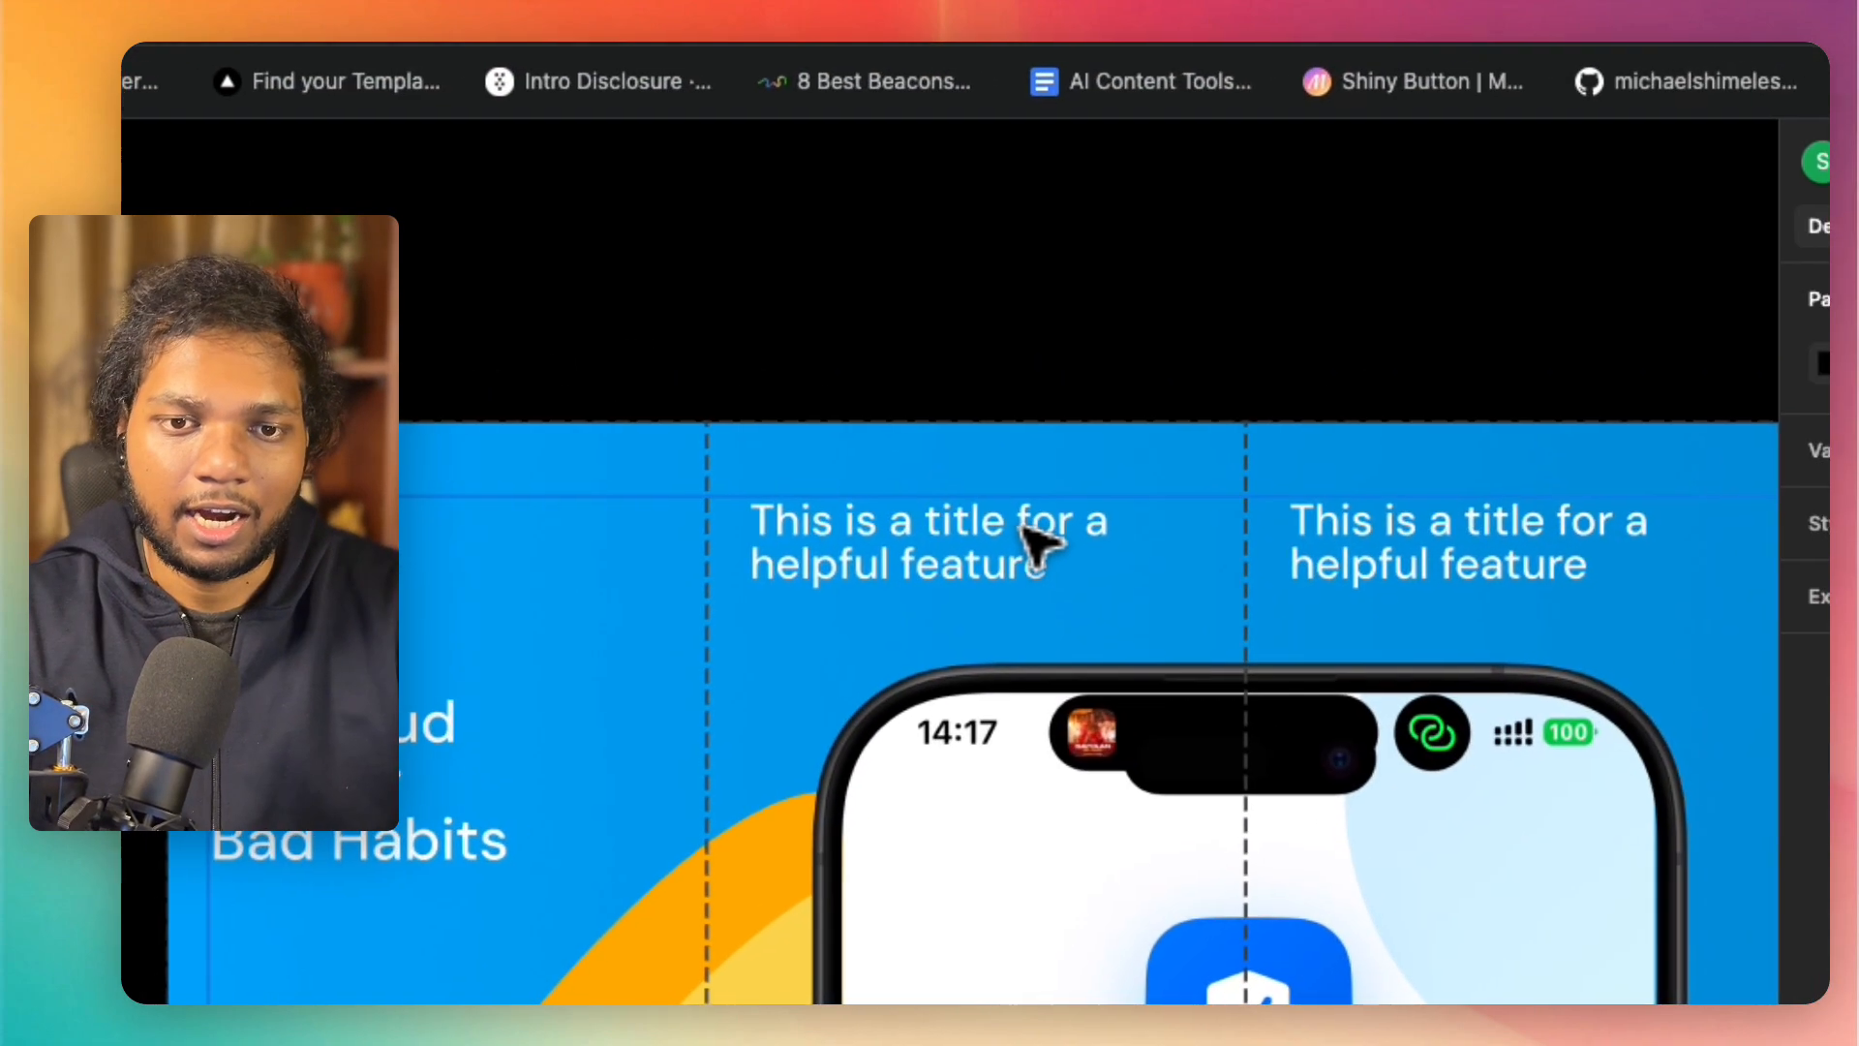
Step: Replace the second panel's title with "Everyone talks about Good Habits", starting a new line after "talks"
click(1520, 496)
double_click(1009, 560)
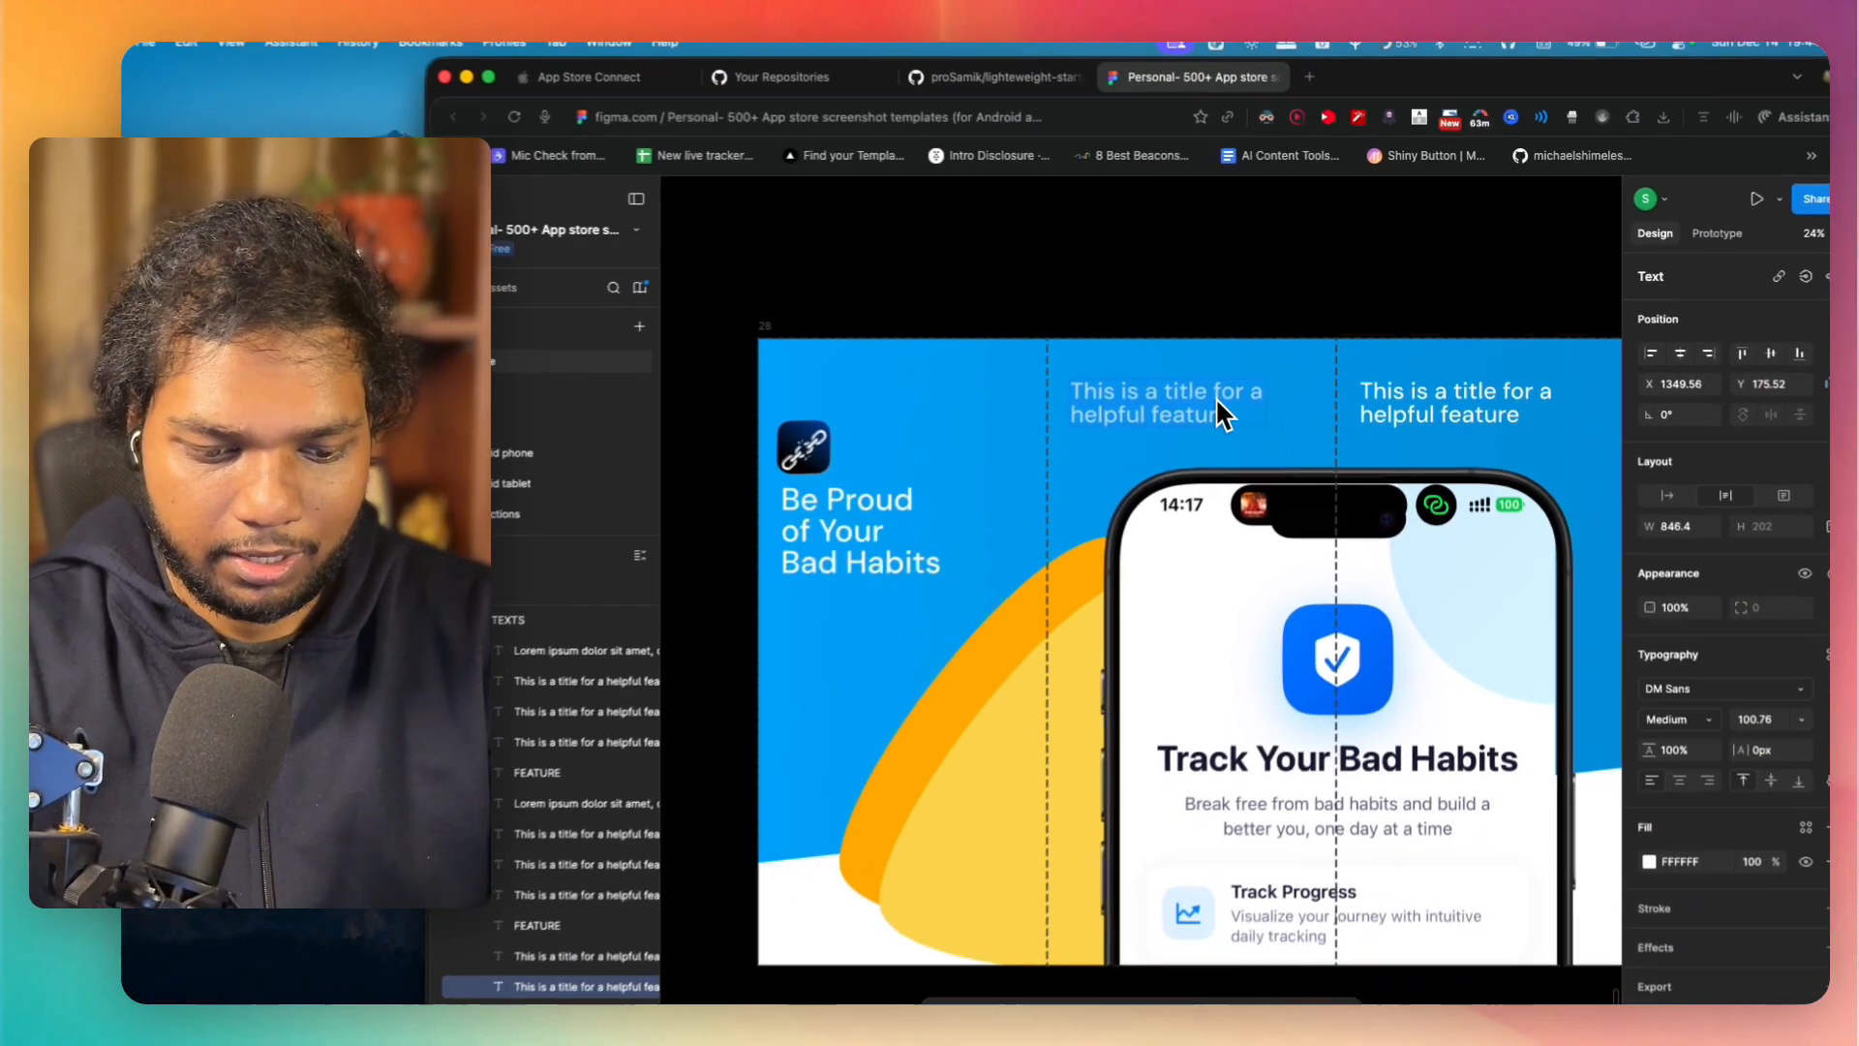
text(Ever)
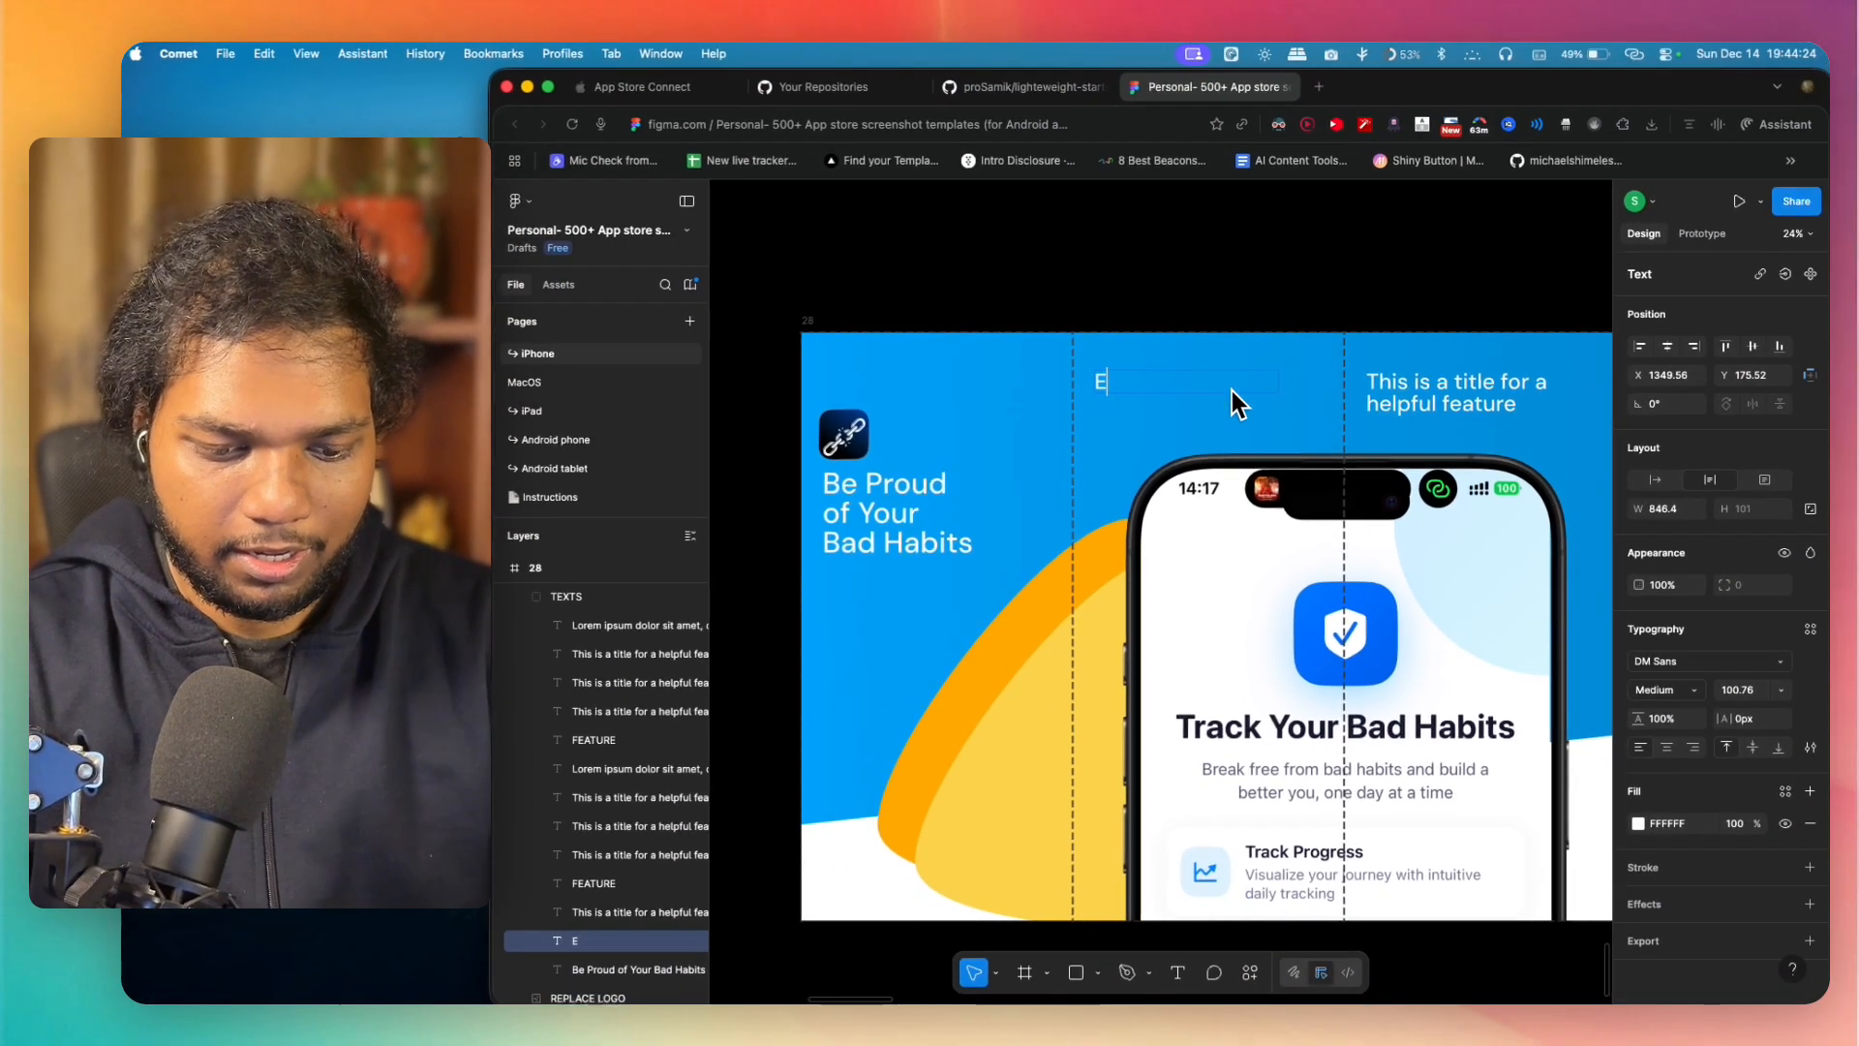
text(yone talks)
key(Return)
text(about )
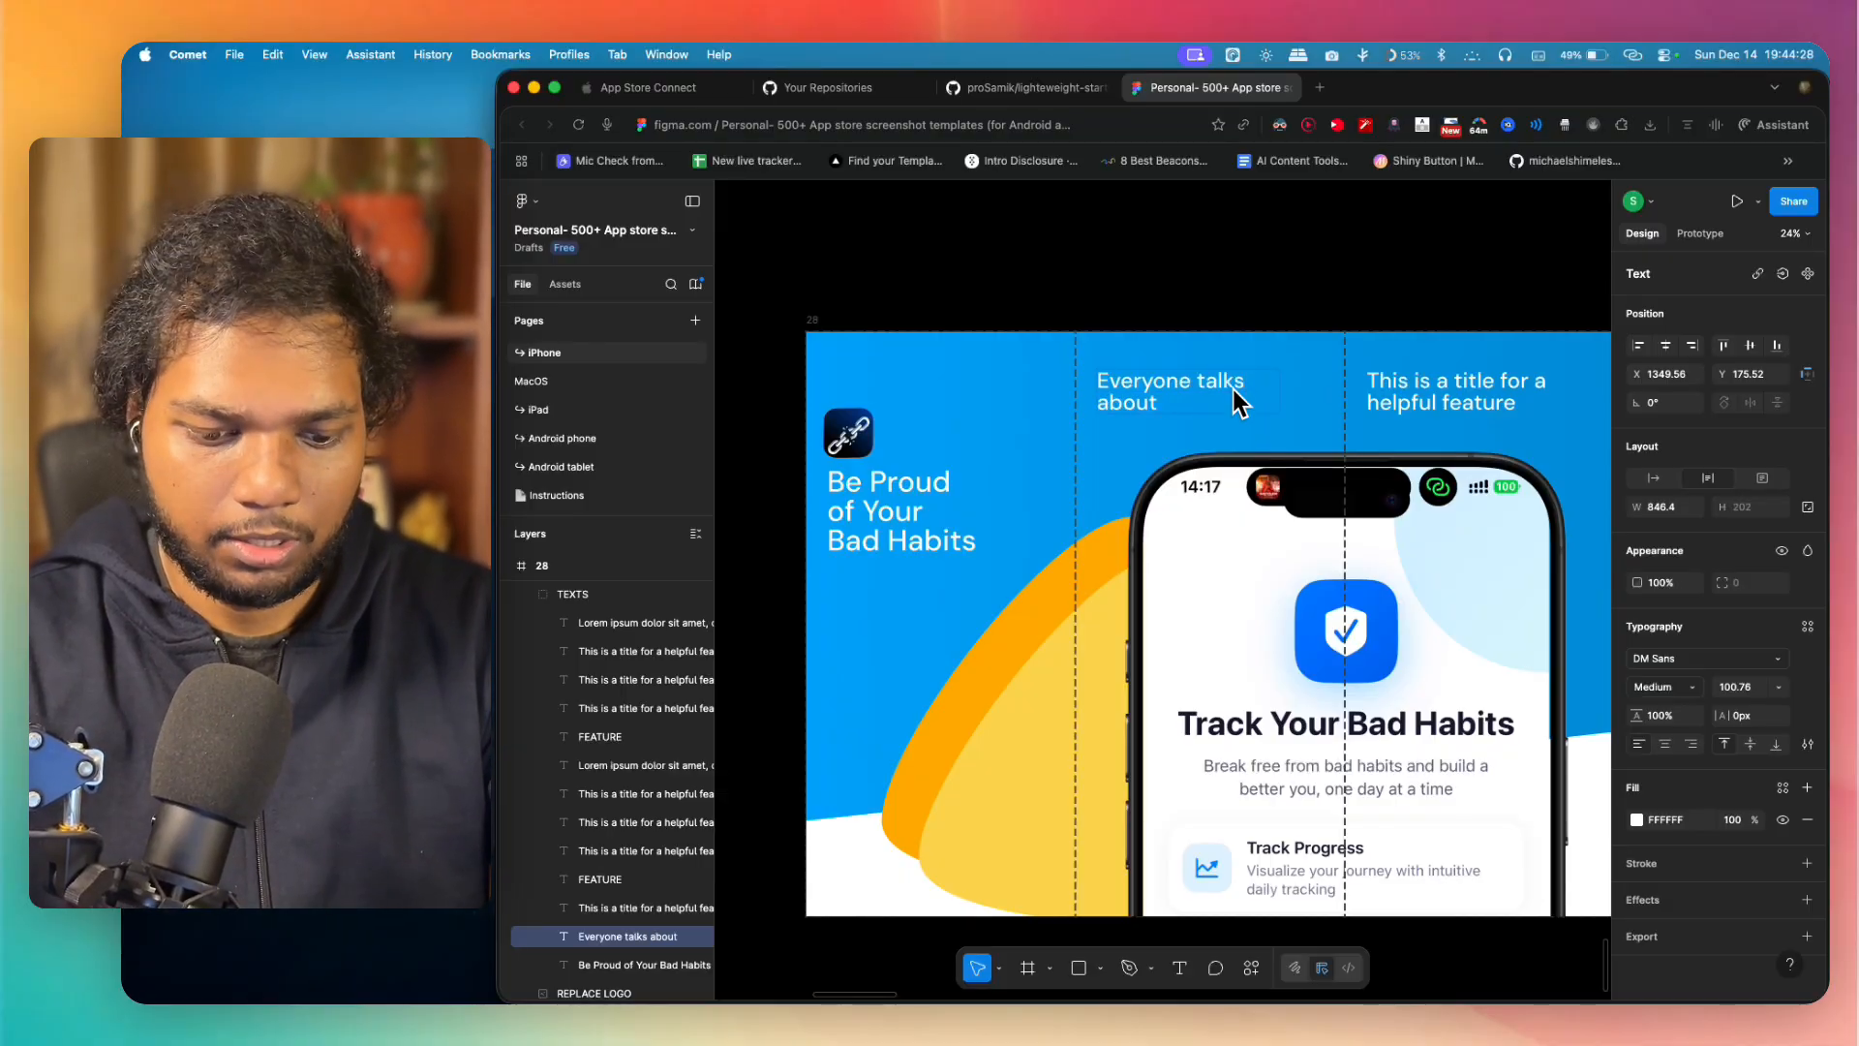
text(Good Hab)
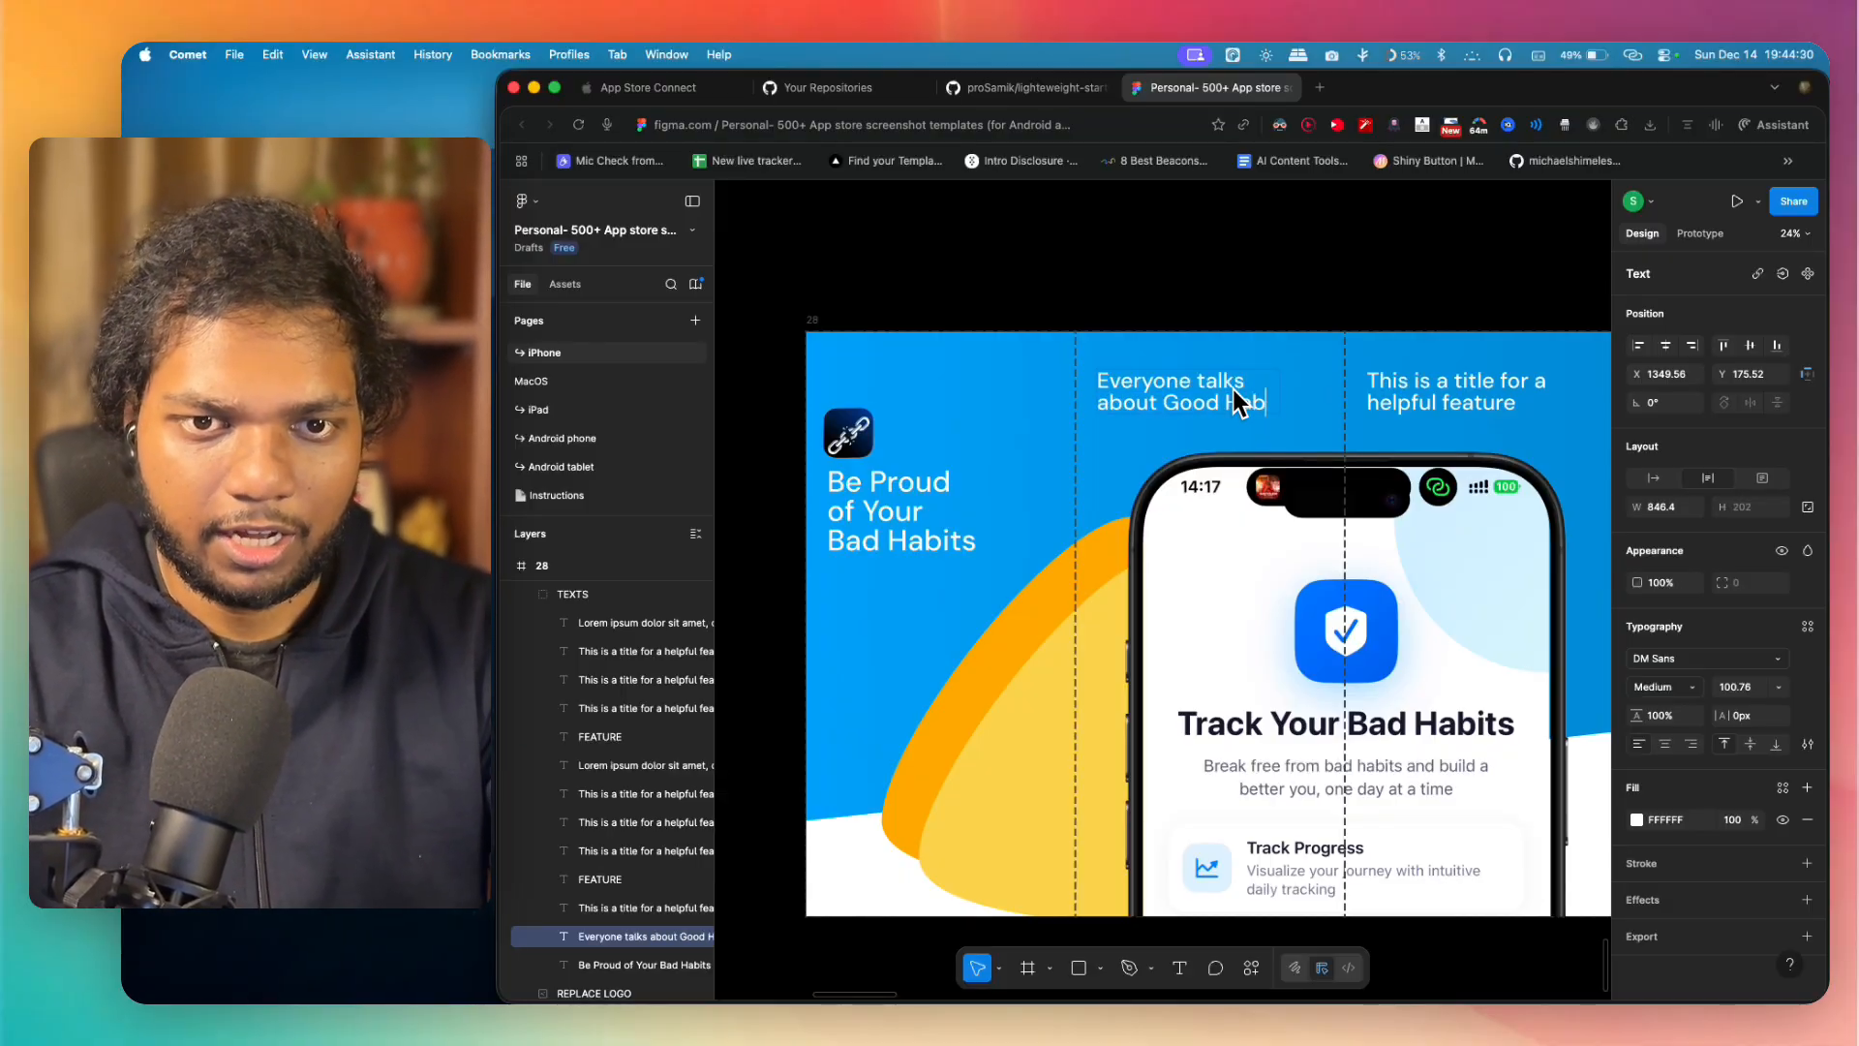
text(t)
key(BackSpace)
text(its)
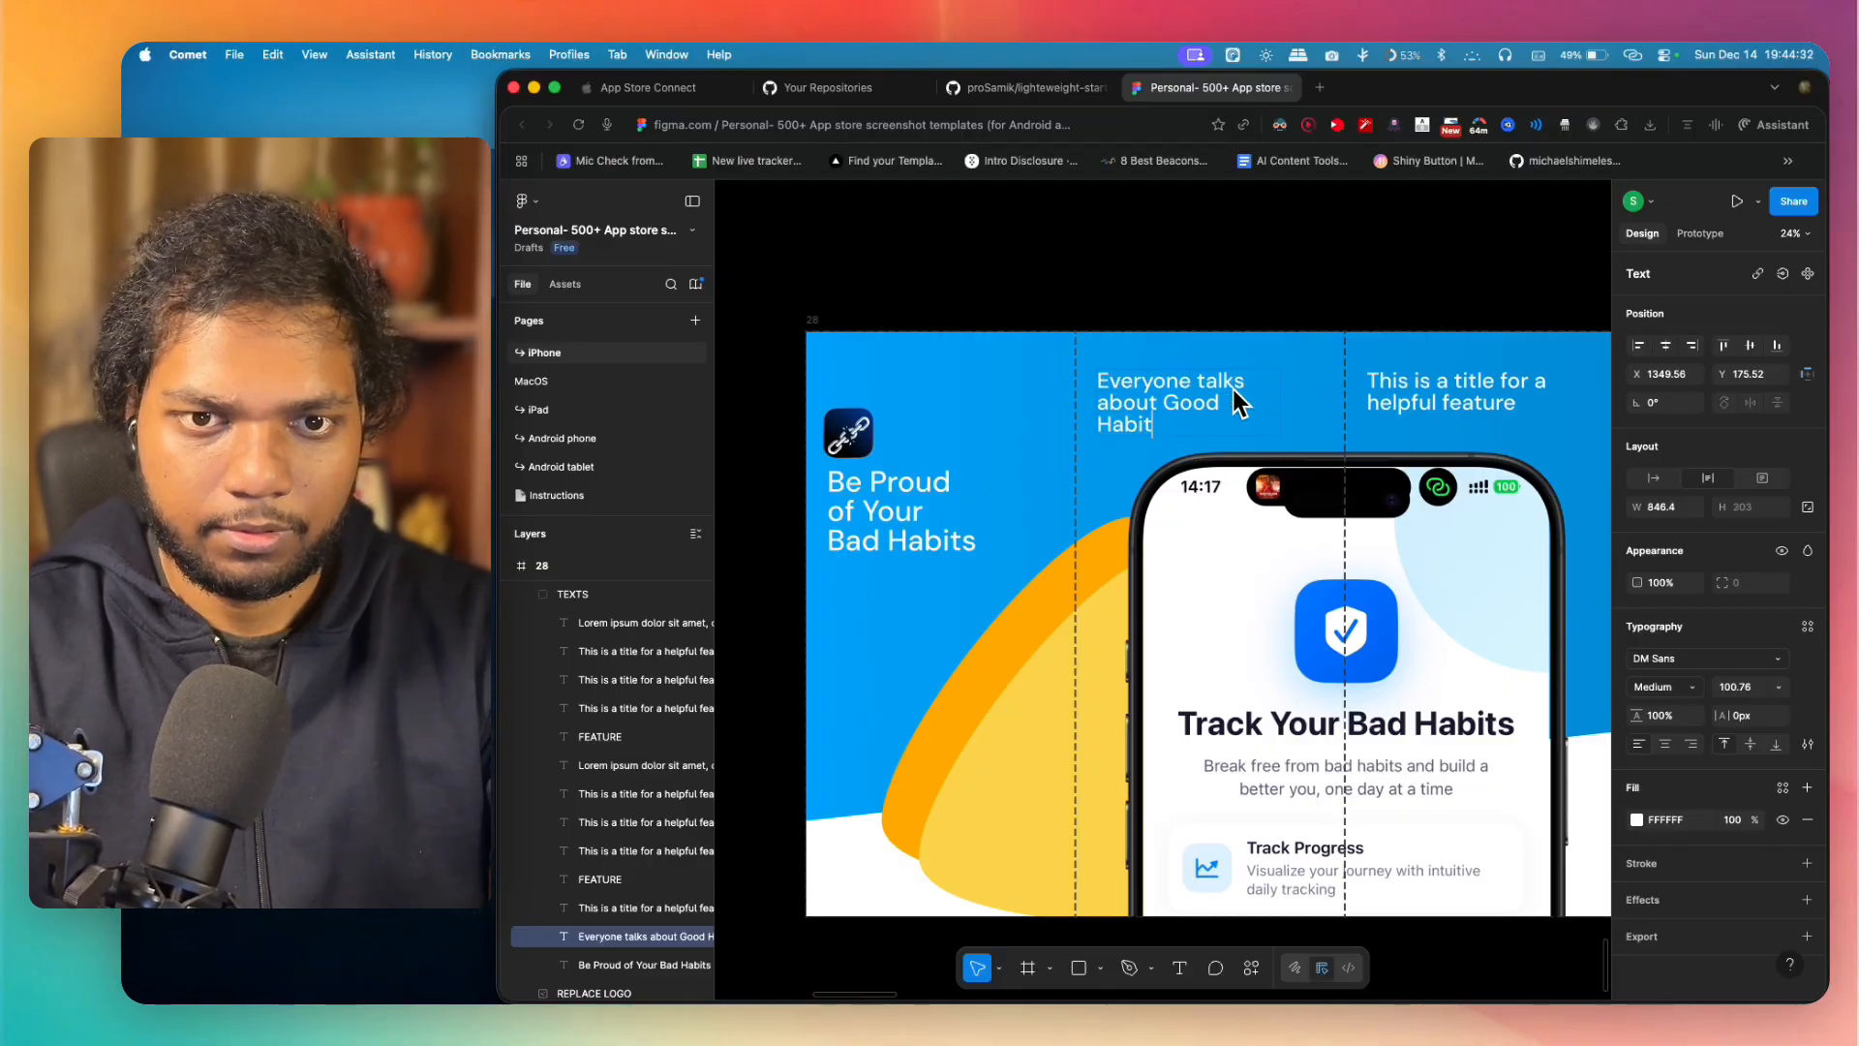
click(1249, 297)
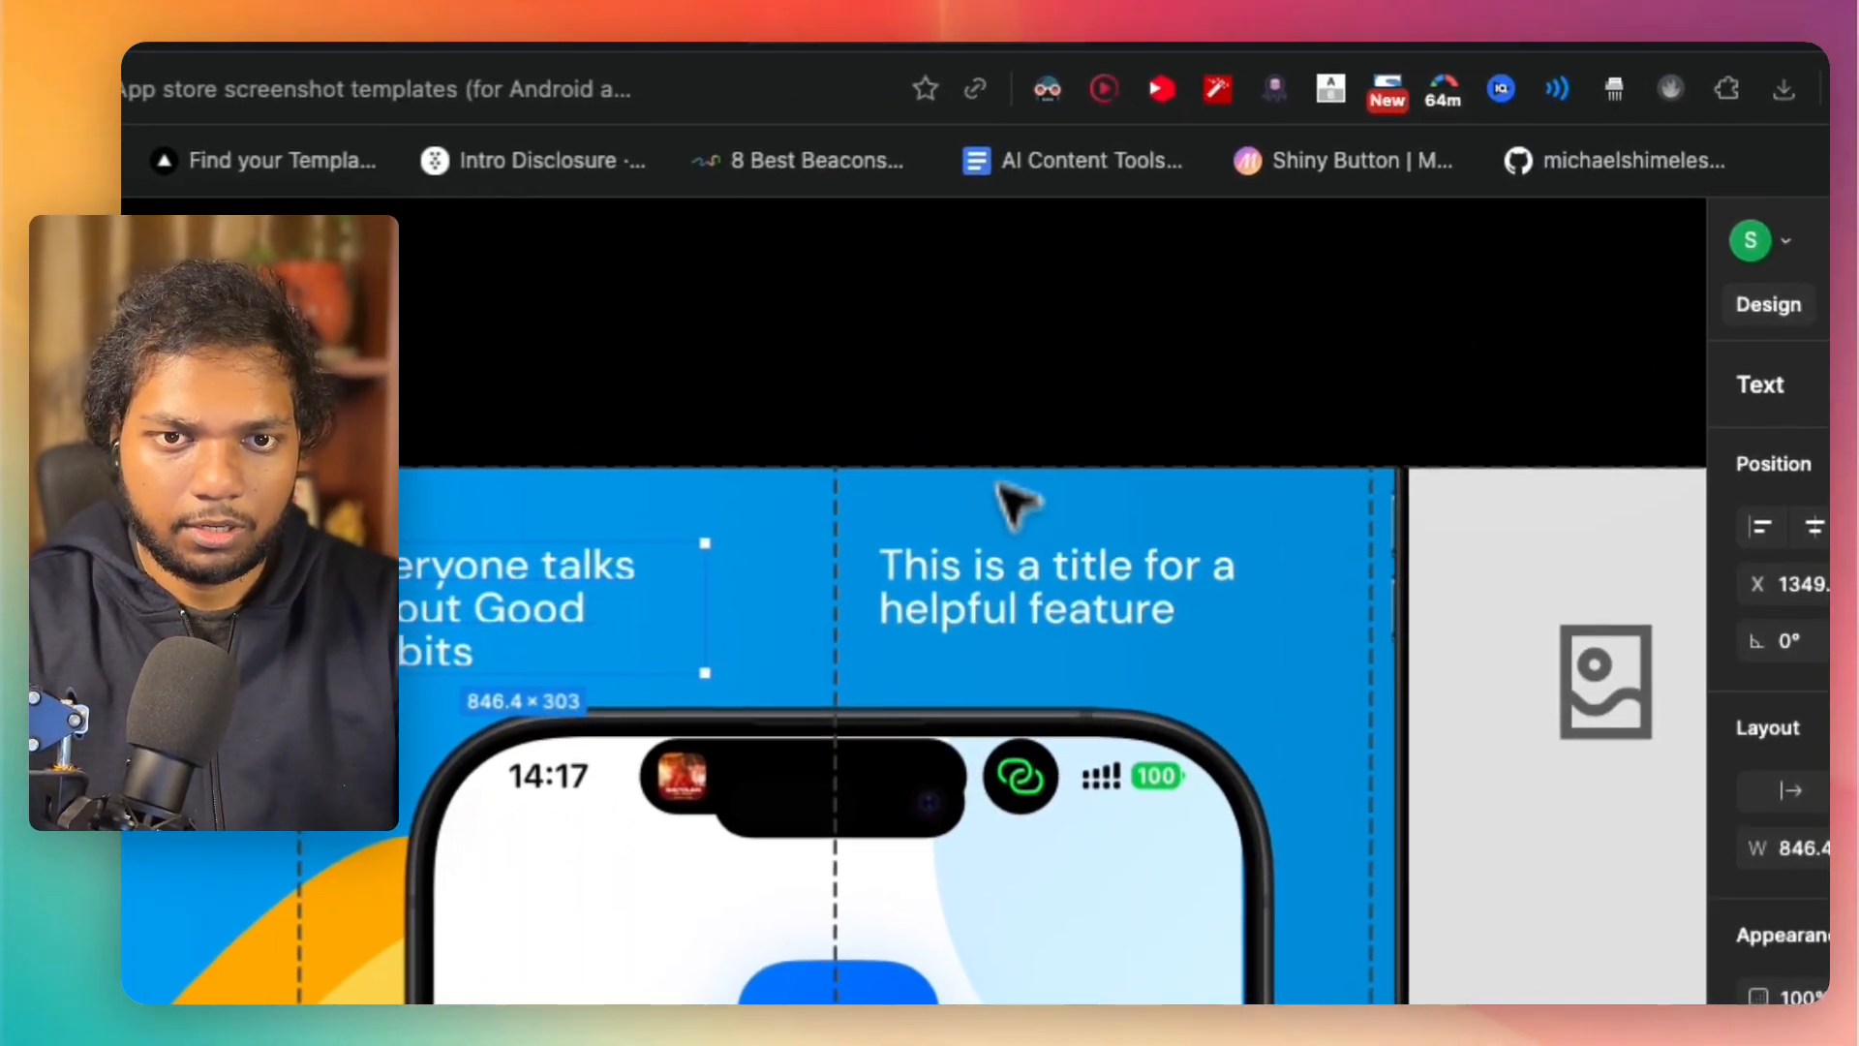
Step: Replace the third panel's title with "But Sacrifice makes Good Habits anyway", starting a new line after "Sacrifice"
click(1000, 610)
key(Return)
text(But S)
text(acrif)
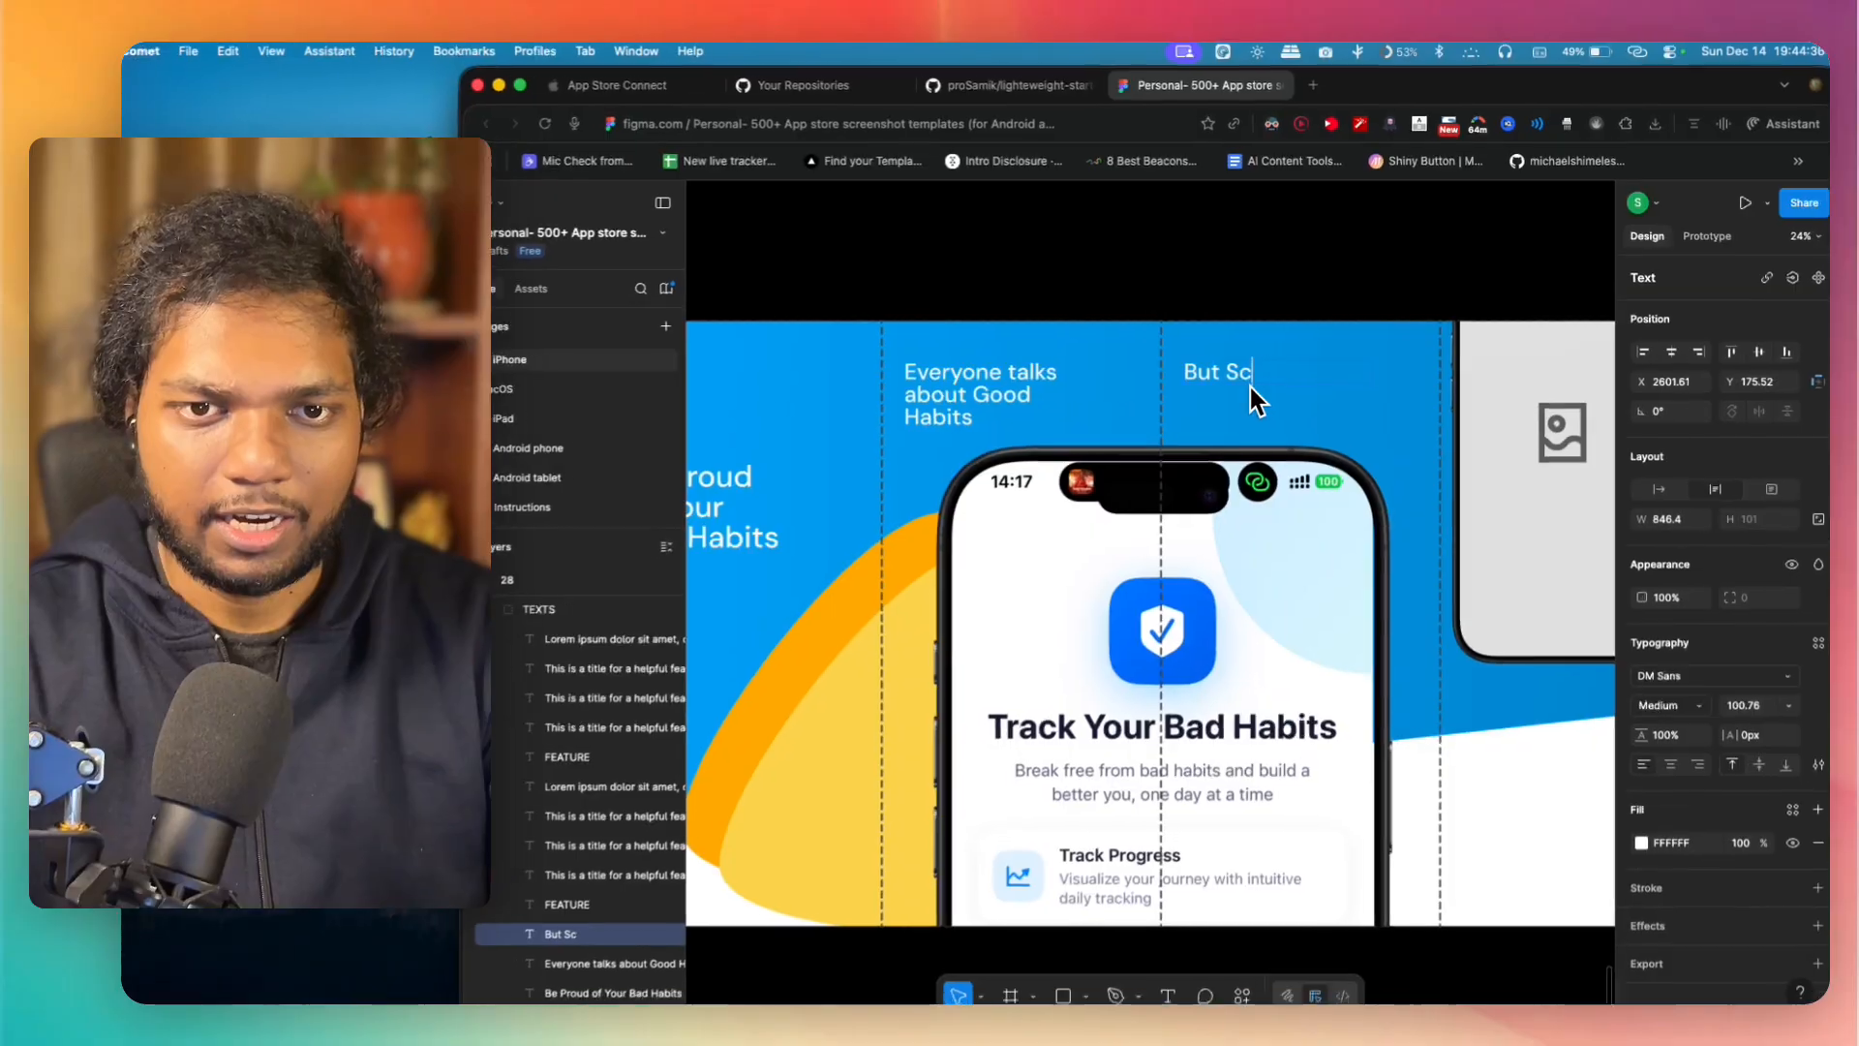
text(ice)
key(Return)
text(ma)
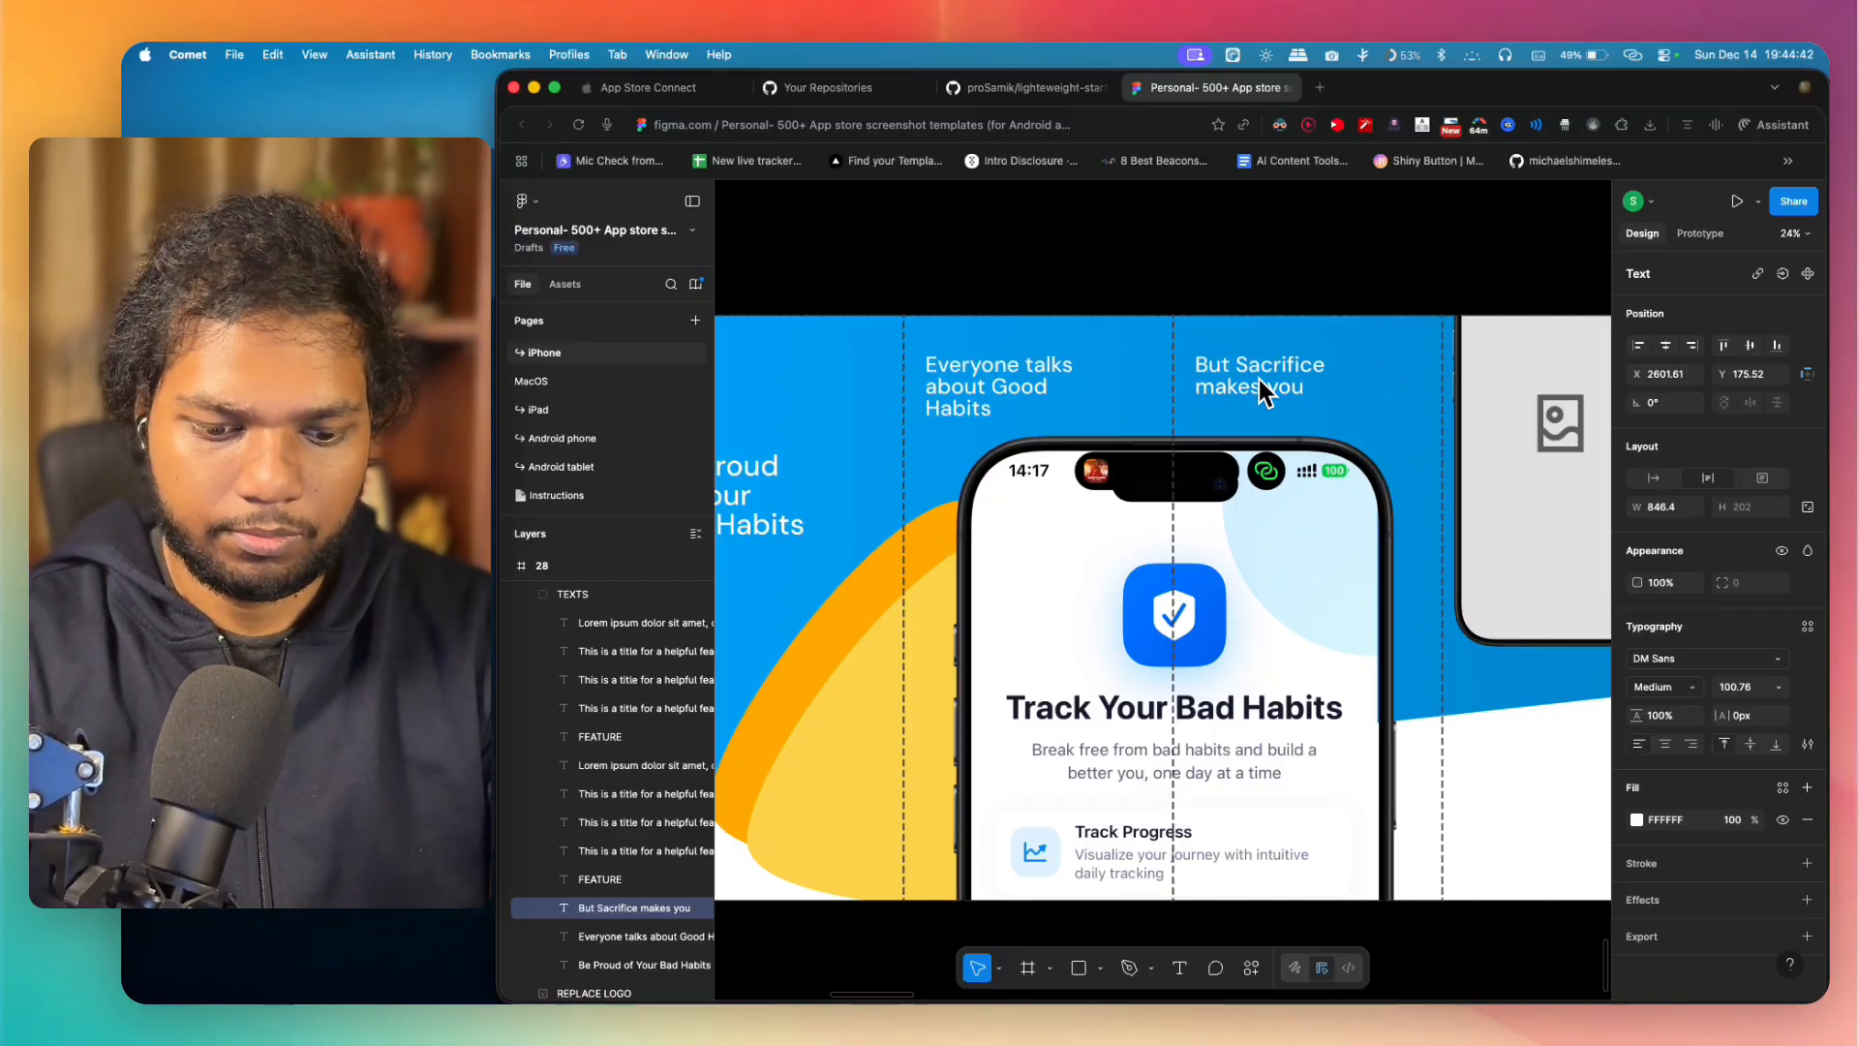
text(kes Good )
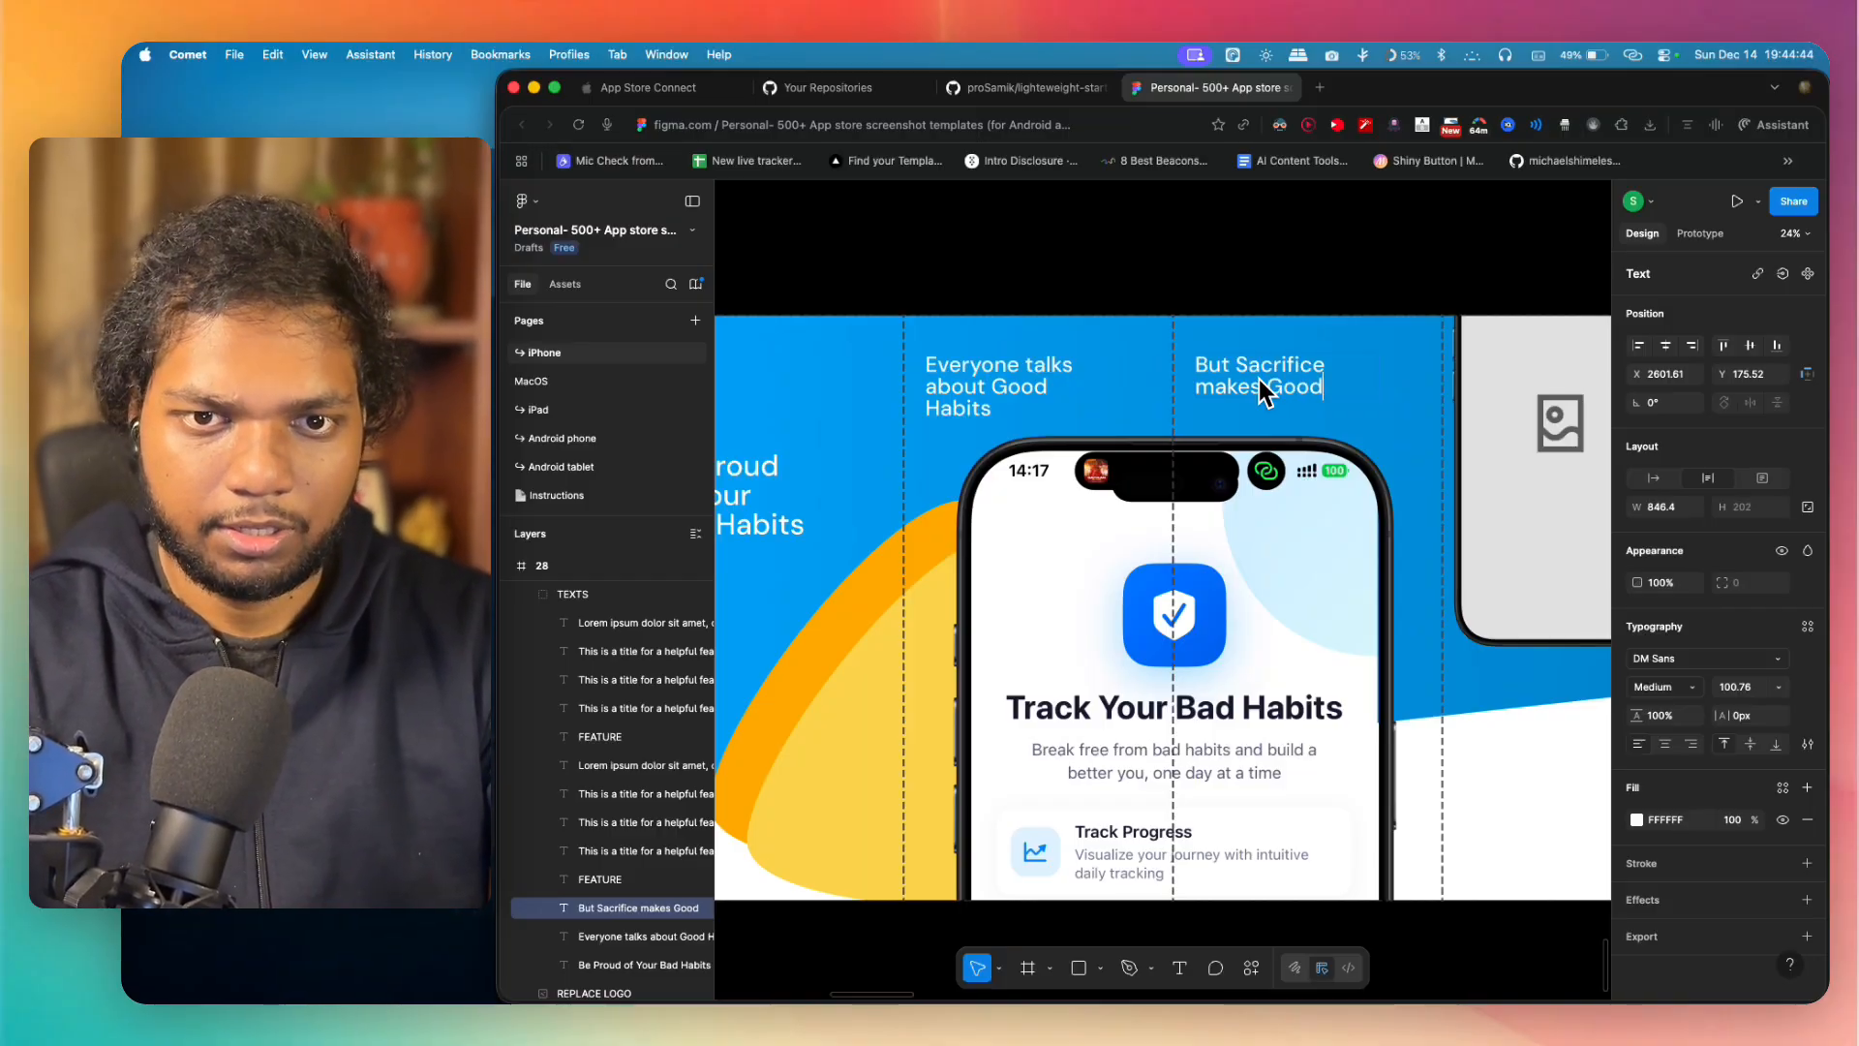
text(Ha)
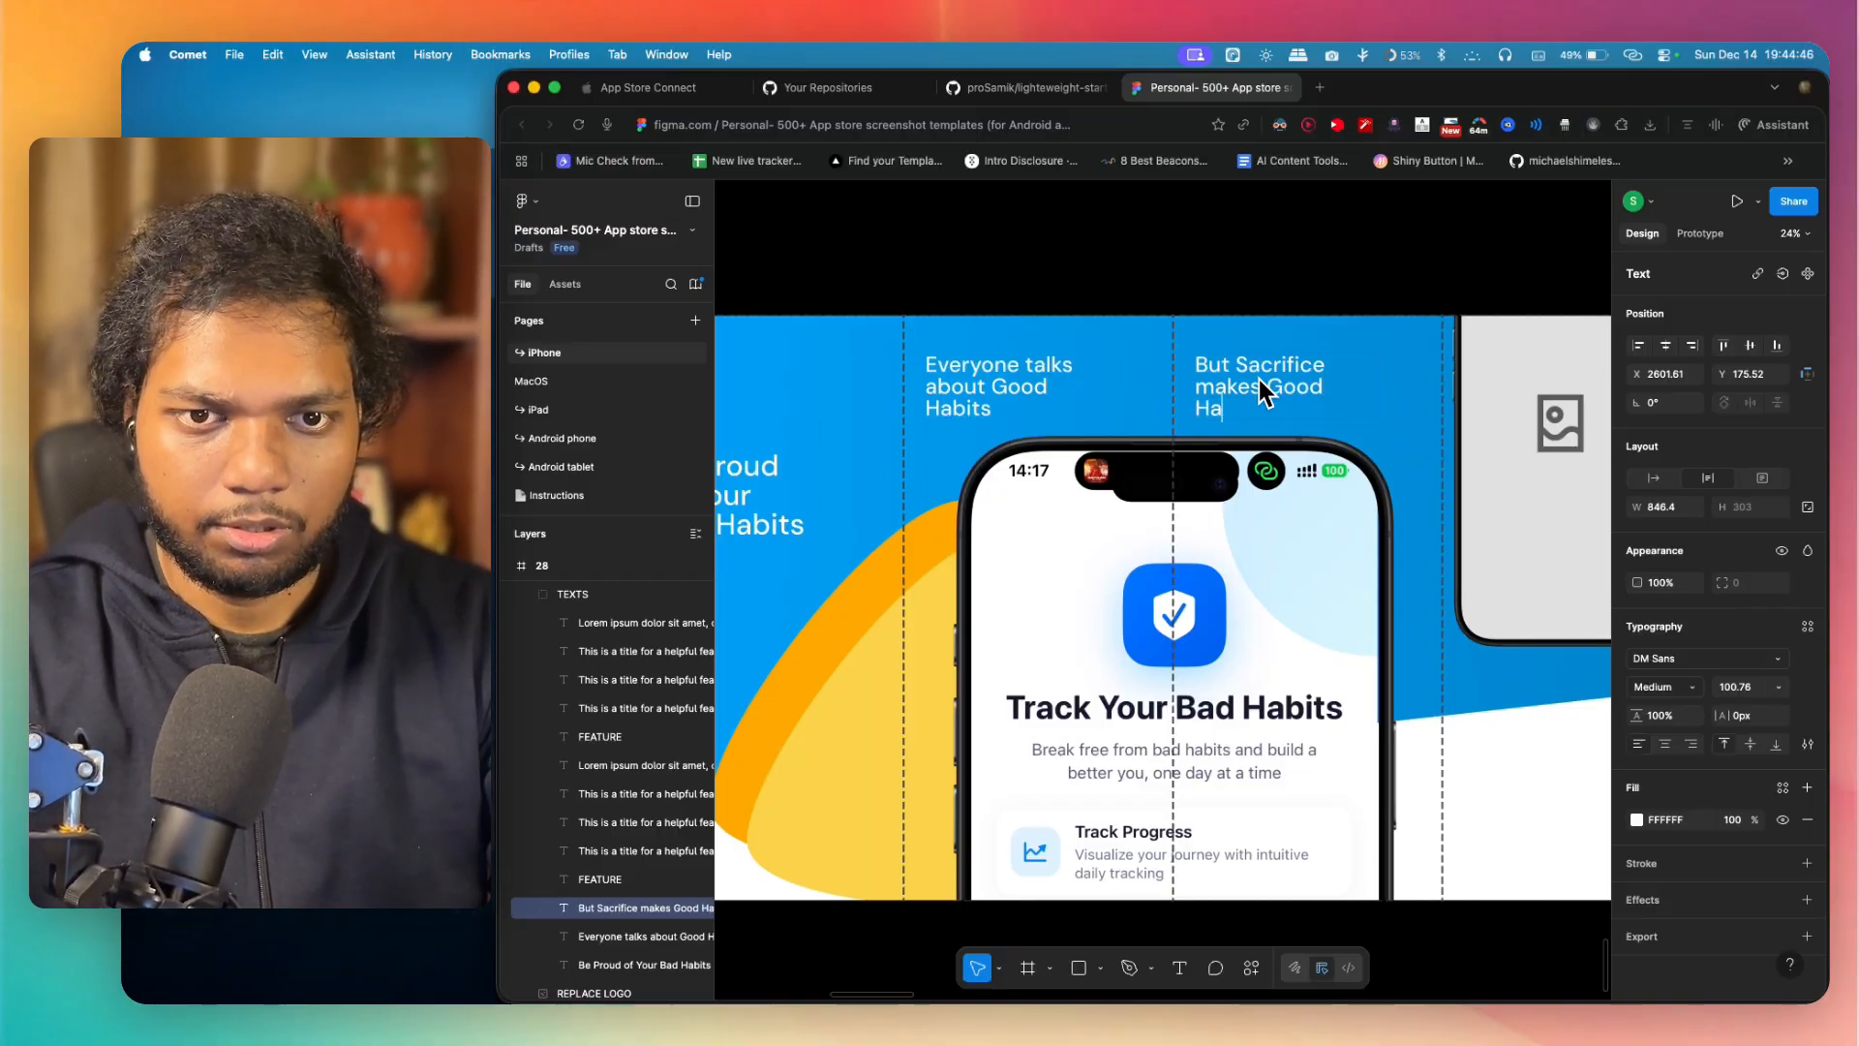
text(bits anyway)
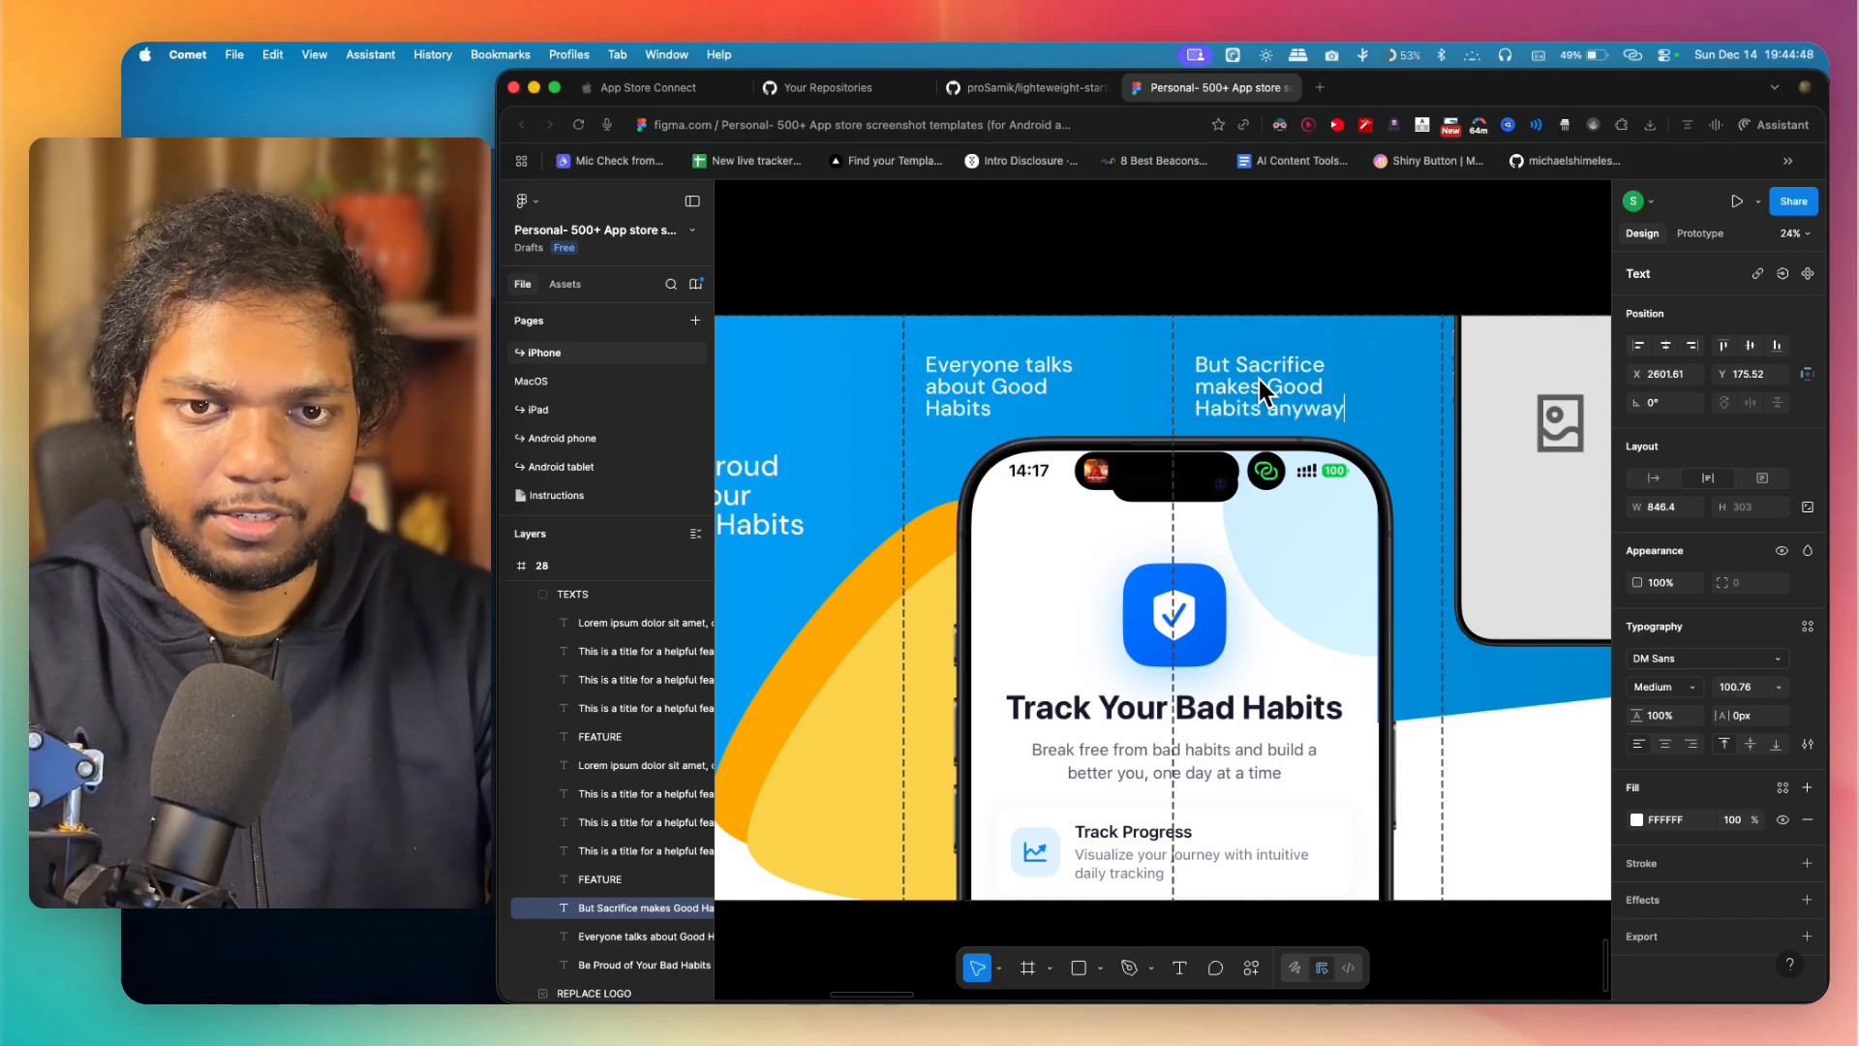
key(Escape)
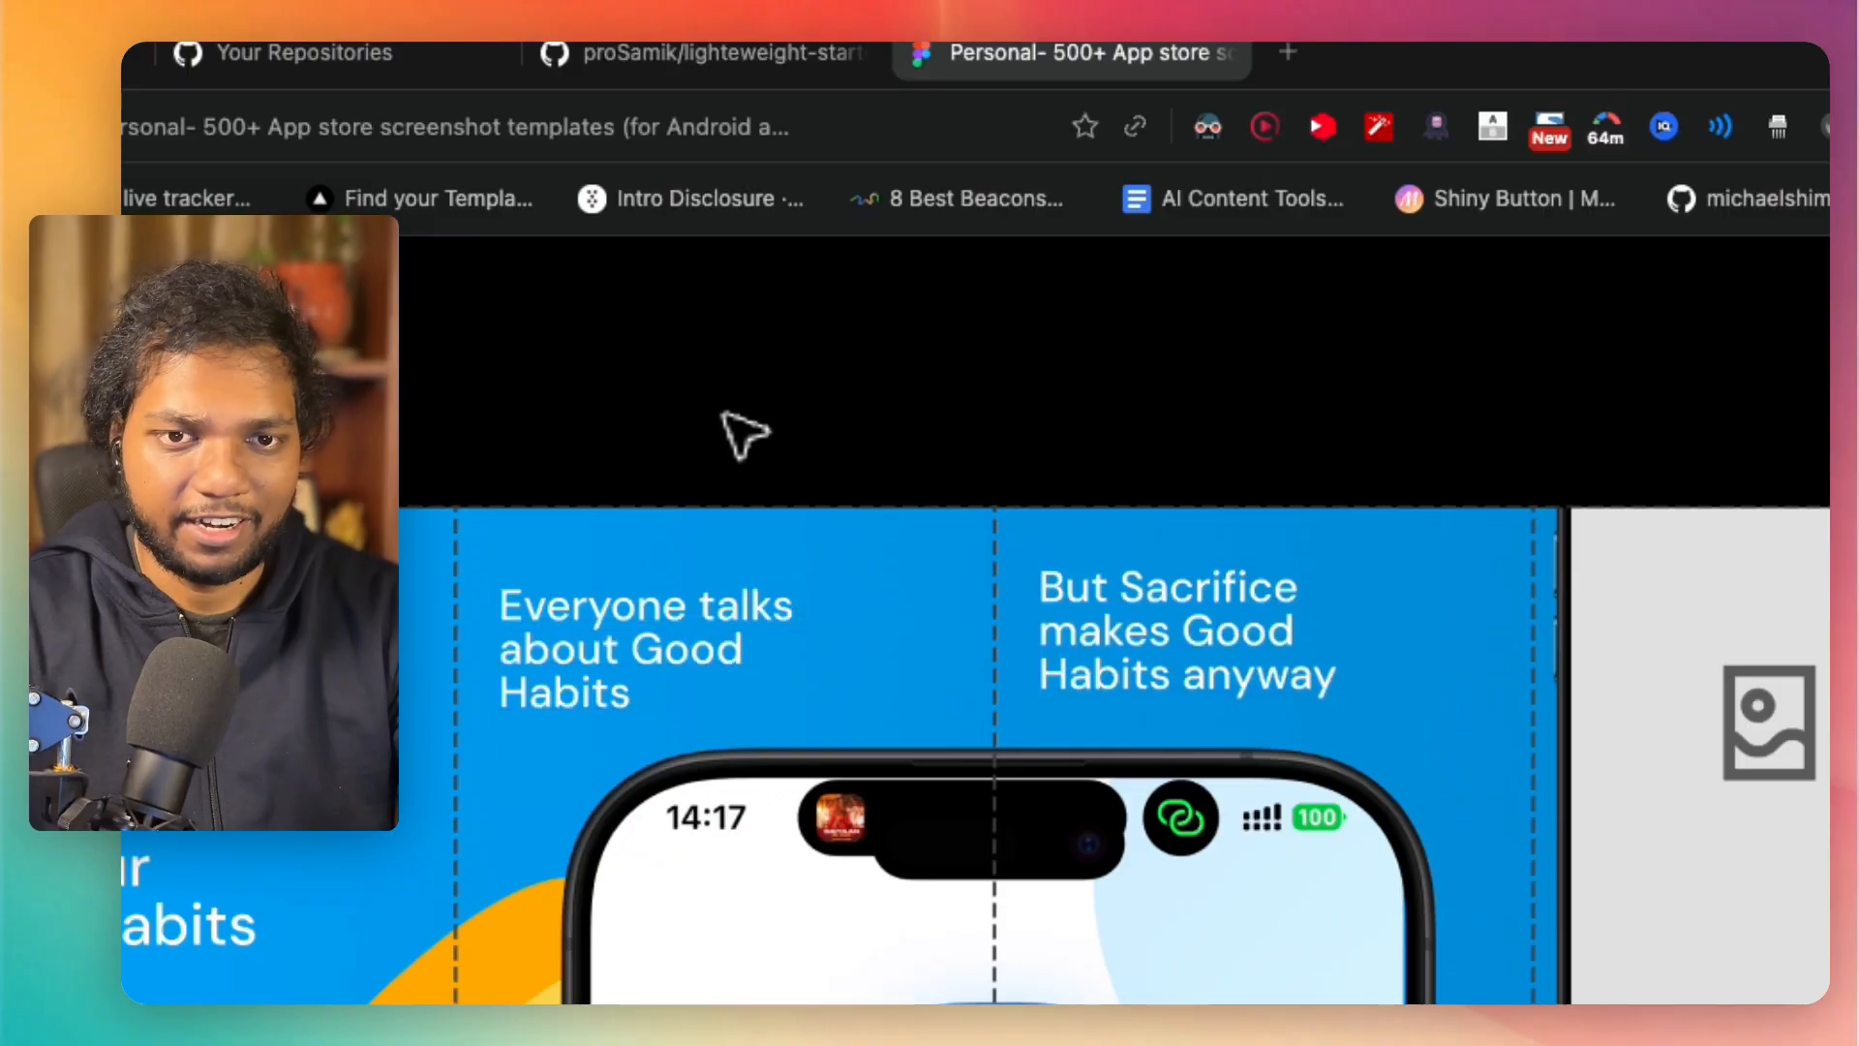
Step: Shift the "But Sacrifice makes Good Habits anyway" title slightly right and down, level with the neighbouring title
scroll(741, 431, down, 3)
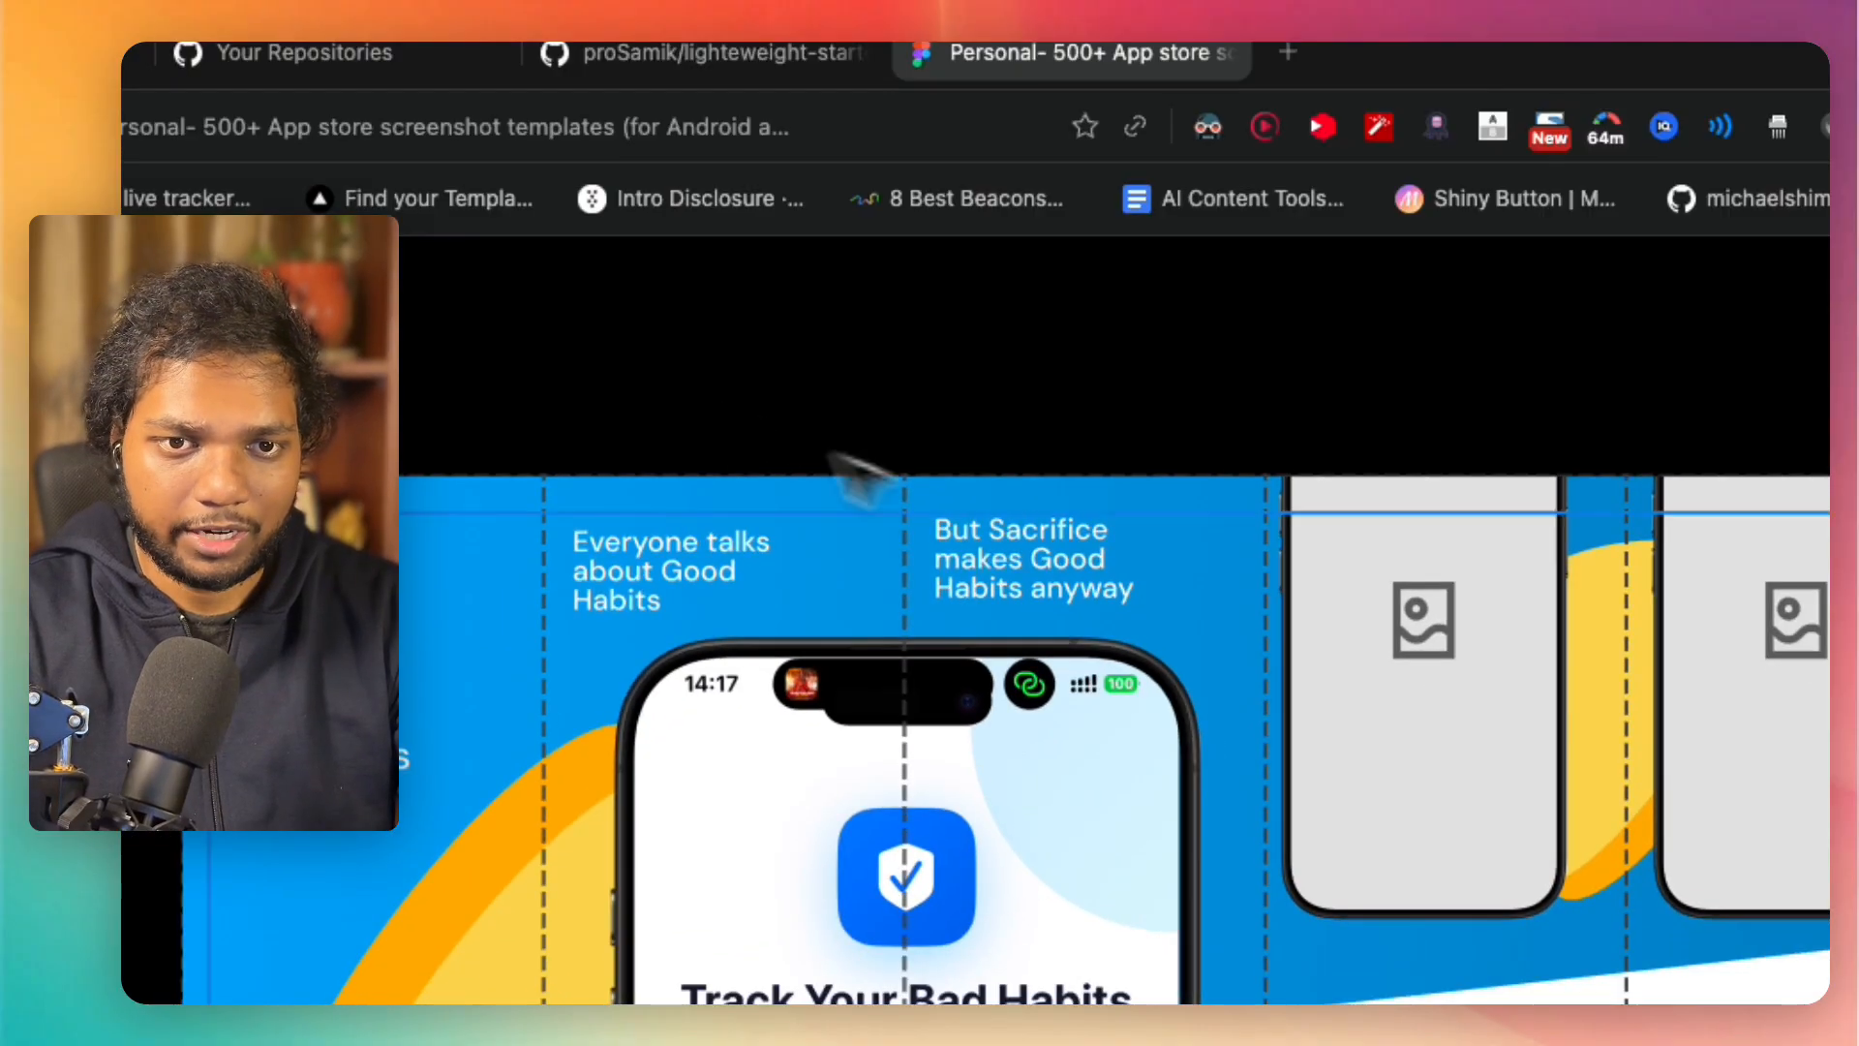
click(1060, 573)
drag(1054, 561, 1075, 571)
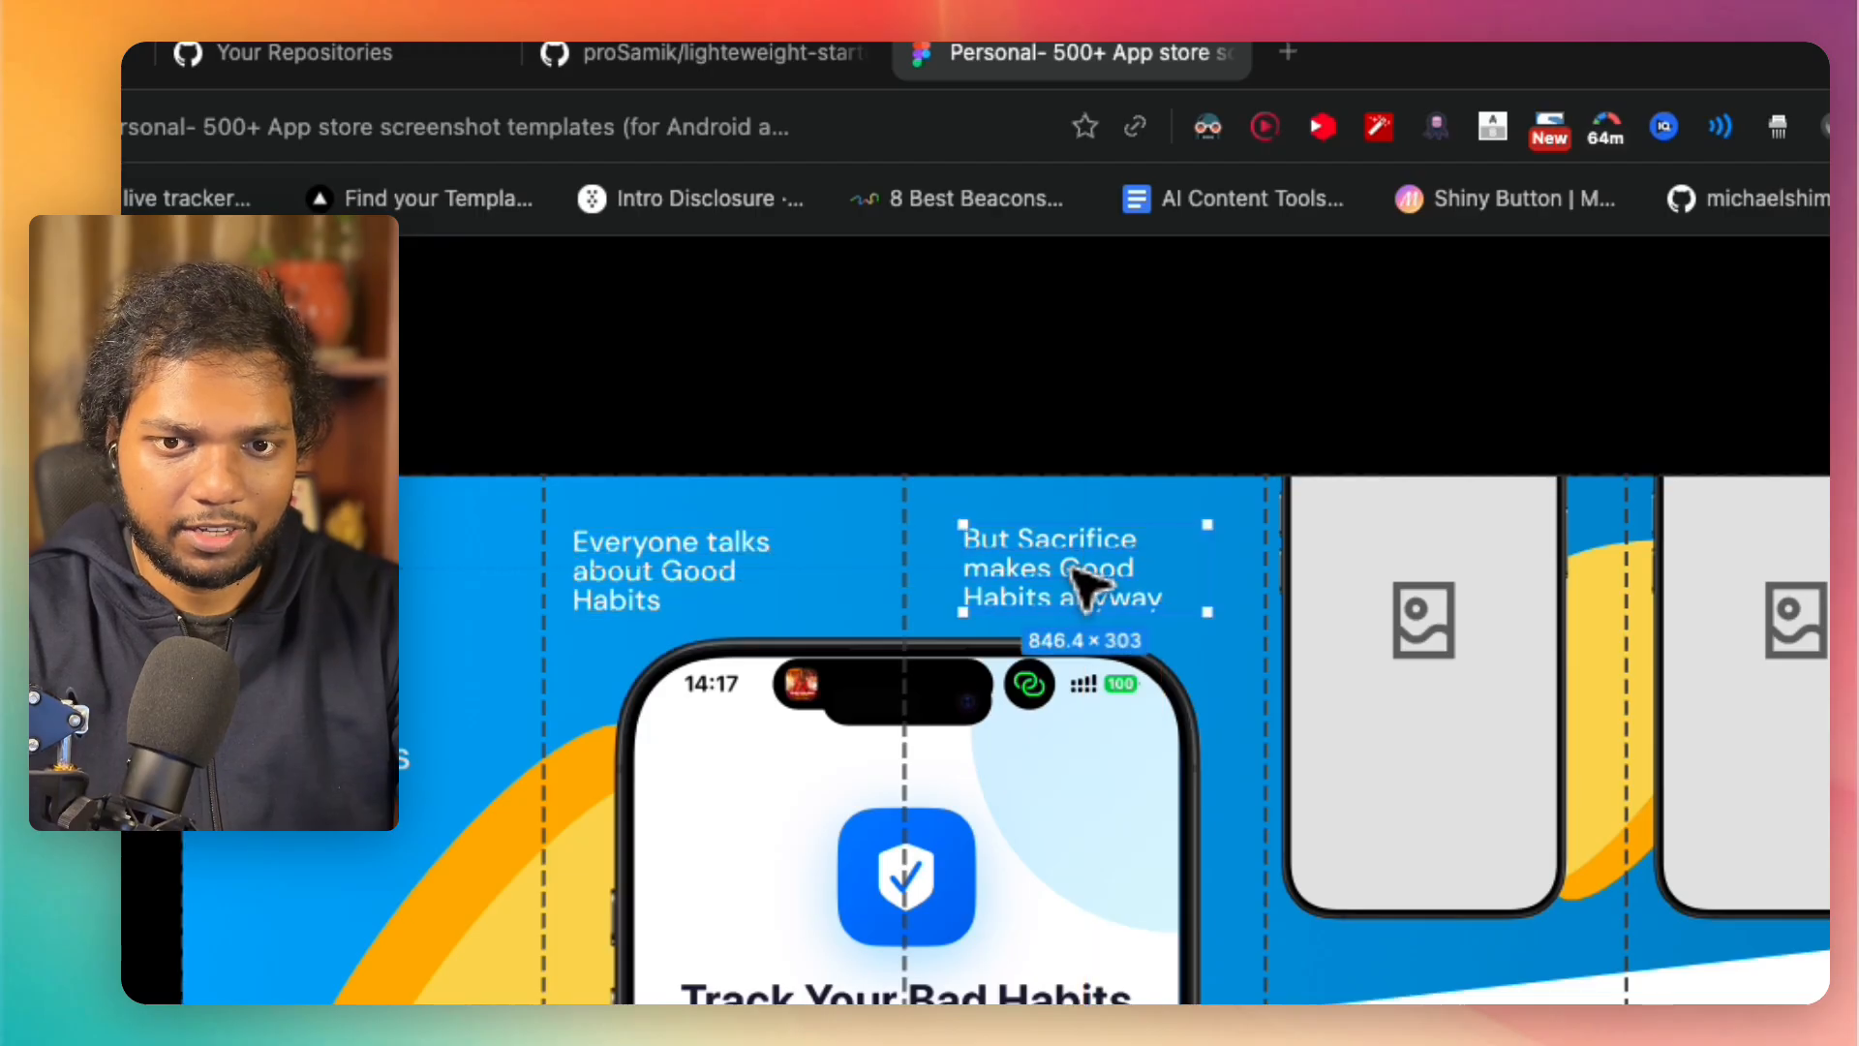
Step: Set the text fill of the three feature titles on the white area beneath the phone placeholders to black
scroll(1075, 570, right, 5)
click(547, 607)
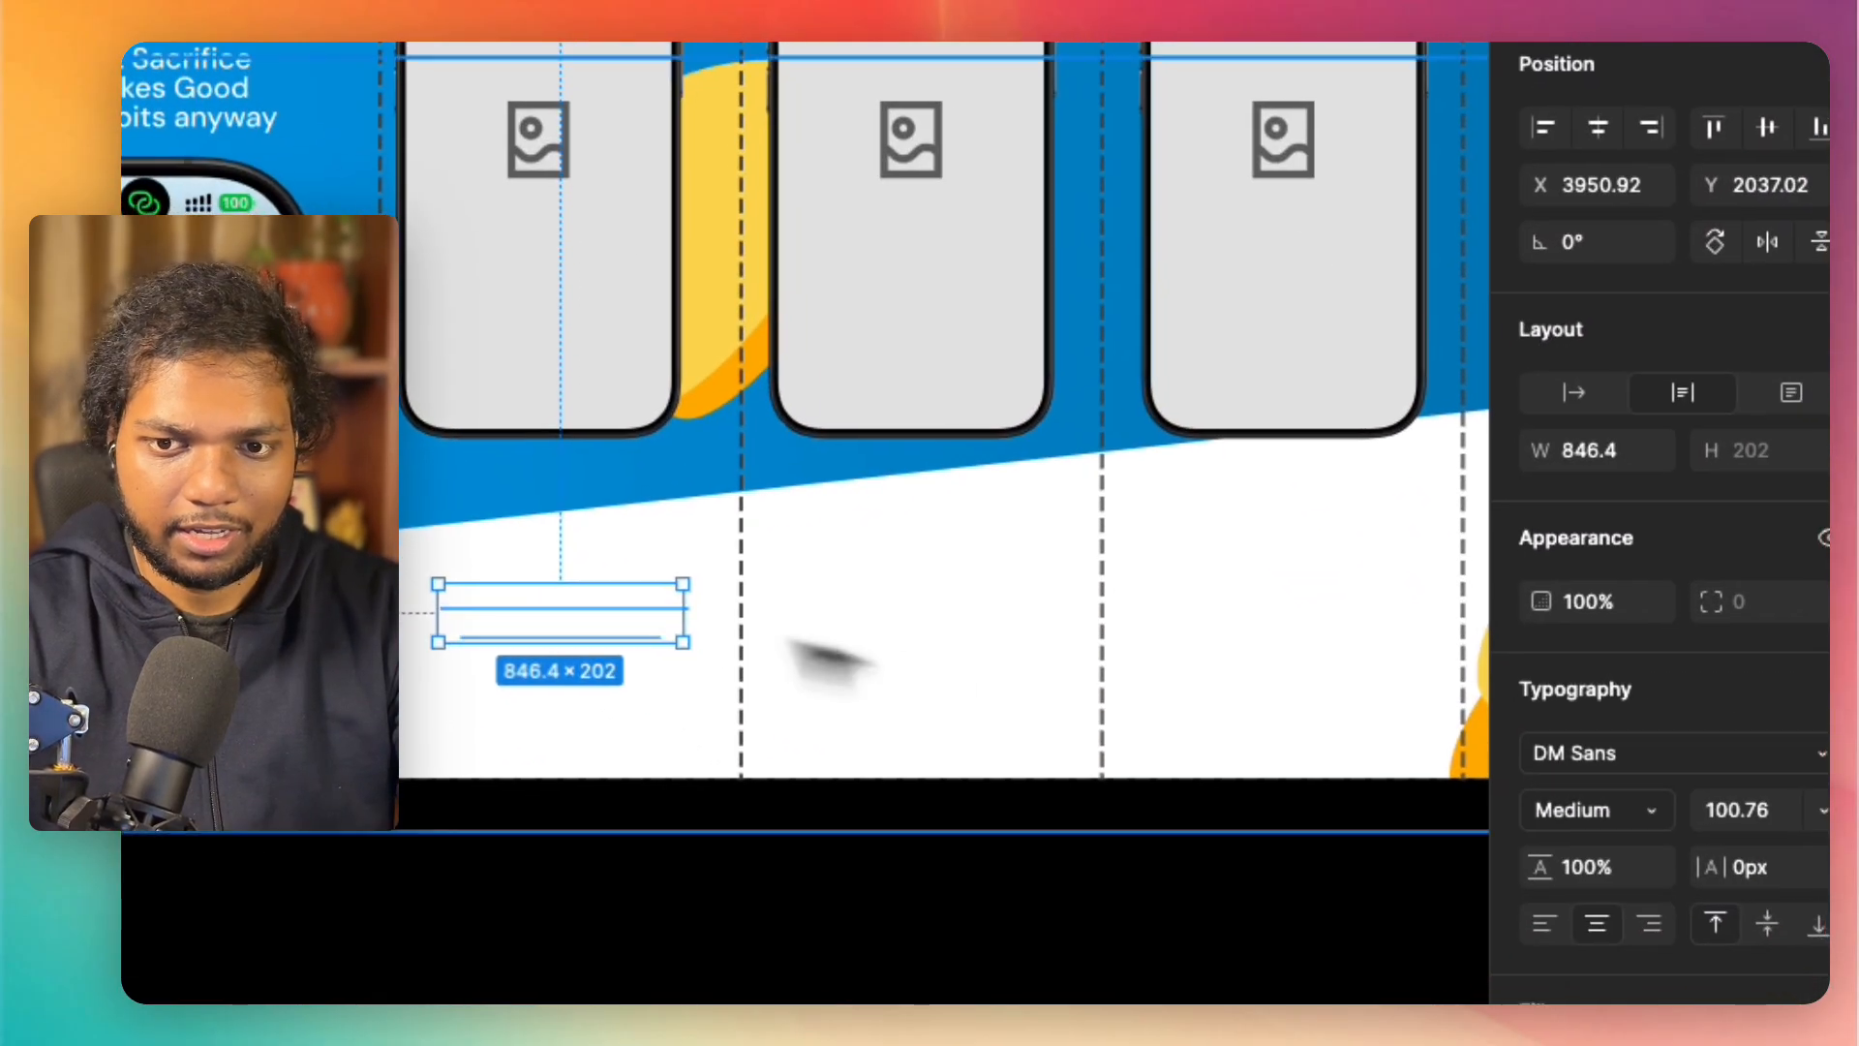
shift+click(954, 629)
shift+click(1218, 607)
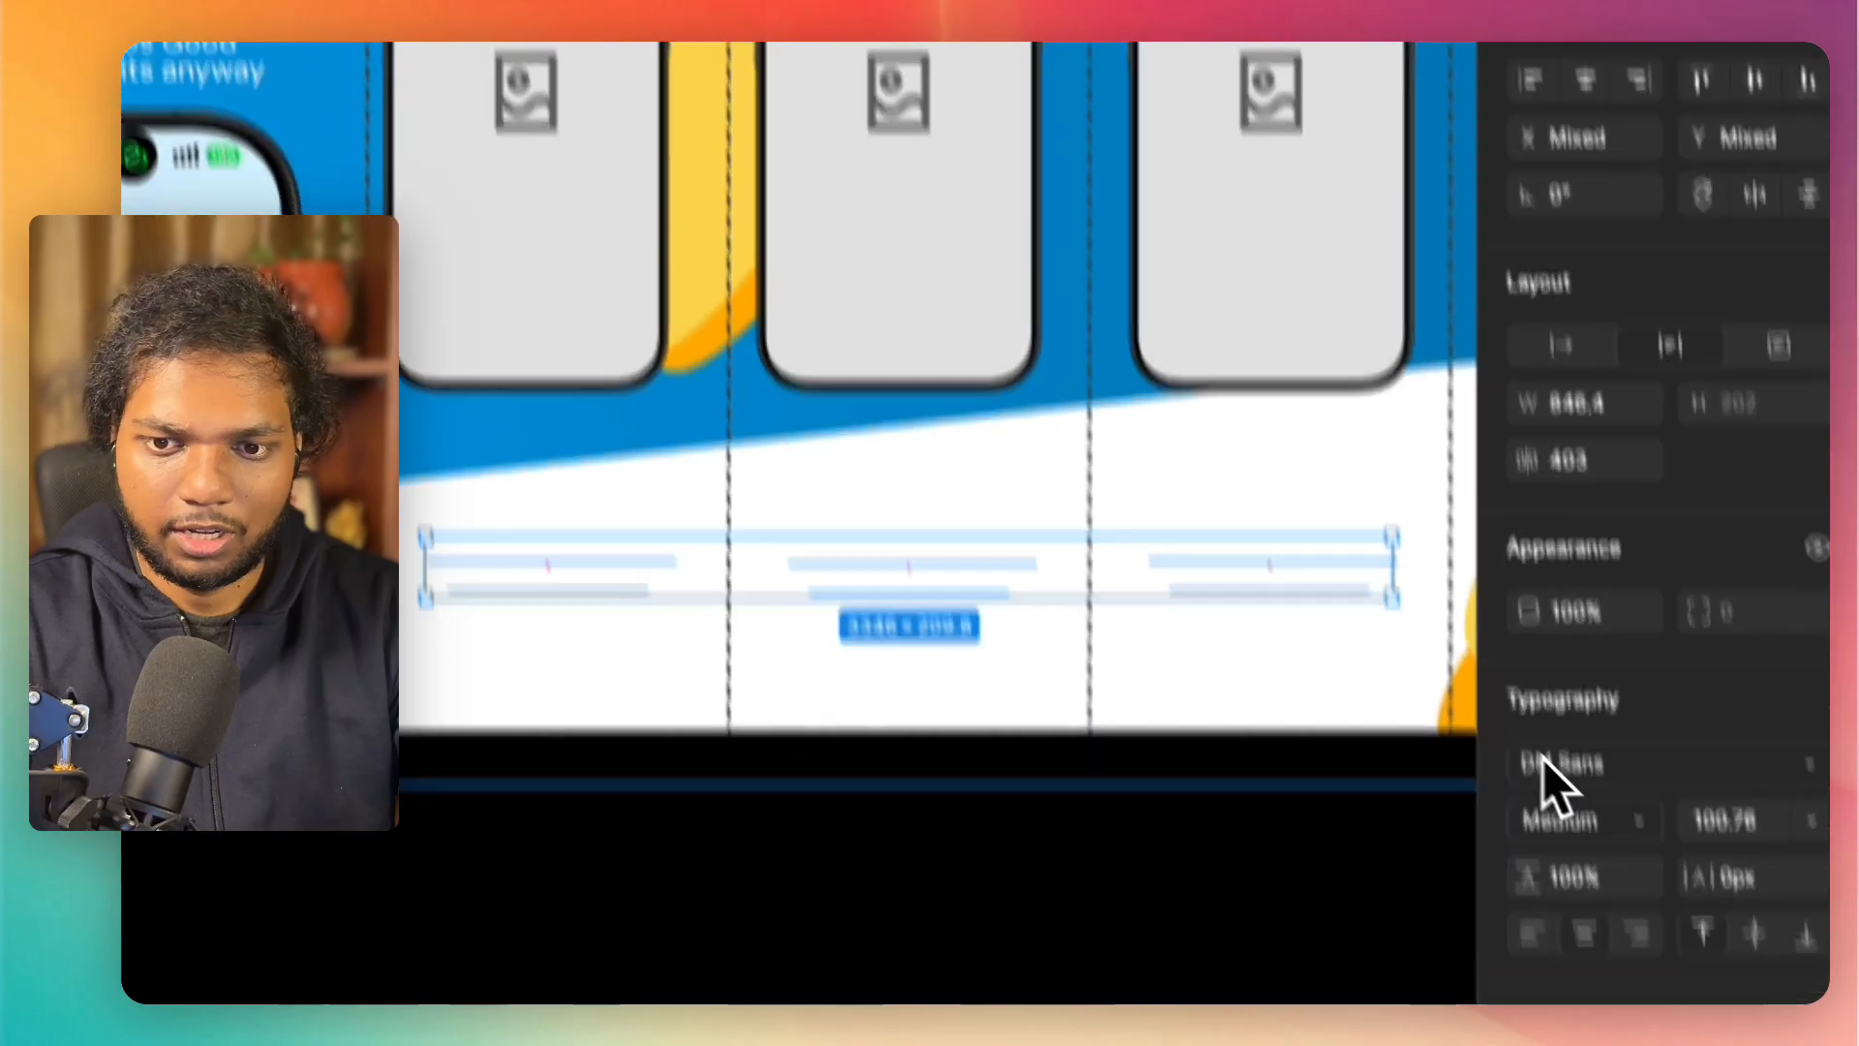
click(1442, 767)
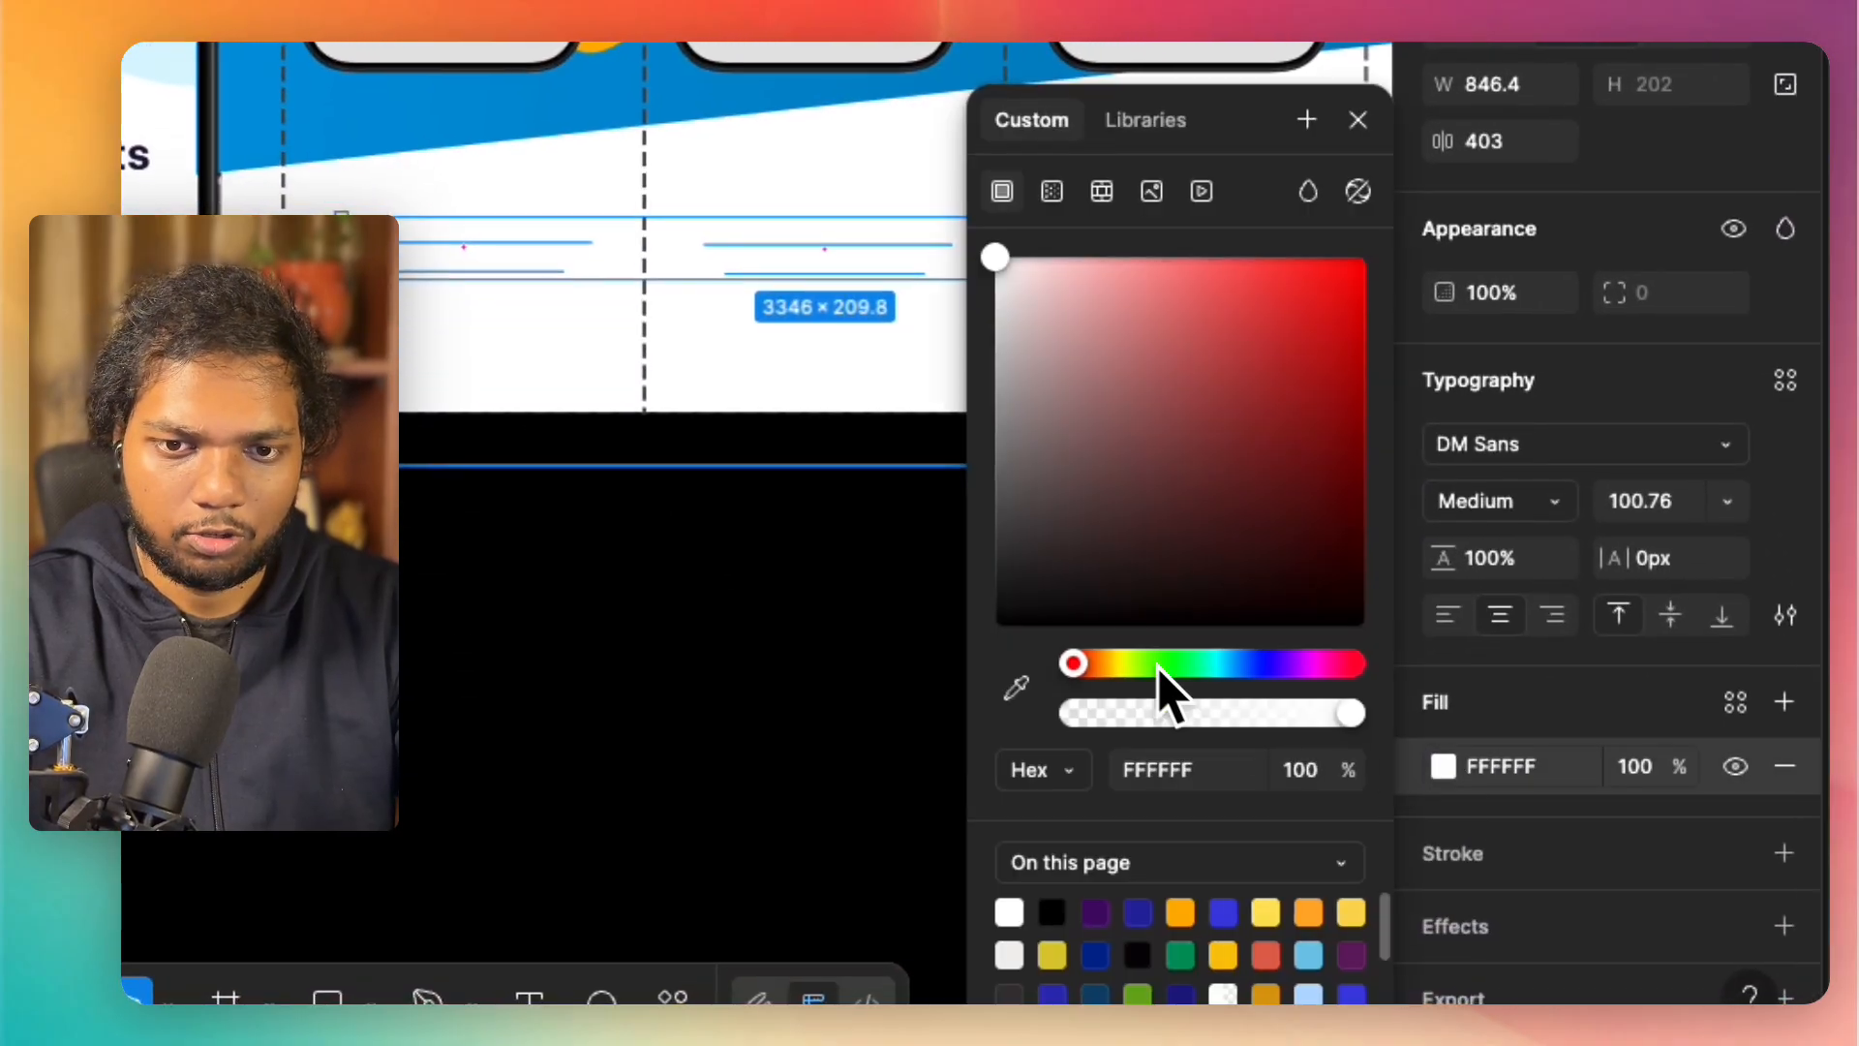
drag(1016, 311, 979, 719)
click(1121, 752)
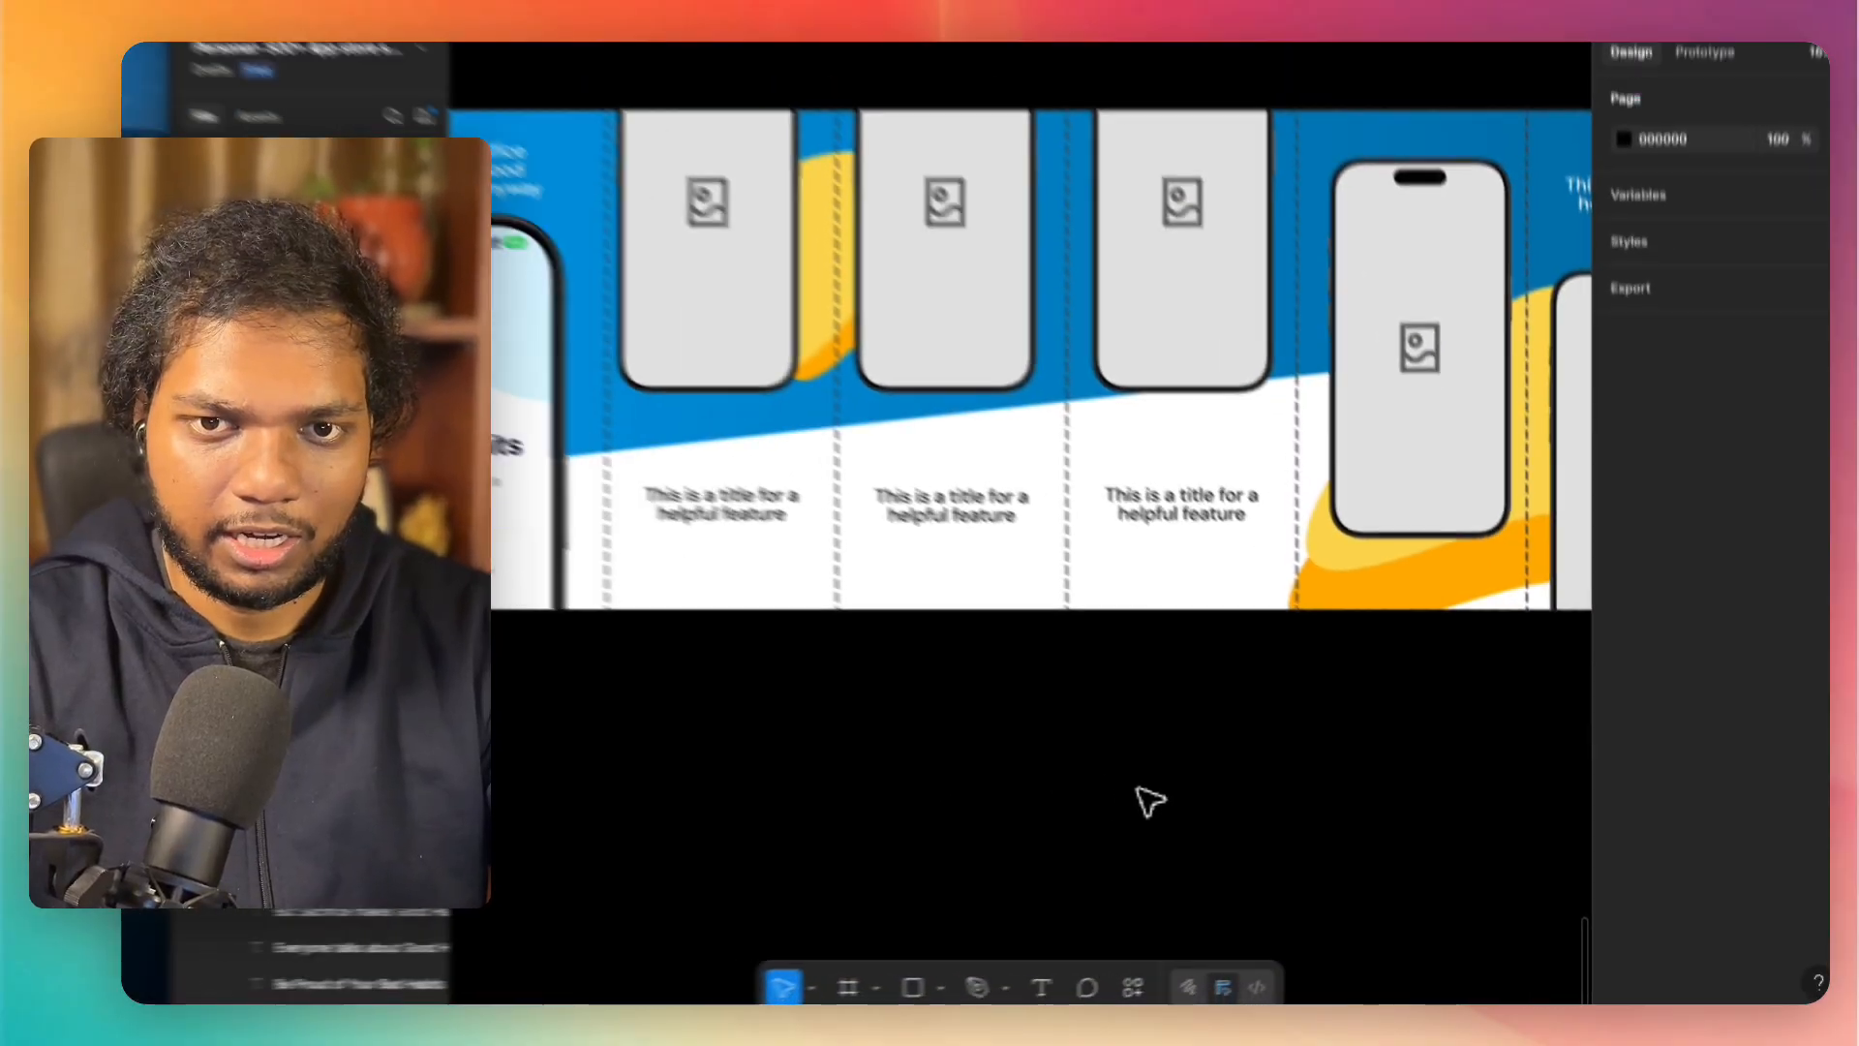
Step: Review the whole screenshot strip, comparing the customised panels with the remaining phone placeholders and titles
scroll(1138, 788, down, 3)
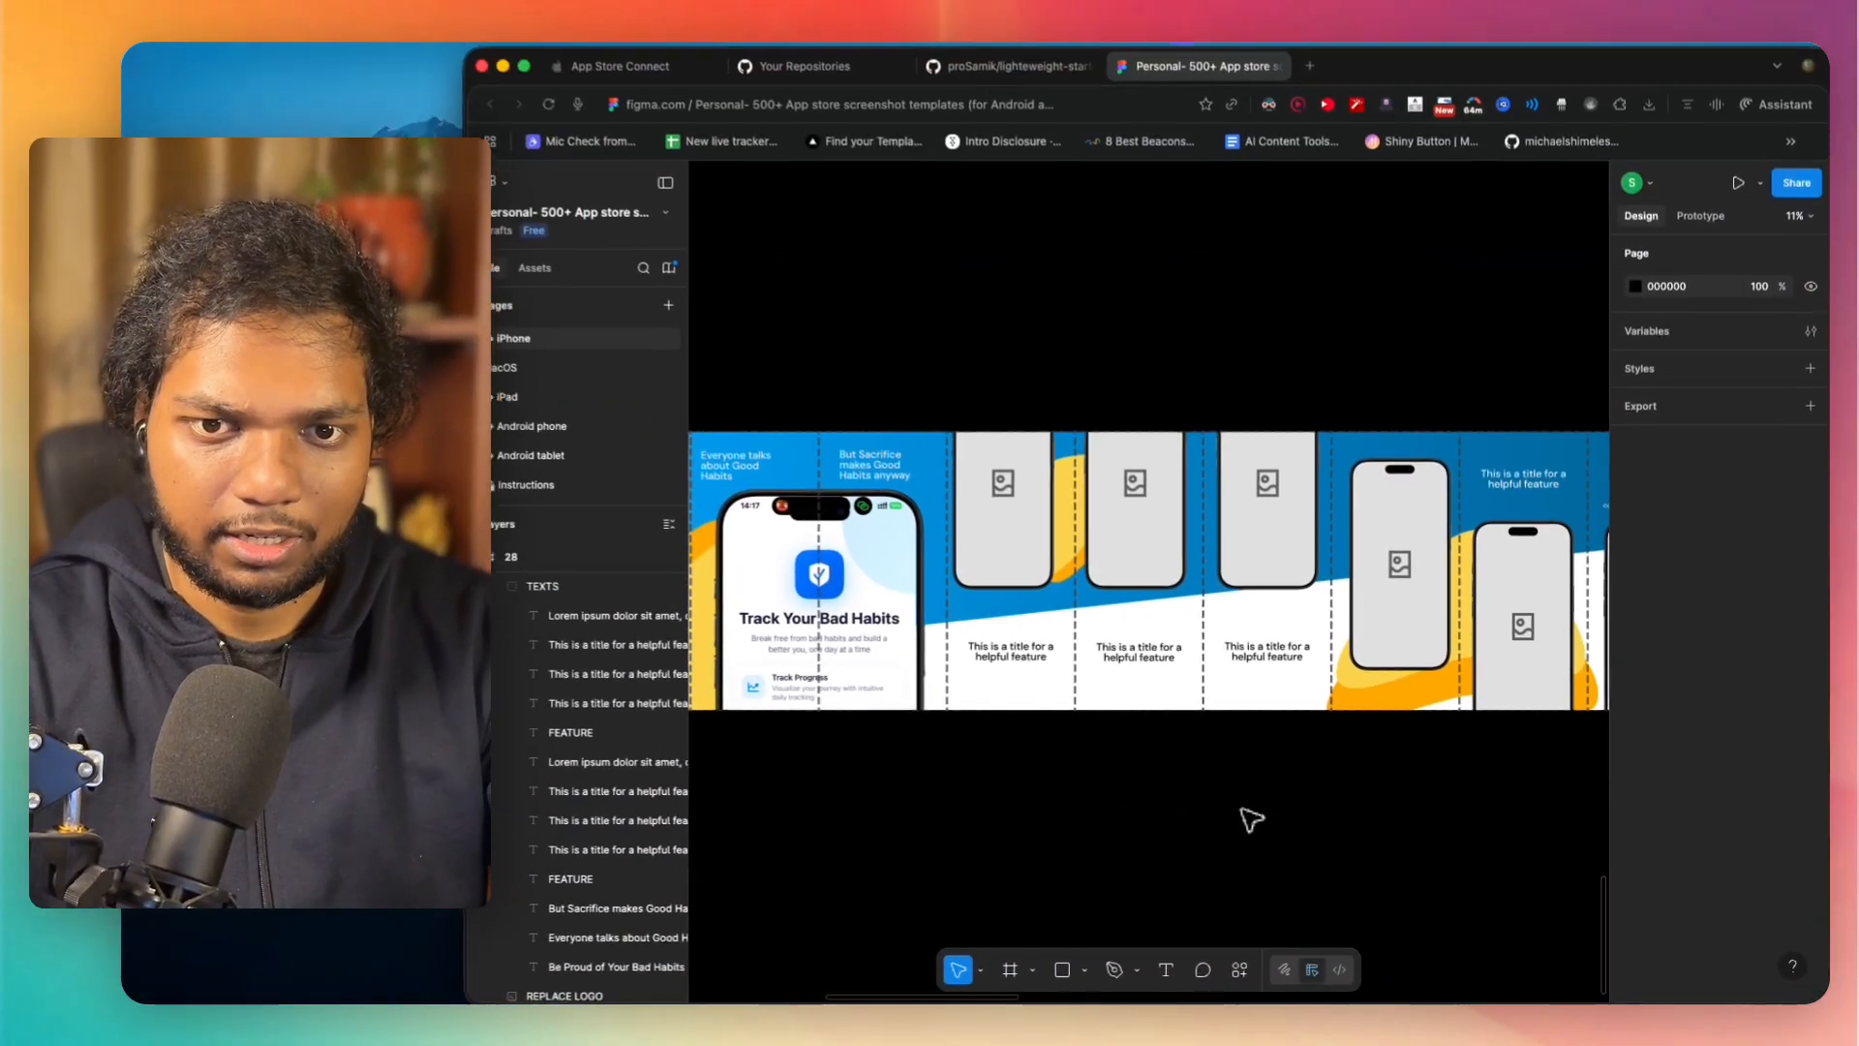
scroll(1112, 765, left, 2)
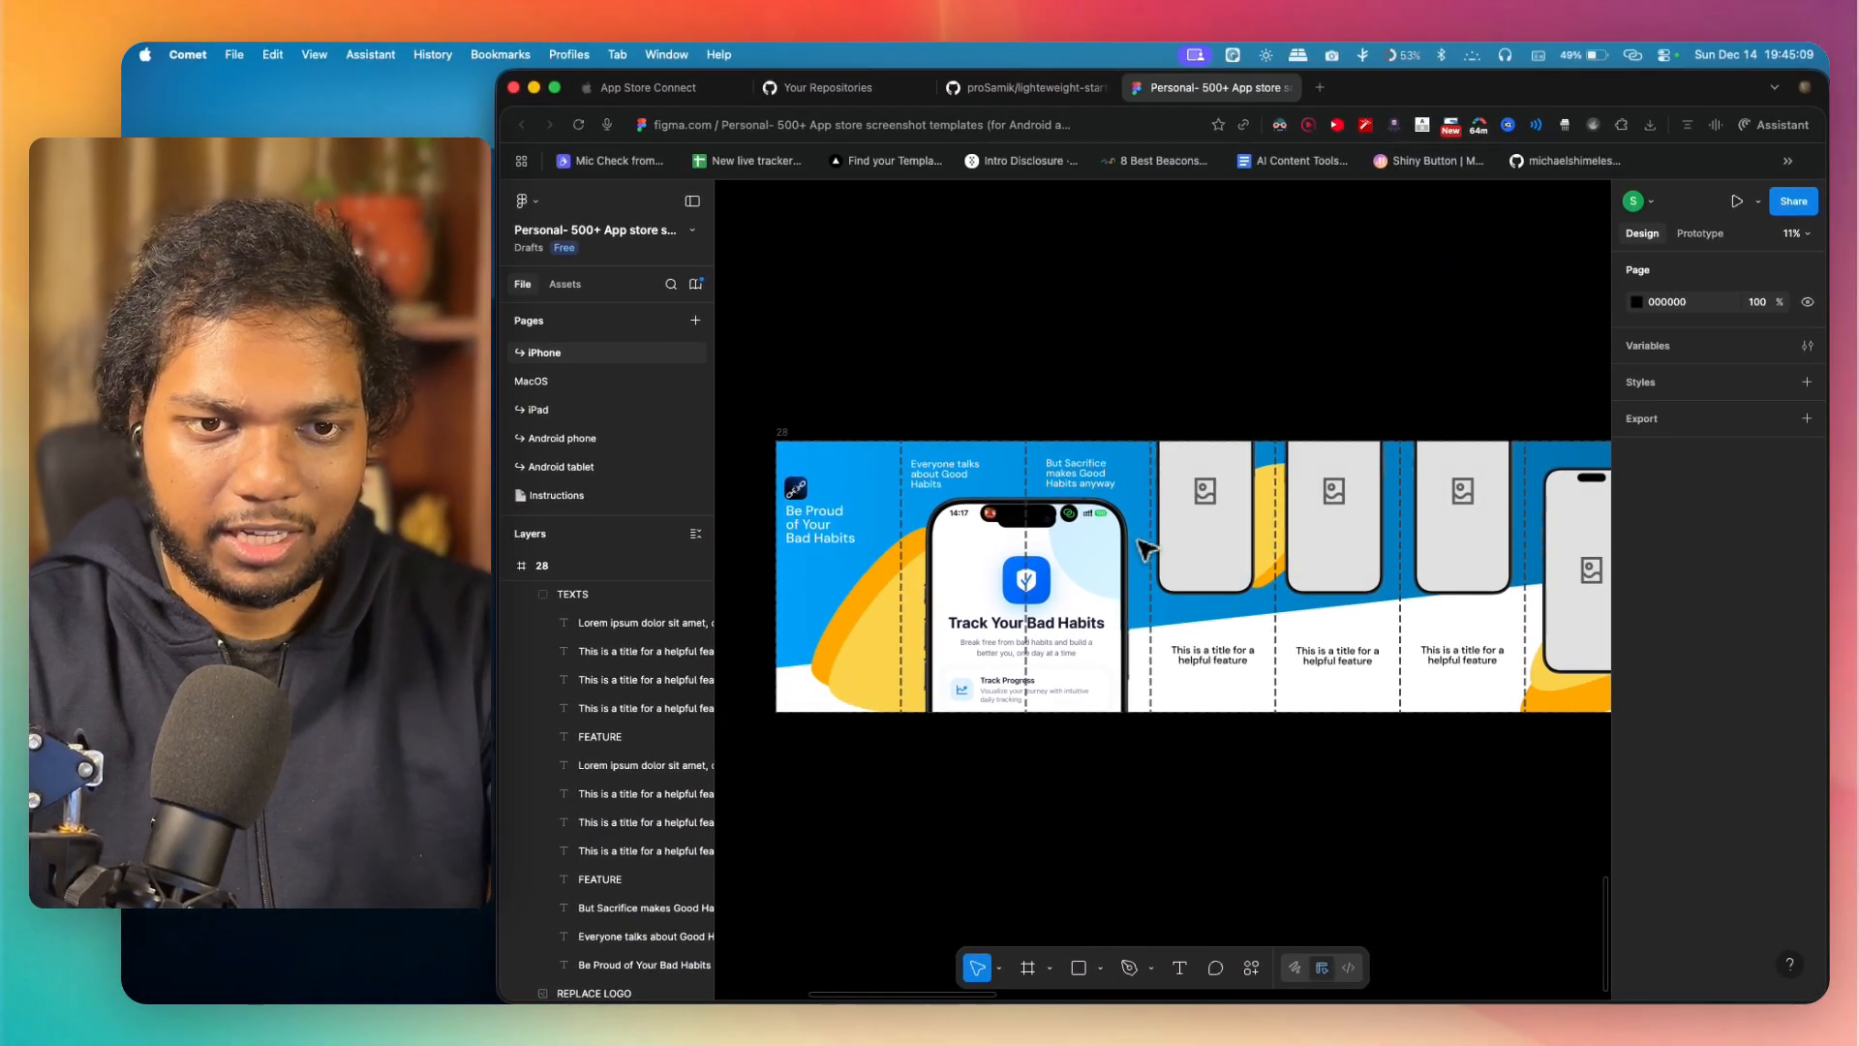
scroll(1146, 549, down, 3)
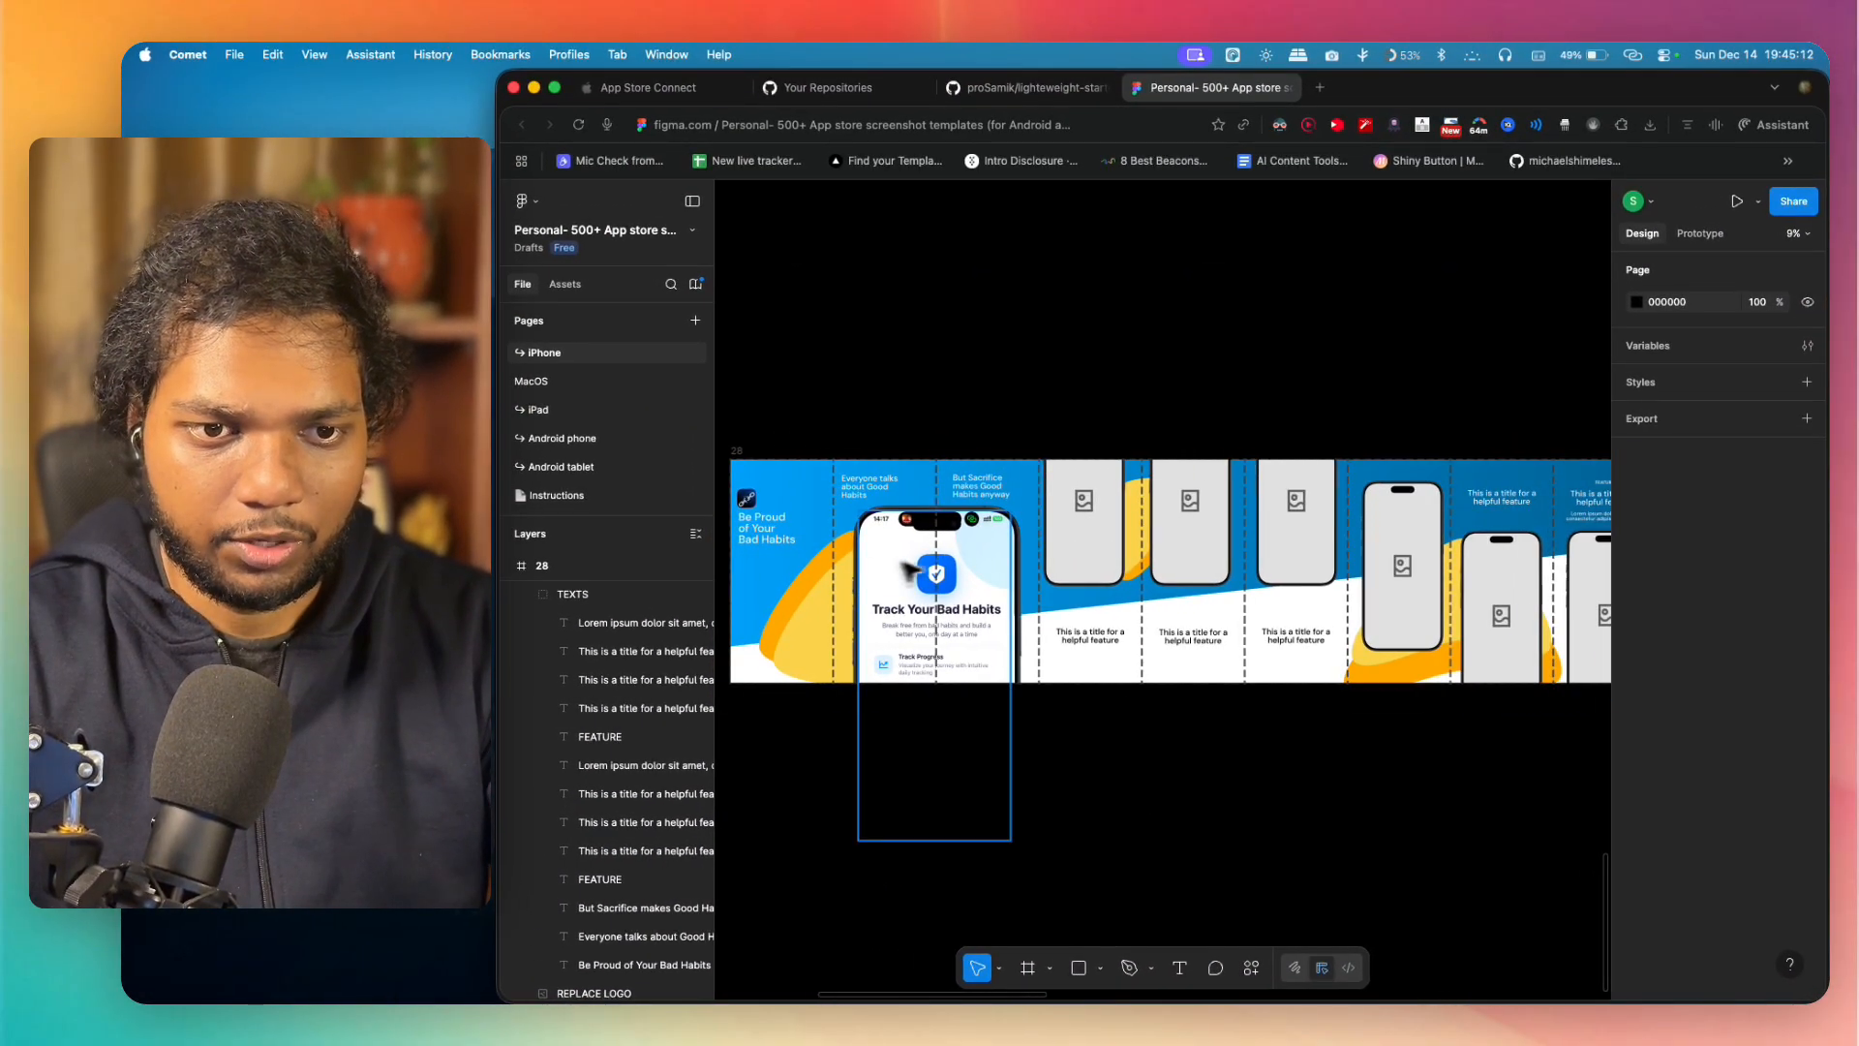
scroll(1210, 524, right, 3)
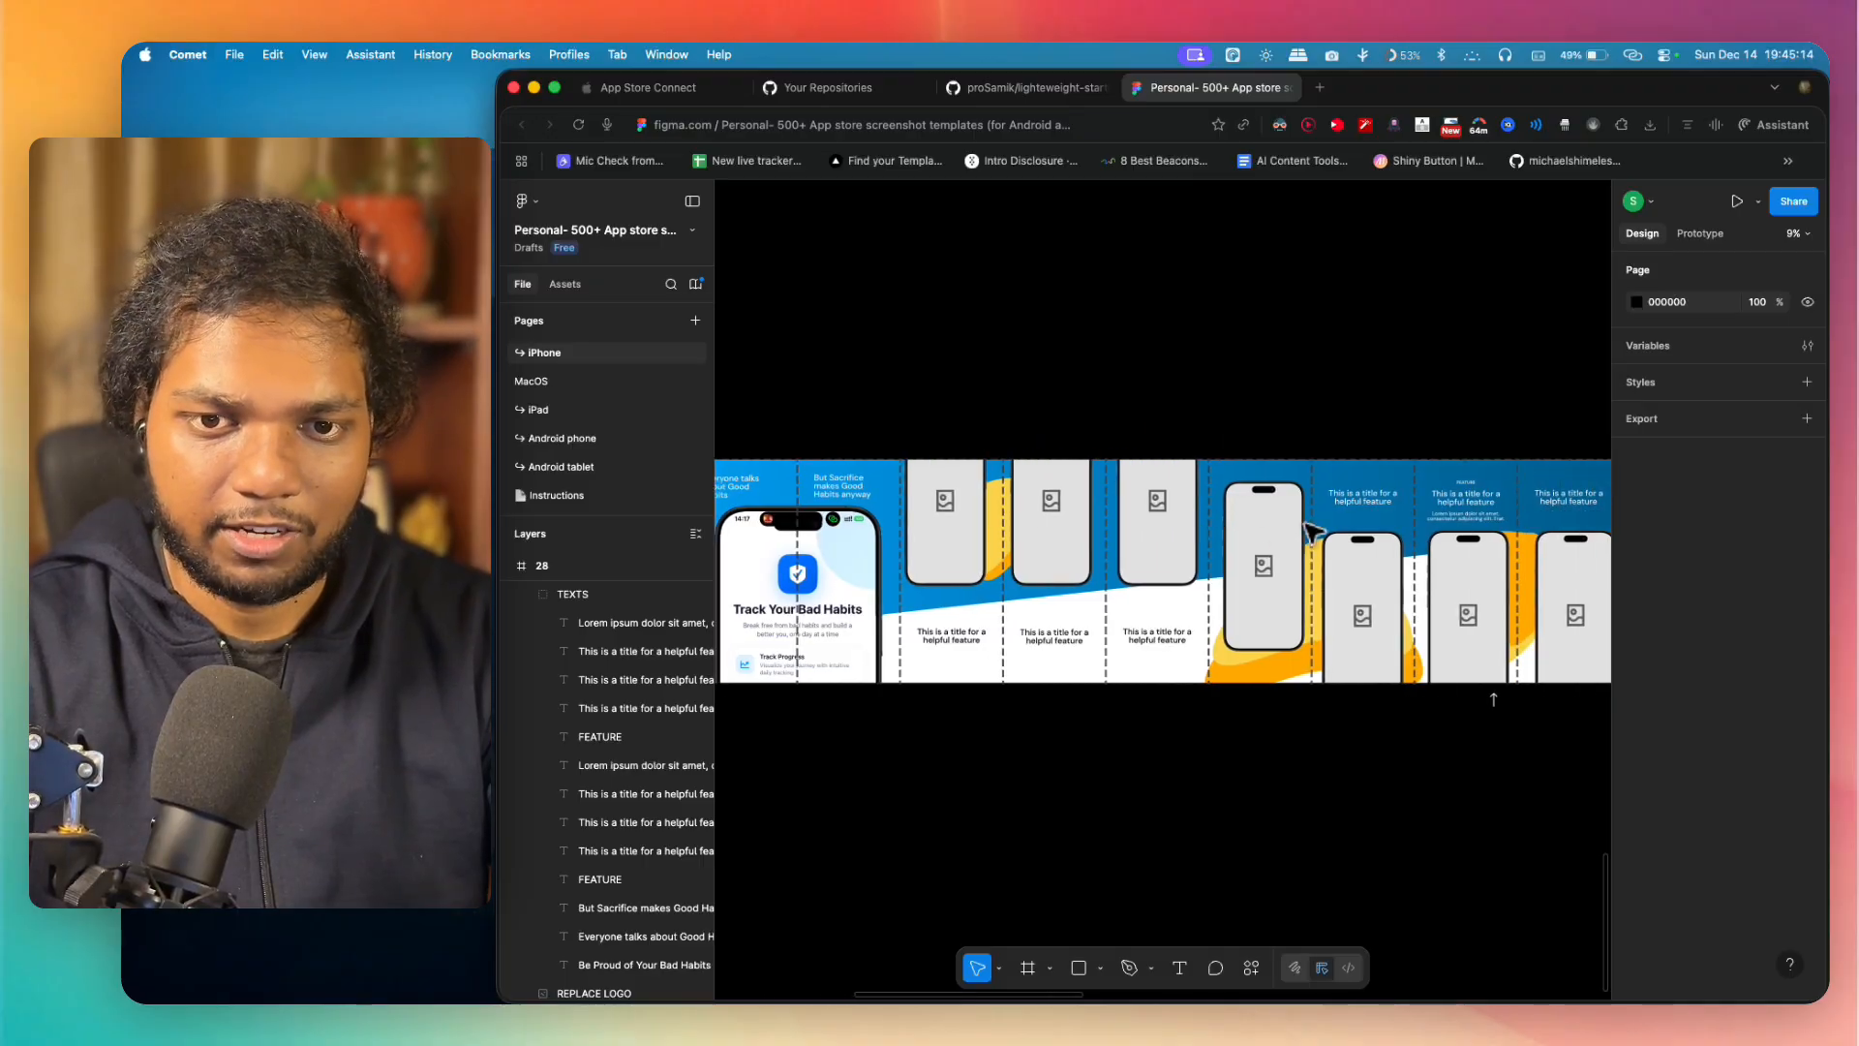
scroll(1309, 531, right, 5)
scroll(1298, 508, left, 5)
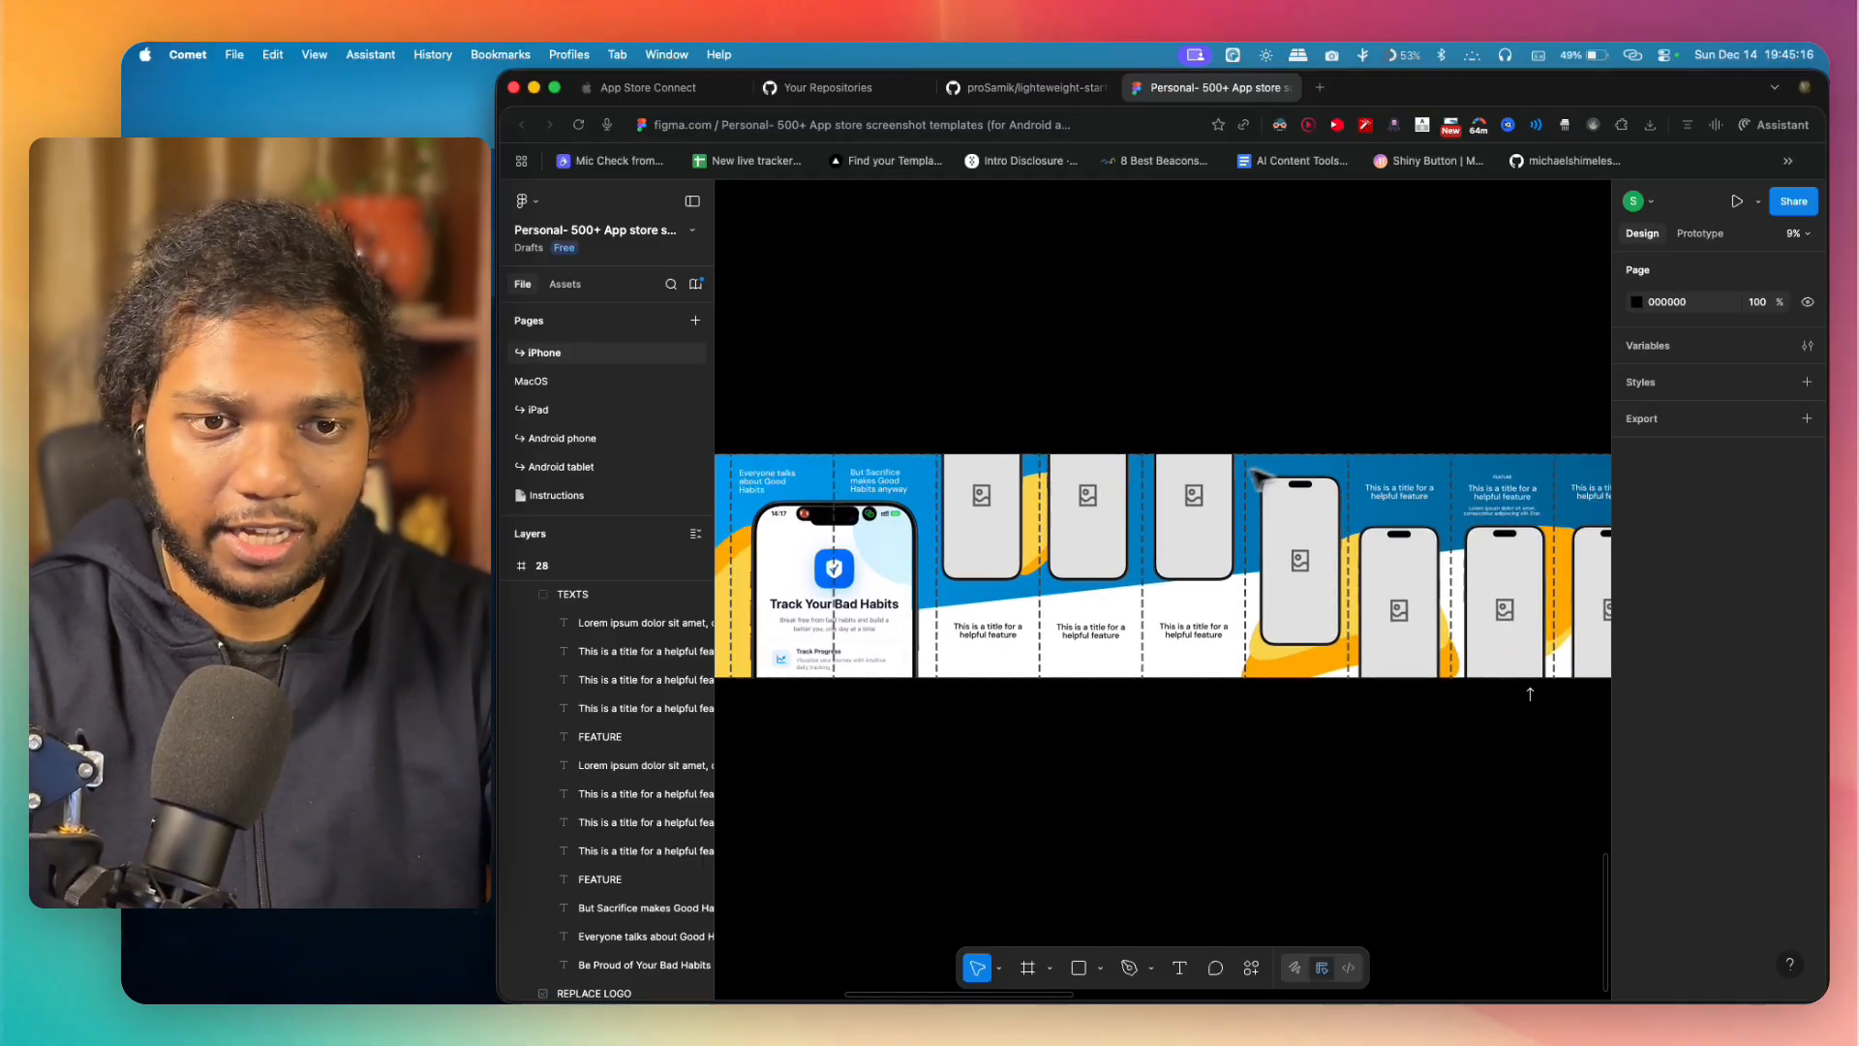
scroll(1114, 494, left, 5)
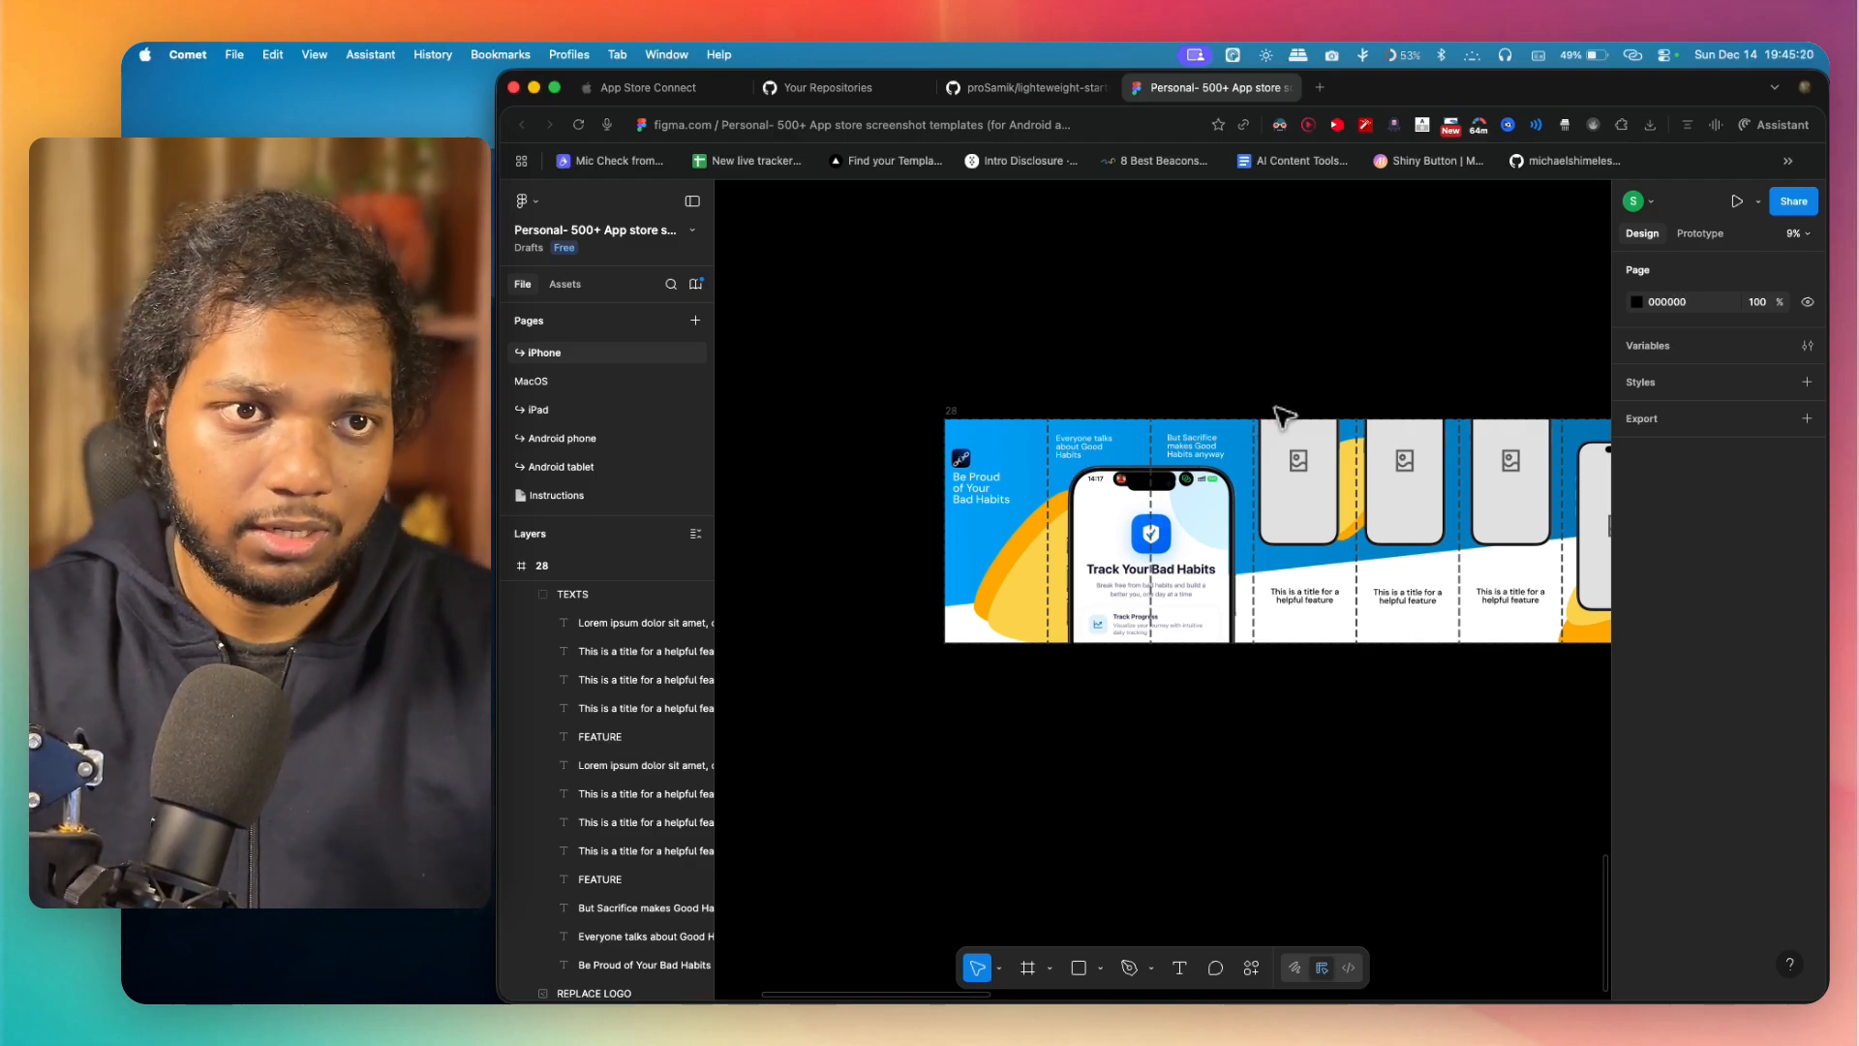
scroll(1218, 490, up, 5)
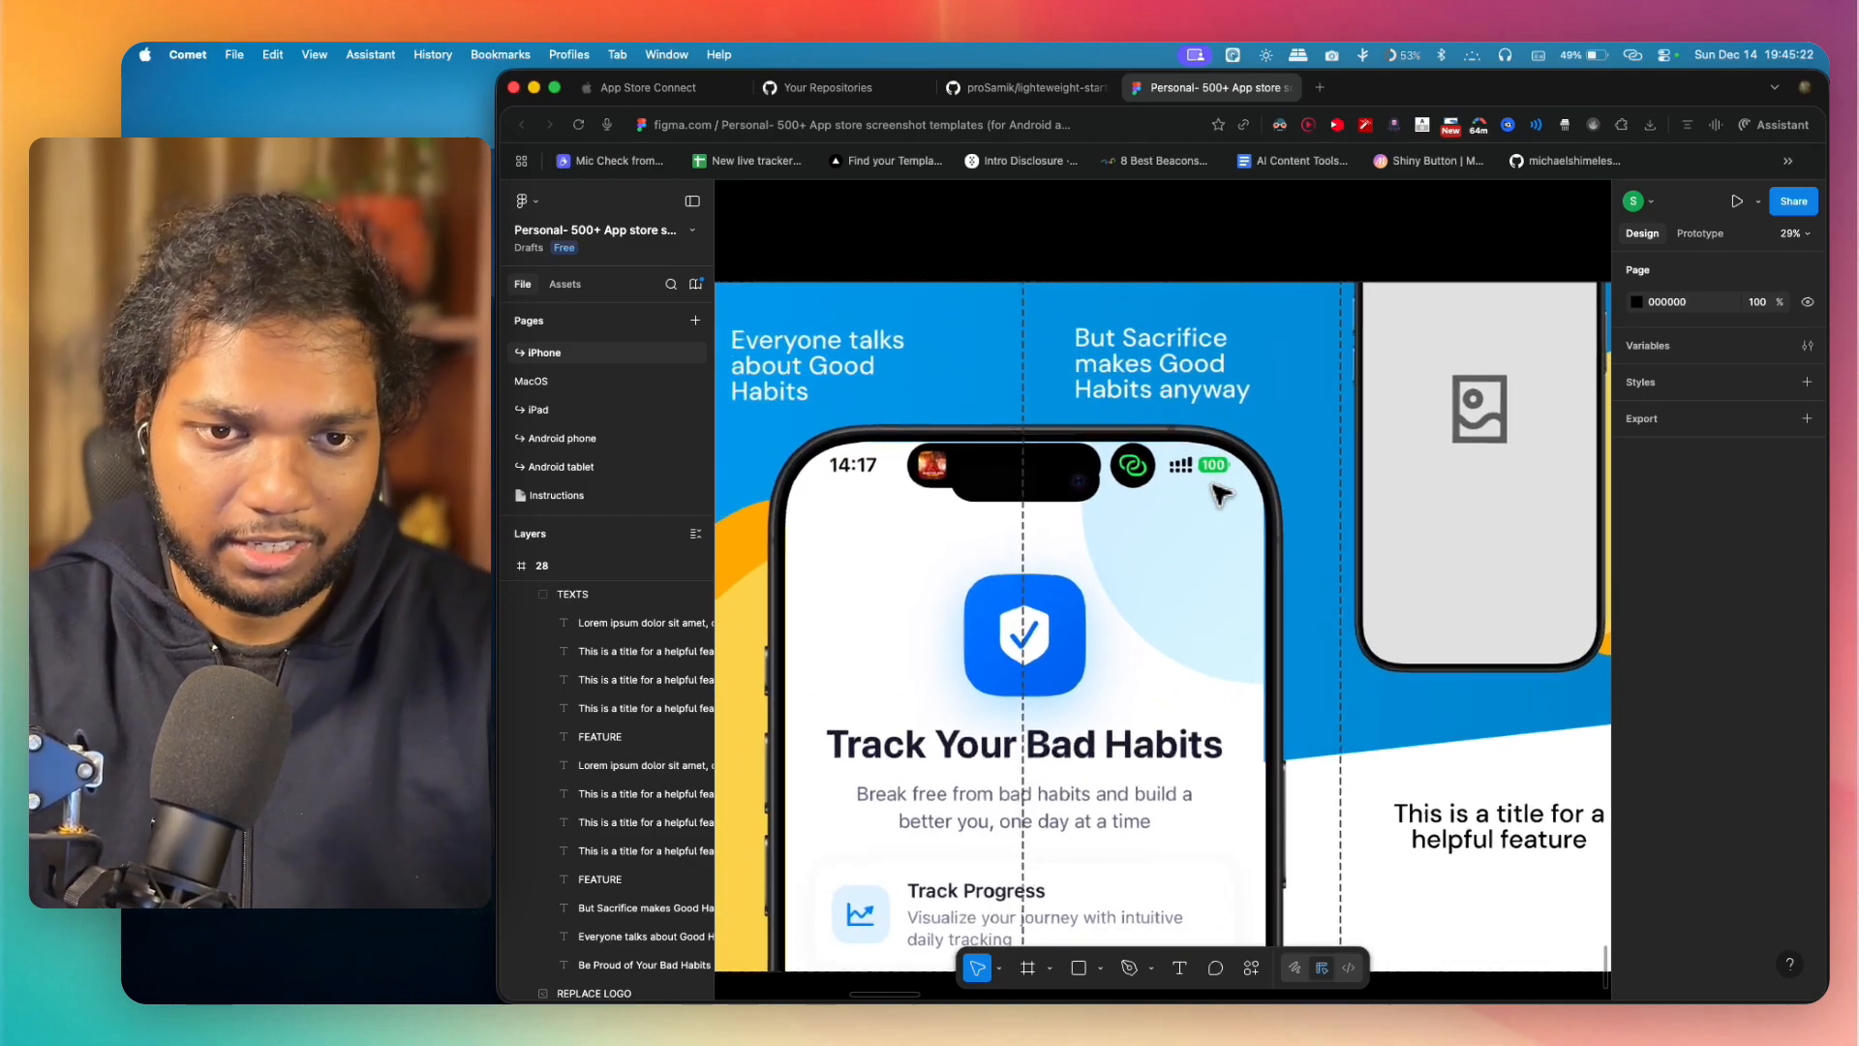
scroll(1218, 492, down, 1)
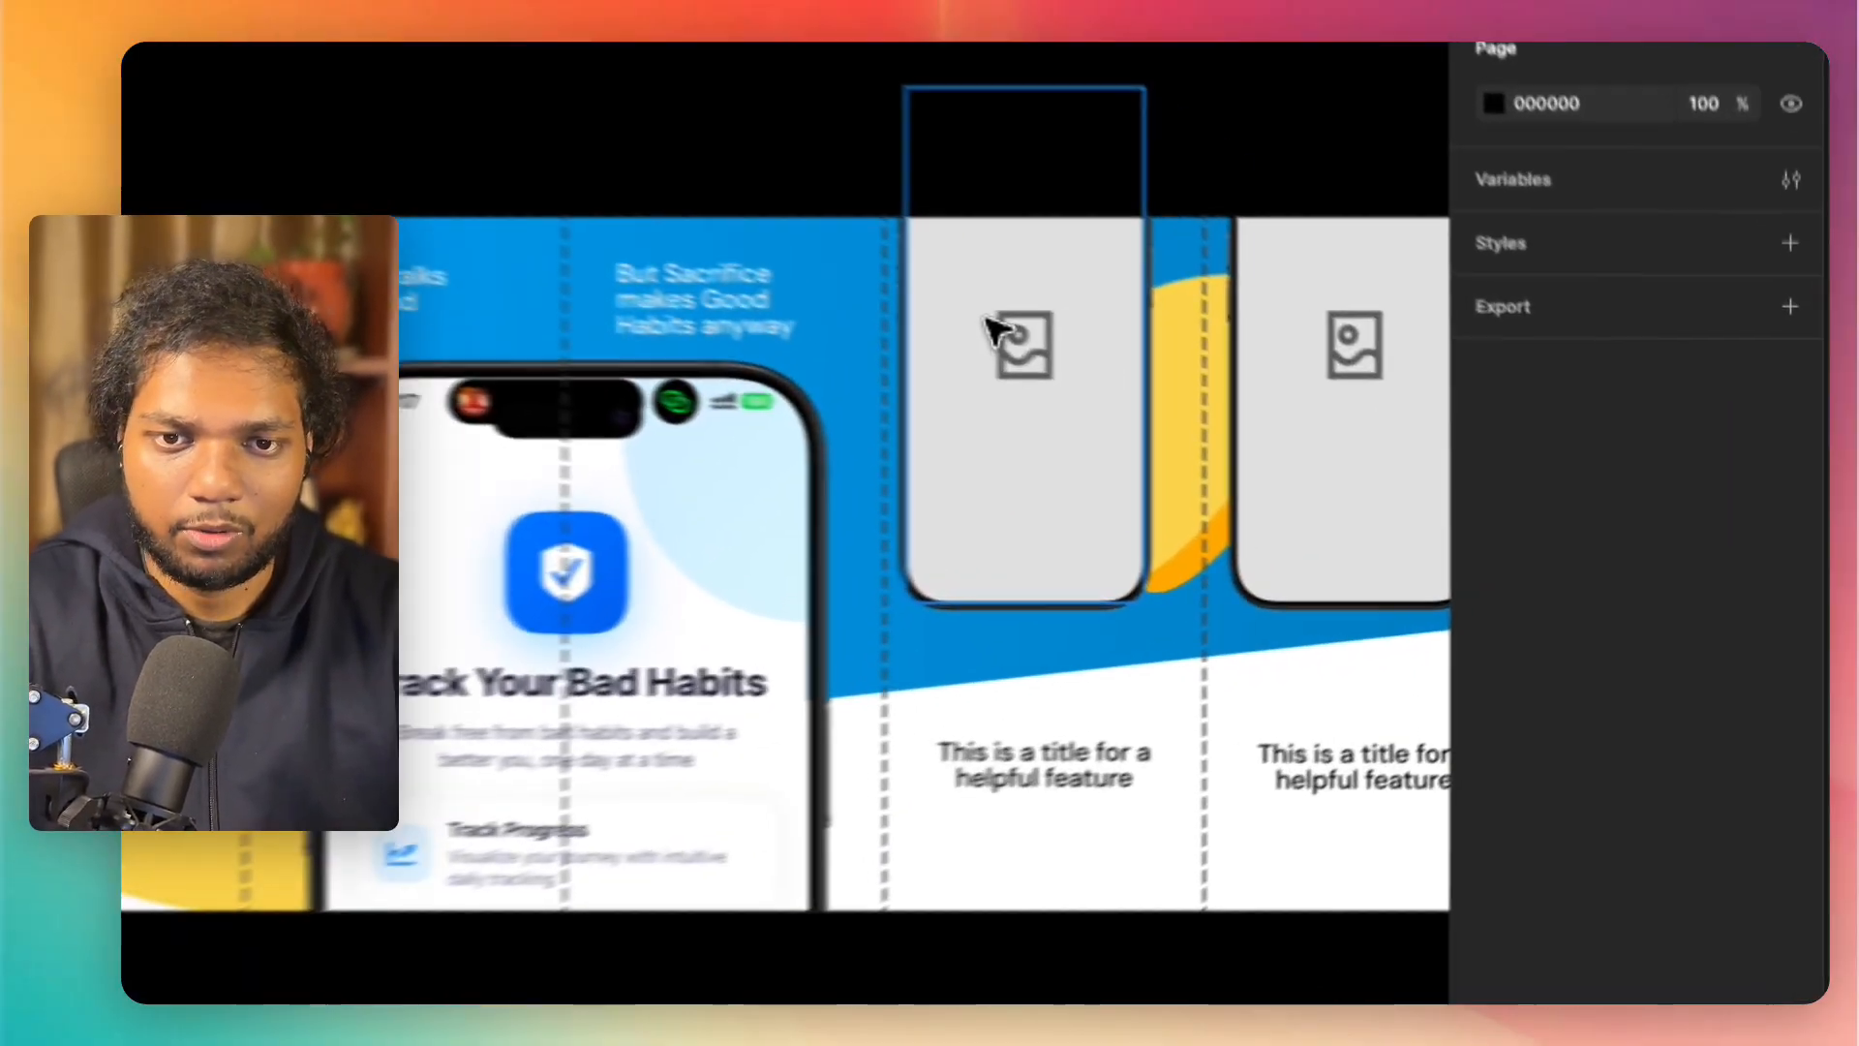
Step: Open the computer upload for the image fill of the fourth panel's phone placeholder and go to the Desktop folder
click(1349, 435)
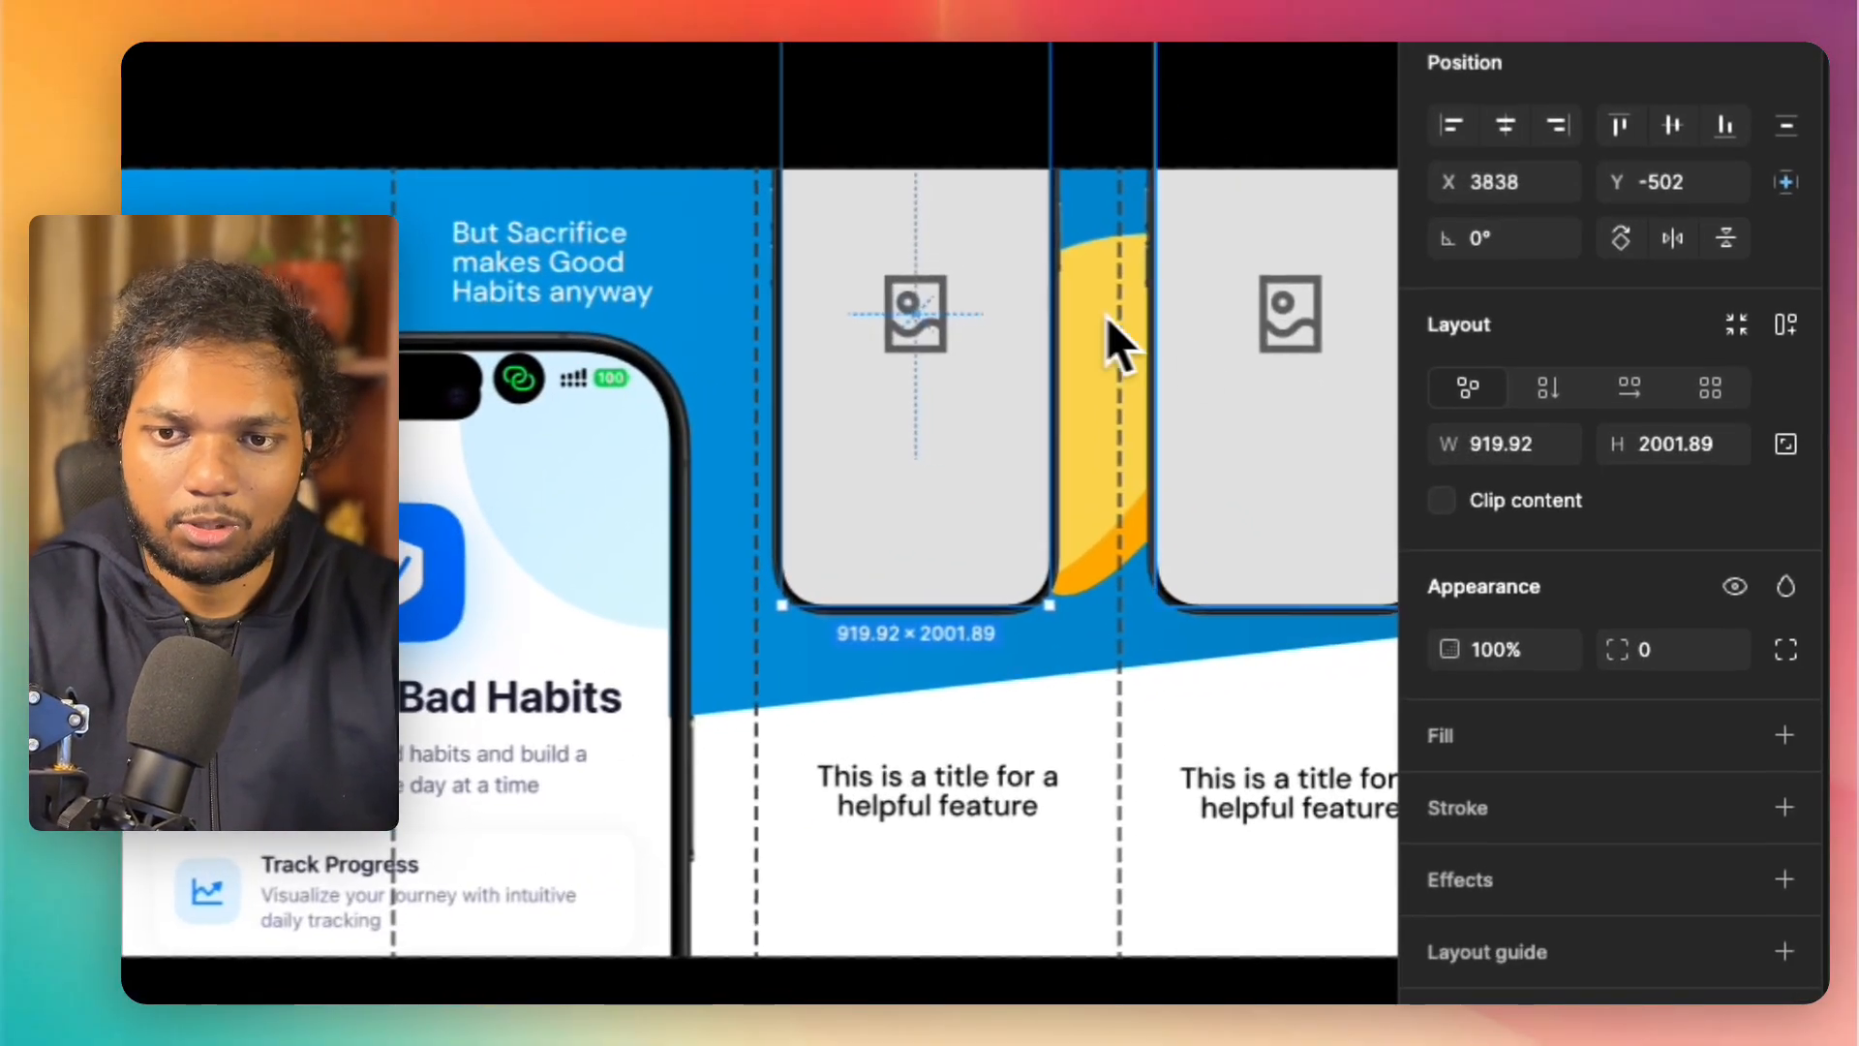
click(982, 388)
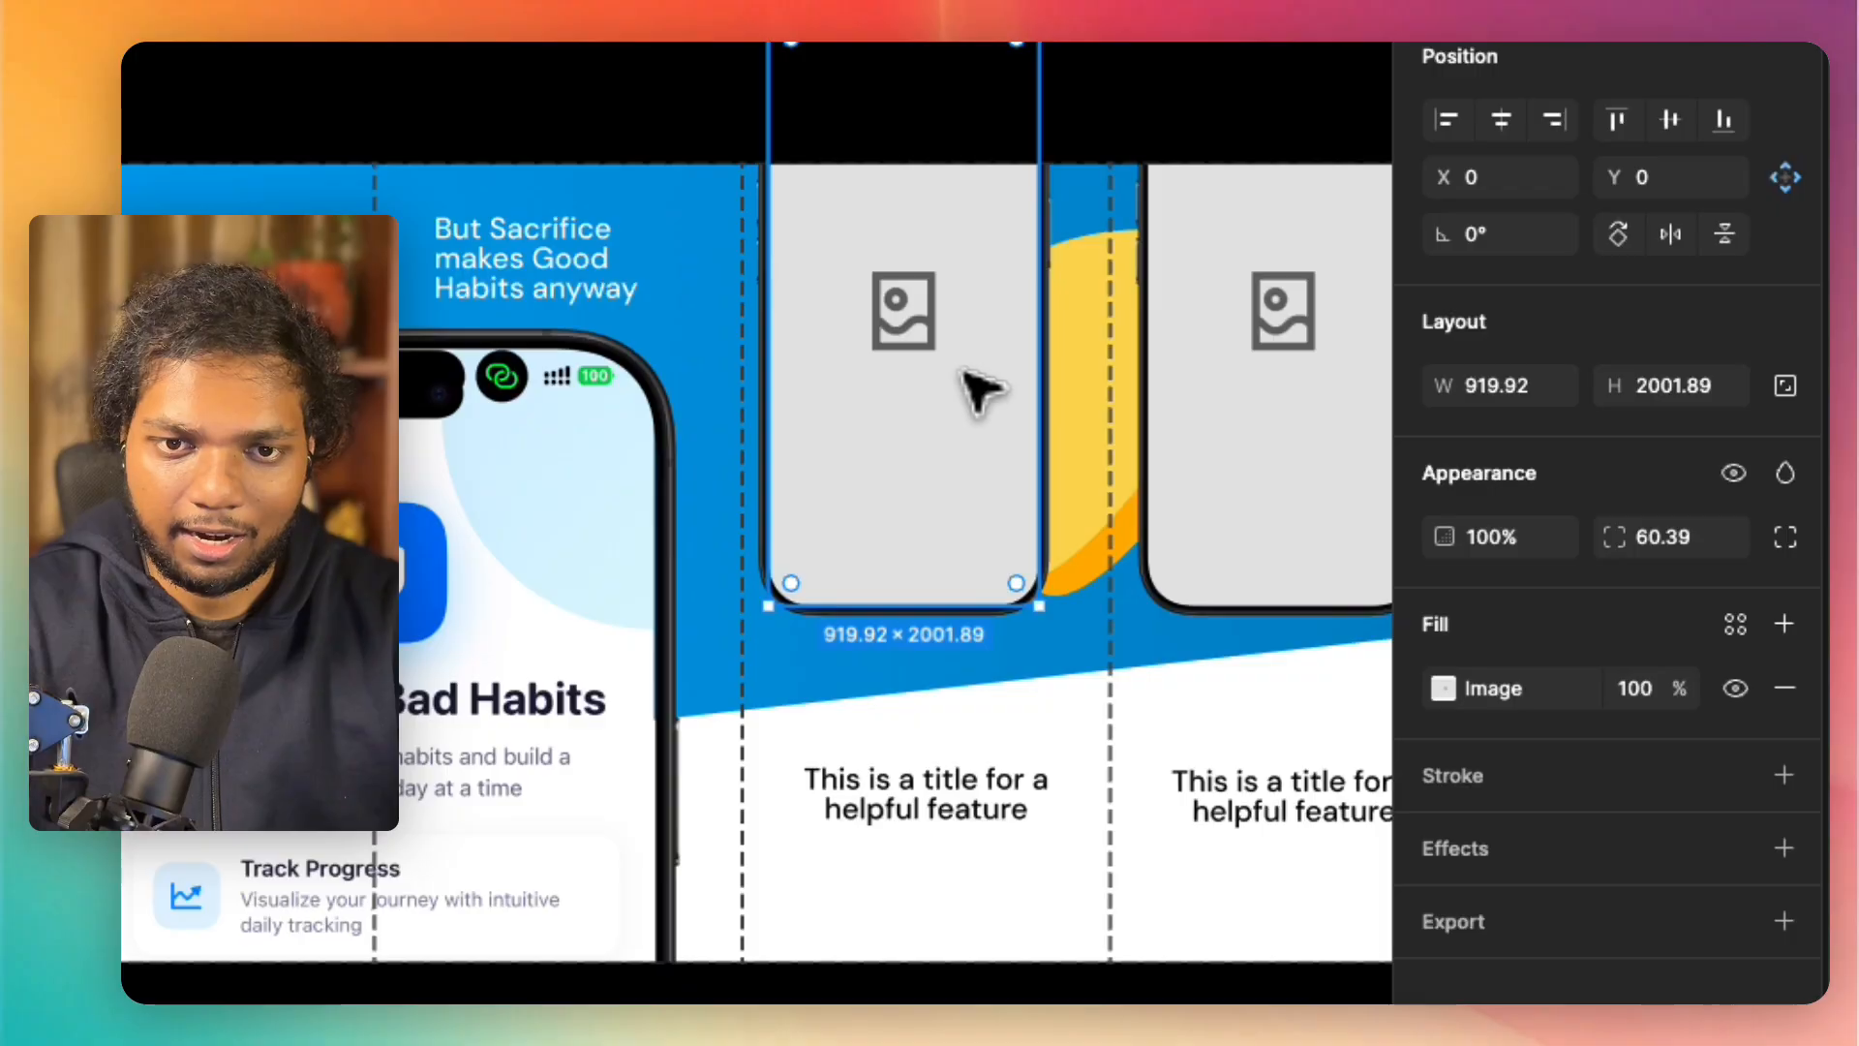
click(1444, 687)
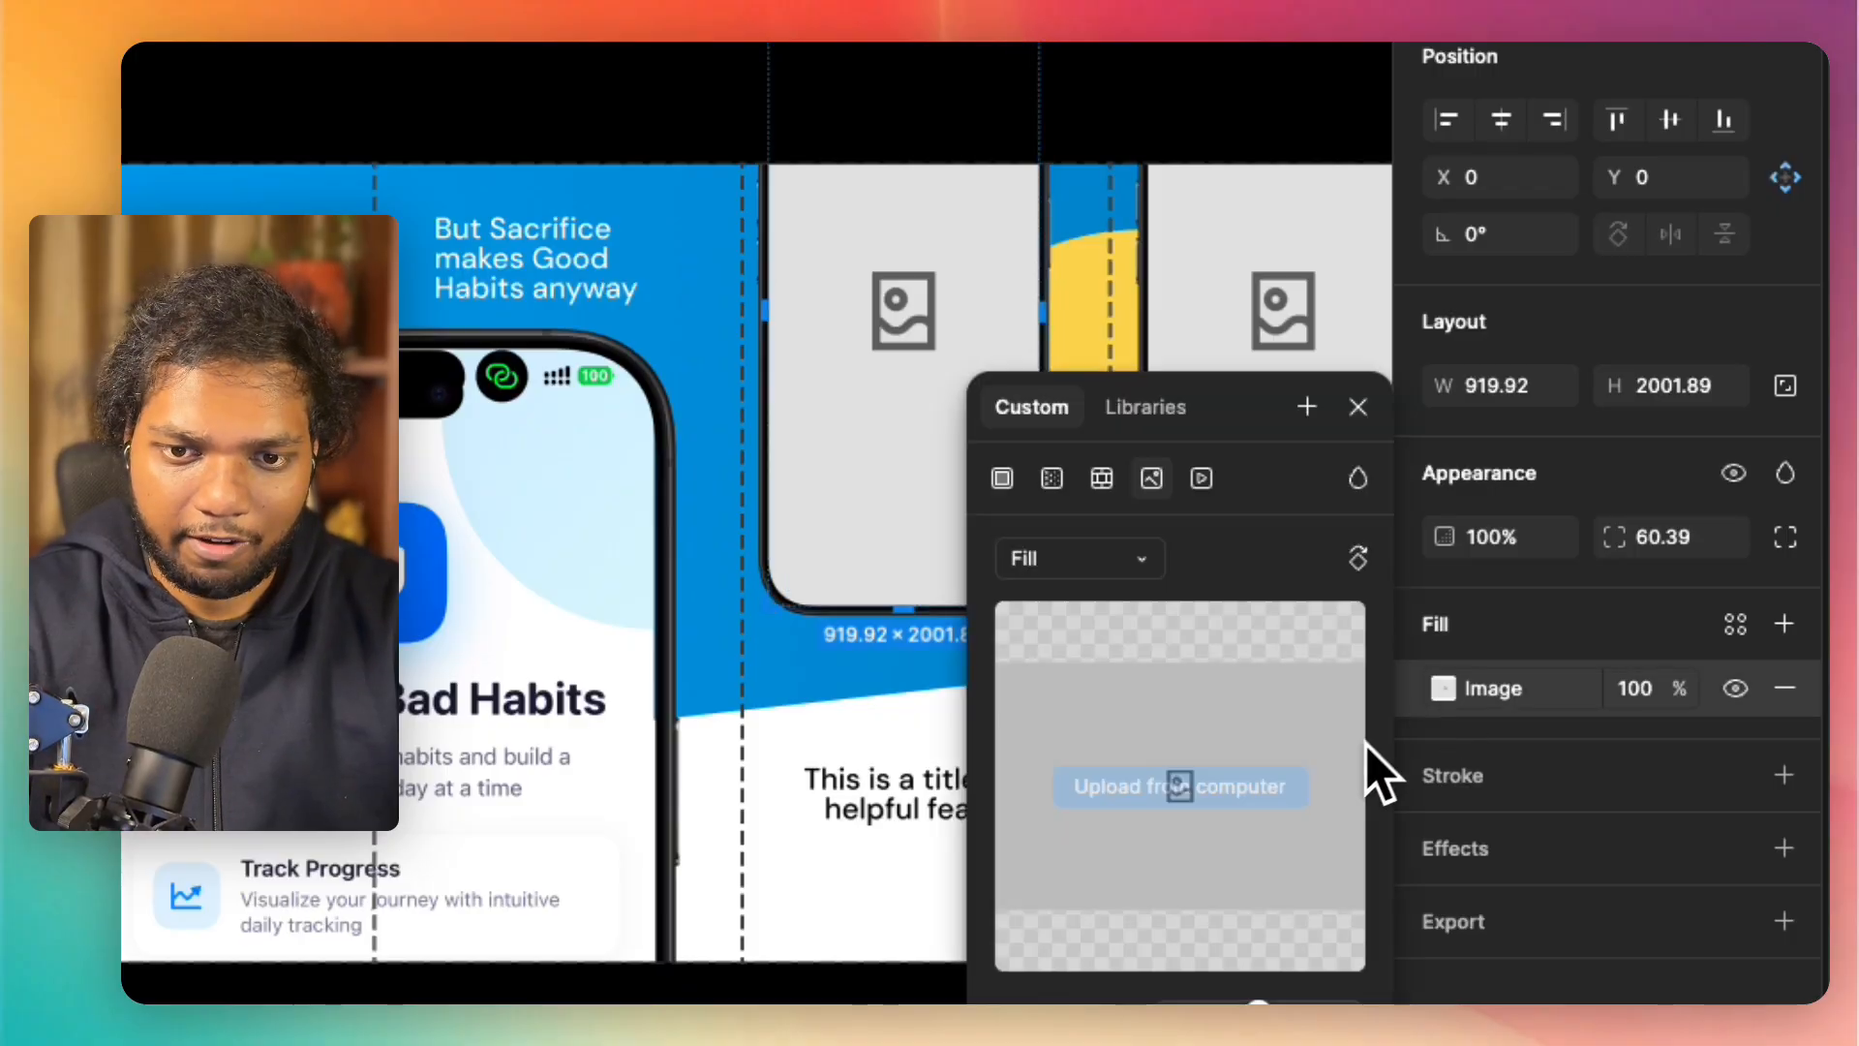
click(1201, 796)
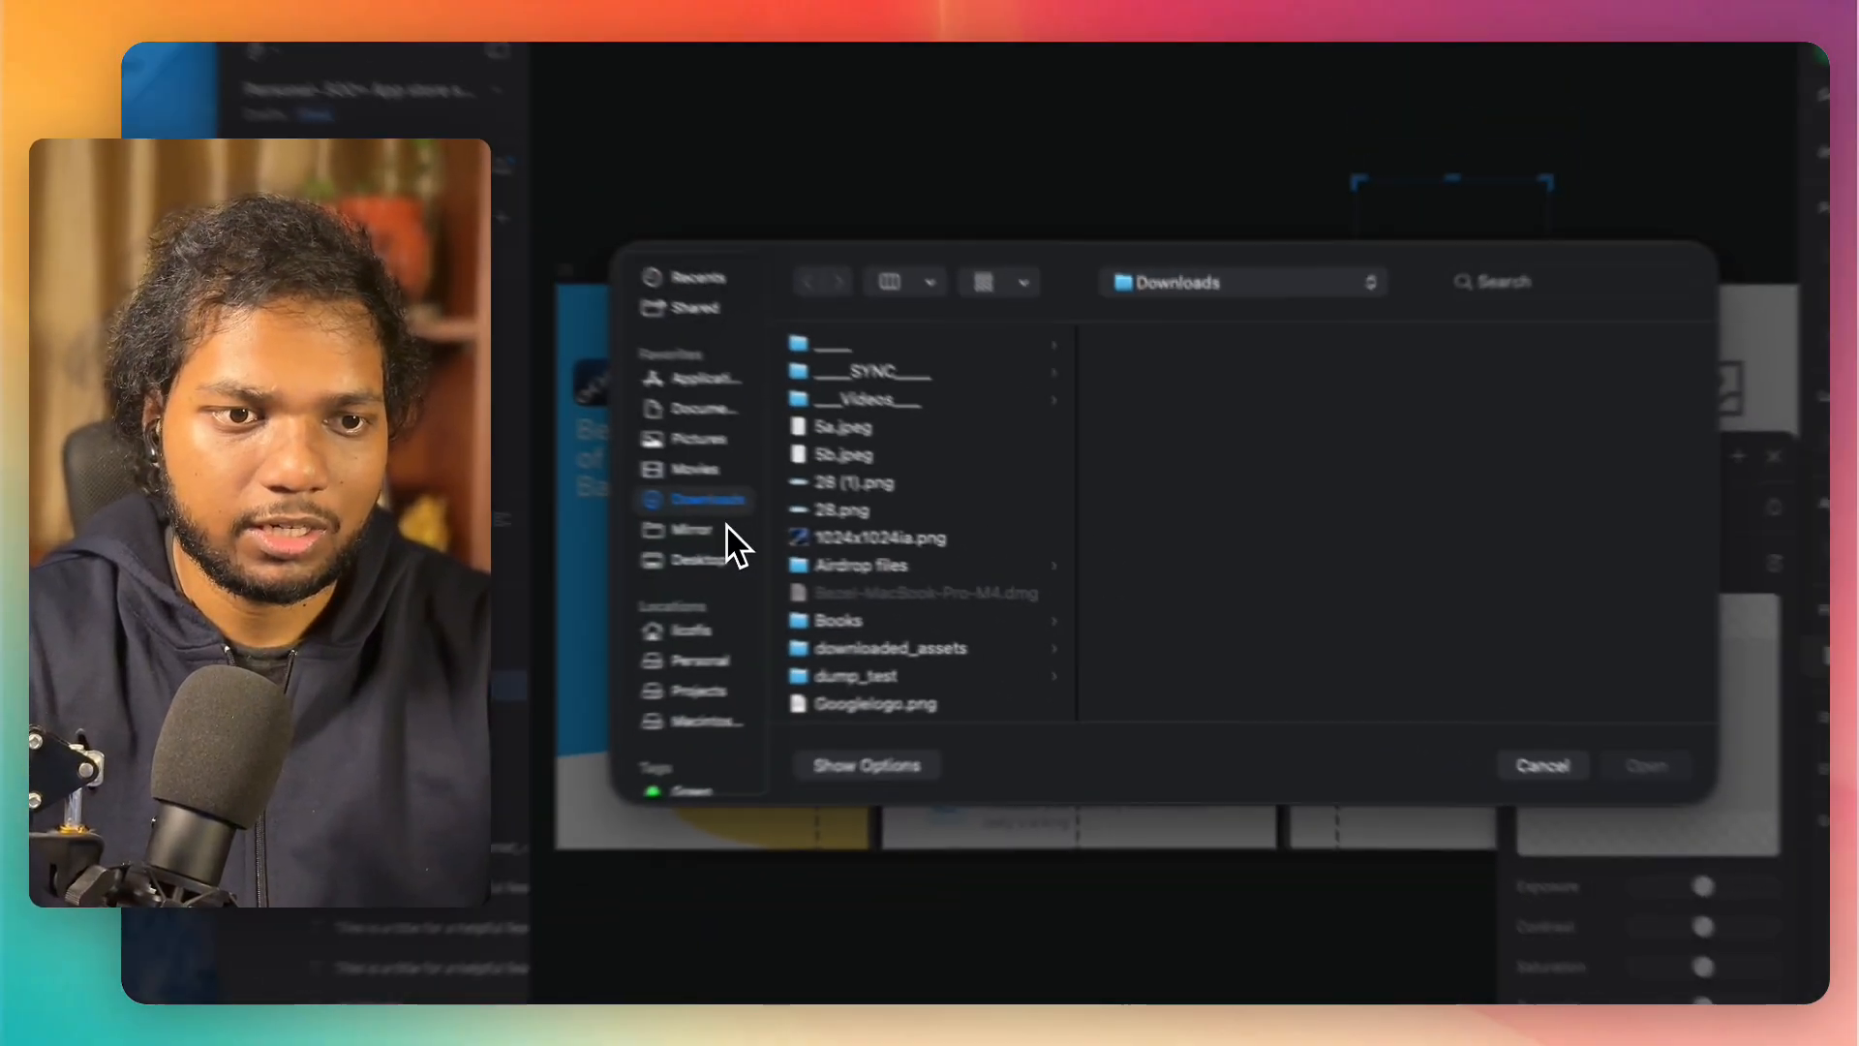
scroll(235, 434, down, 3)
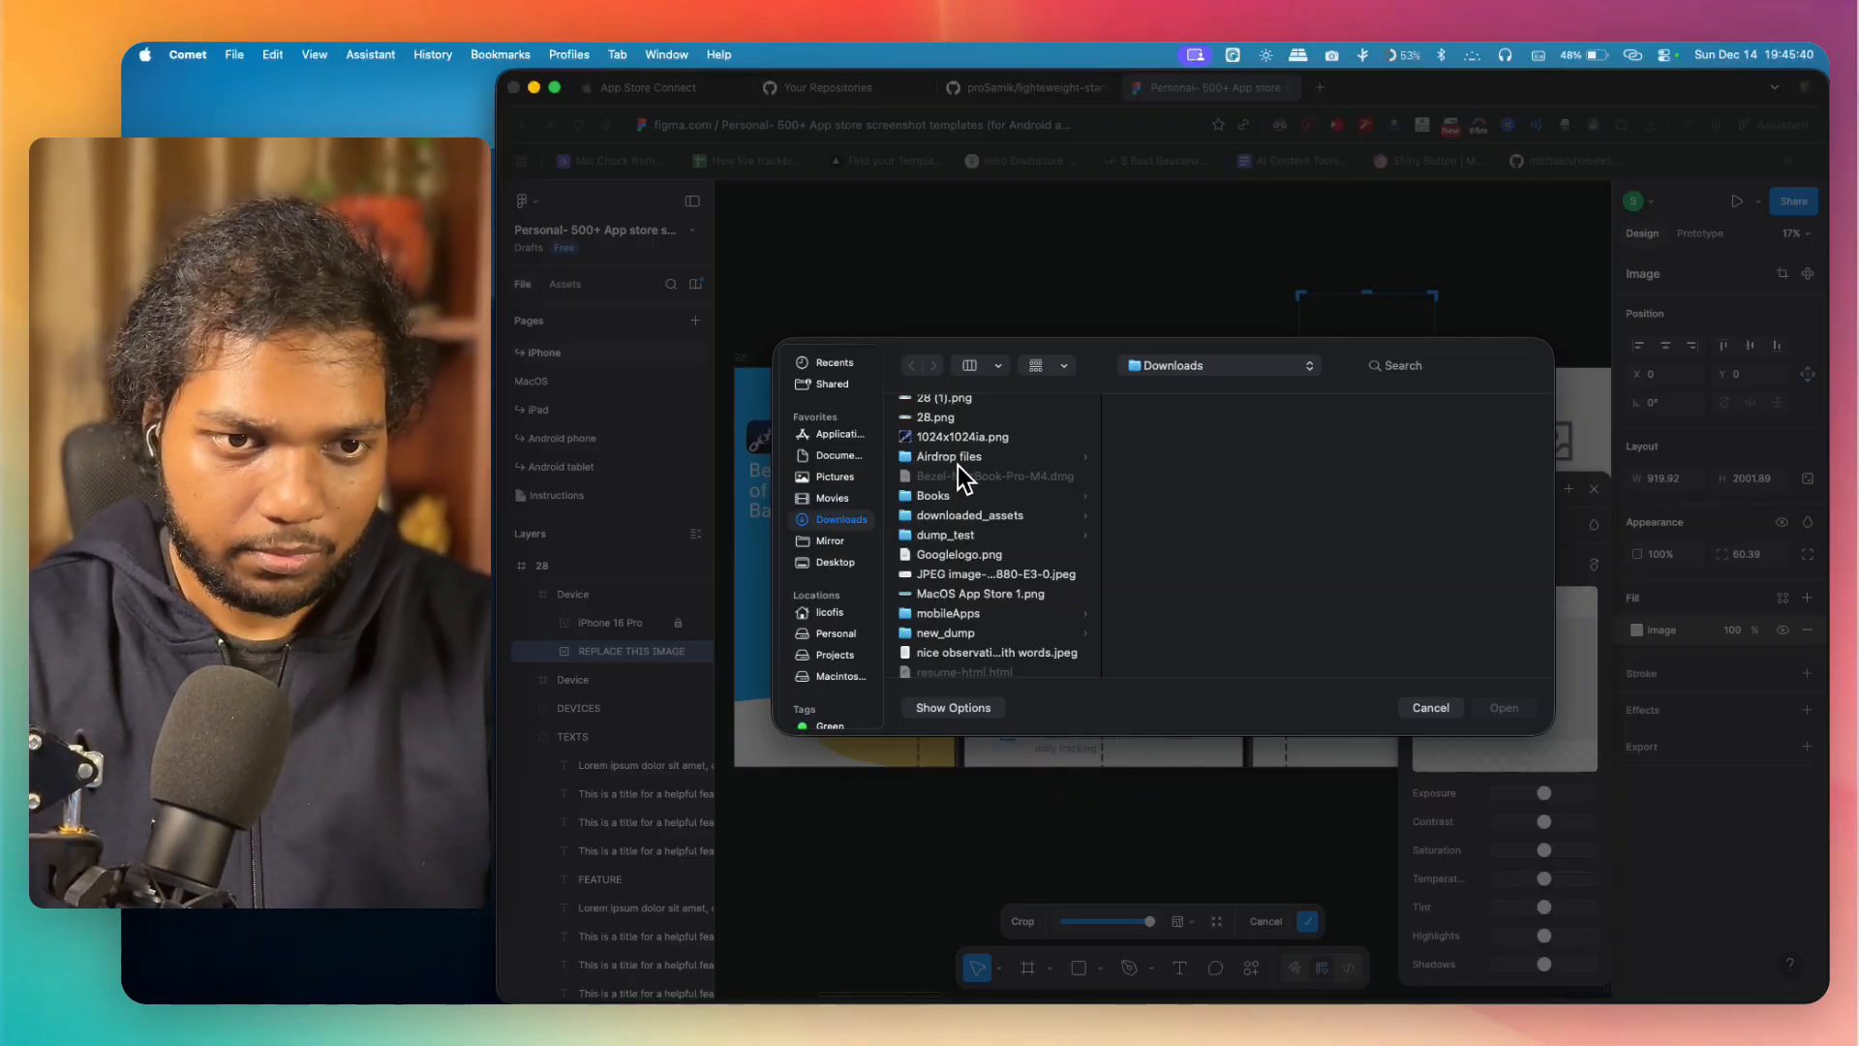
scroll(956, 465, down, 10)
scroll(983, 562, down, 1)
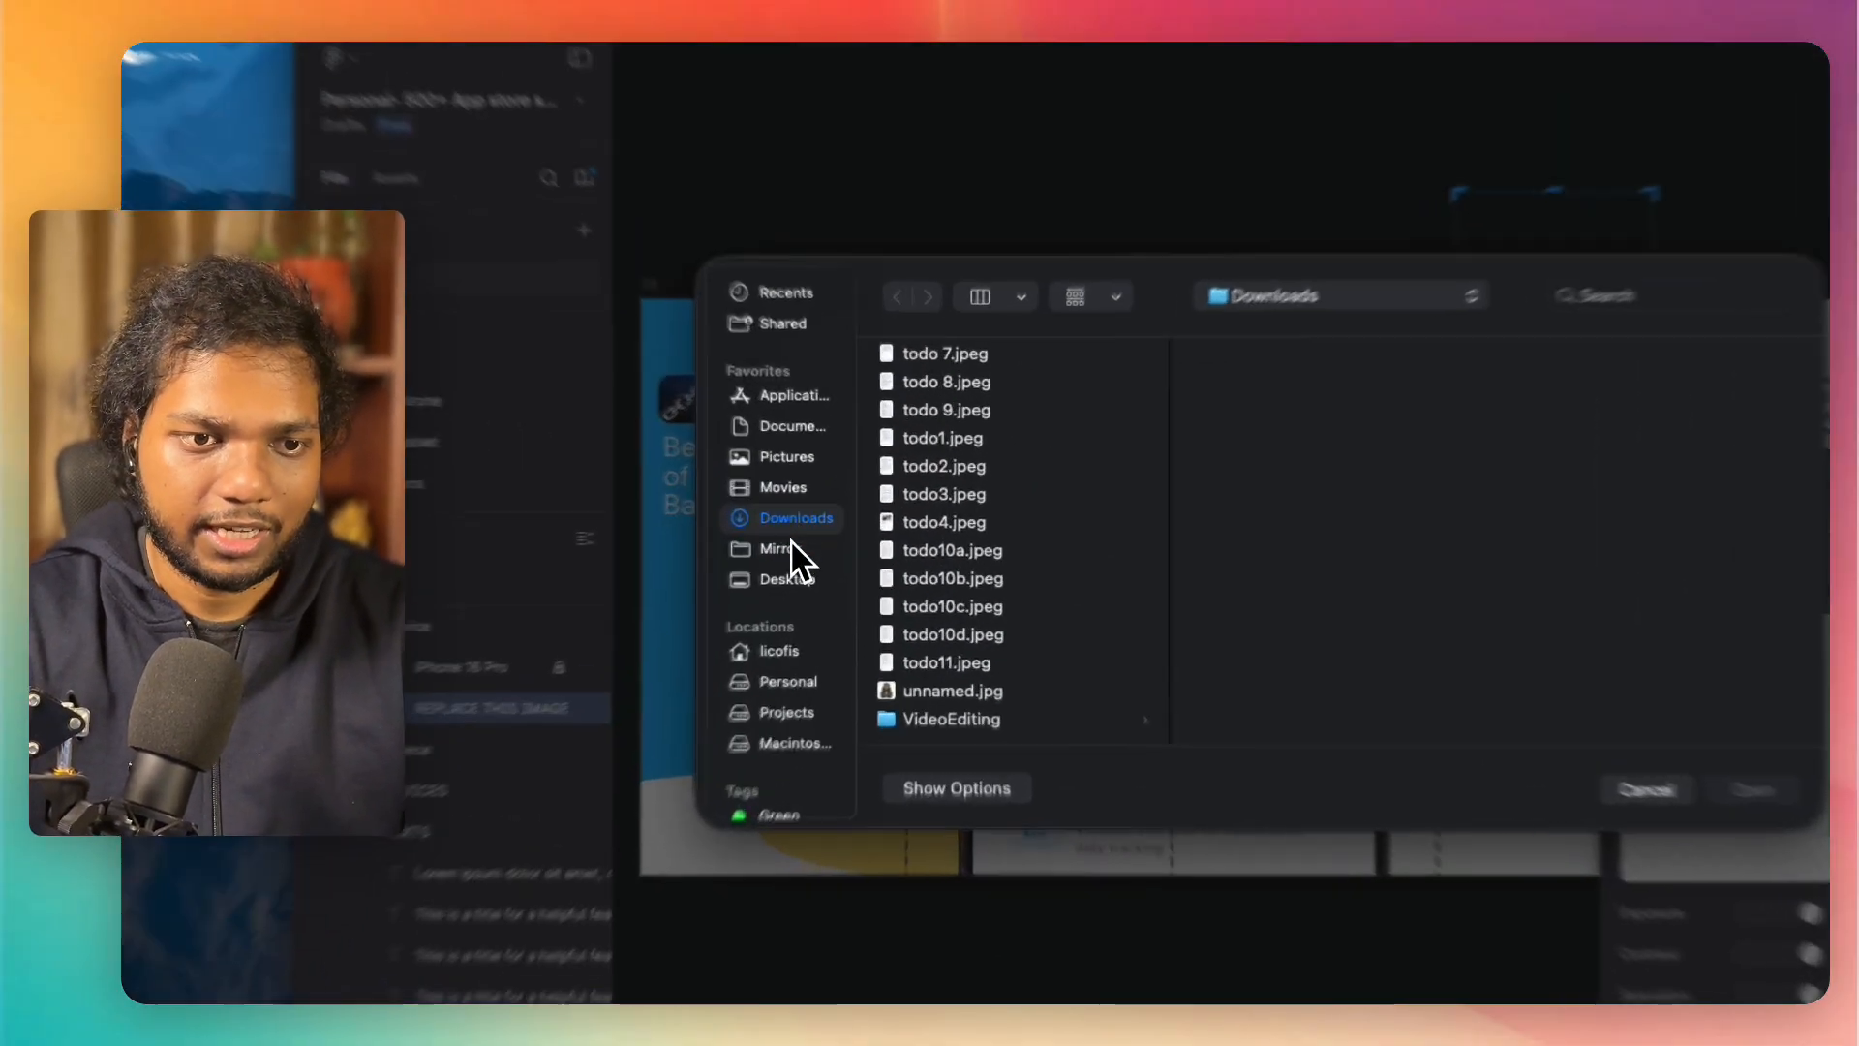
click(840, 564)
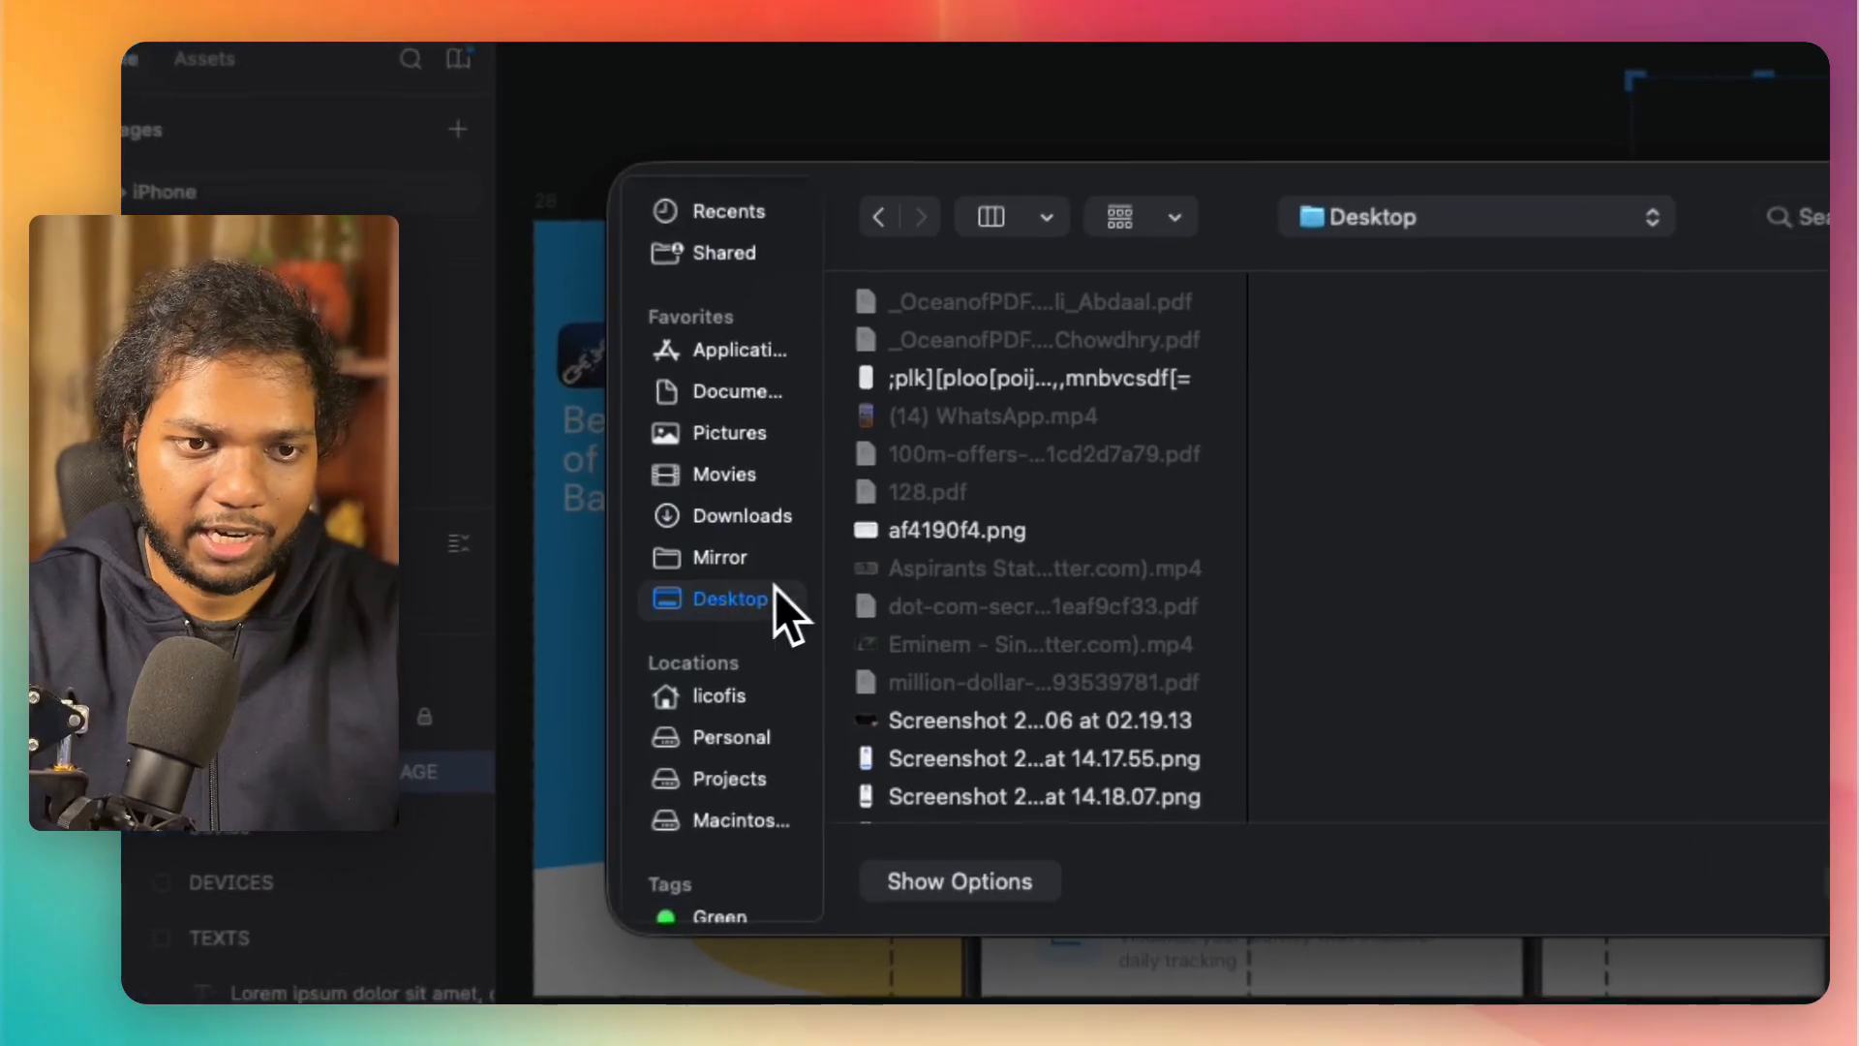
Step: Preview the Desktop screenshots and fill the fourth panel's phone screen with "Screenshot 2025-12-14 at 14.20.46.png"
scroll(1075, 566, down, 3)
click(1031, 566)
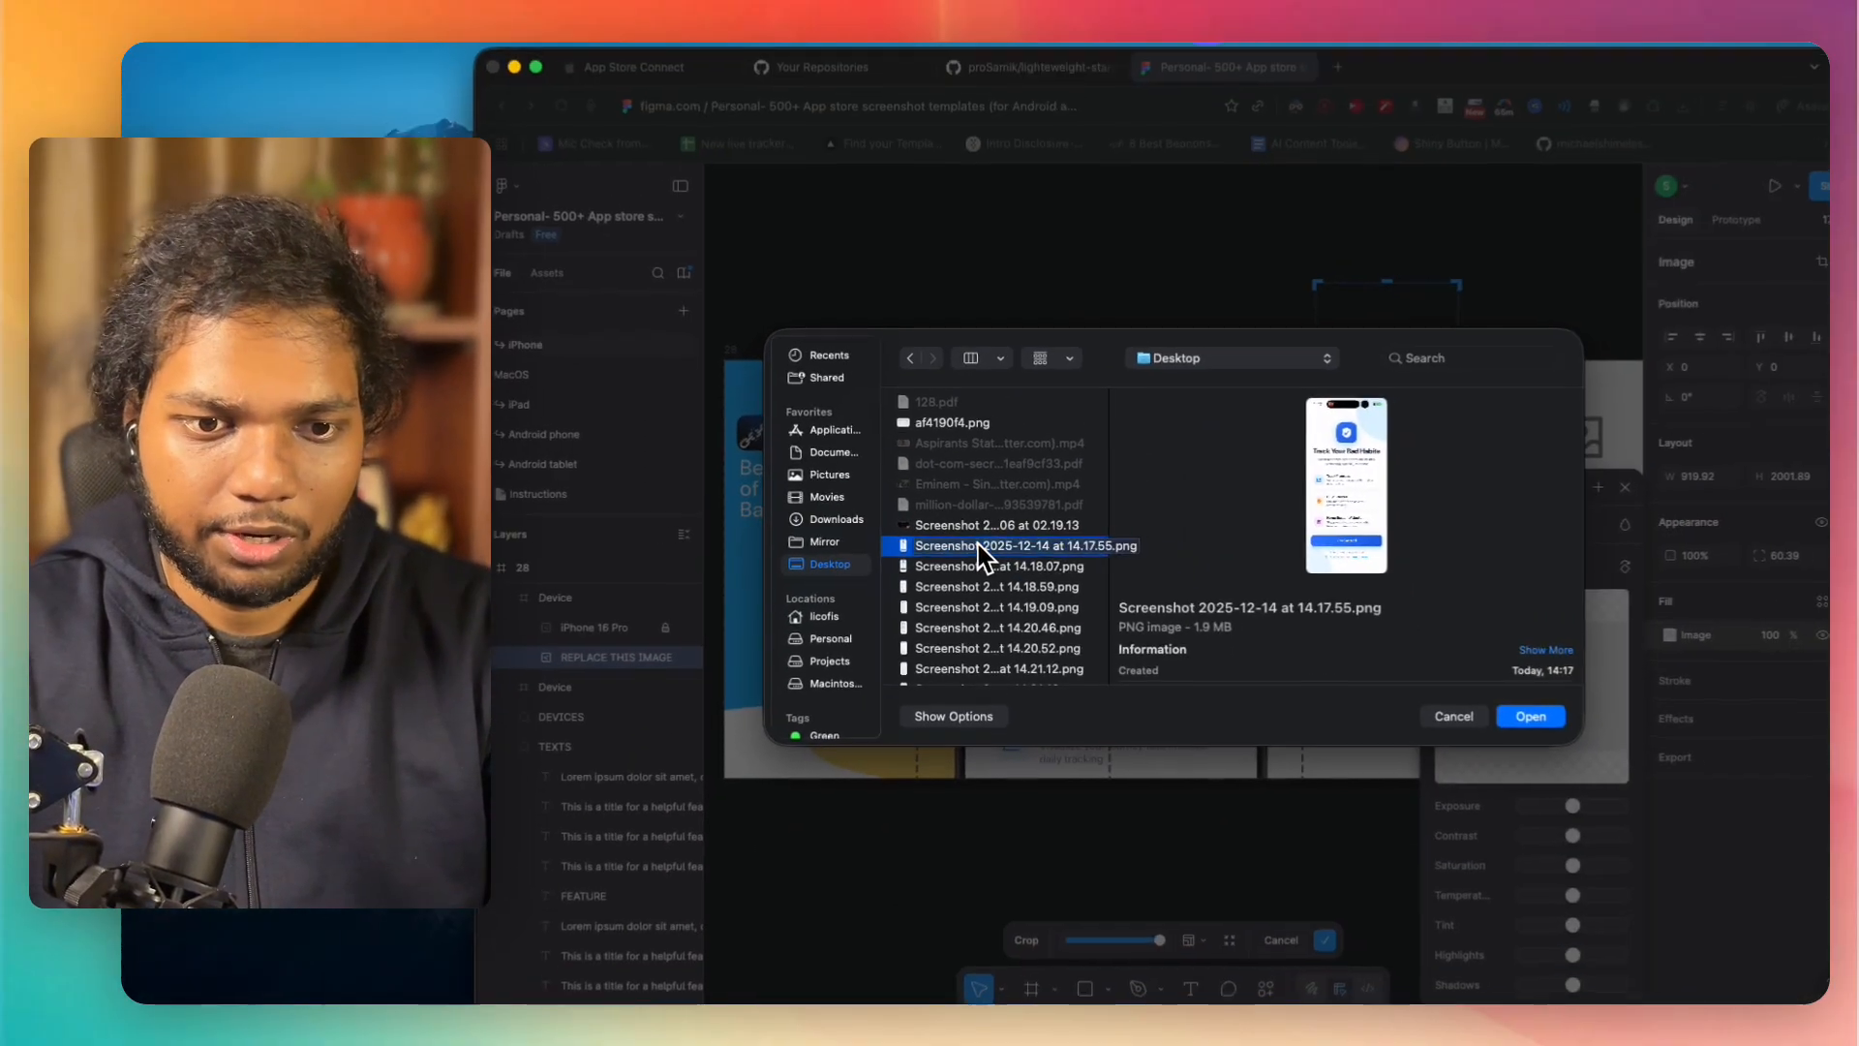
key(Down)
key(Down)
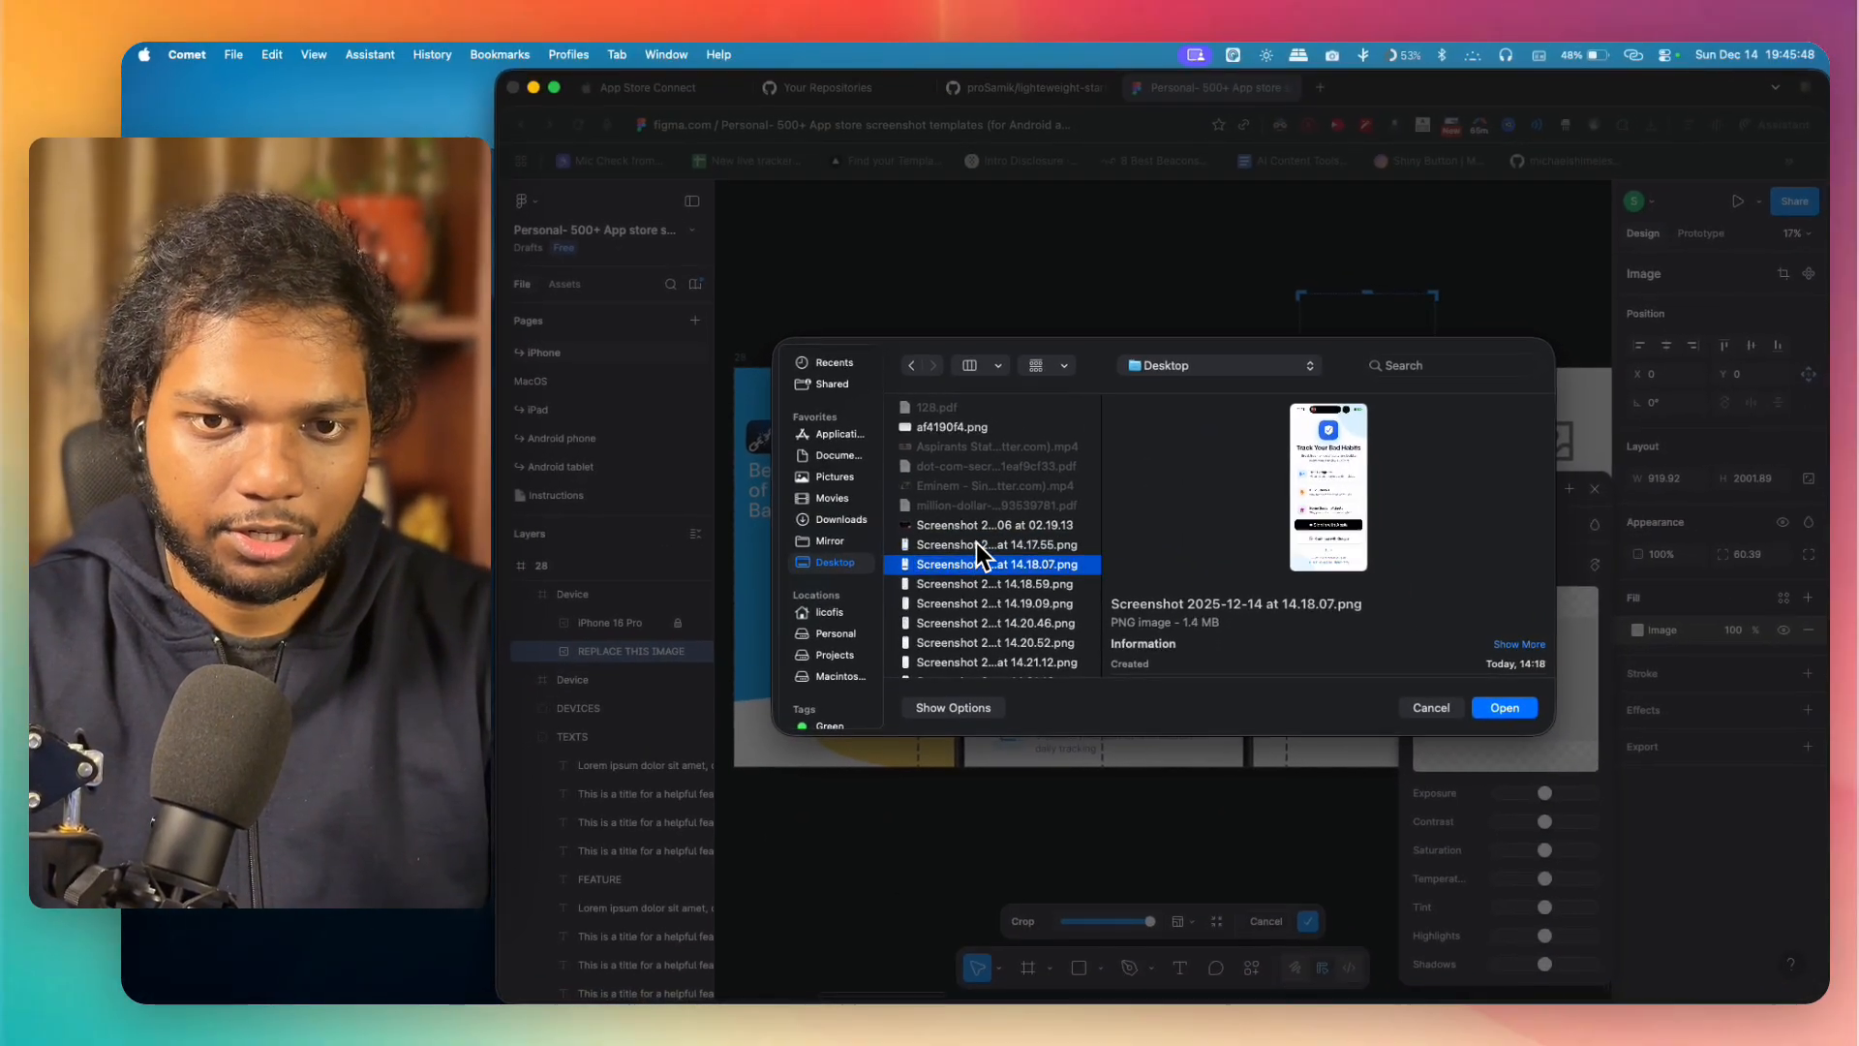
key(Down)
key(Down)
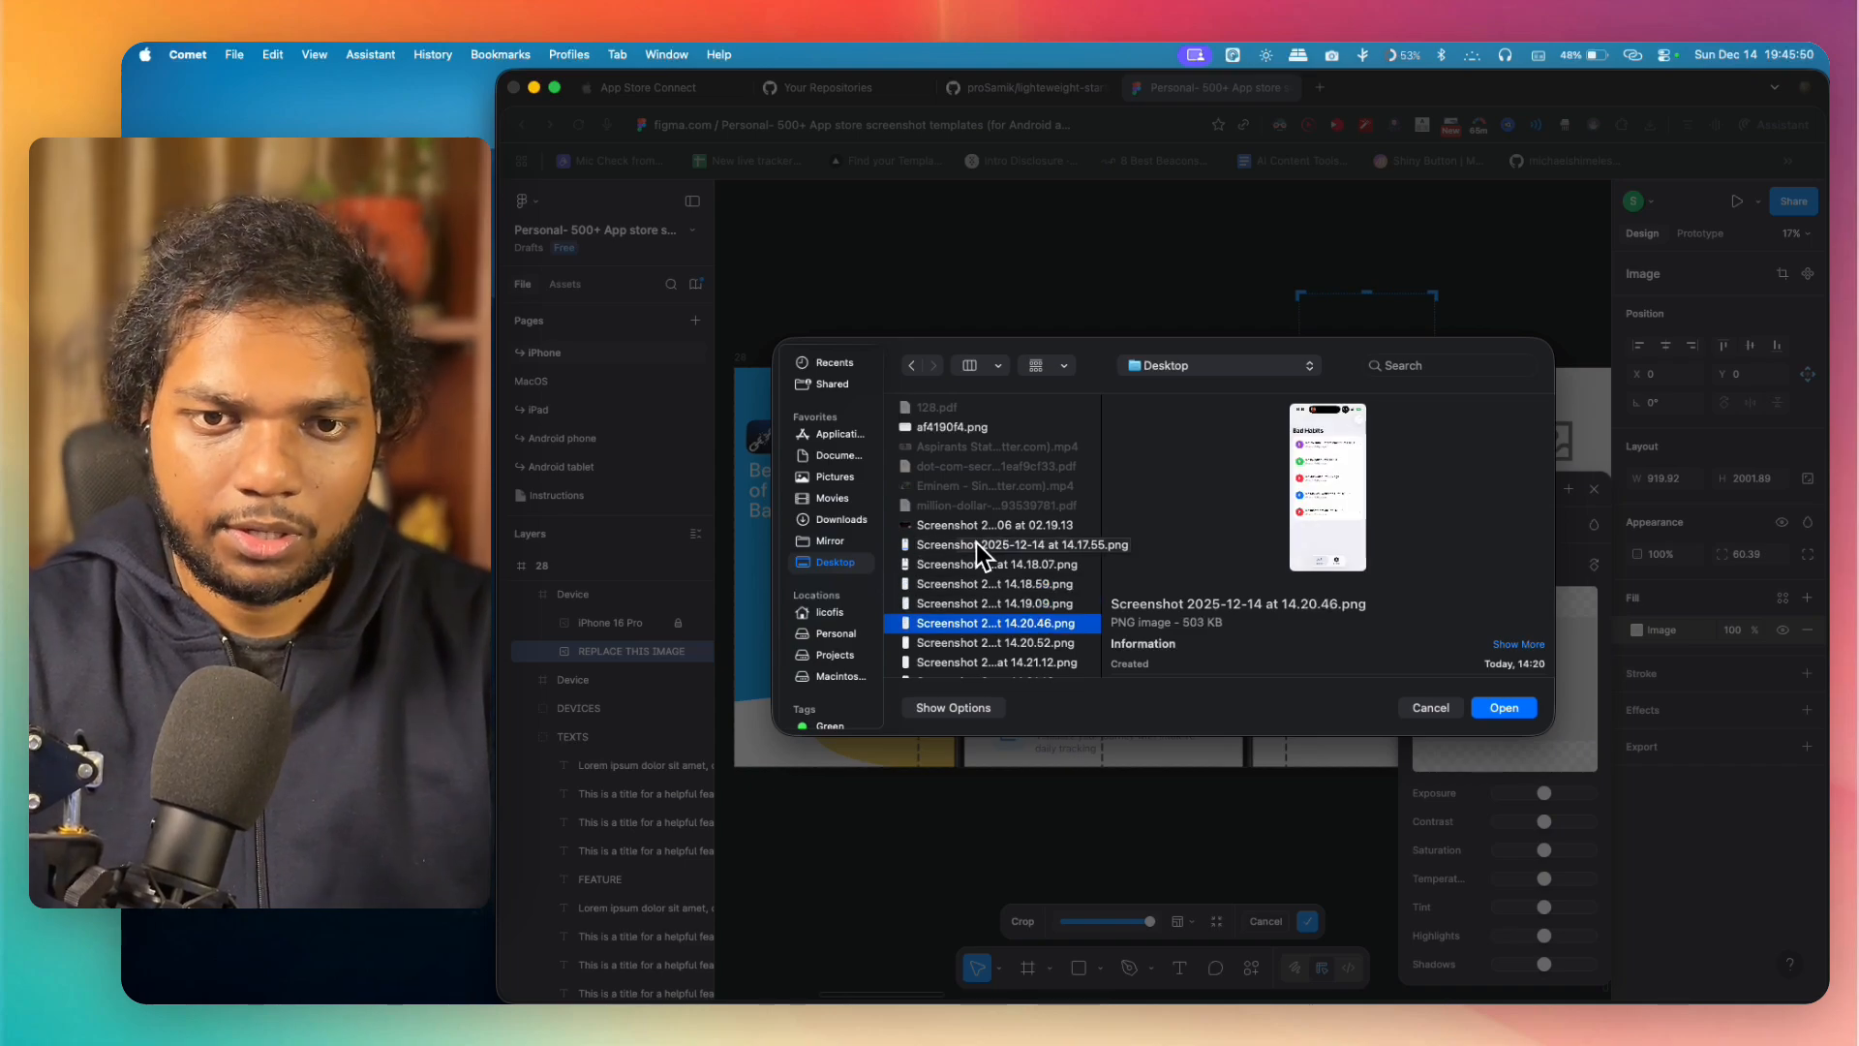
key(space)
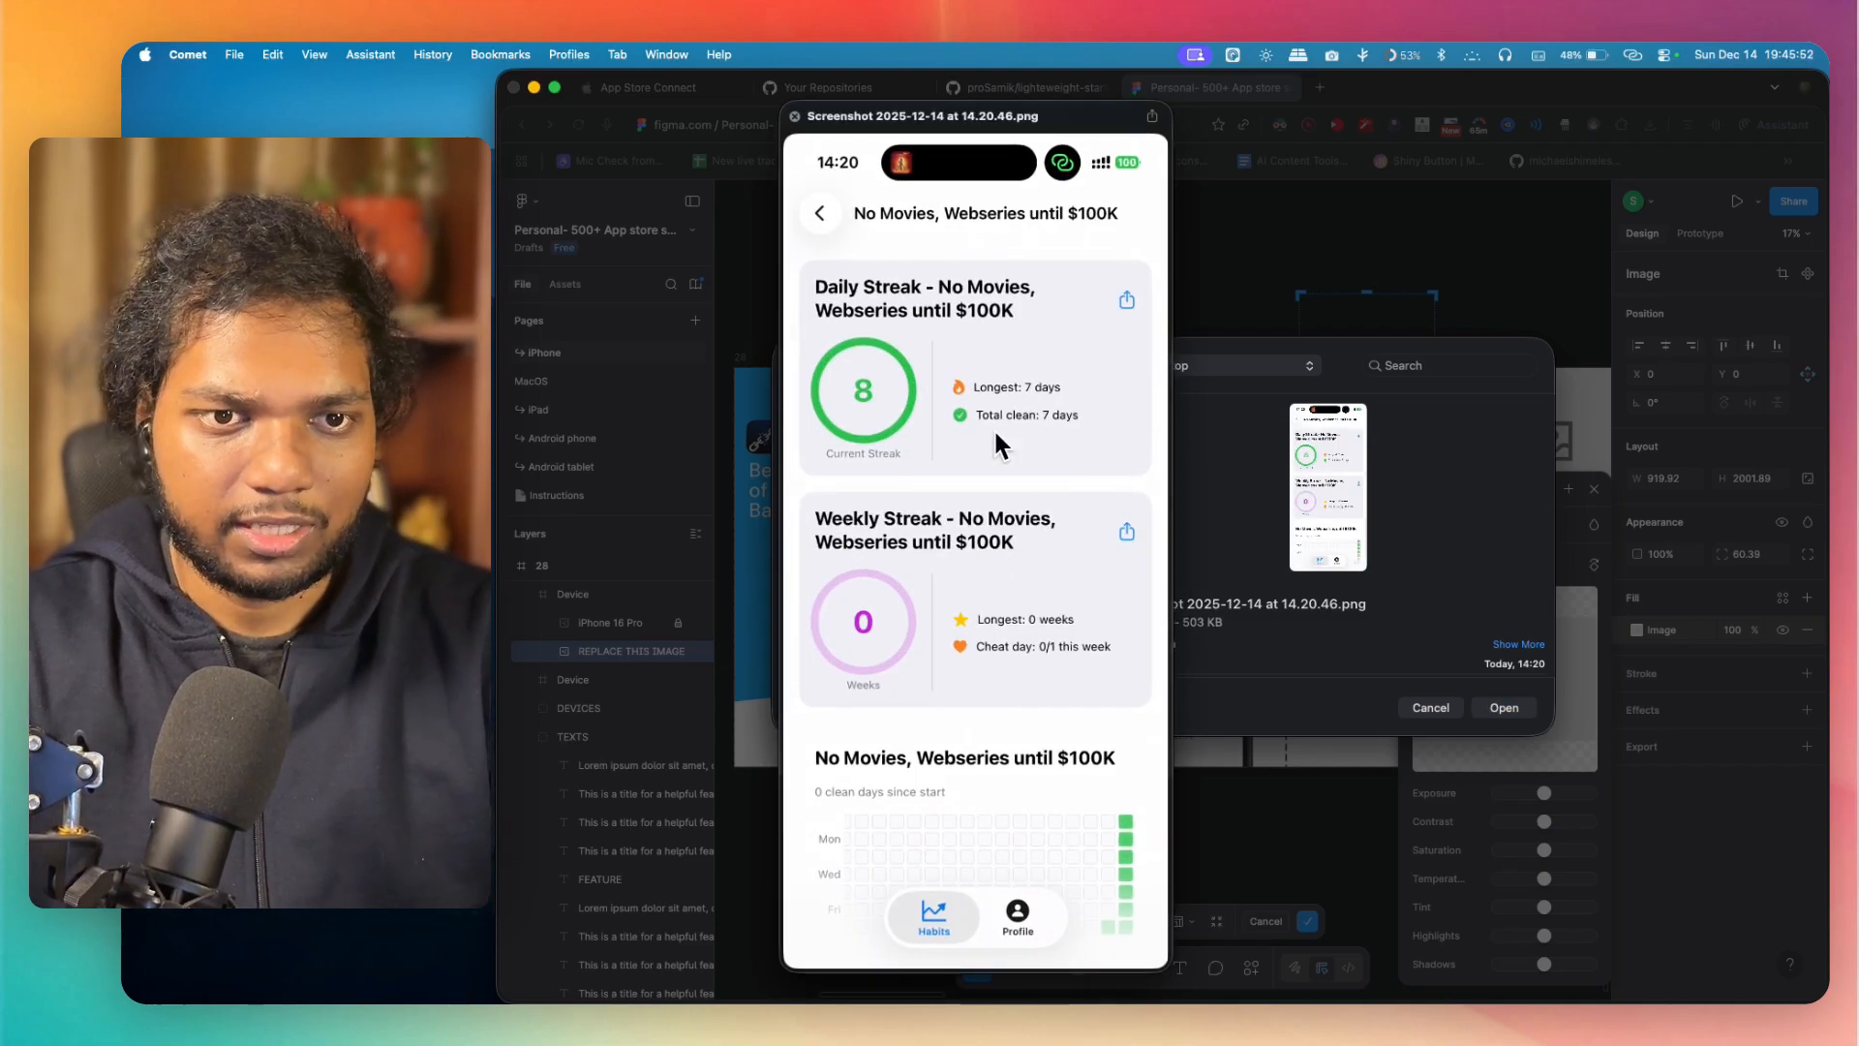
key(space)
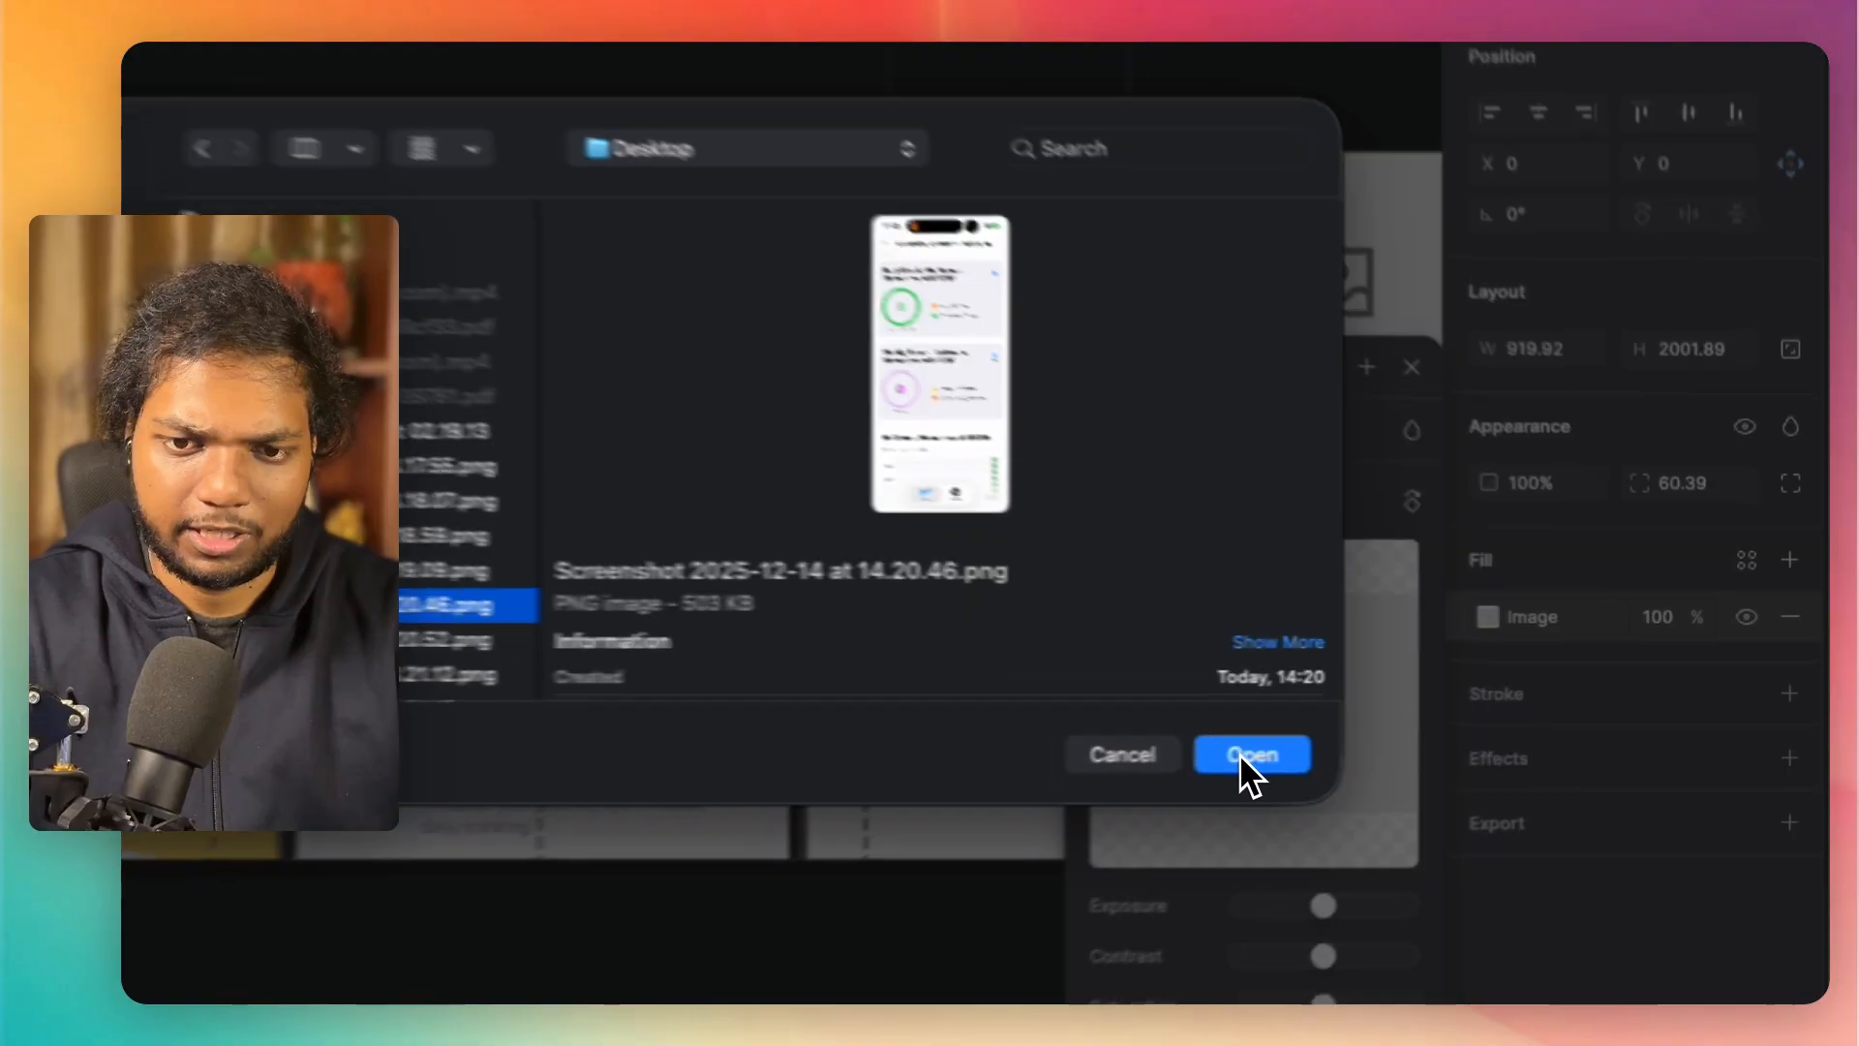
click(1504, 707)
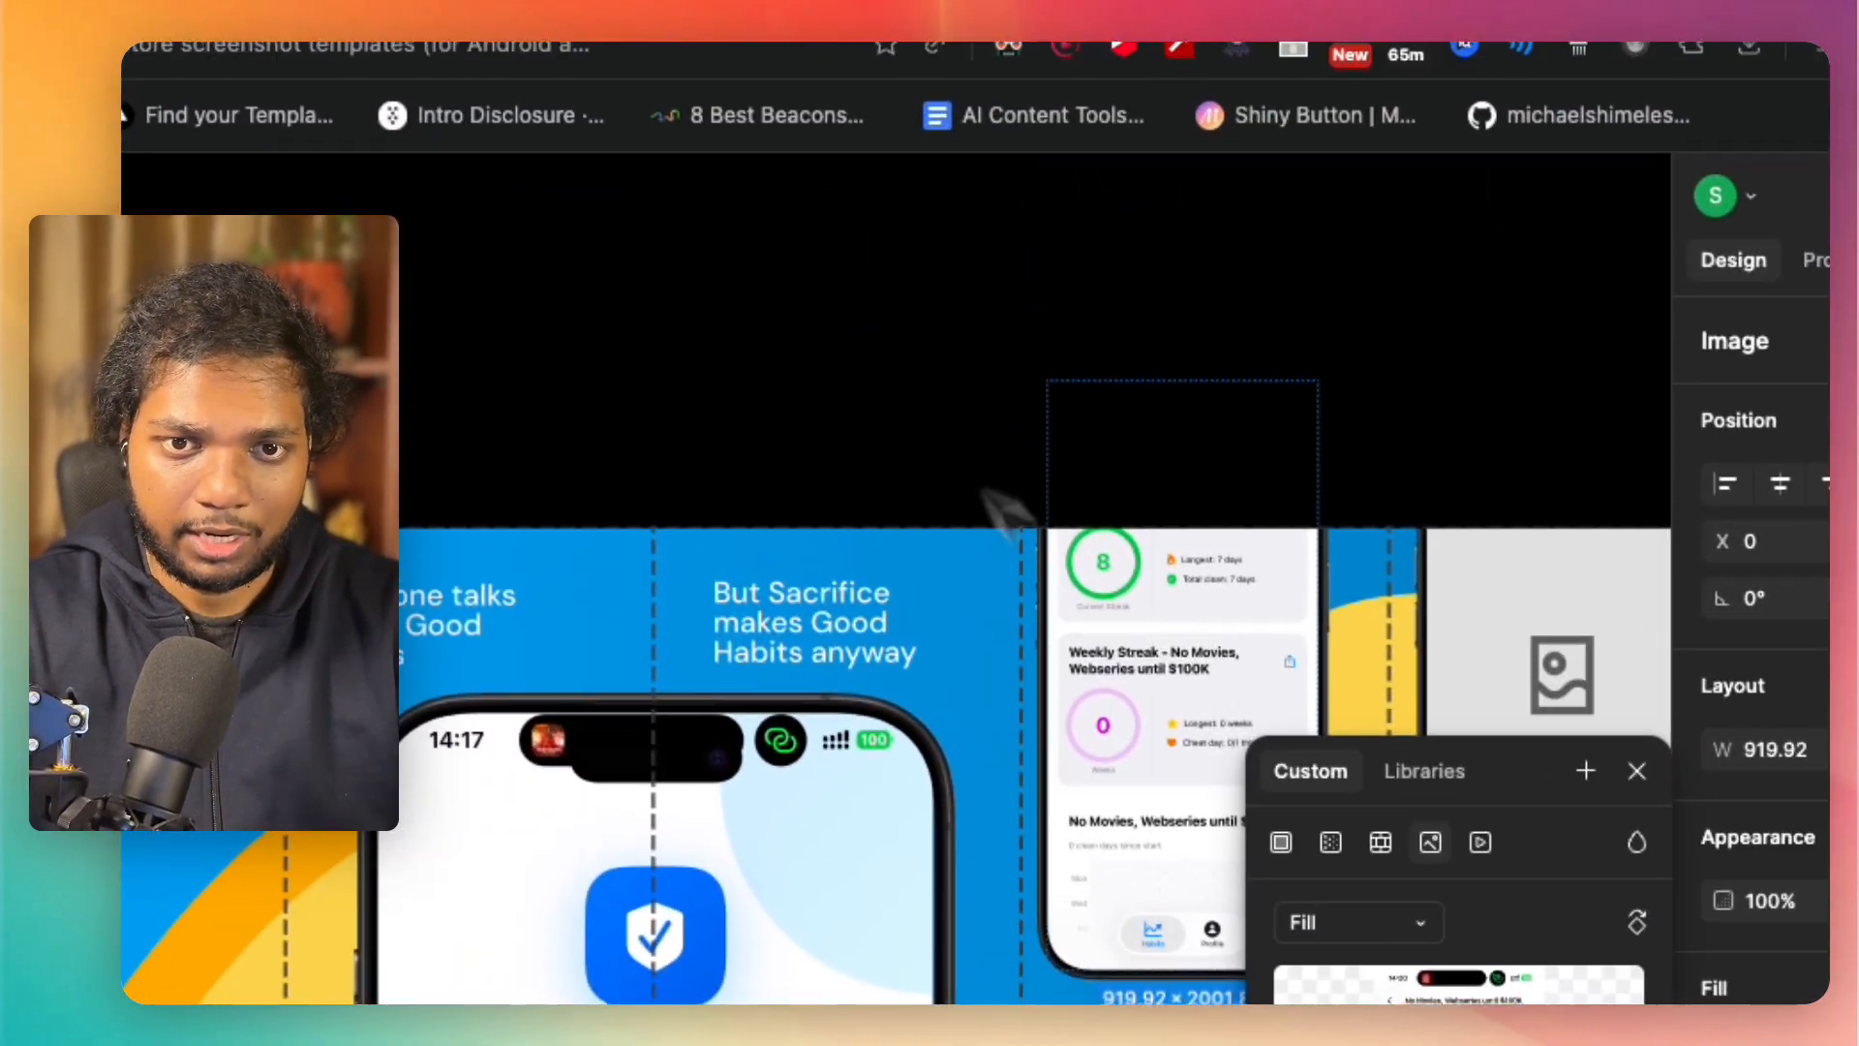
Step: Try to move the fourth panel's phone mockup slightly lower, and undo the move
drag(971, 366, 1150, 336)
click(1201, 654)
drag(1200, 654, 1208, 715)
key(super+z)
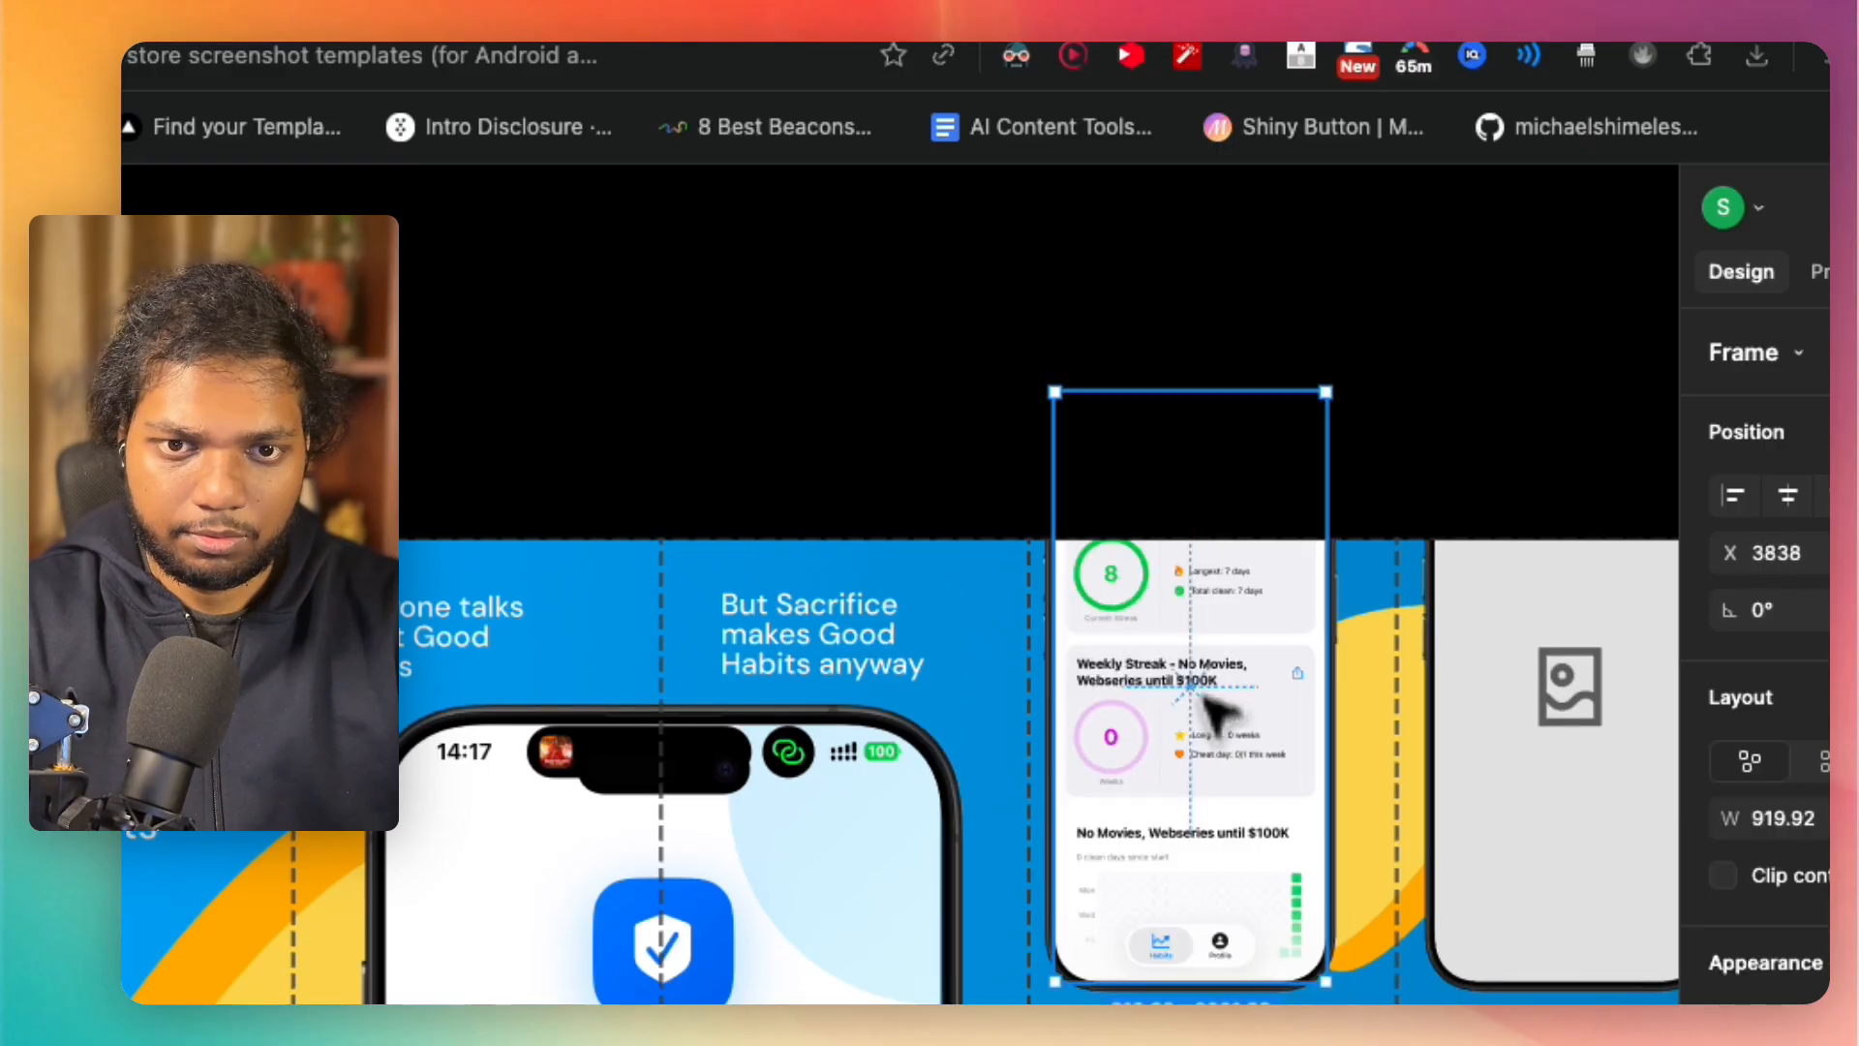
Step: Examine how the screenshot meets the phone frame's edges, checking the device's "iPhone 16 Pro" and "REPLACE THIS IMAGE" layers
click(1413, 463)
click(1320, 590)
scroll(1328, 601, up, 5)
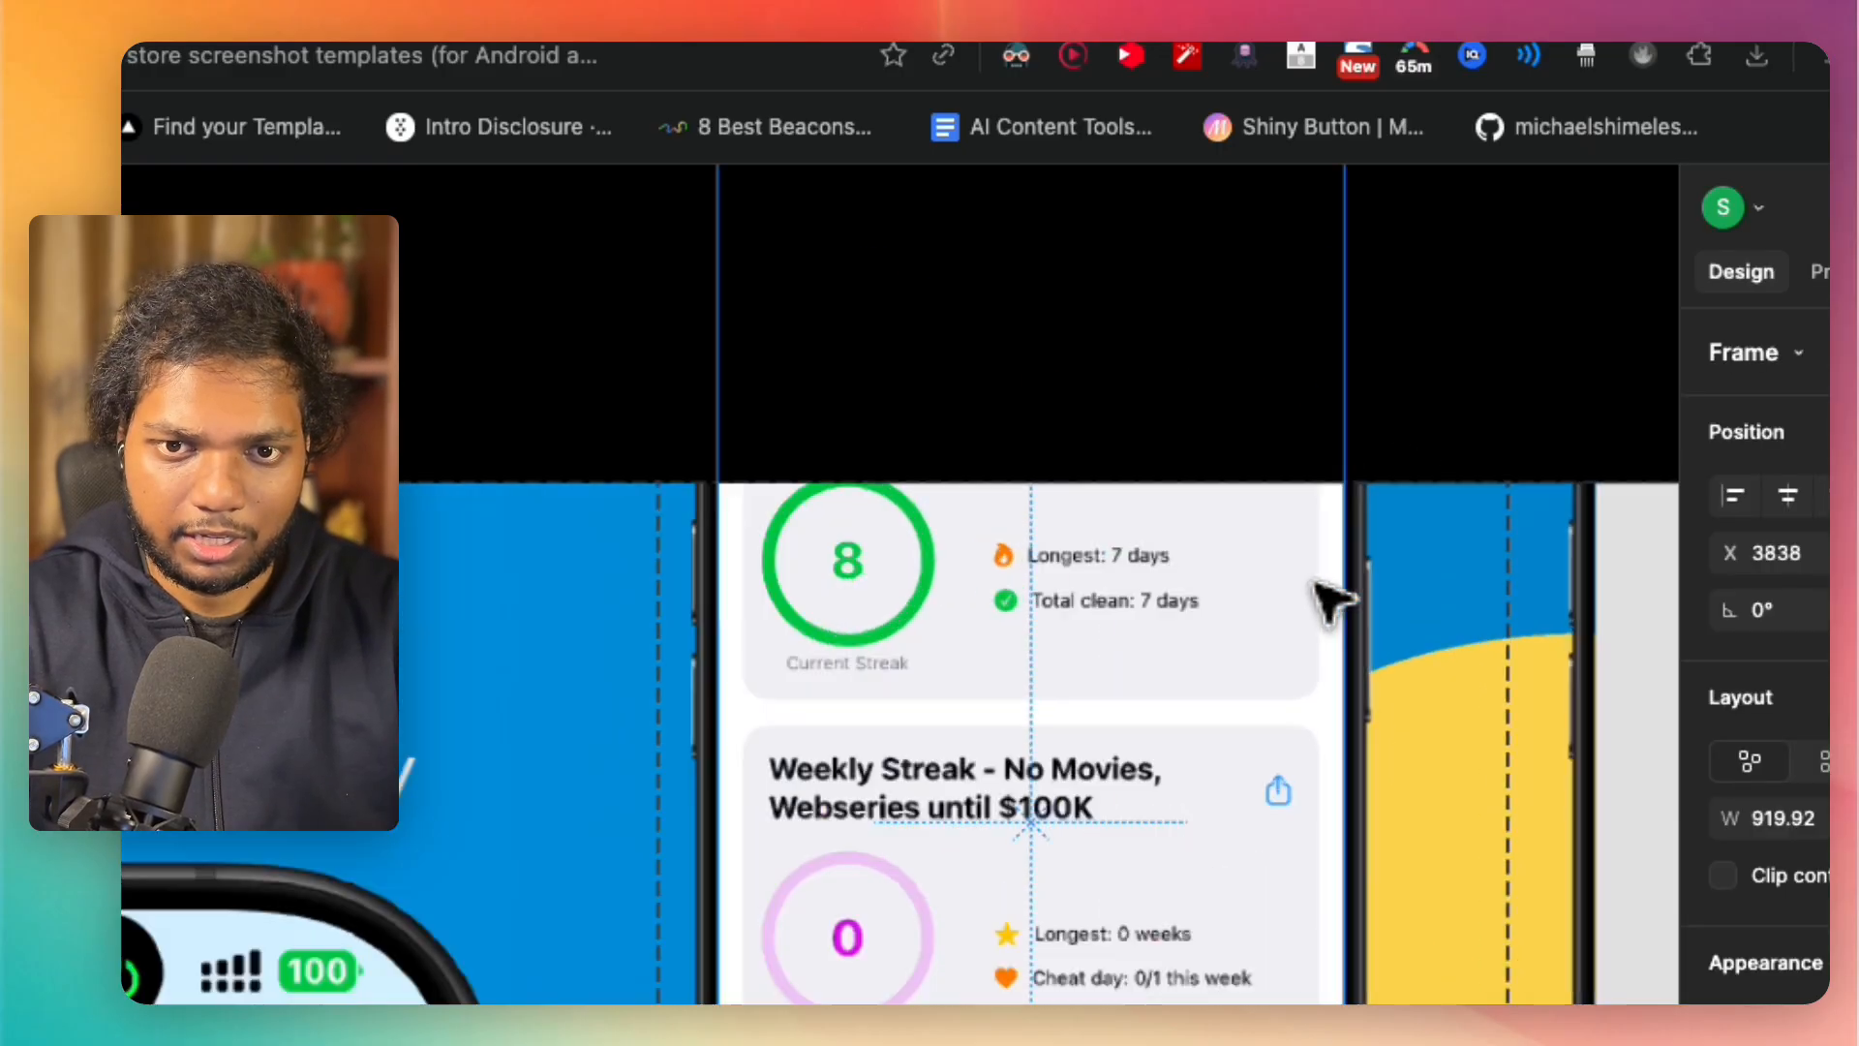
click(1373, 477)
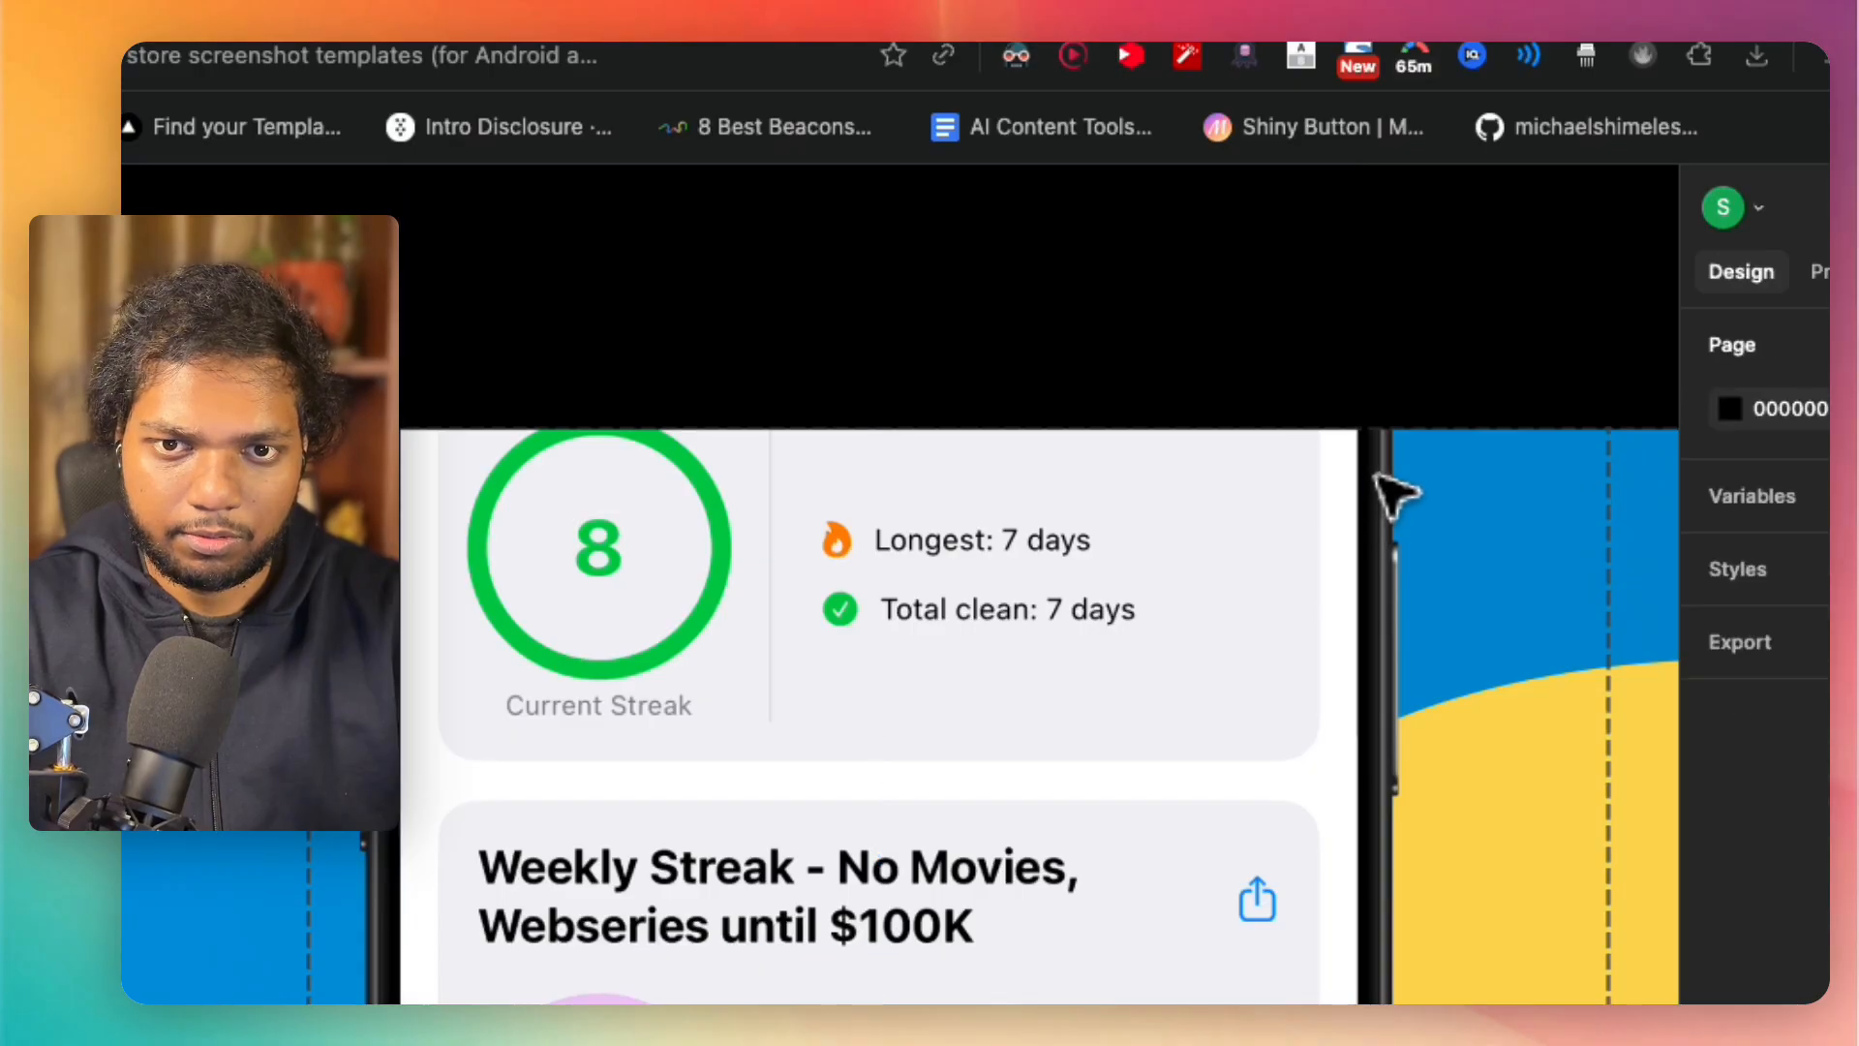
click(1176, 506)
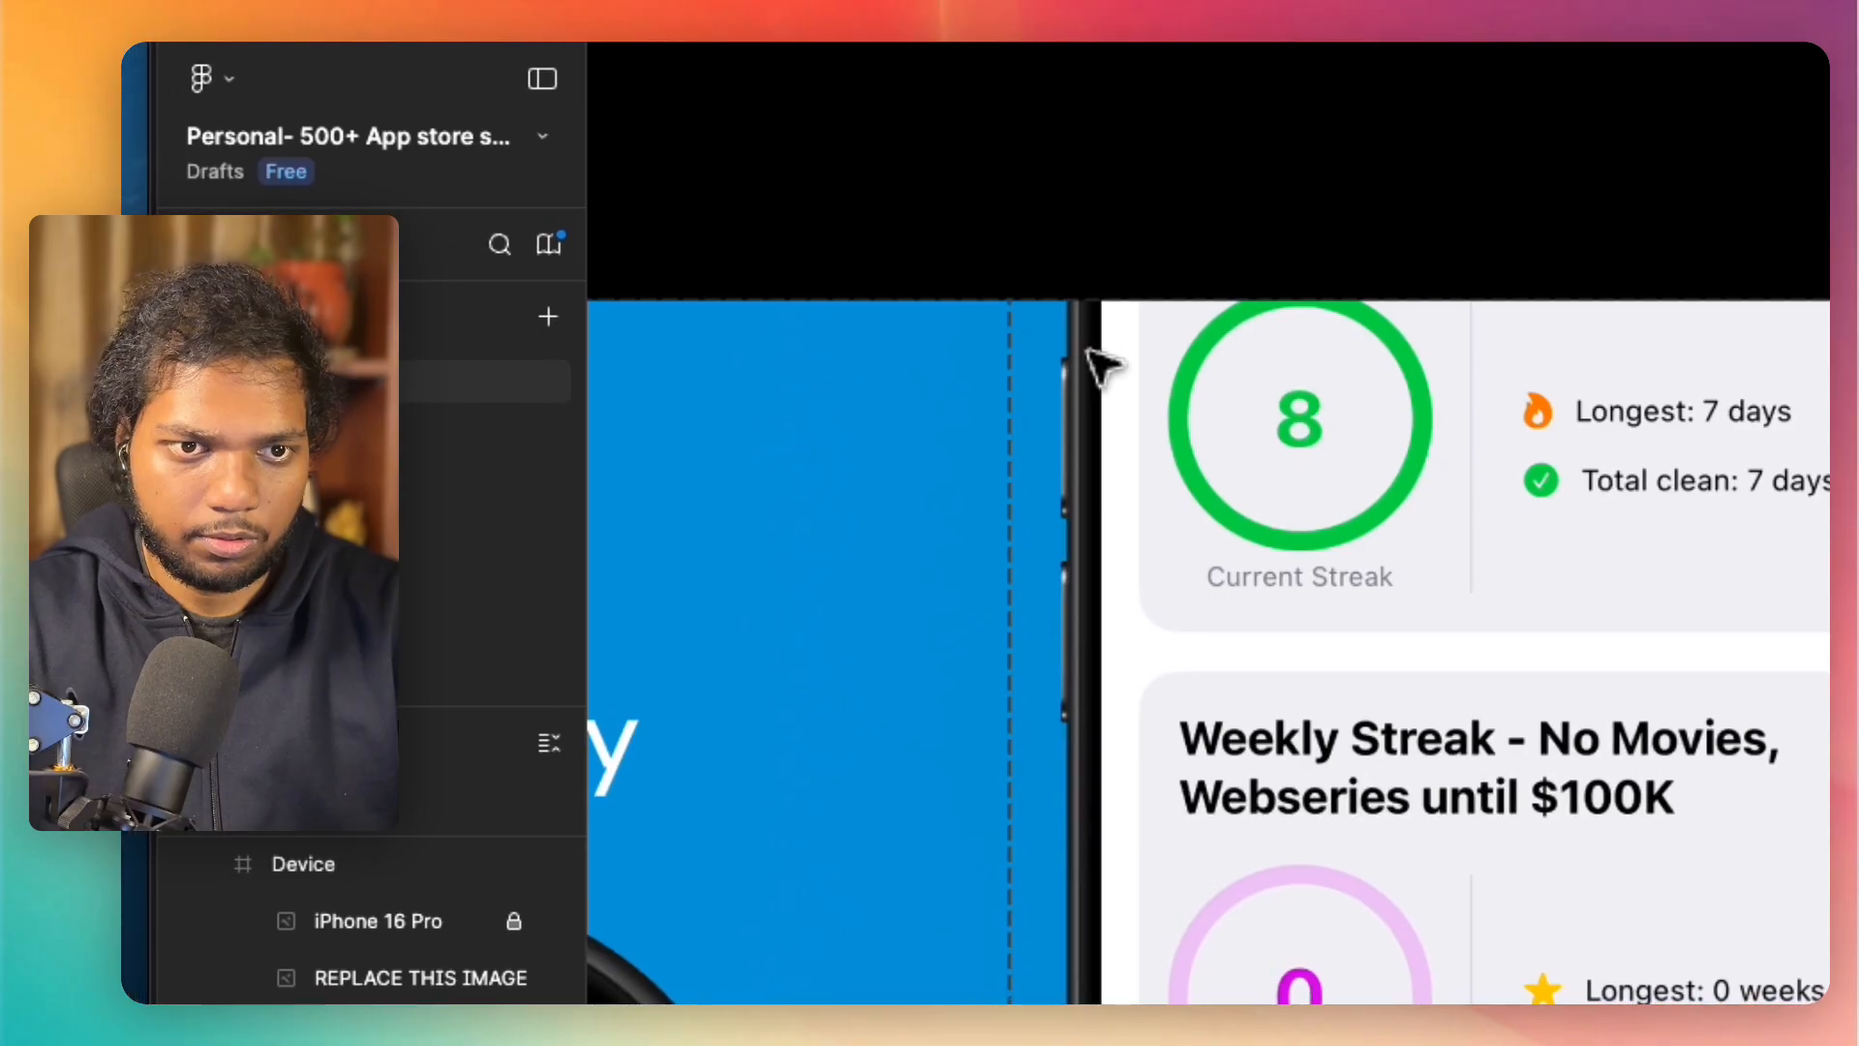
click(1097, 356)
scroll(372, 966, up, 1)
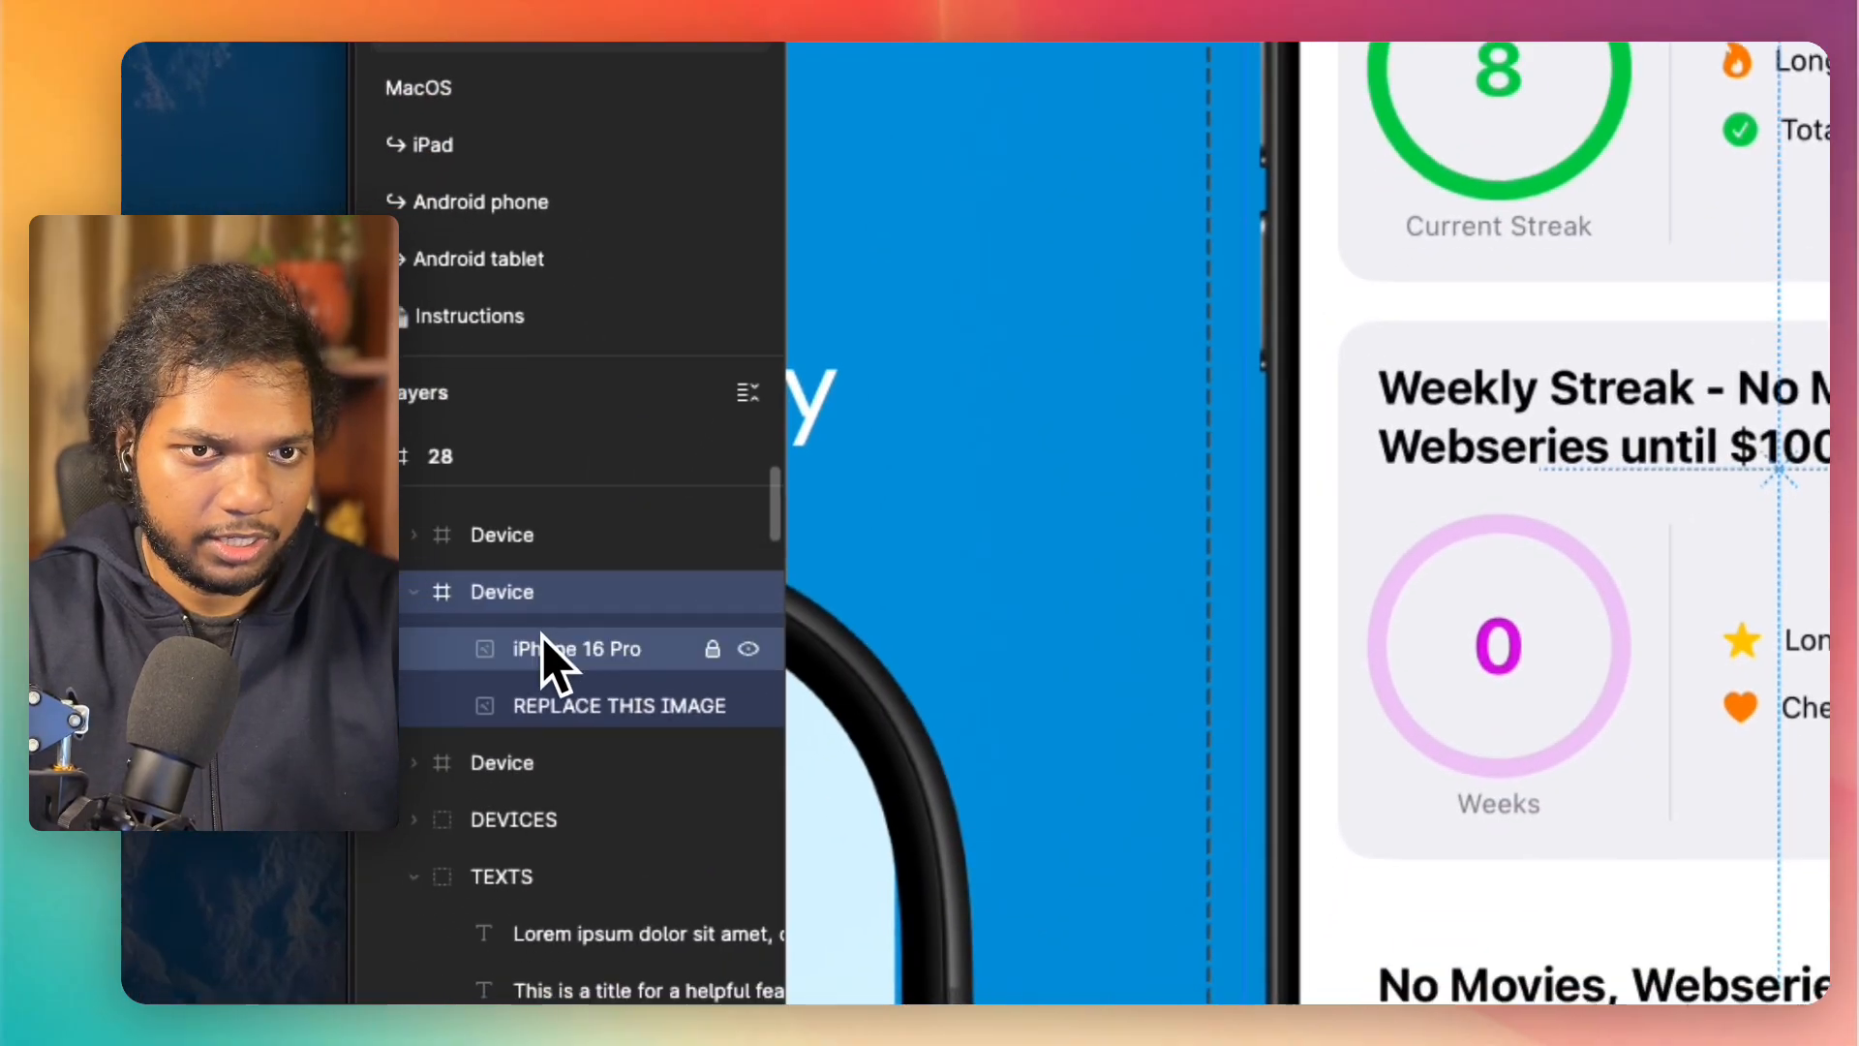
click(349, 1000)
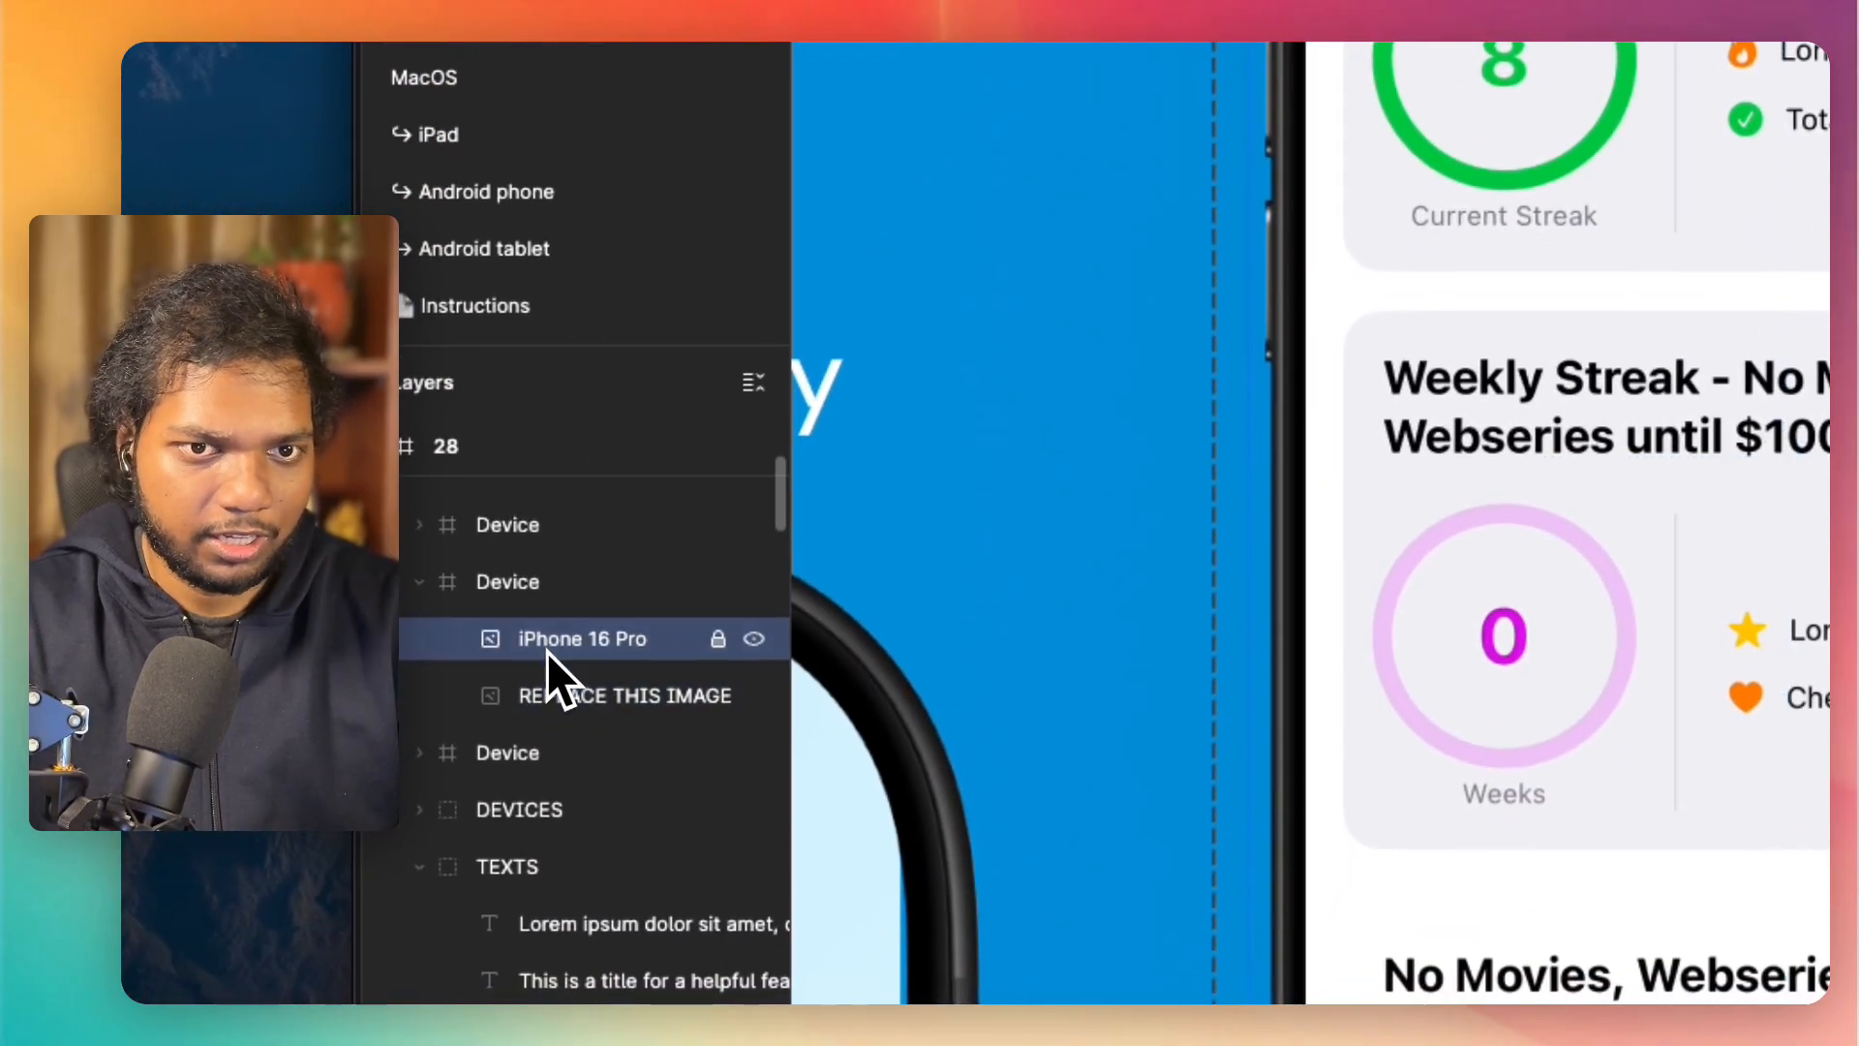
shift+click(596, 680)
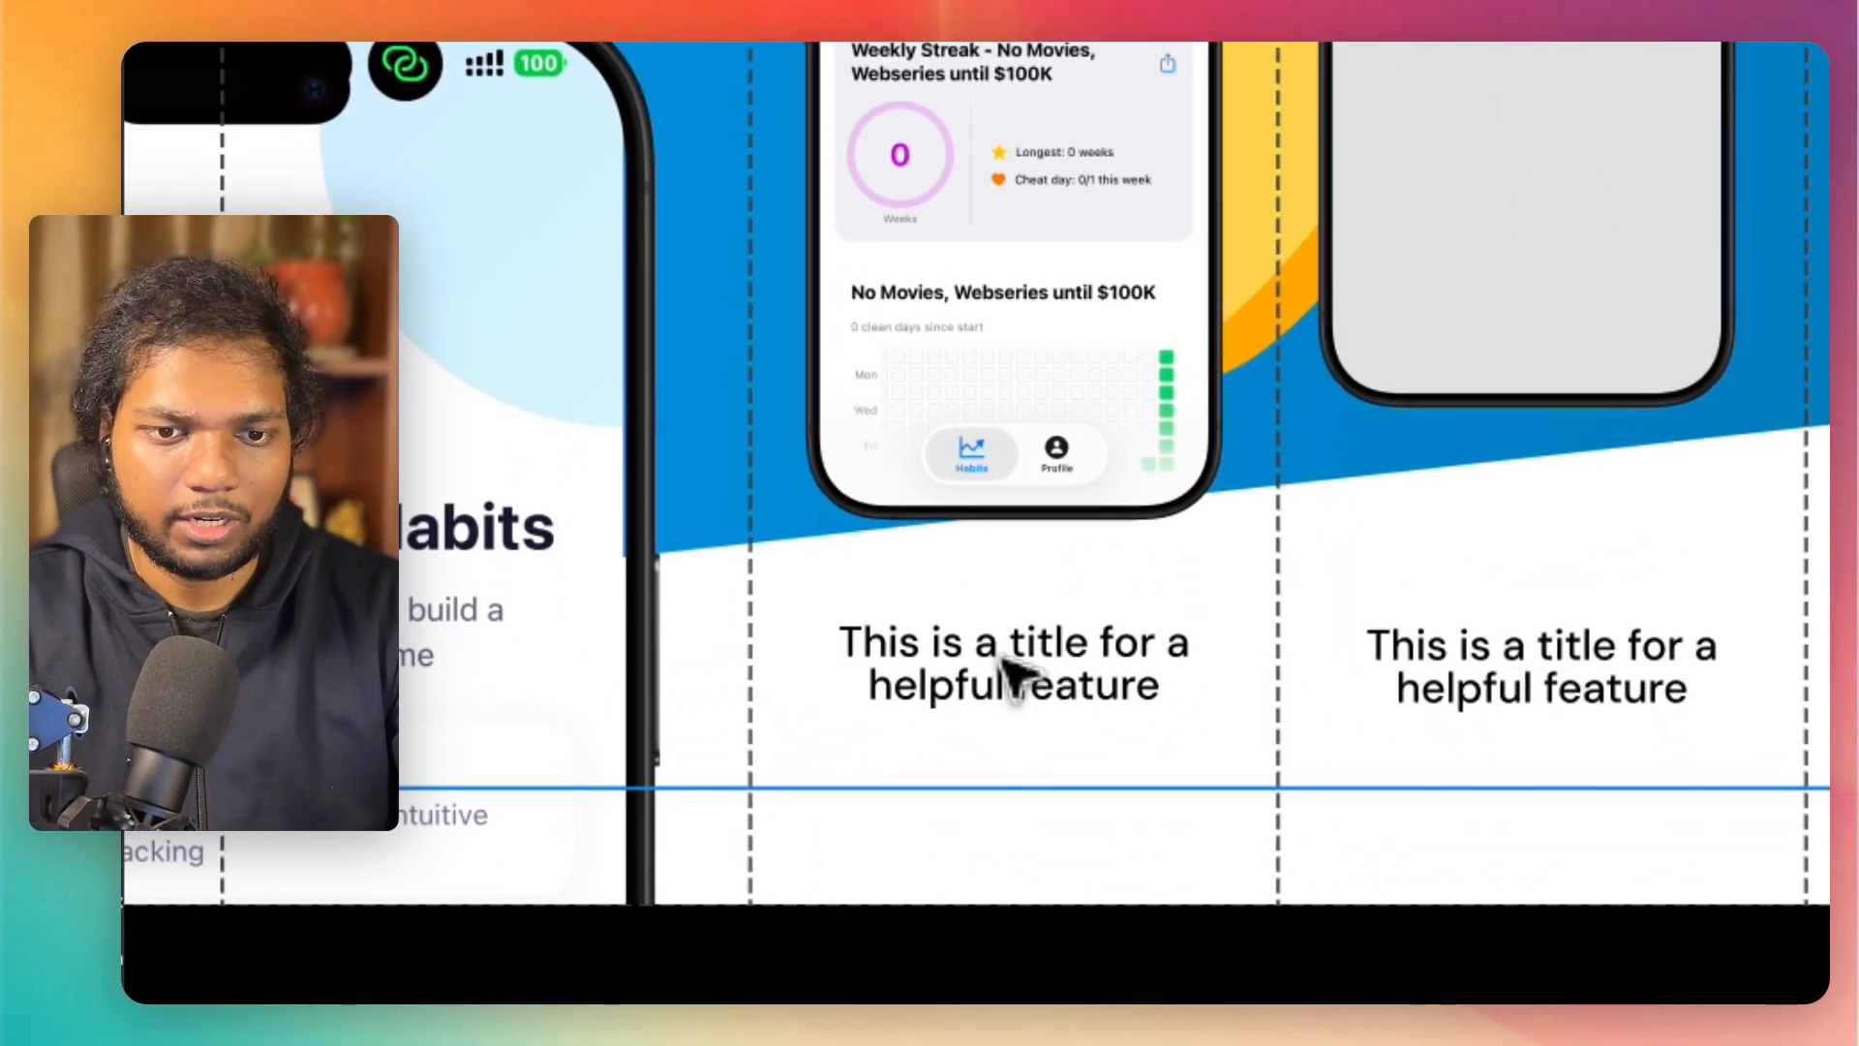
Step: Replace the fourth panel's title with "Maintain Streak by not performing Bad Habits", broken after "Maintain", "Streak", "not" and "performing"
click(1004, 663)
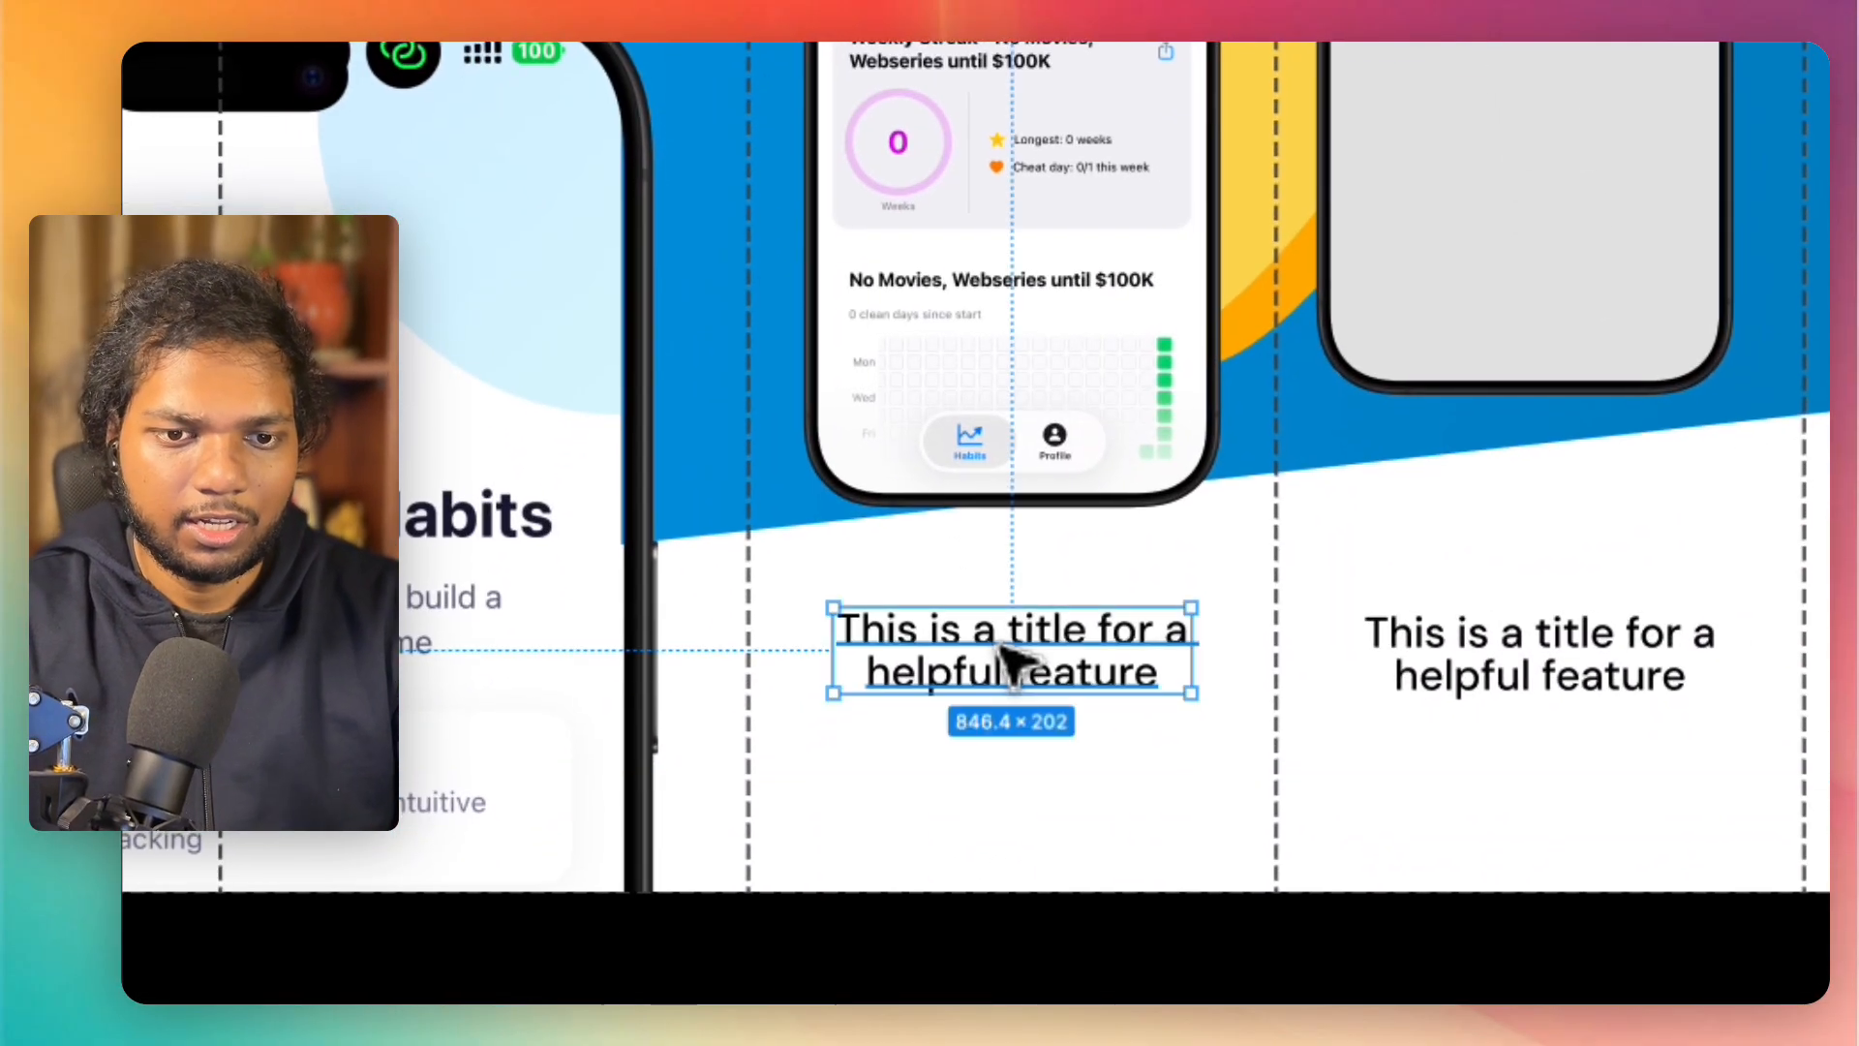
double_click(1004, 664)
text(Maintain)
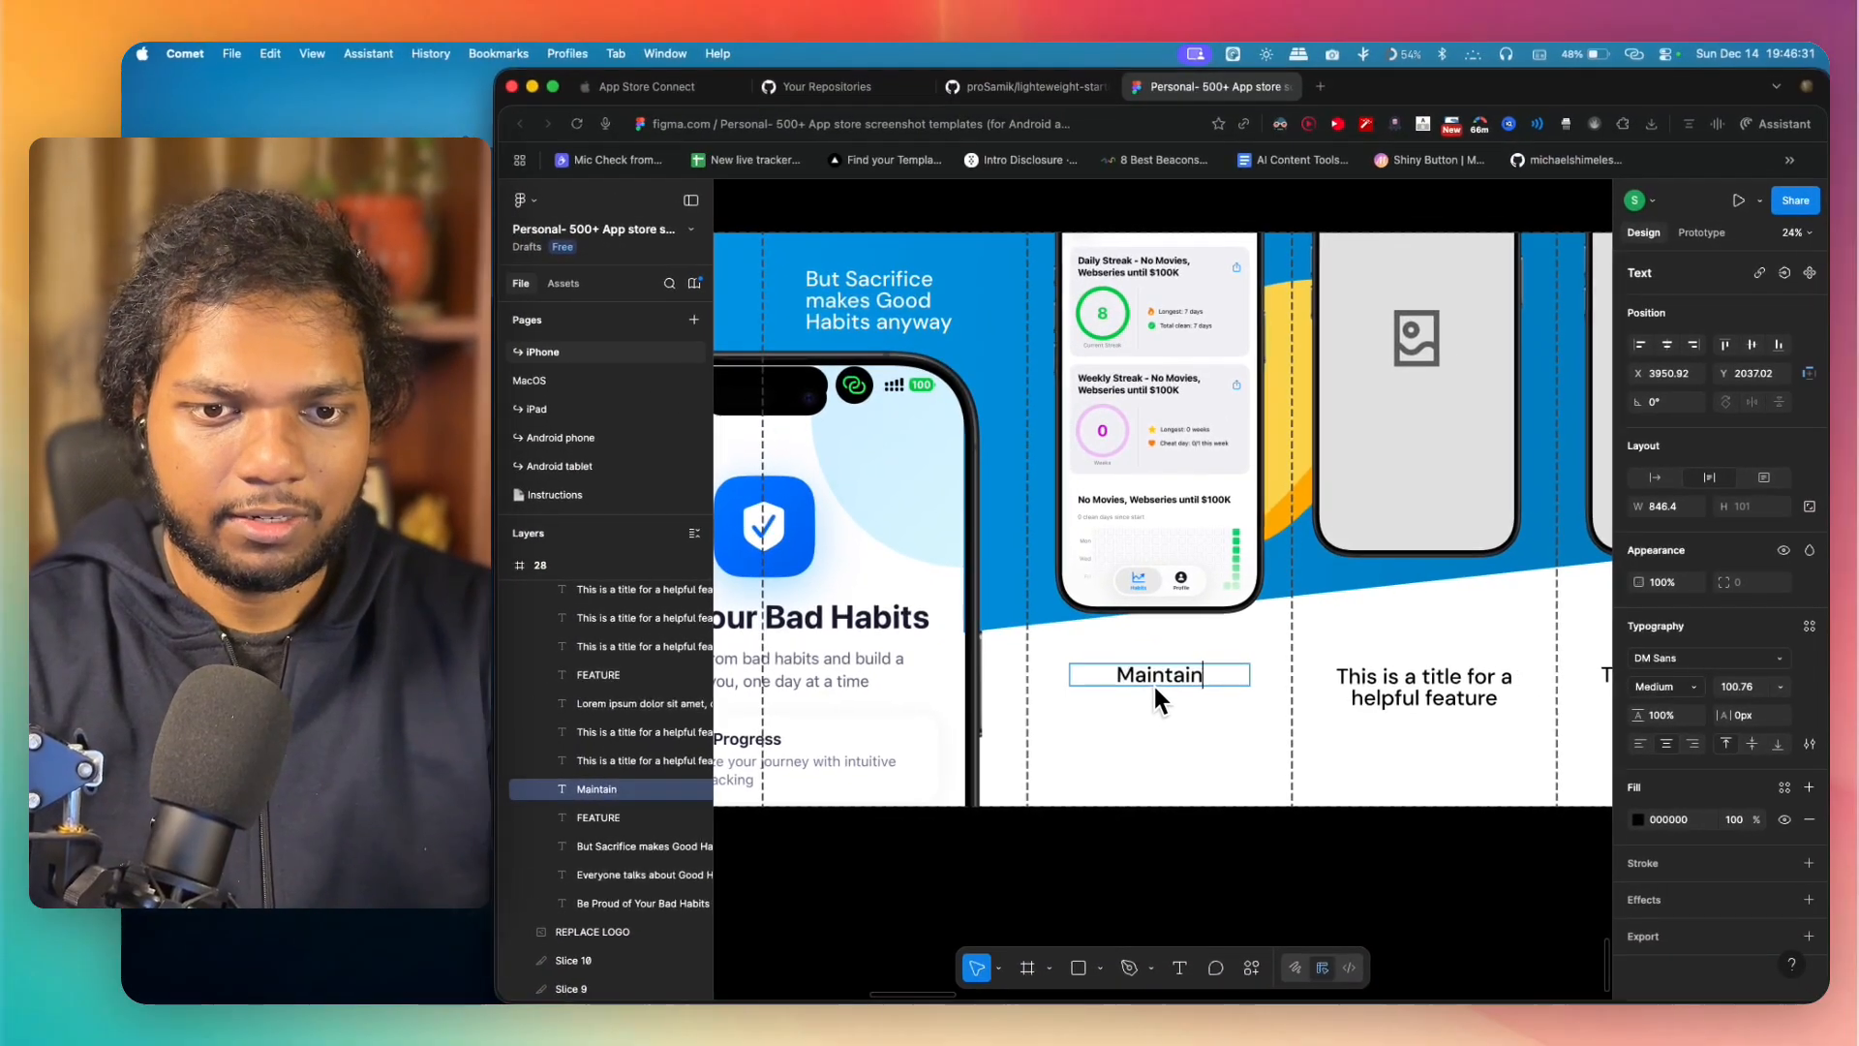
key(Return)
text(Streak)
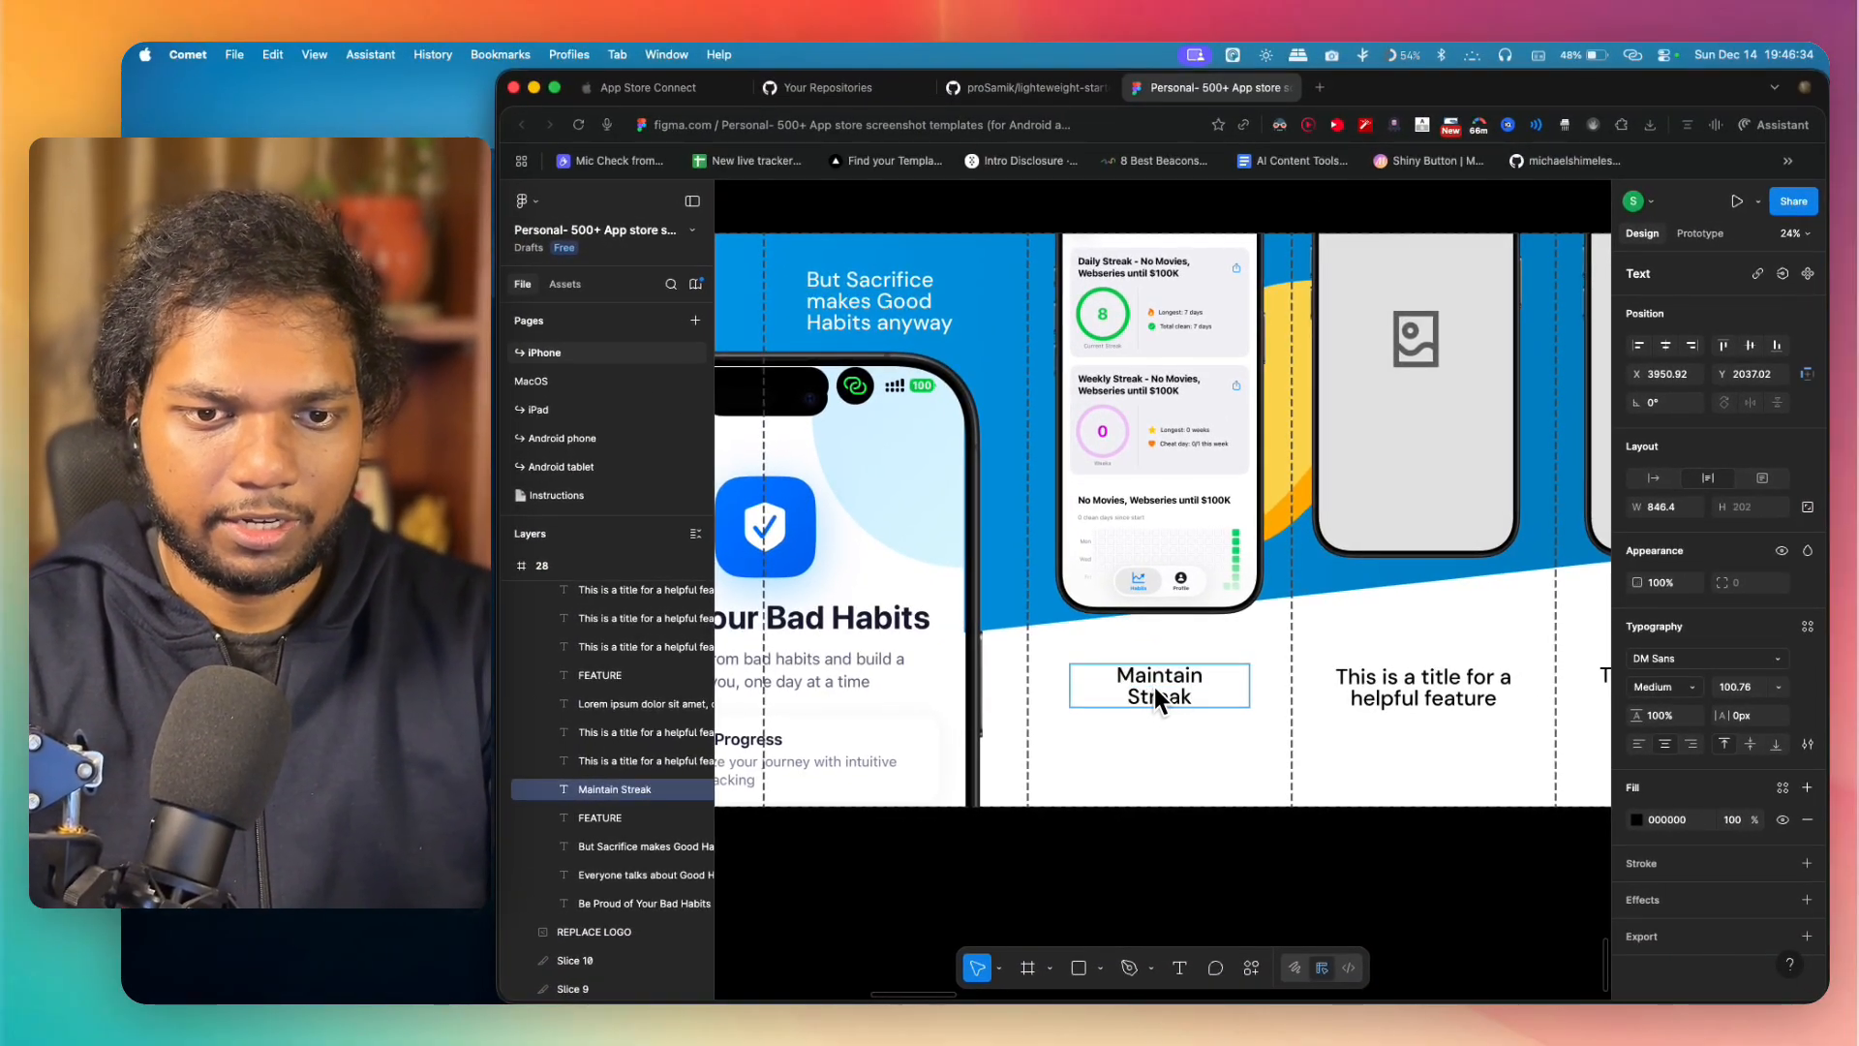
key(Return)
text(by not performing B)
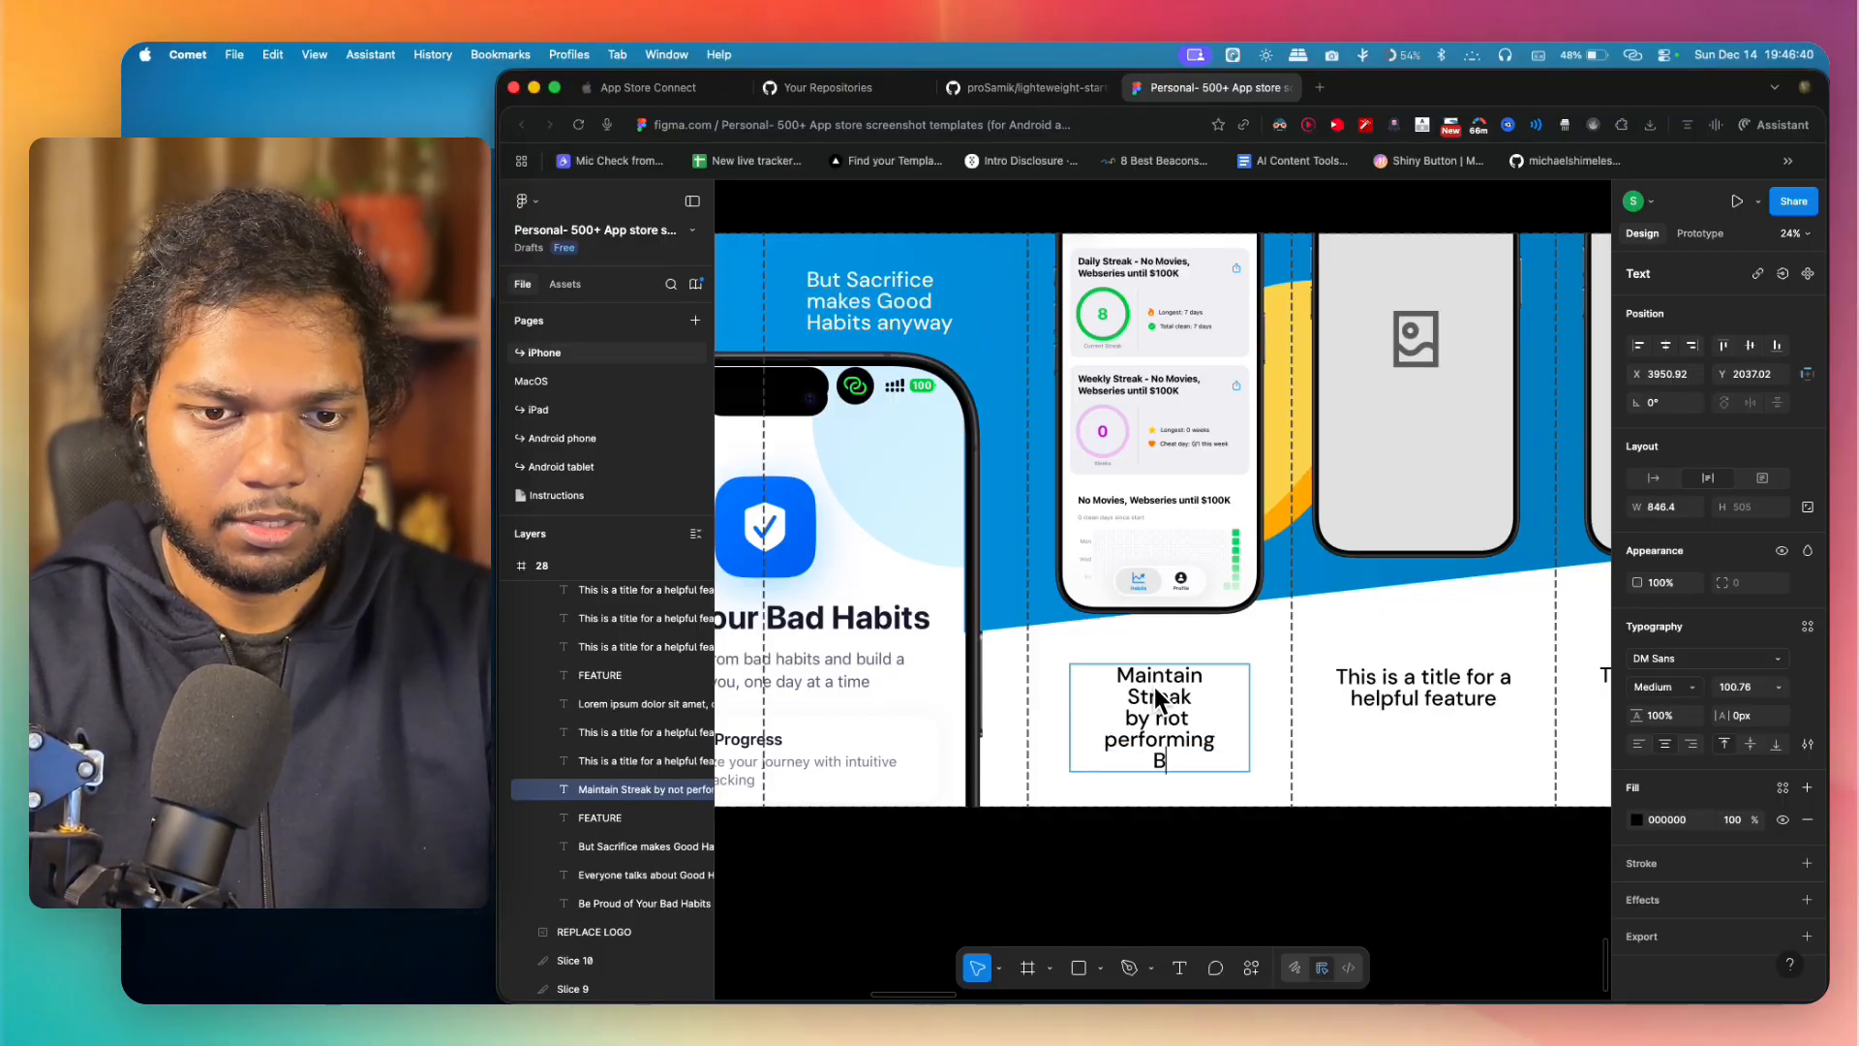
text(s)
key(Escape)
click(1080, 931)
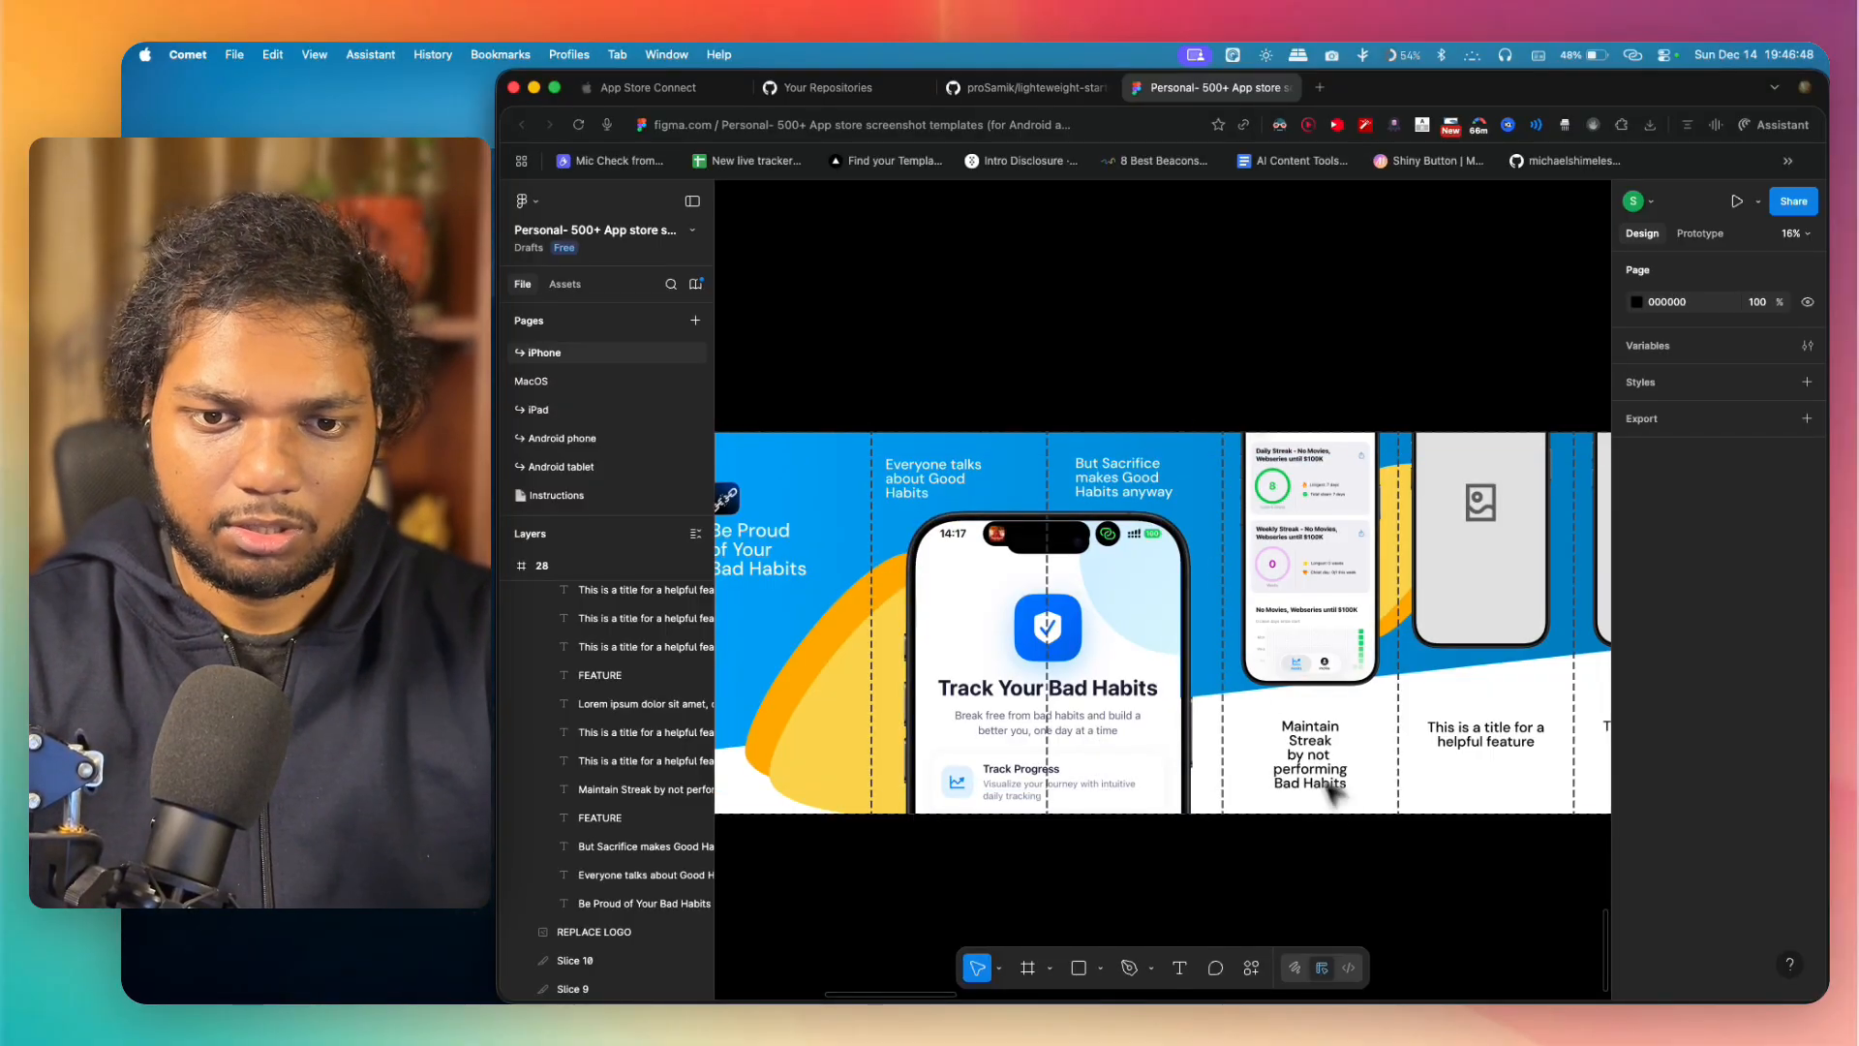
Step: Replace the fifth panel's title with "App Widgets which makes you proud", starting new lines after "Widgets" and "makes"
scroll(1365, 839, right, 2)
scroll(1333, 839, left, 5)
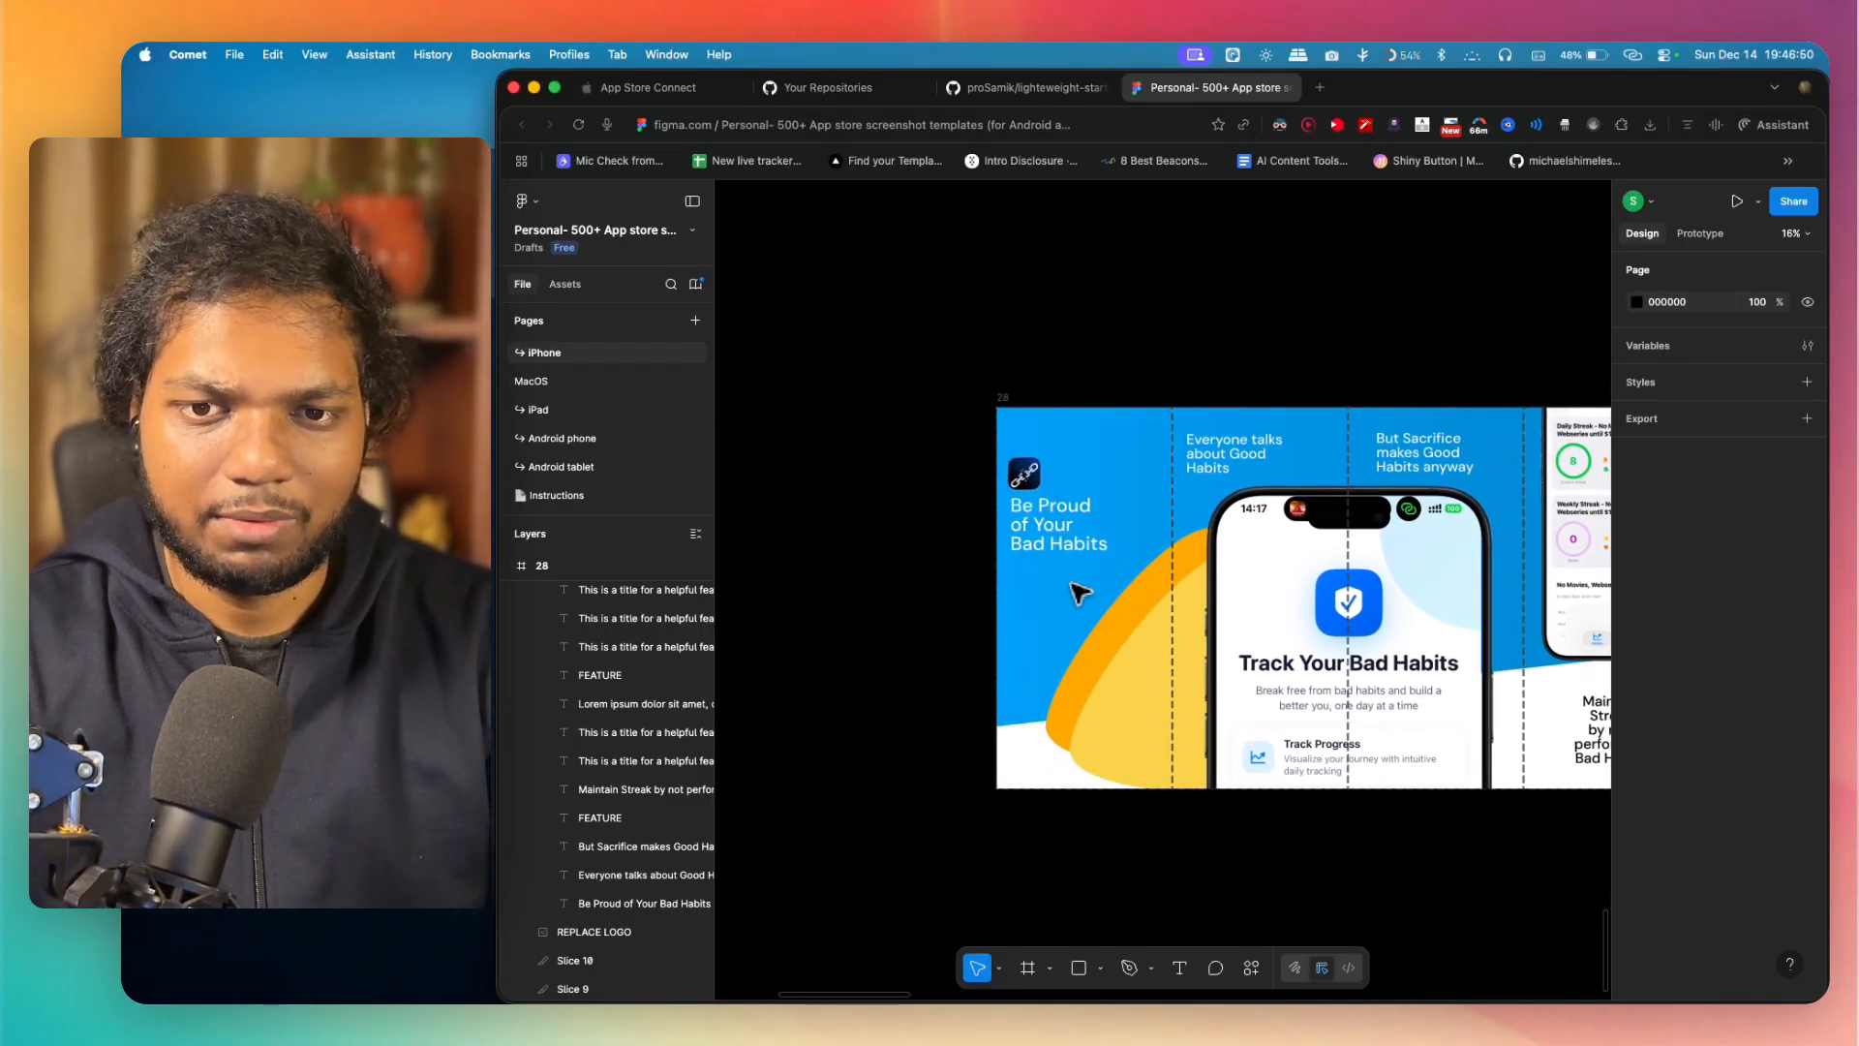
scroll(1078, 592, right, 2)
scroll(1344, 614, right, 5)
scroll(1344, 614, down, 1)
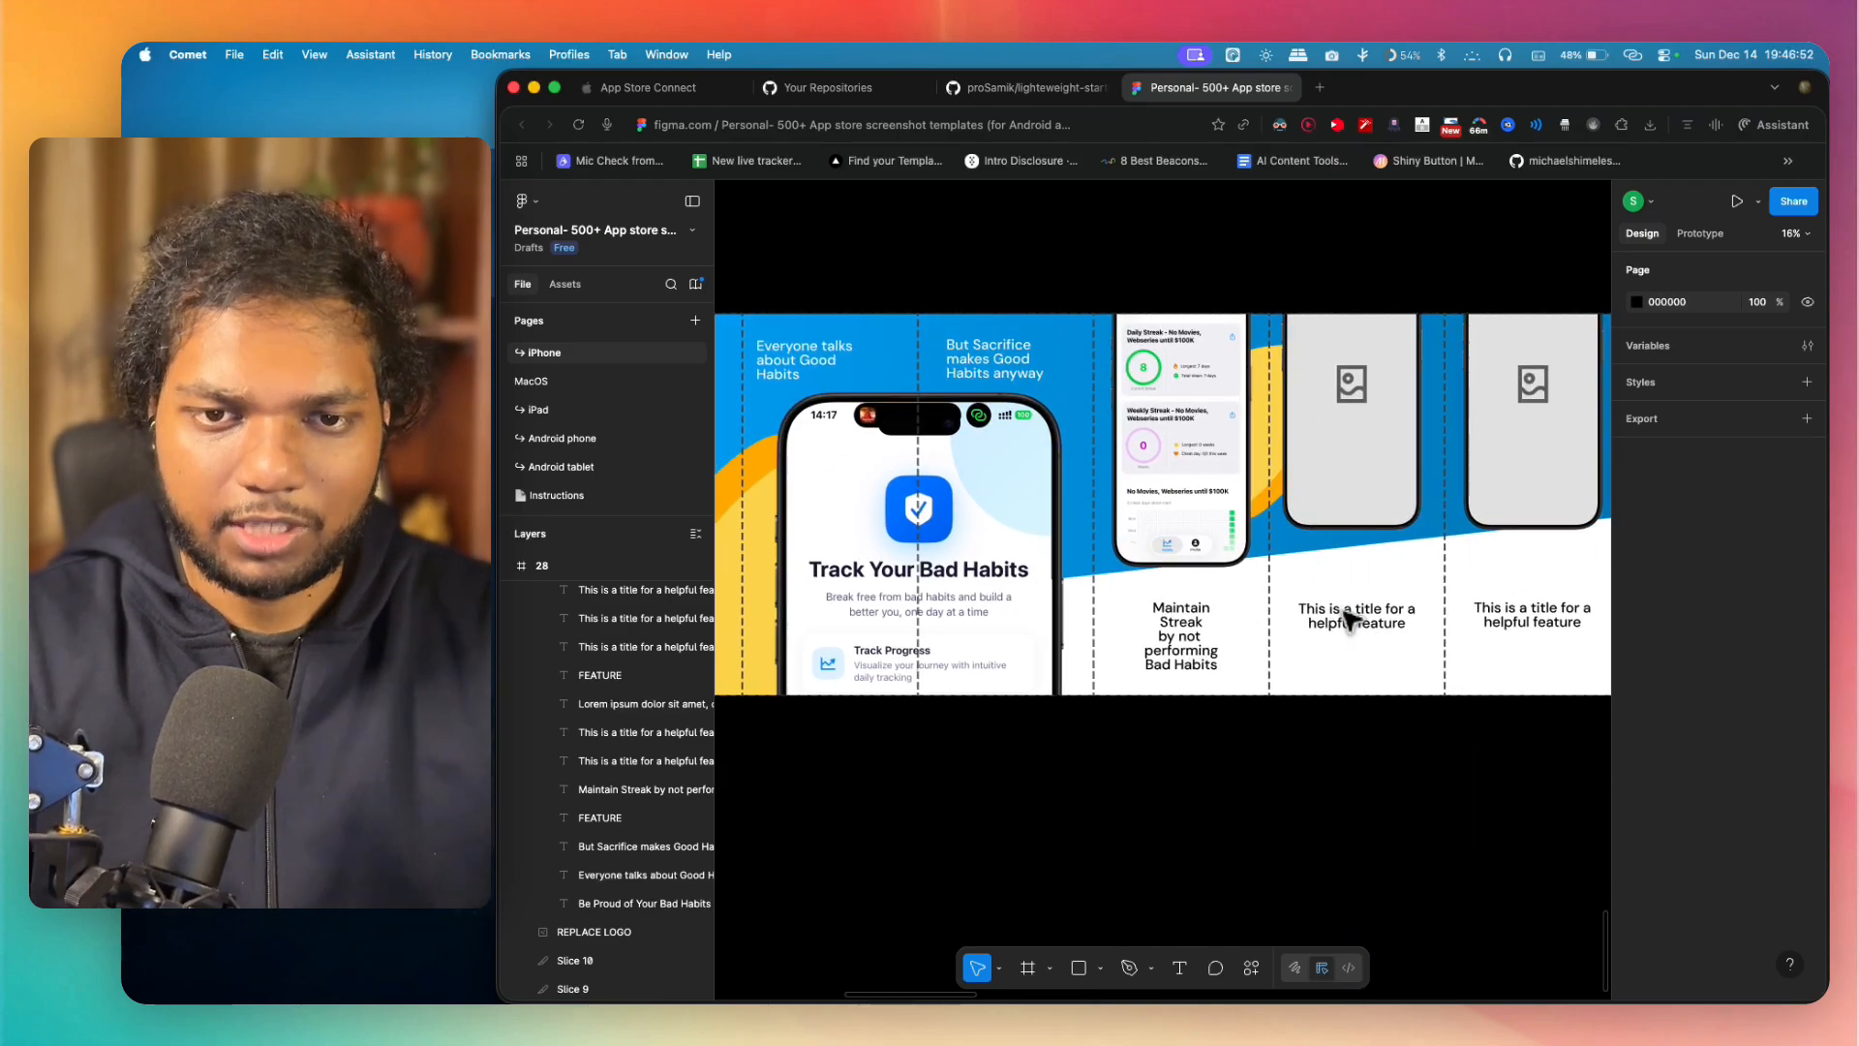
double_click(1381, 618)
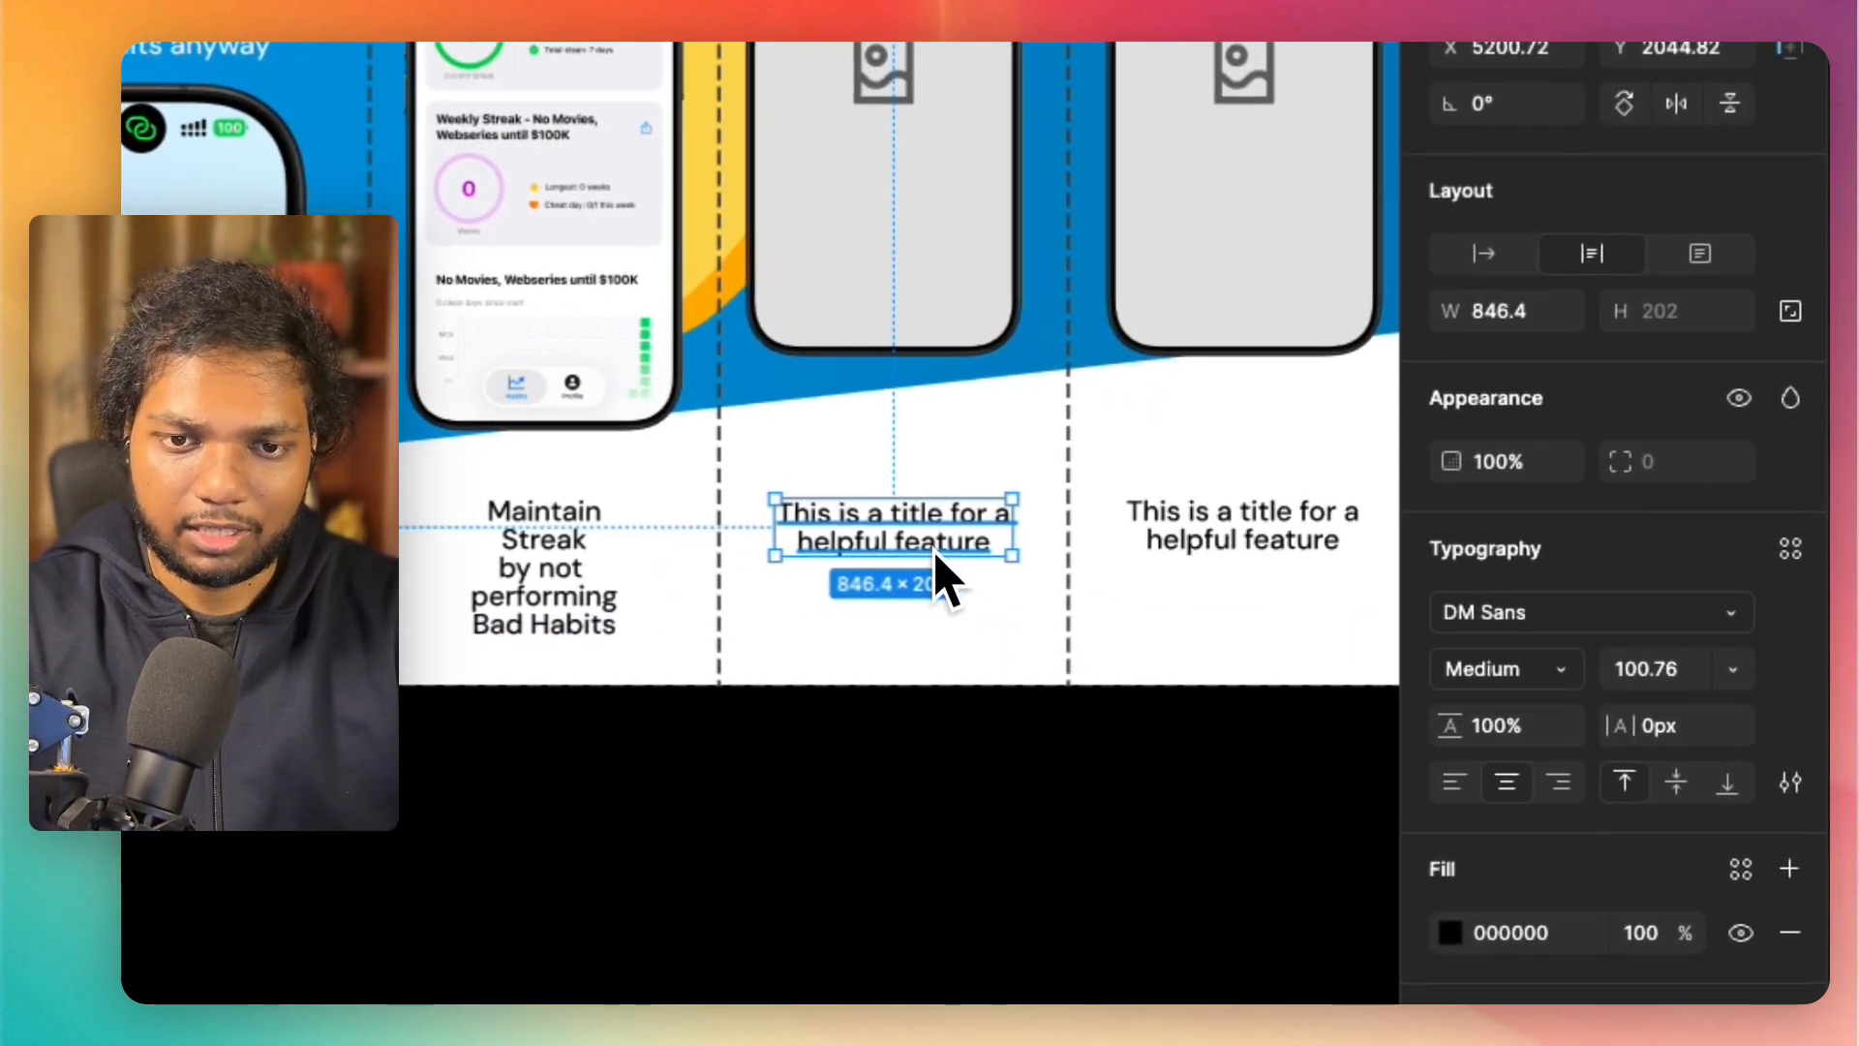
double_click(933, 570)
text(App Wi)
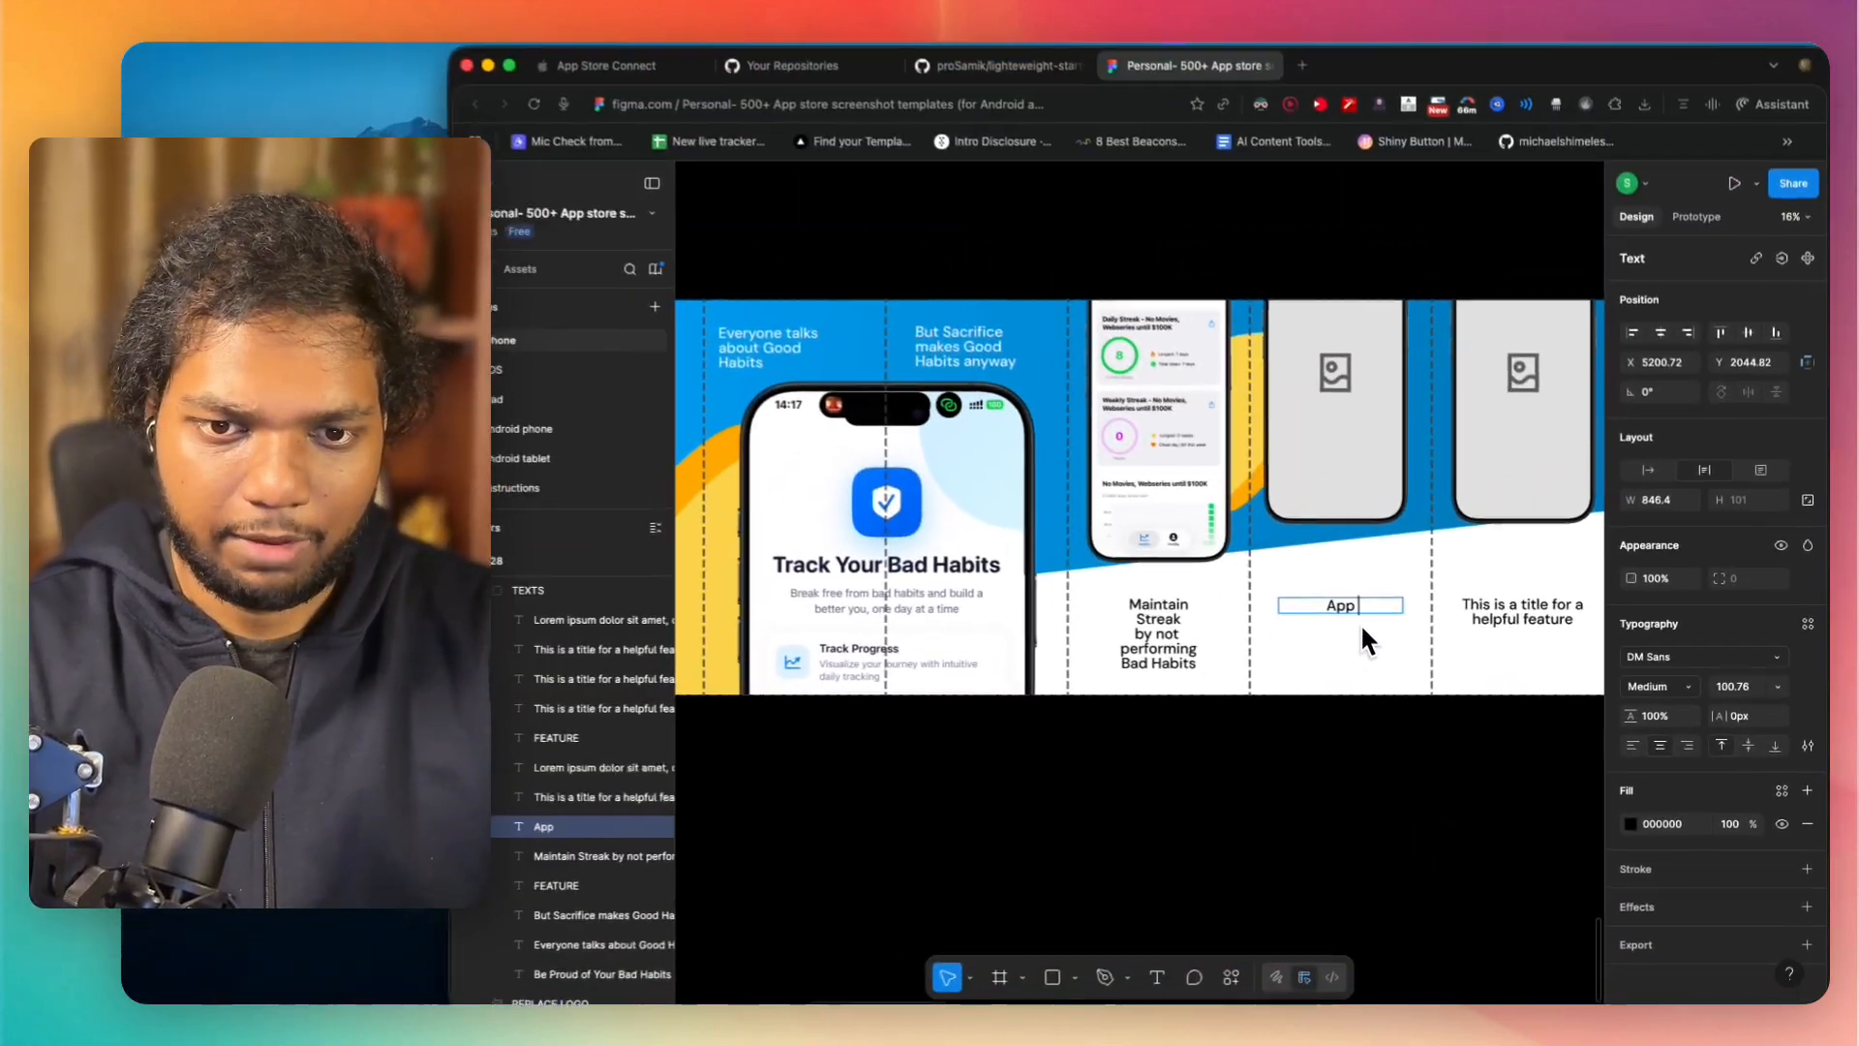
text(dge)
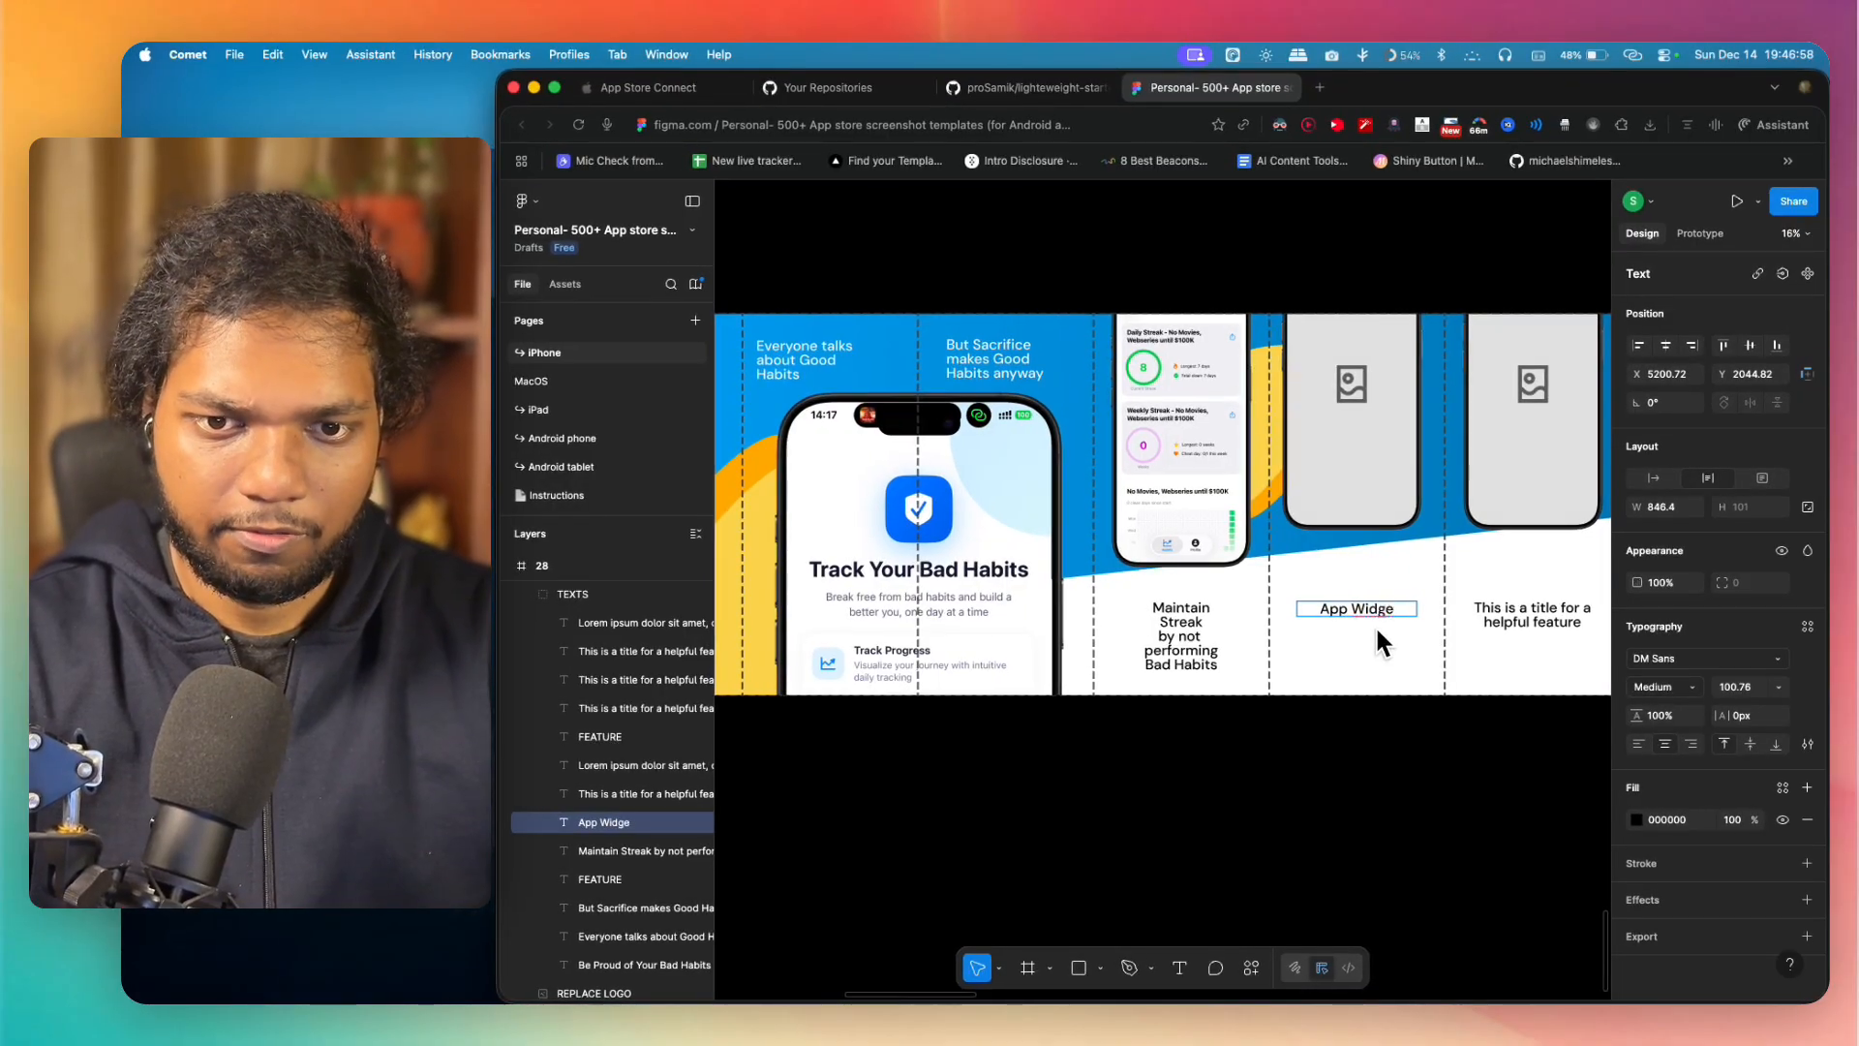
text(ts)
key(Return)
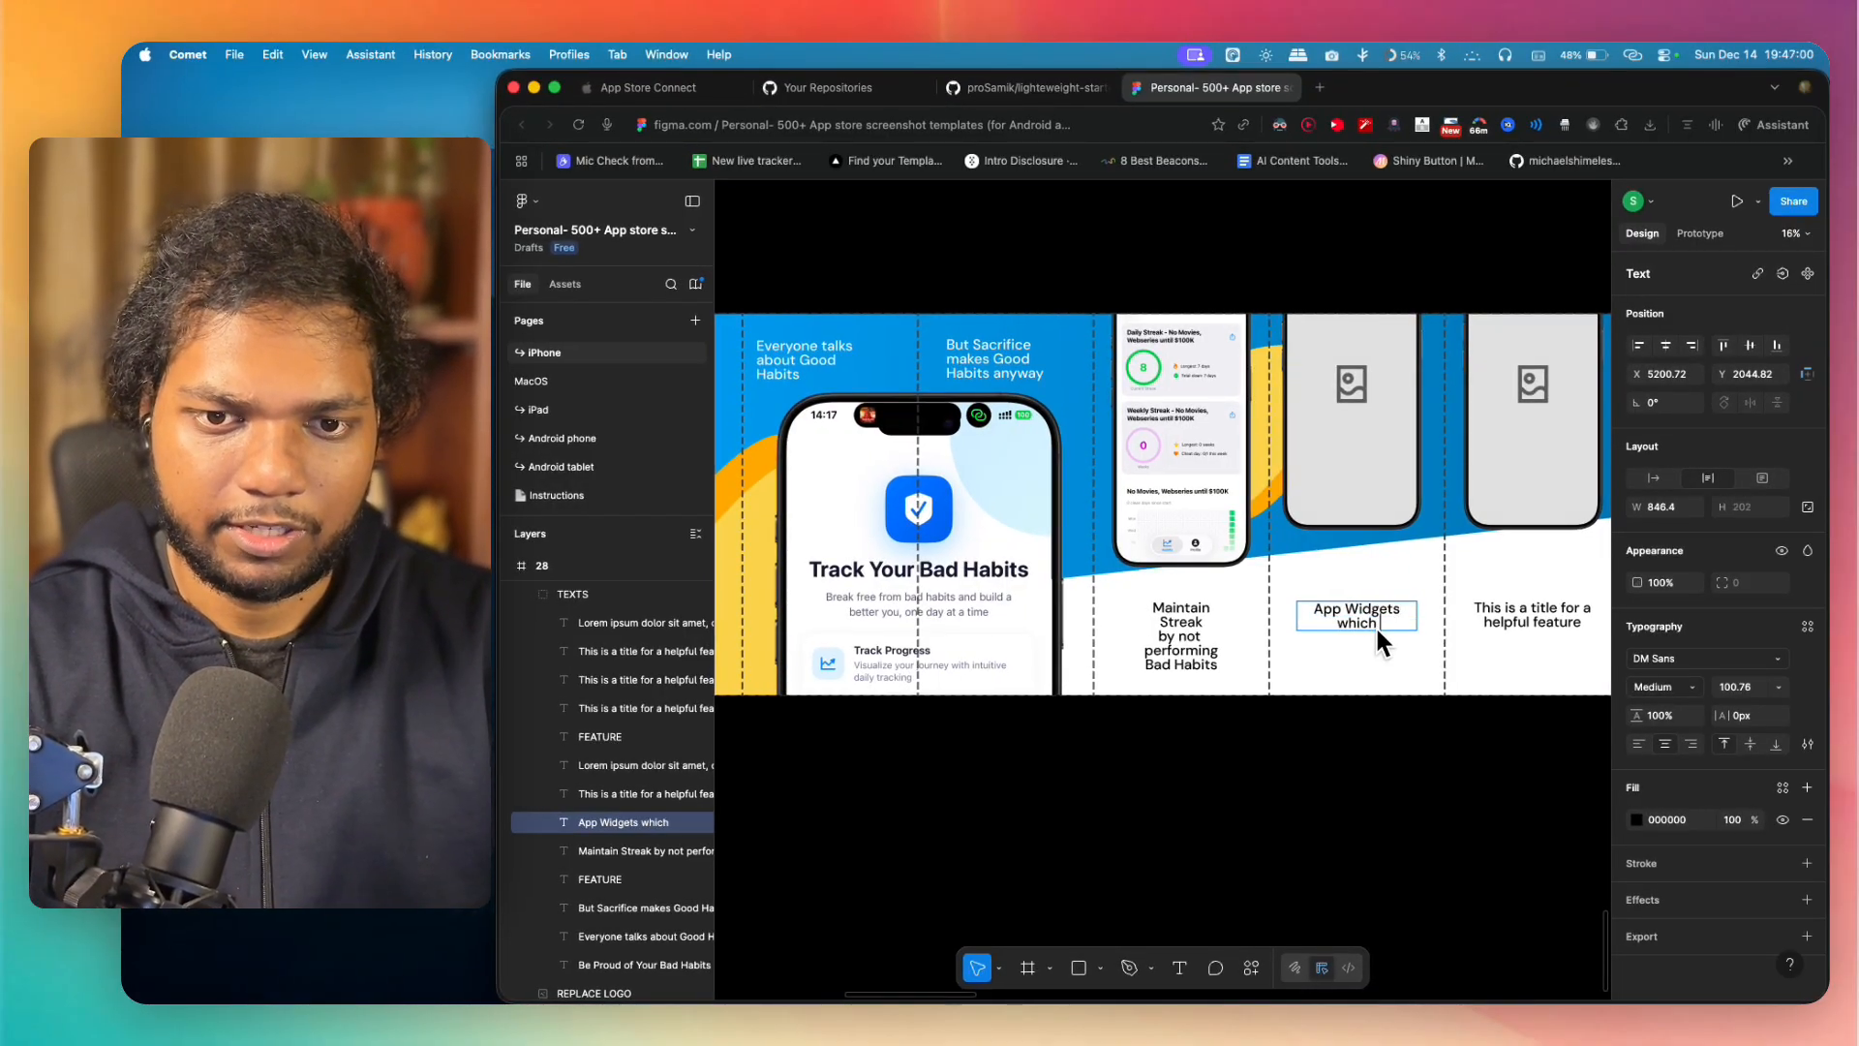
text(which makes)
key(Return)
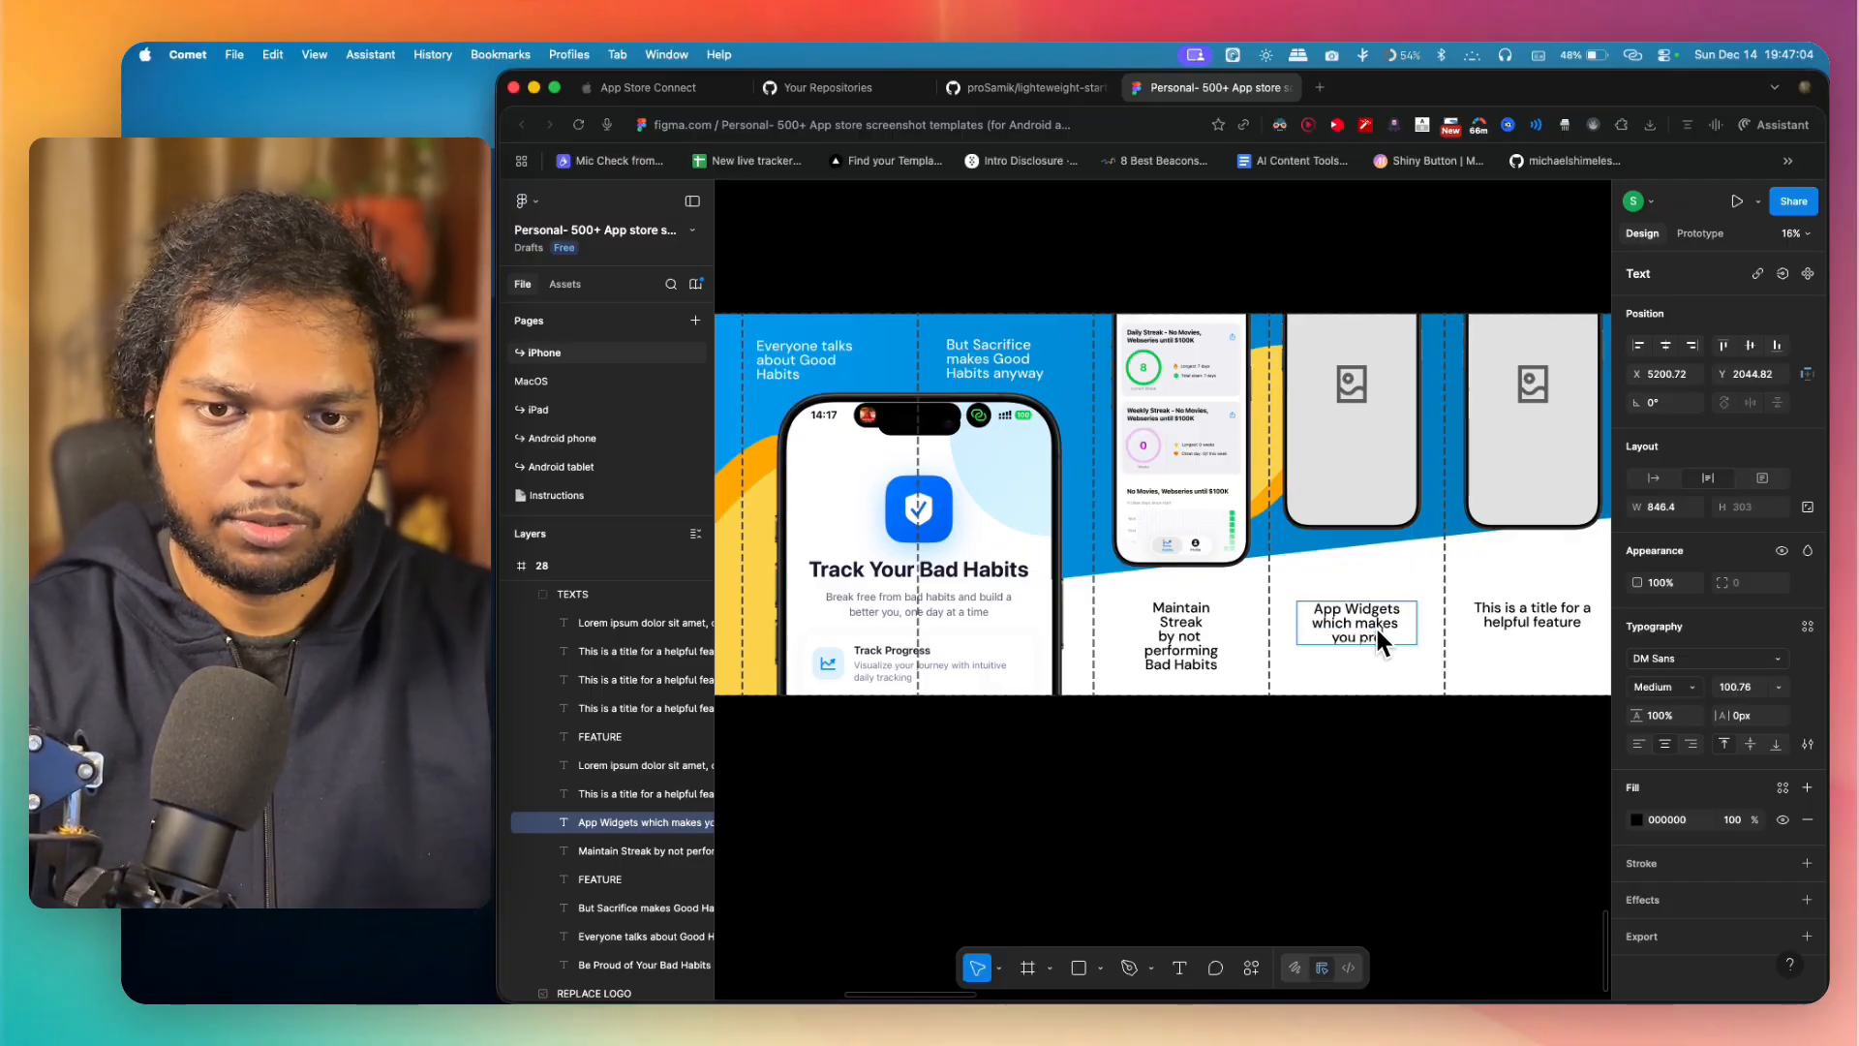
text(you proud)
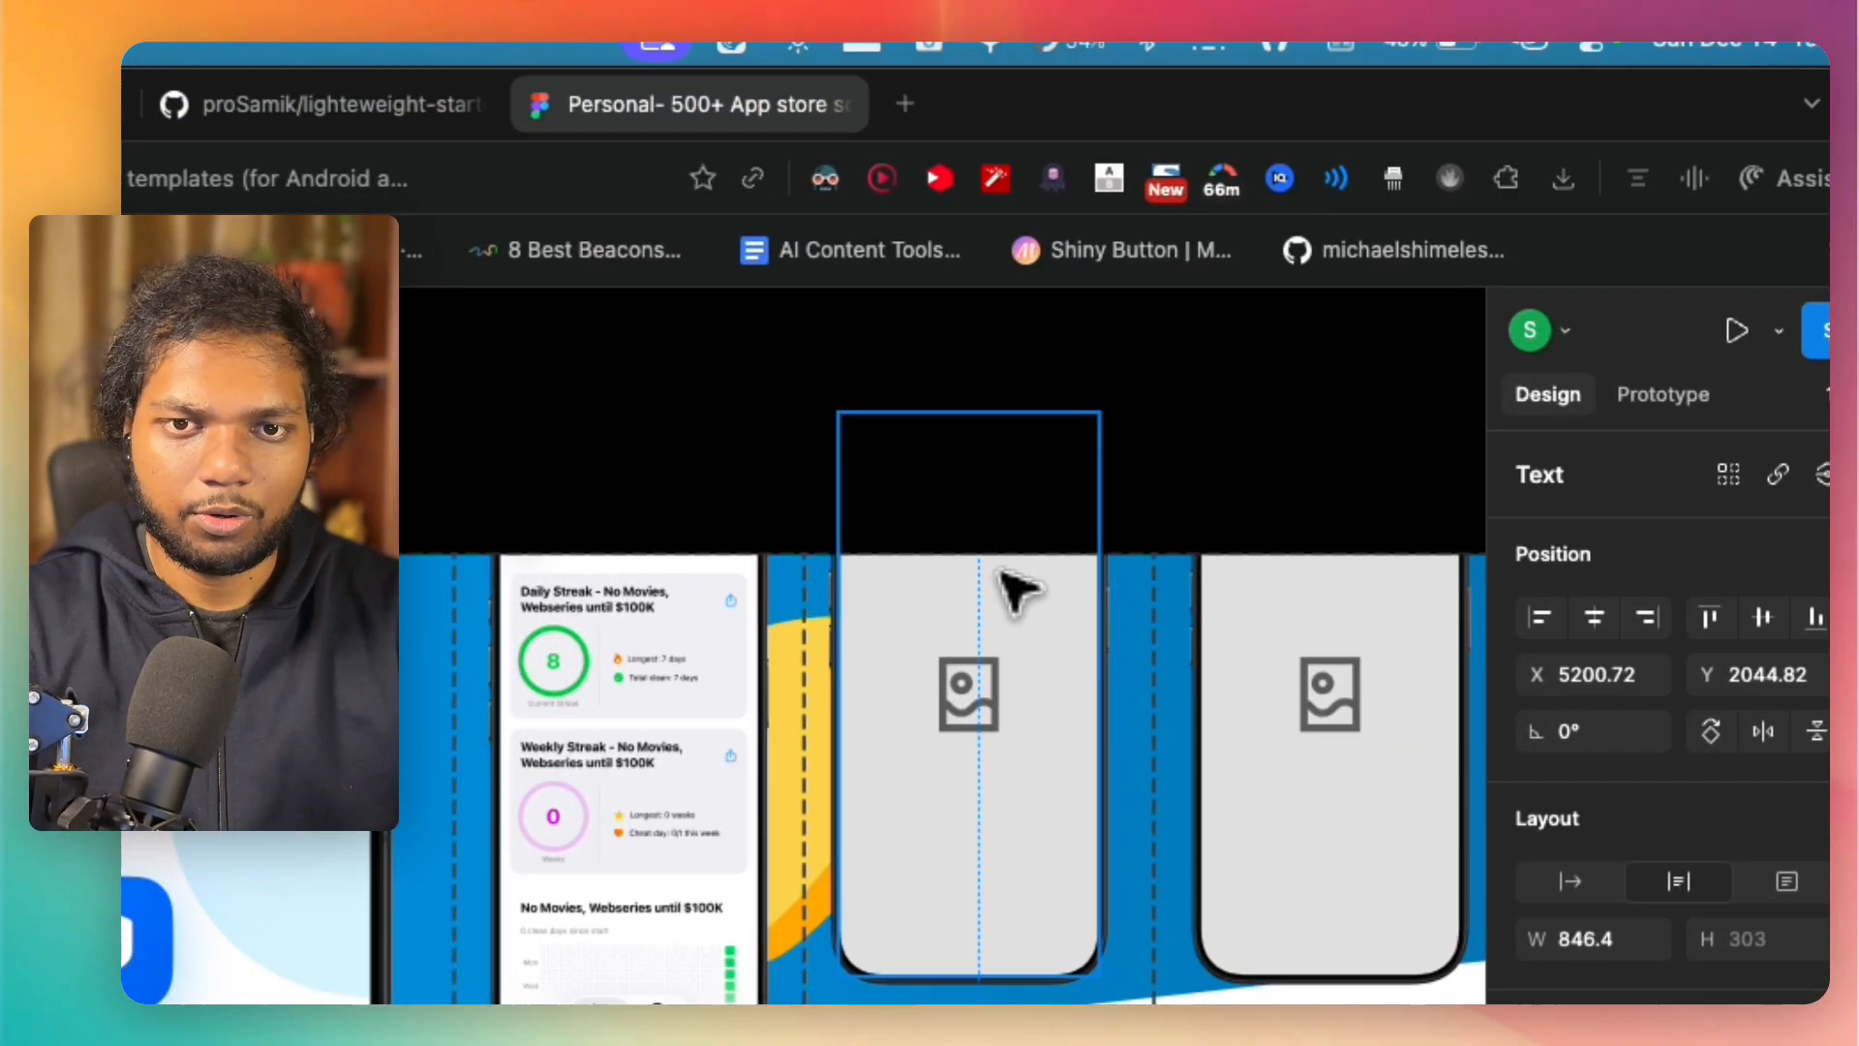
Step: Delete the fifth panel's phone placeholder and place the "No Sugar" widget image above the "App Widgets" title
click(1371, 339)
key(Delete)
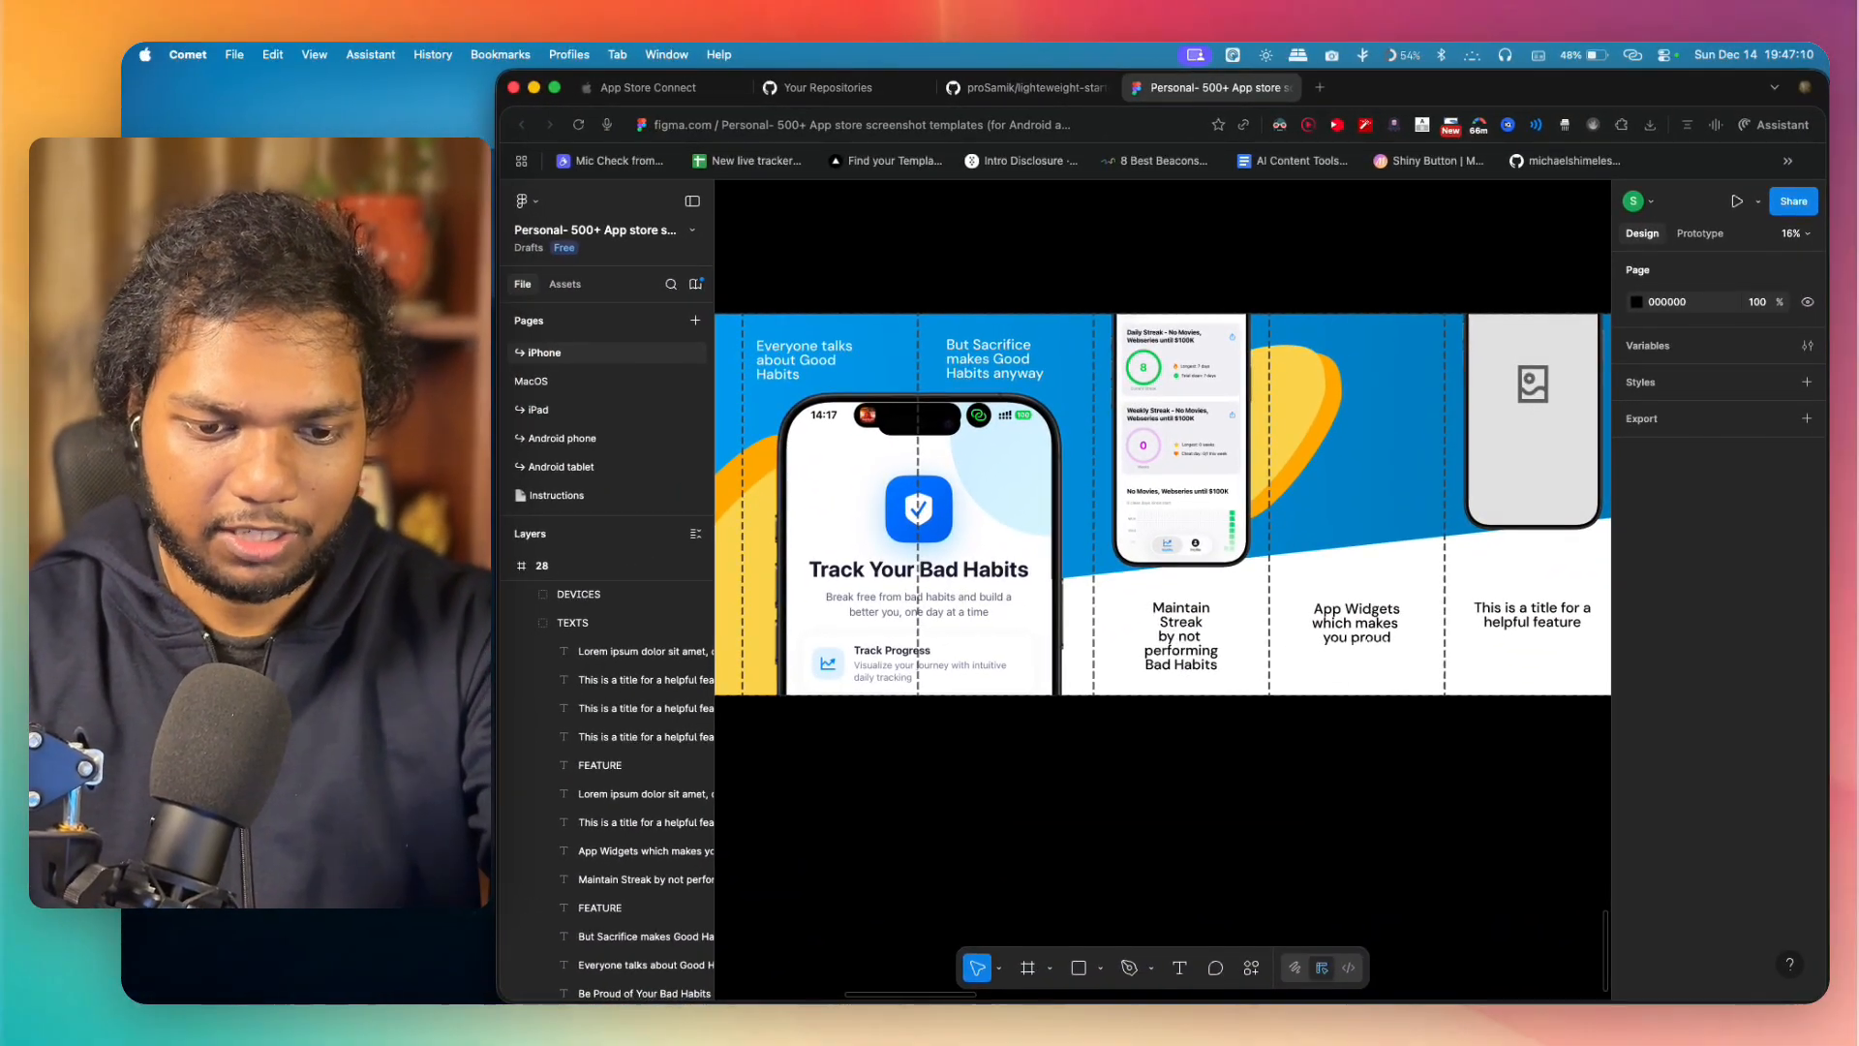
drag(1224, 668, 1381, 437)
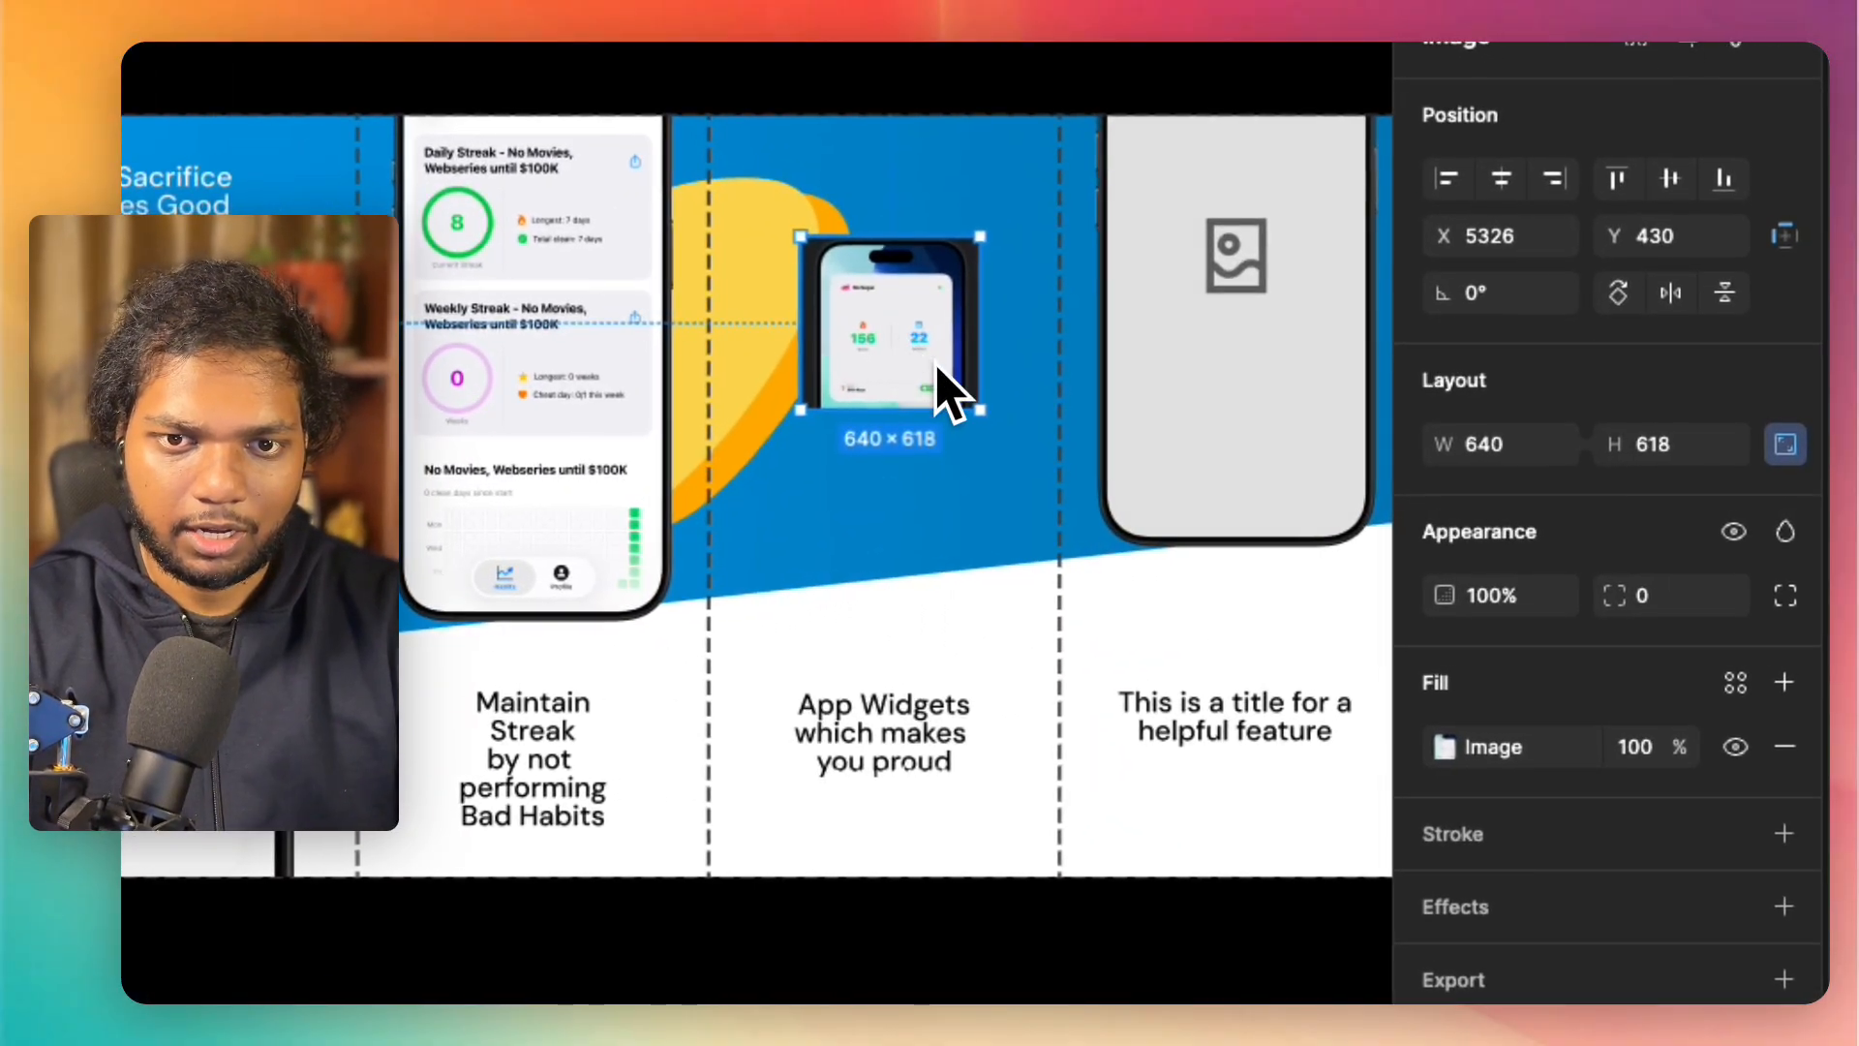
Step: Scale the widget image to about 1250 × 1207 so it spans the fifth panel, and position it near X 5001, Y 319
drag(980, 410, 1258, 668)
mouse_move(855, 337)
mouse_down()
mouse_move(825, 277)
mouse_move(842, 304)
mouse_up()
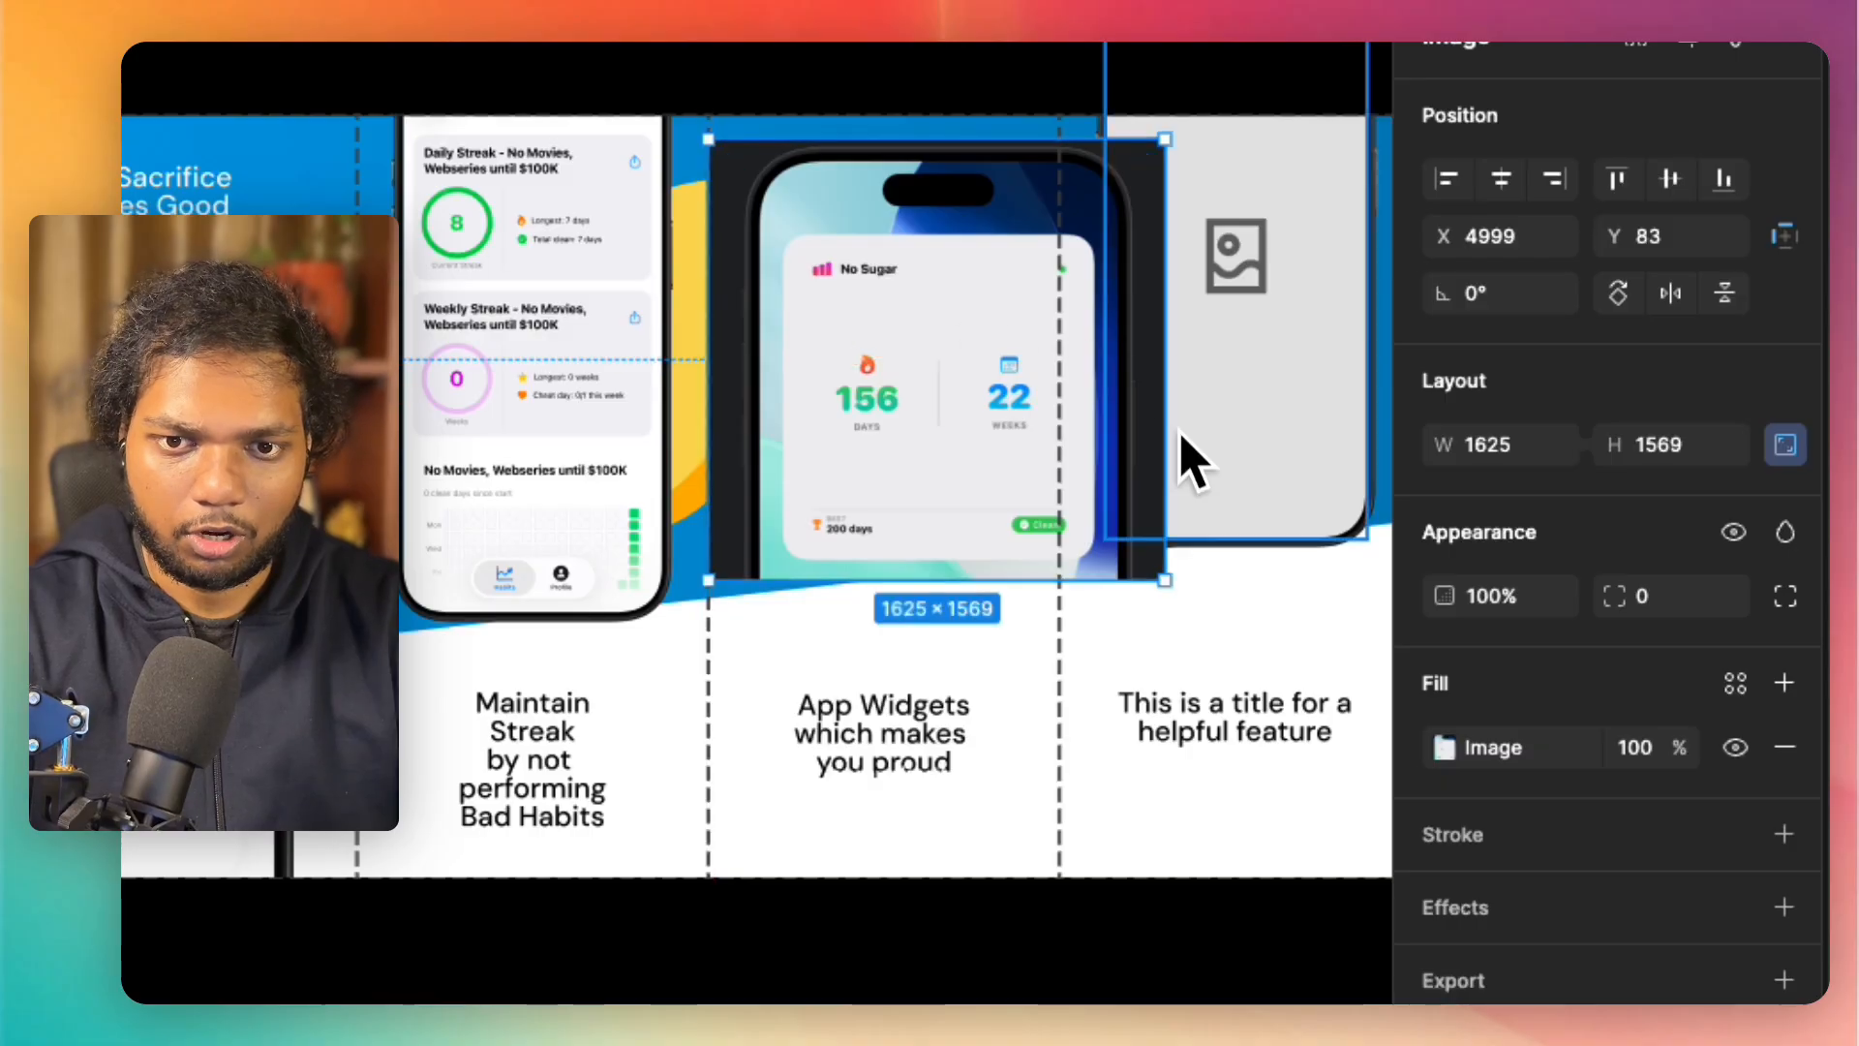
drag(1166, 581, 968, 479)
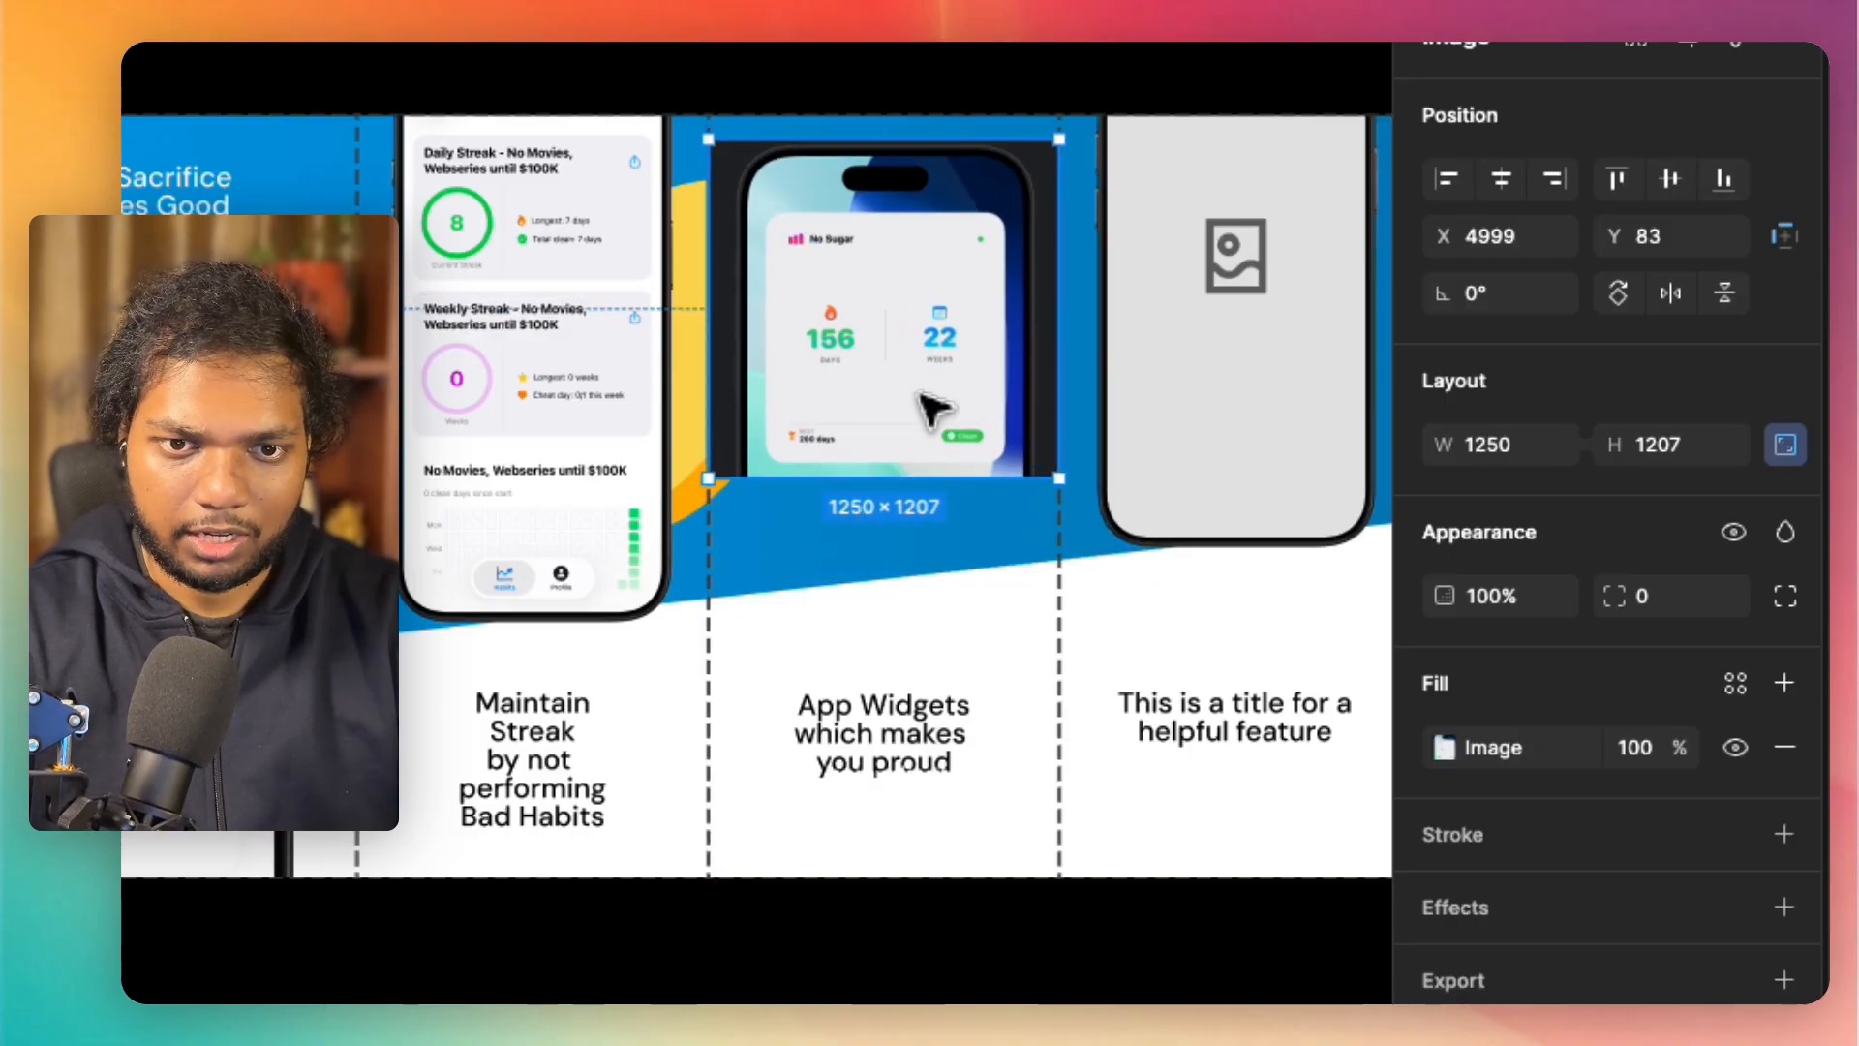
drag(920, 387, 922, 453)
Step: Crop the "No Sugar" image's side edges to a width of 1071, and move it to about X 5096, Y -85
double_click(922, 455)
click(1107, 617)
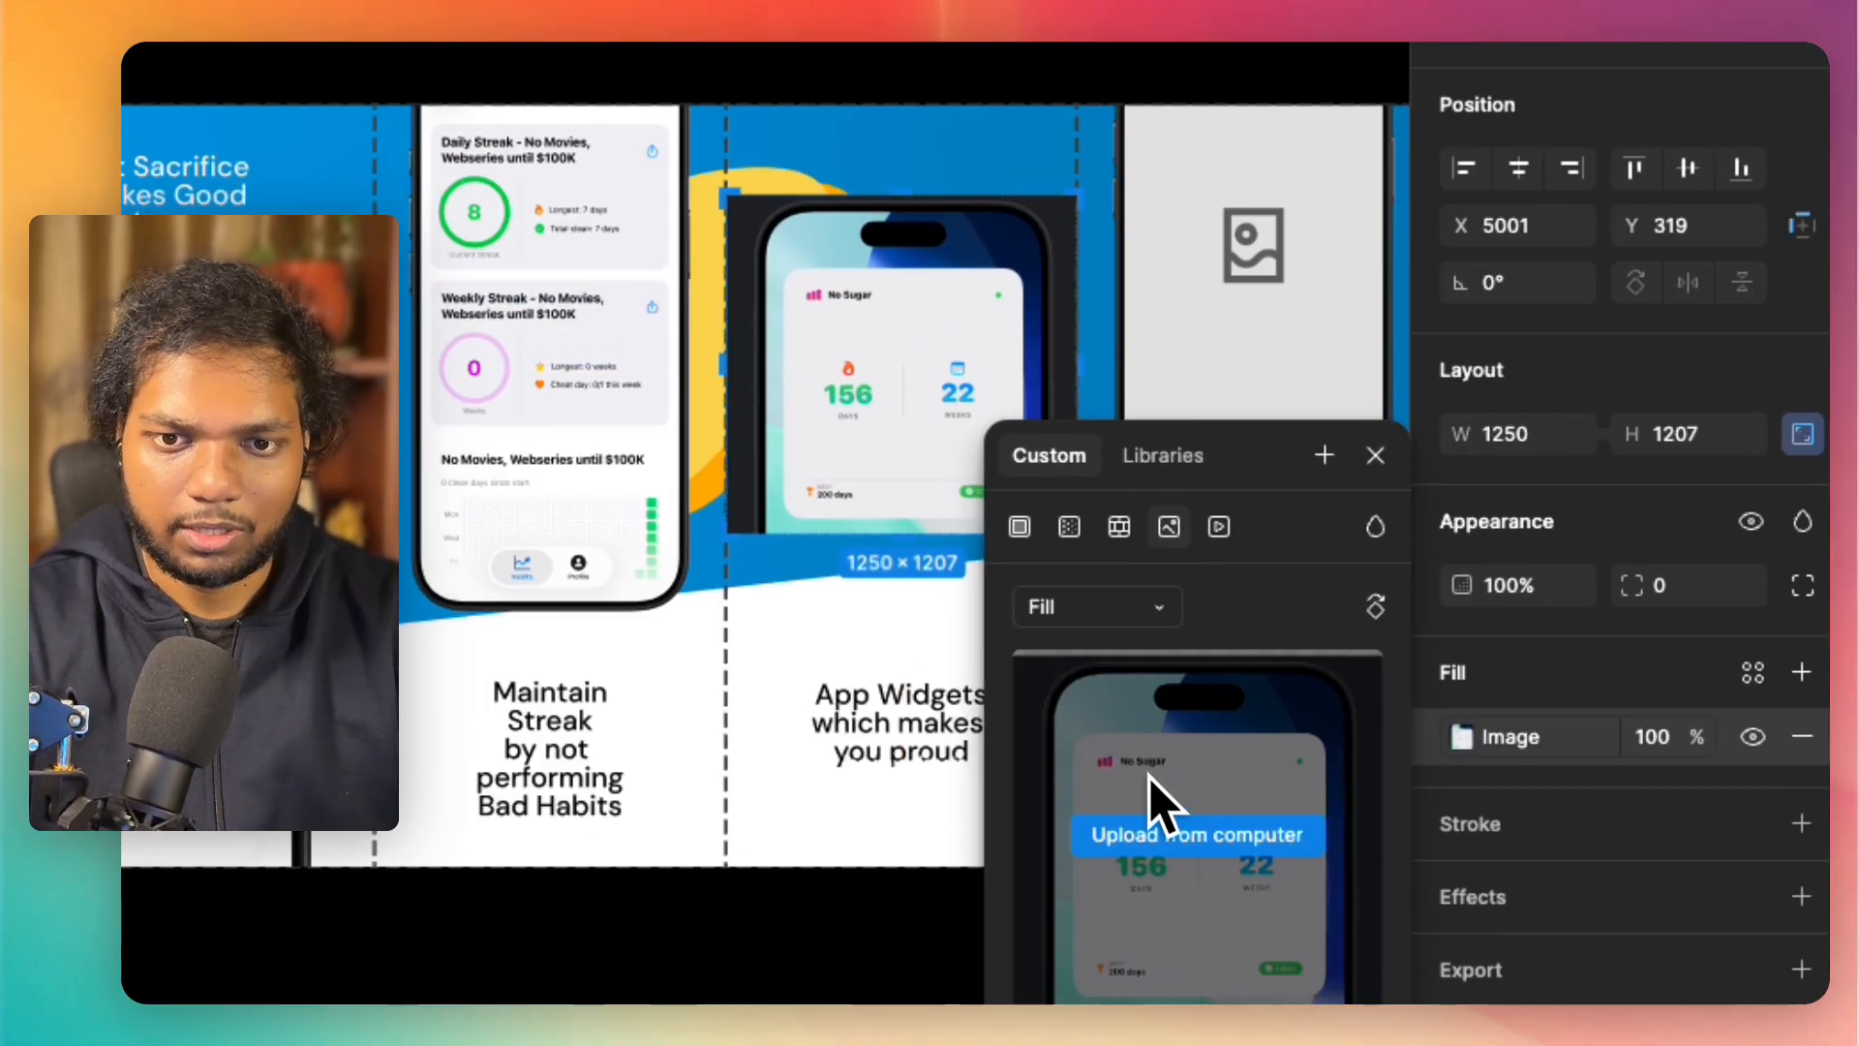
click(1153, 660)
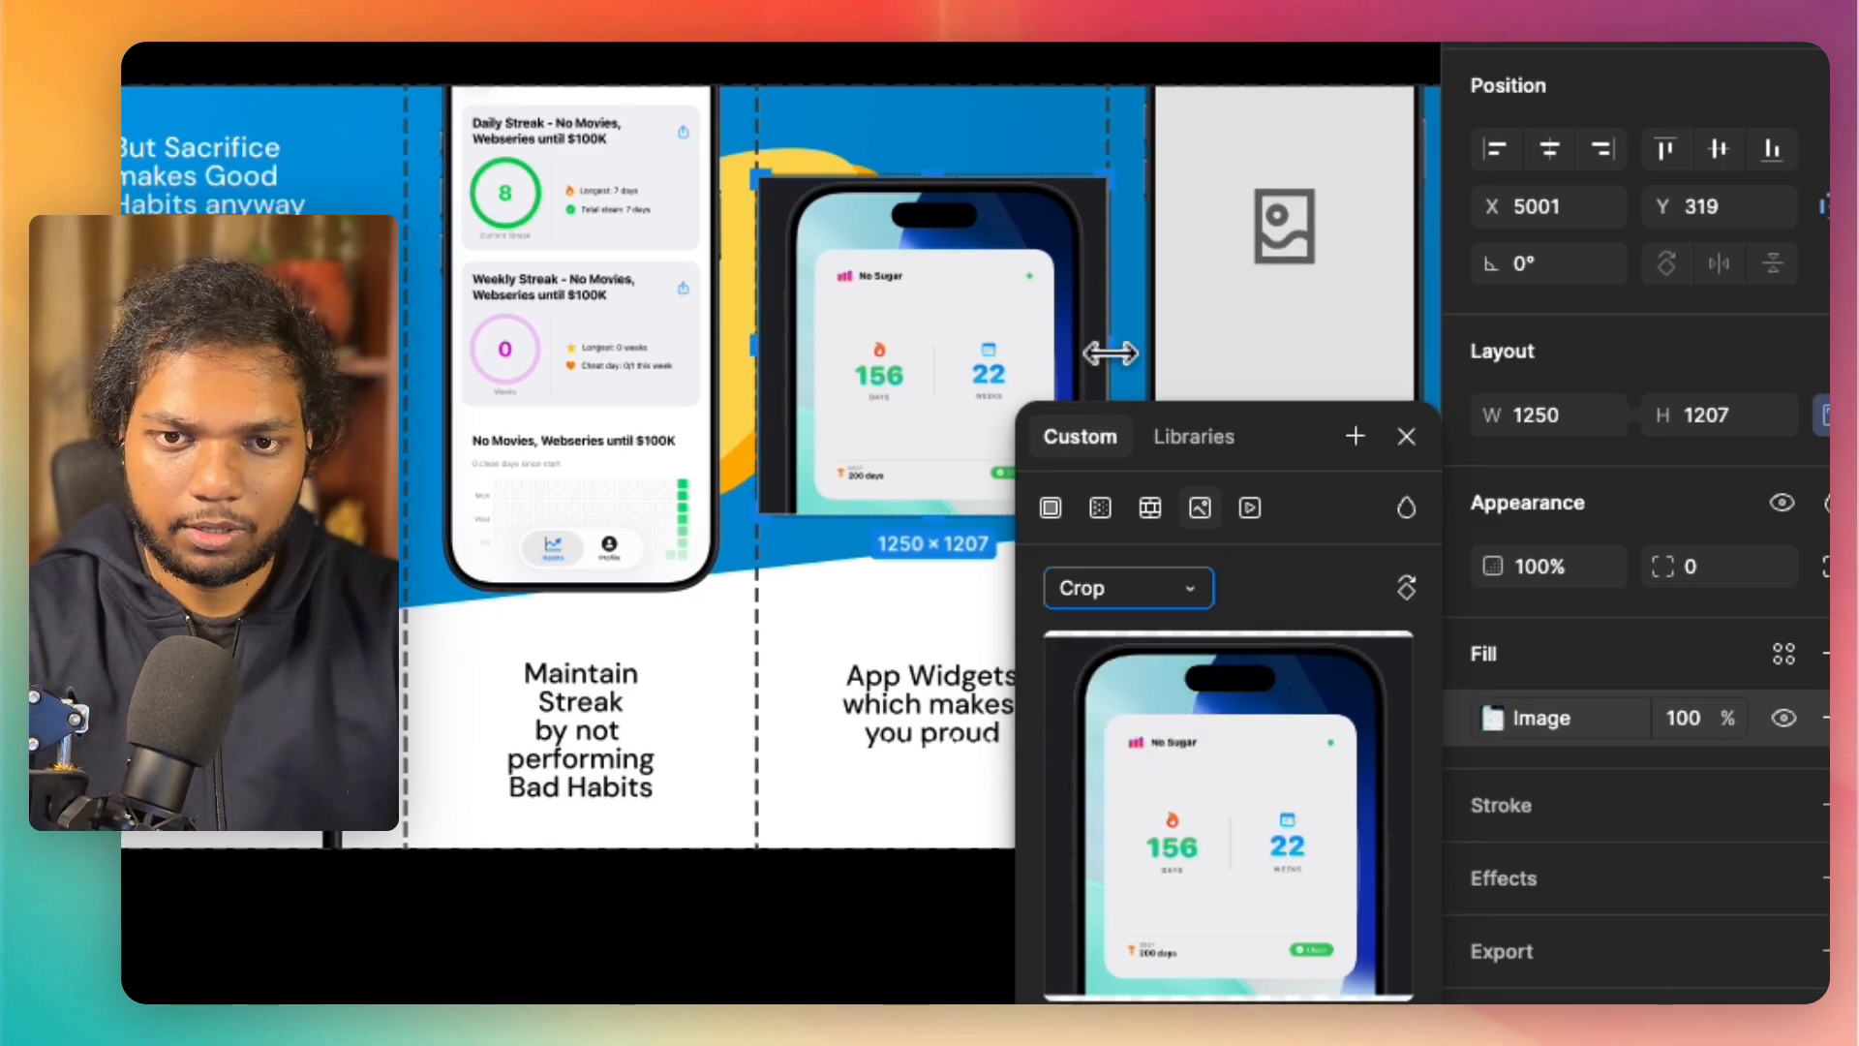
drag(1110, 356, 1077, 353)
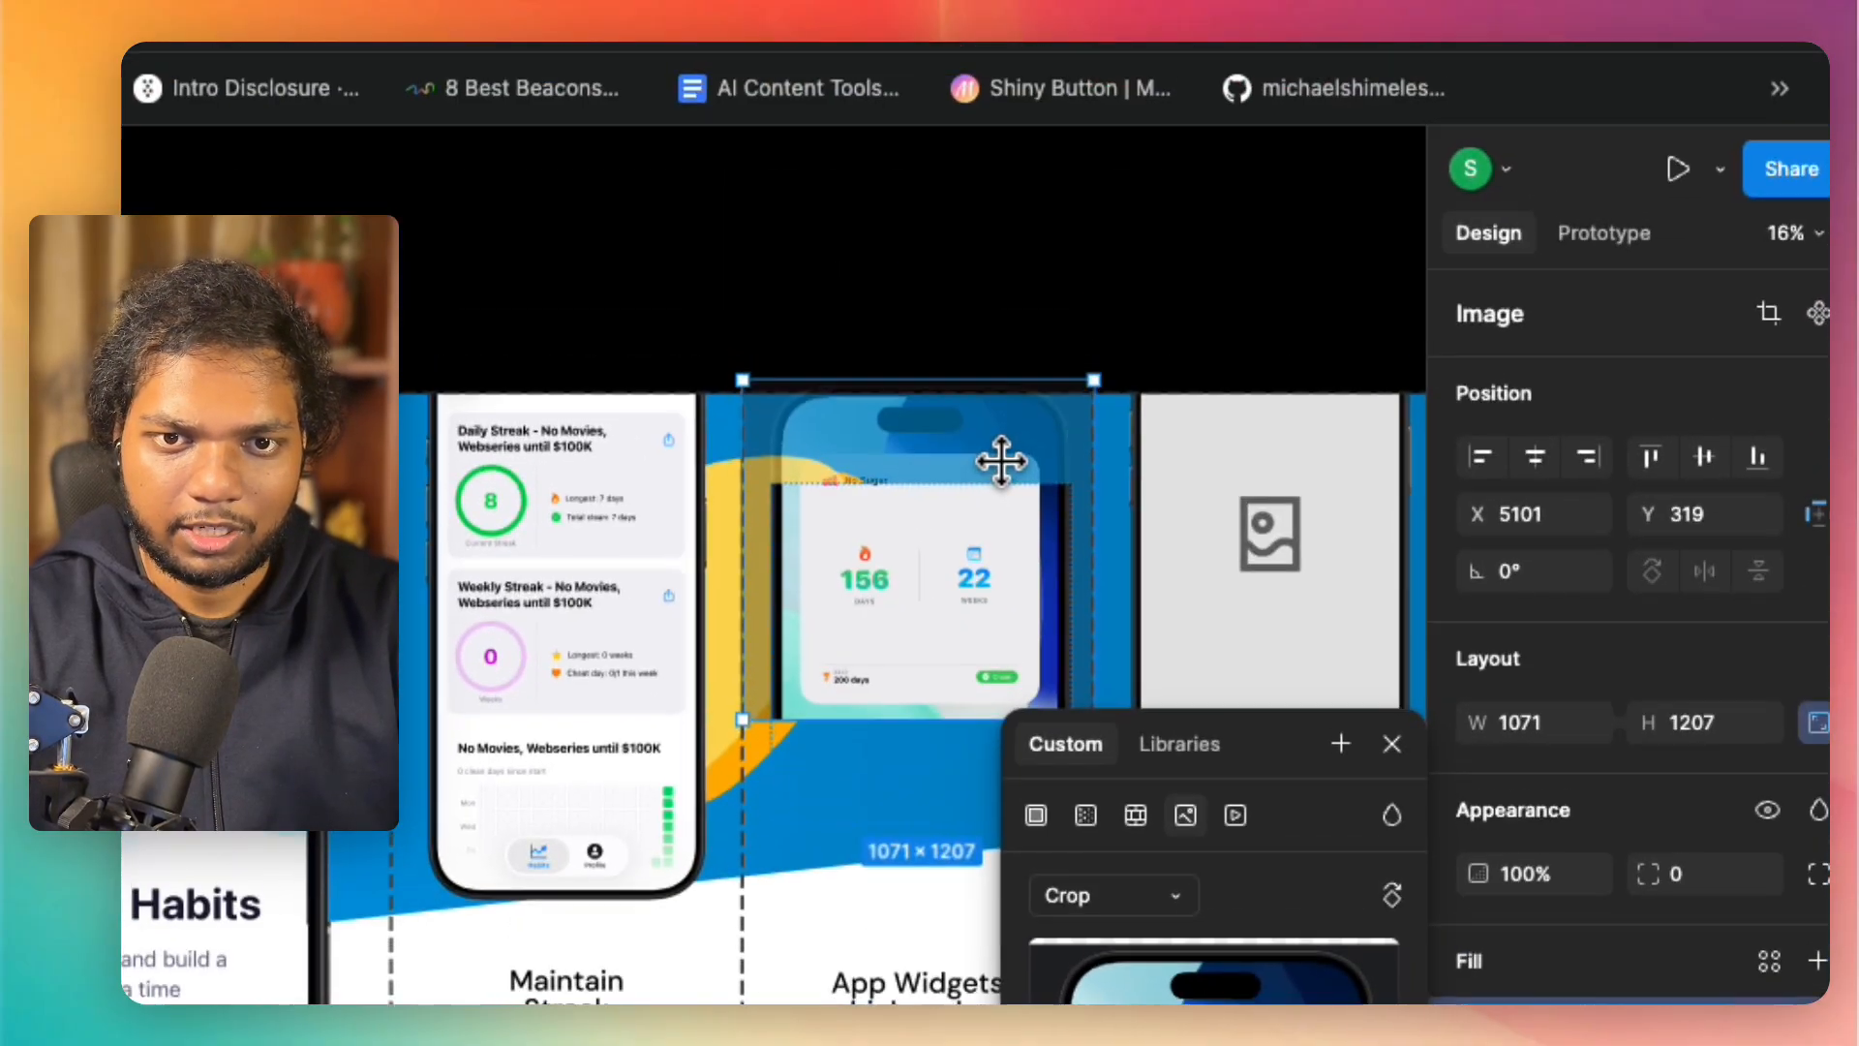
click(851, 294)
drag(887, 663, 892, 557)
click(907, 339)
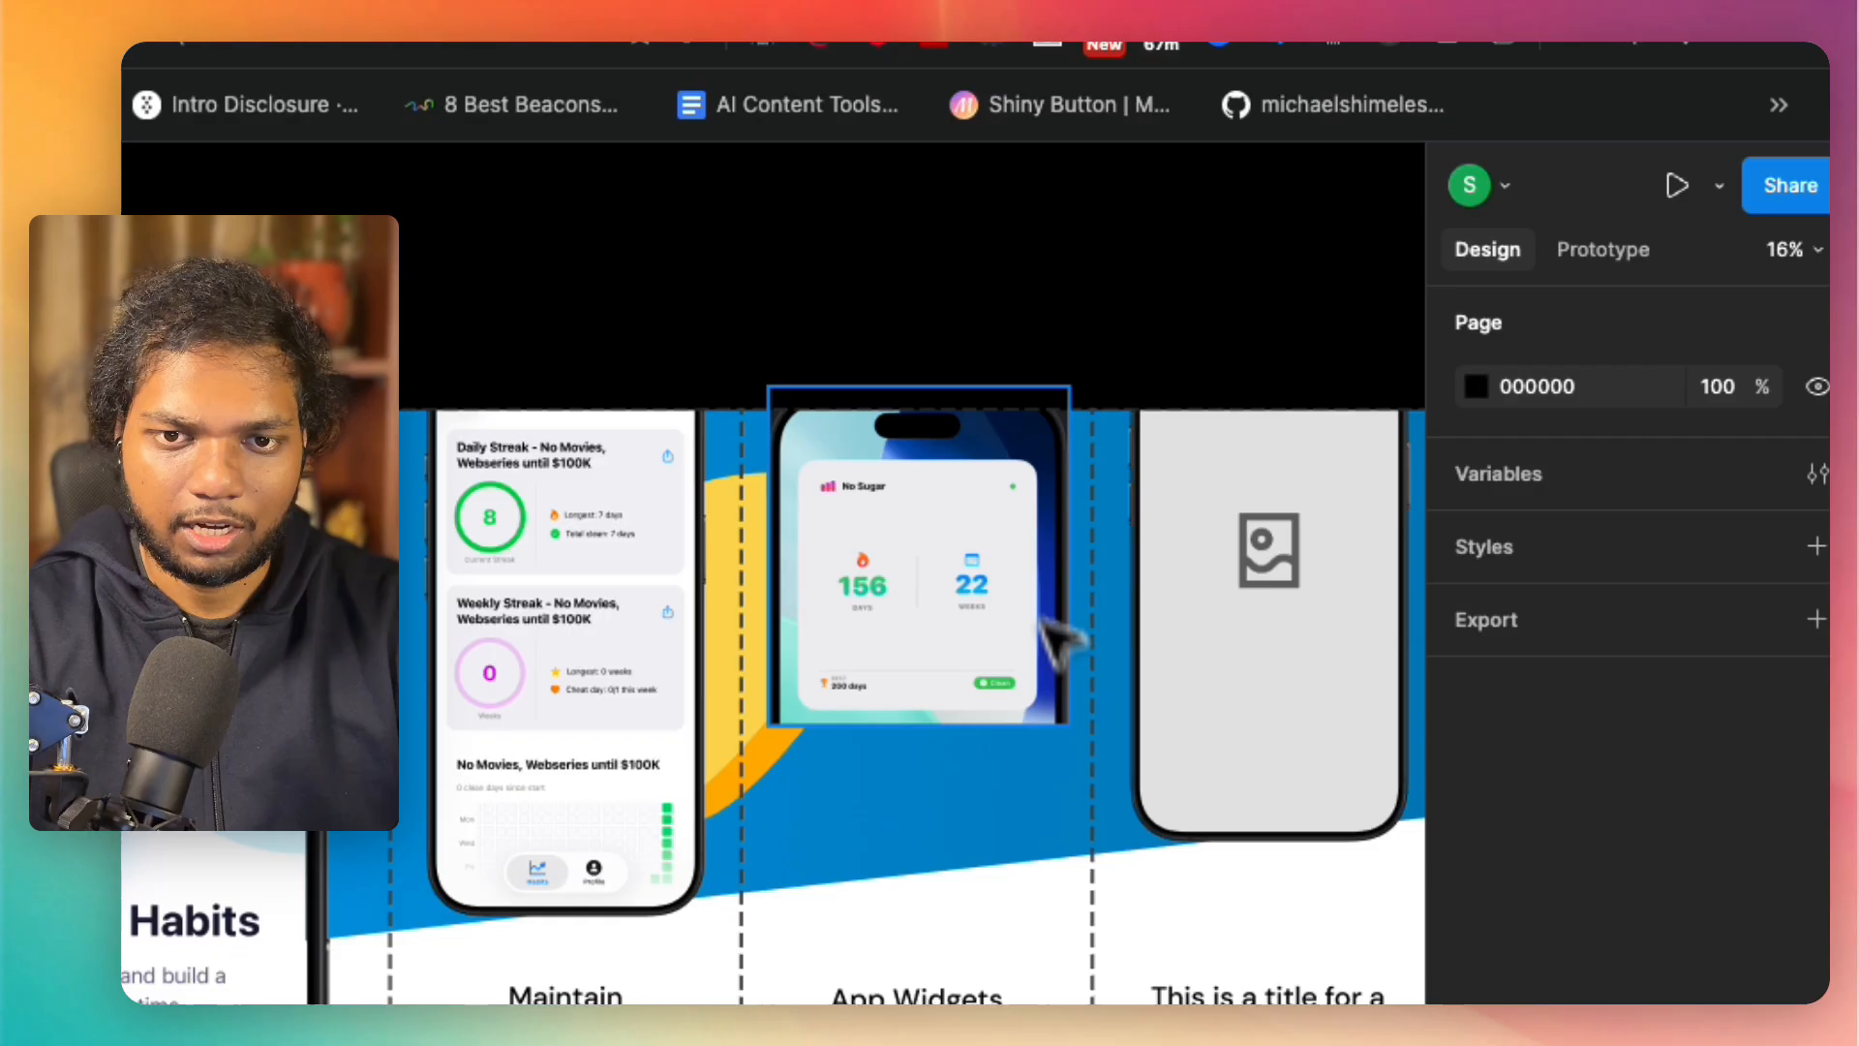
Step: Rescale the cropped "No Sugar" image slightly larger and centre it across the fifth panel's top edge
click(1053, 720)
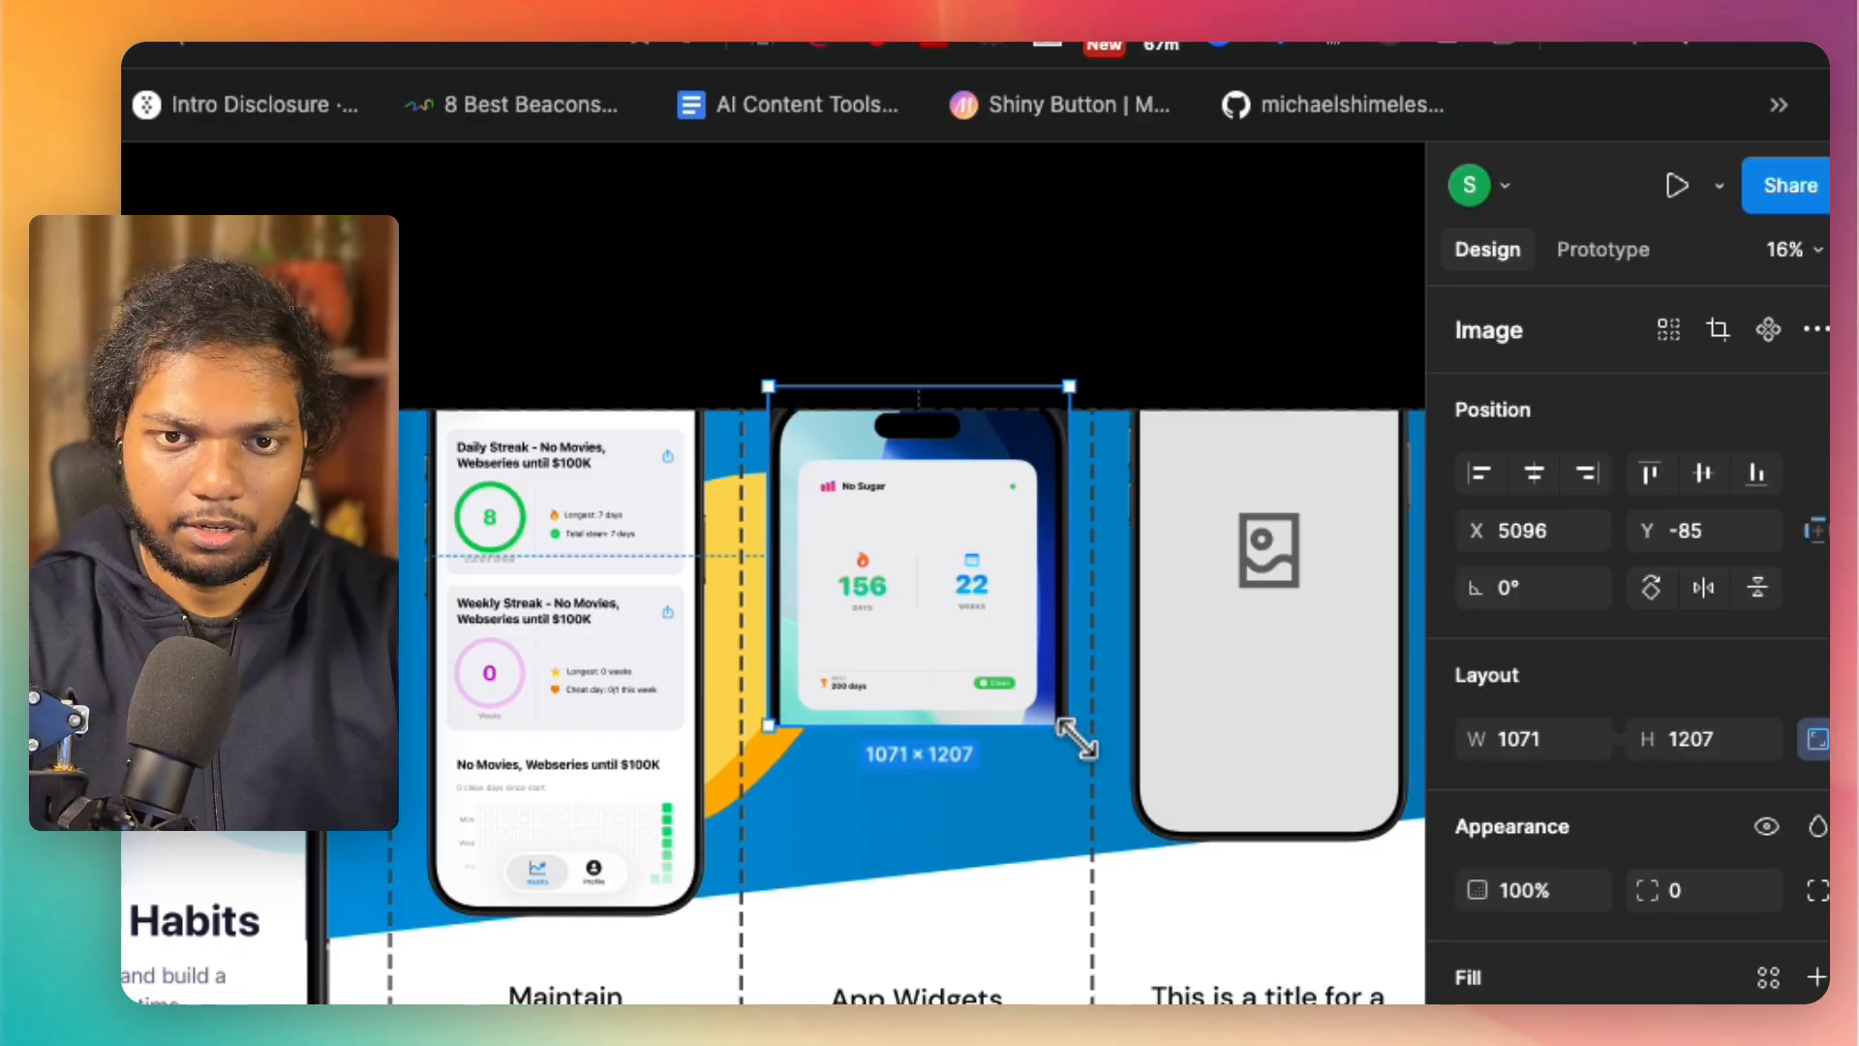
drag(1070, 733, 1110, 758)
mouse_move(989, 627)
mouse_down()
mouse_move(967, 623)
mouse_move(979, 632)
mouse_up()
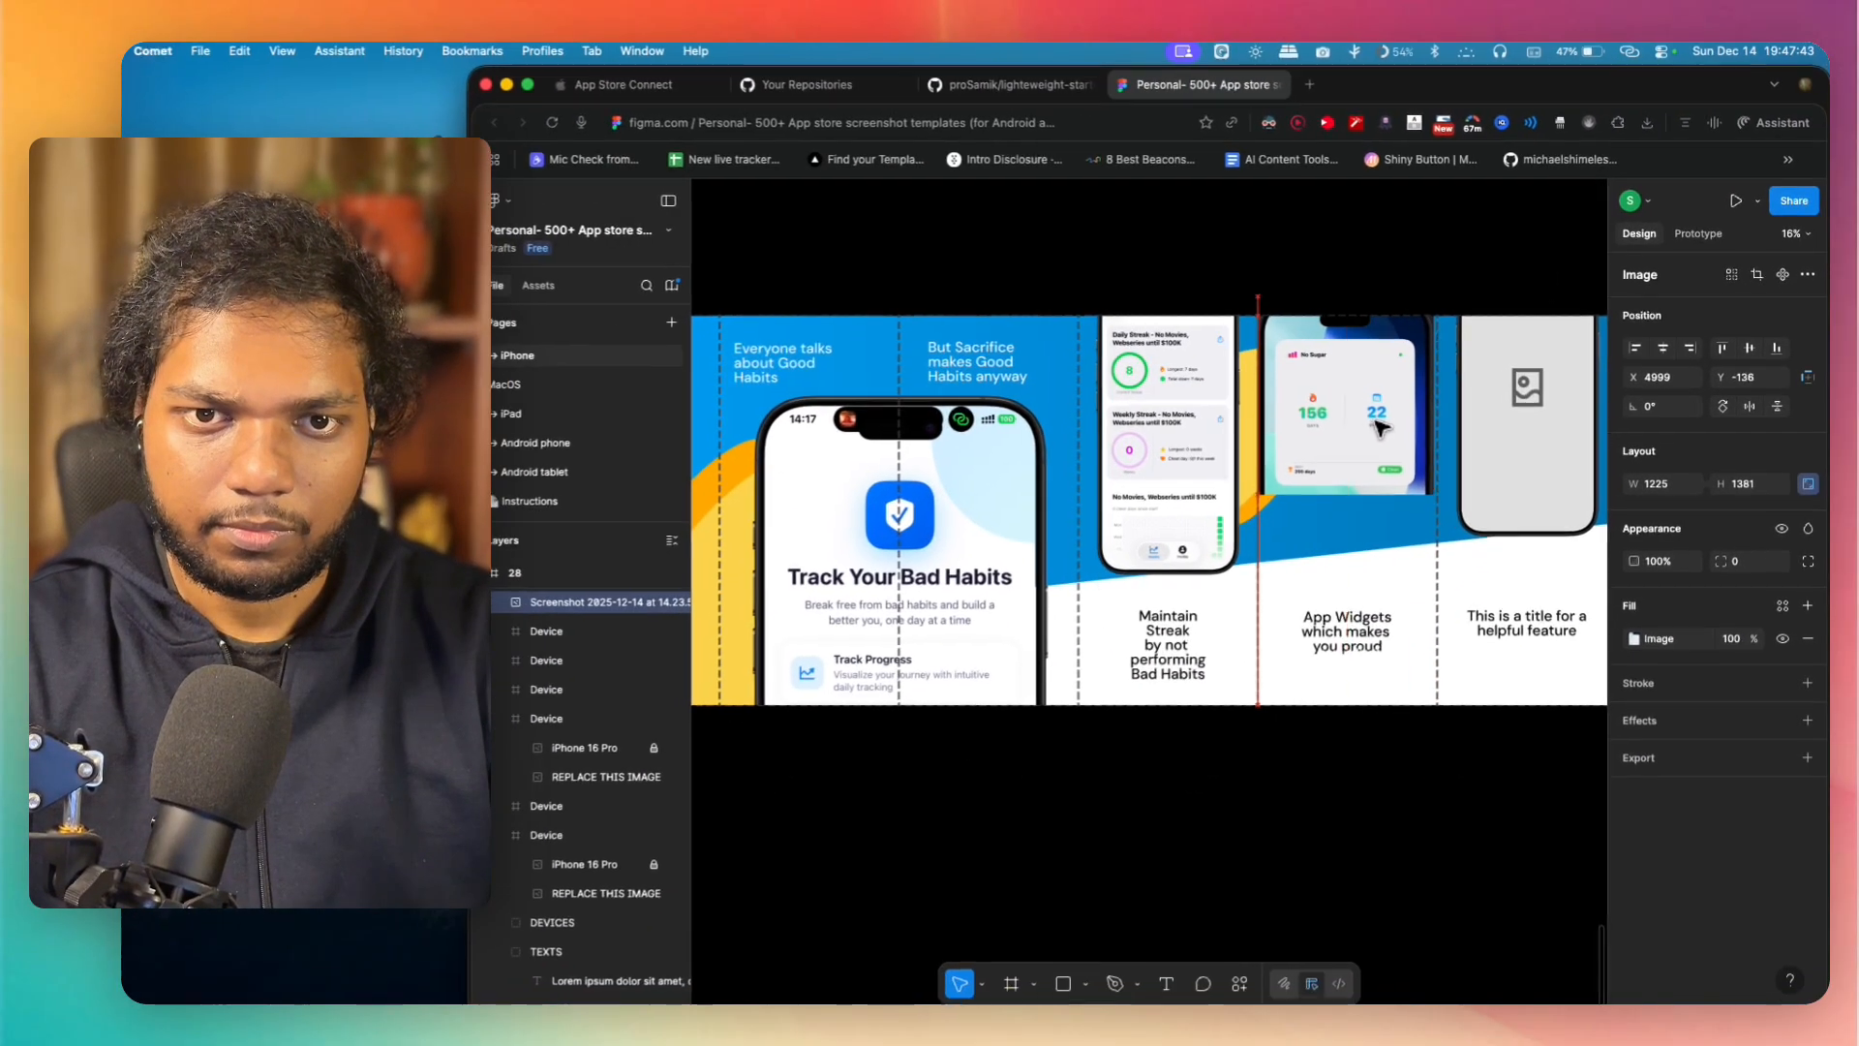
drag(1376, 422, 1386, 406)
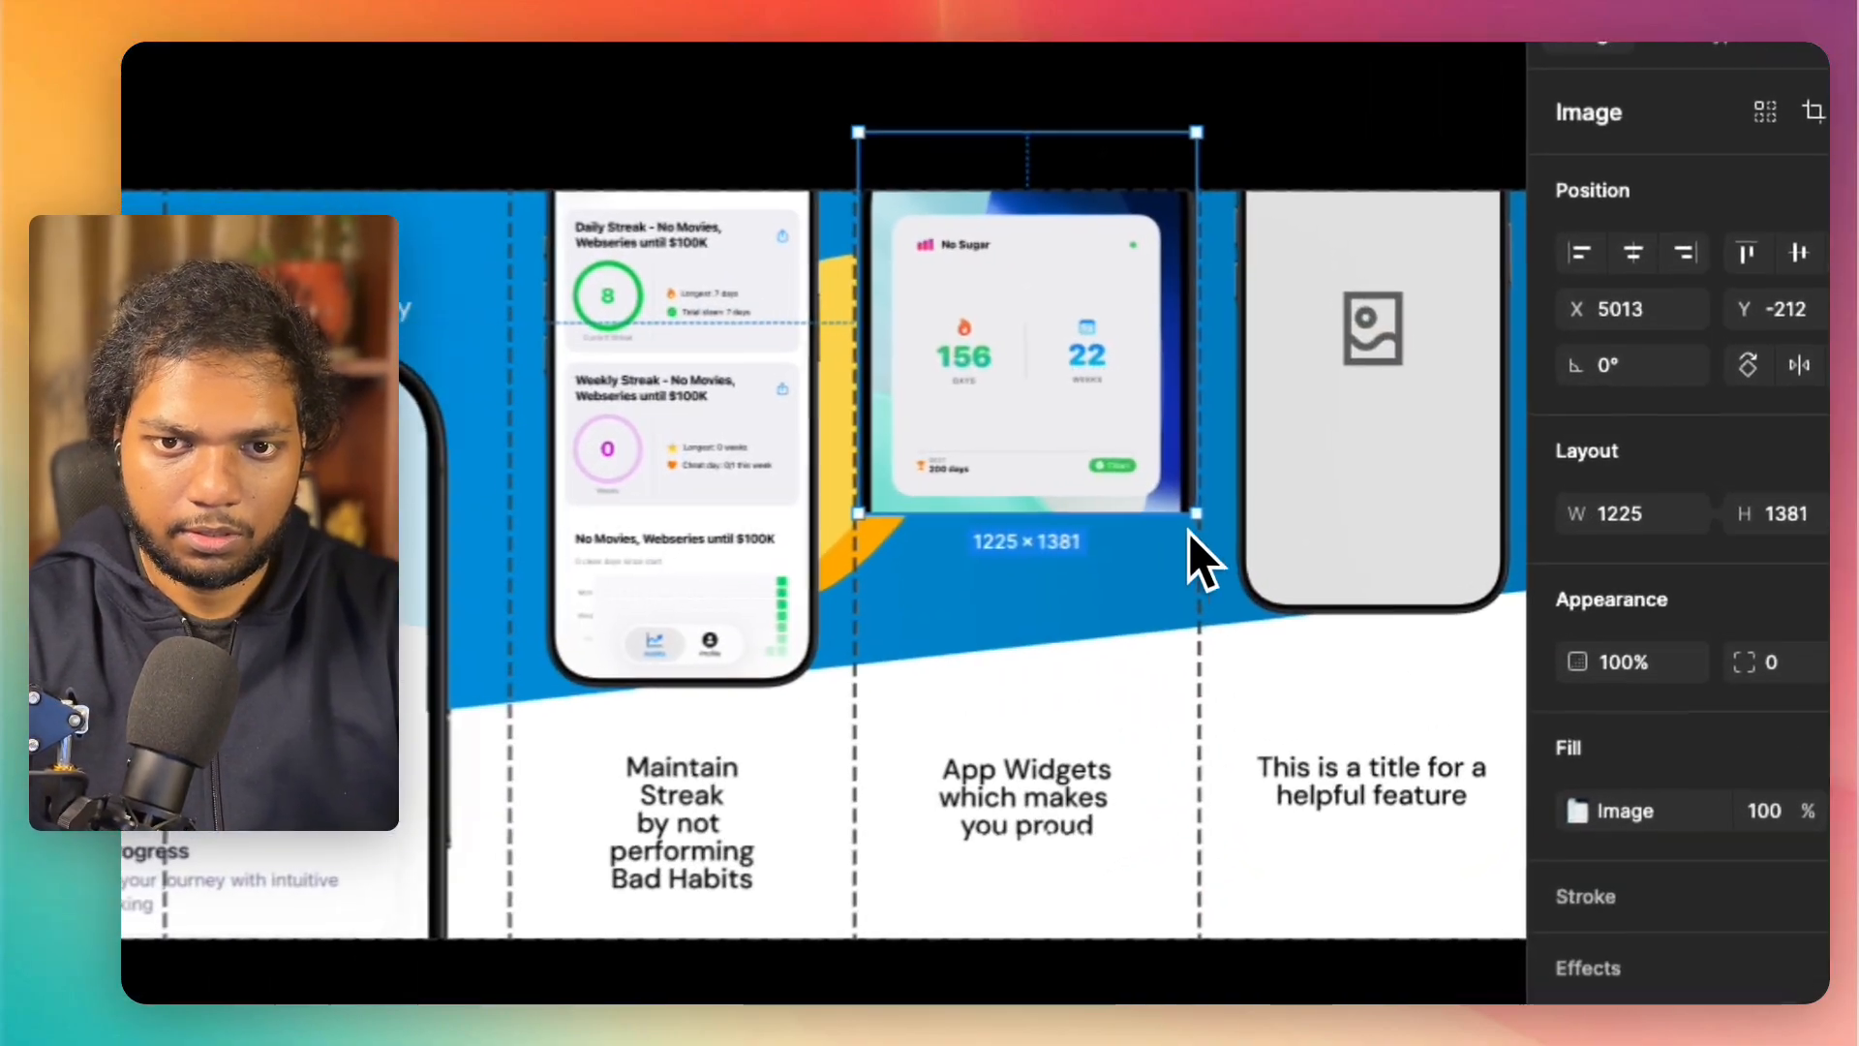
drag(1441, 480, 1426, 458)
drag(1056, 375, 1075, 393)
click(635, 87)
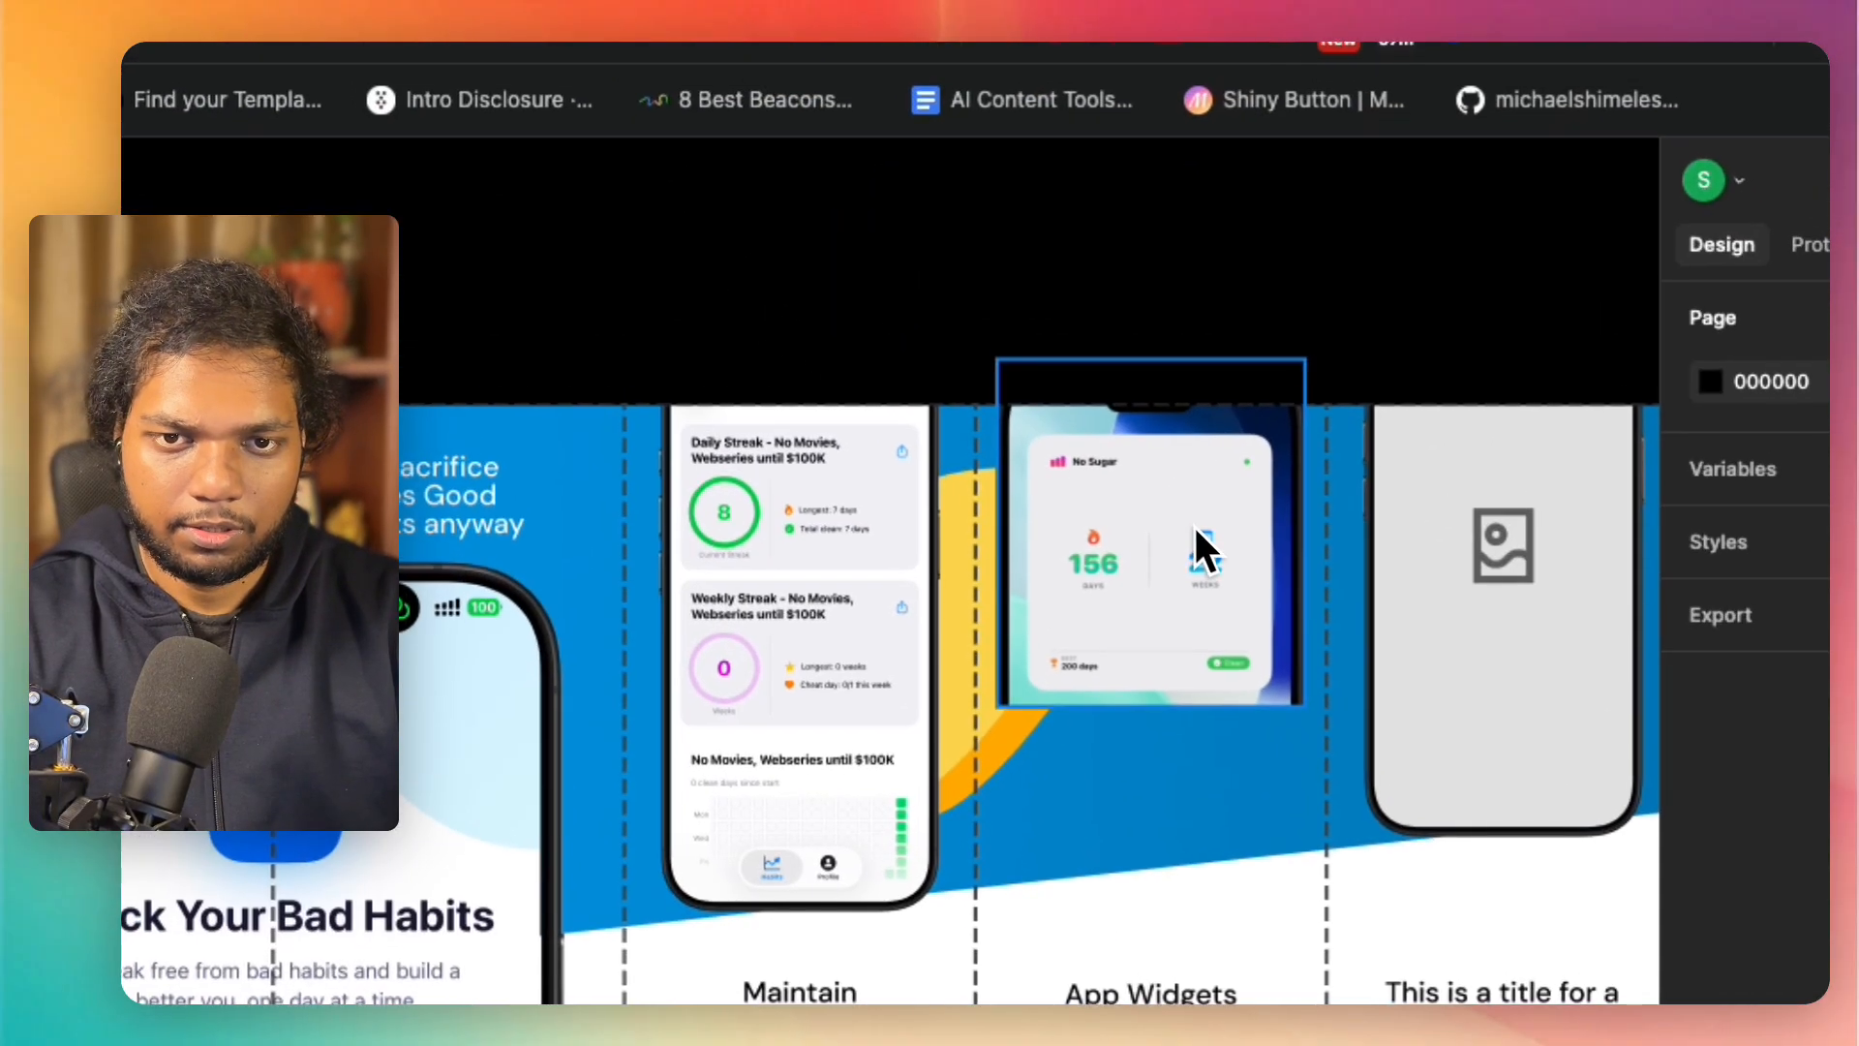
drag(1195, 527, 1194, 514)
click(875, 354)
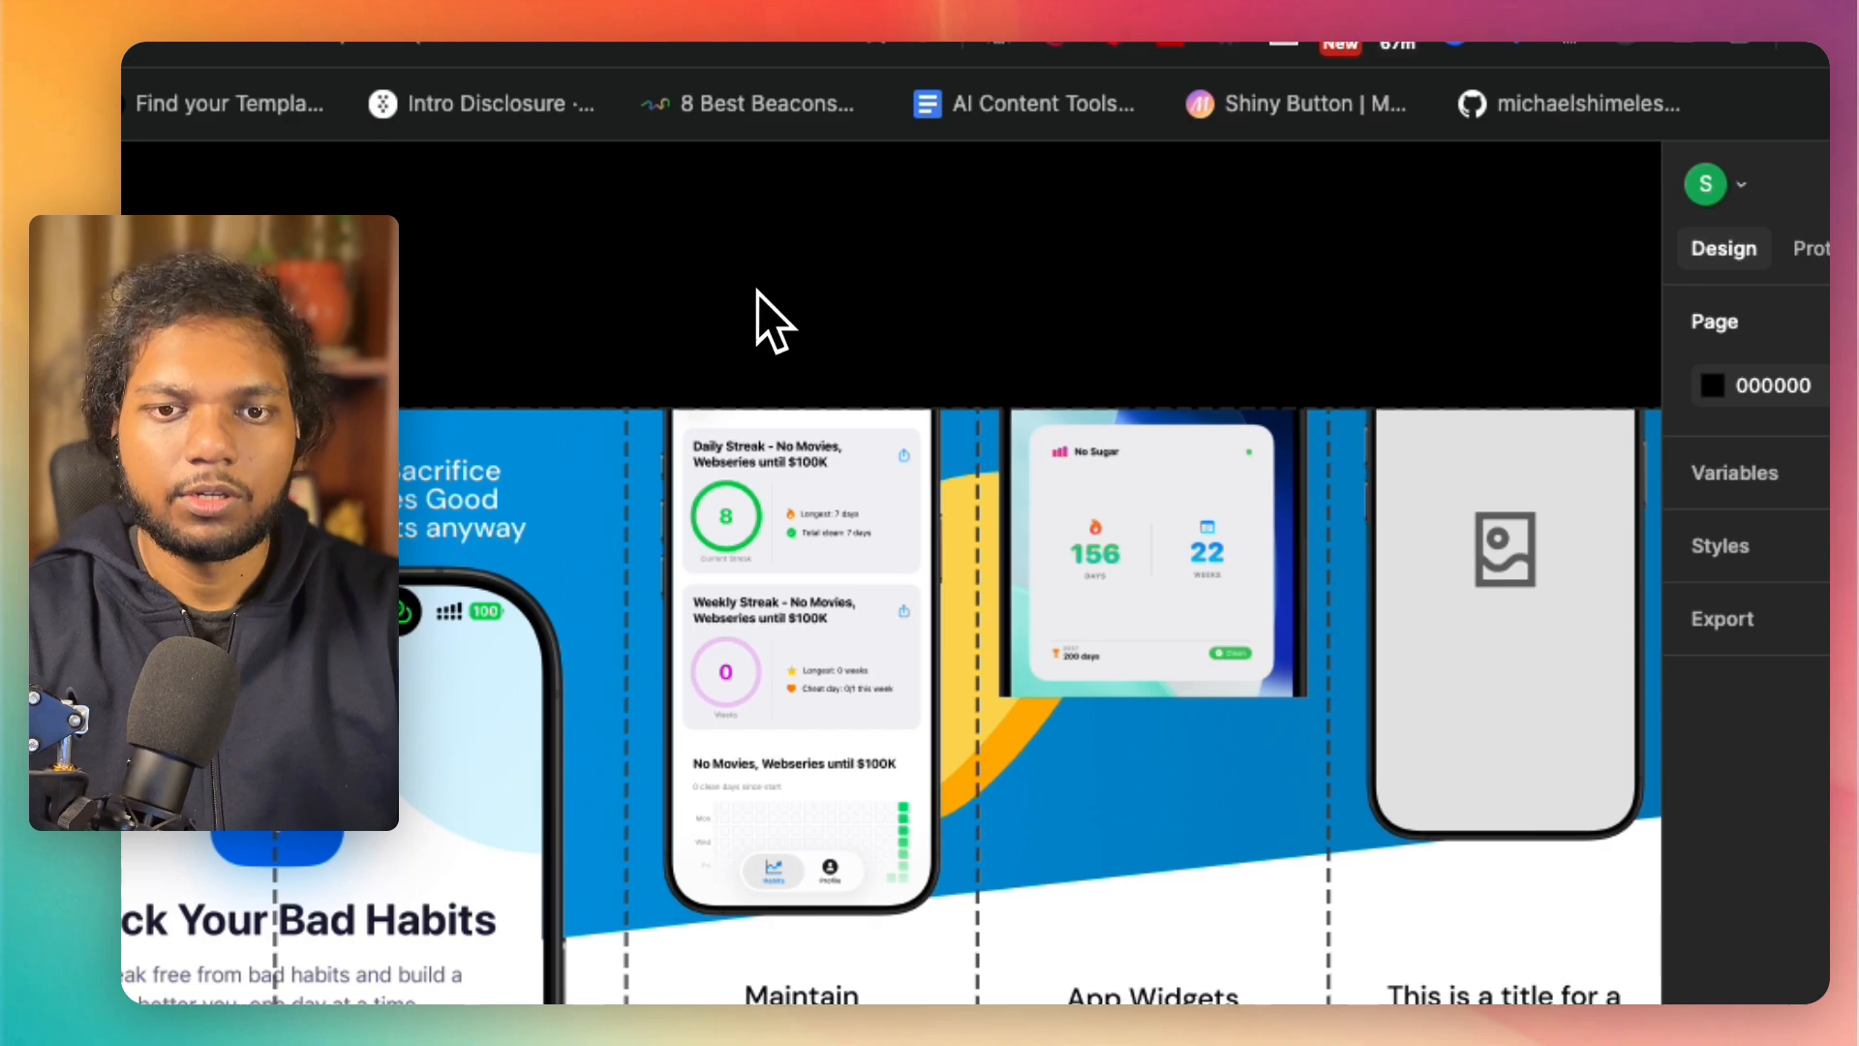
Step: Crop the "No Sugar" image on all four sides down to the widget card, about 846 × 855
double_click(1153, 612)
drag(1003, 689, 1038, 673)
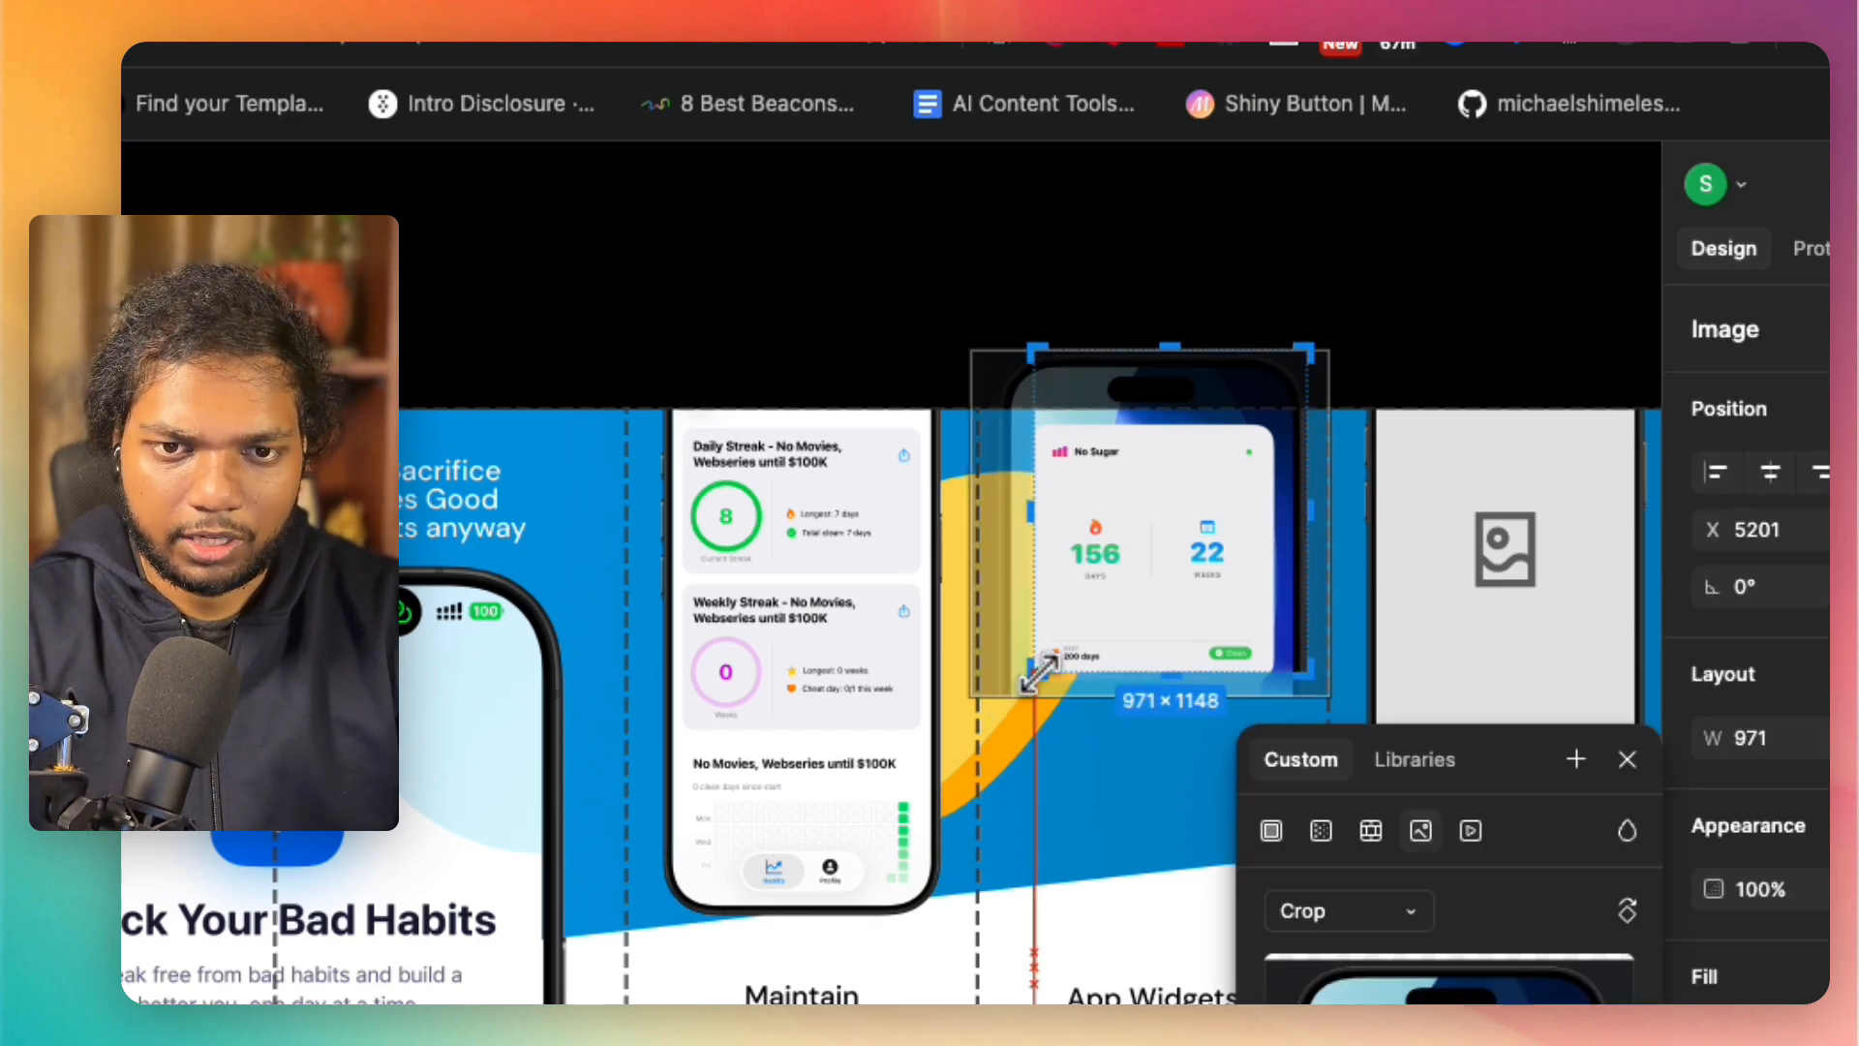
scroll(1152, 513, up, 5)
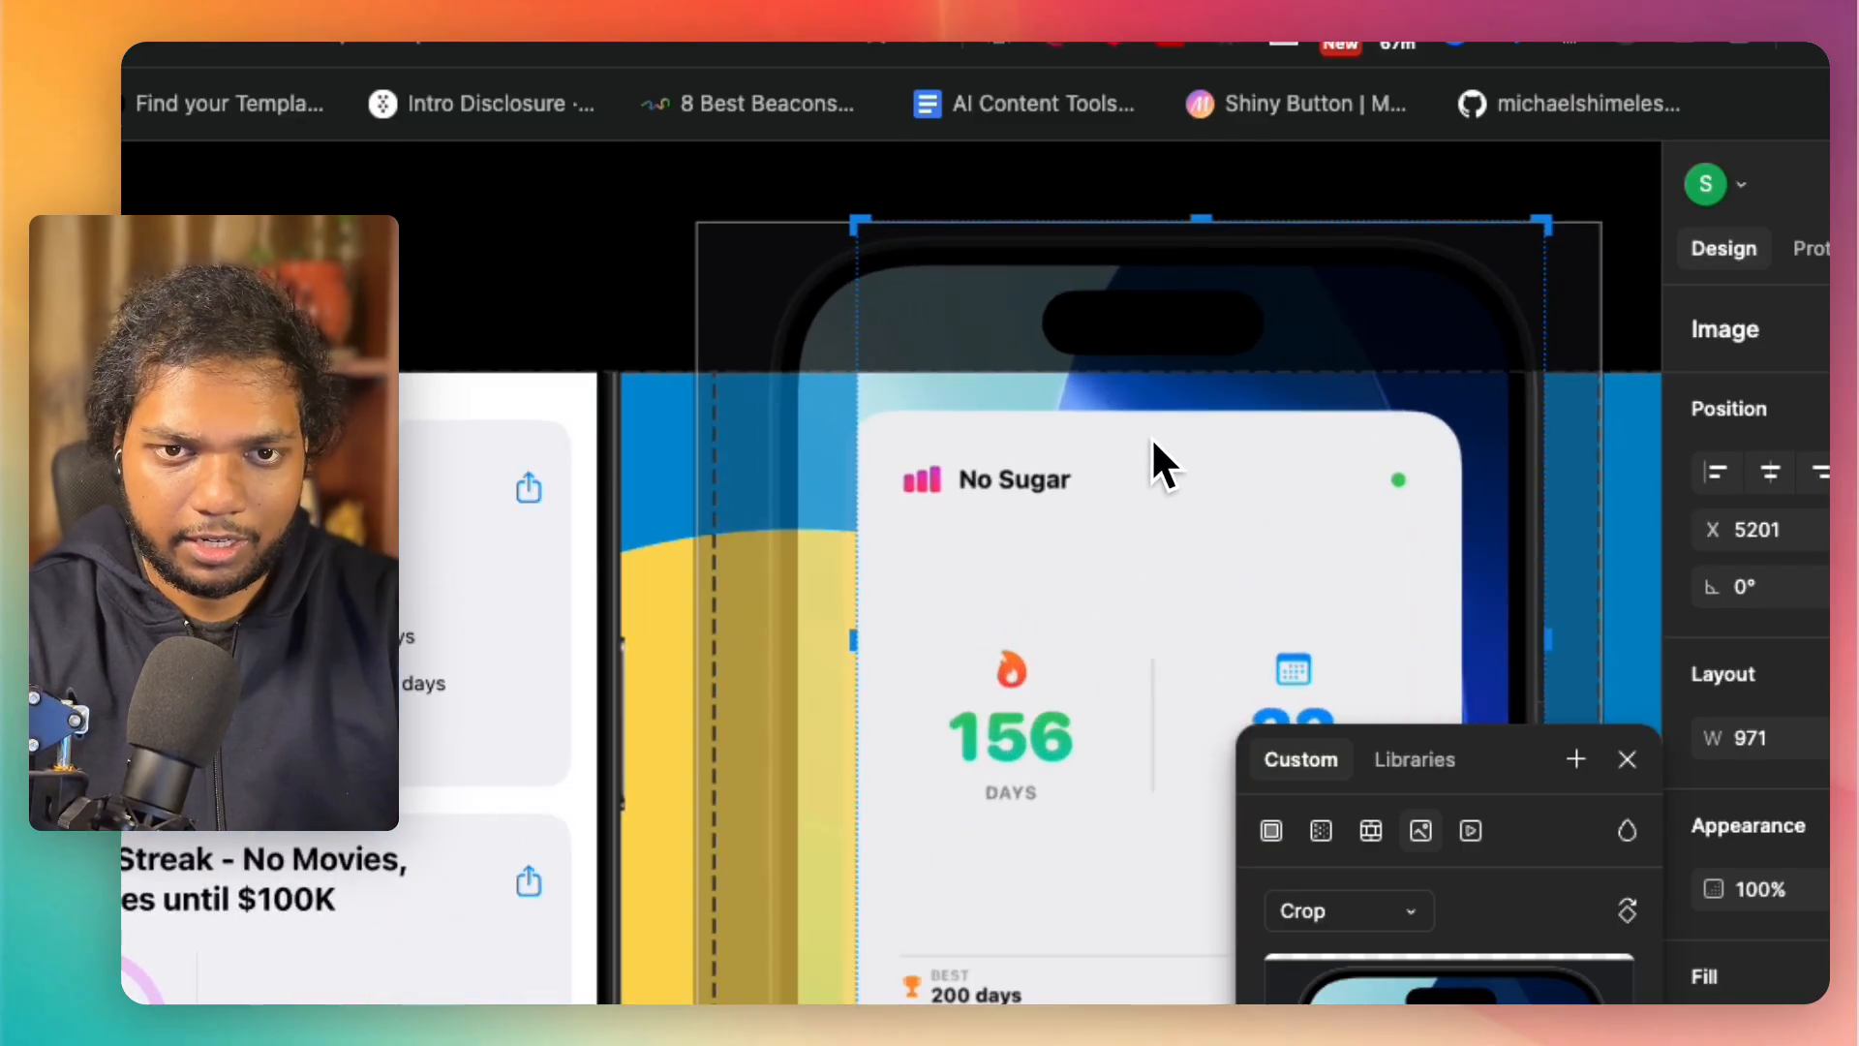
scroll(1166, 374, down, 4)
scroll(1174, 490, right, 5)
scroll(1163, 472, right, 1)
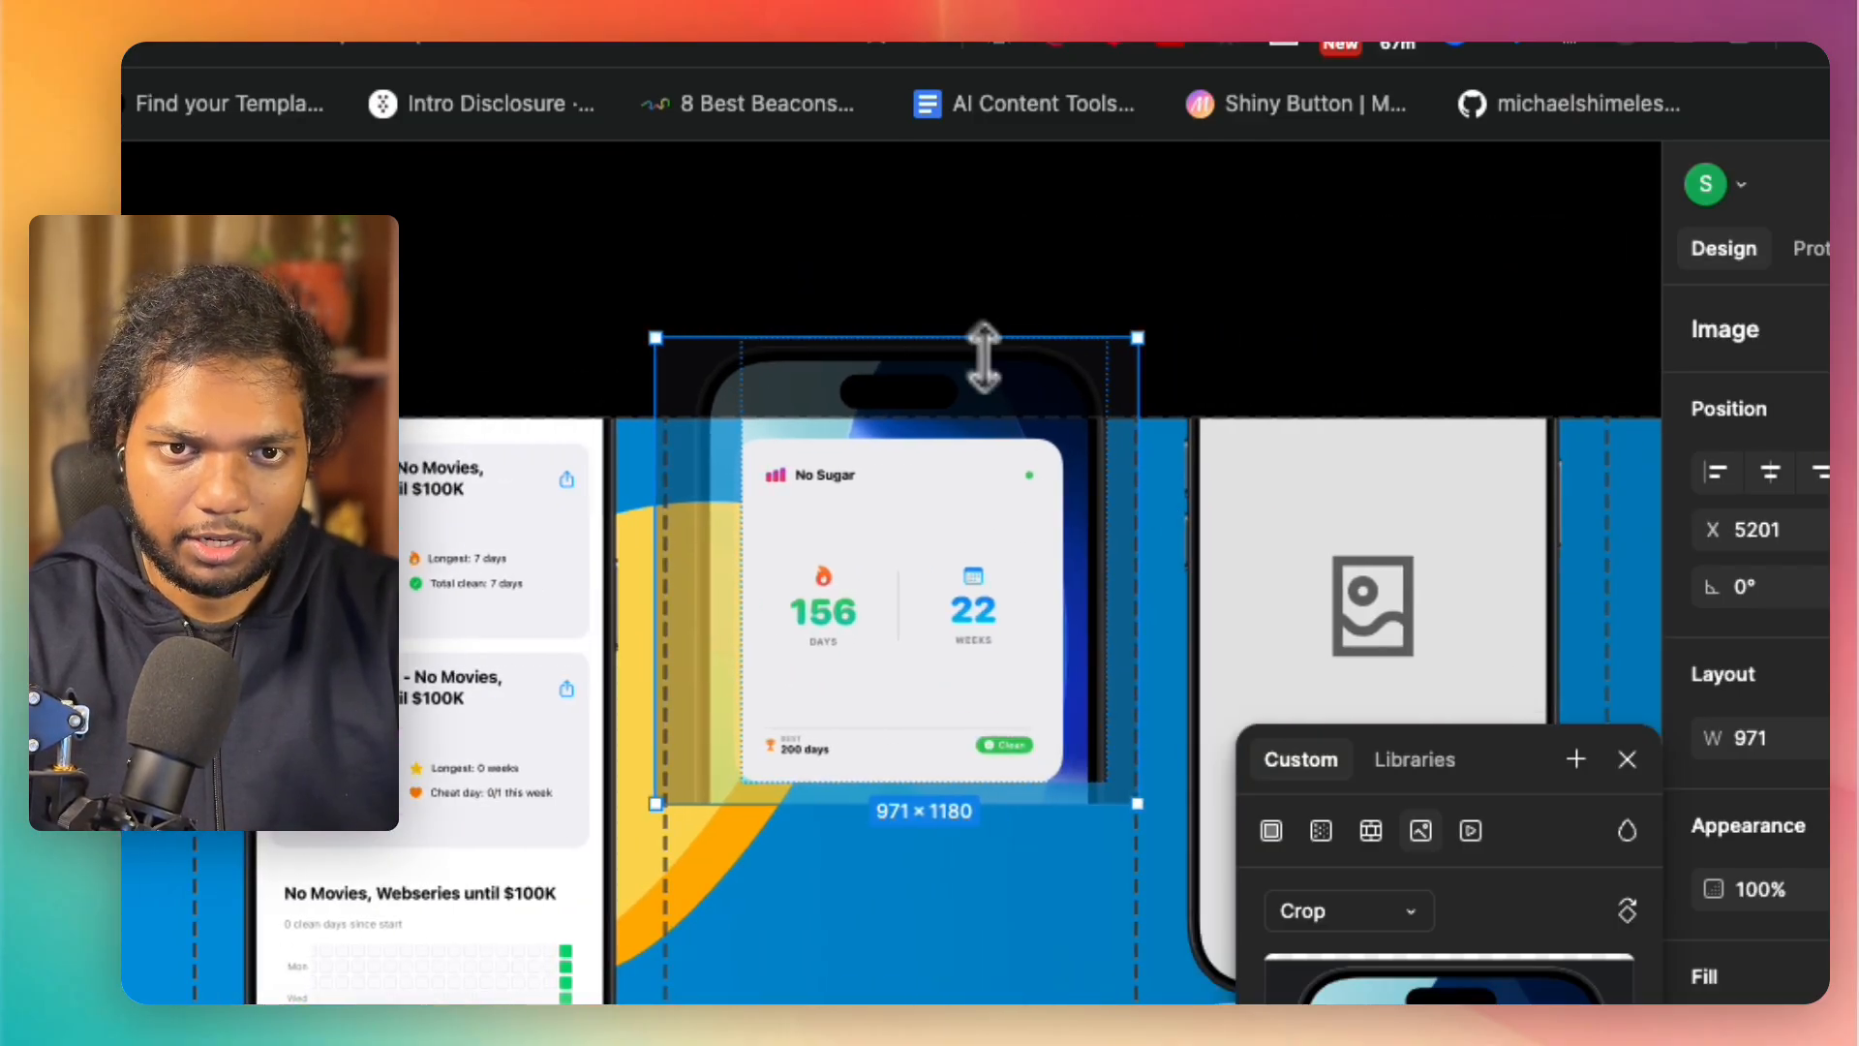
click(954, 338)
drag(956, 424, 959, 447)
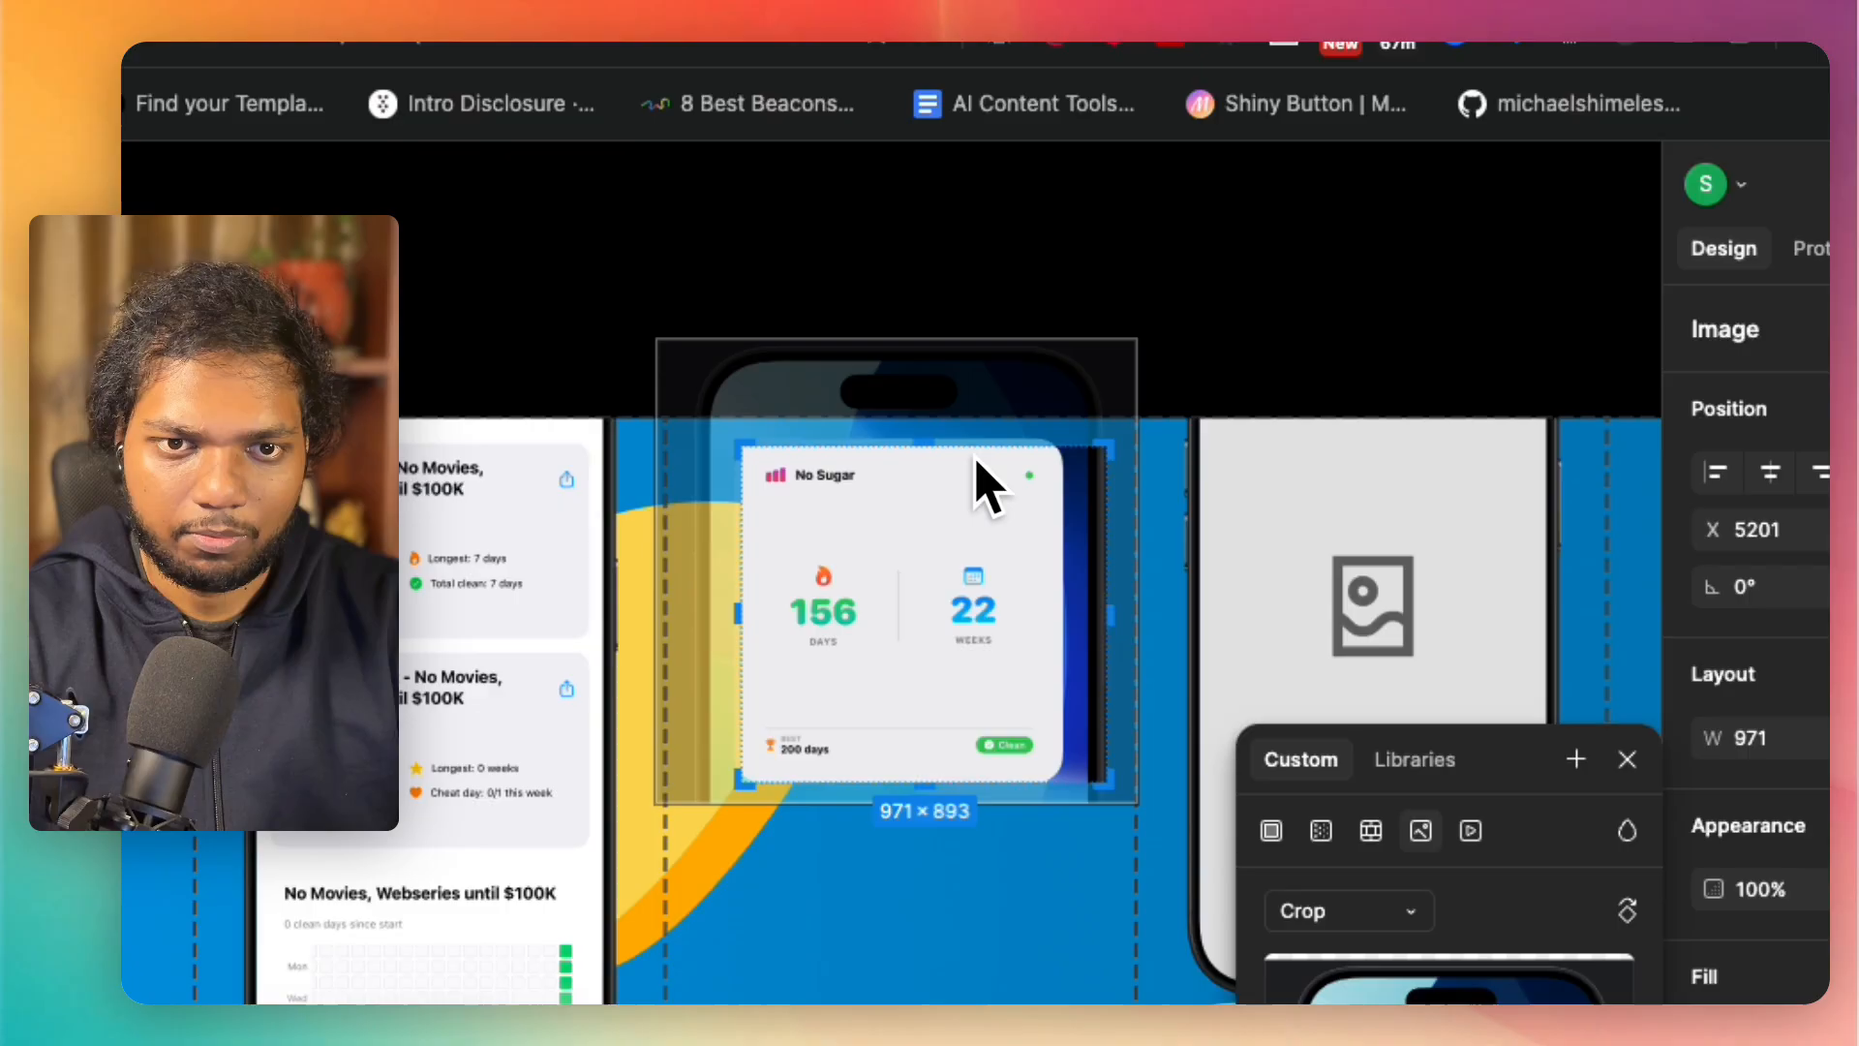
drag(1109, 610, 1054, 598)
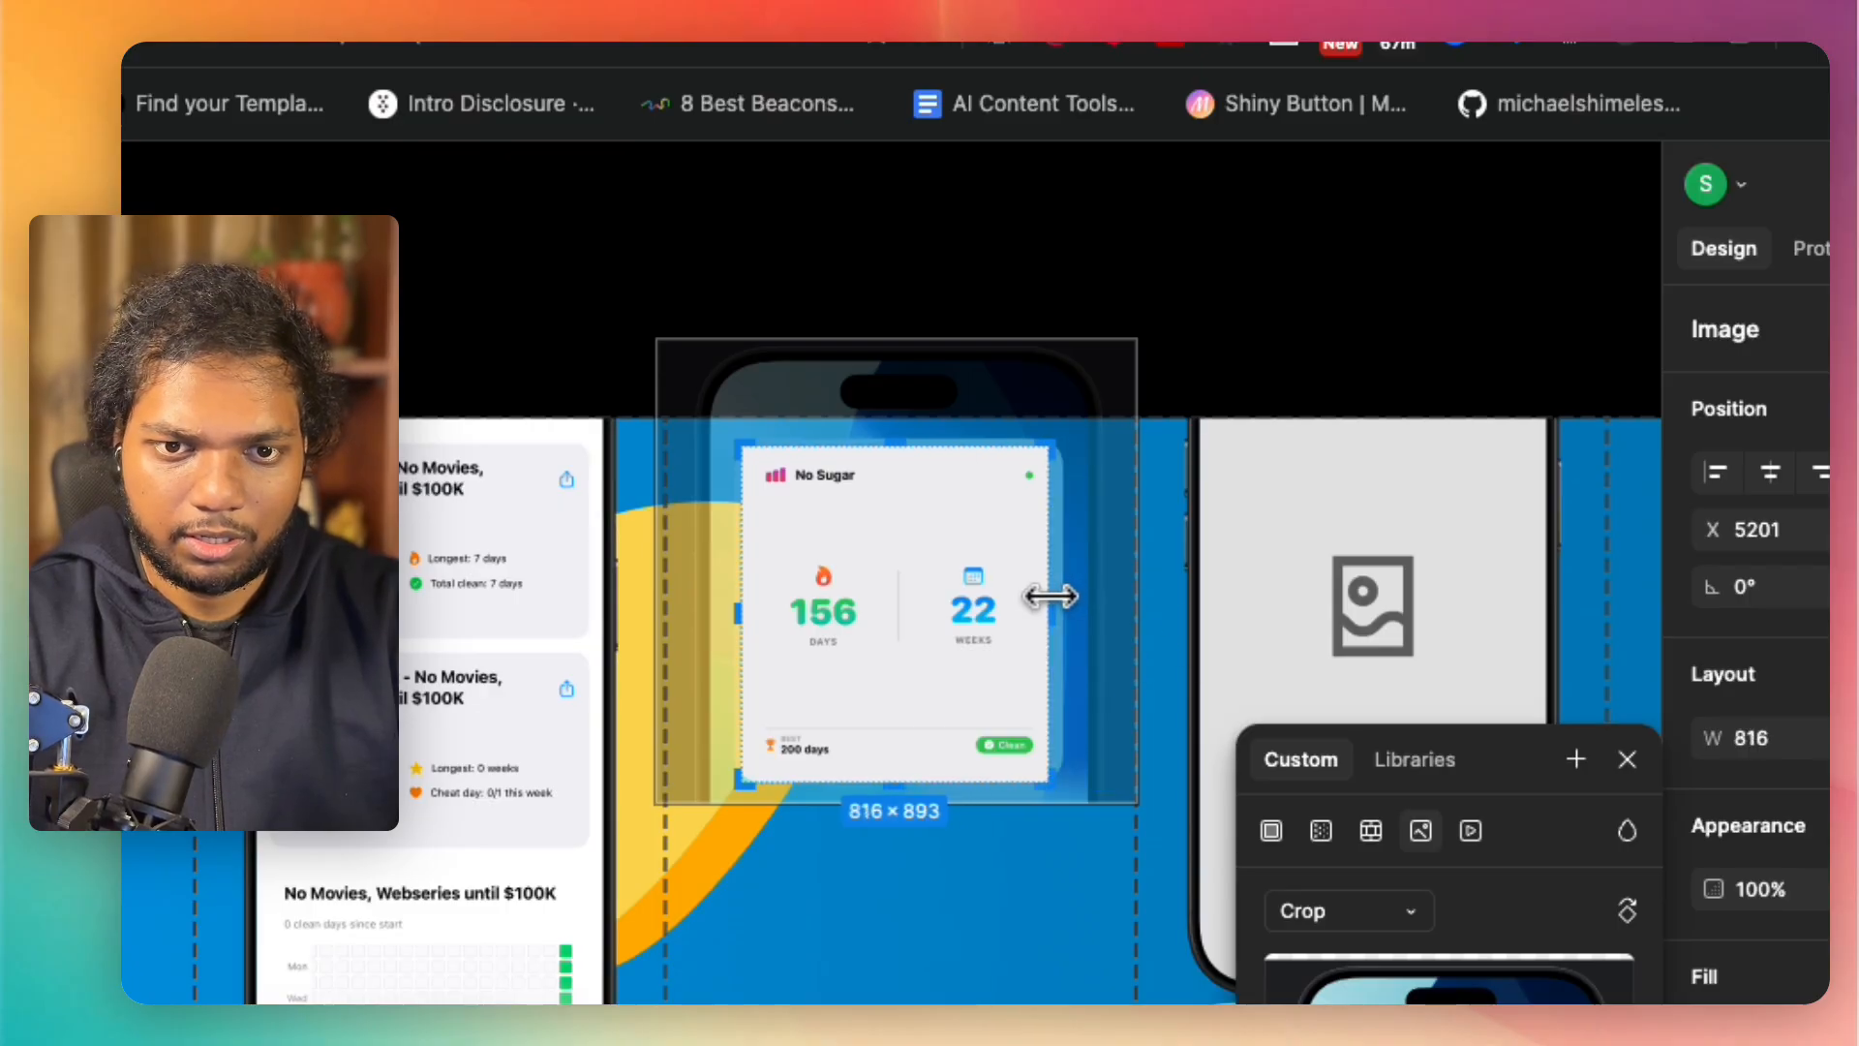
drag(901, 780, 901, 765)
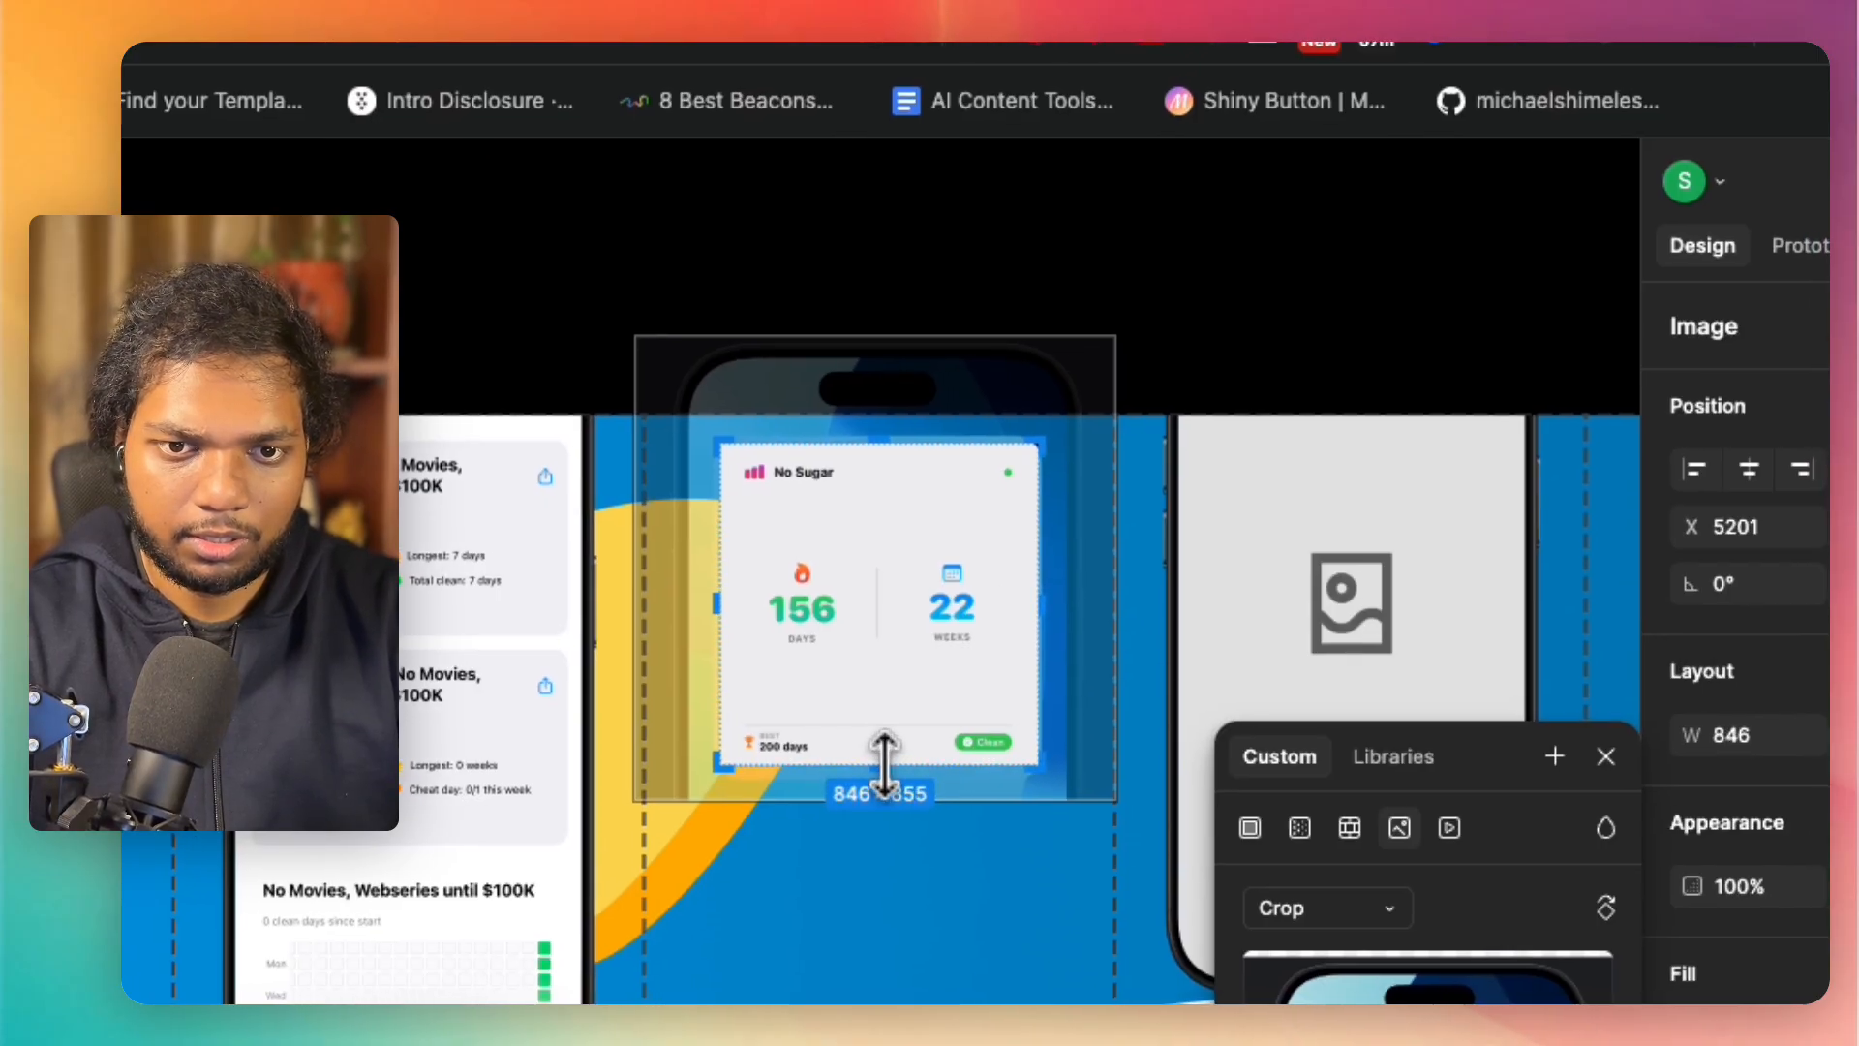
key(Return)
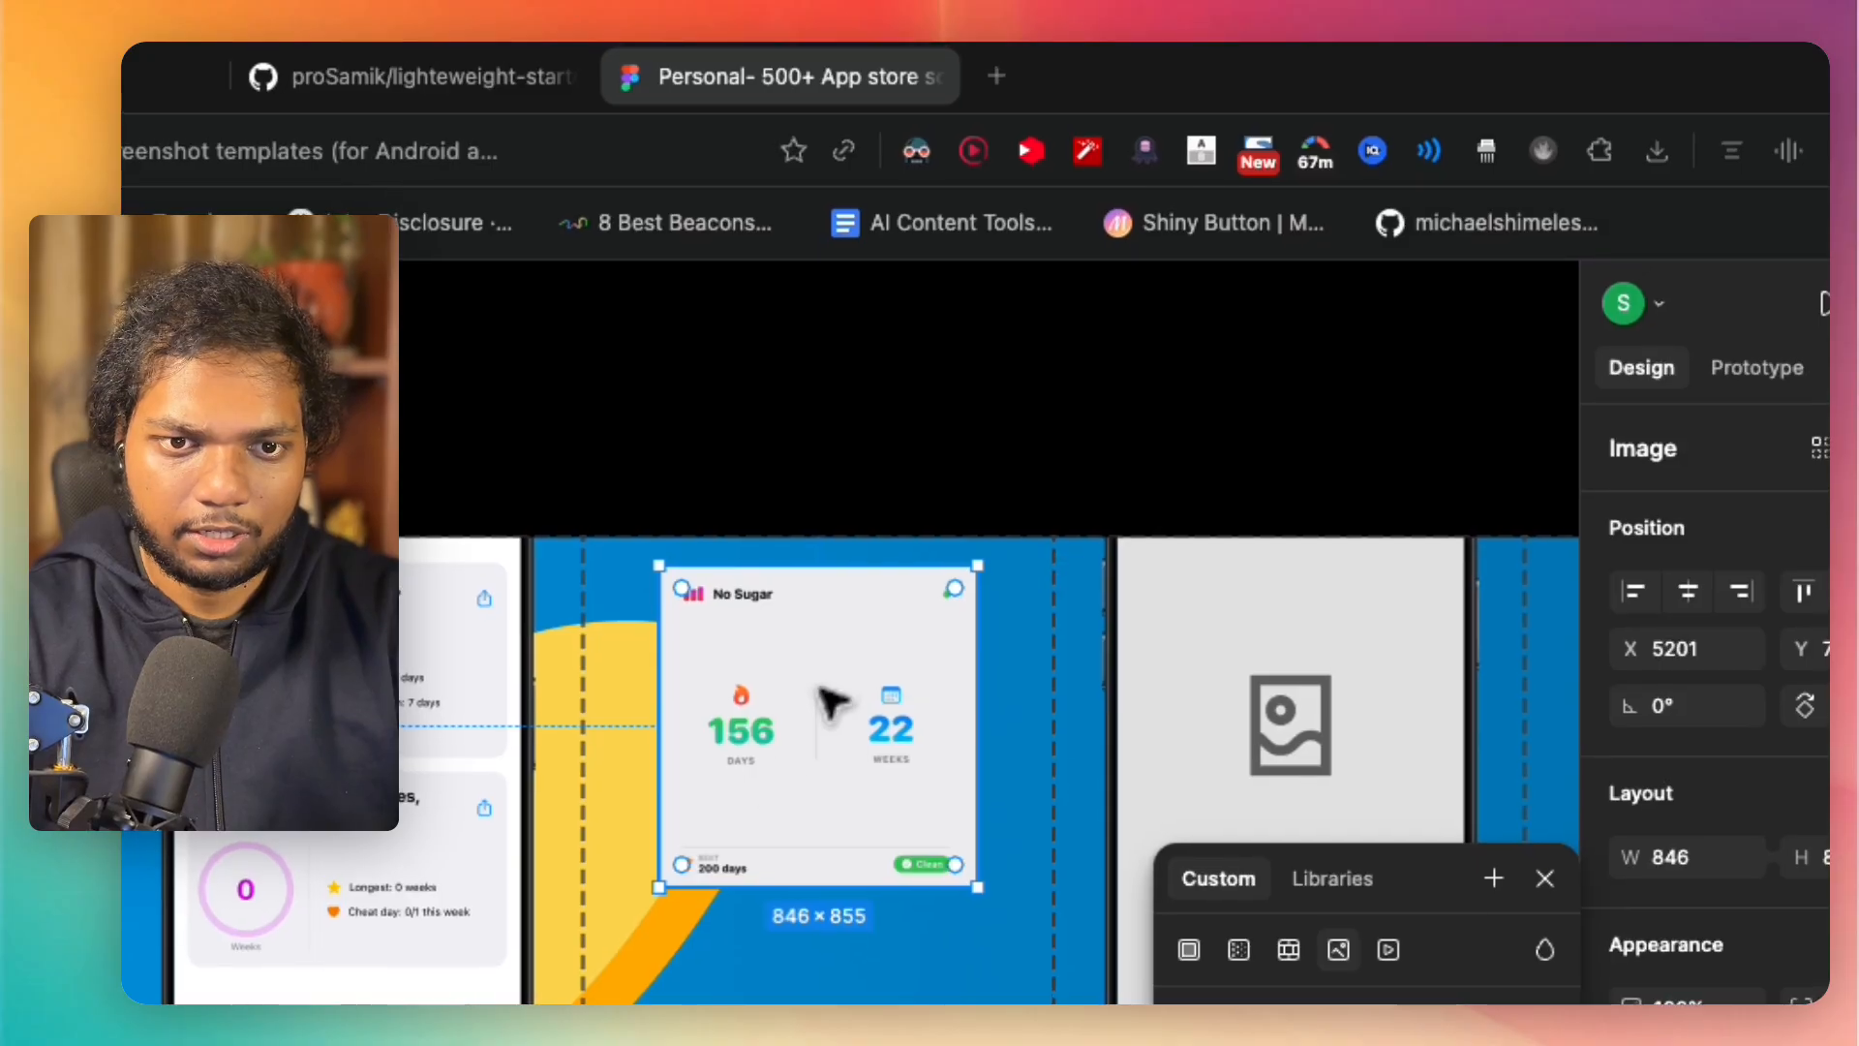
Step: Enlarge the "No Sugar" card to about 874 × 883 and set its corner radius to 30
drag(878, 632, 905, 715)
drag(745, 563, 765, 522)
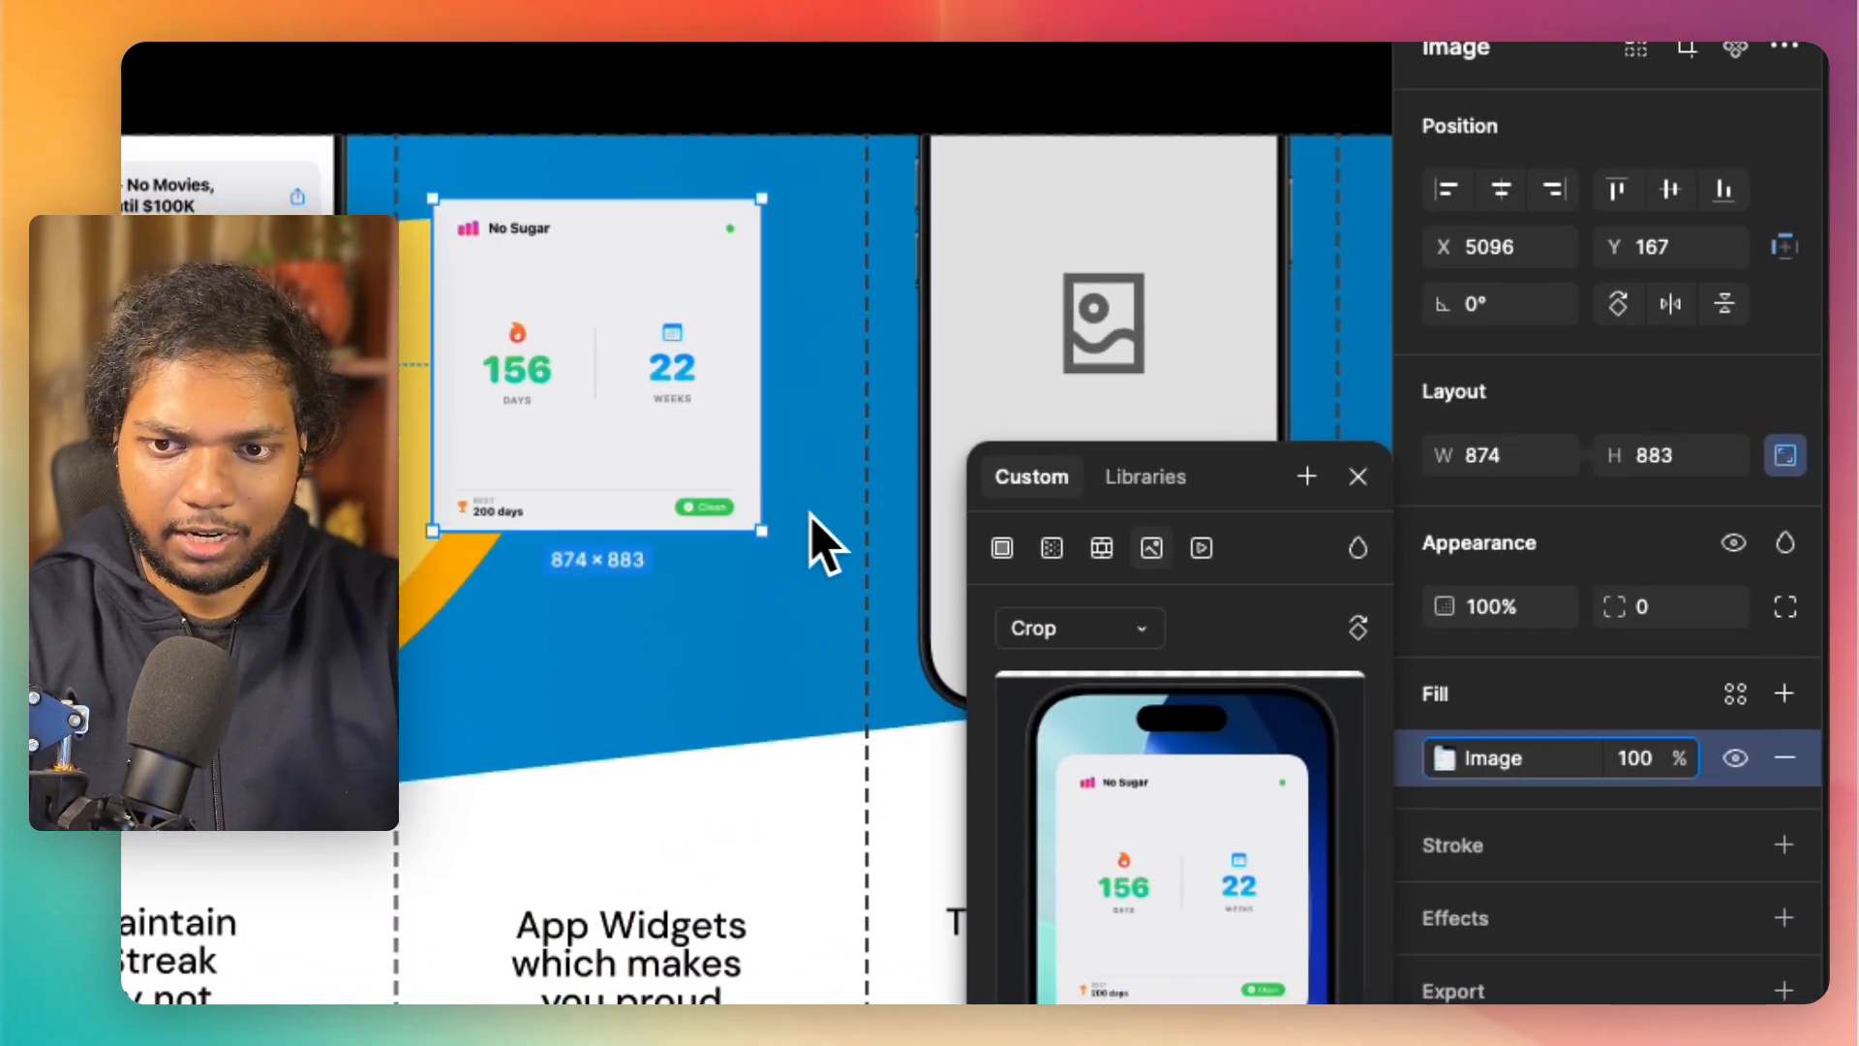
click(1649, 627)
text(30)
key(Return)
Step: Move the "No Sugar" card closer to the fifth panel's upper-left corner
click(775, 60)
drag(686, 451, 731, 508)
drag(871, 775, 1212, 875)
click(755, 303)
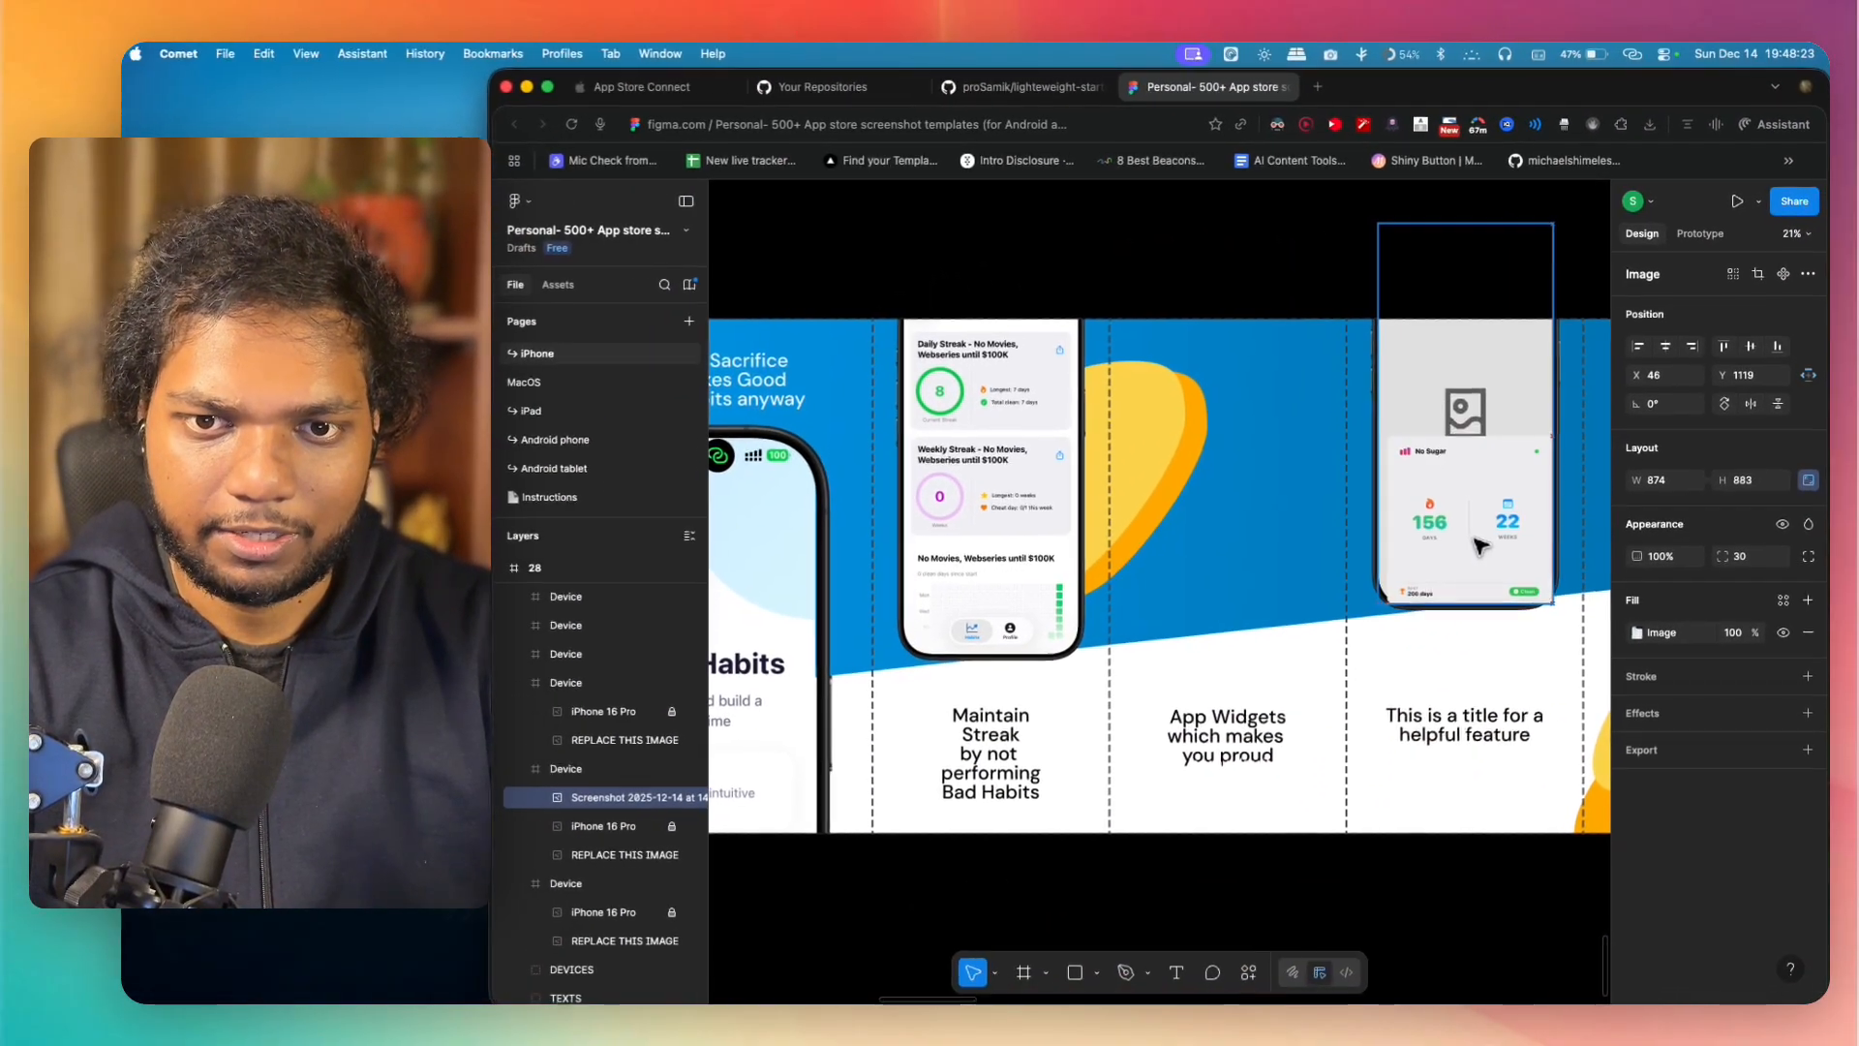
drag(1480, 547, 1206, 442)
click(1193, 248)
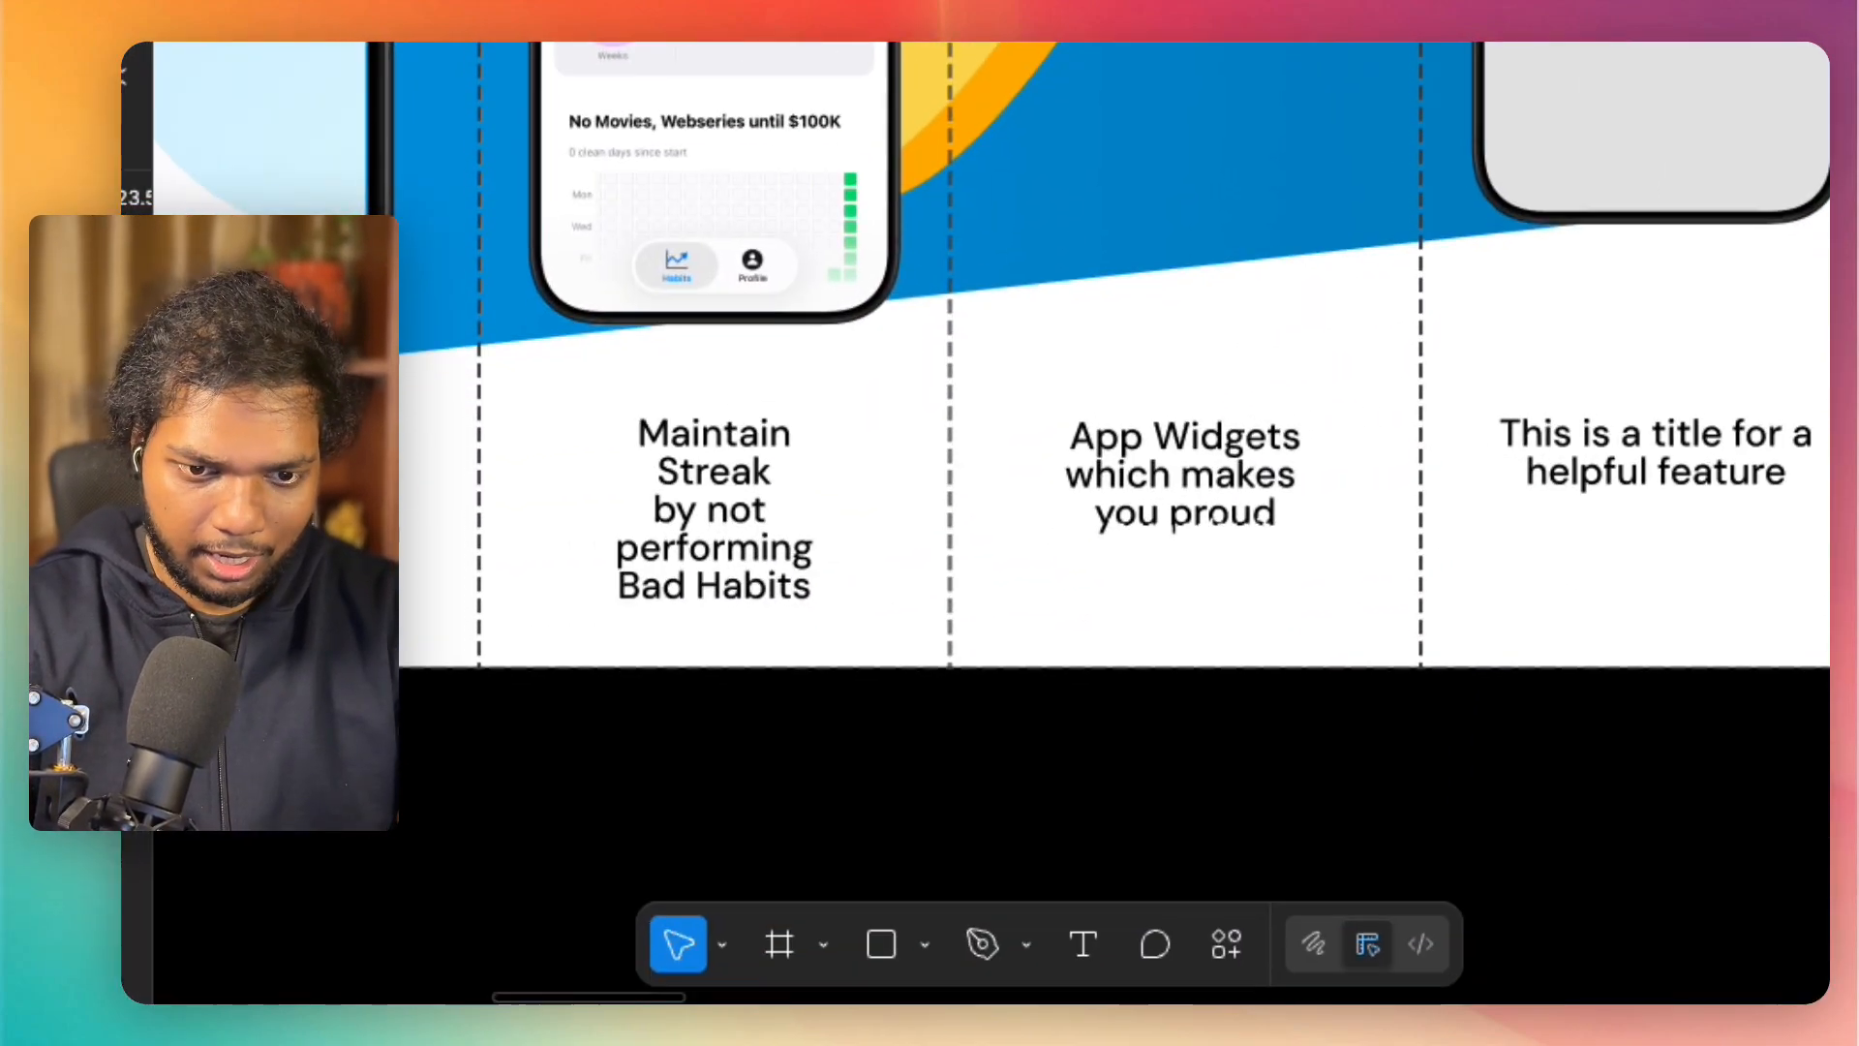
Step: Place the two "No Smoking" widget images, 10 days clean and 23 days, between the "No Sugar" card and the fifth panel's title
scroll(1120, 752, right, 5)
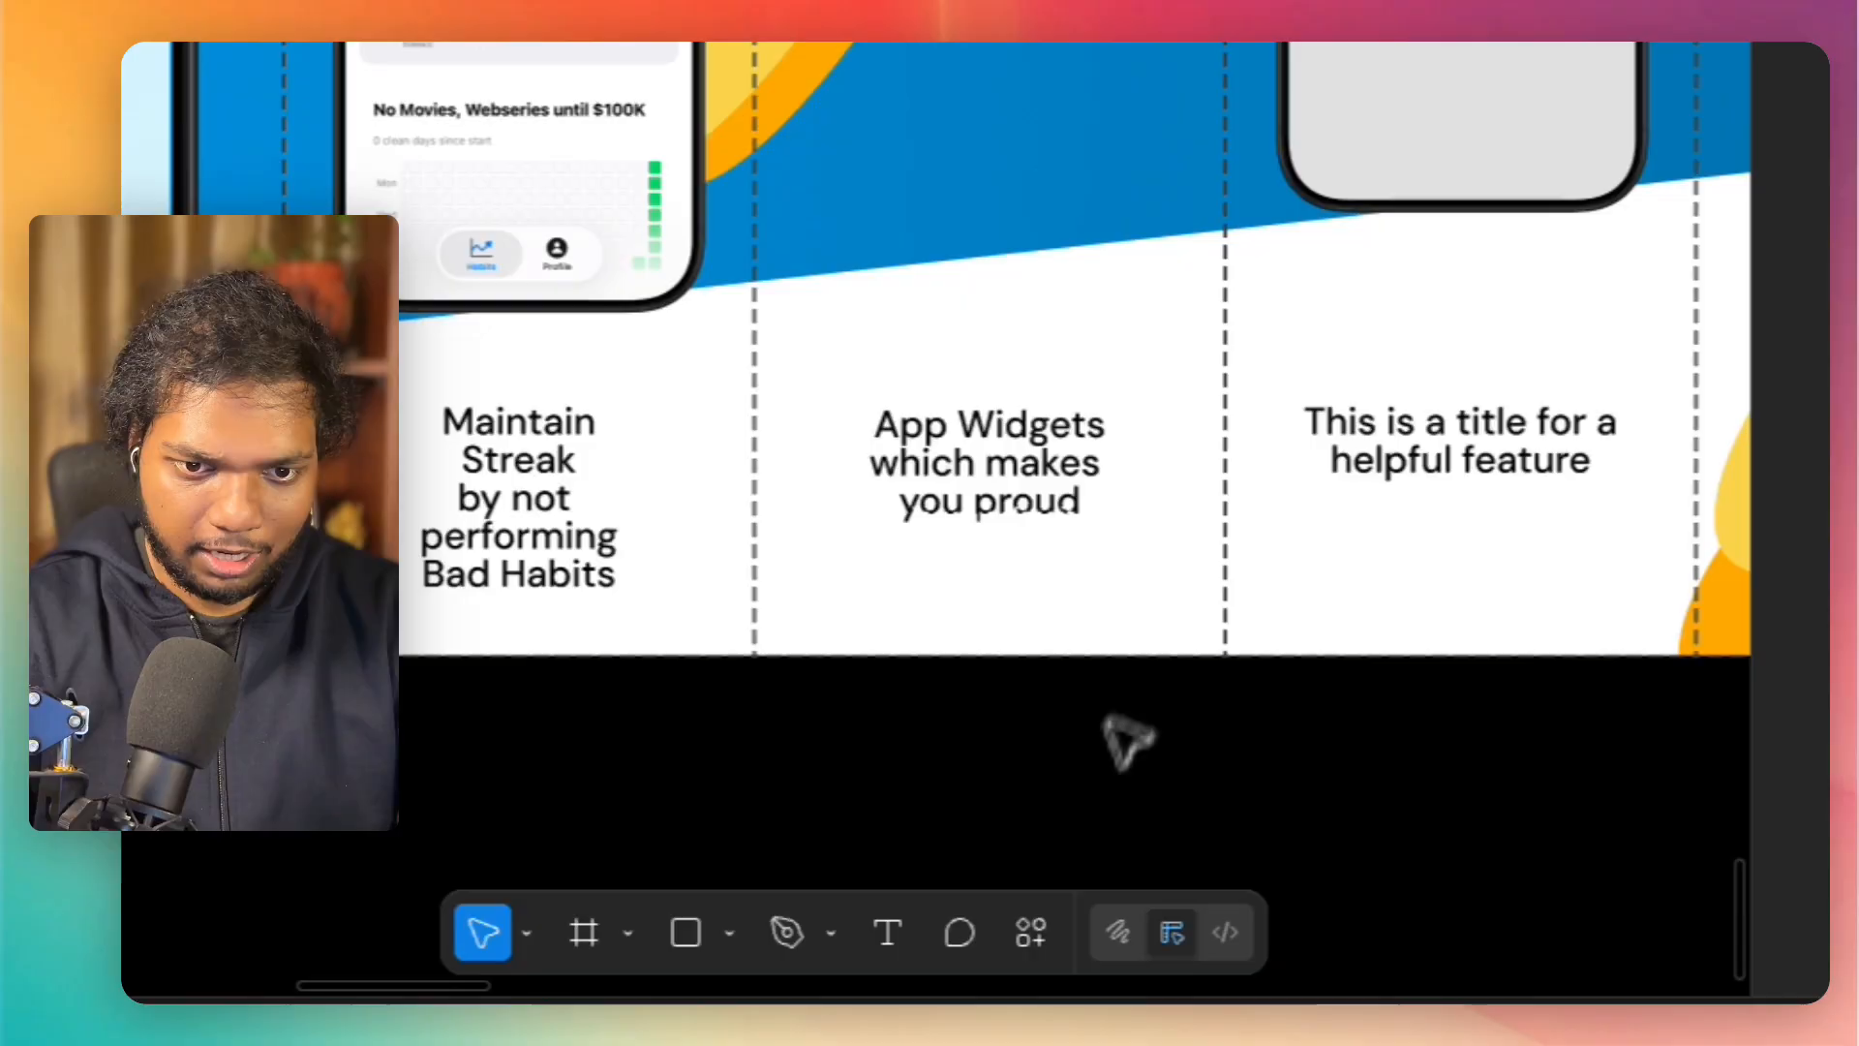
click(957, 528)
key(Delete)
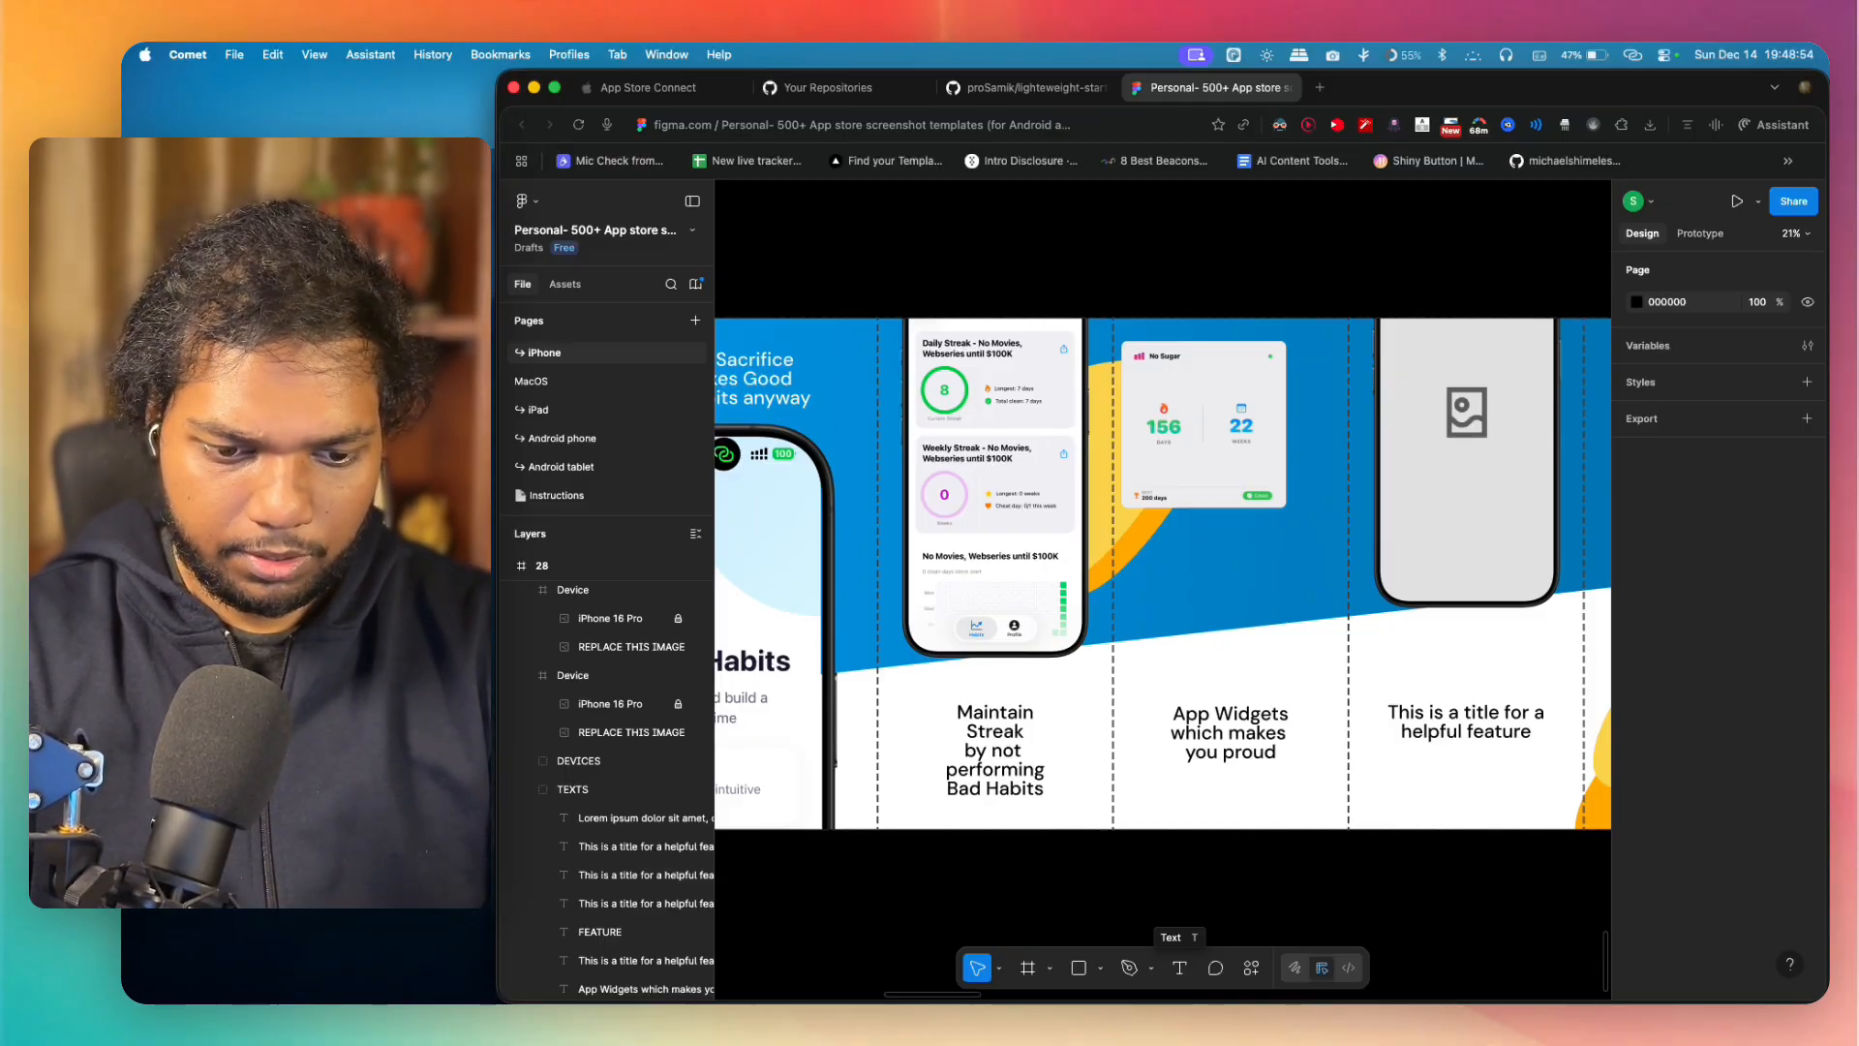
drag(1111, 852, 1171, 624)
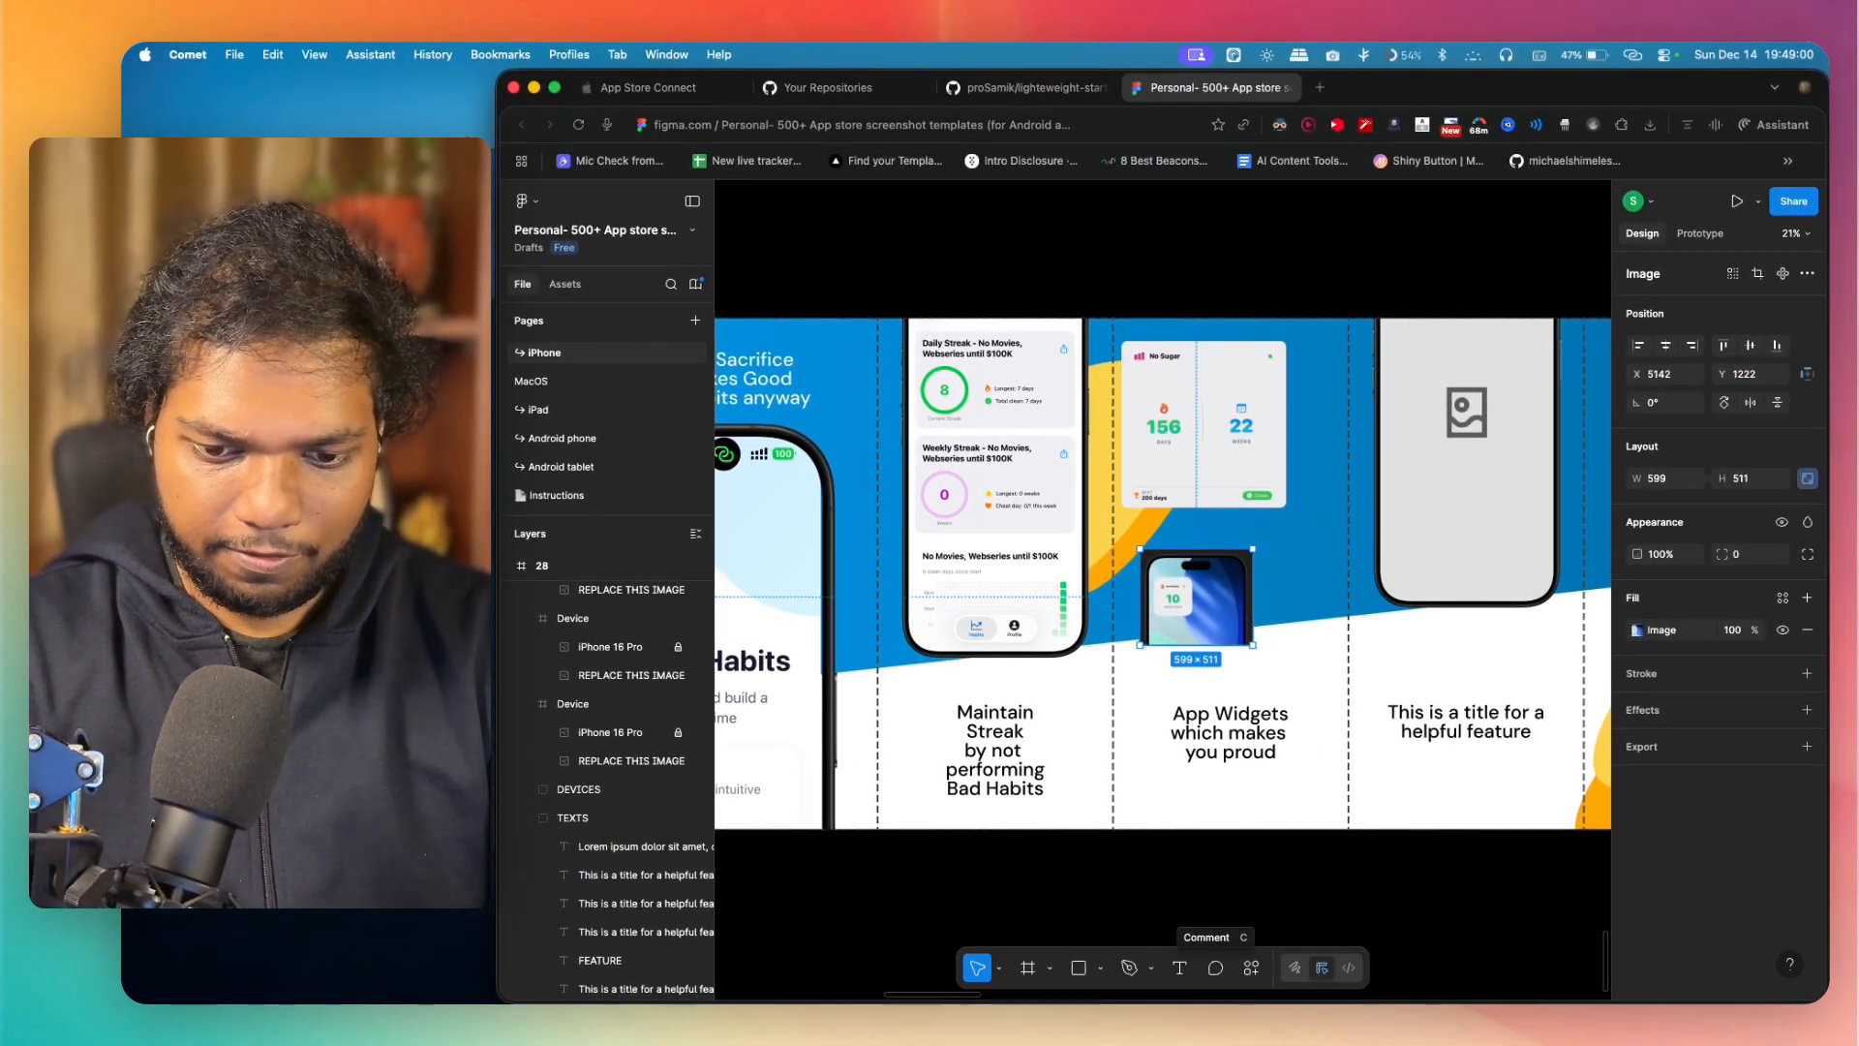
drag(1216, 967, 1207, 667)
Step: Switch the 23-day "No Smoking" image's fill to Crop and trim its right and left sides to about 434 wide
scroll(1206, 665, up, 6)
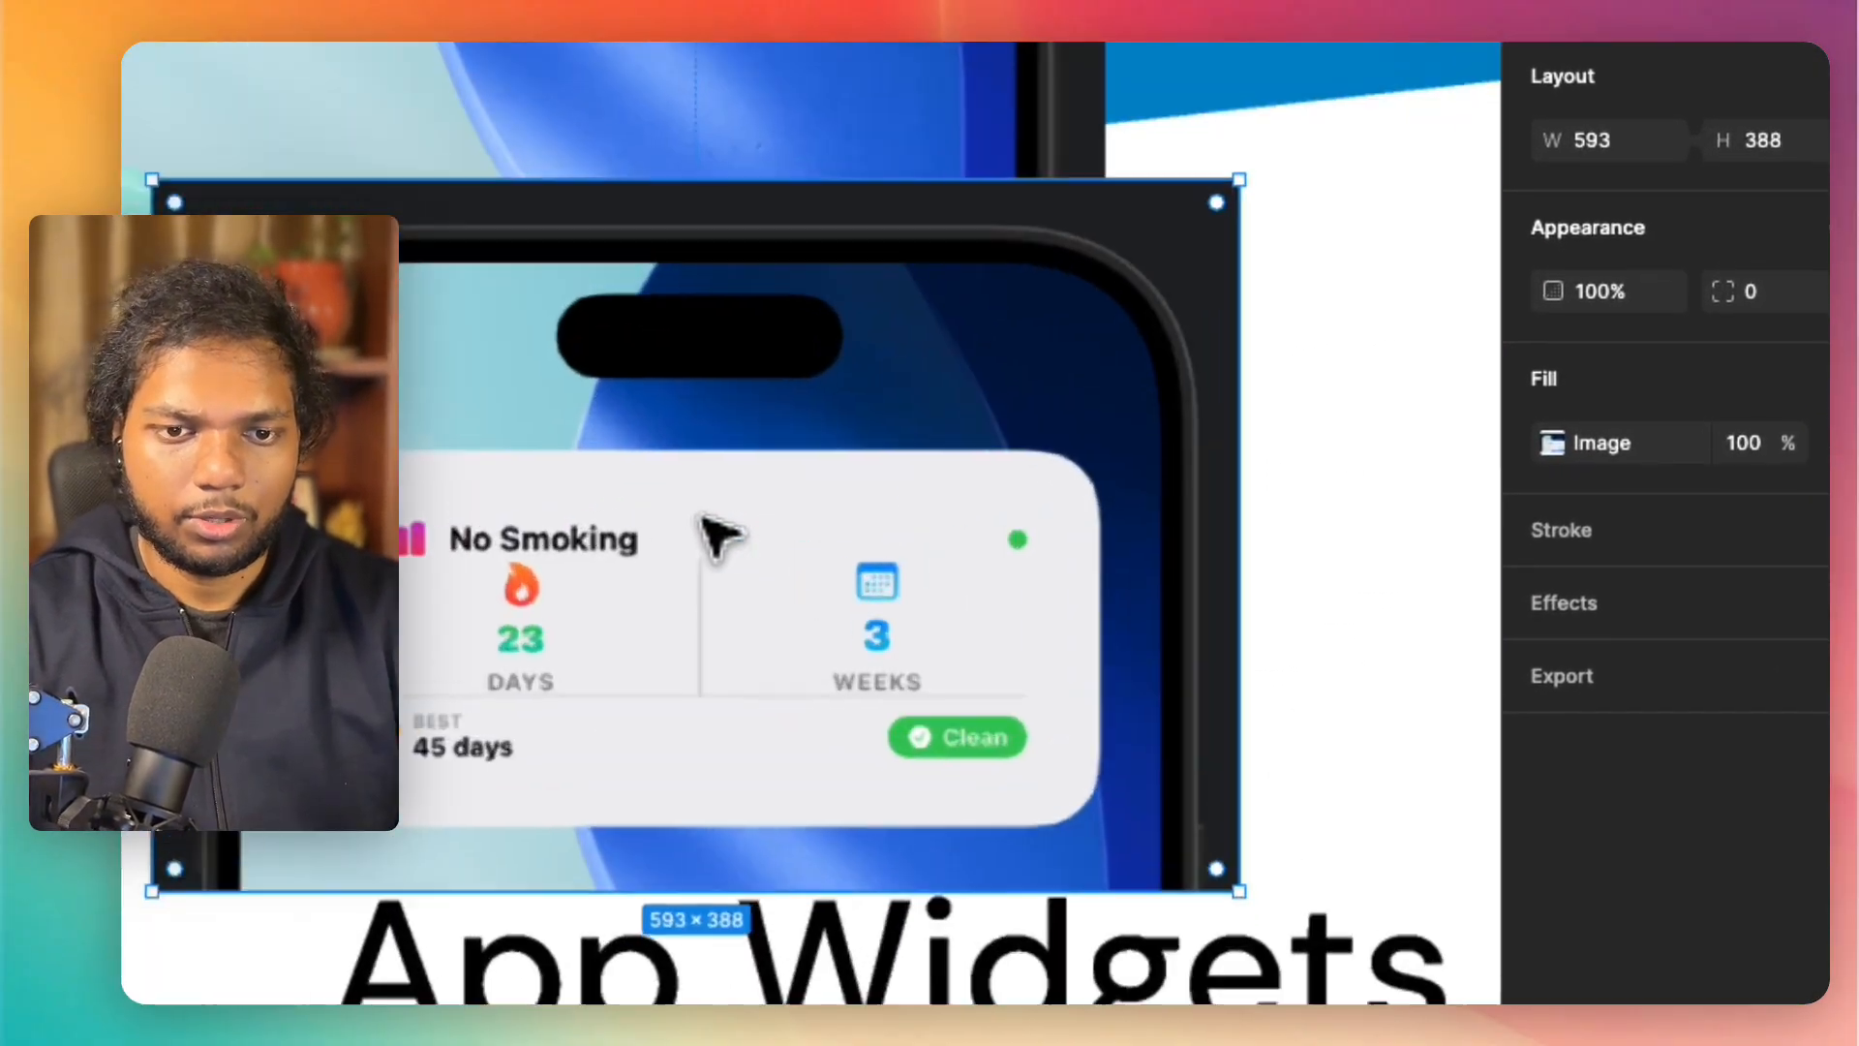
scroll(699, 515, up, 1)
double_click(699, 516)
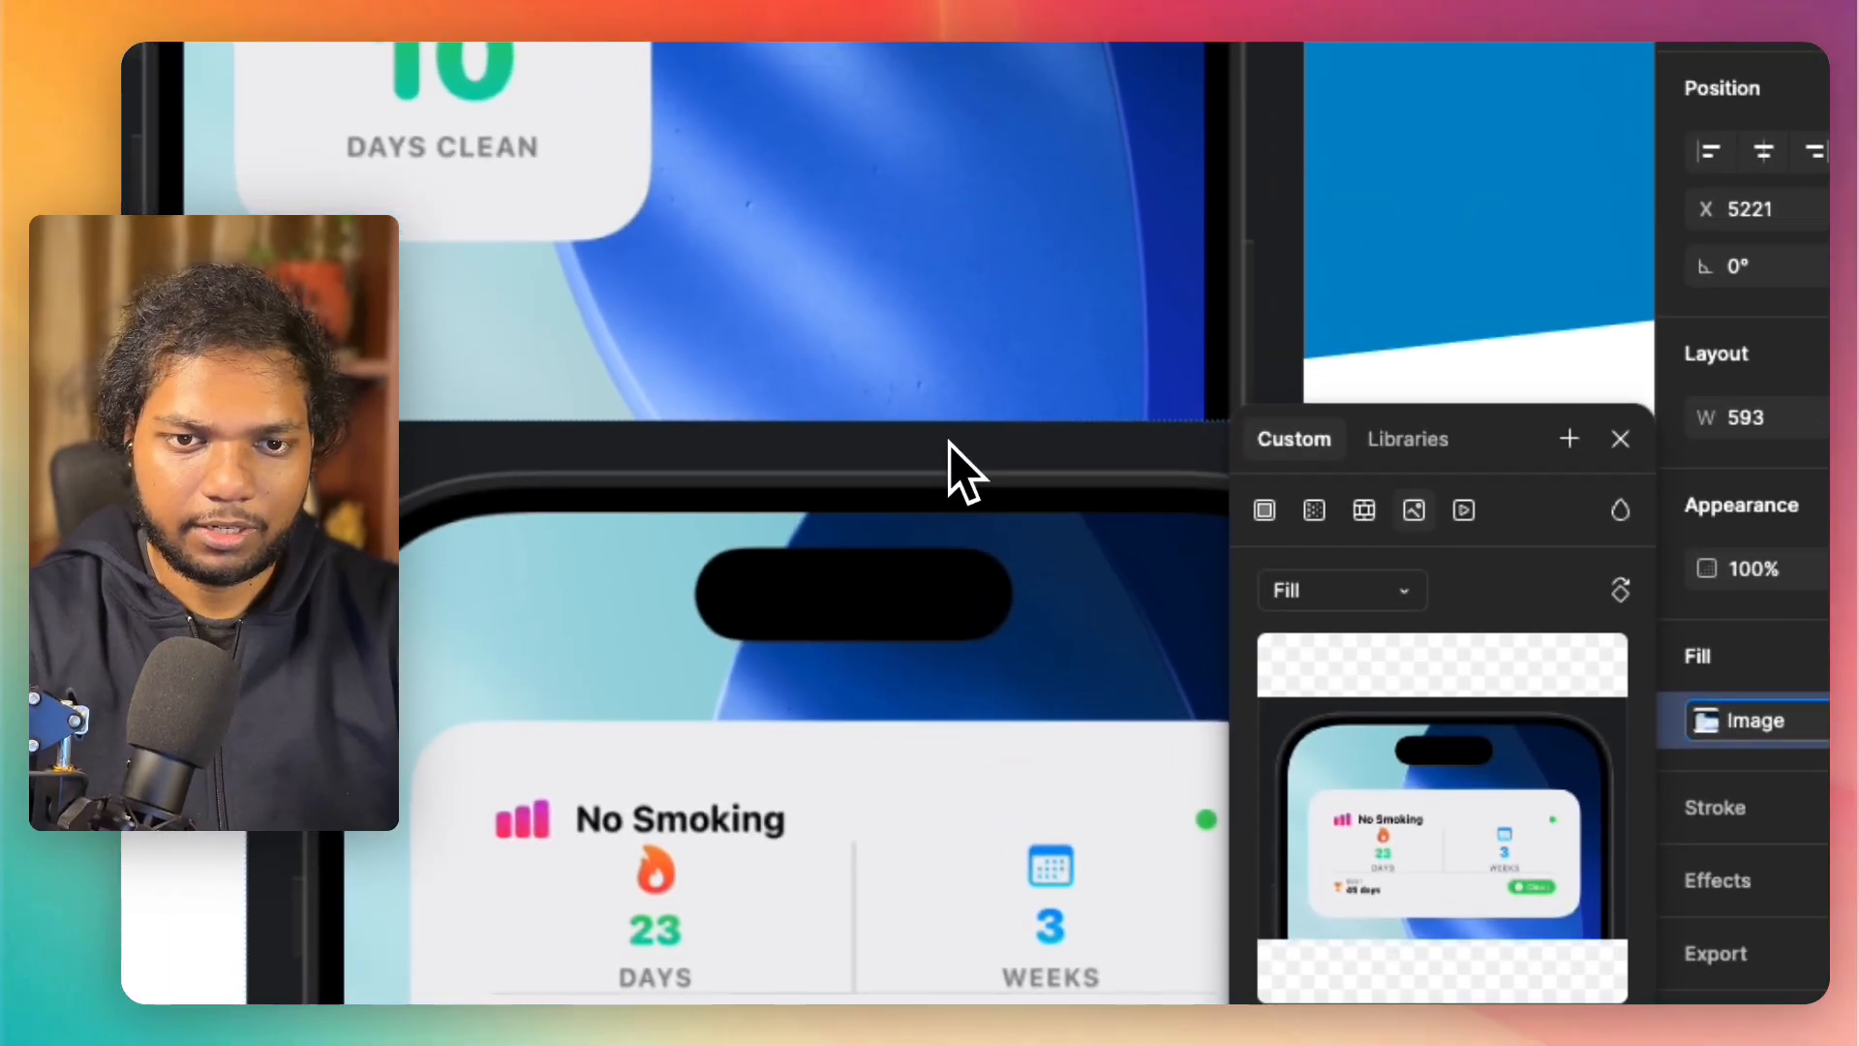
scroll(813, 170, right, 7)
scroll(823, 169, left, 5)
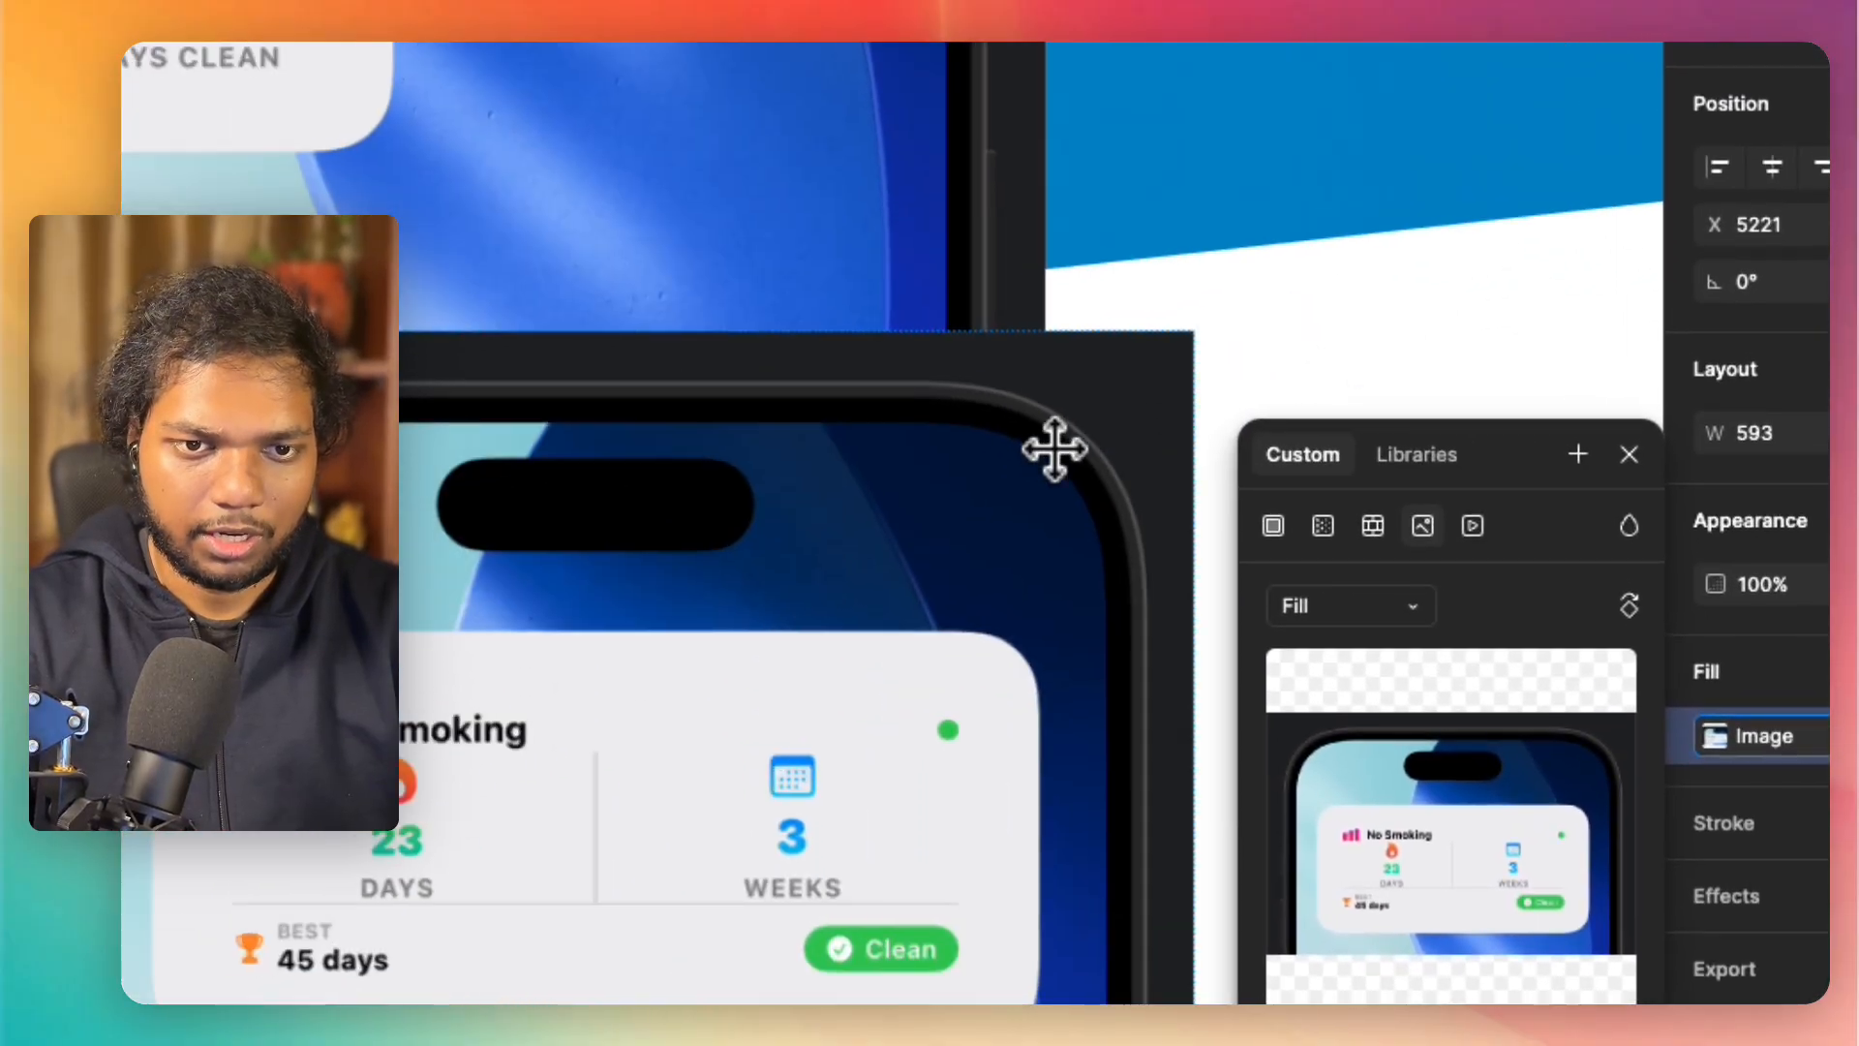
scroll(813, 379, down, 5)
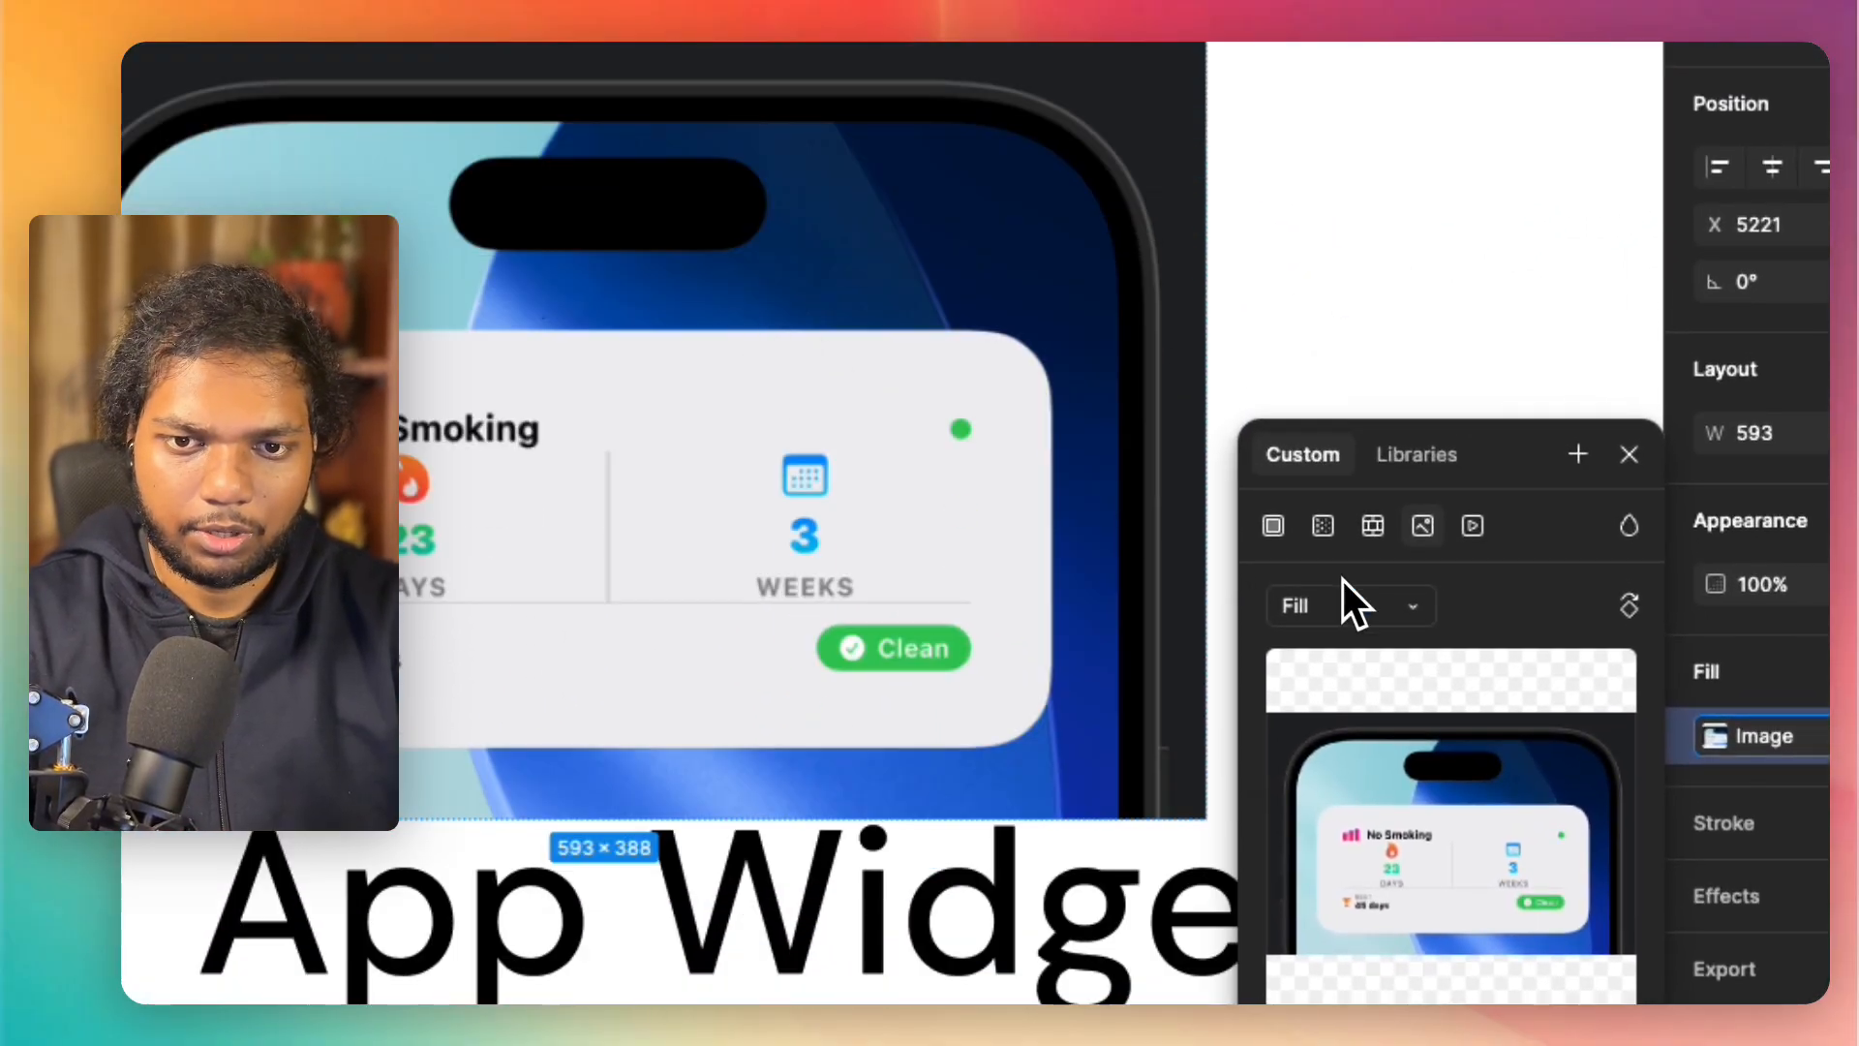
click(1346, 605)
click(1365, 695)
drag(1198, 578, 1049, 585)
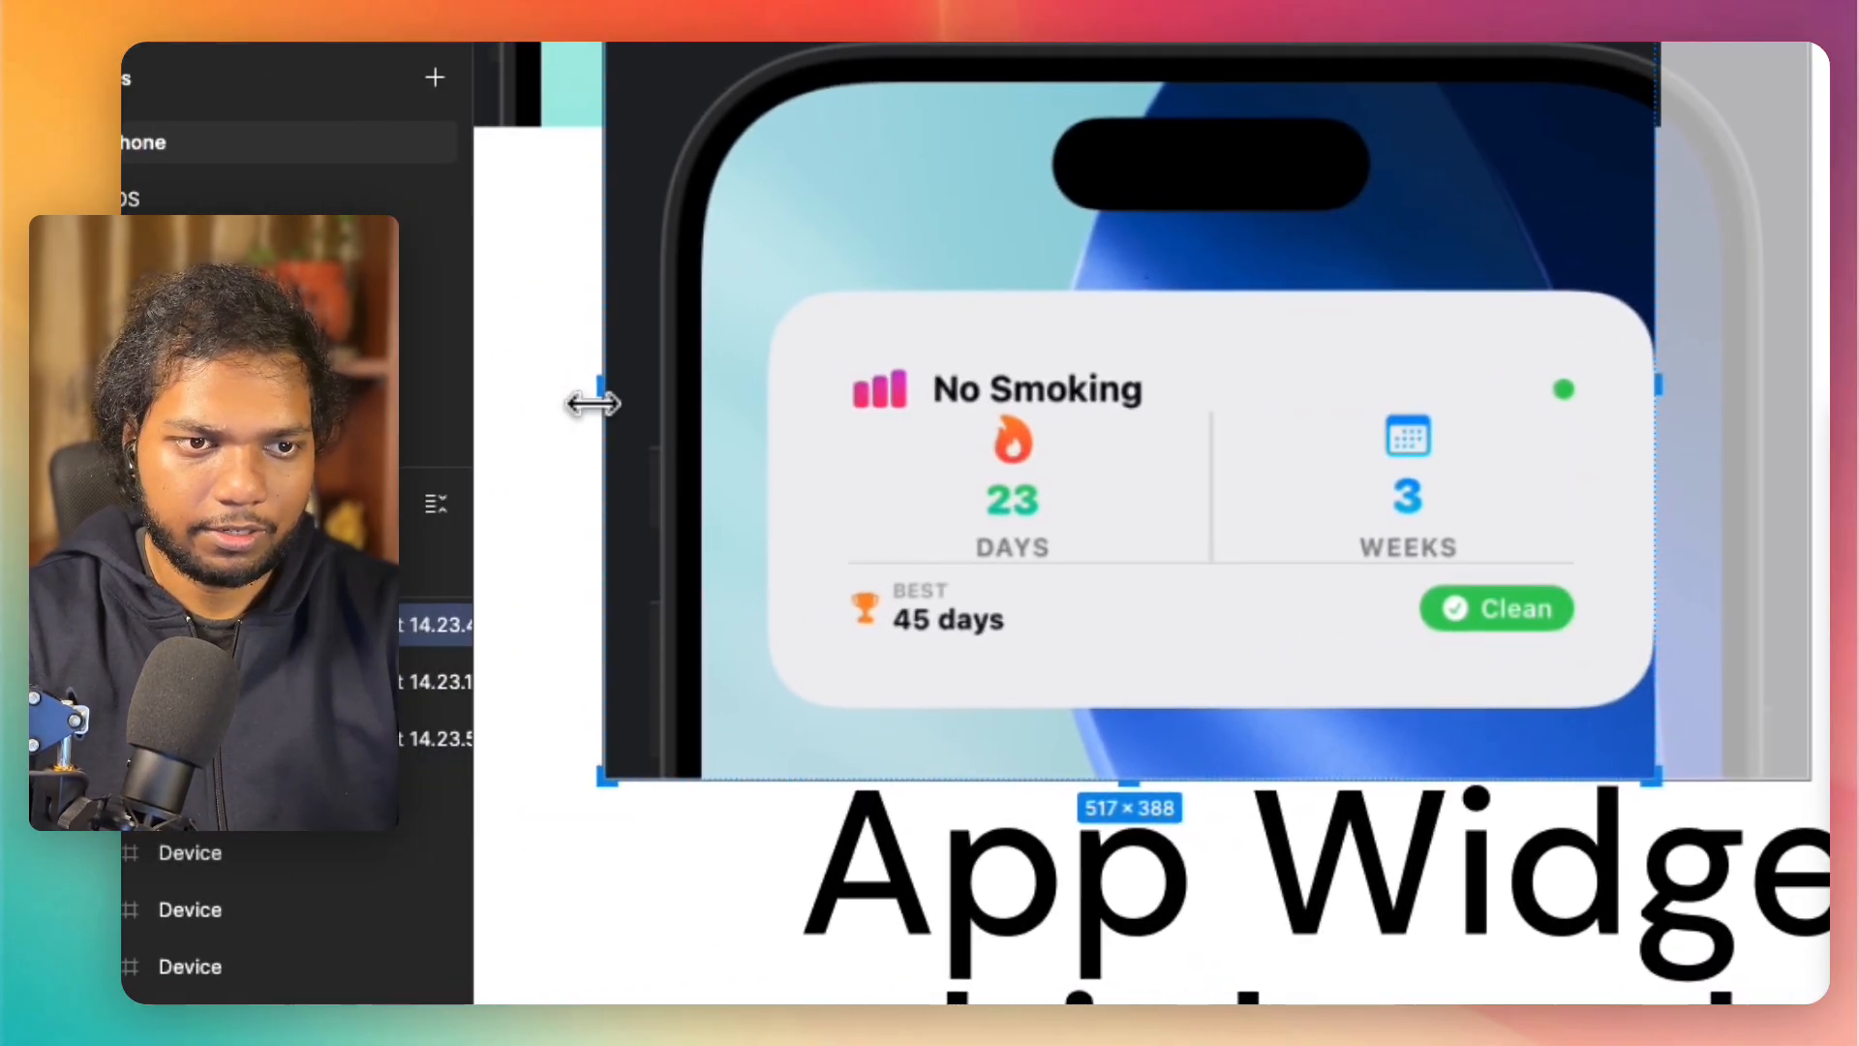
drag(600, 404, 801, 408)
Step: Trim the 23-day "No Smoking" image's bottom, right and top edges to the widget card, about 426 × 164
drag(1262, 777, 1269, 680)
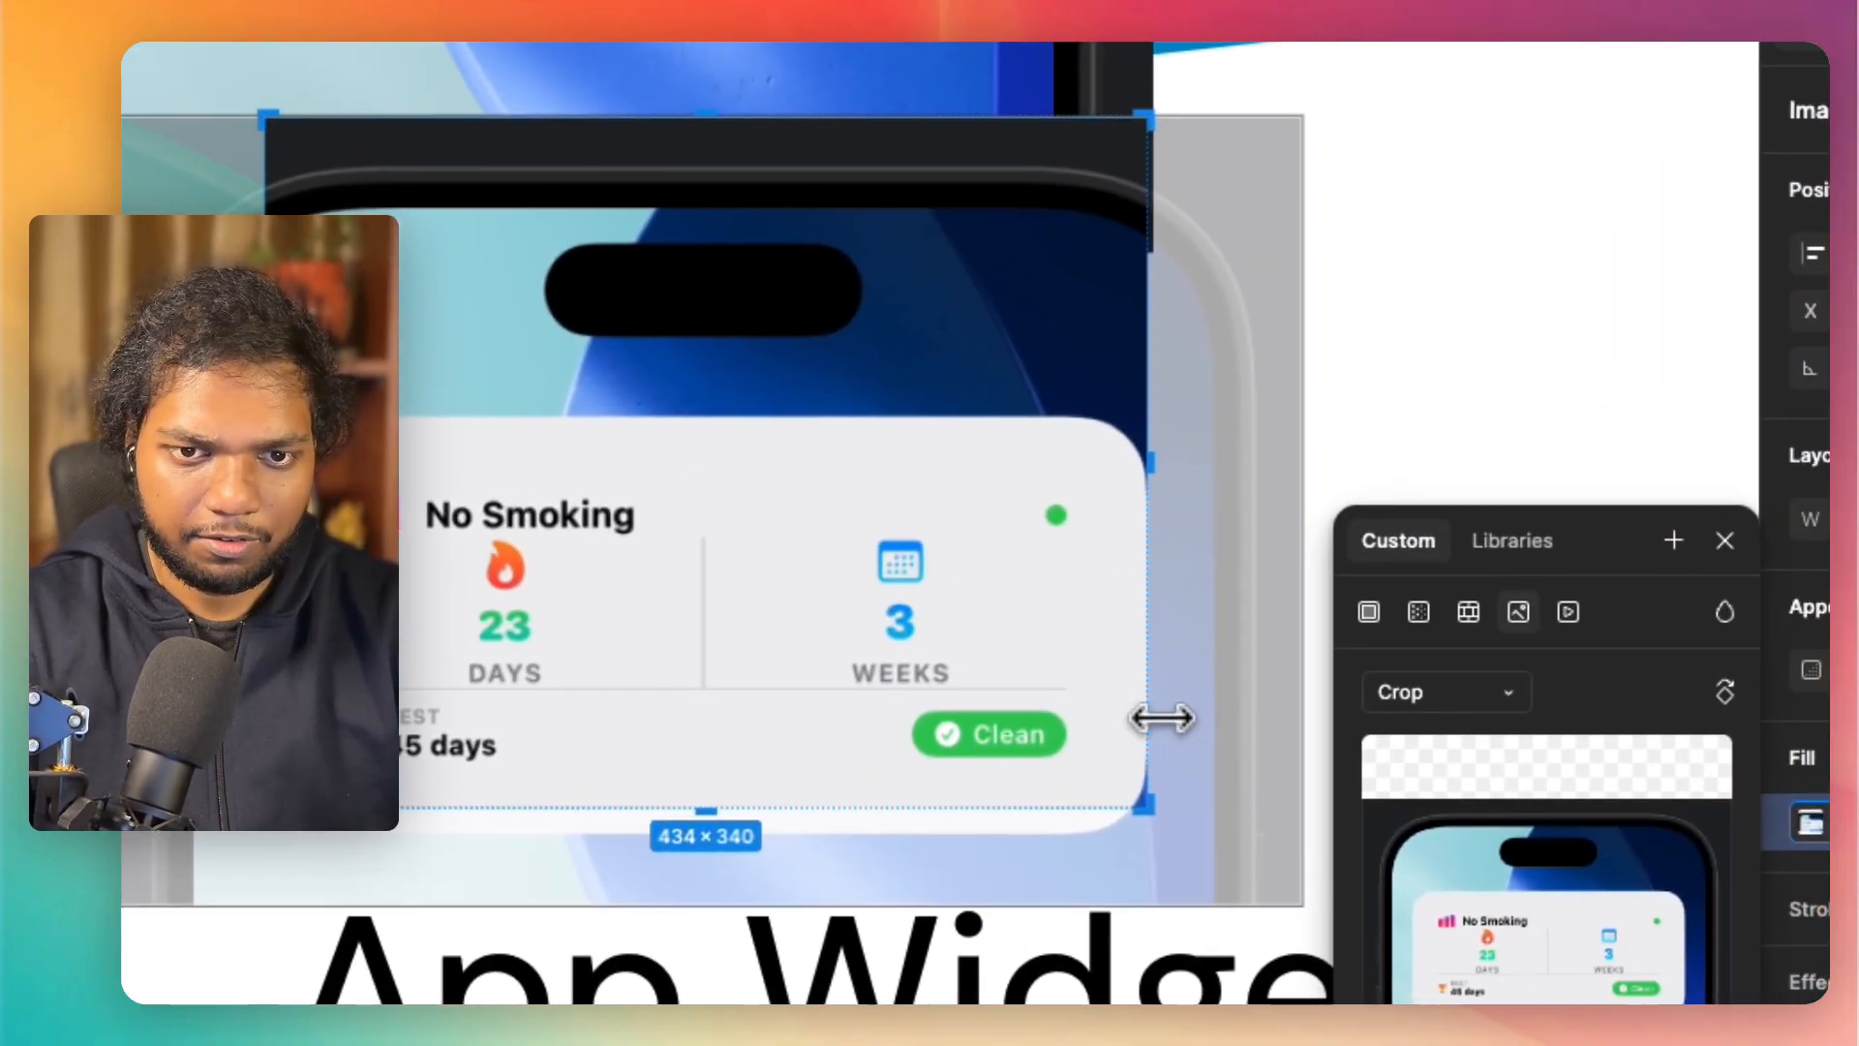
drag(1146, 717, 1122, 718)
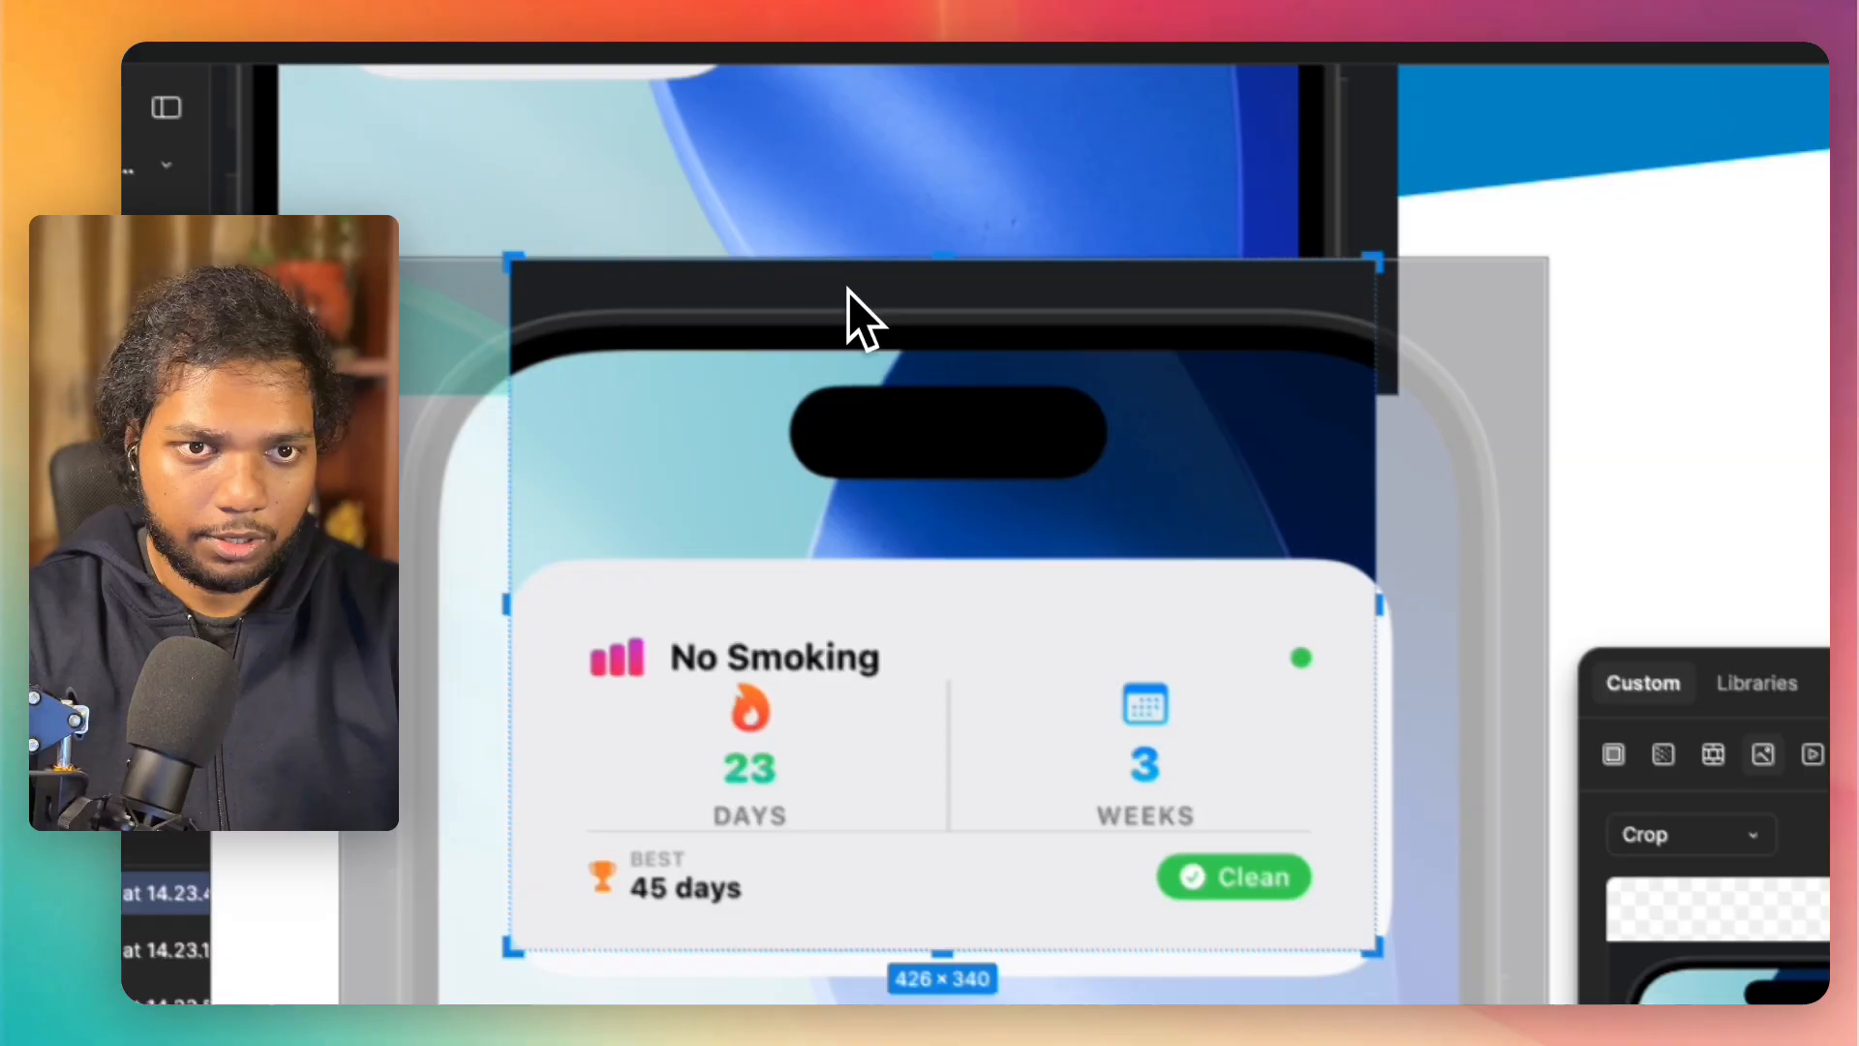
drag(885, 283, 948, 639)
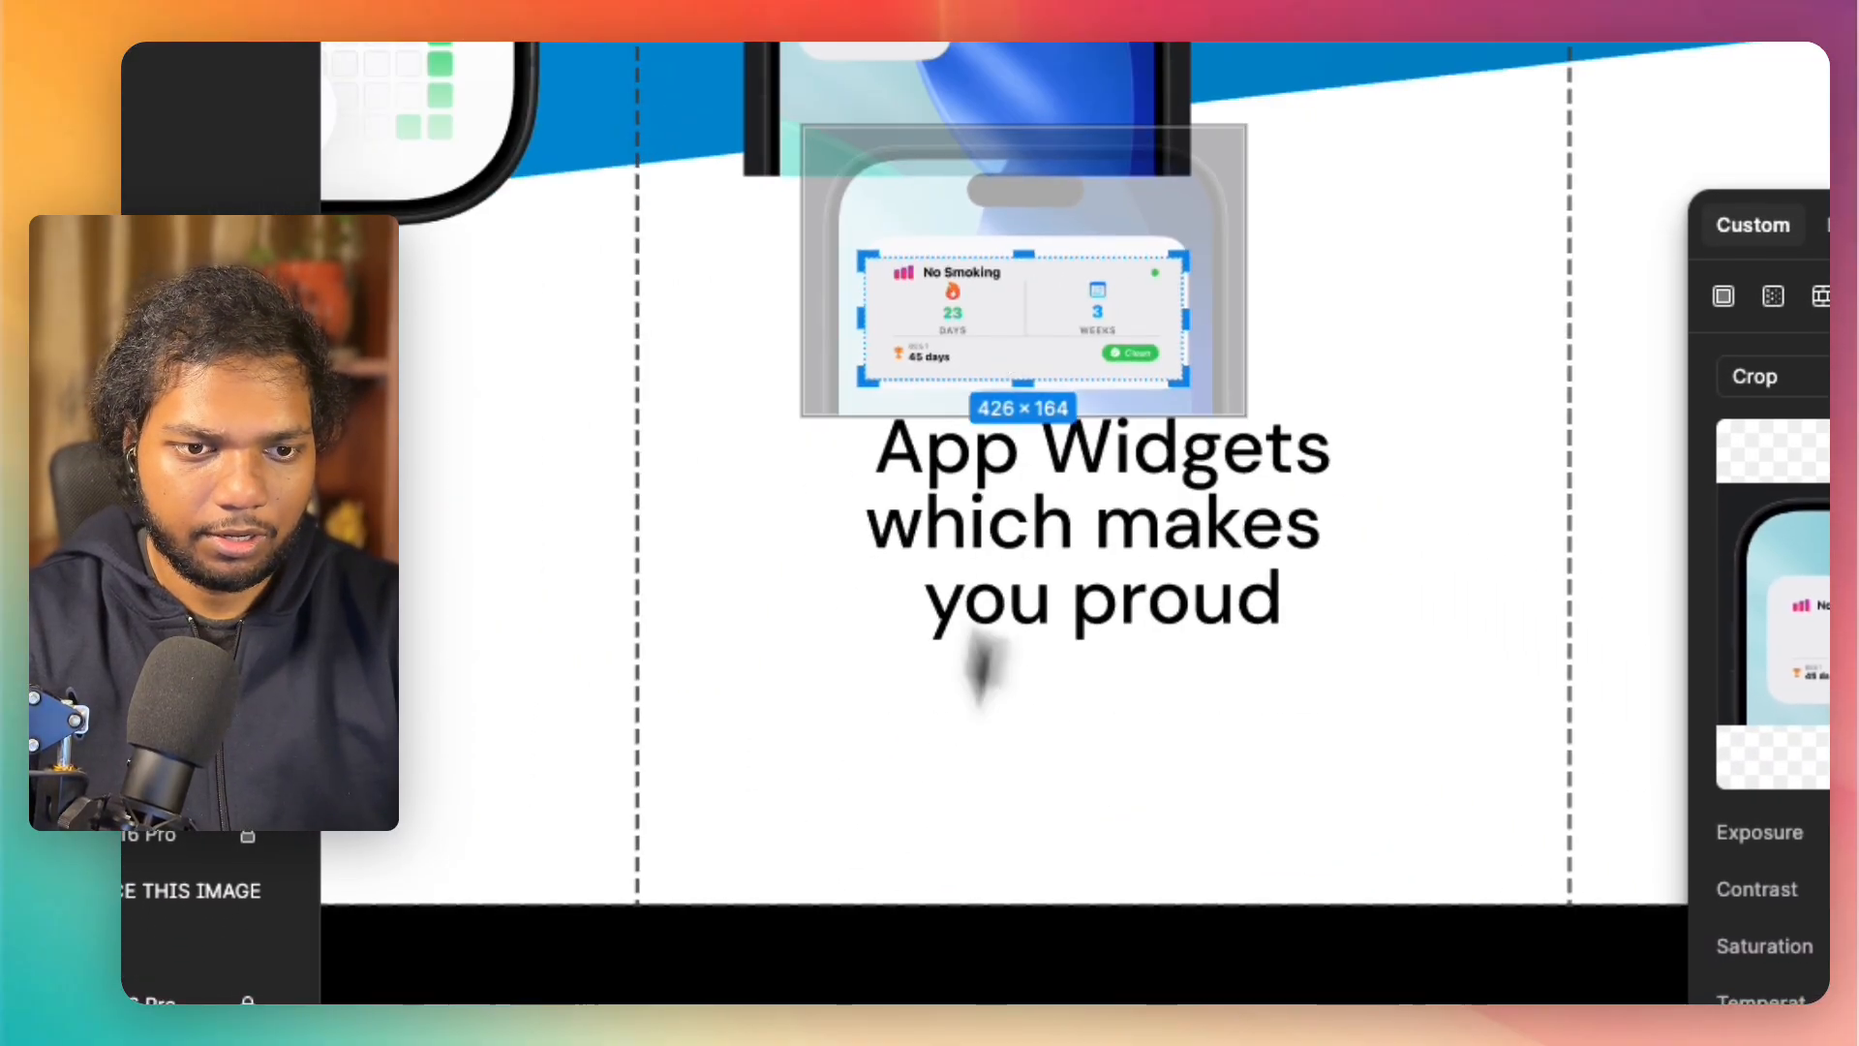
click(823, 833)
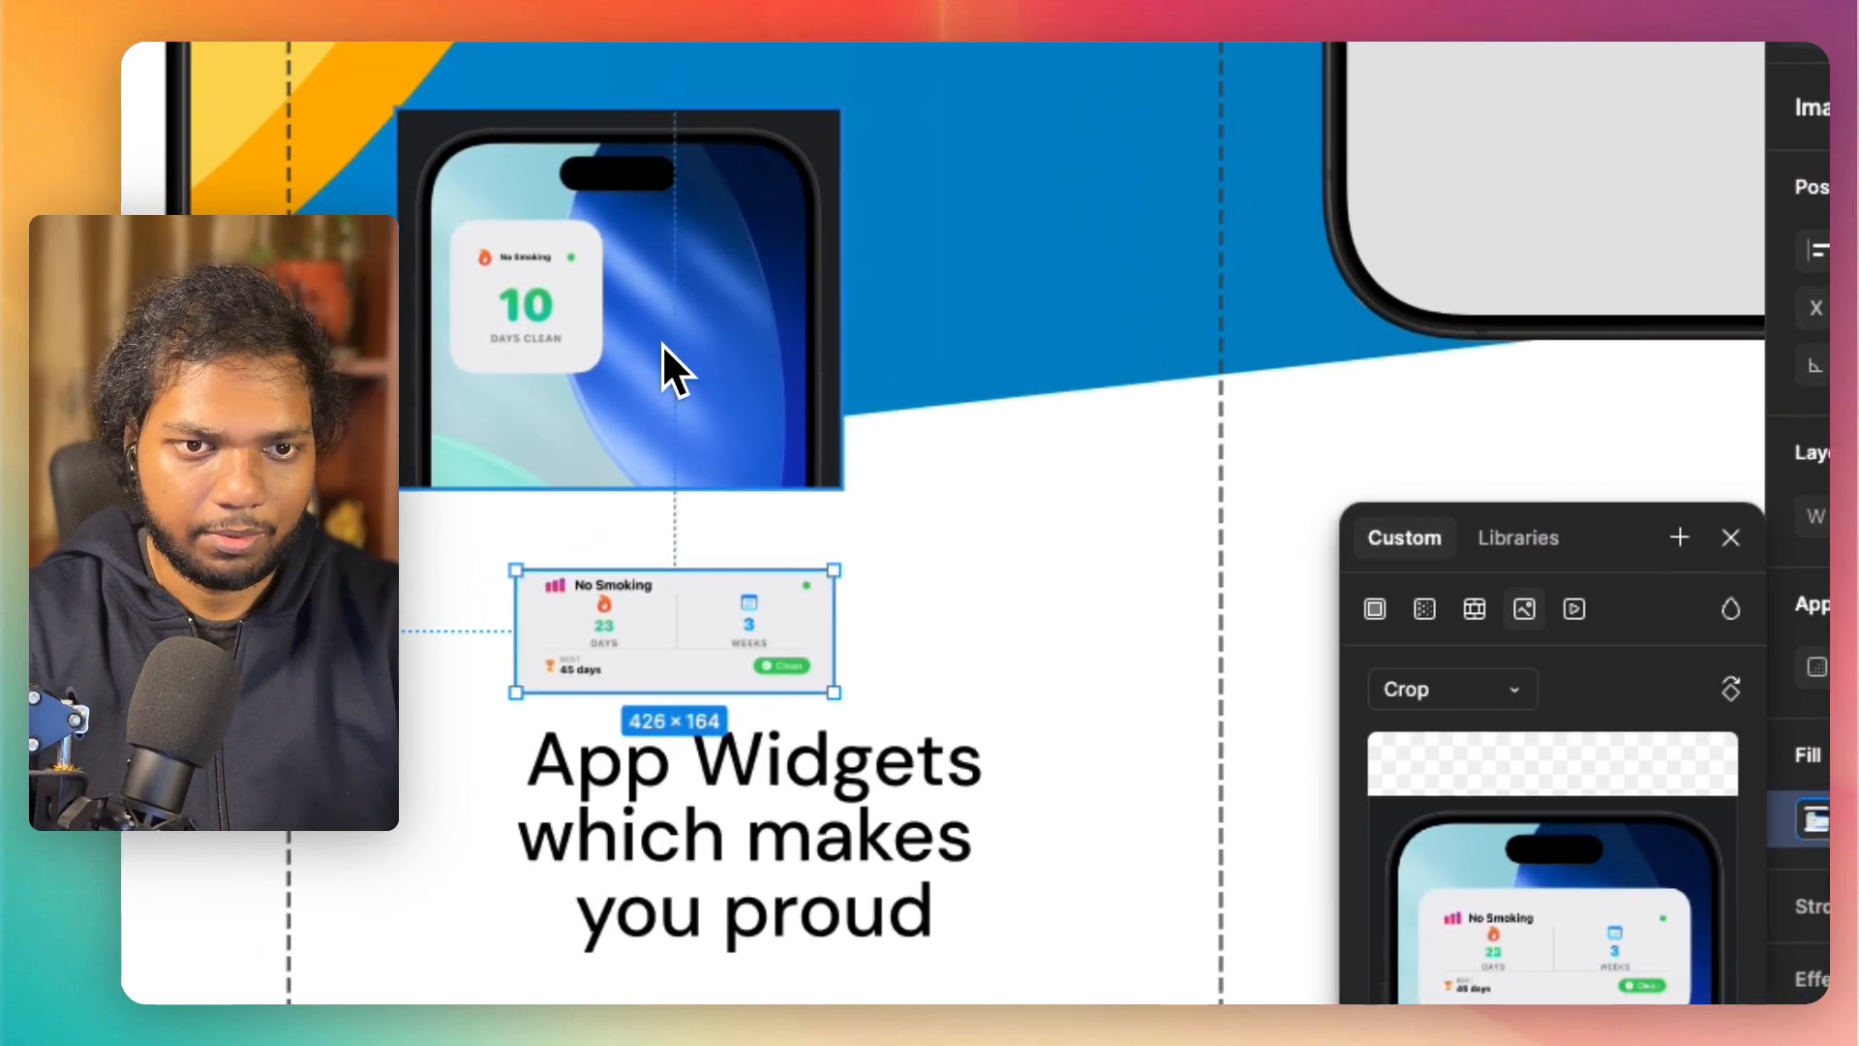
Step: Set the 10-day "No Smoking" image's fill to Crop and trim all four sides to the widget card, about 200 × 179
click(662, 345)
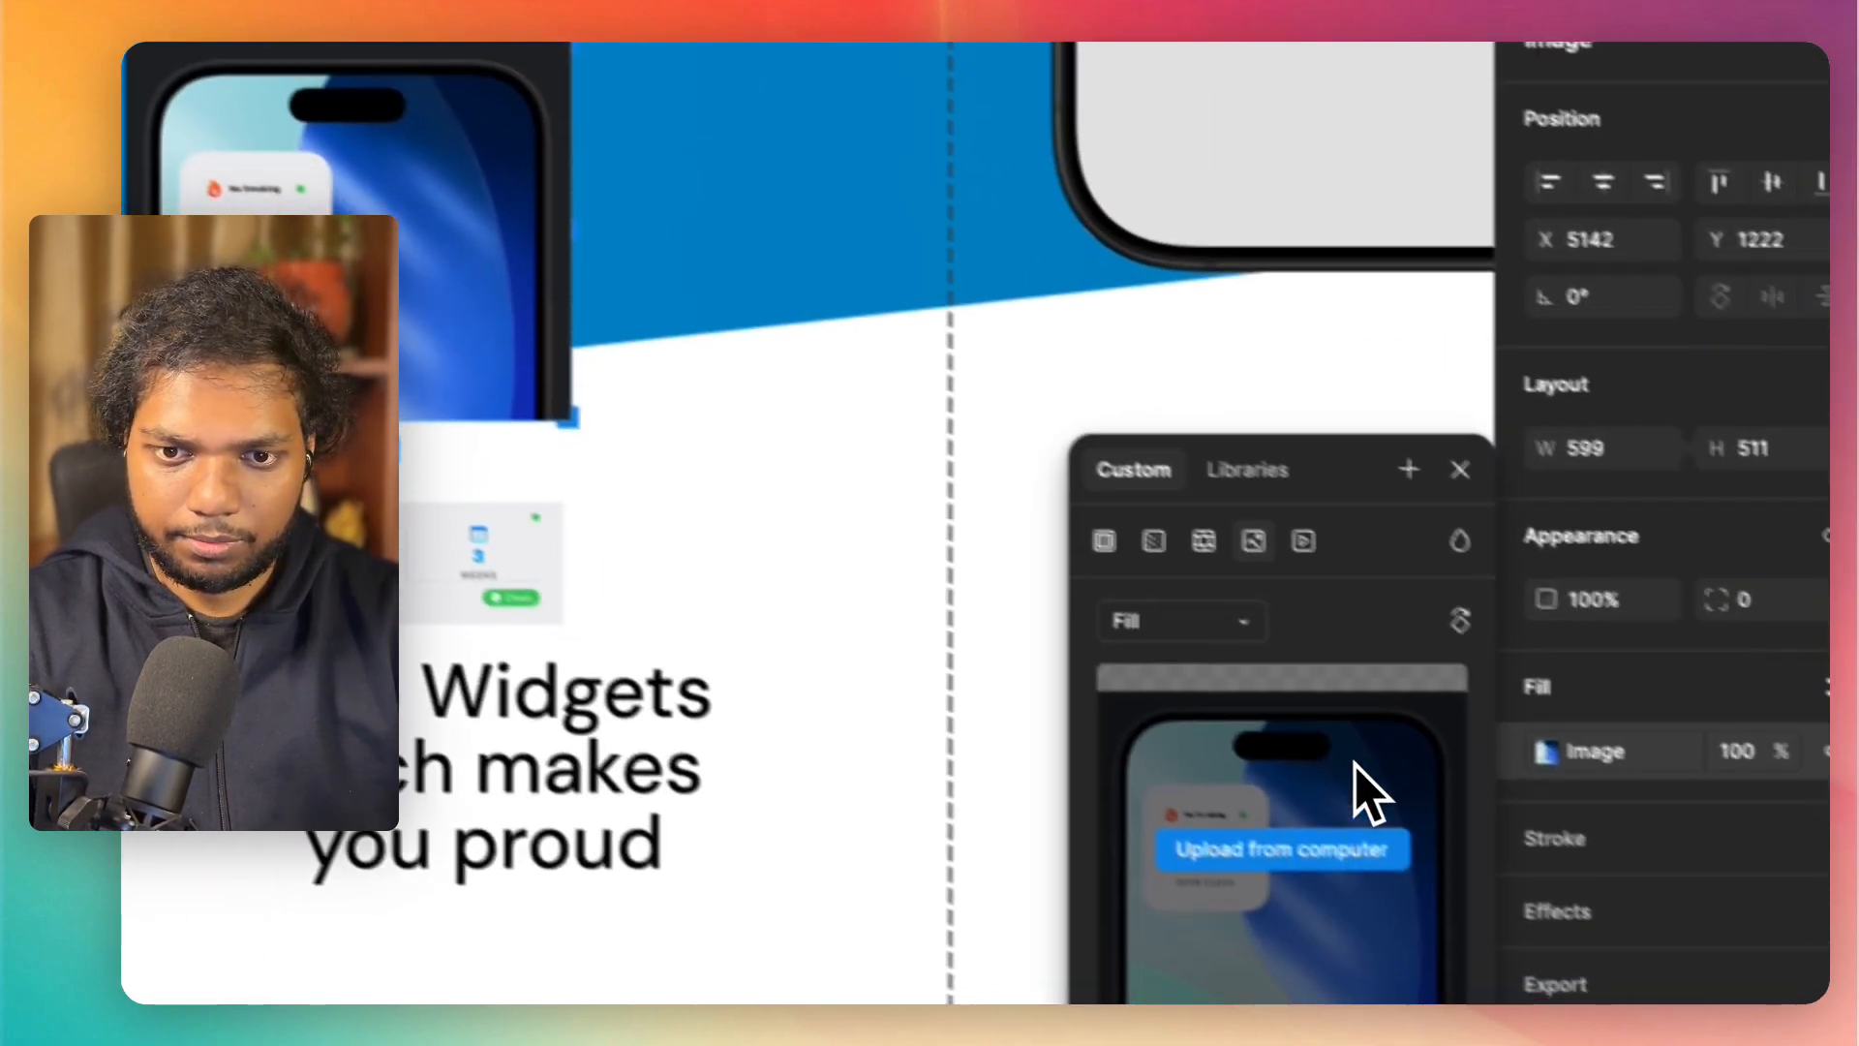
click(1442, 699)
click(1445, 775)
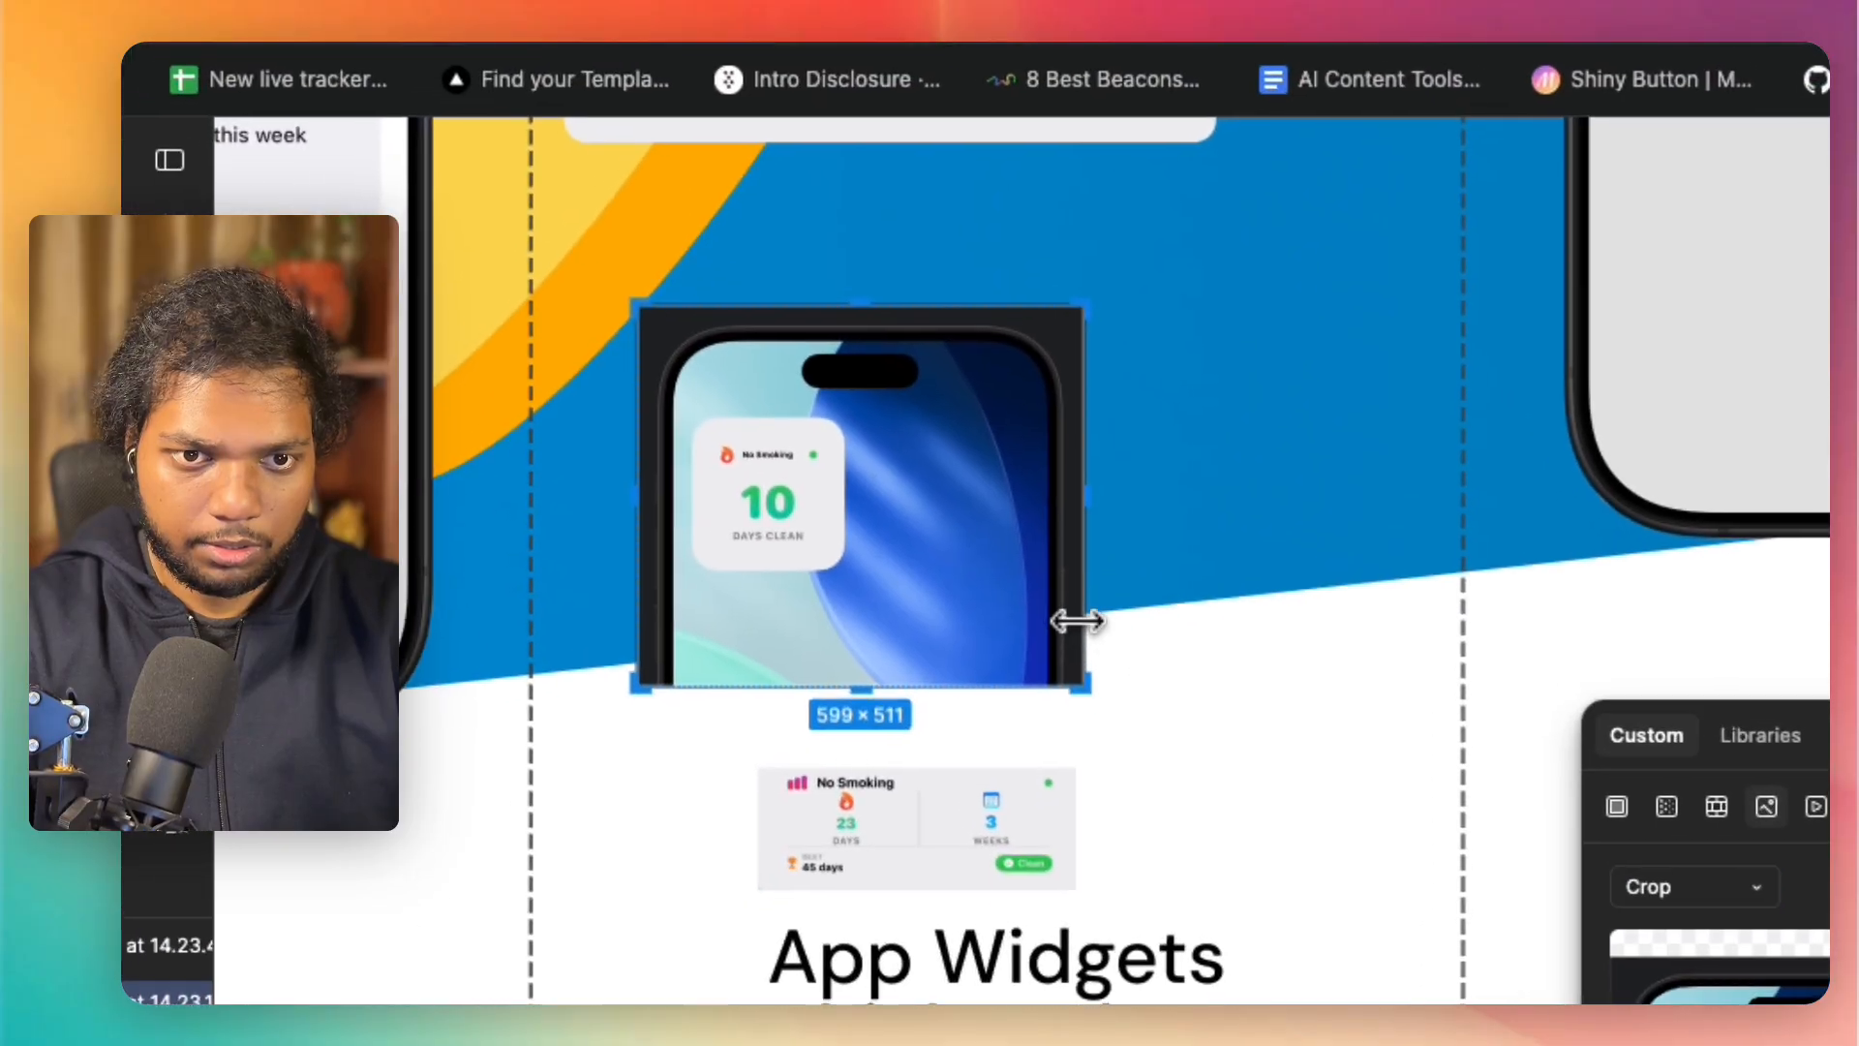
drag(474, 334, 231, 273)
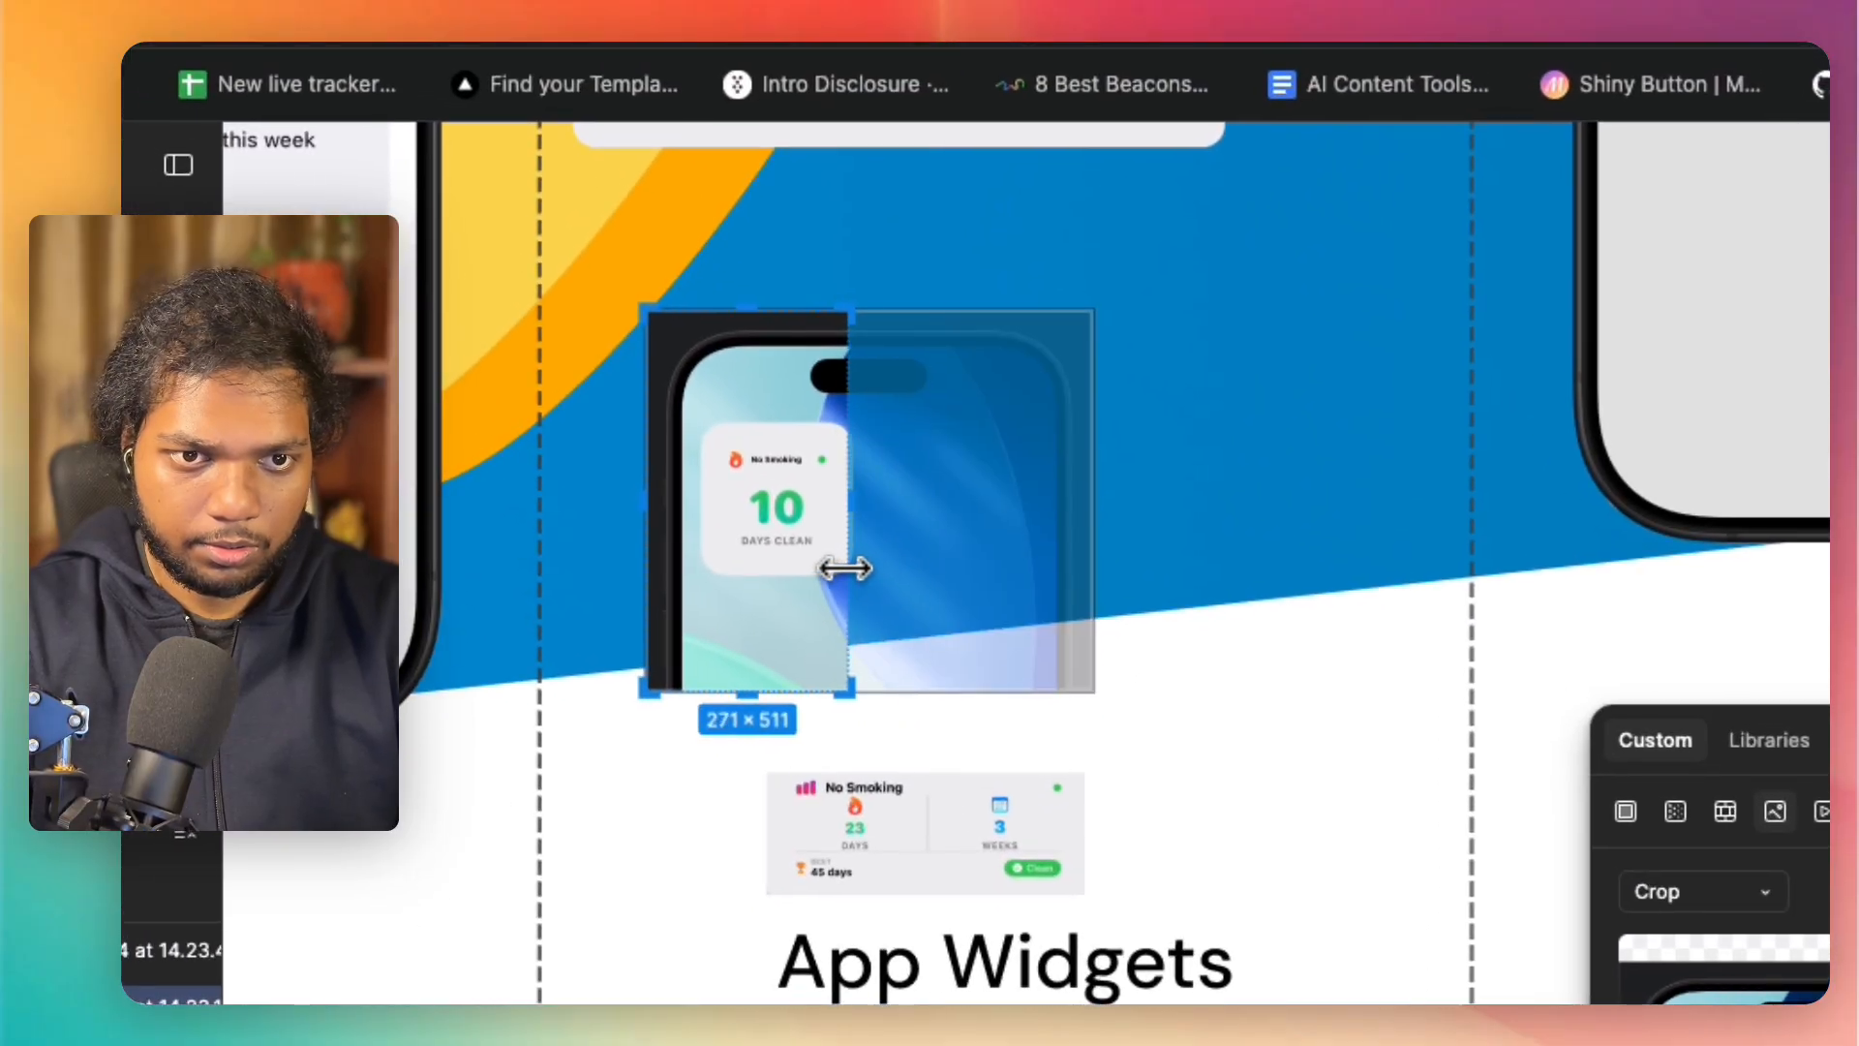
drag(800, 658, 775, 557)
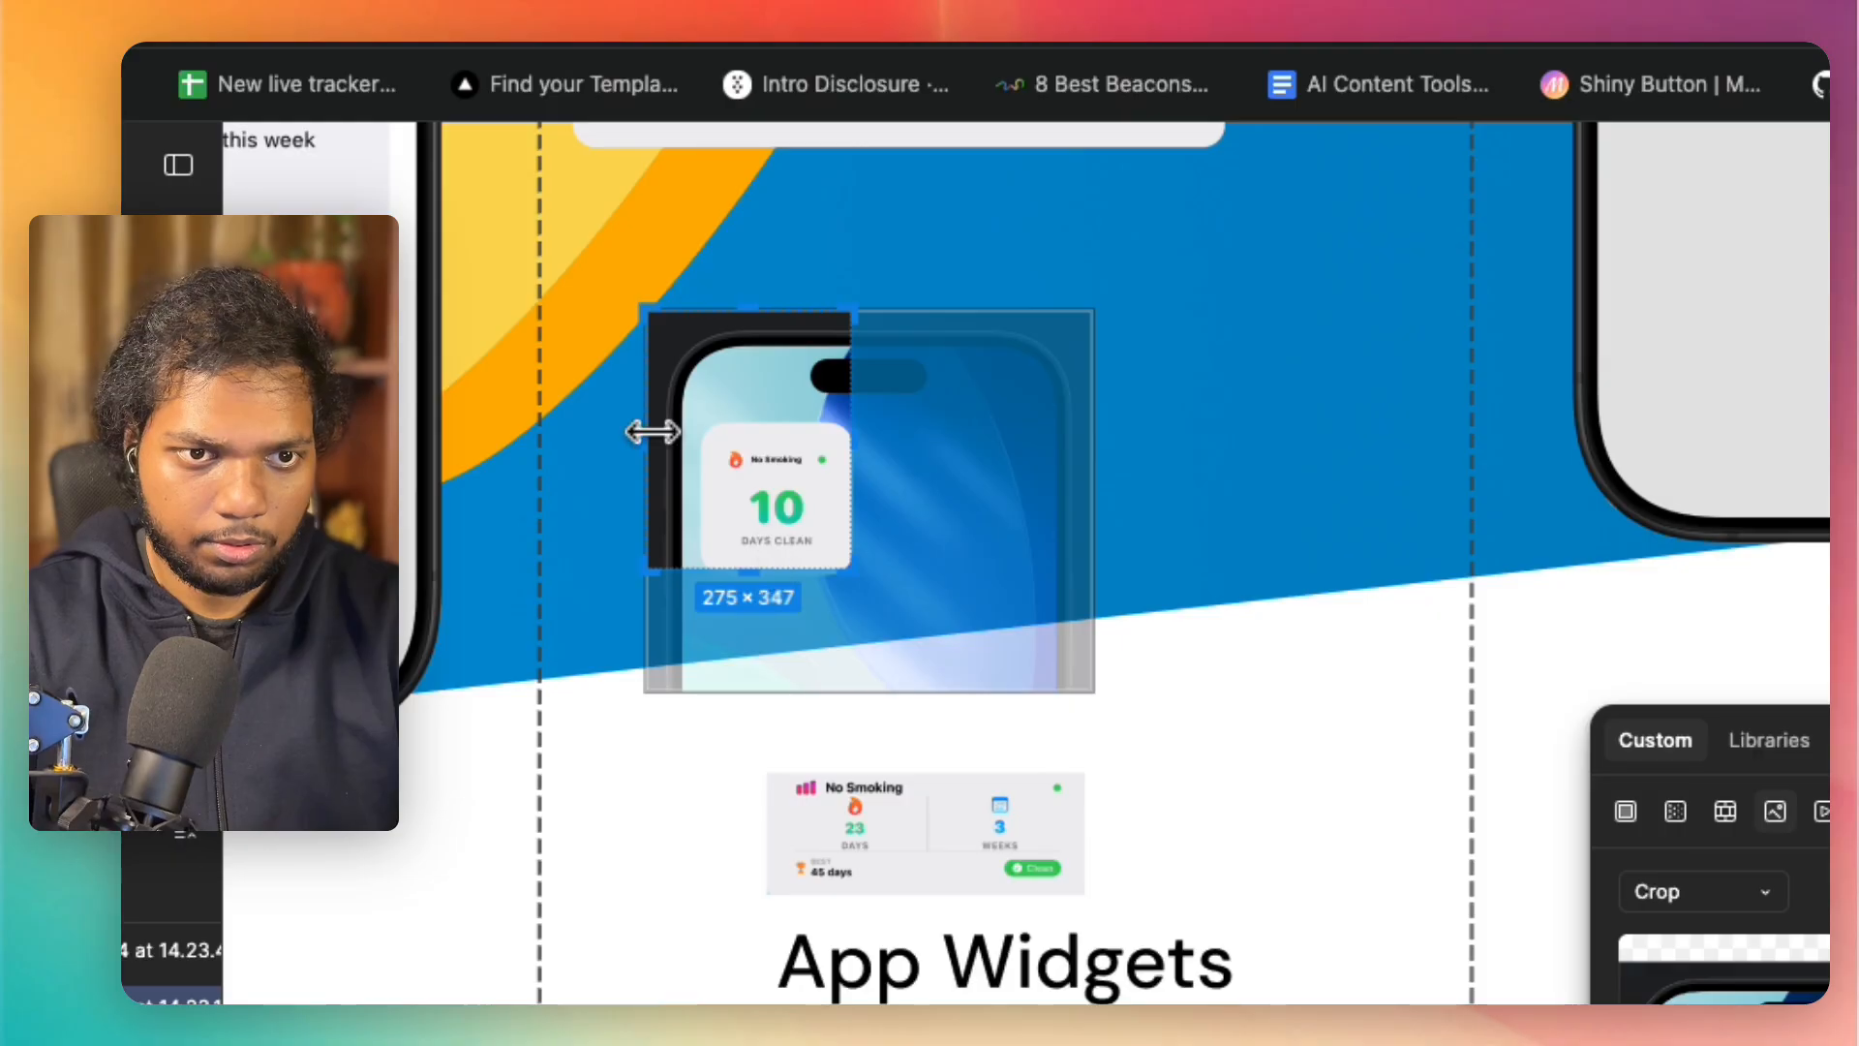
drag(652, 431, 706, 434)
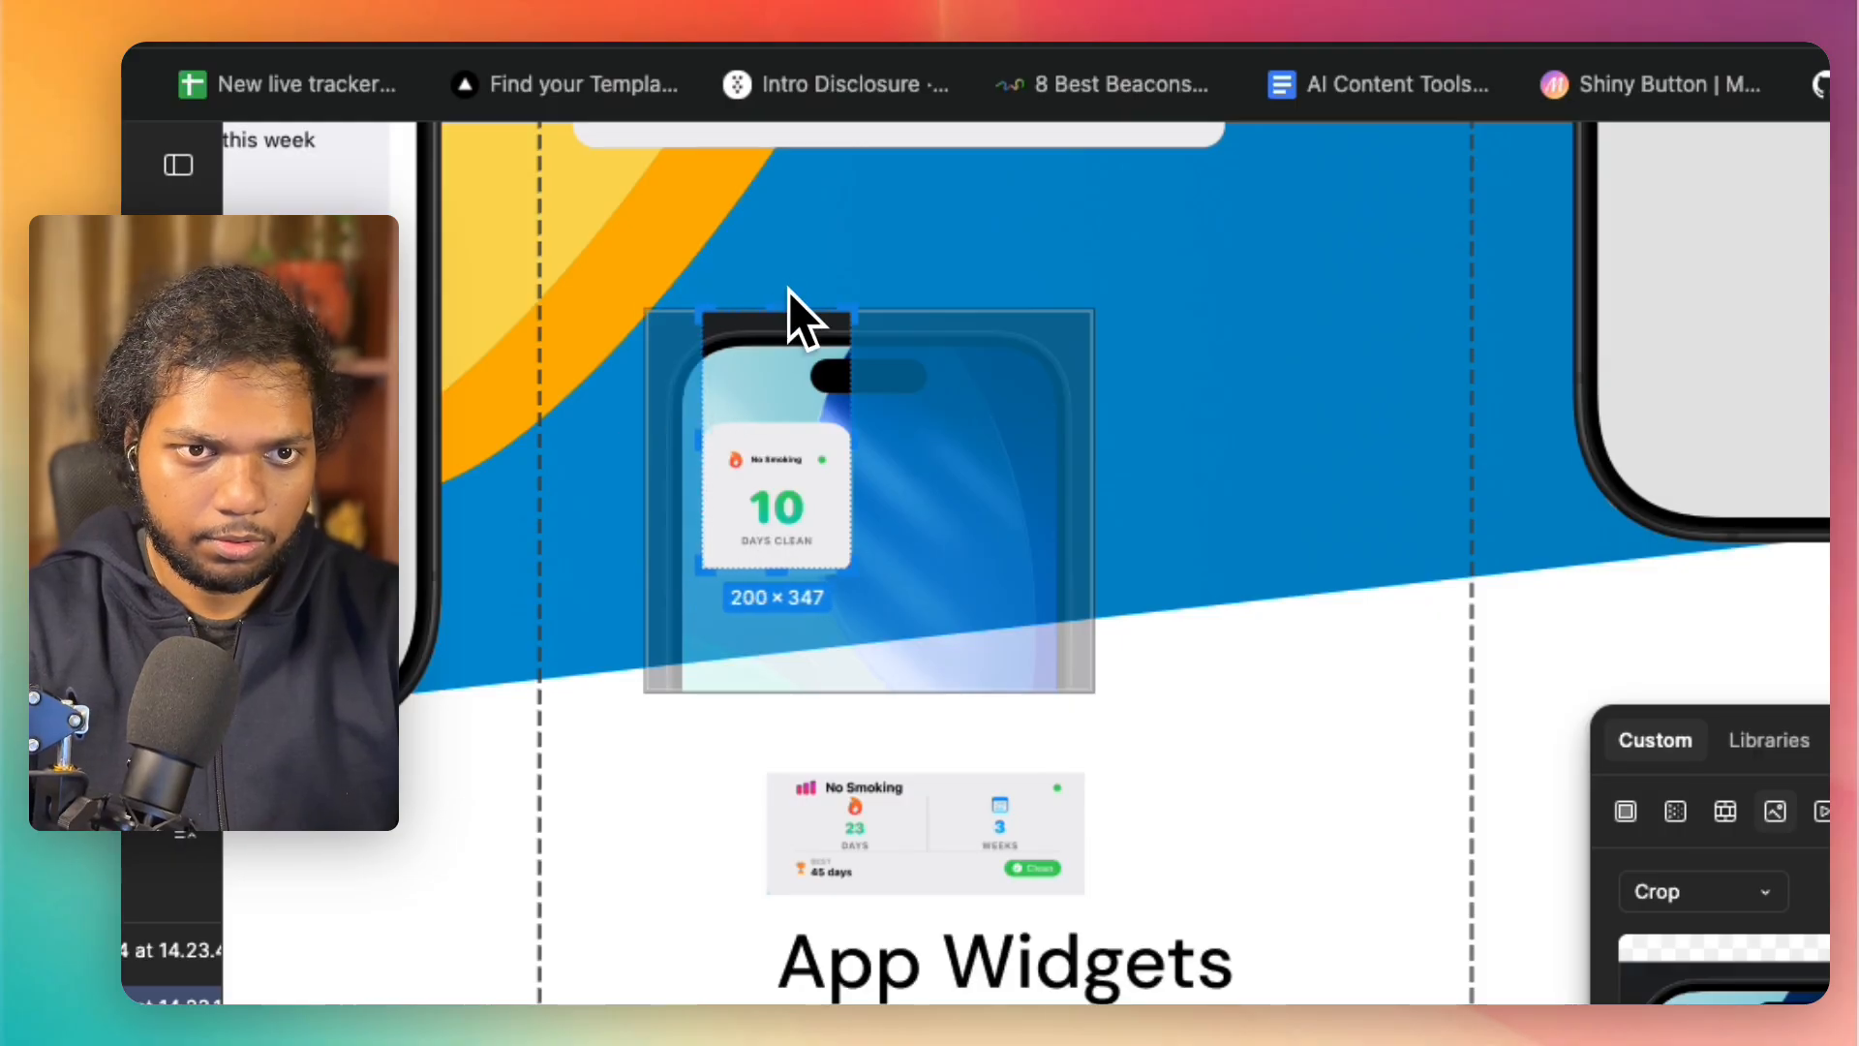
drag(787, 355, 789, 428)
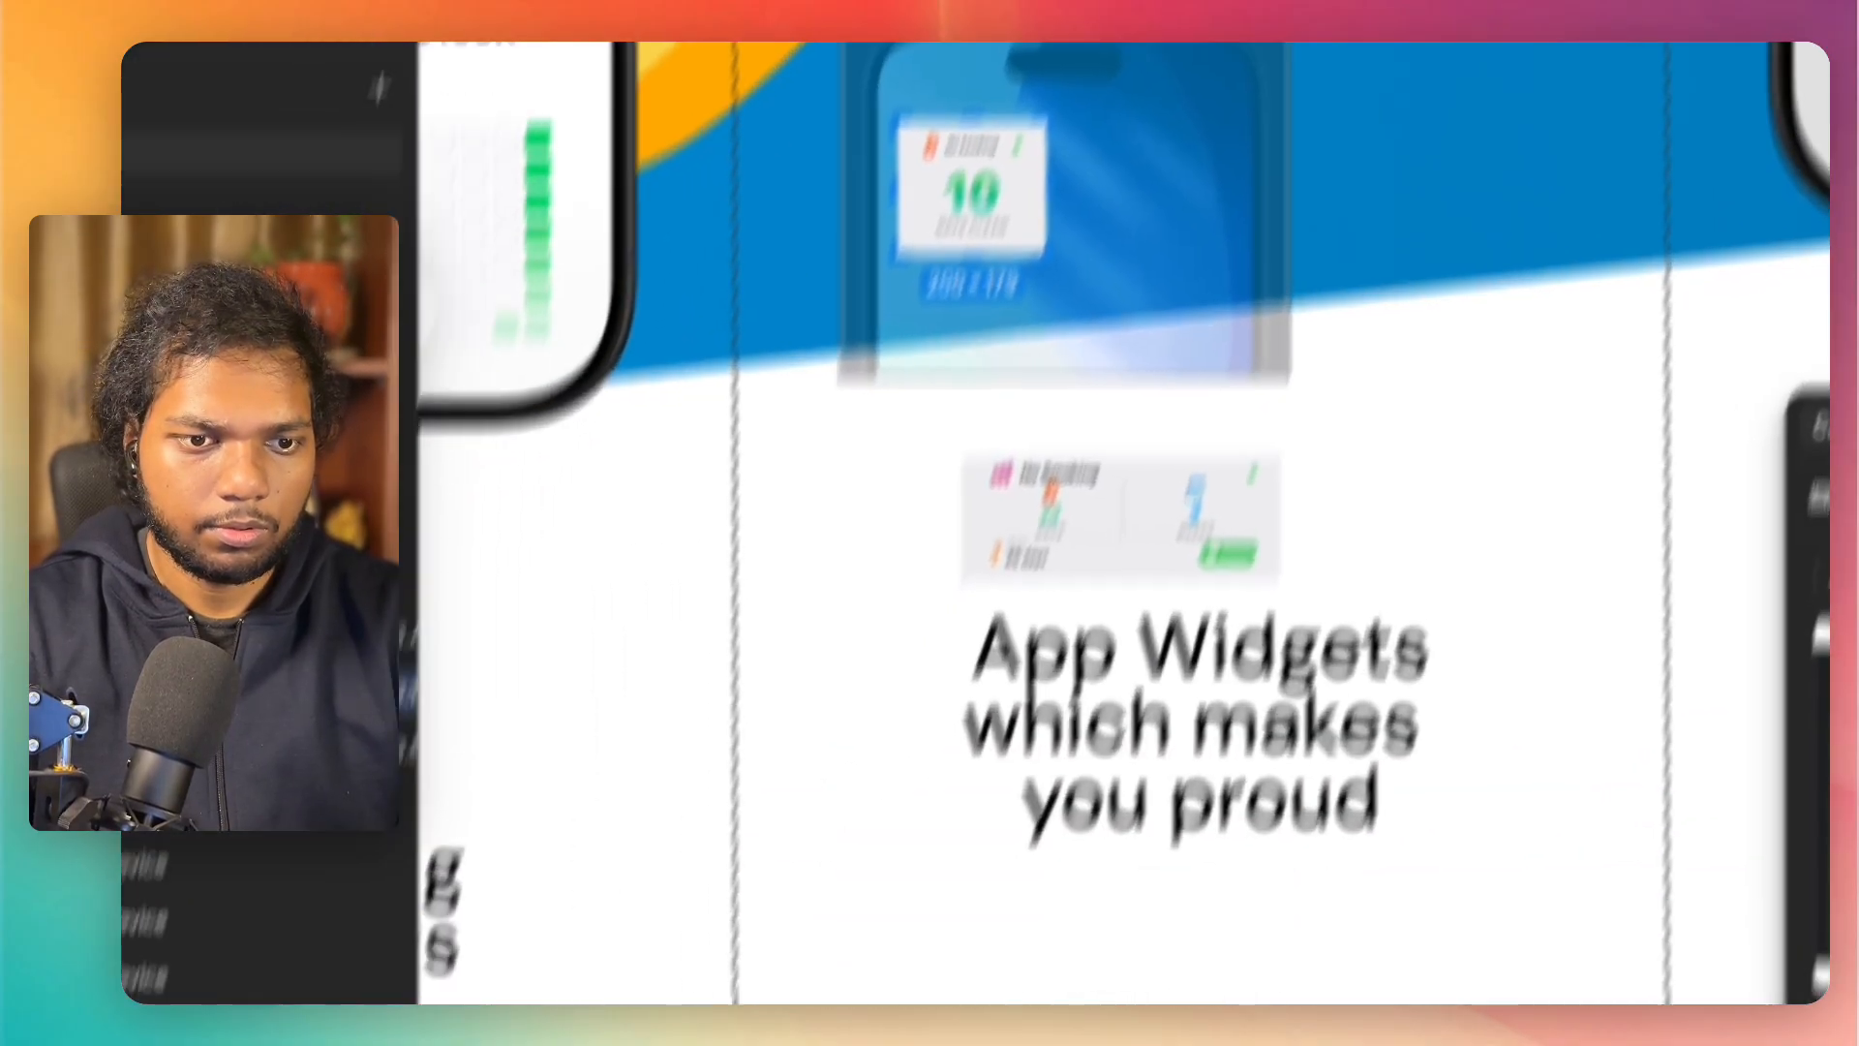
click(897, 775)
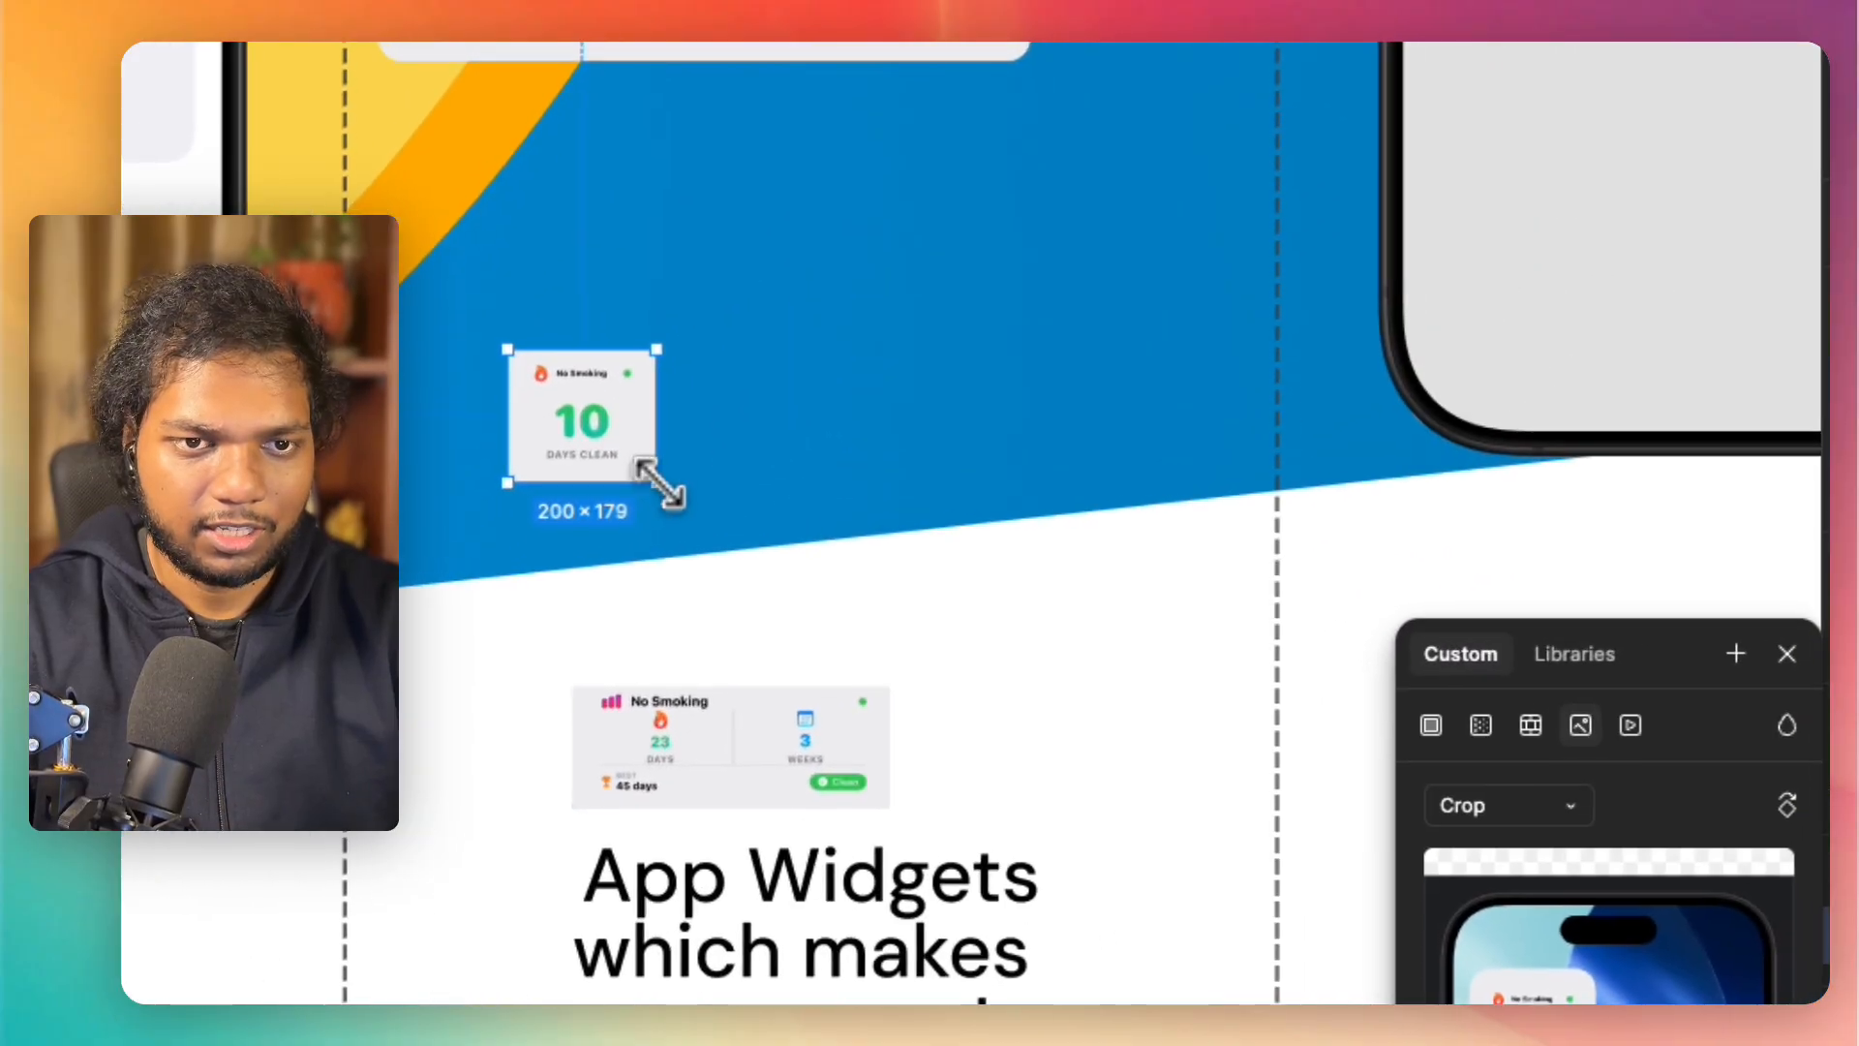
Step: Enlarge the 10-day "No Smoking" card and place it beside the fifth panel's left edge, below the "No Sugar" card
drag(703, 456, 949, 677)
drag(703, 504, 568, 361)
drag(842, 713, 621, 564)
key(super+z)
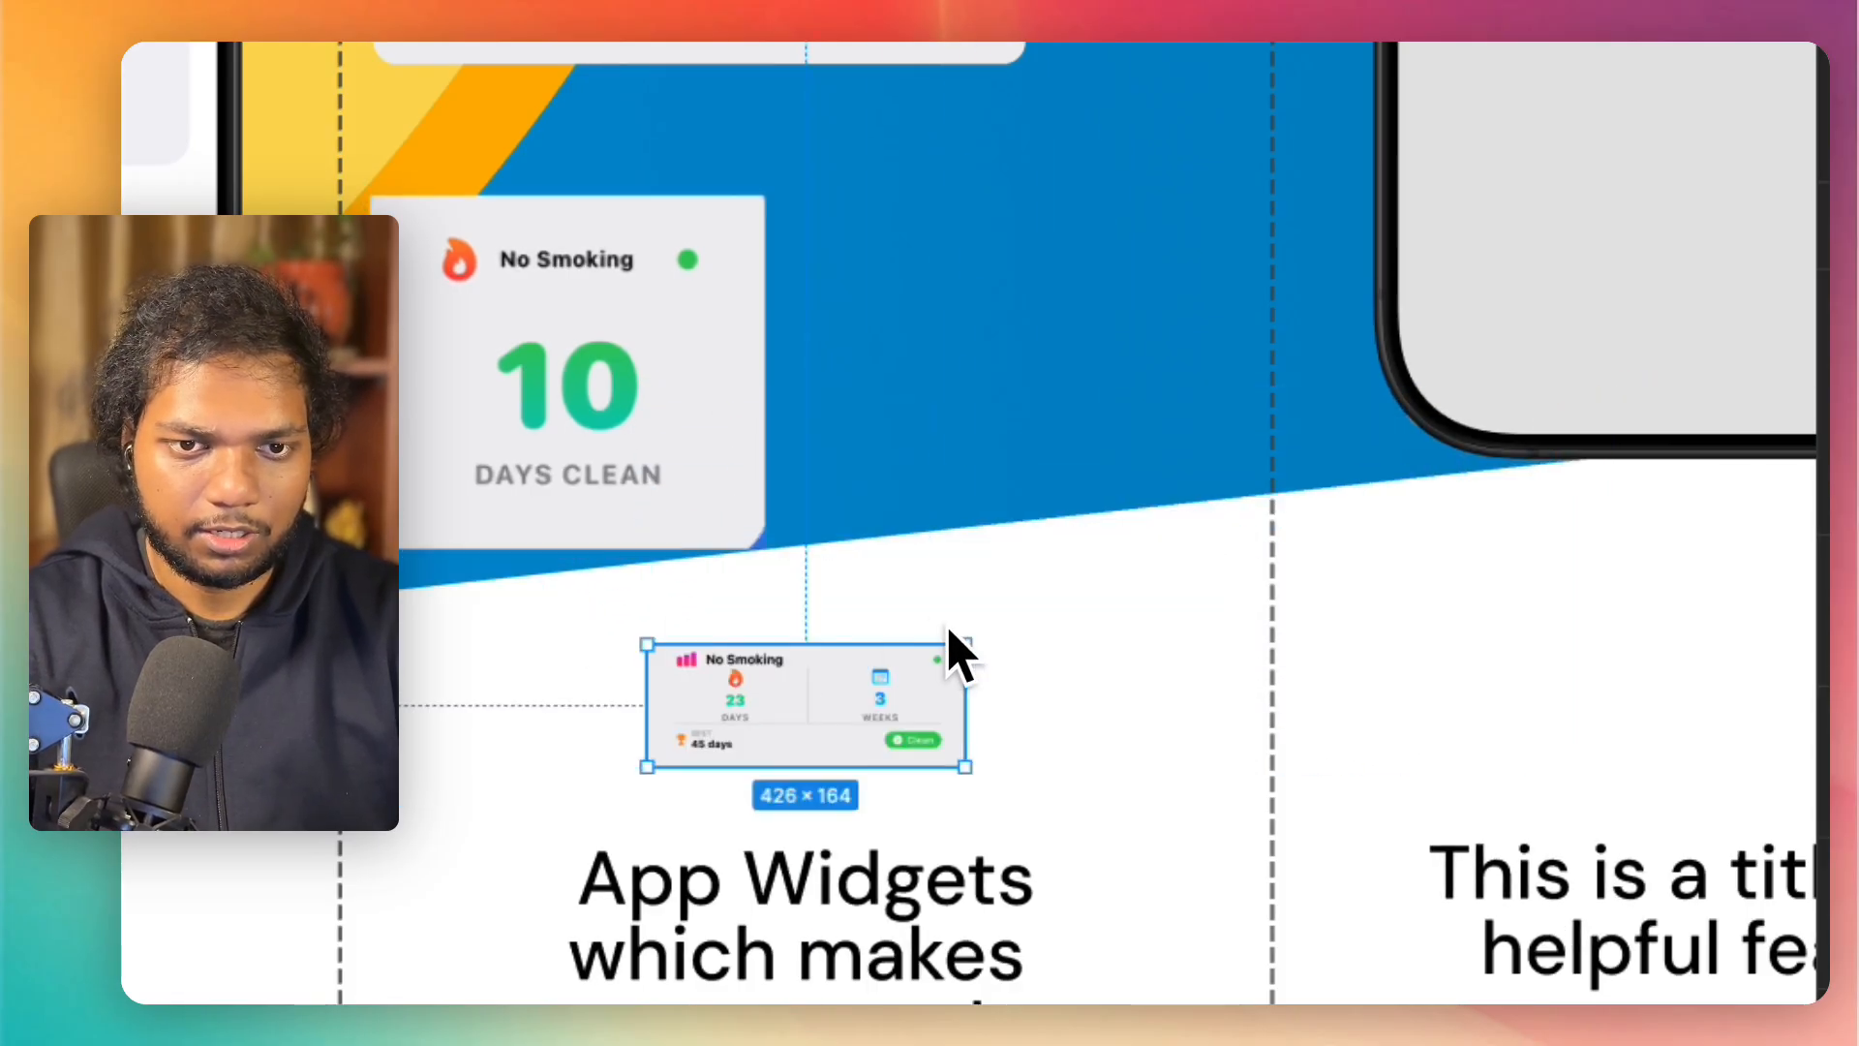
Step: Enlarge the 23-day "No Smoking" card to about 968 × 373 and place it under the "No Sugar" card, with the 10-day card moved below it
drag(961, 629, 661, 555)
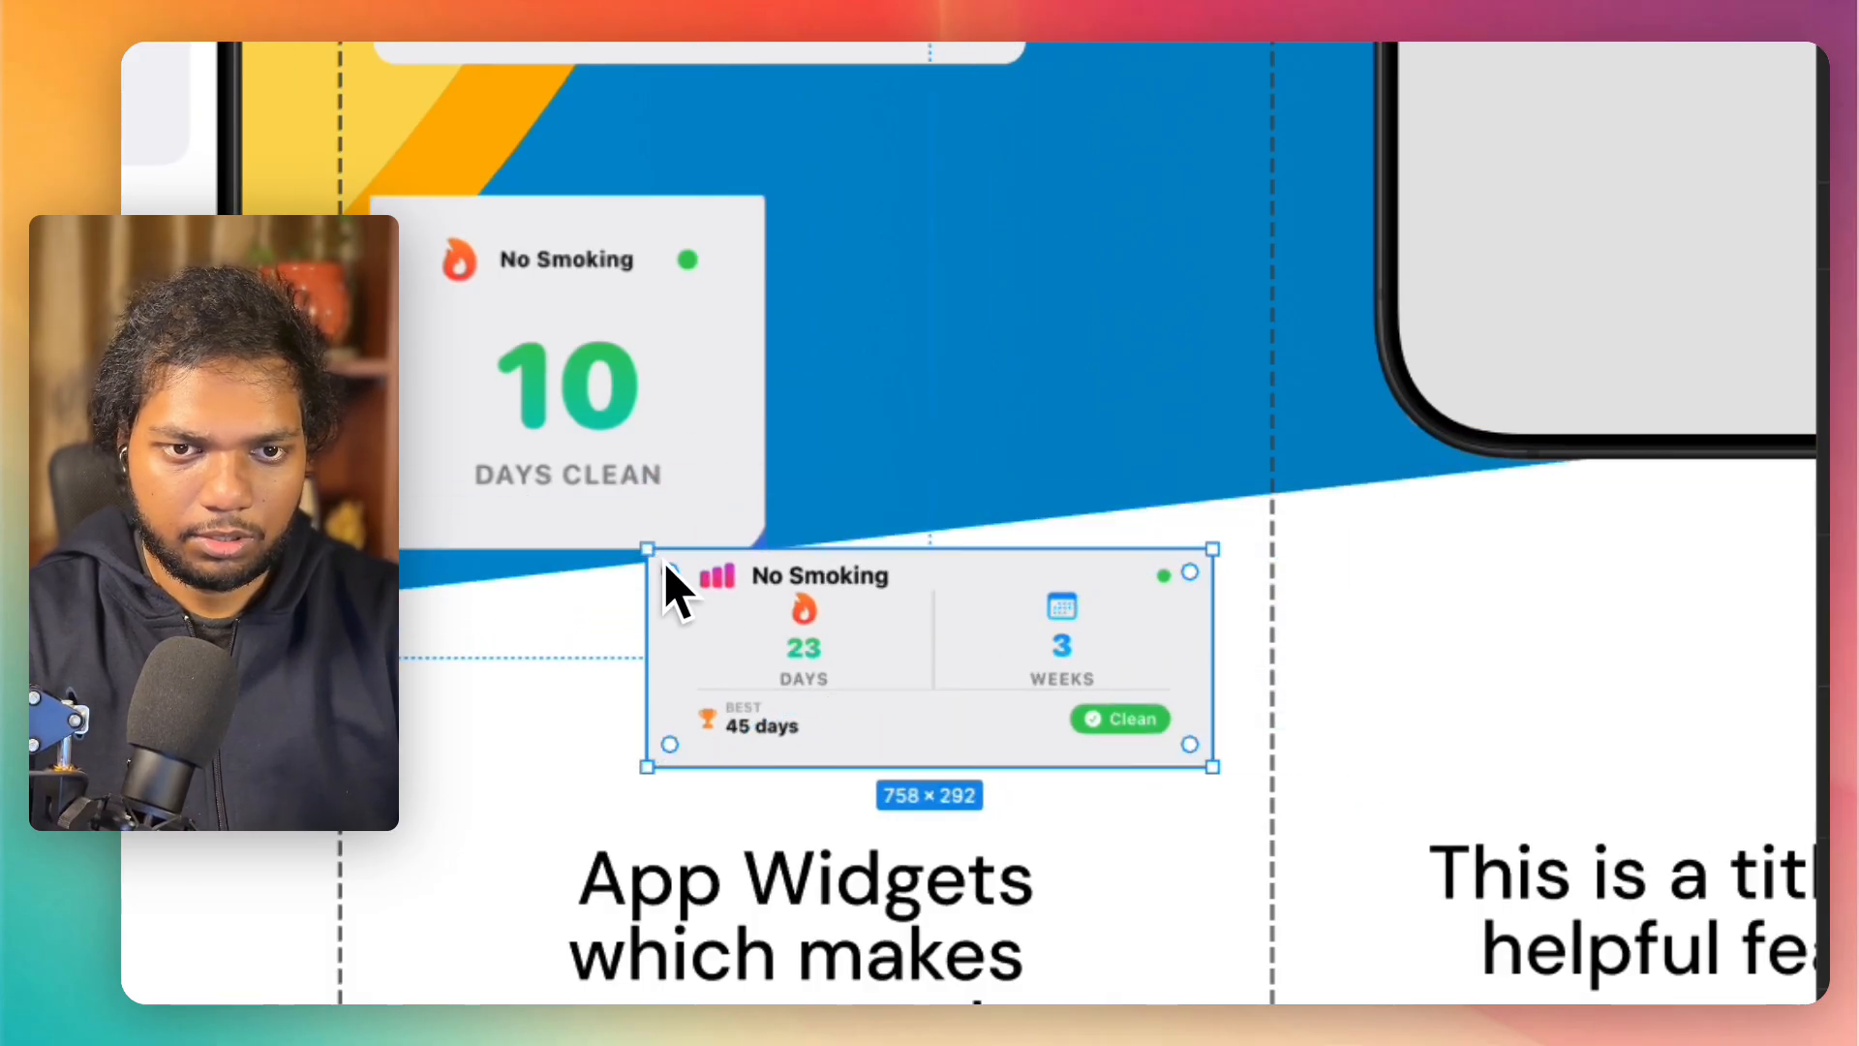
scroll(872, 634, down, 5)
drag(690, 474, 692, 612)
drag(856, 644, 790, 418)
drag(998, 472, 920, 496)
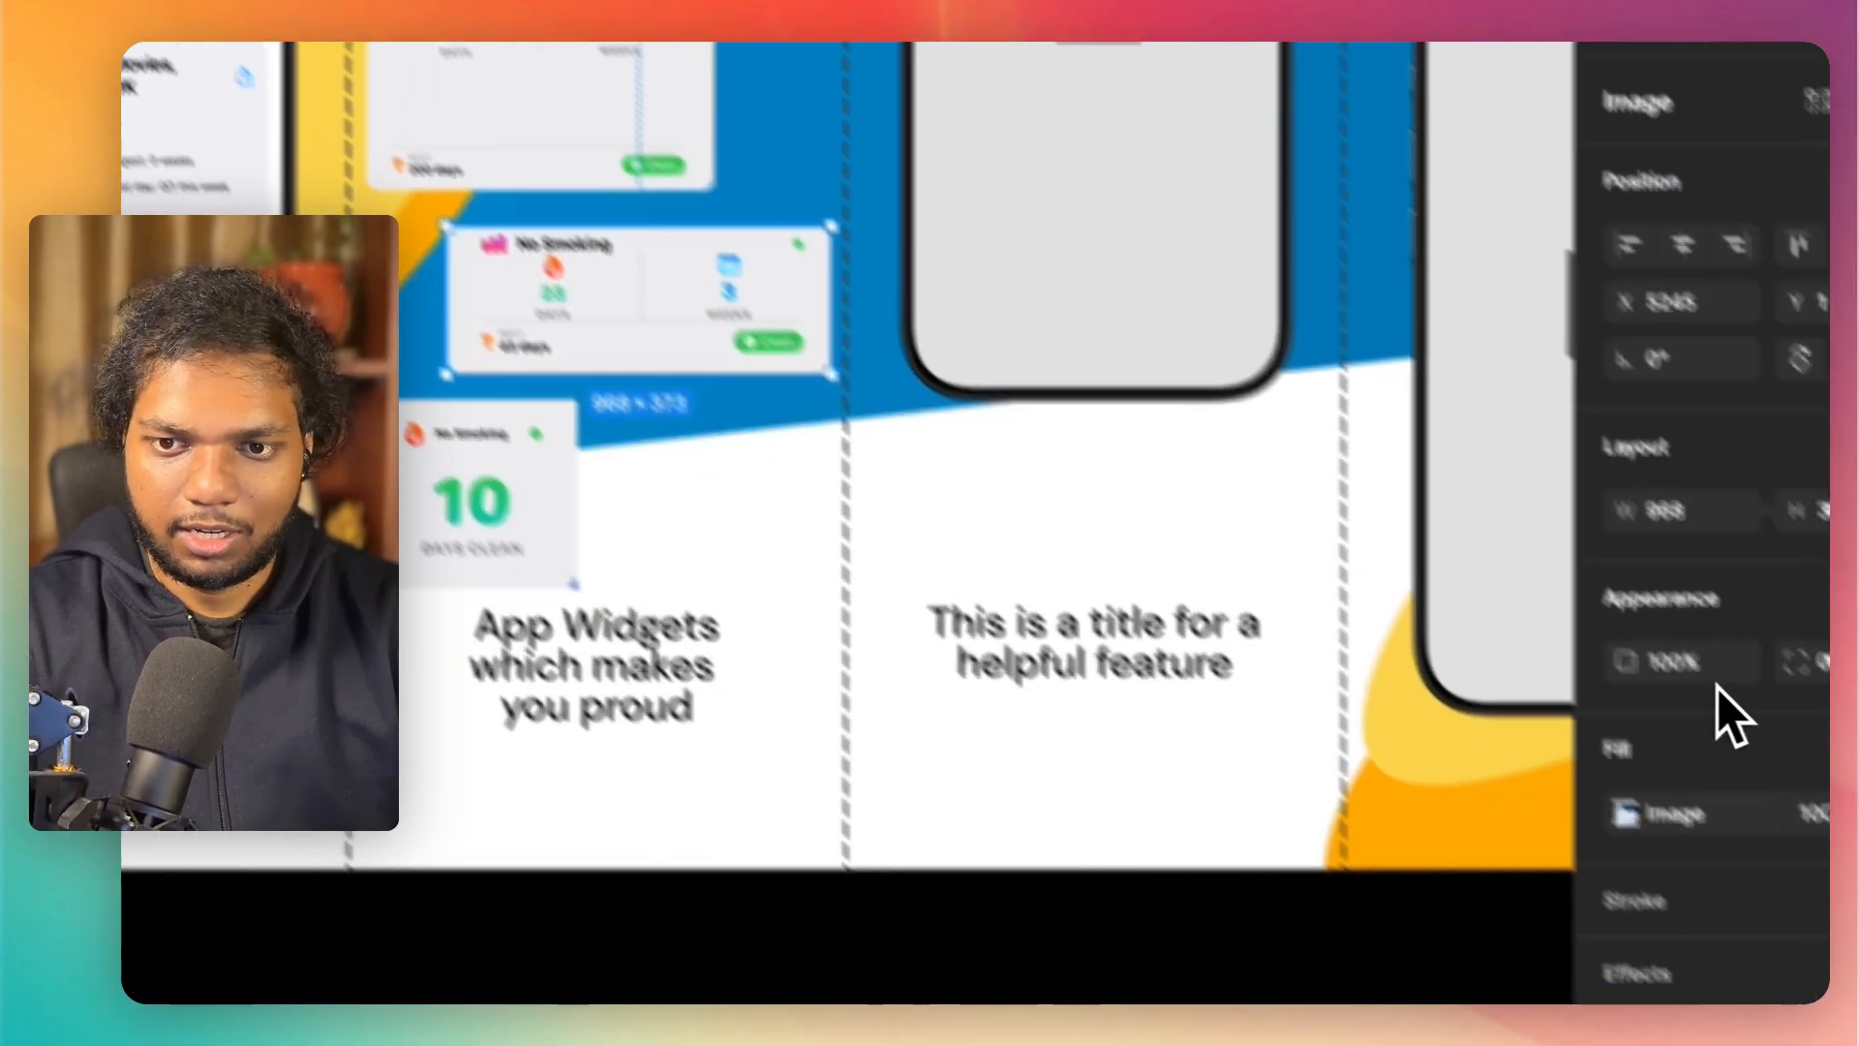
Step: Set the 10-day "No Smoking" card's corner radius to 40, matching the 23-day card
click(1659, 578)
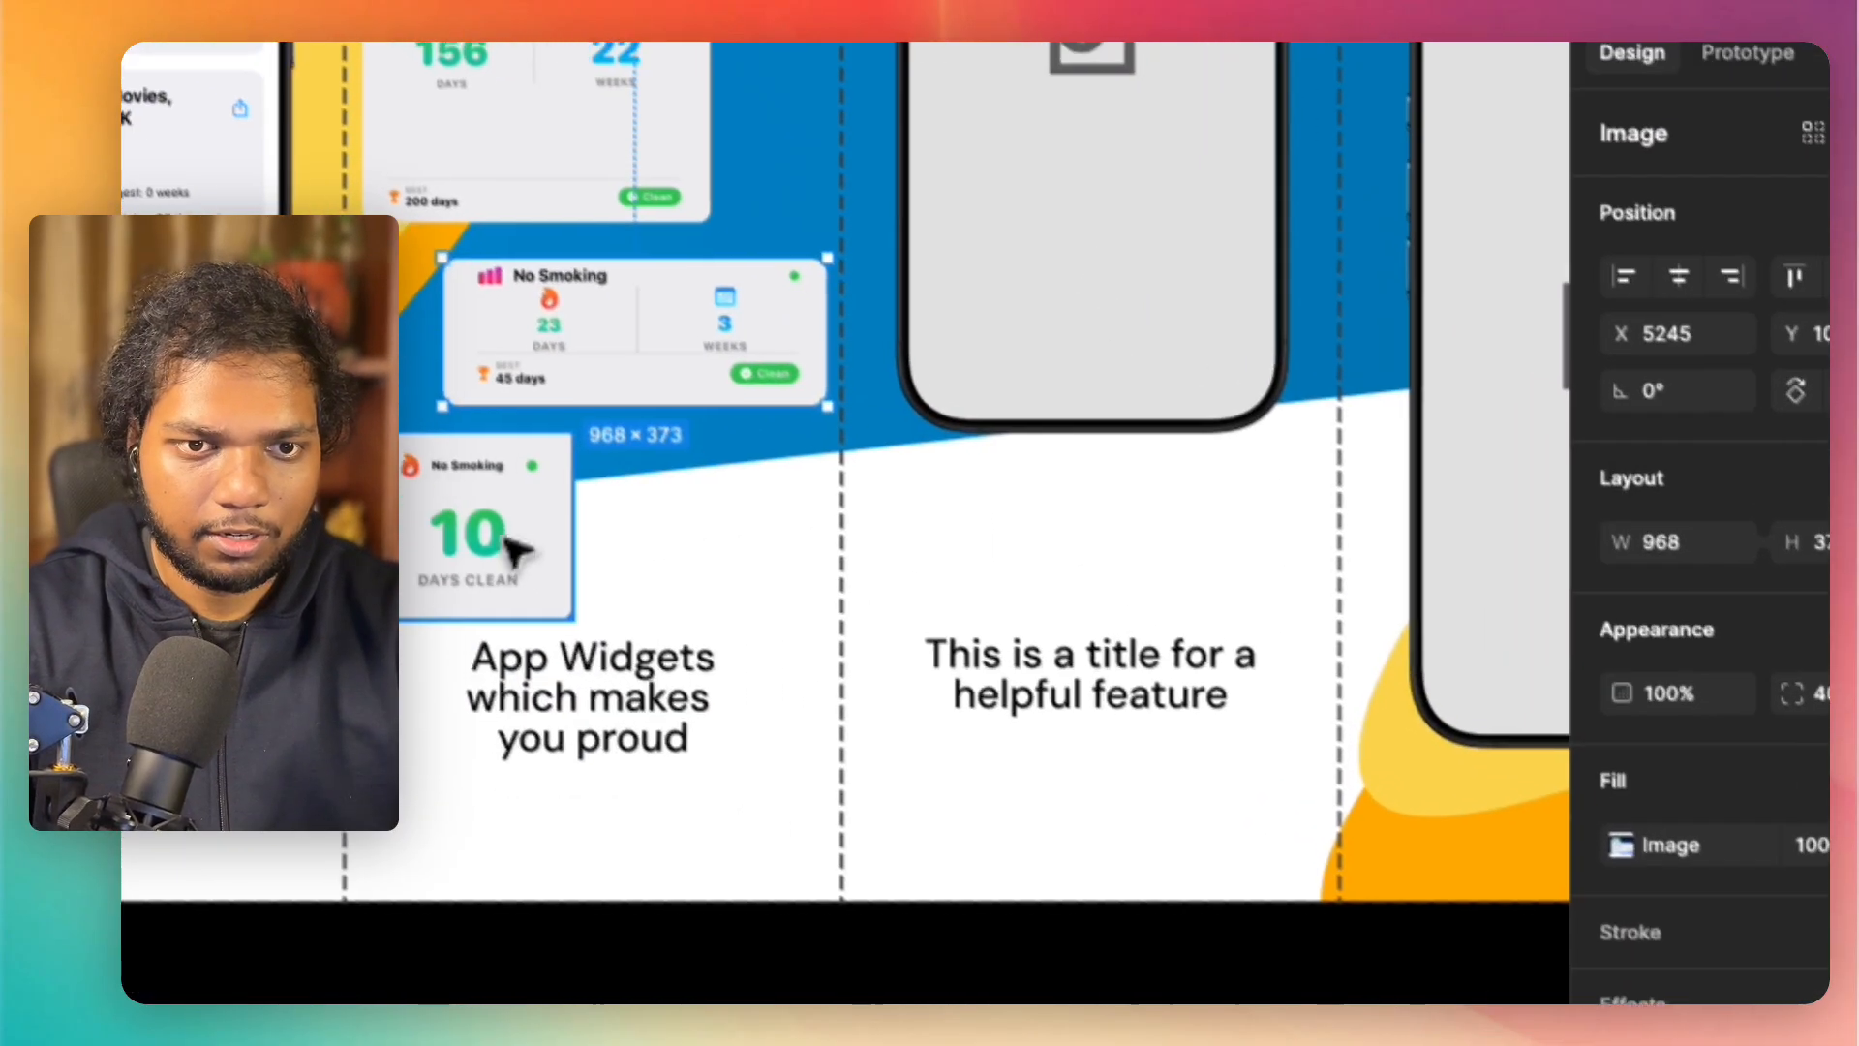
click(519, 539)
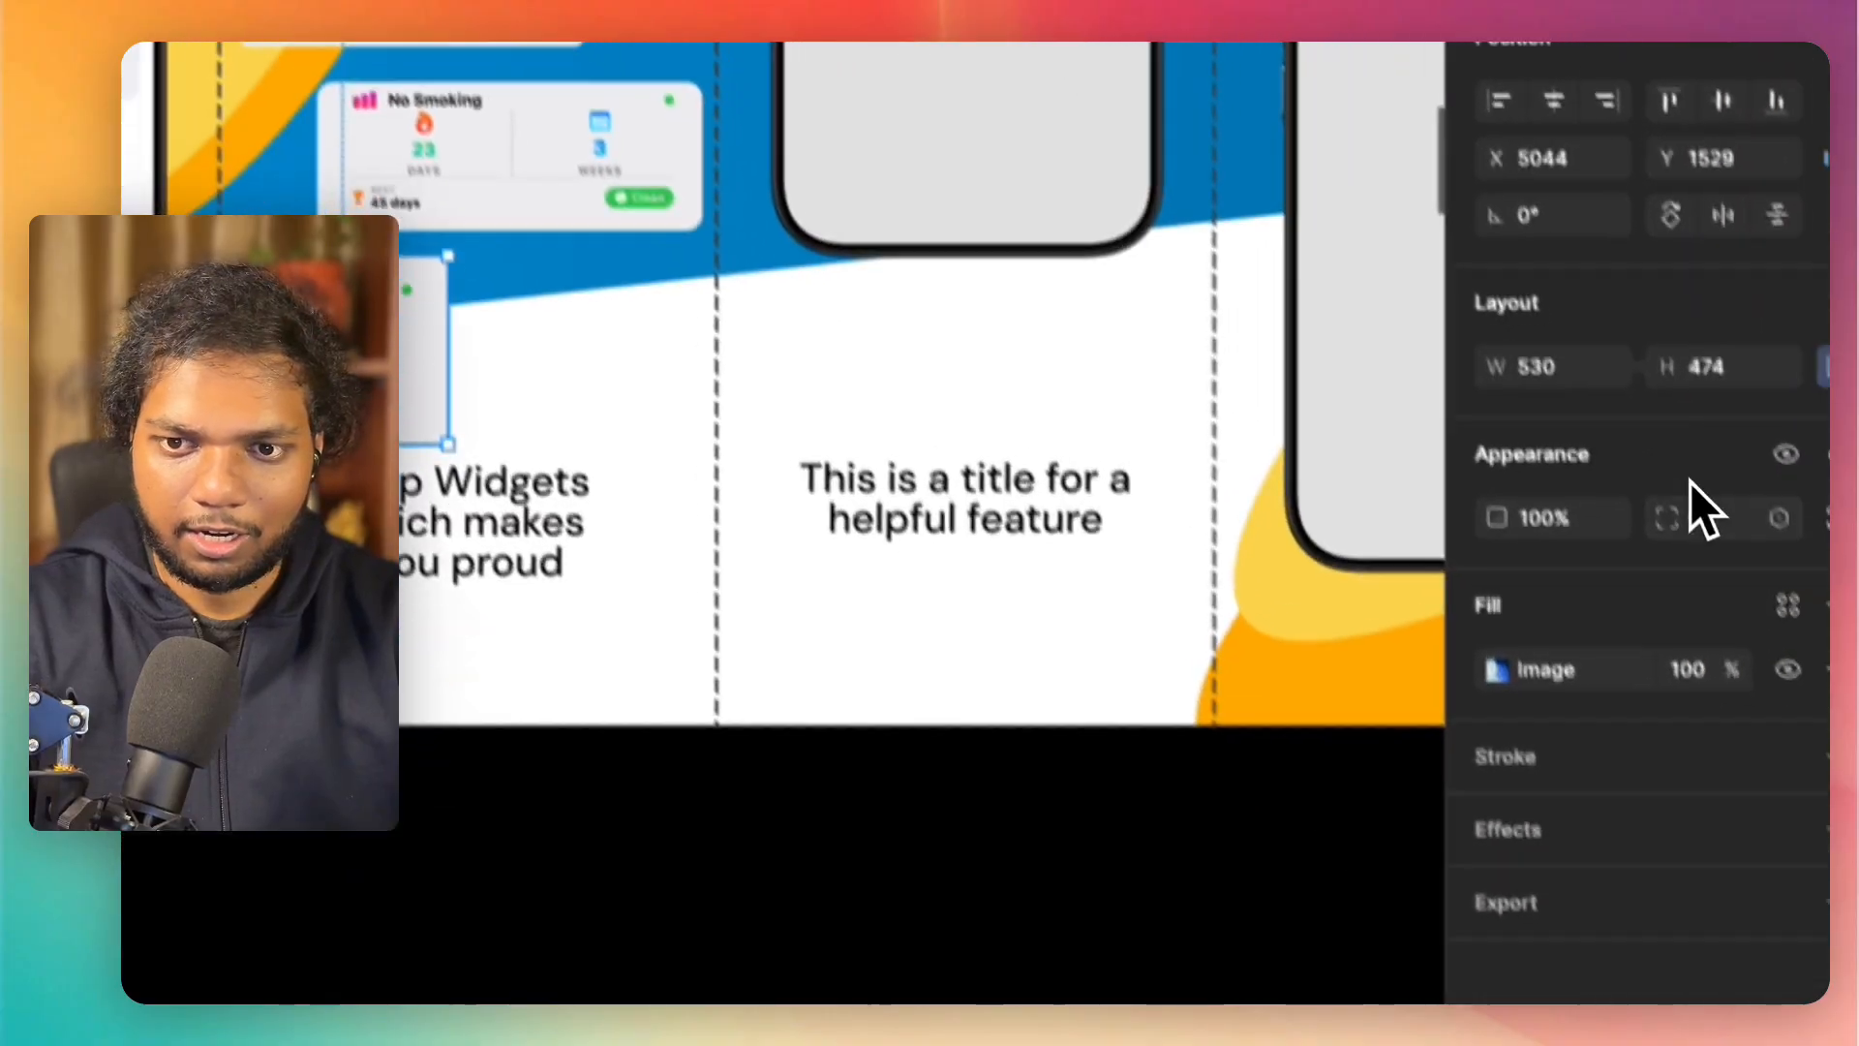
click(1702, 521)
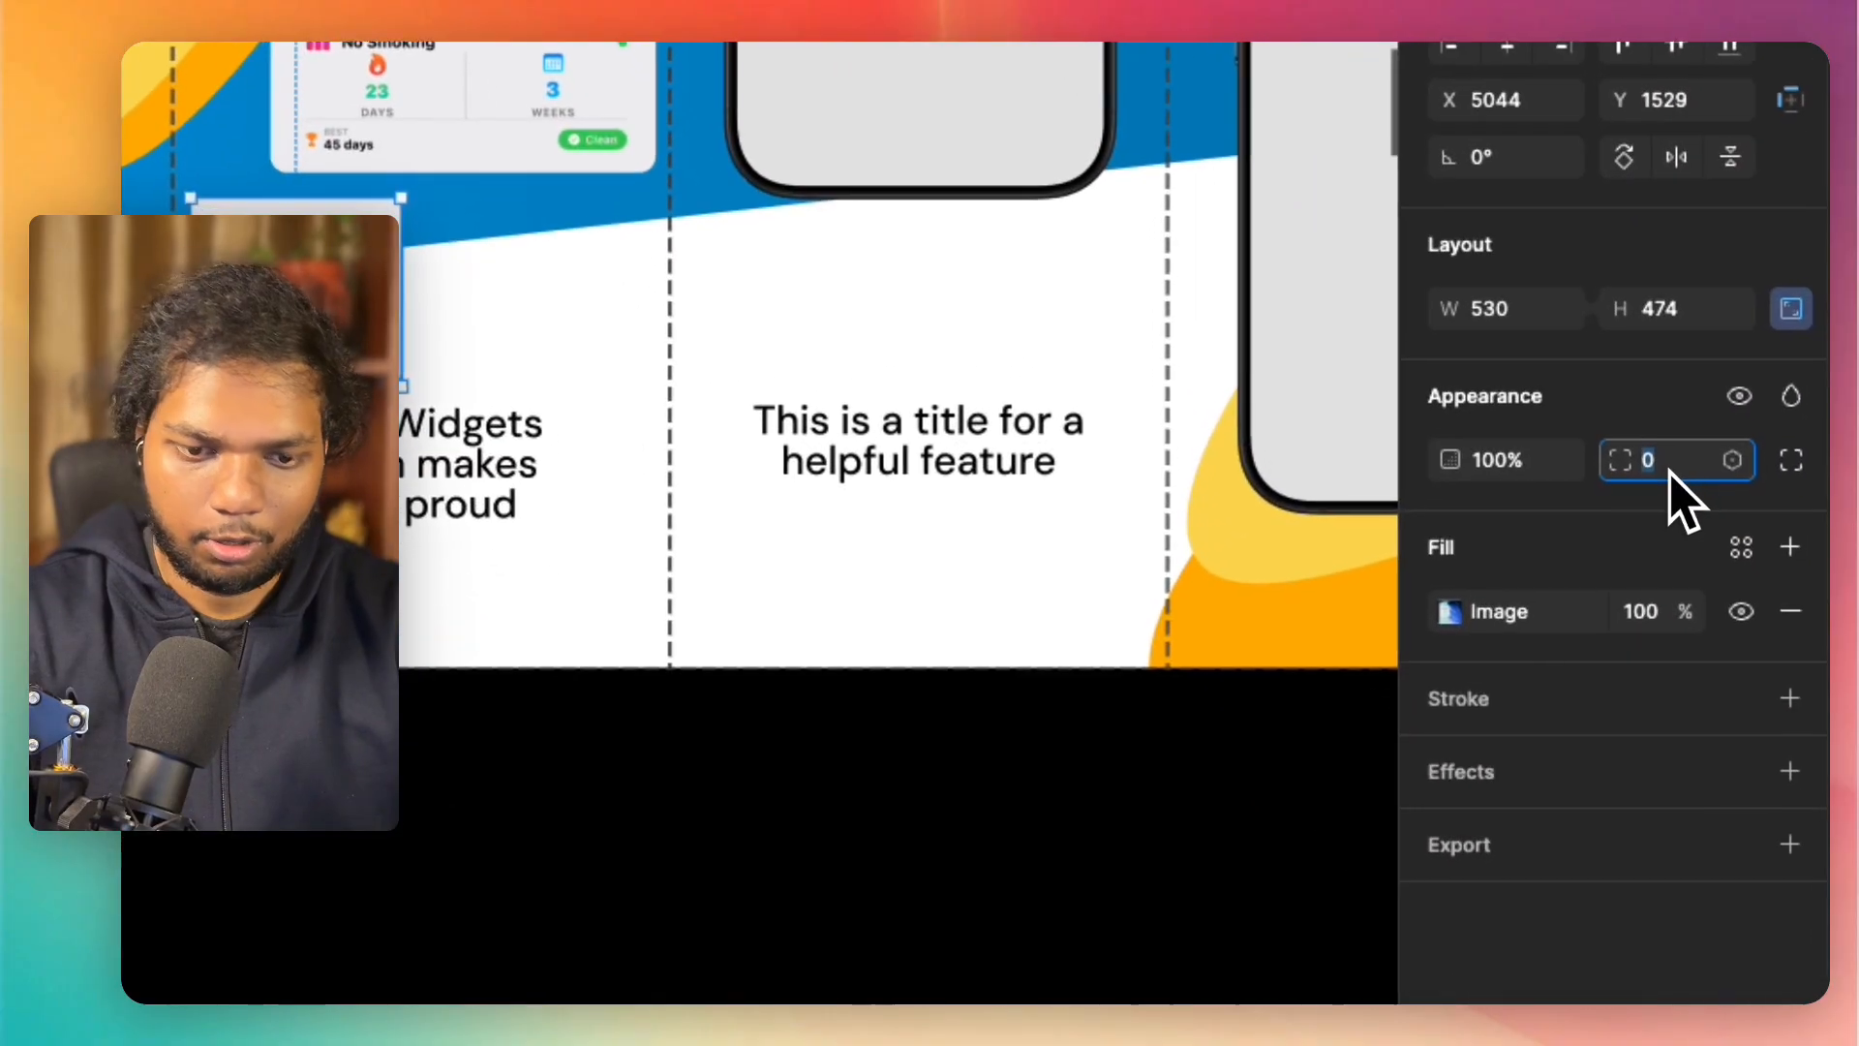
text(40)
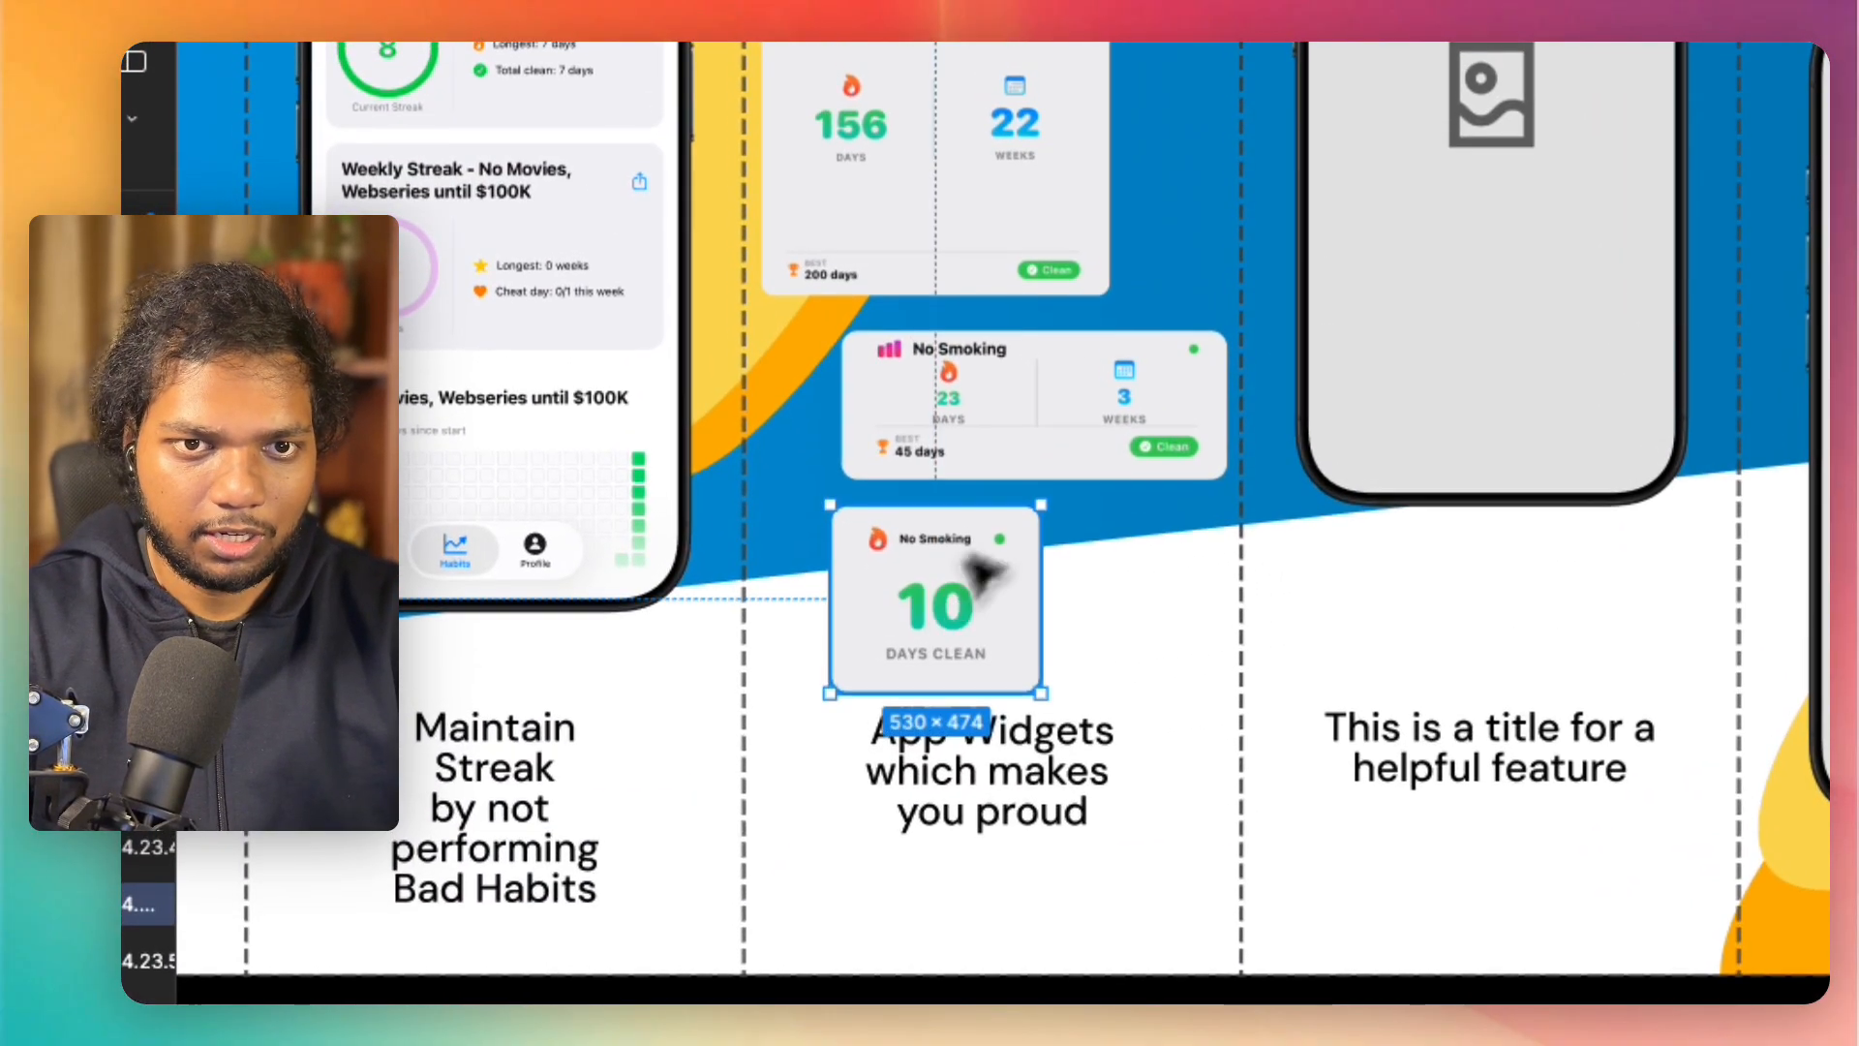
Step: Shrink the "No Sugar" card to about 702 × 709 and move both "No Smoking" cards up beneath it
scroll(1061, 463, down, 2)
scroll(1017, 291, up, 4)
click(1014, 528)
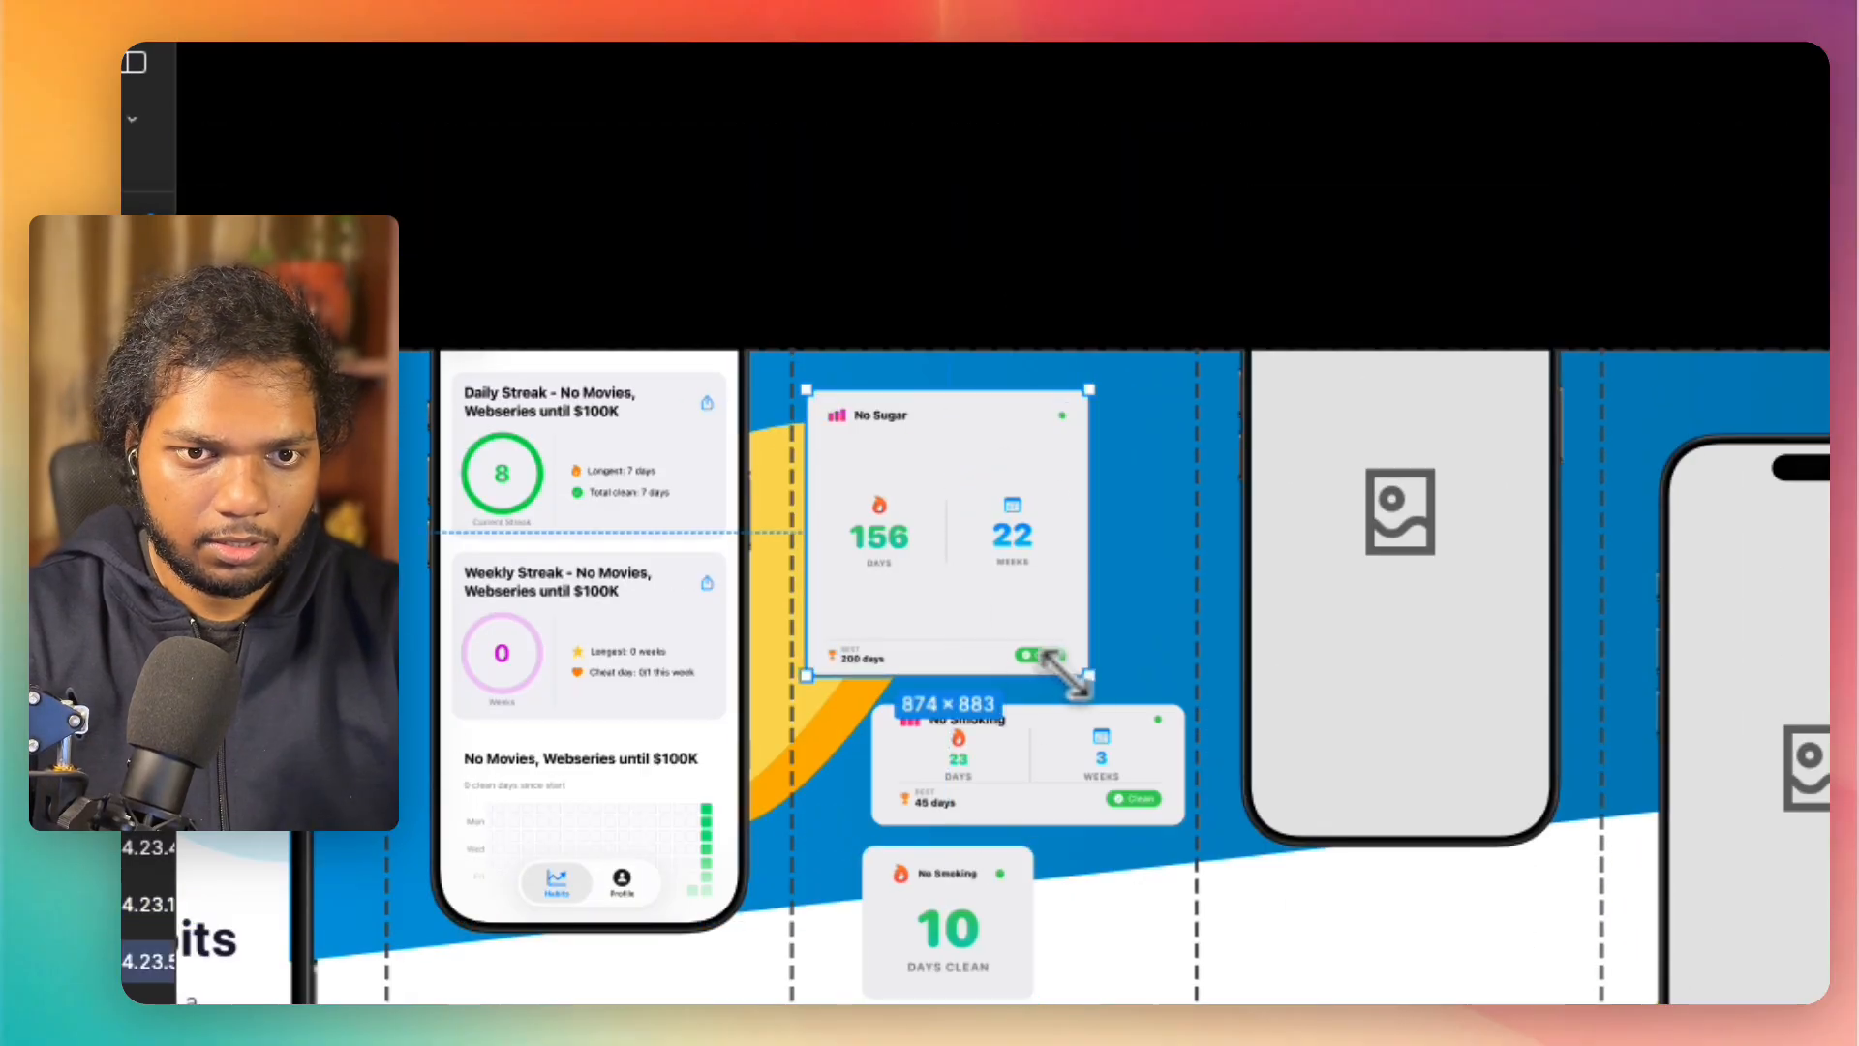
drag(1075, 641, 1007, 550)
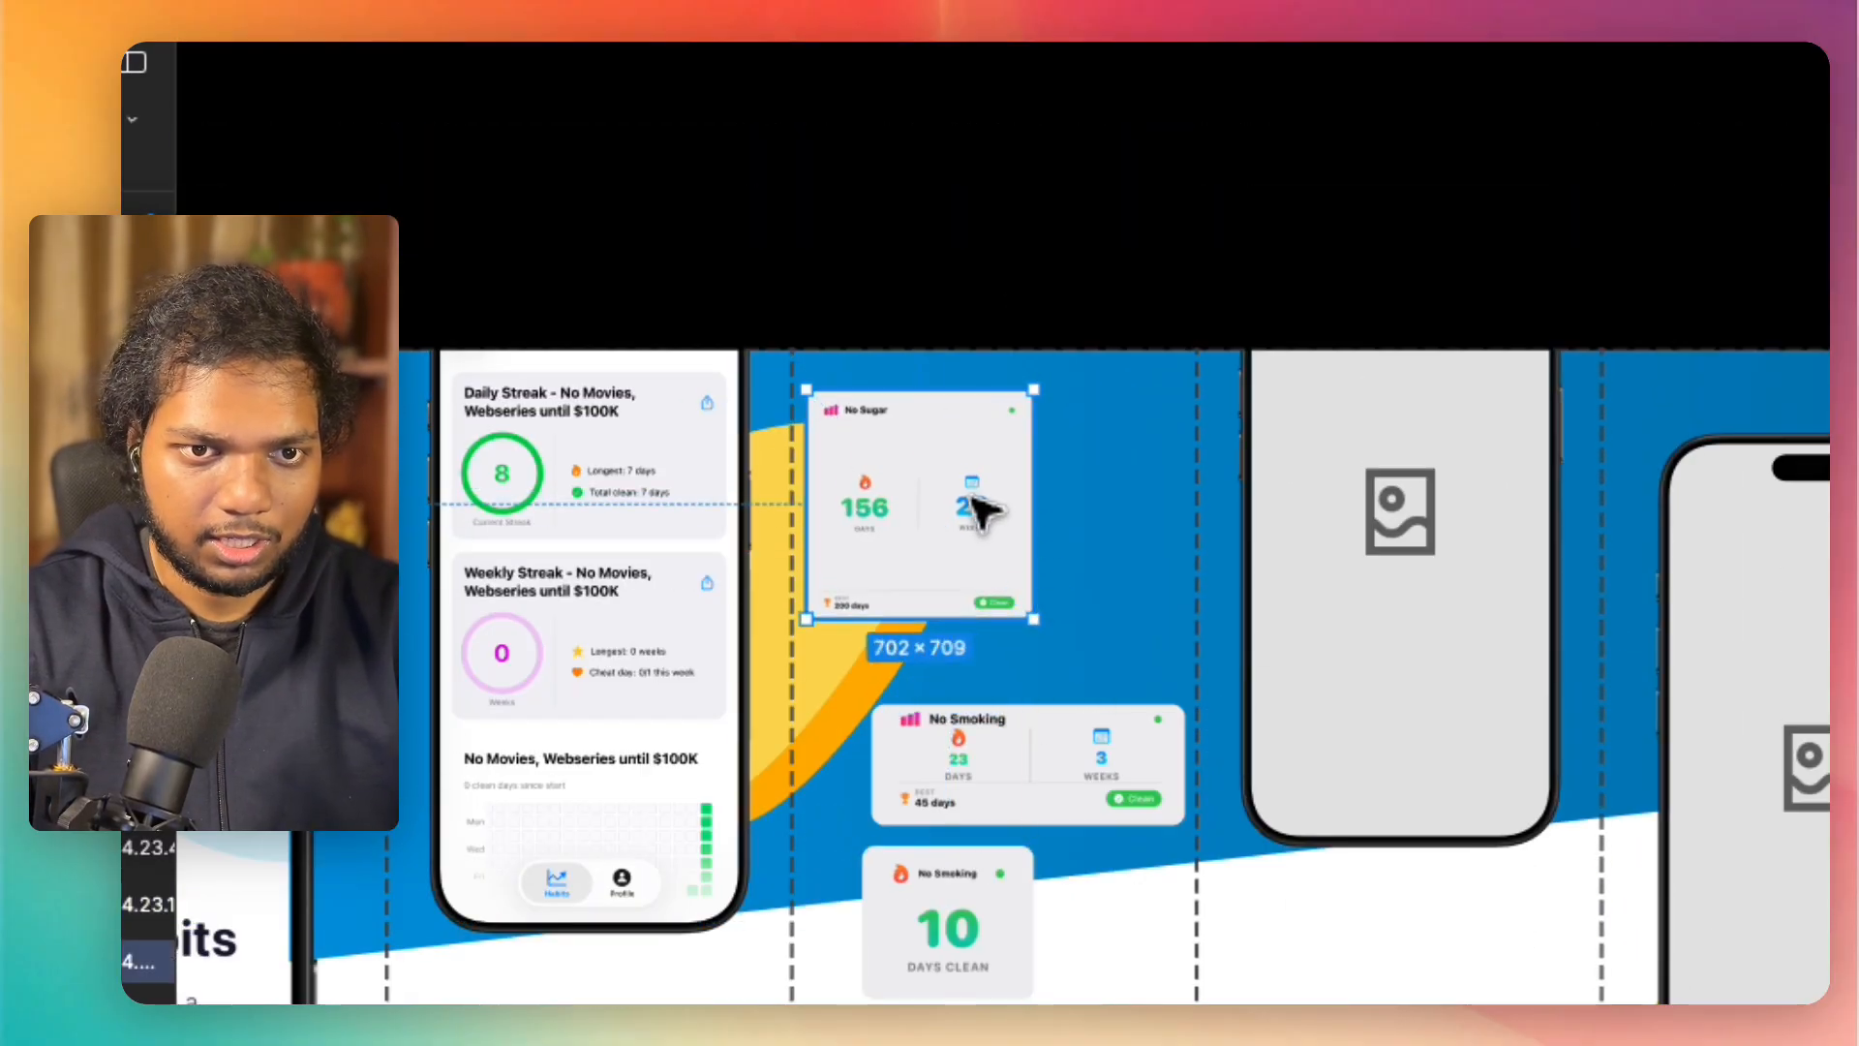
drag(1030, 726, 1031, 636)
drag(935, 943, 913, 820)
drag(893, 657, 874, 671)
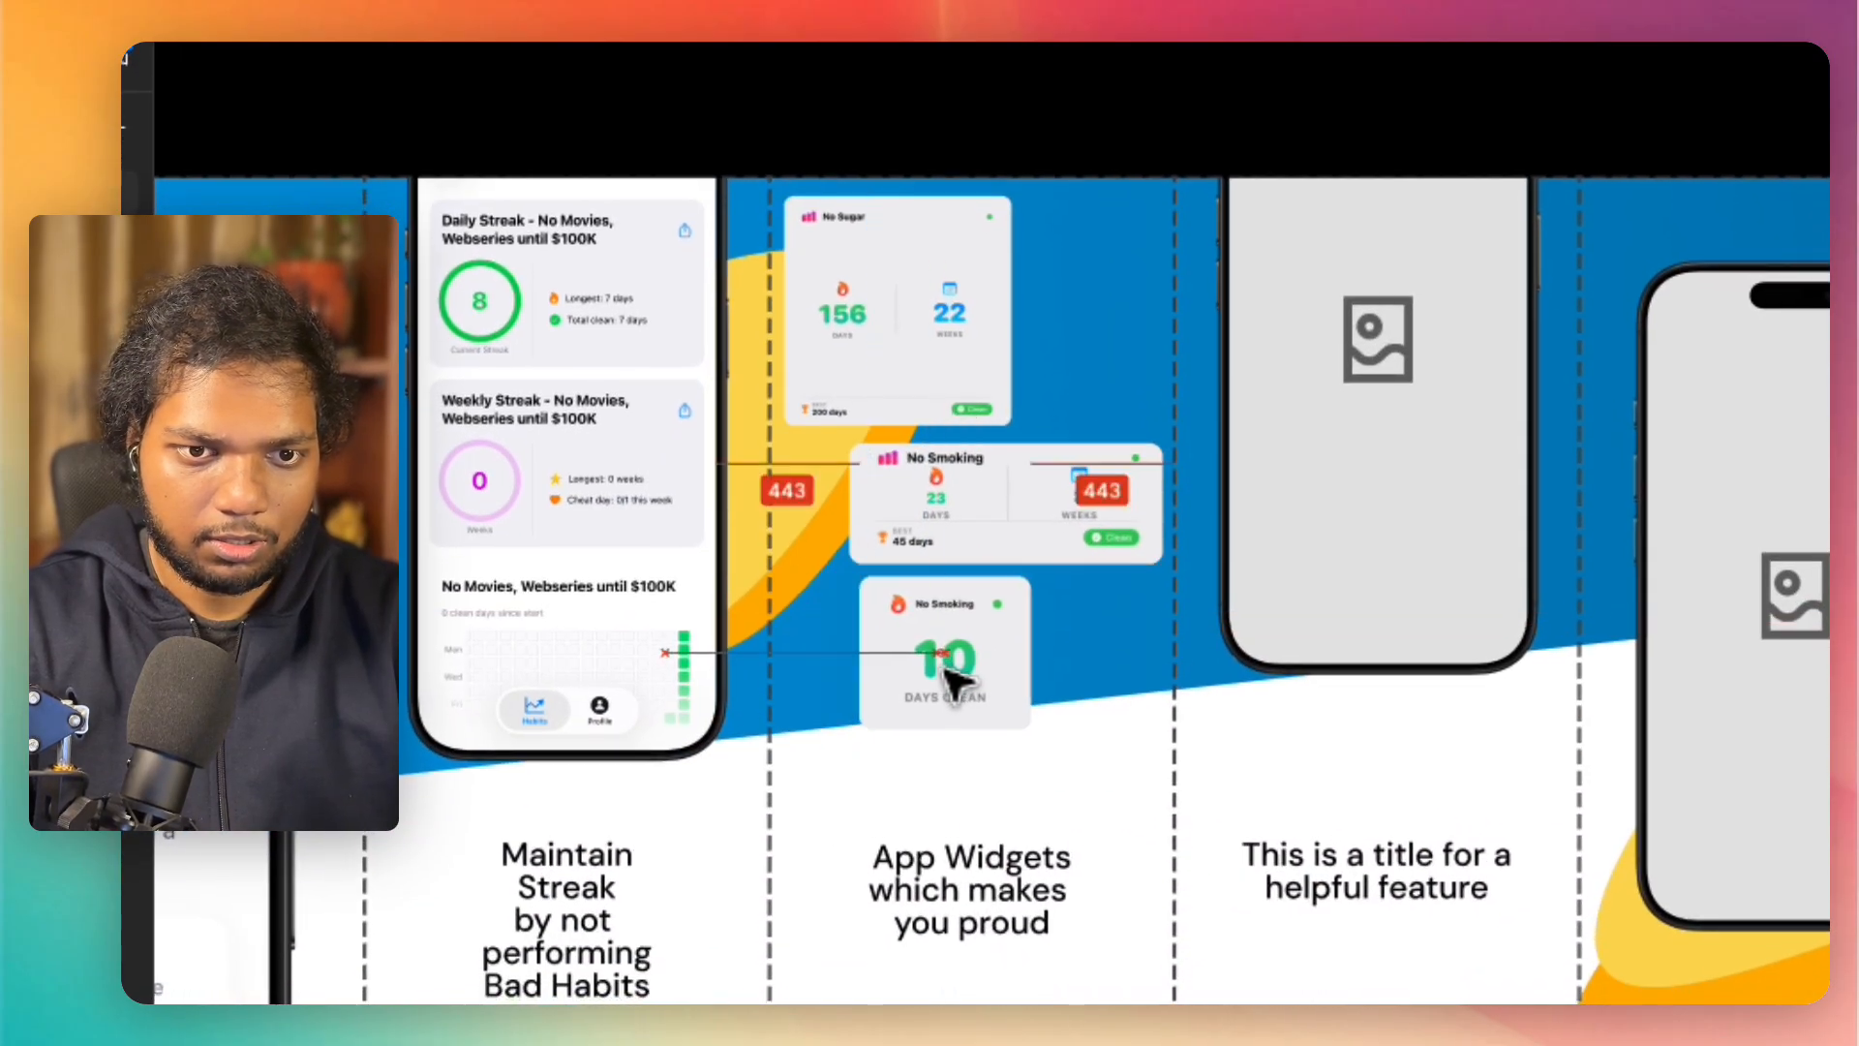
Step: Move the "No Sugar" card down to the 23-day card and bring the 10-day card to the fifth panel's upper left
drag(946, 353, 939, 756)
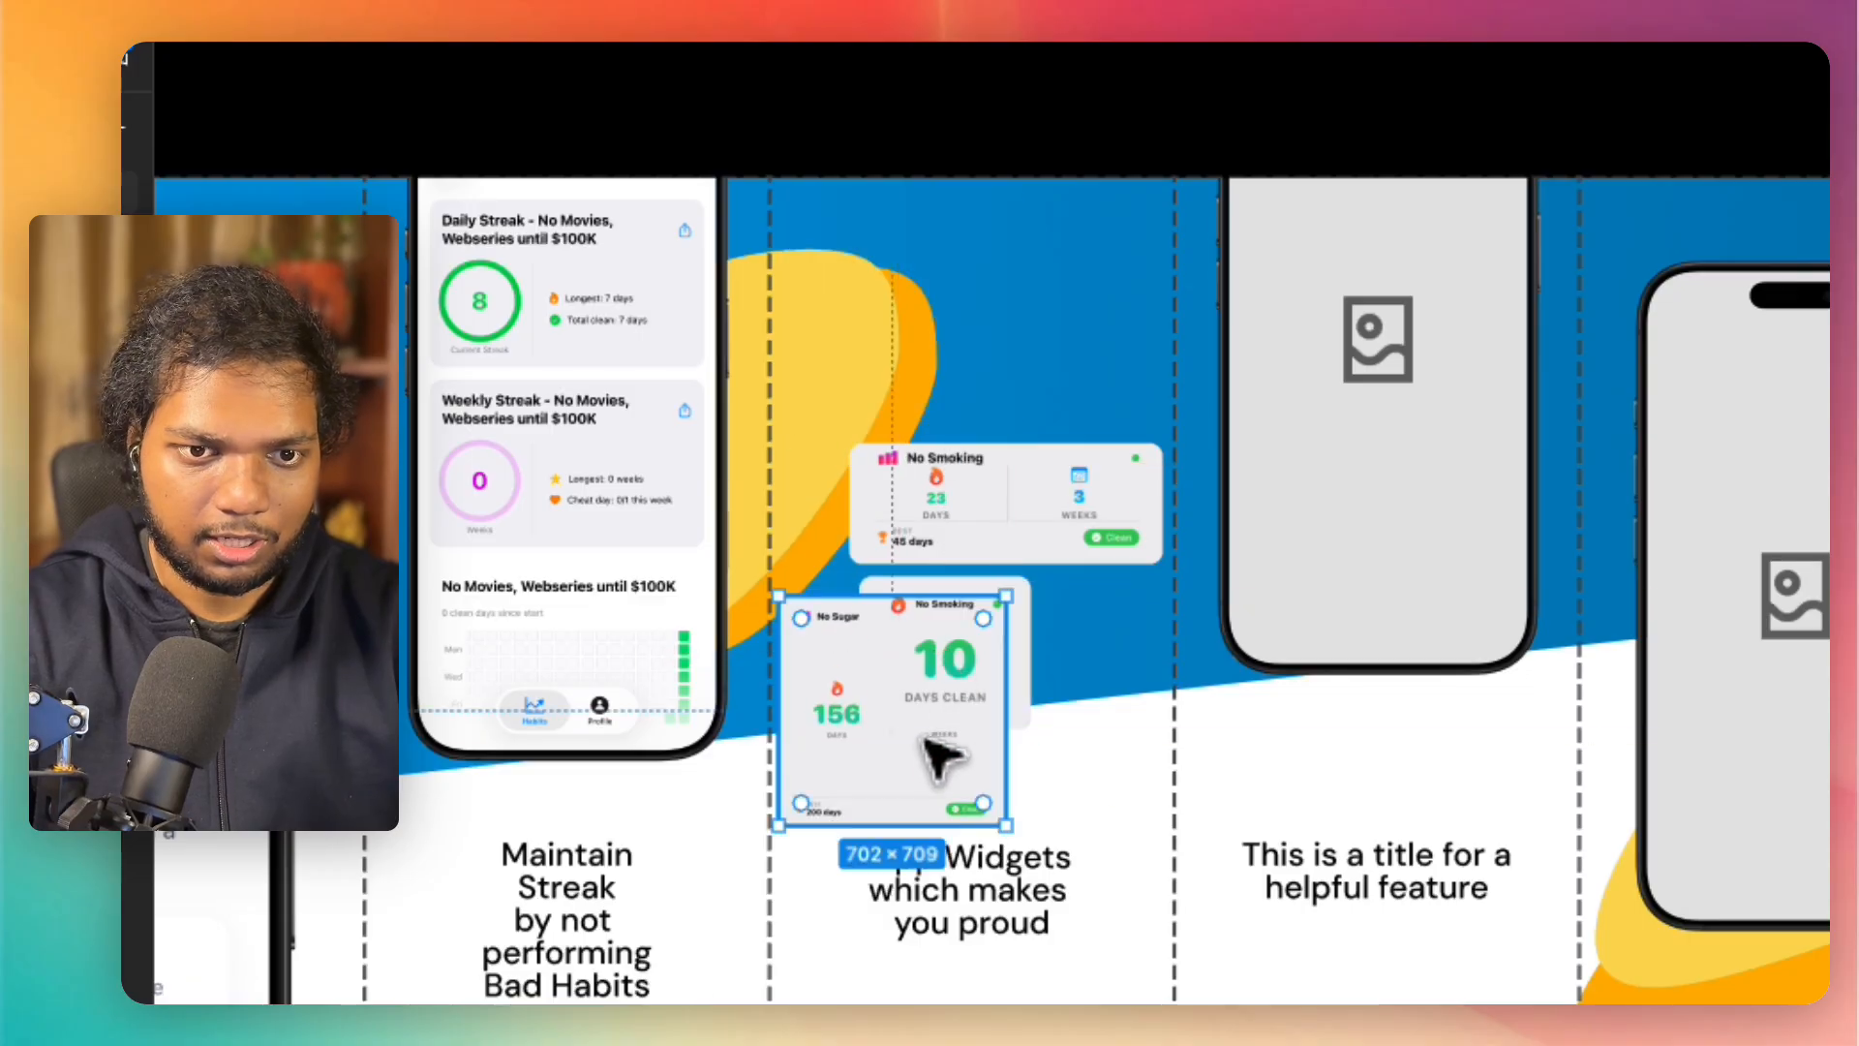
drag(987, 668, 1089, 479)
drag(971, 680, 852, 362)
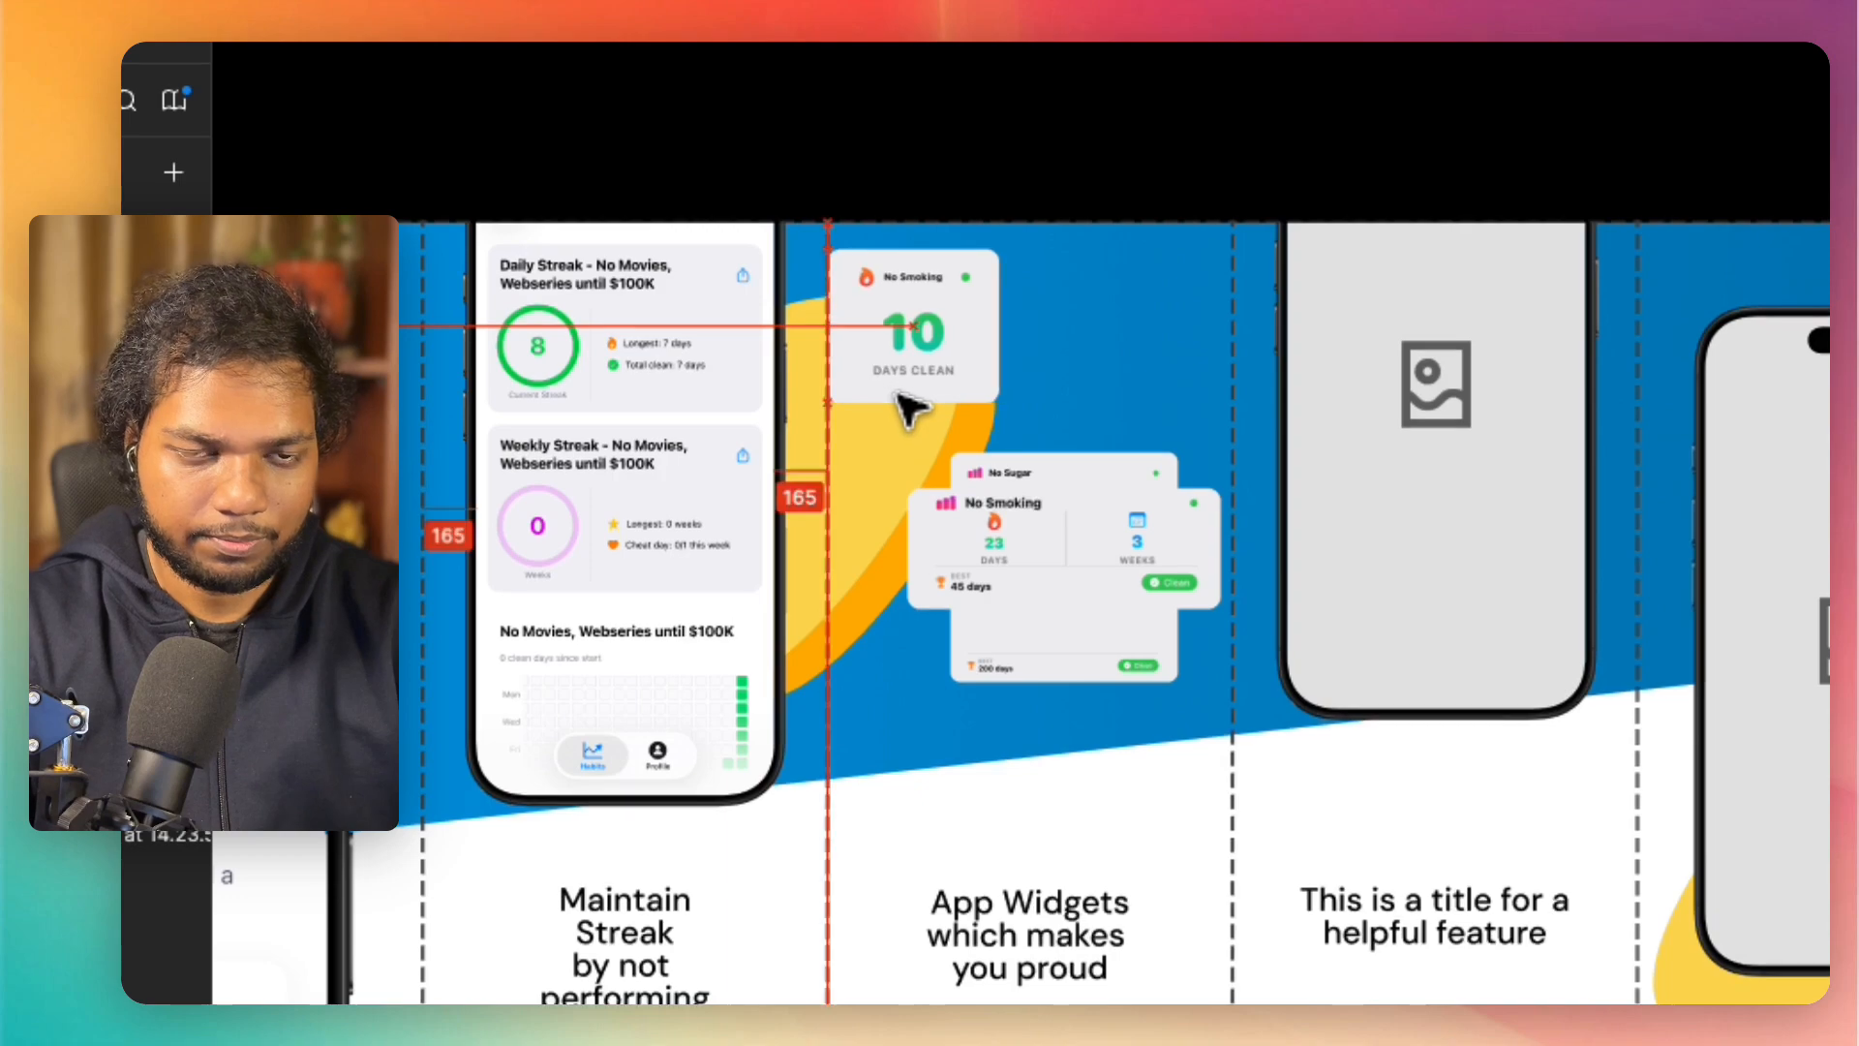
Step: Place the 23-day card below the 10-day card and the "No Sugar" card, enlarged to about 910 × 920, beneath it
drag(927, 513, 963, 489)
drag(1041, 644, 976, 685)
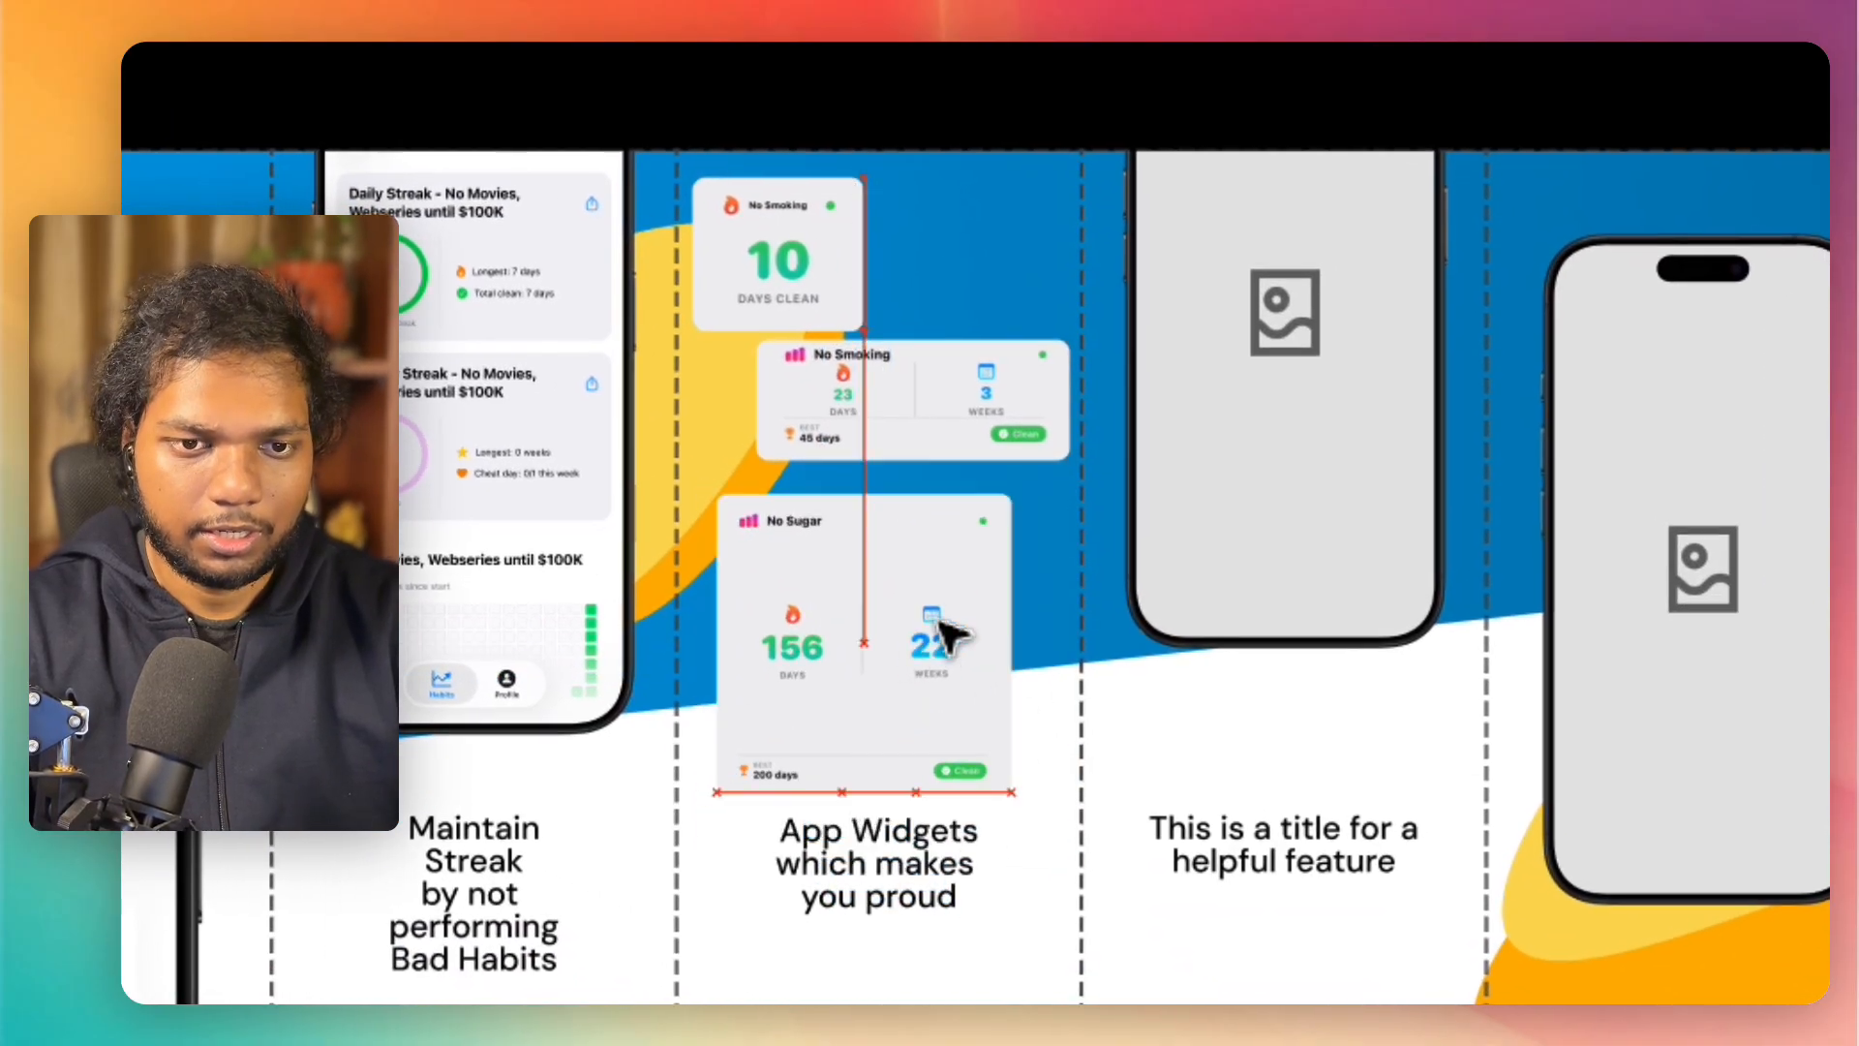
drag(937, 621, 934, 618)
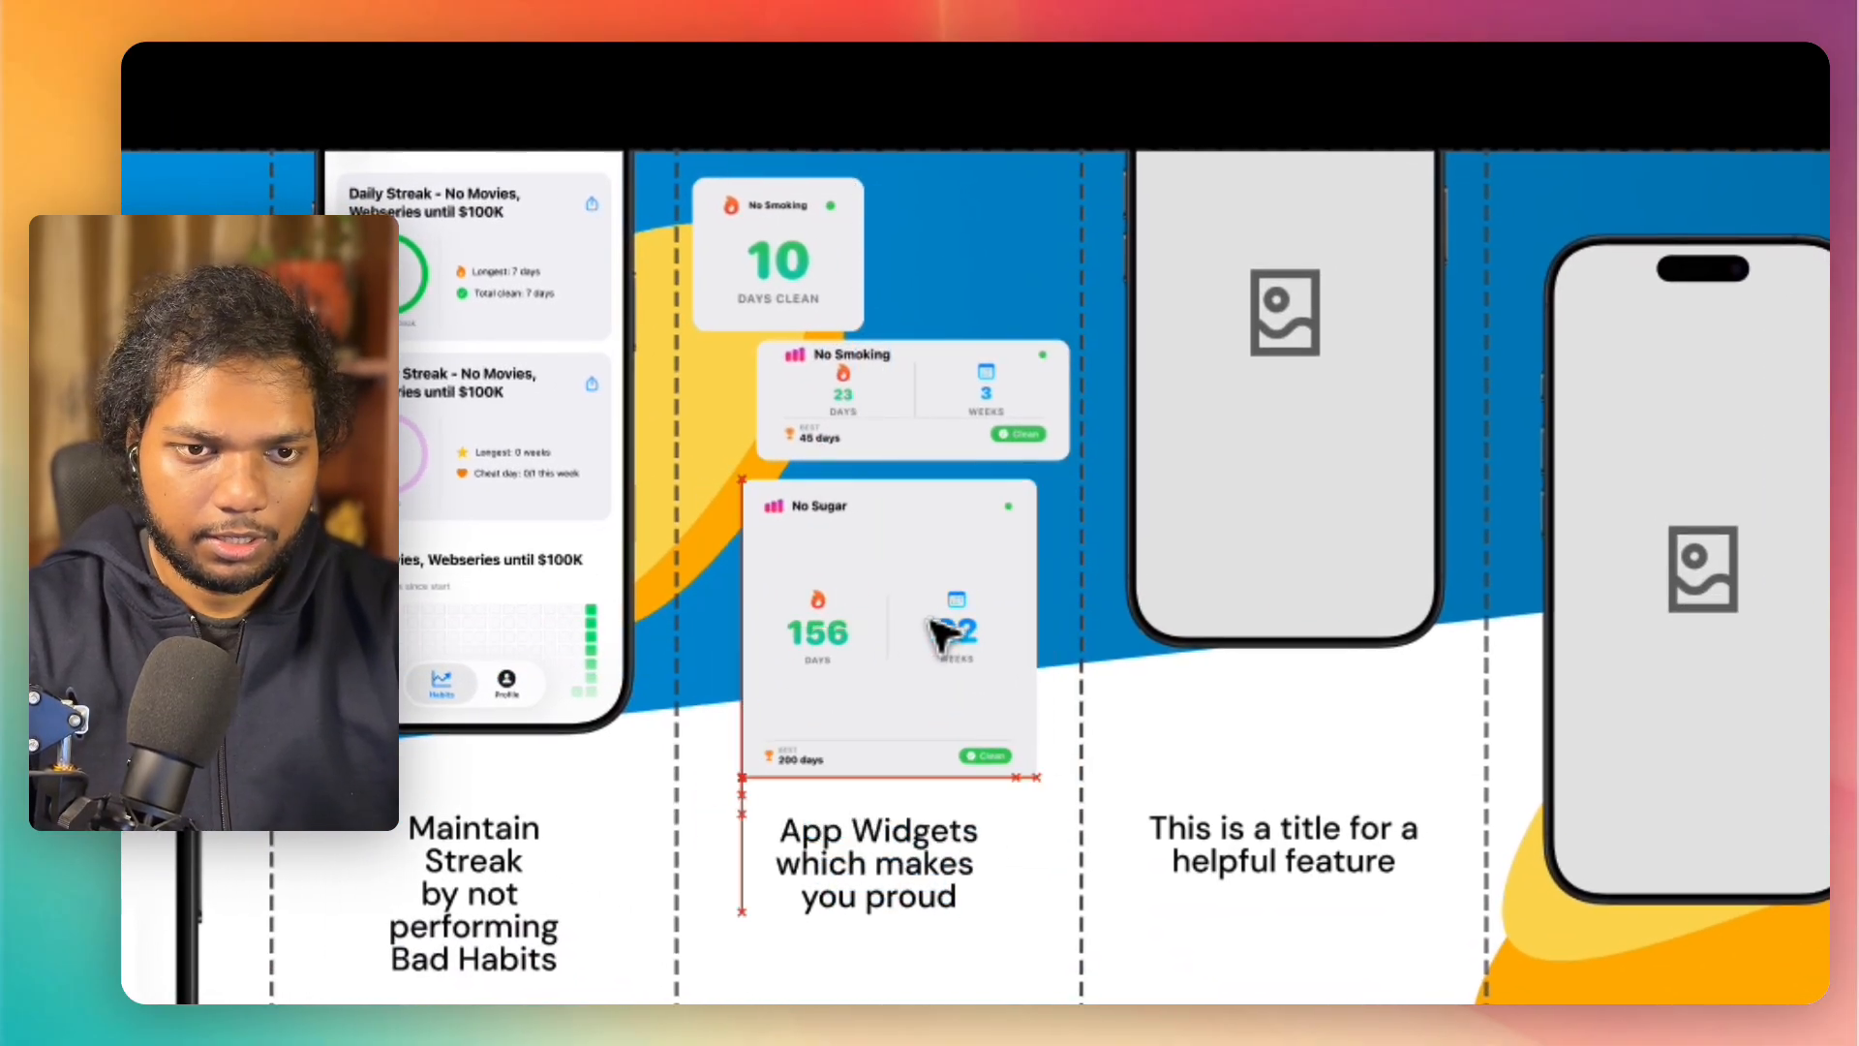
scroll(889, 618, down, 3)
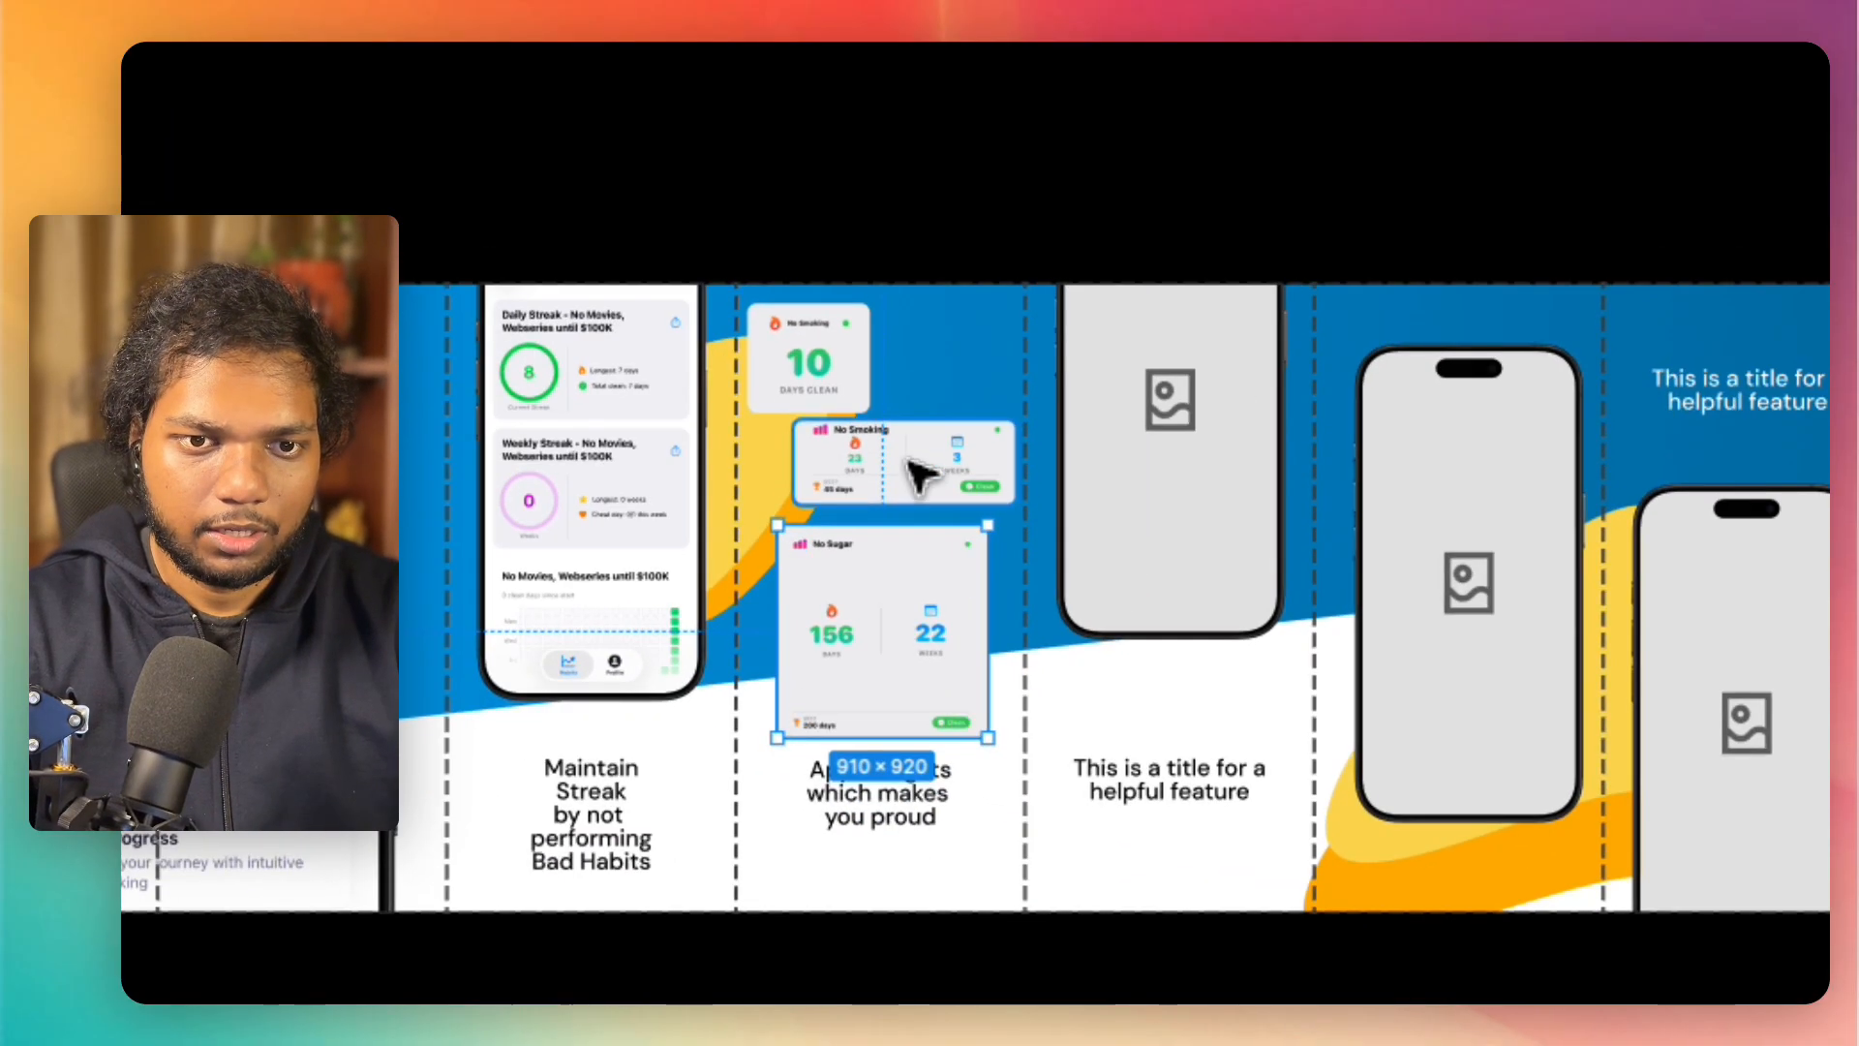
drag(901, 470, 905, 462)
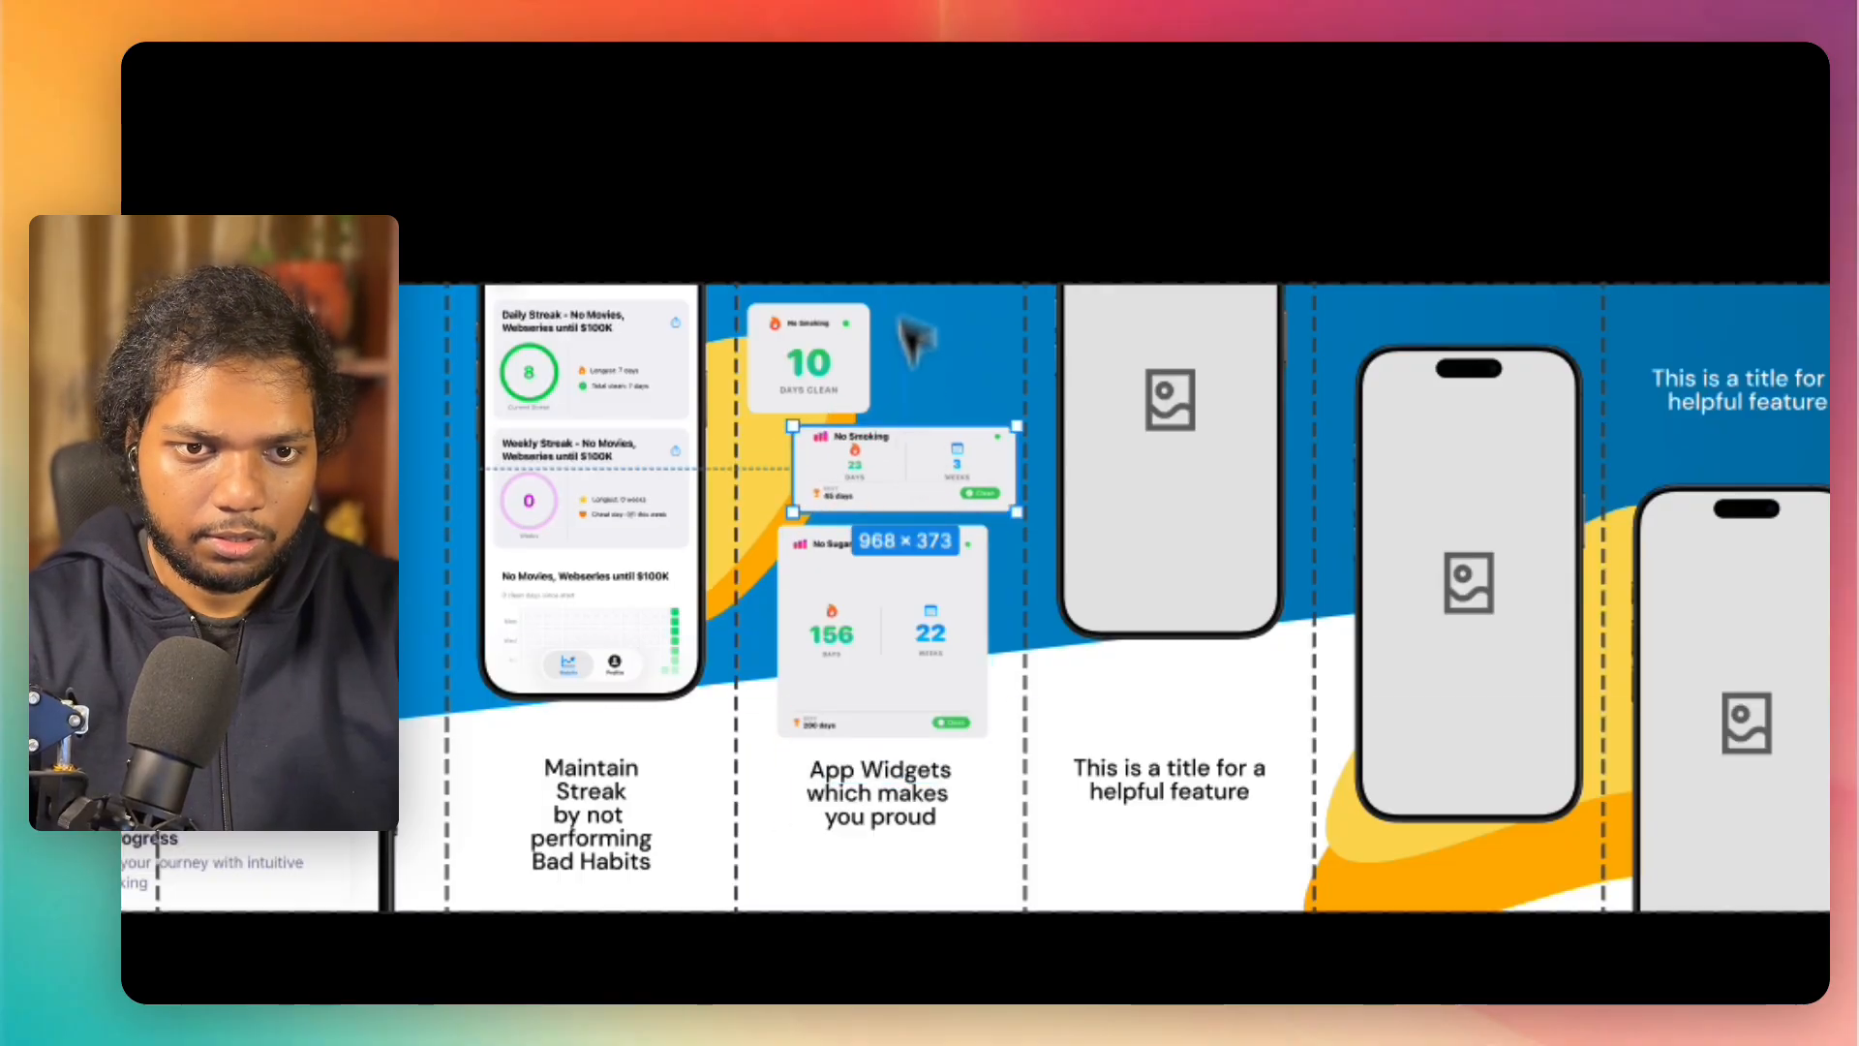
click(903, 171)
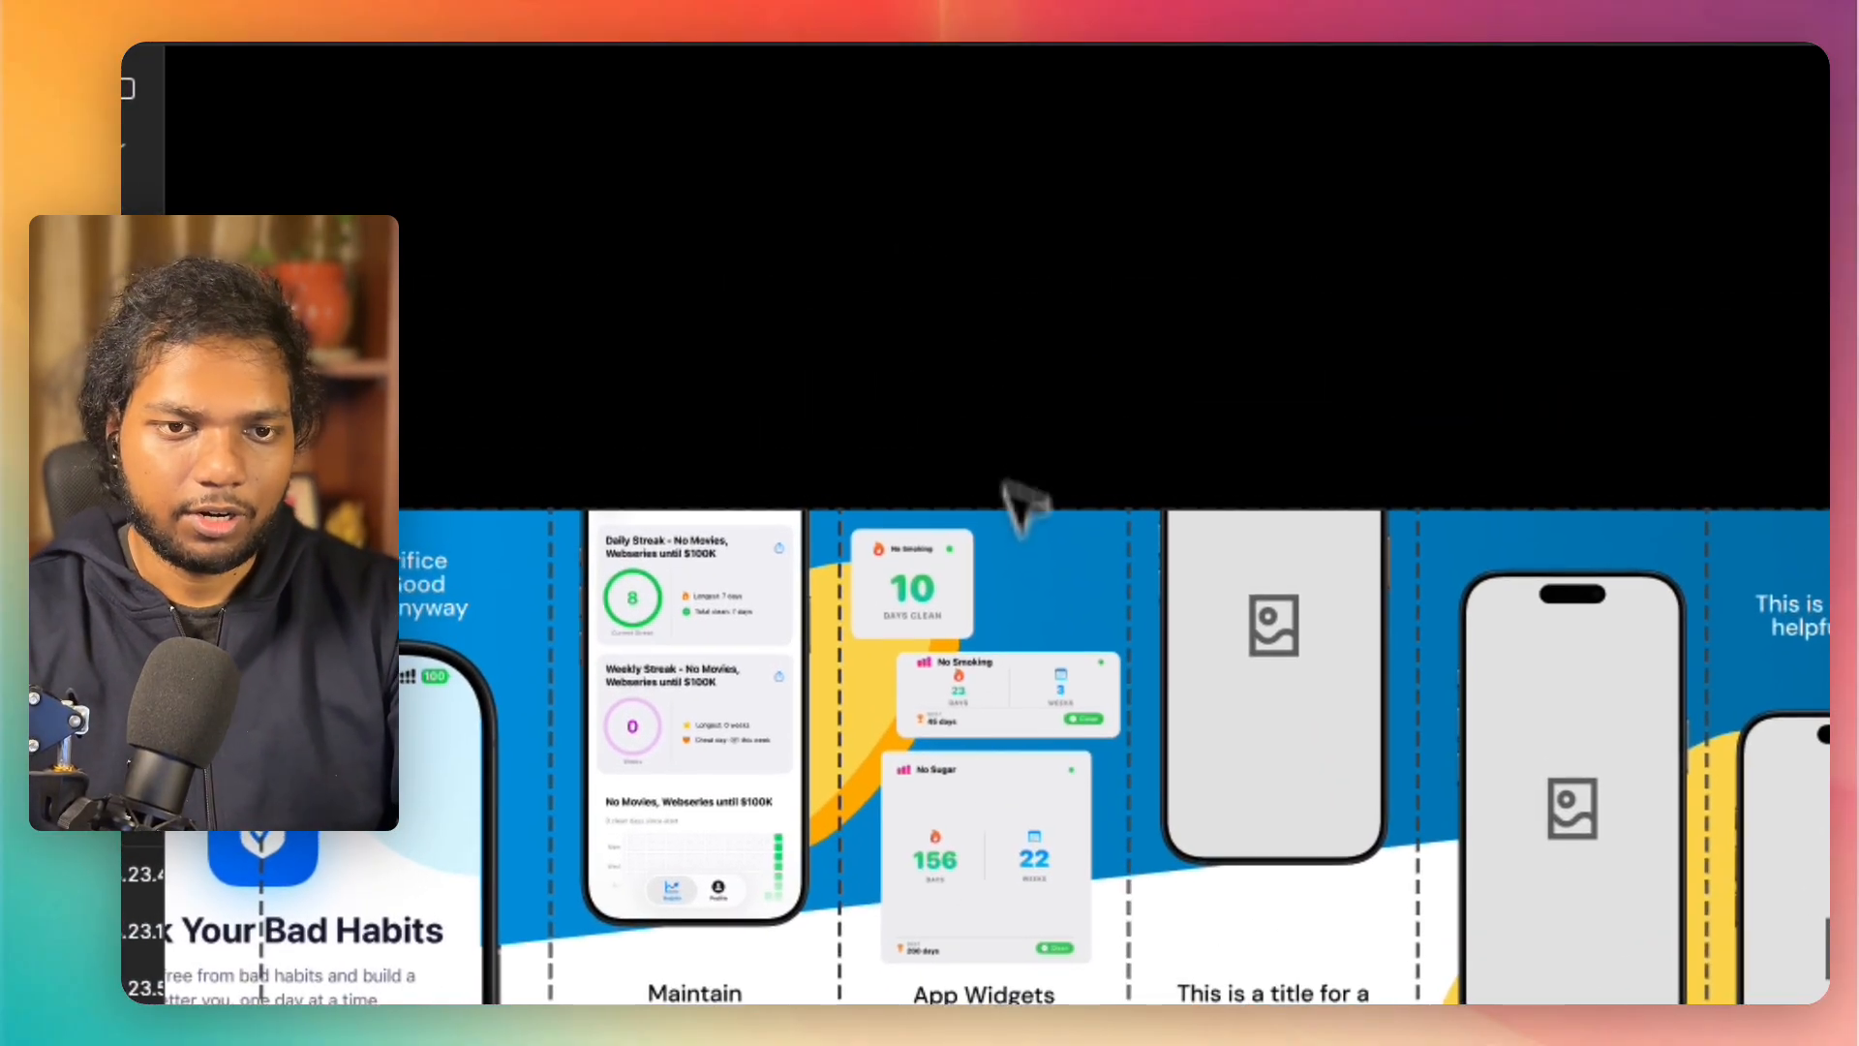
click(991, 667)
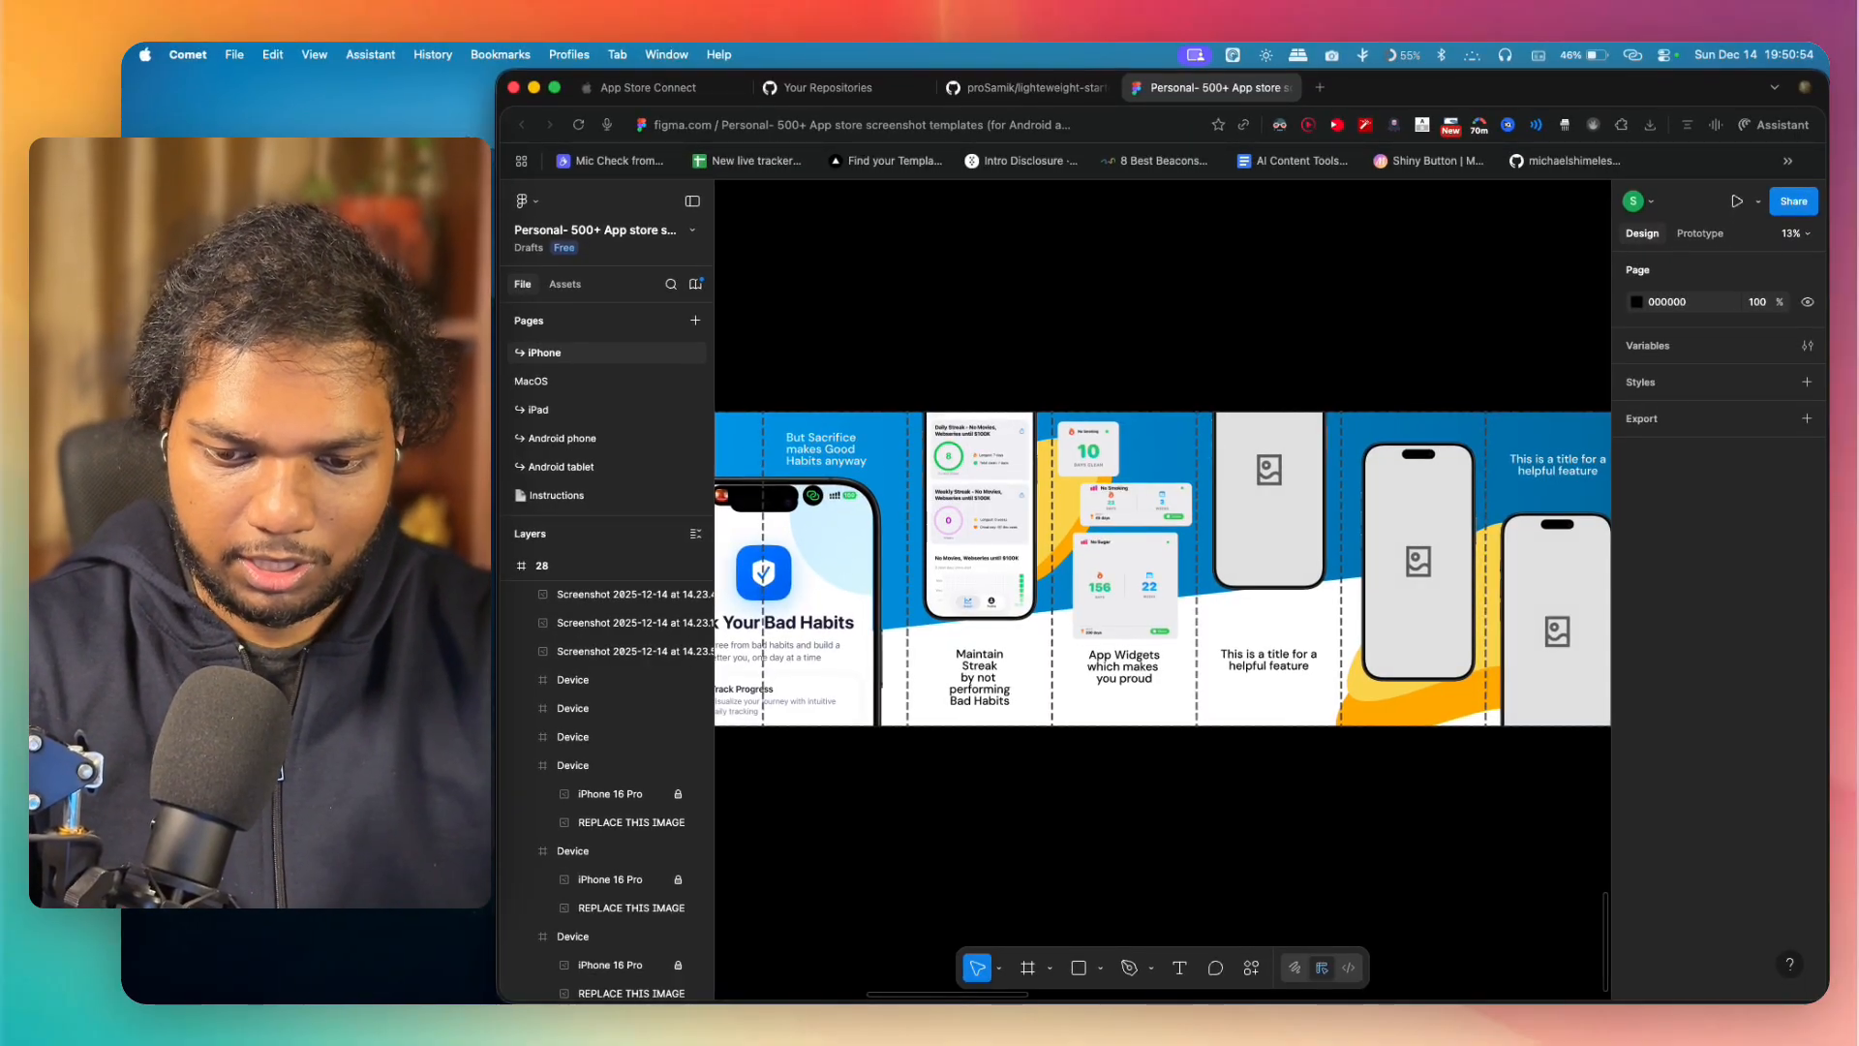
Step: Place the 634 × 415 "No Alcohol" screenshot beside the 10-day card and set its image fill to Crop
drag(1249, 514, 1161, 442)
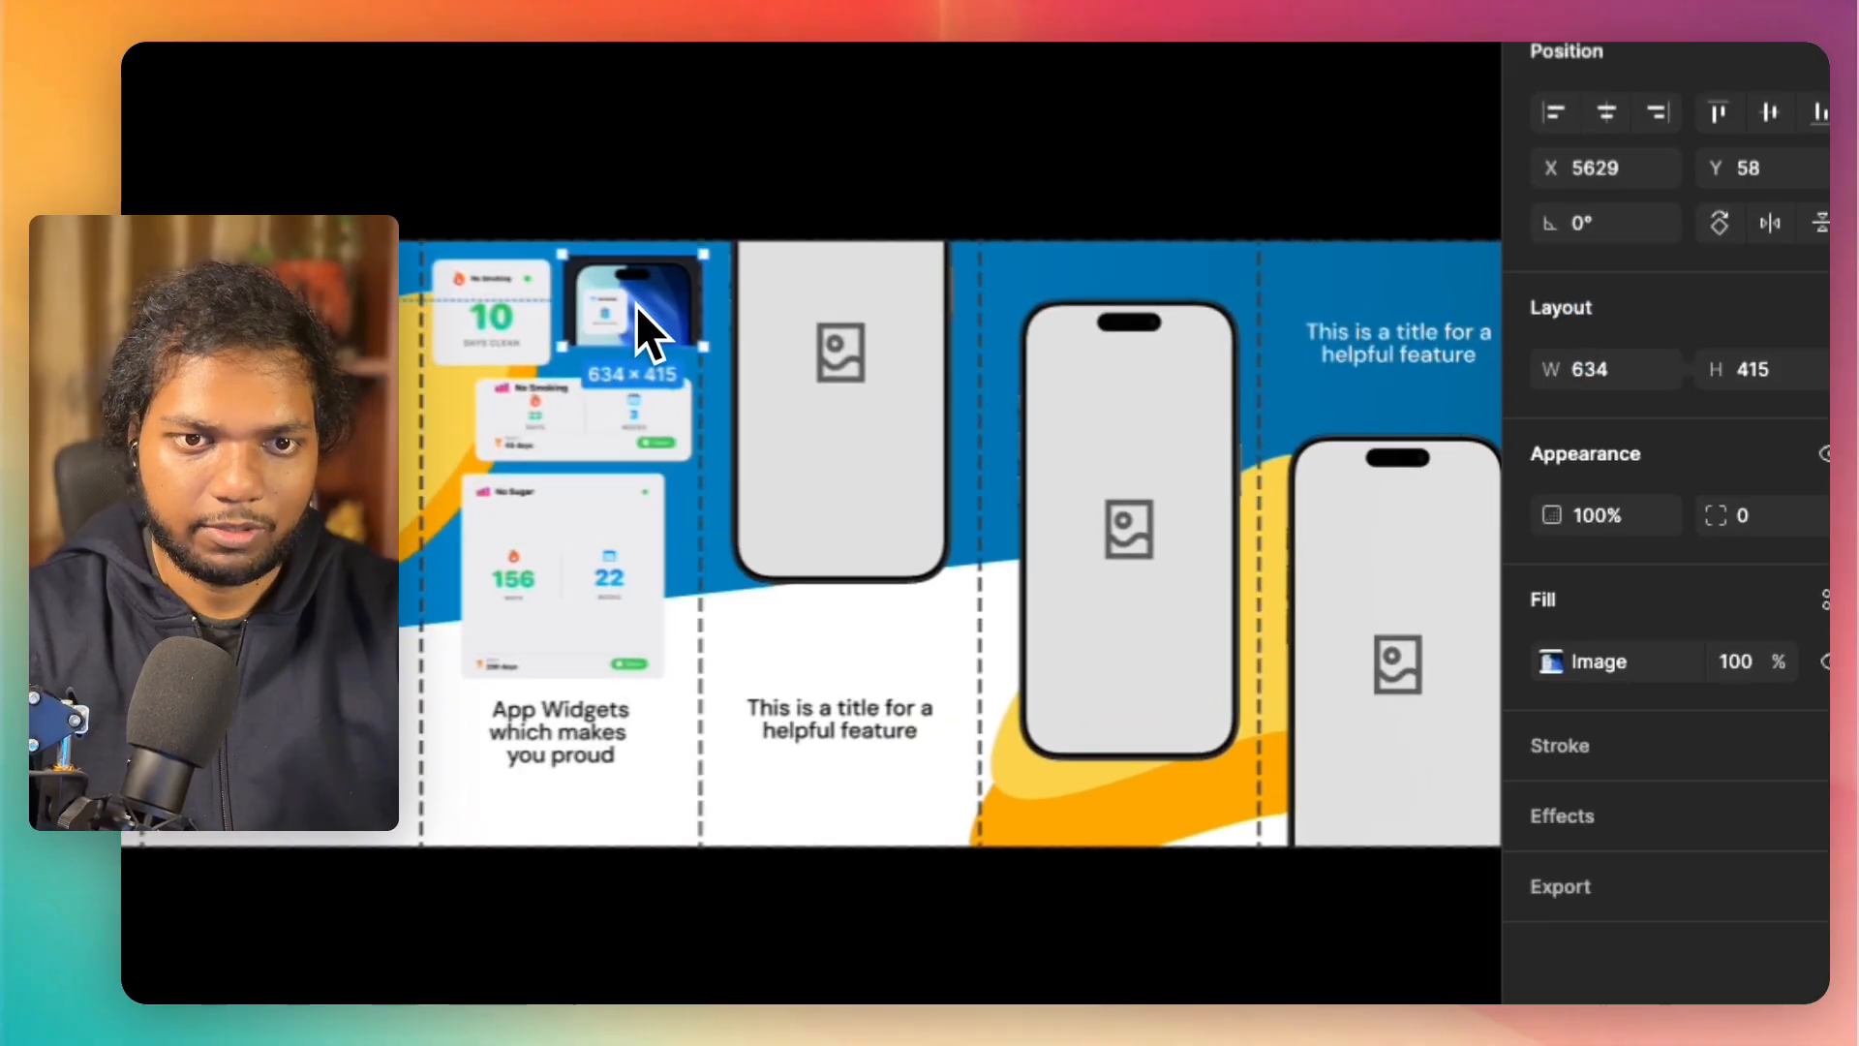
scroll(1156, 443, up, 10)
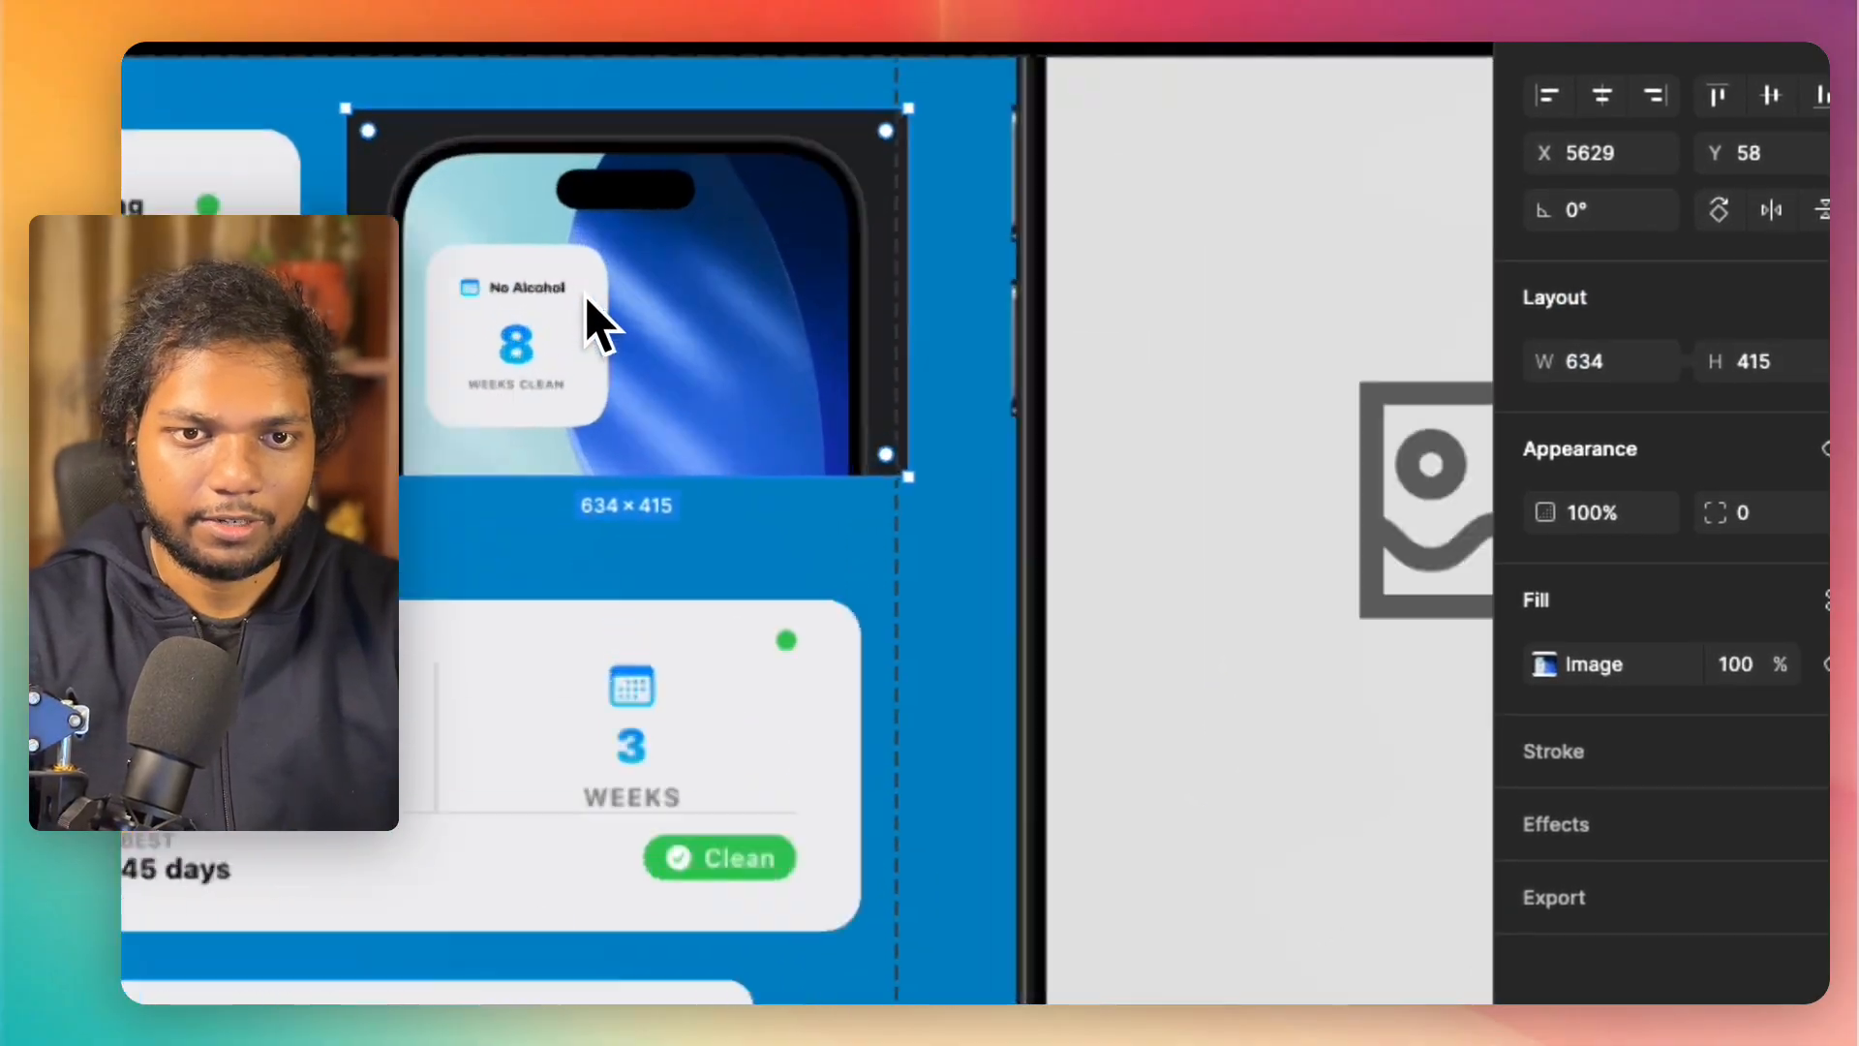
scroll(585, 296, up, 10)
scroll(585, 296, down, 5)
double_click(585, 297)
mouse_move(1246, 660)
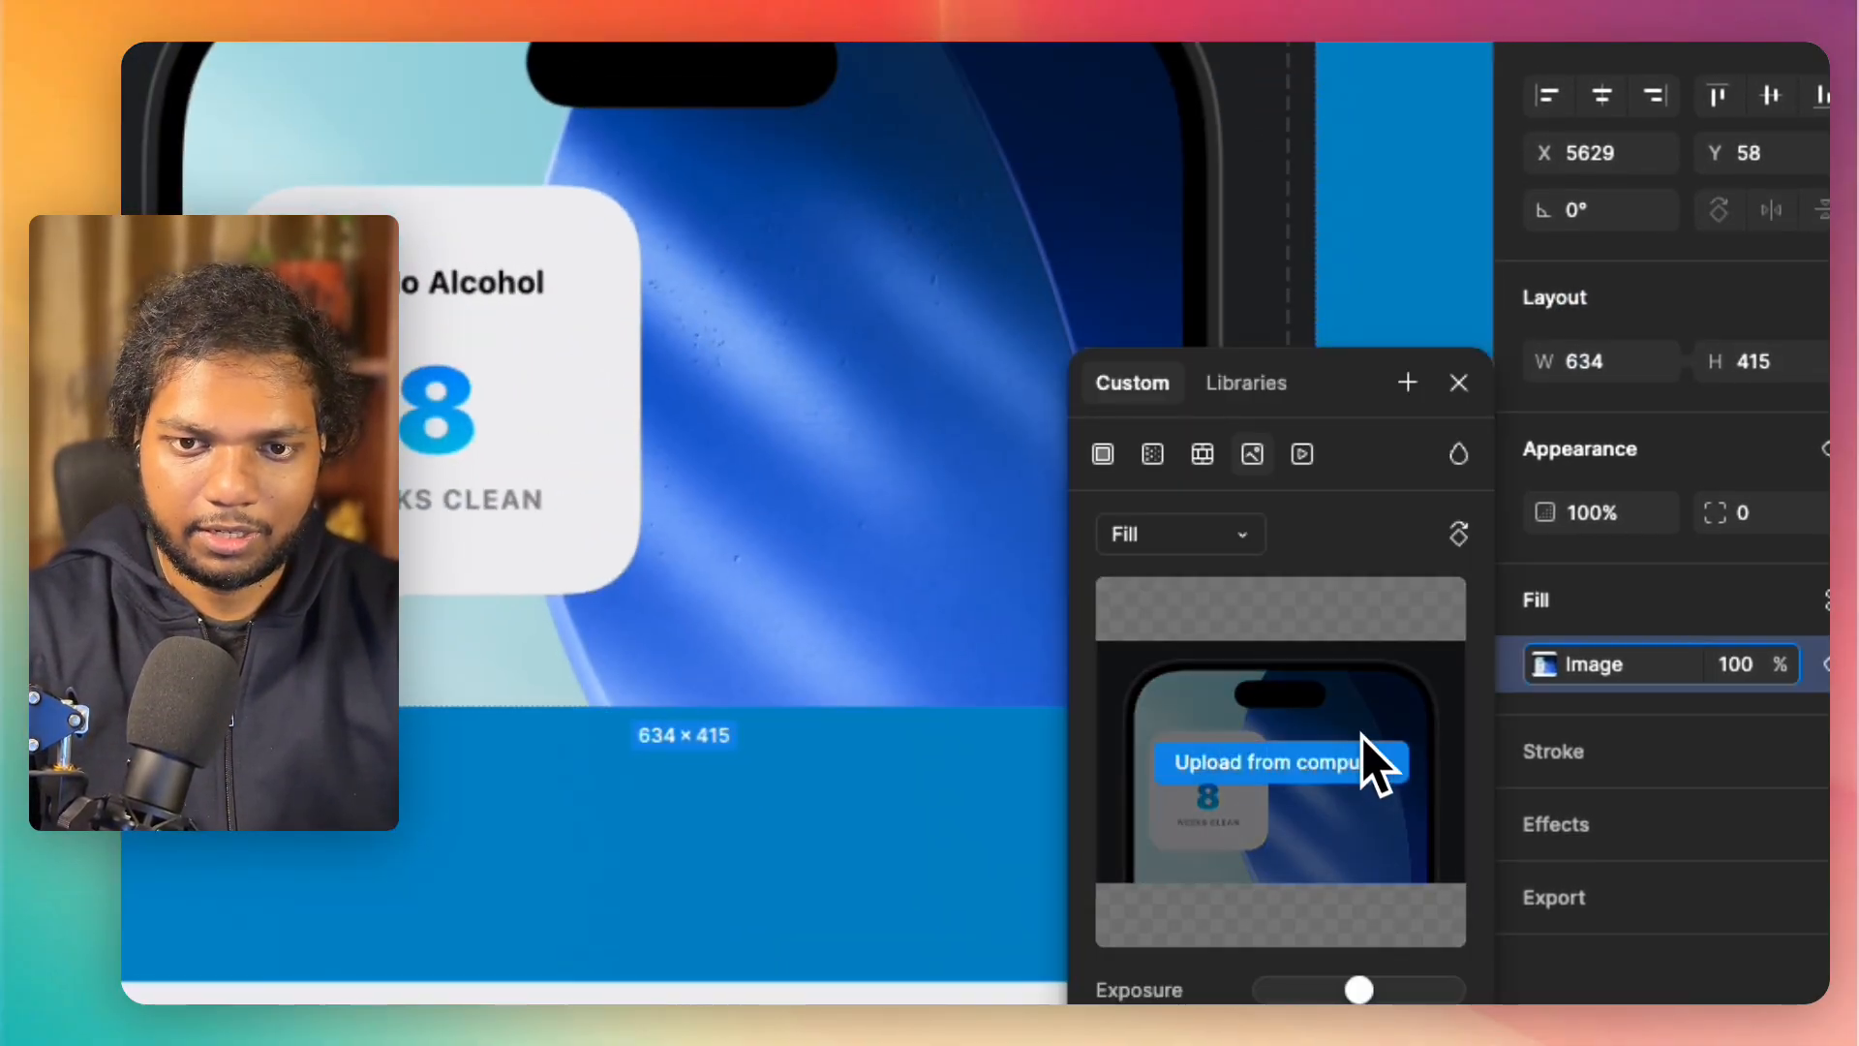
click(1198, 544)
click(1160, 624)
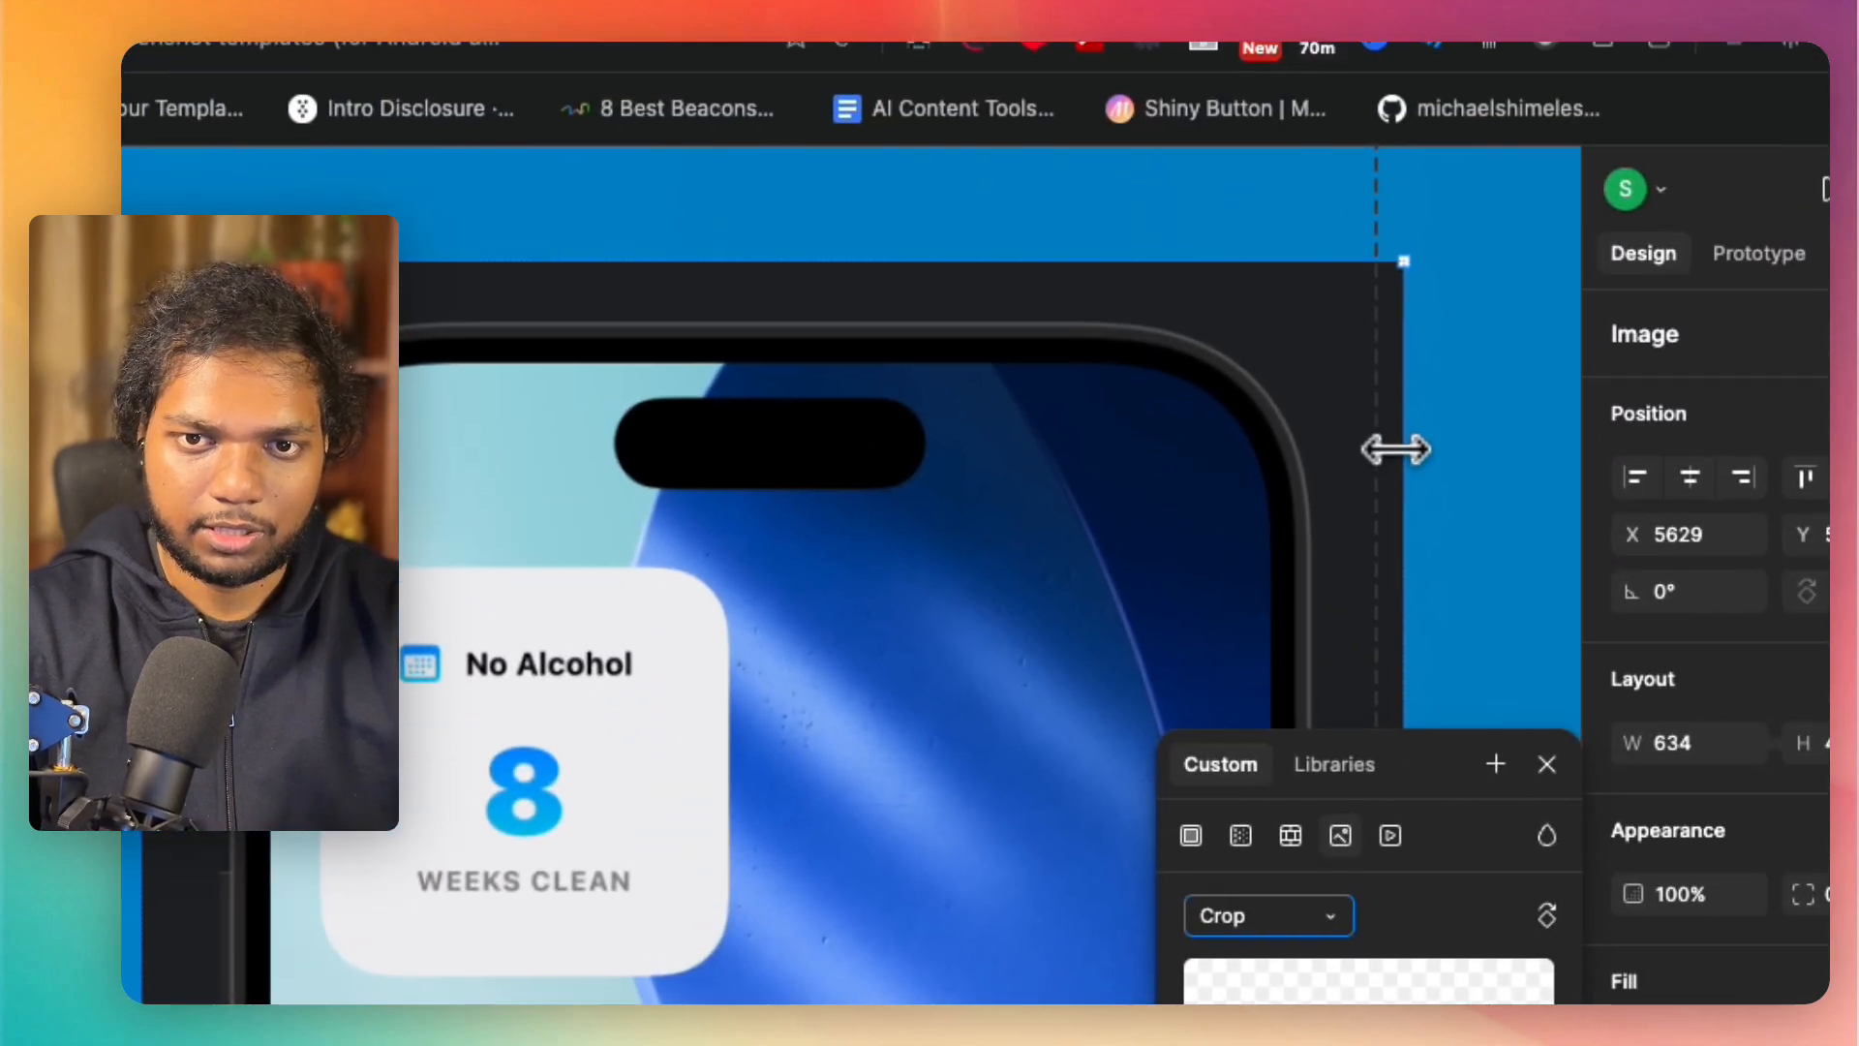
Step: Trim all four sides of the "No Alcohol" image to the widget card, about 178 × 184
drag(1304, 55, 839, 50)
drag(927, 439, 701, 472)
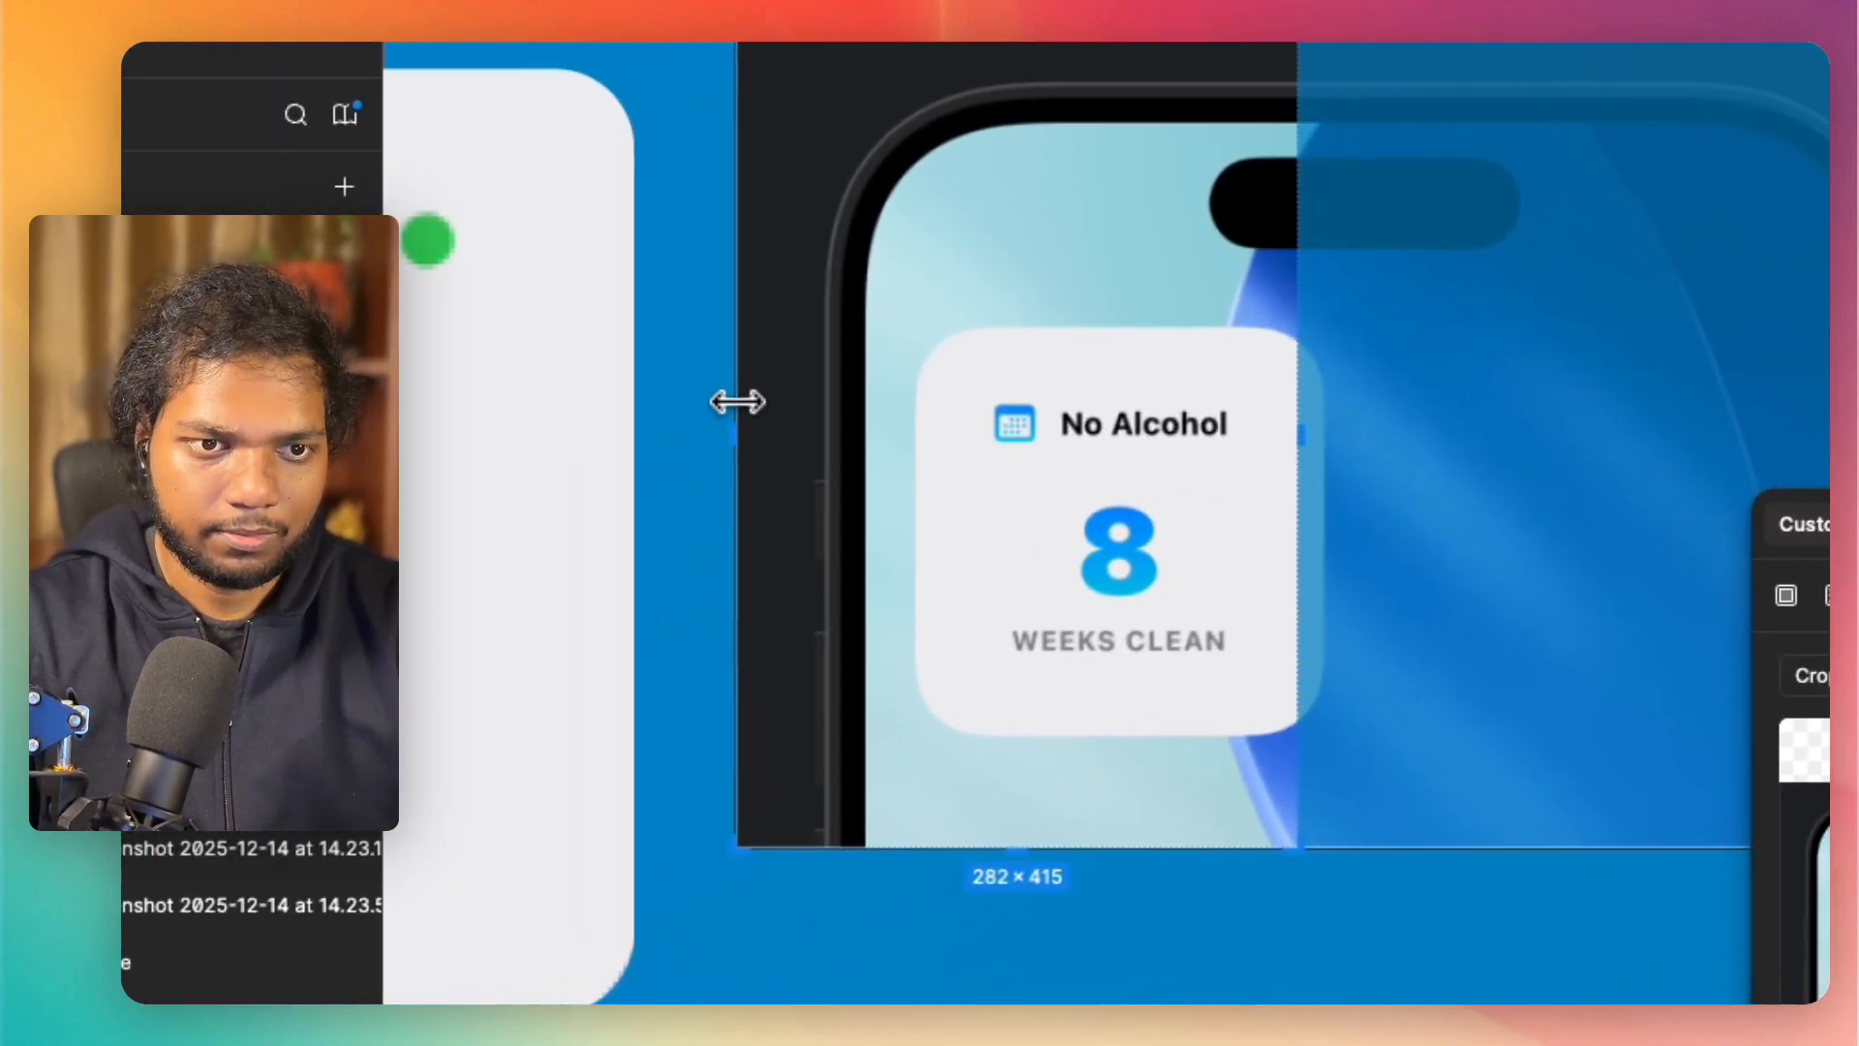
drag(142, 656, 330, 660)
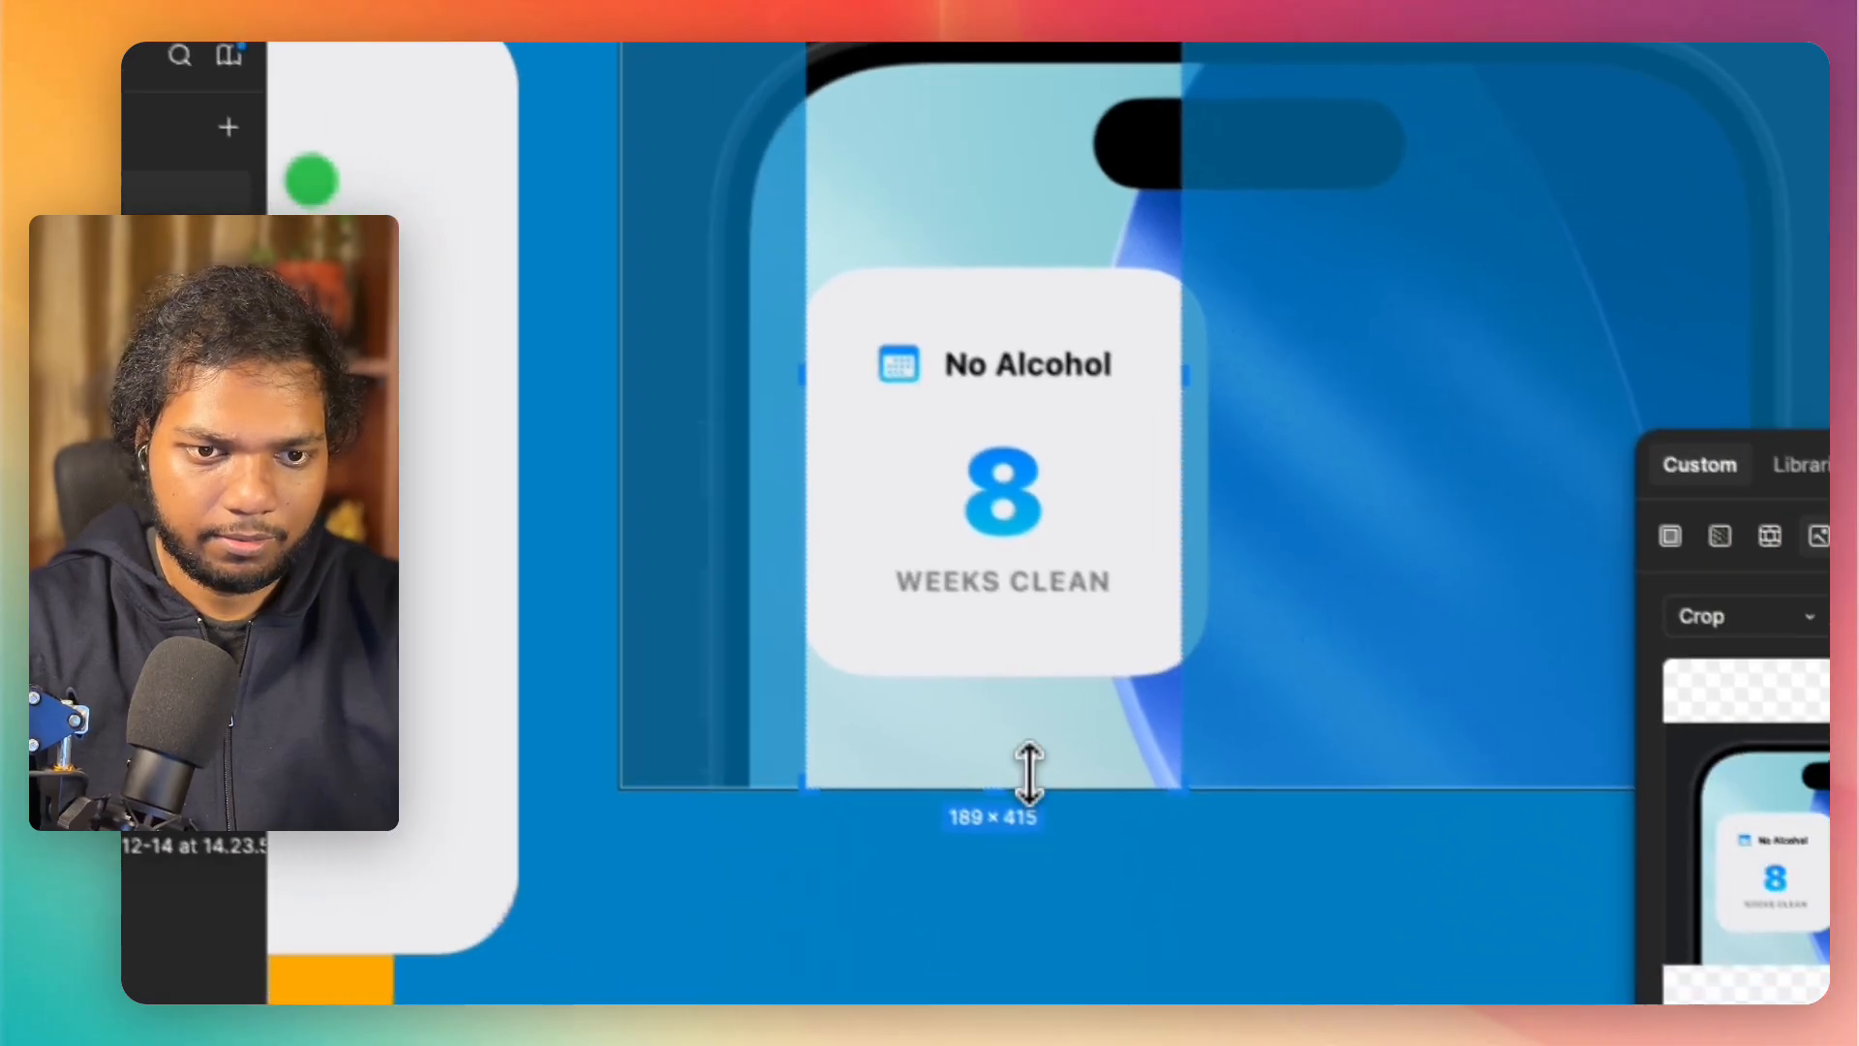
drag(1156, 839, 1163, 708)
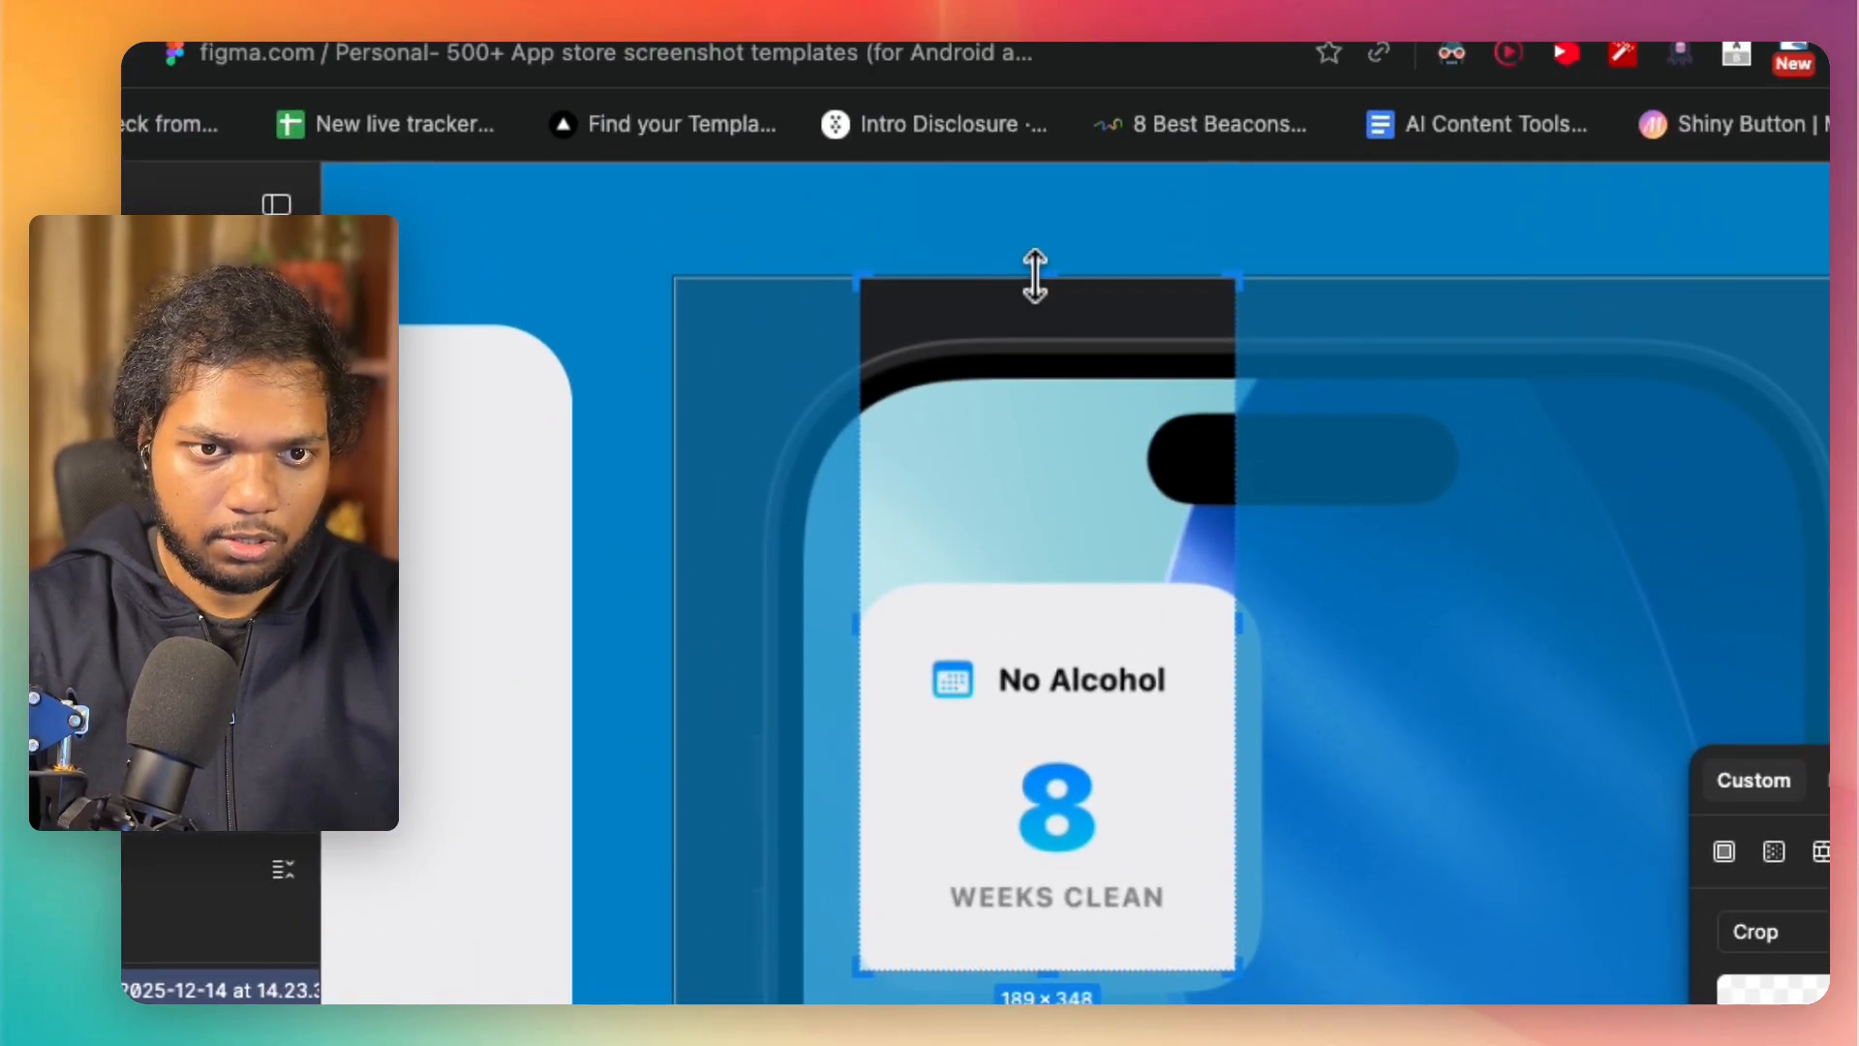
drag(1037, 274, 1062, 610)
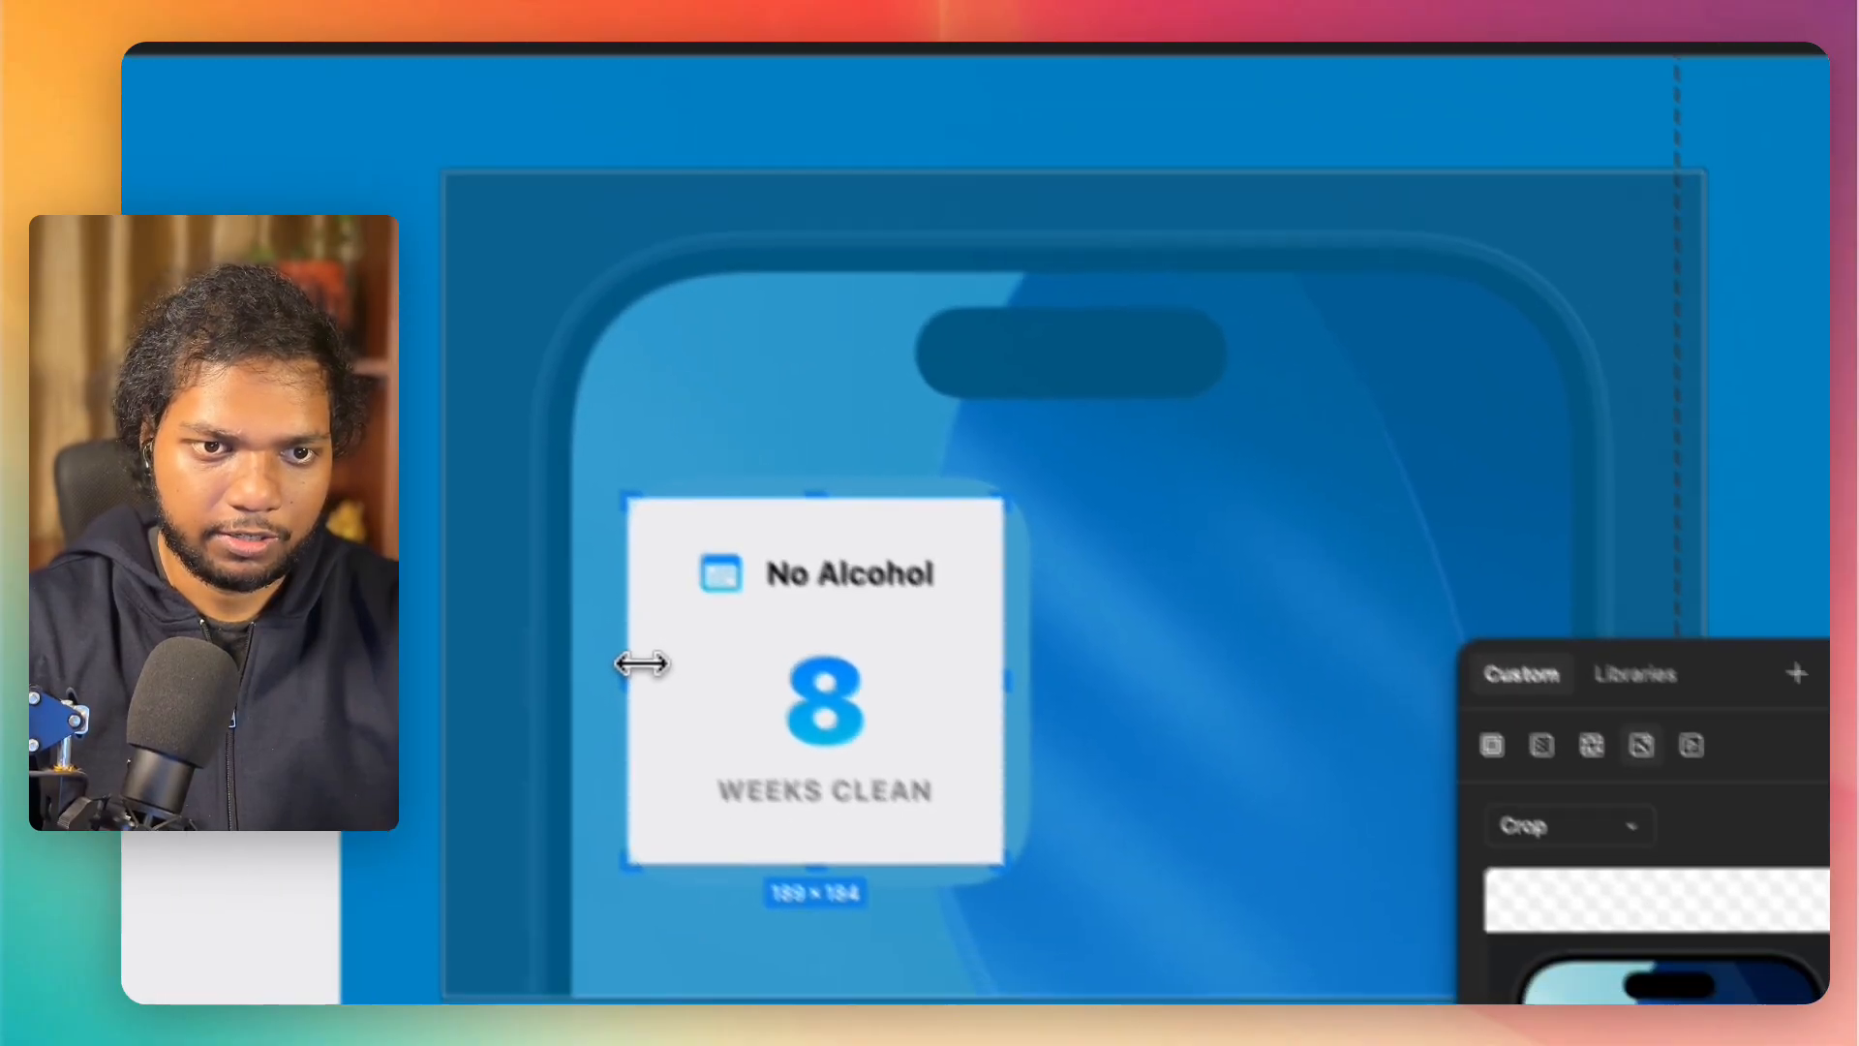
drag(868, 781, 881, 777)
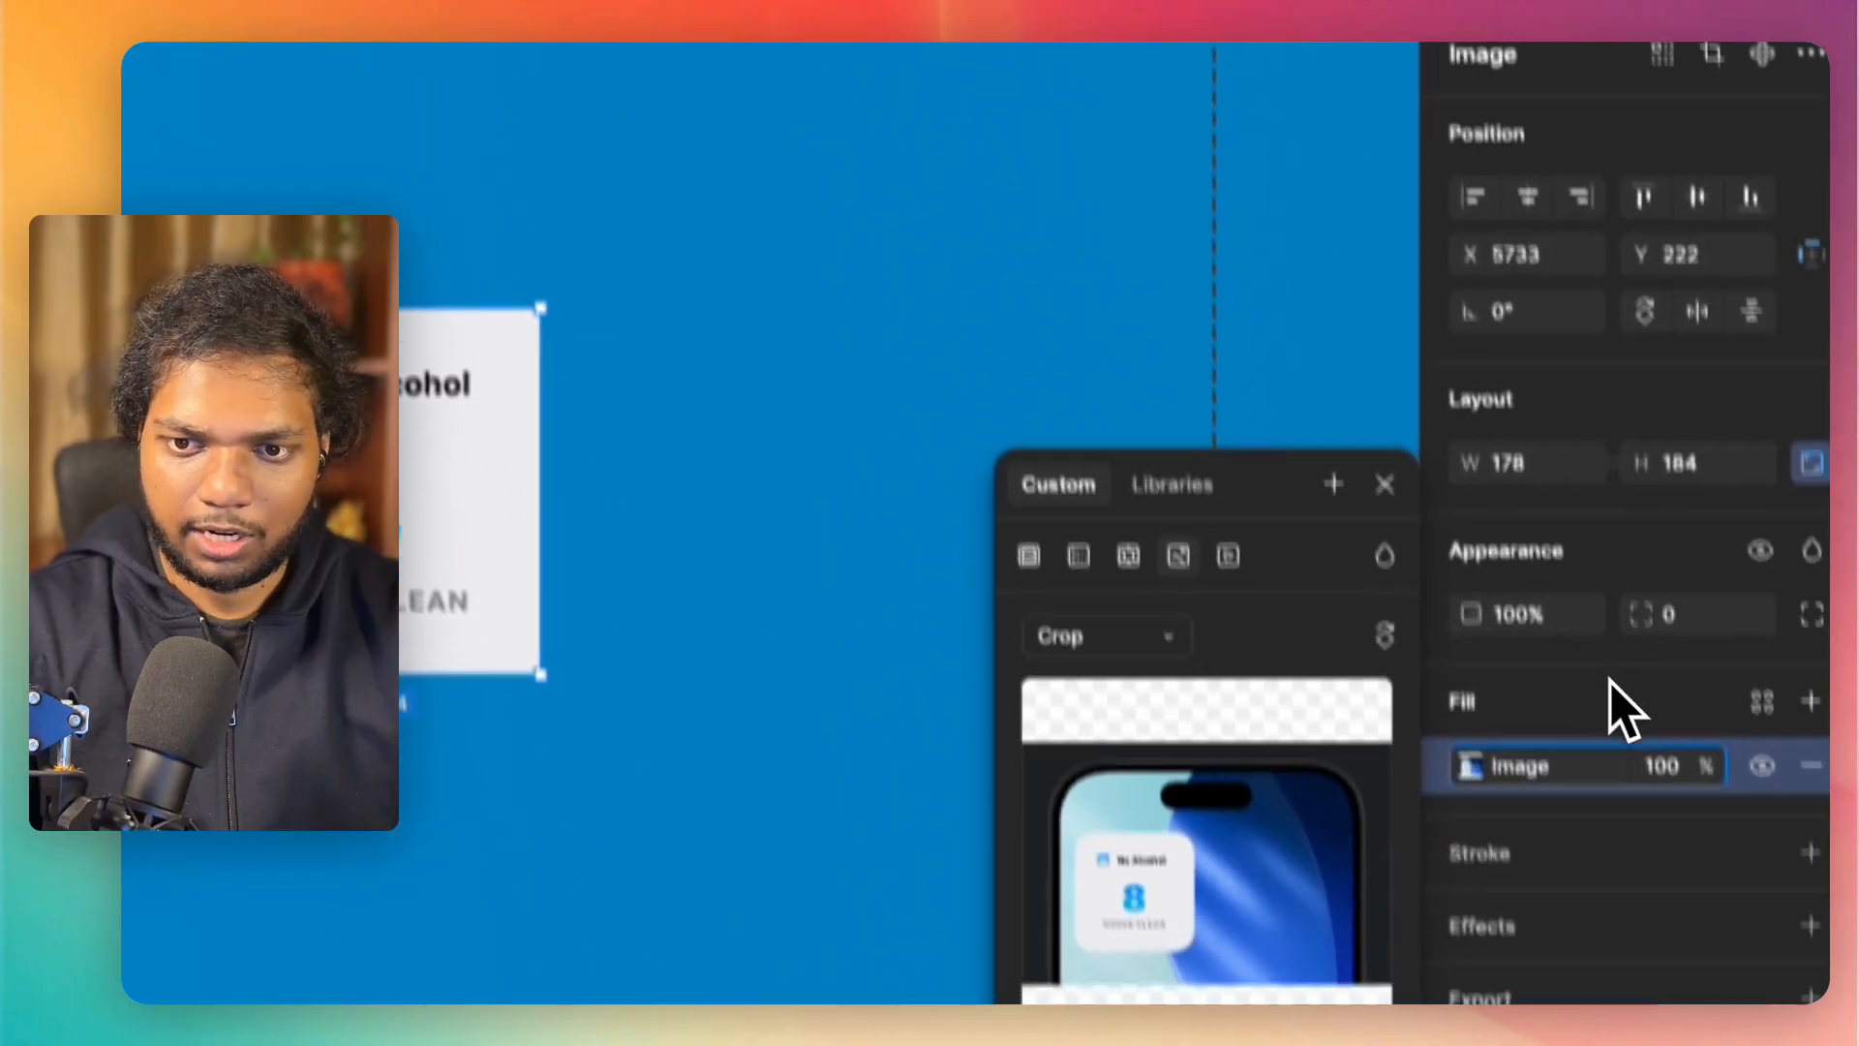
Step: Set the "No Alcohol" card's corner radius to 40
click(1685, 620)
text(40)
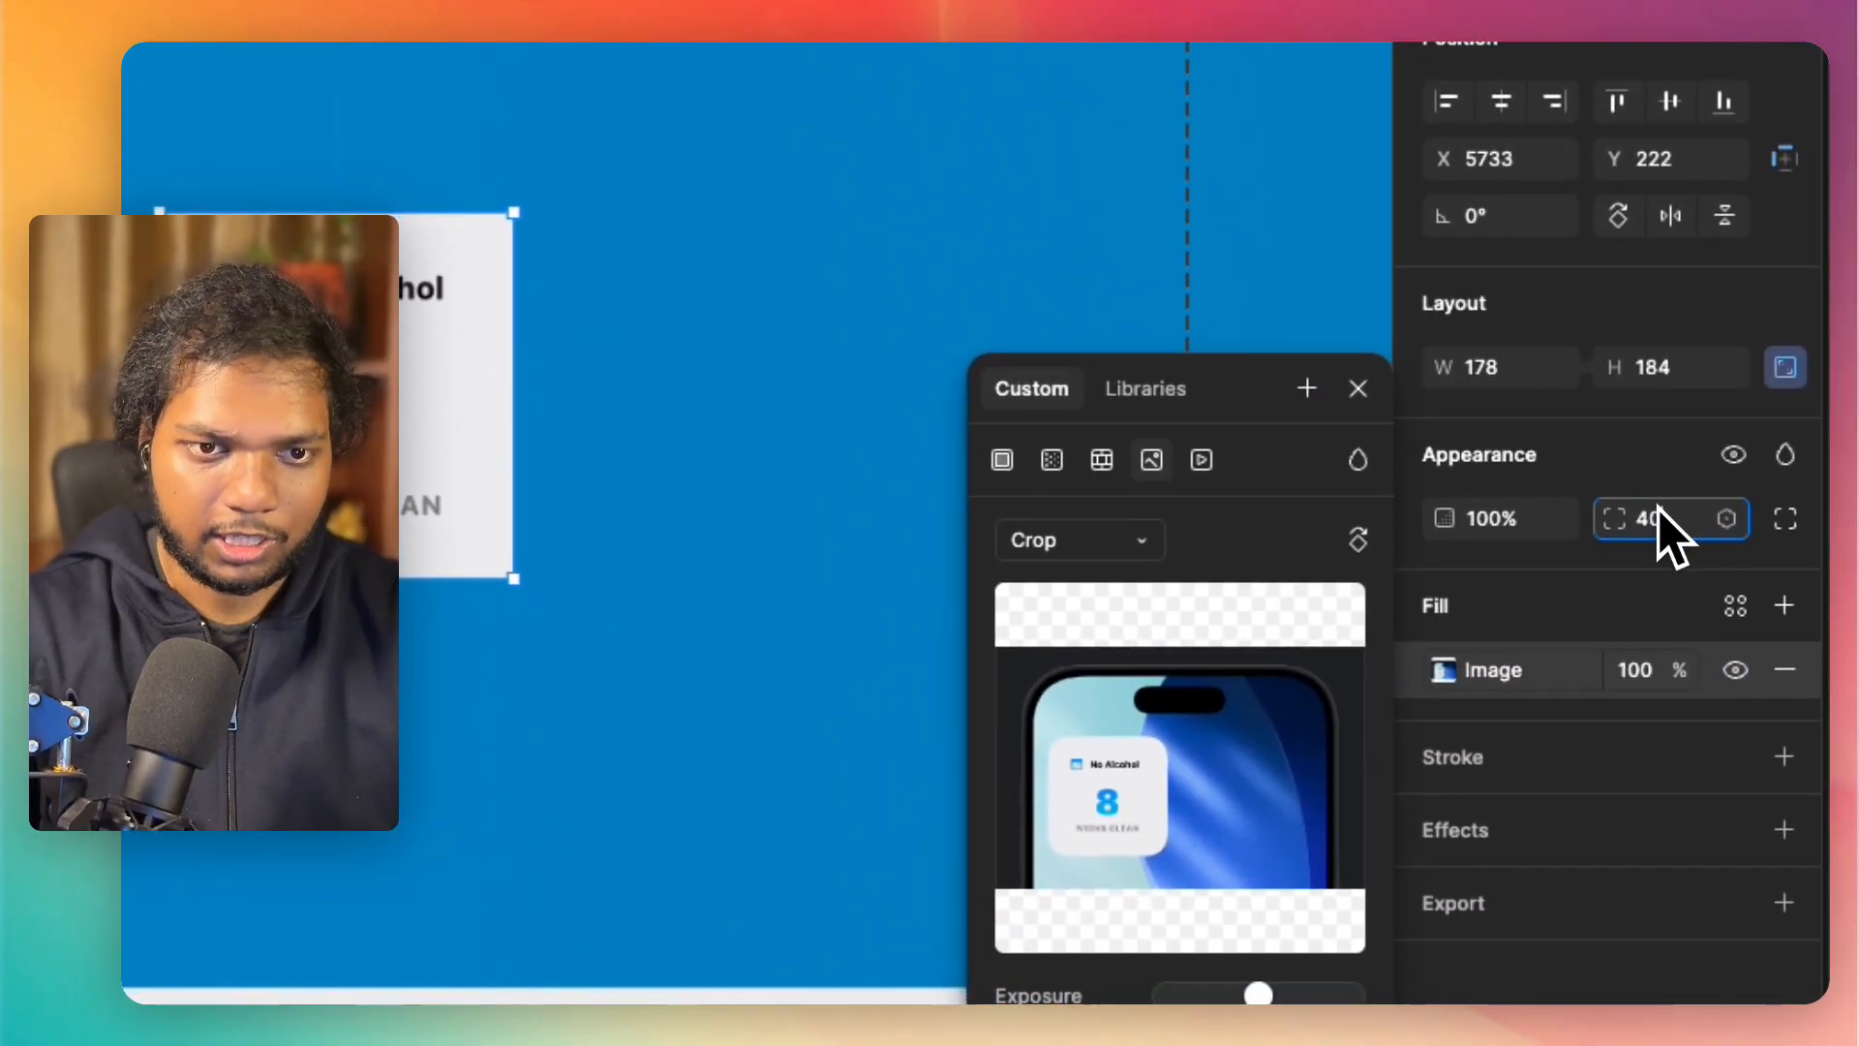
key(Tab)
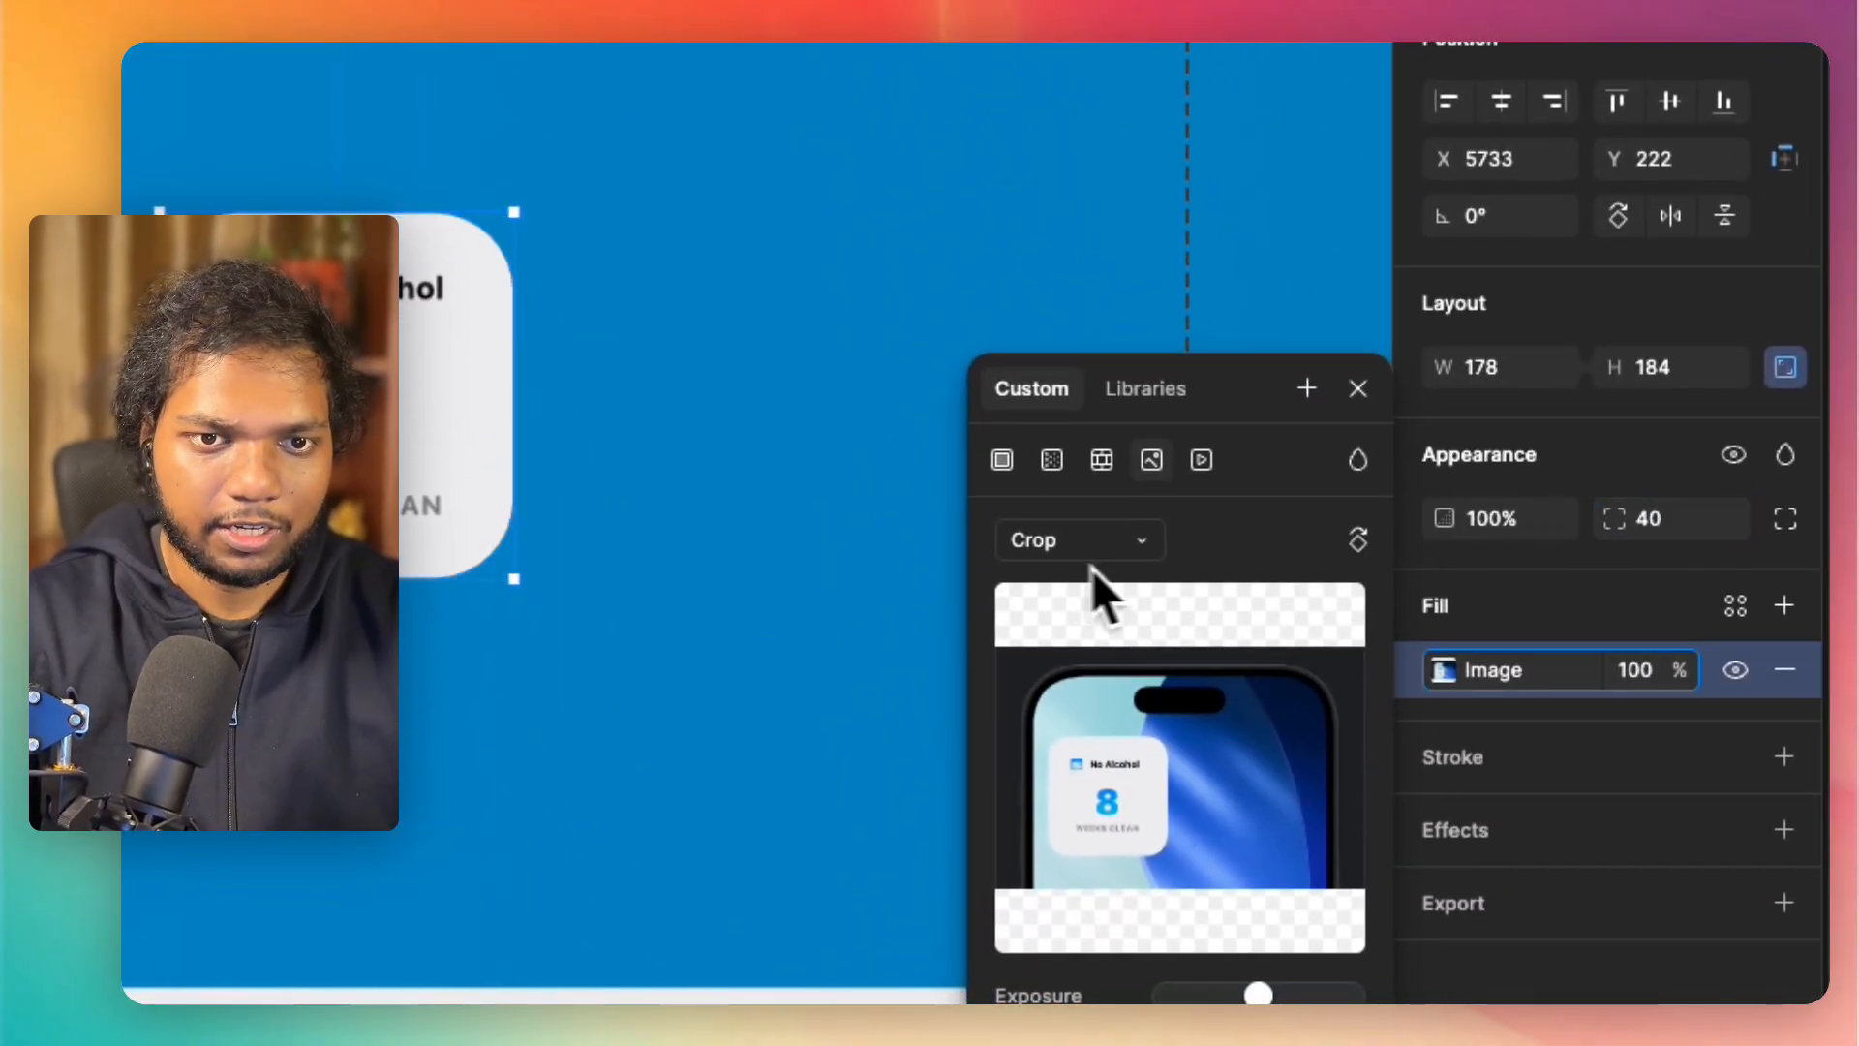
Step: Move the "No Alcohol" card next to the 10-day "No Smoking" card and enlarge it to match that card's size
scroll(684, 551, down, 5)
drag(583, 506, 502, 426)
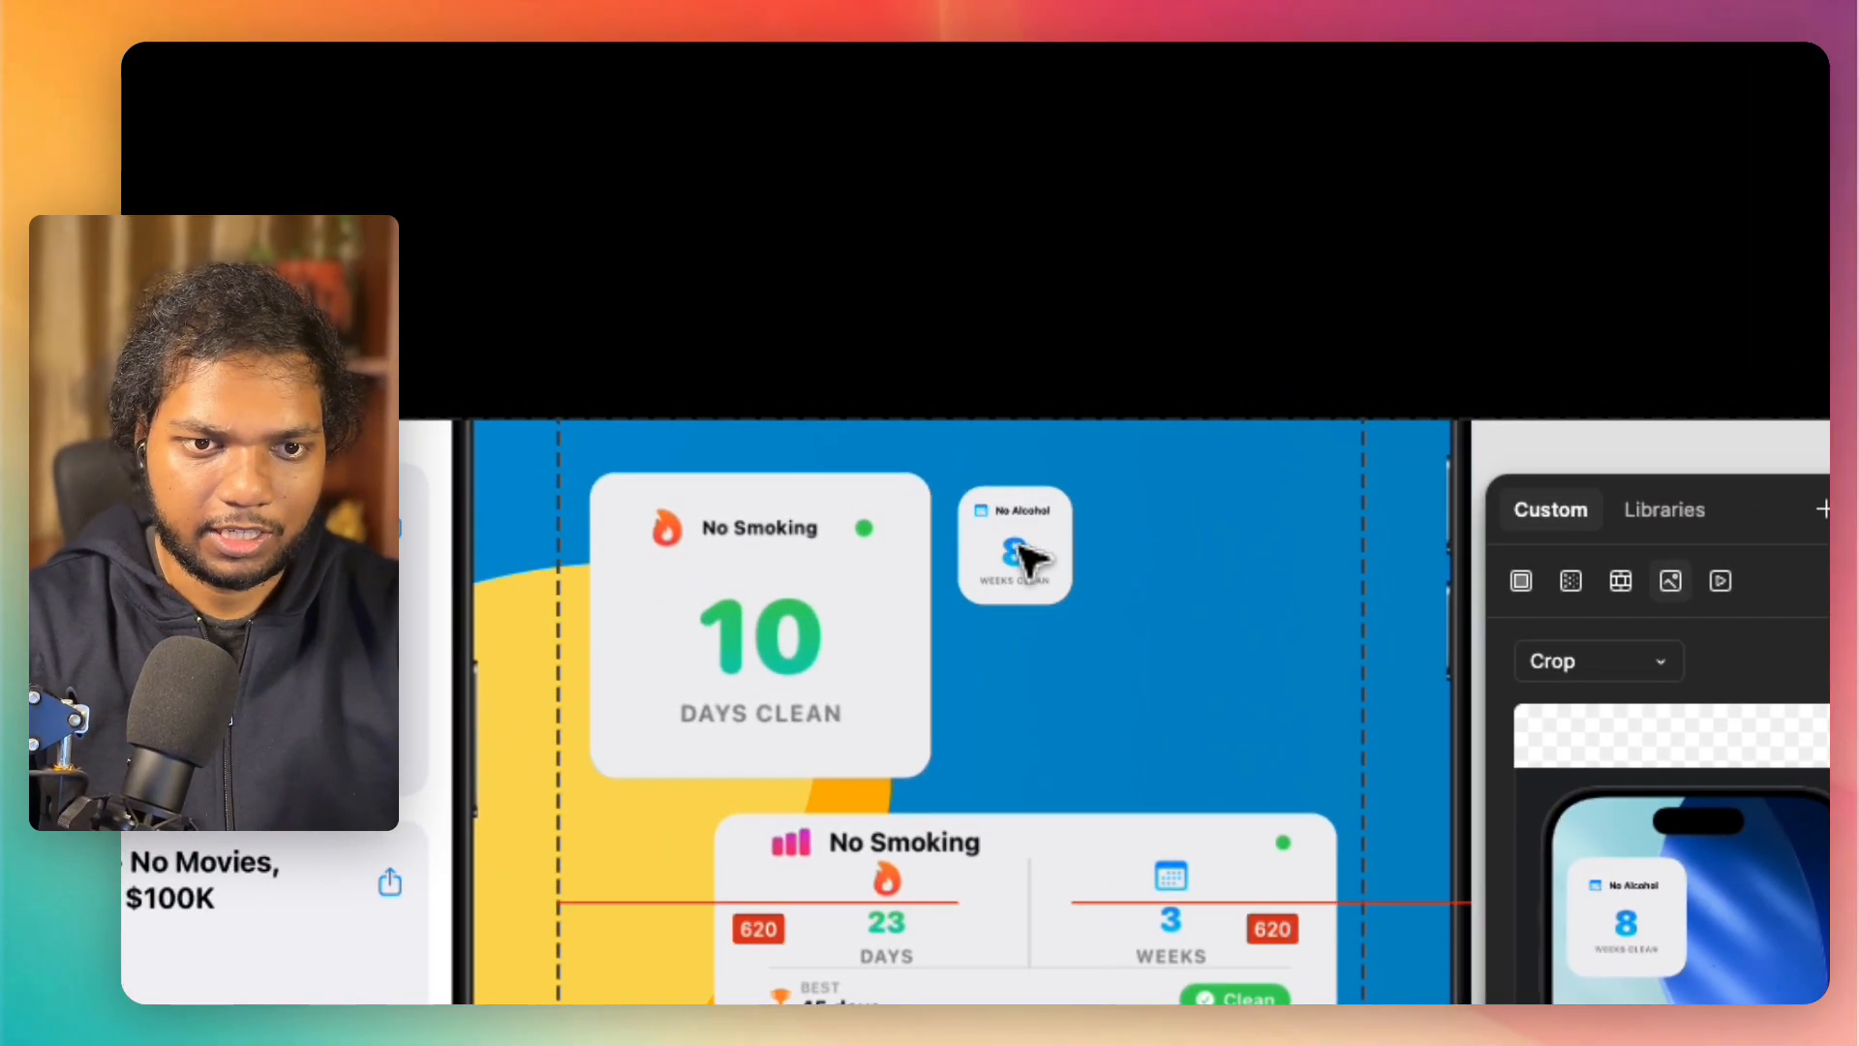
drag(1028, 559, 1244, 656)
drag(1249, 757, 1270, 767)
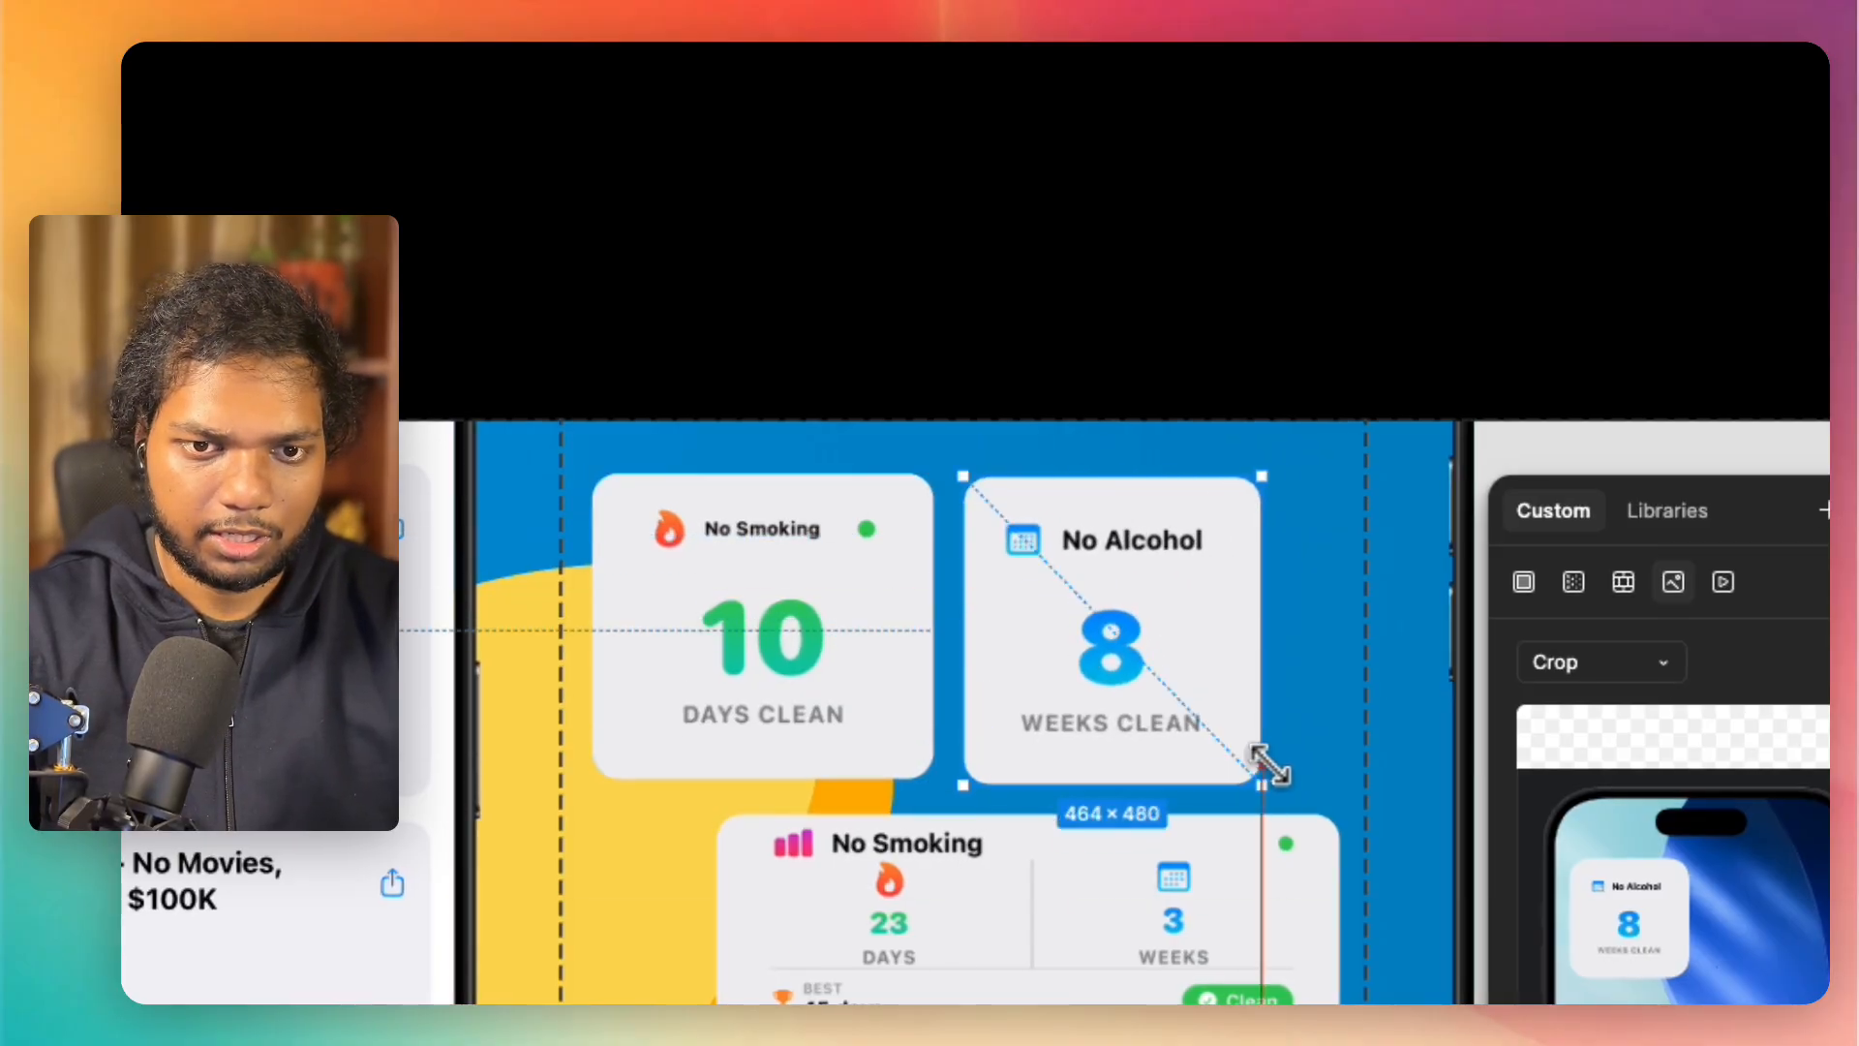
drag(1210, 652, 1227, 652)
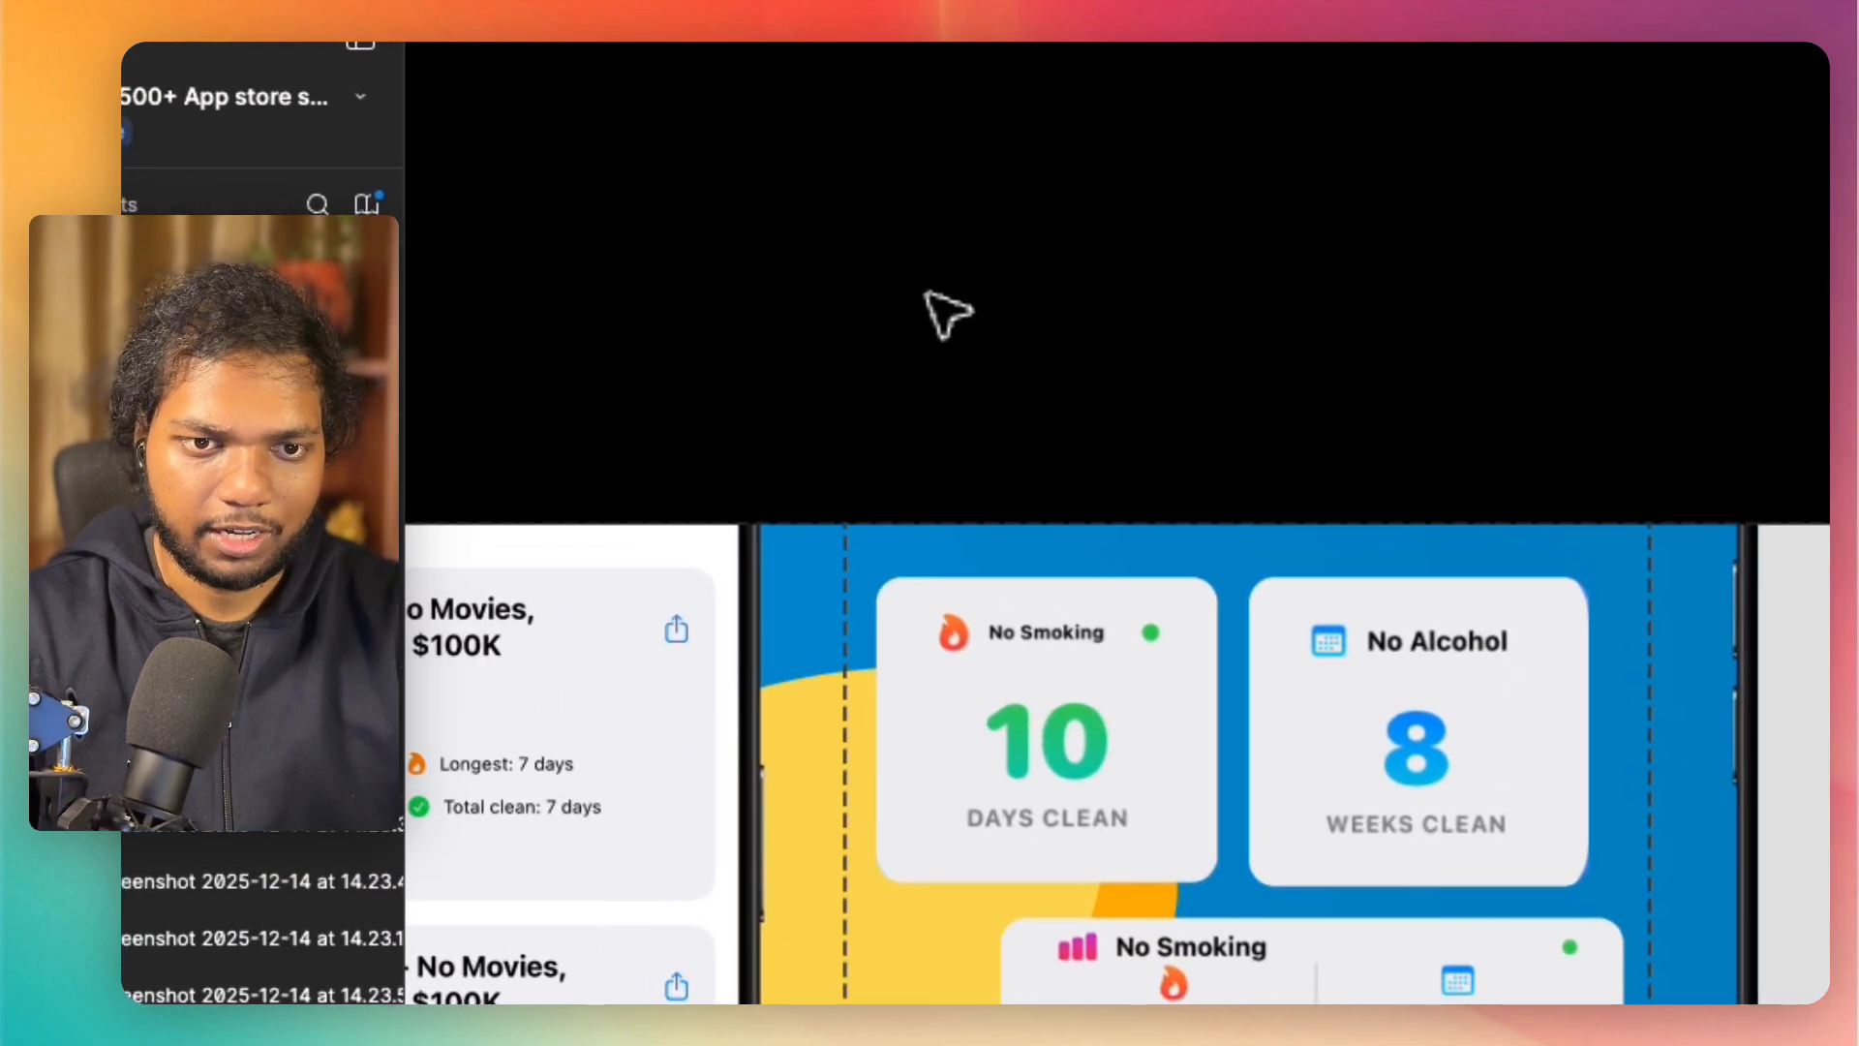
Step: Nudge the 23-day "No Smoking" and "No Sugar" cards slightly left to centre them beneath the two small cards
scroll(927, 293, down, 5)
scroll(927, 293, down, 2)
drag(1079, 577, 1050, 583)
drag(1112, 762, 1100, 761)
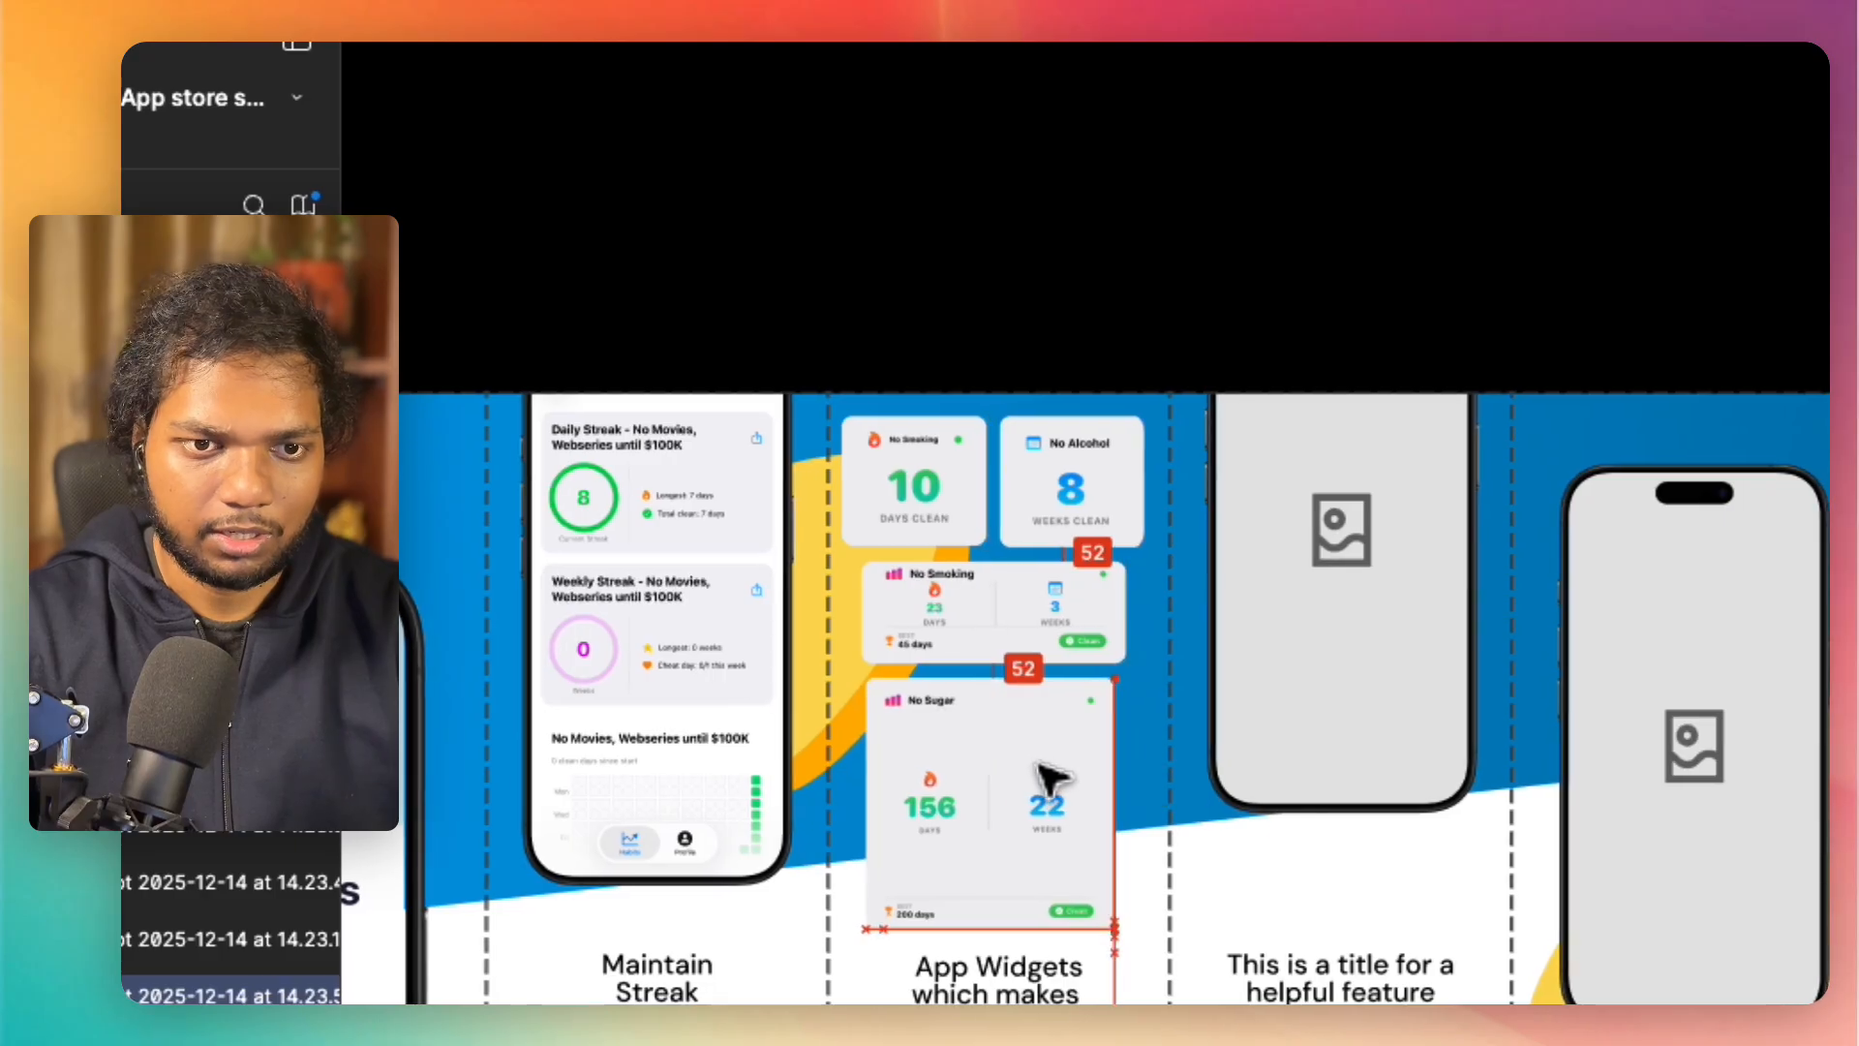
click(904, 280)
scroll(903, 258, down, 5)
scroll(900, 259, left, 4)
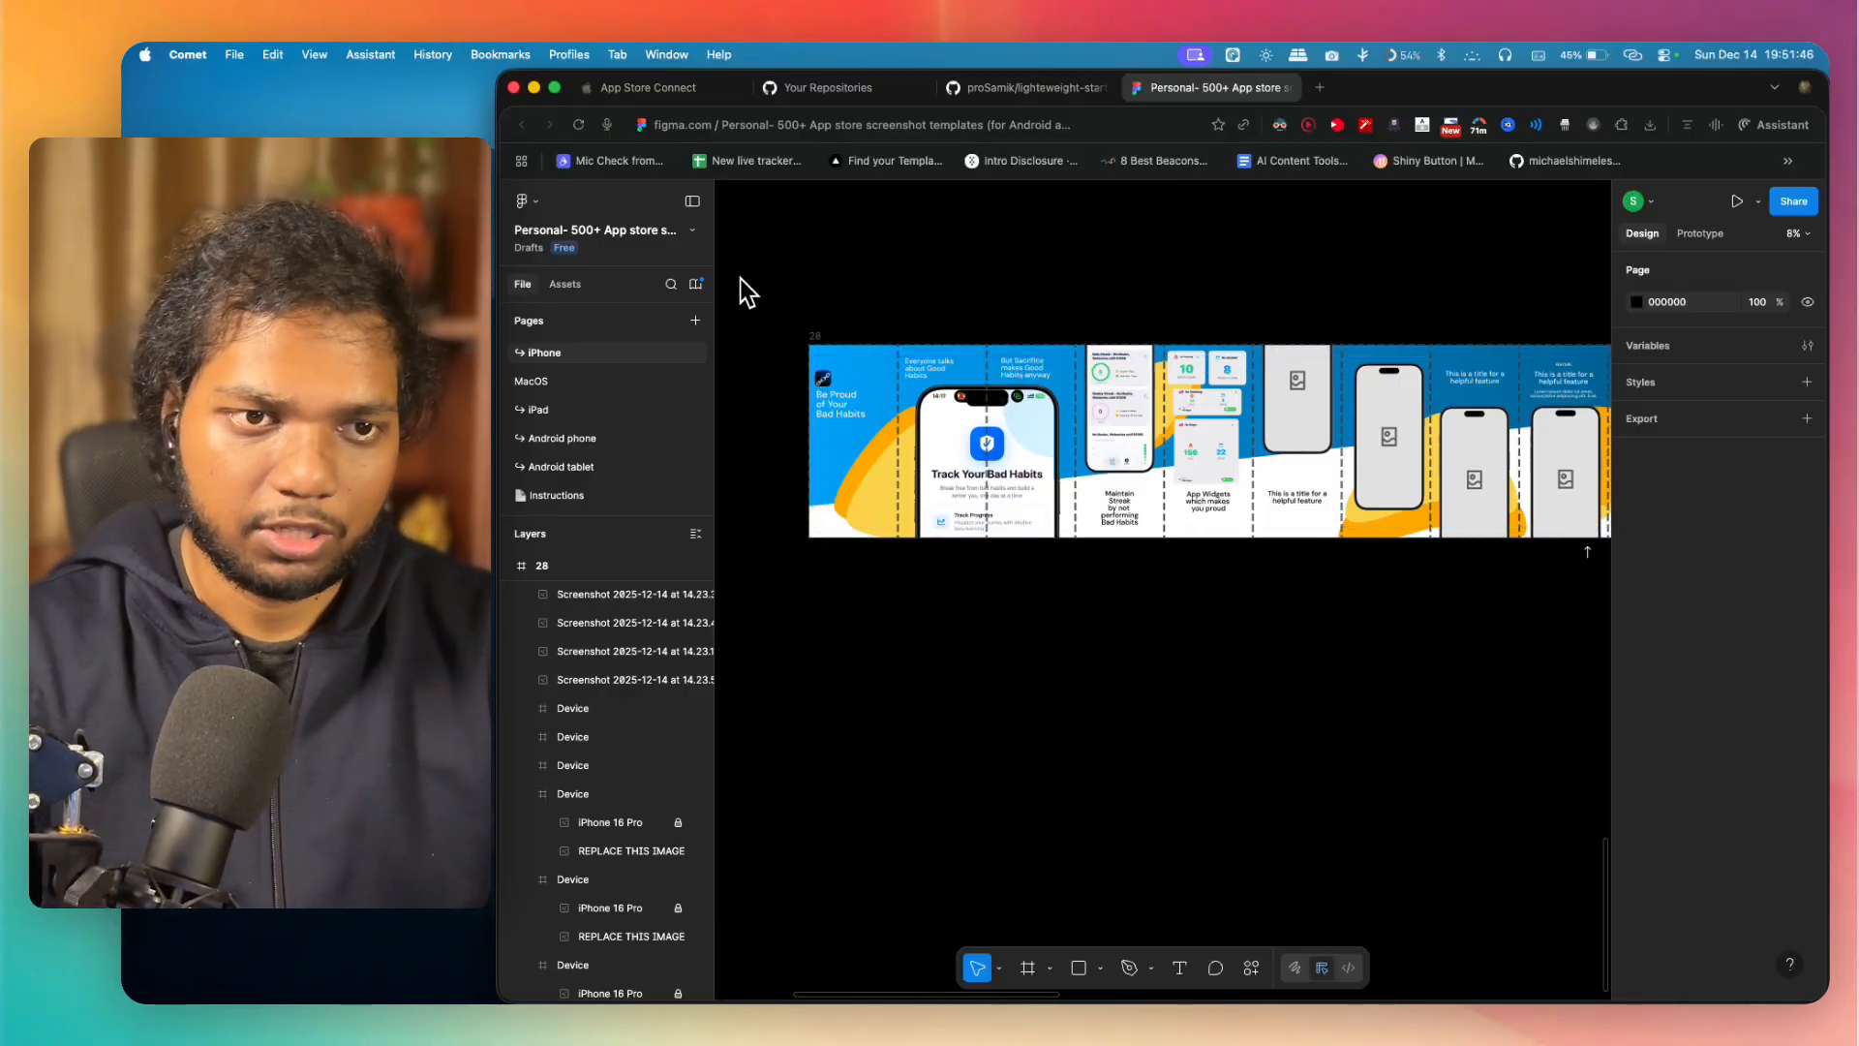
Step: Add a PNG export setting at 2x to Slice 1 of frame 28
scroll(830, 303, up, 5)
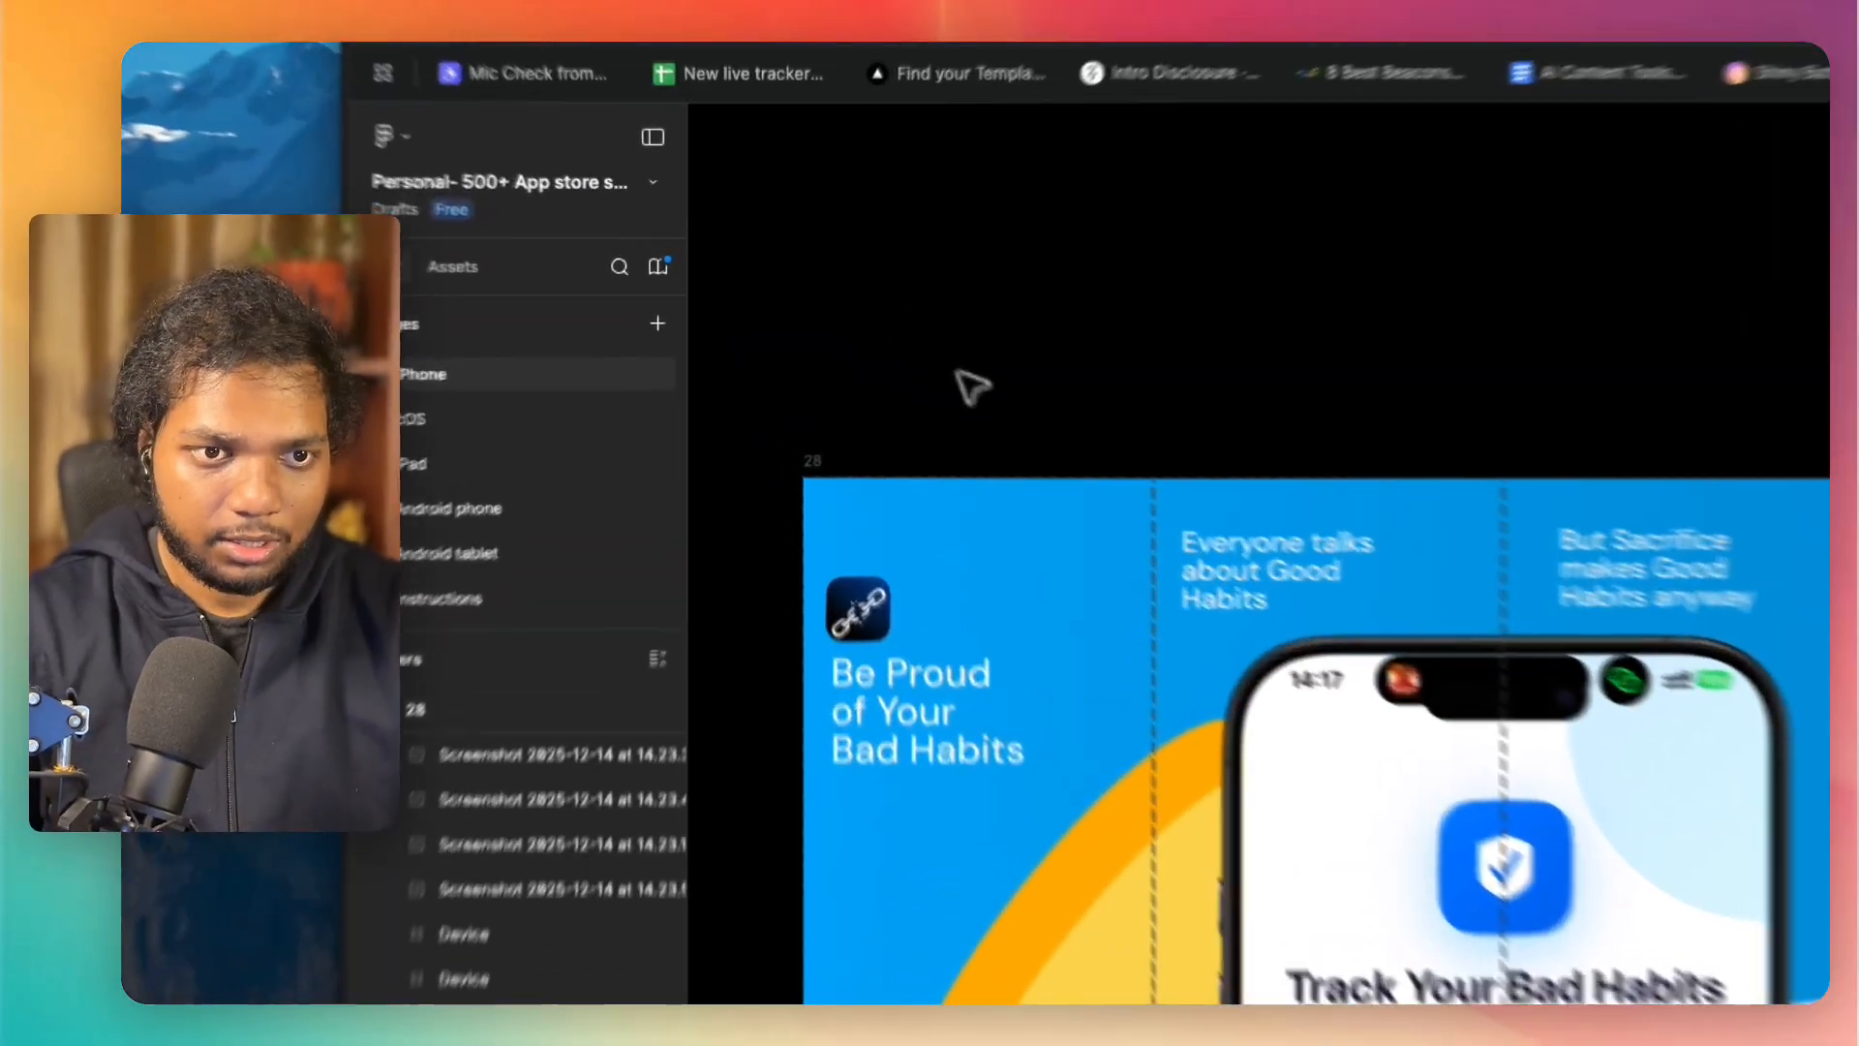
scroll(713, 789, down, 15)
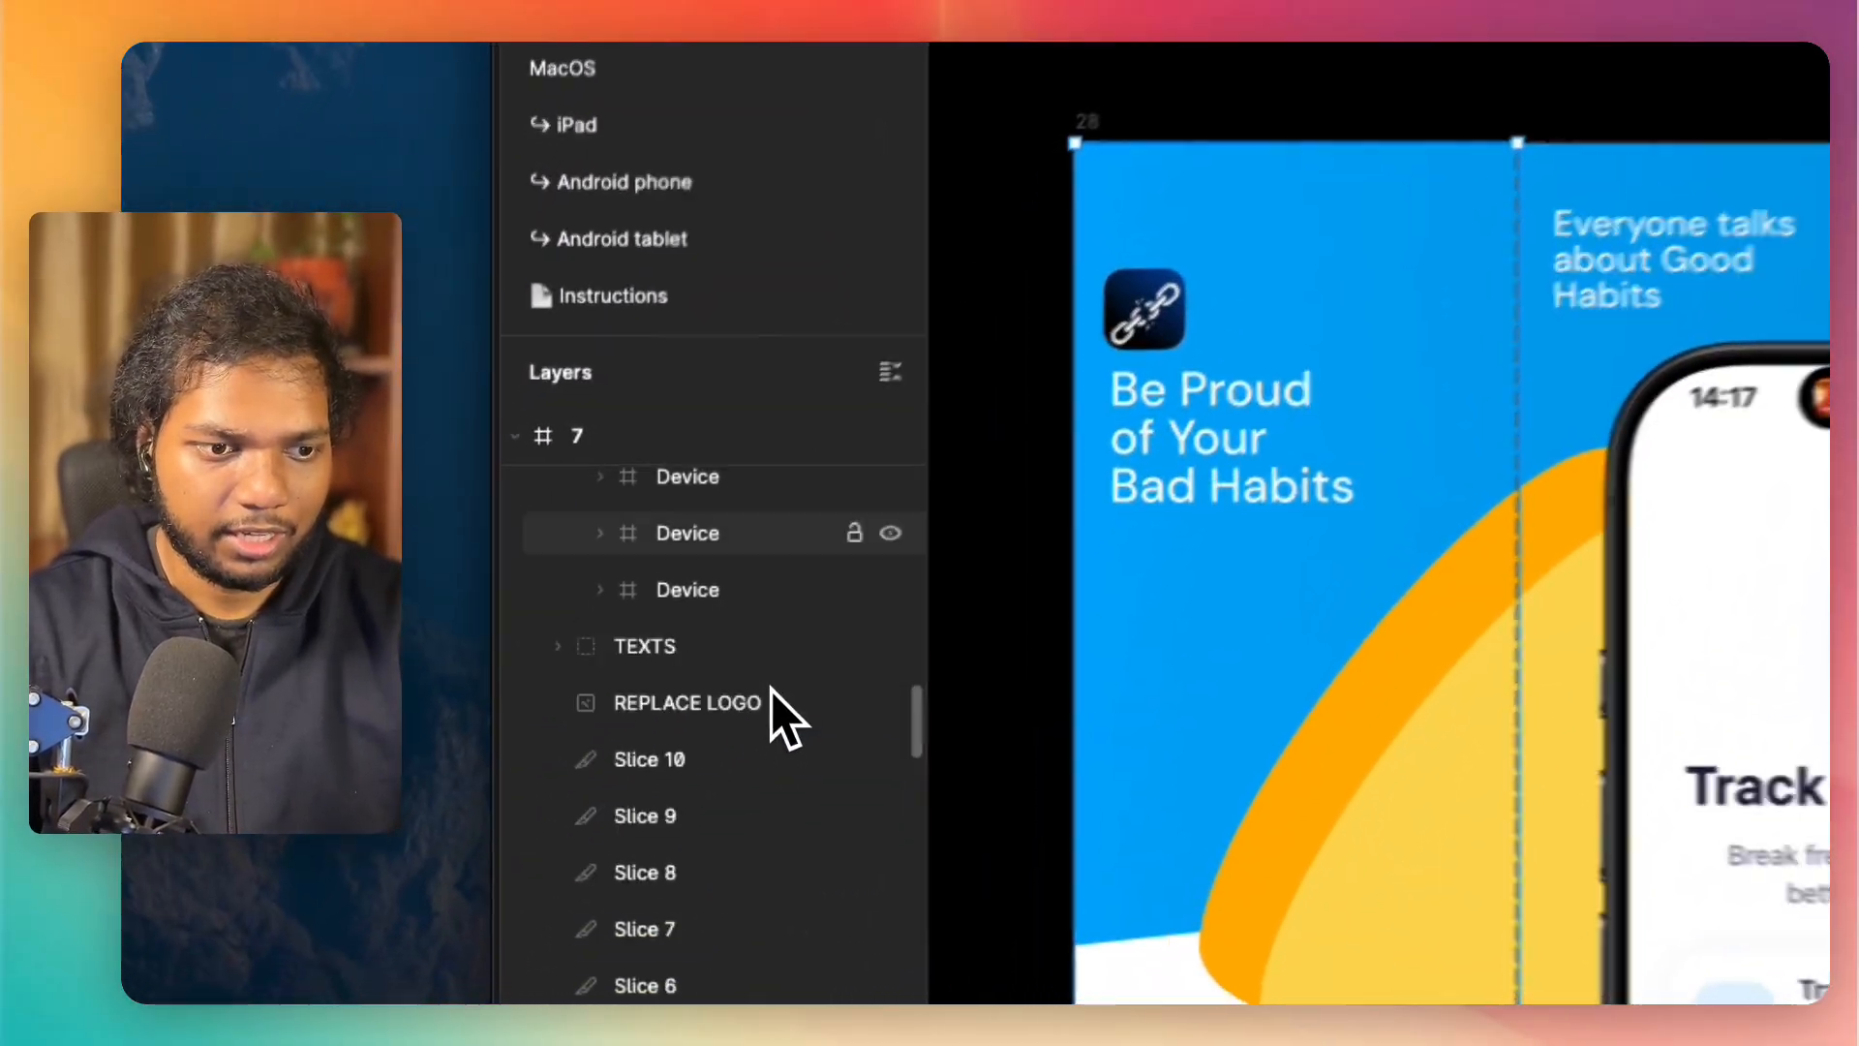
scroll(697, 808, up, 10)
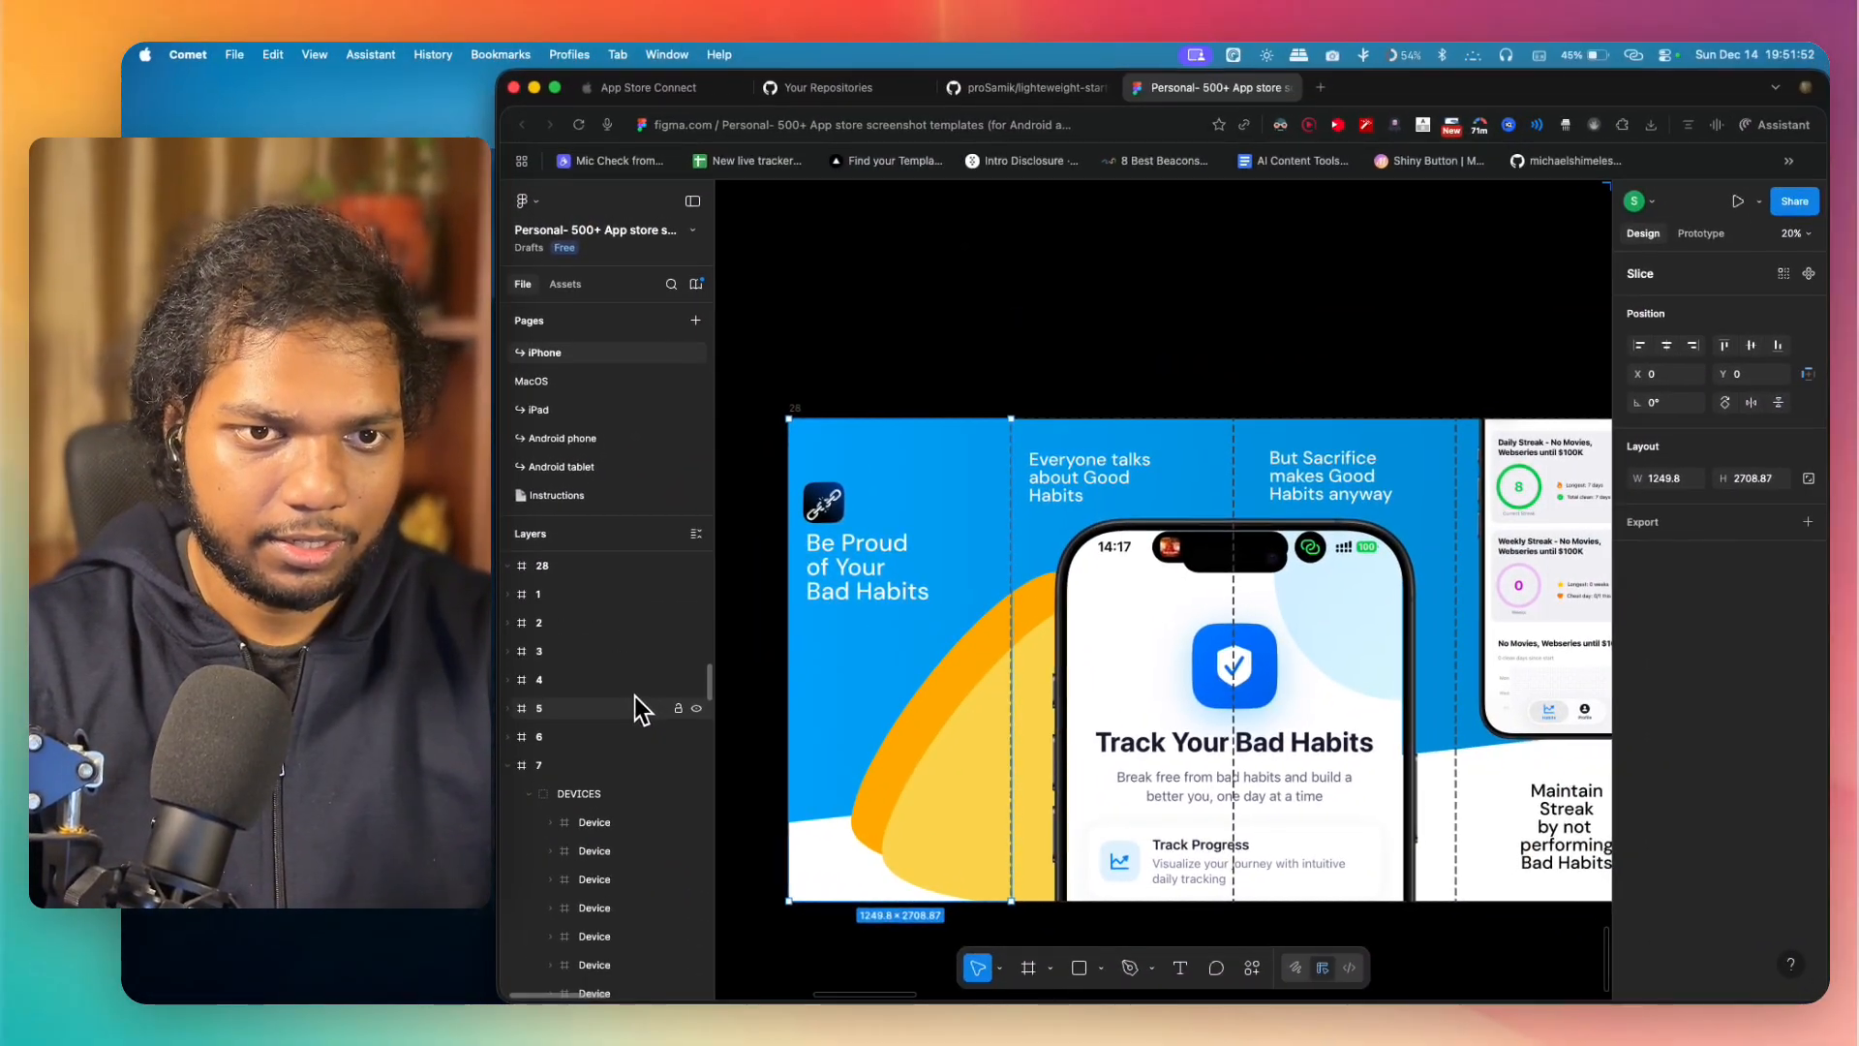
scroll(630, 688, up, 4)
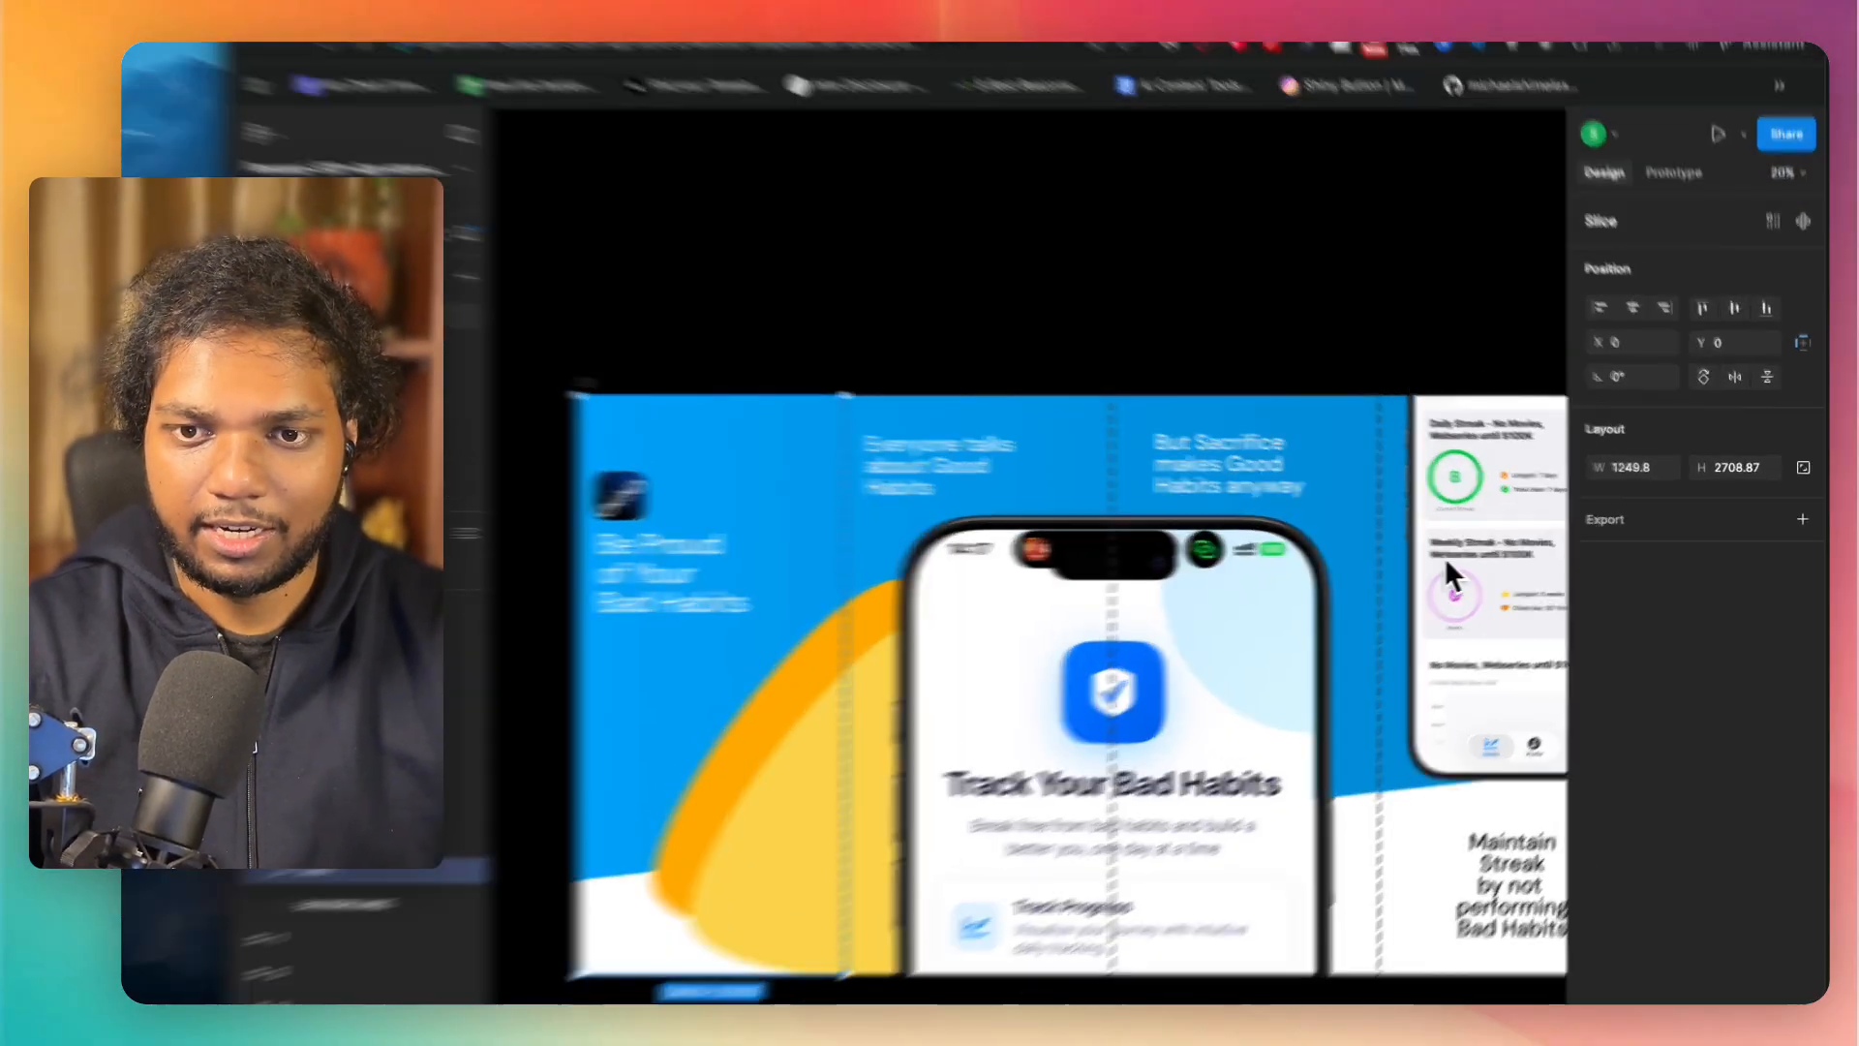
click(1719, 522)
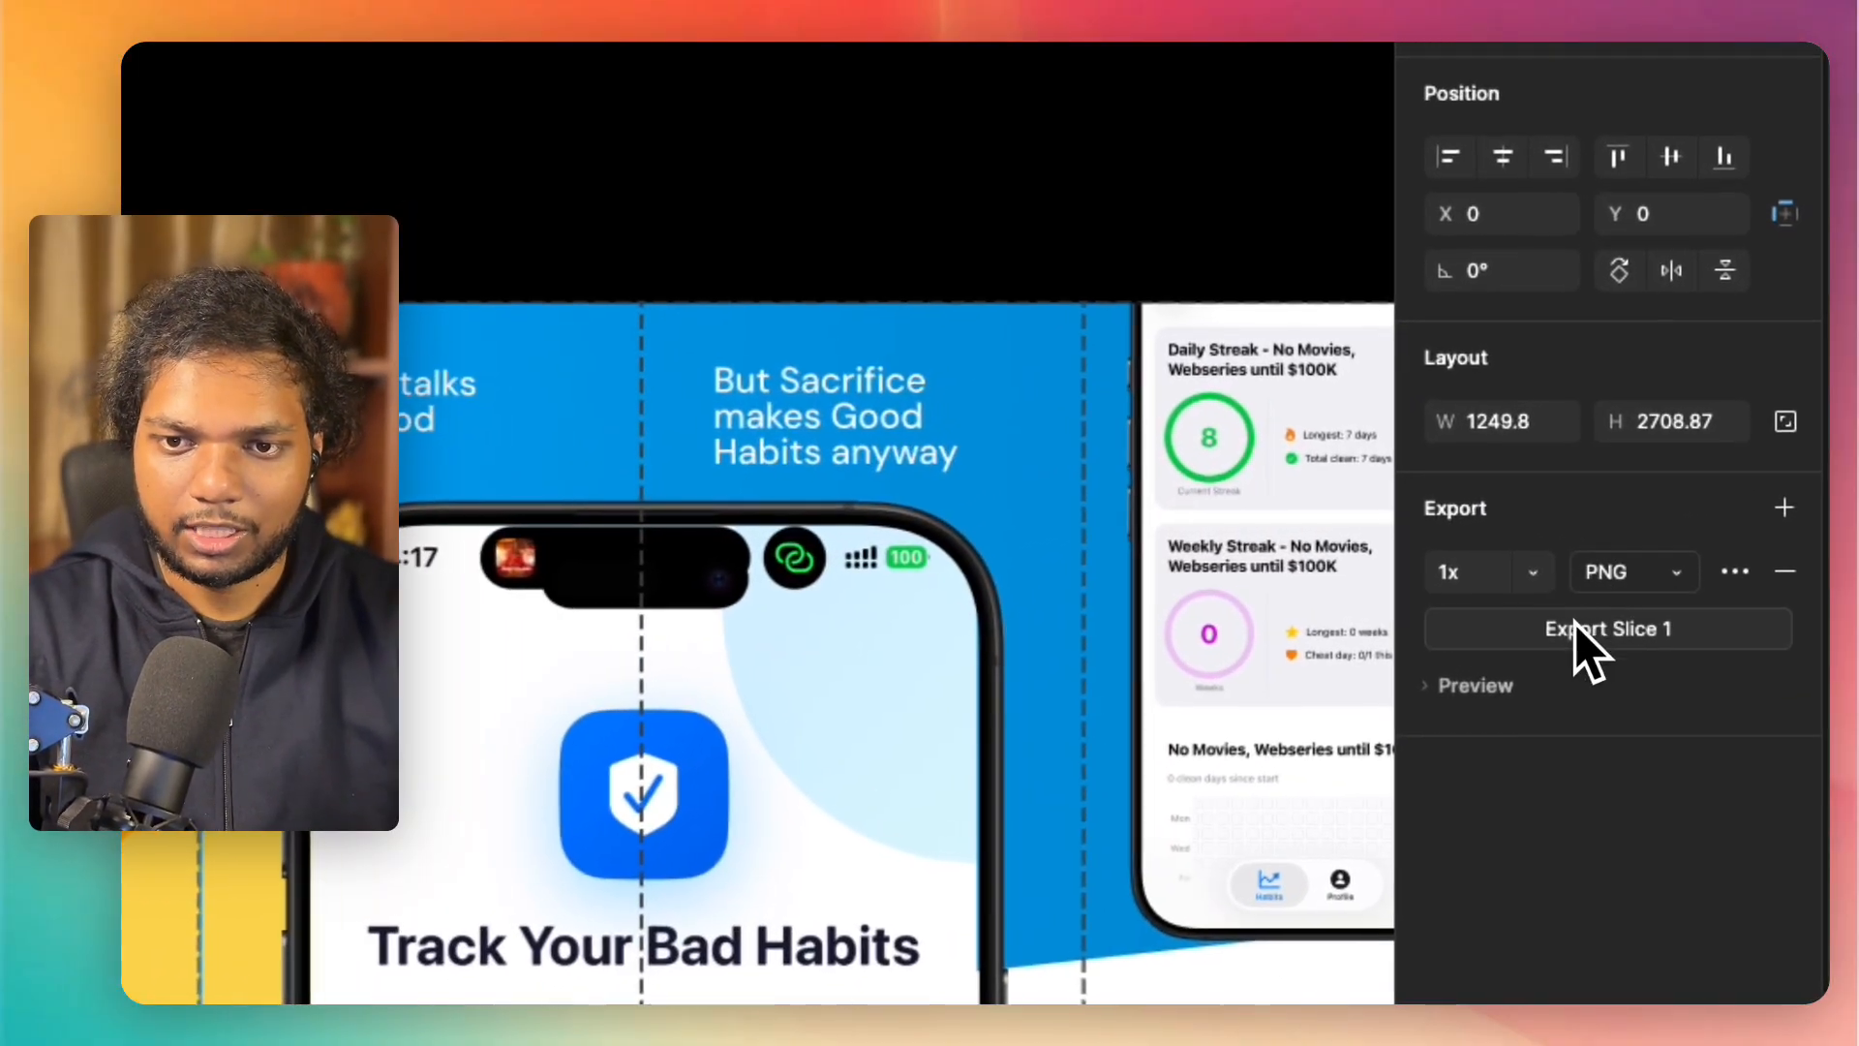
click(1540, 577)
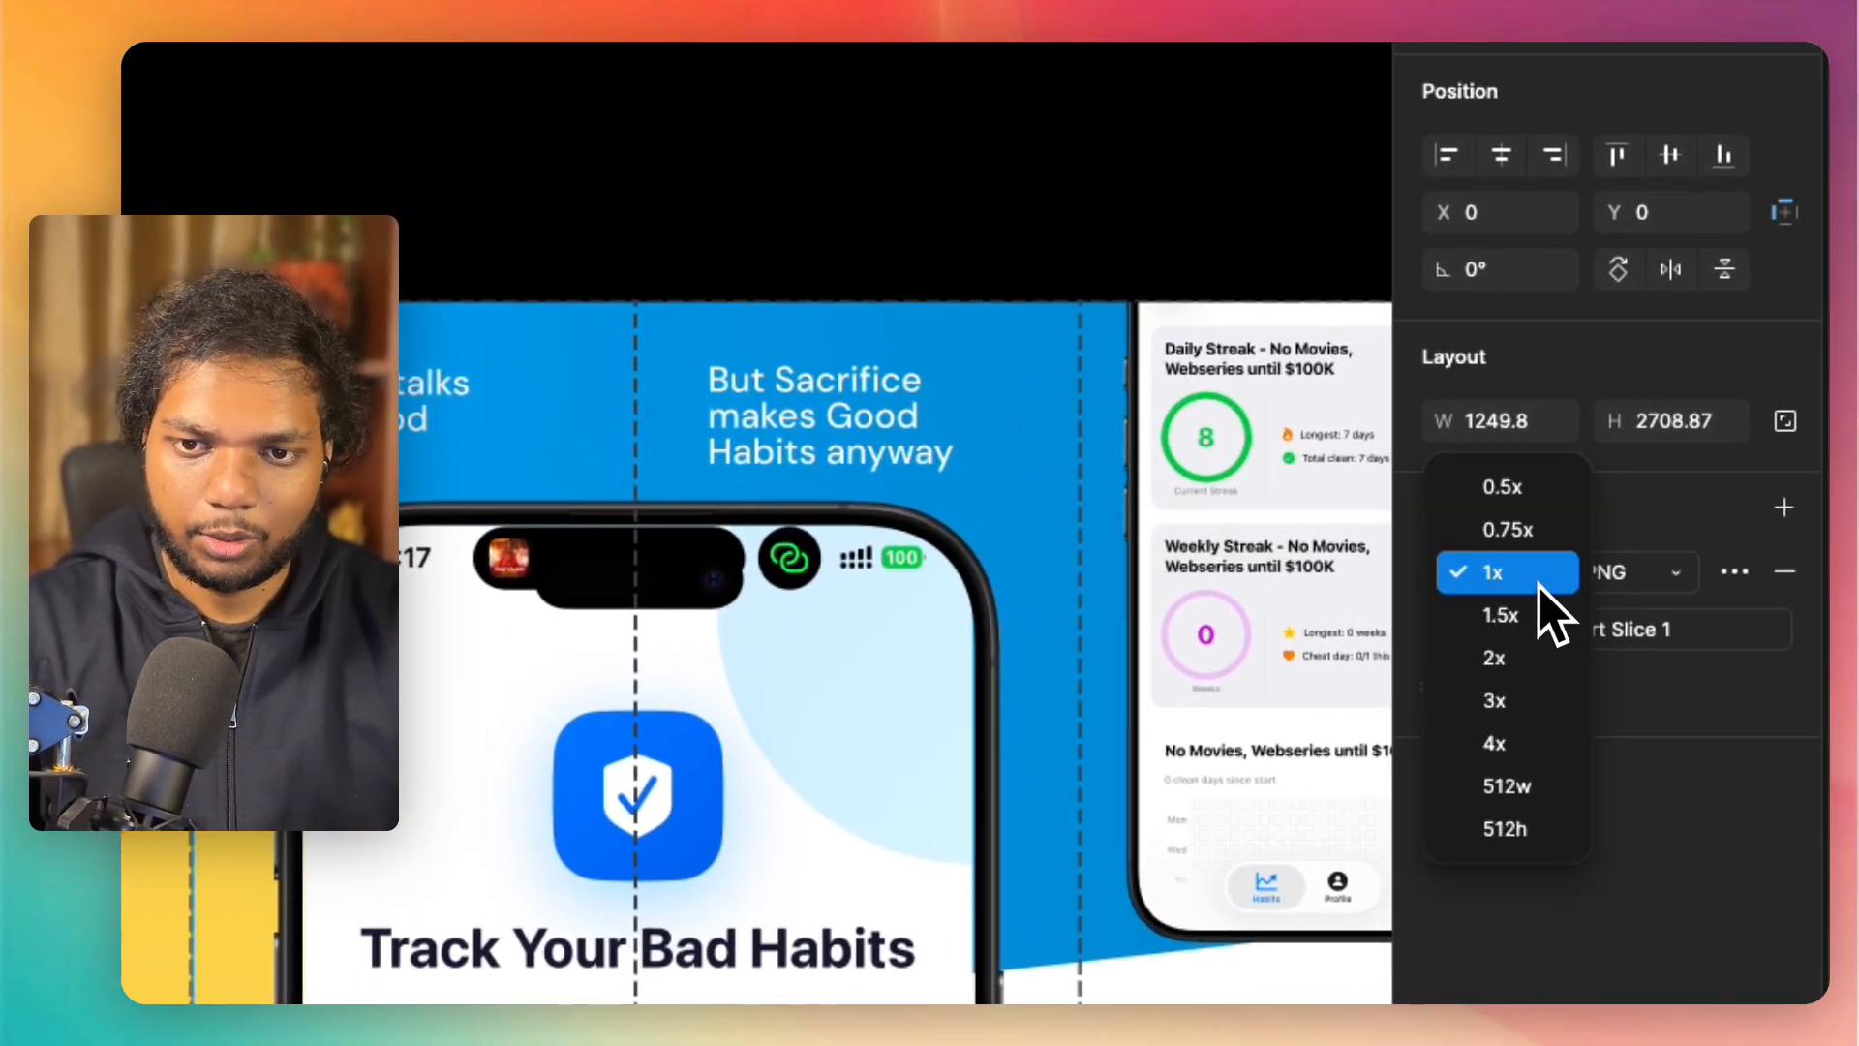
click(1524, 668)
Step: Export Slice 1 and create a destination folder named "badhabittrackerapp/ios-screenshot" inside Downloads
click(1625, 628)
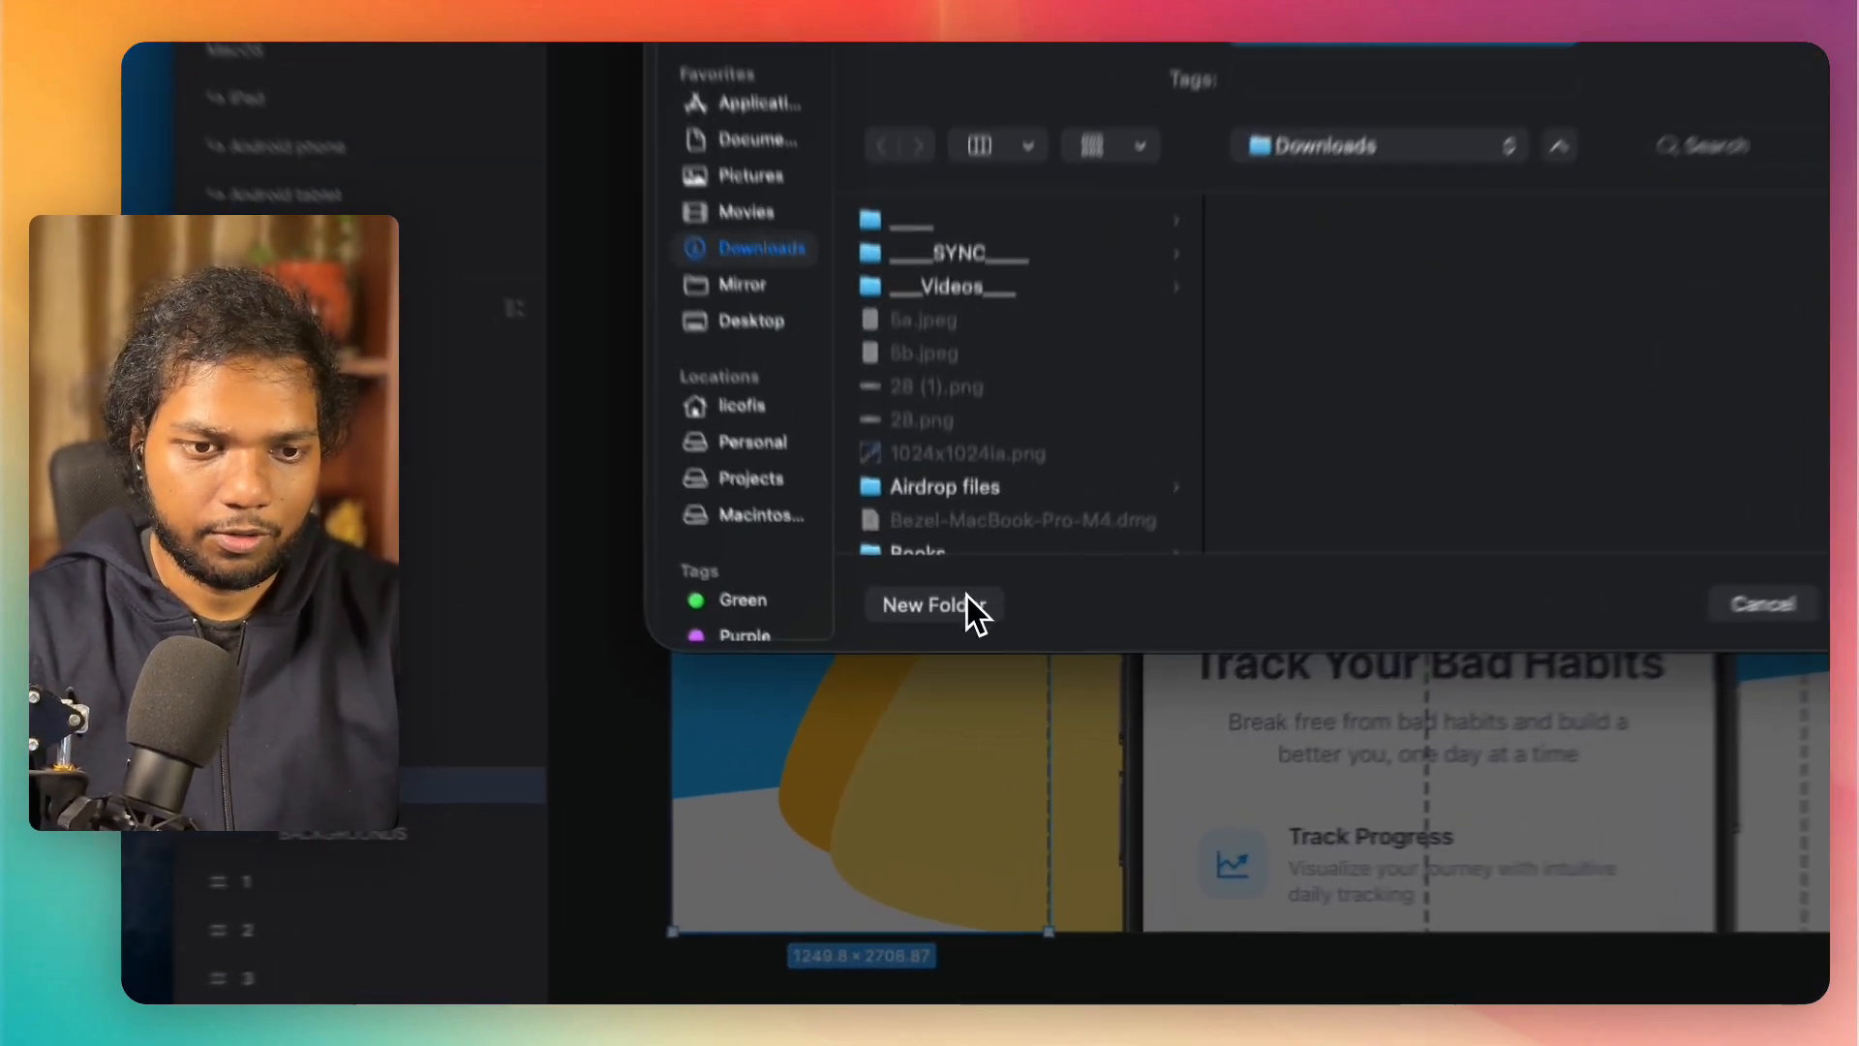
click(962, 706)
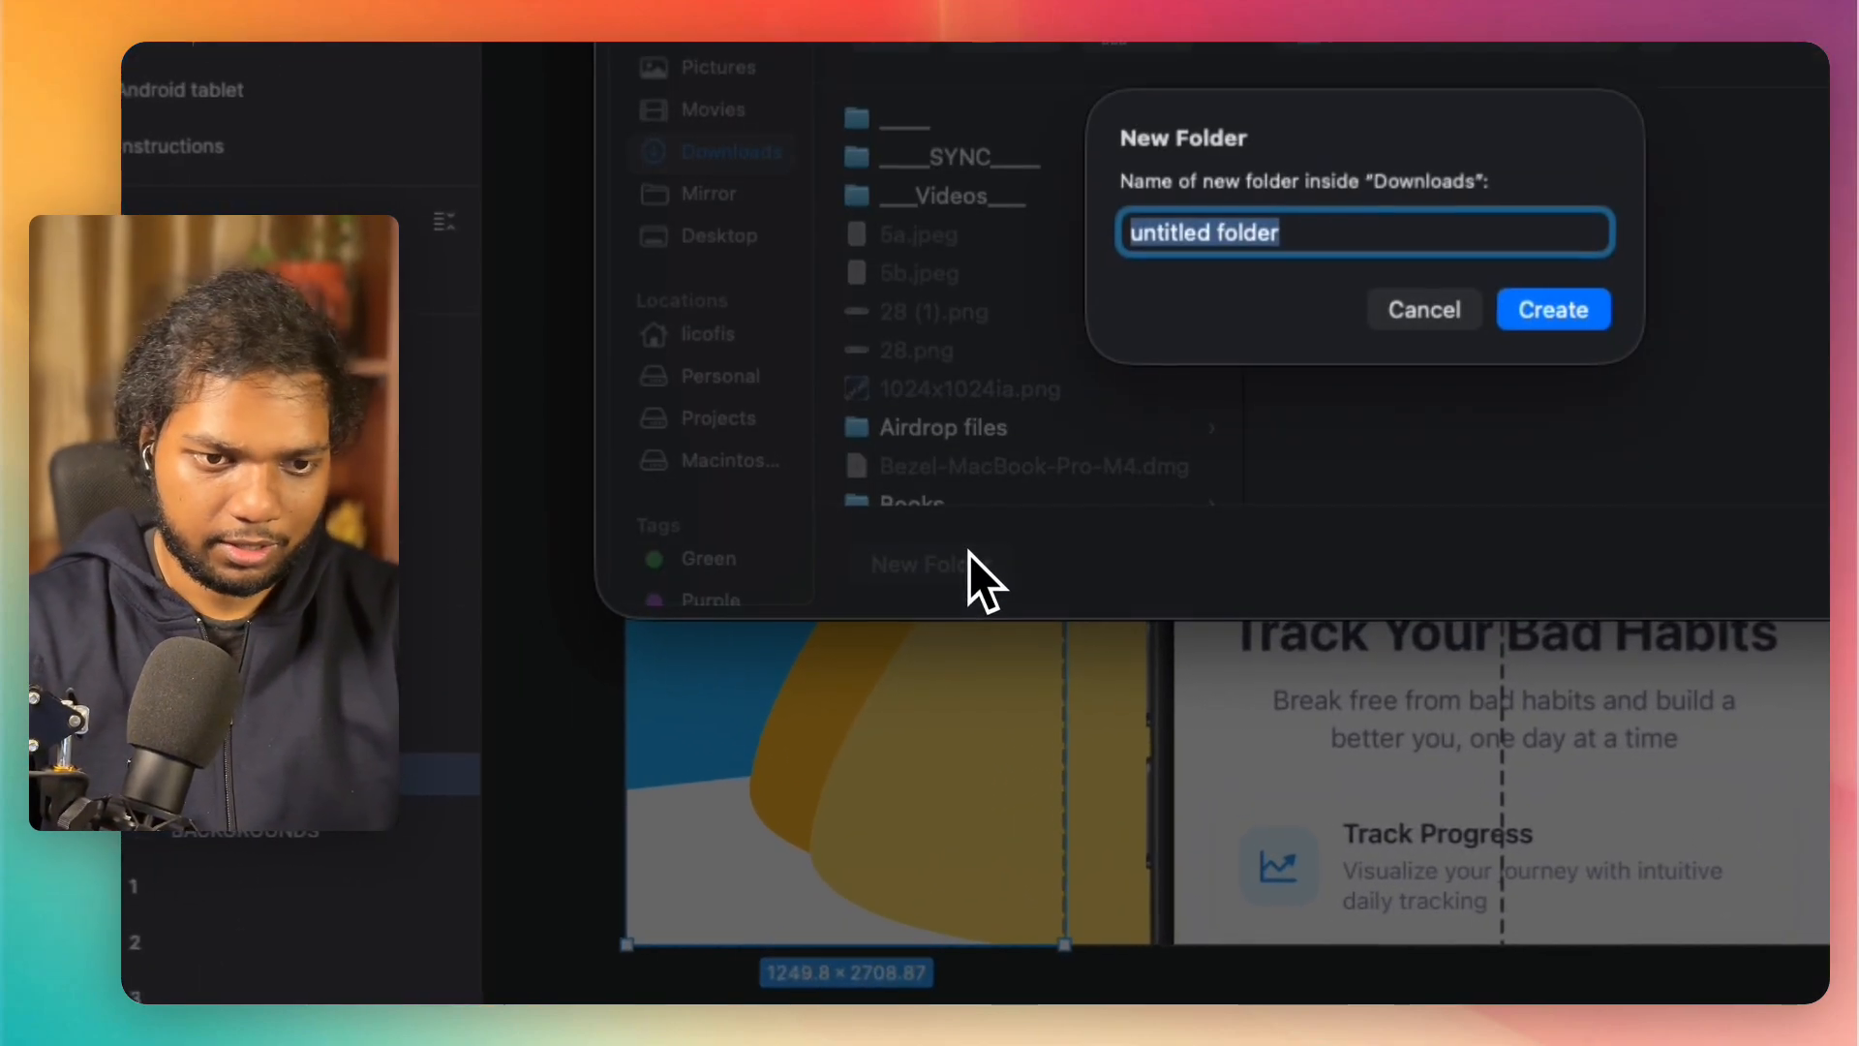
text(ios)
text(-screens)
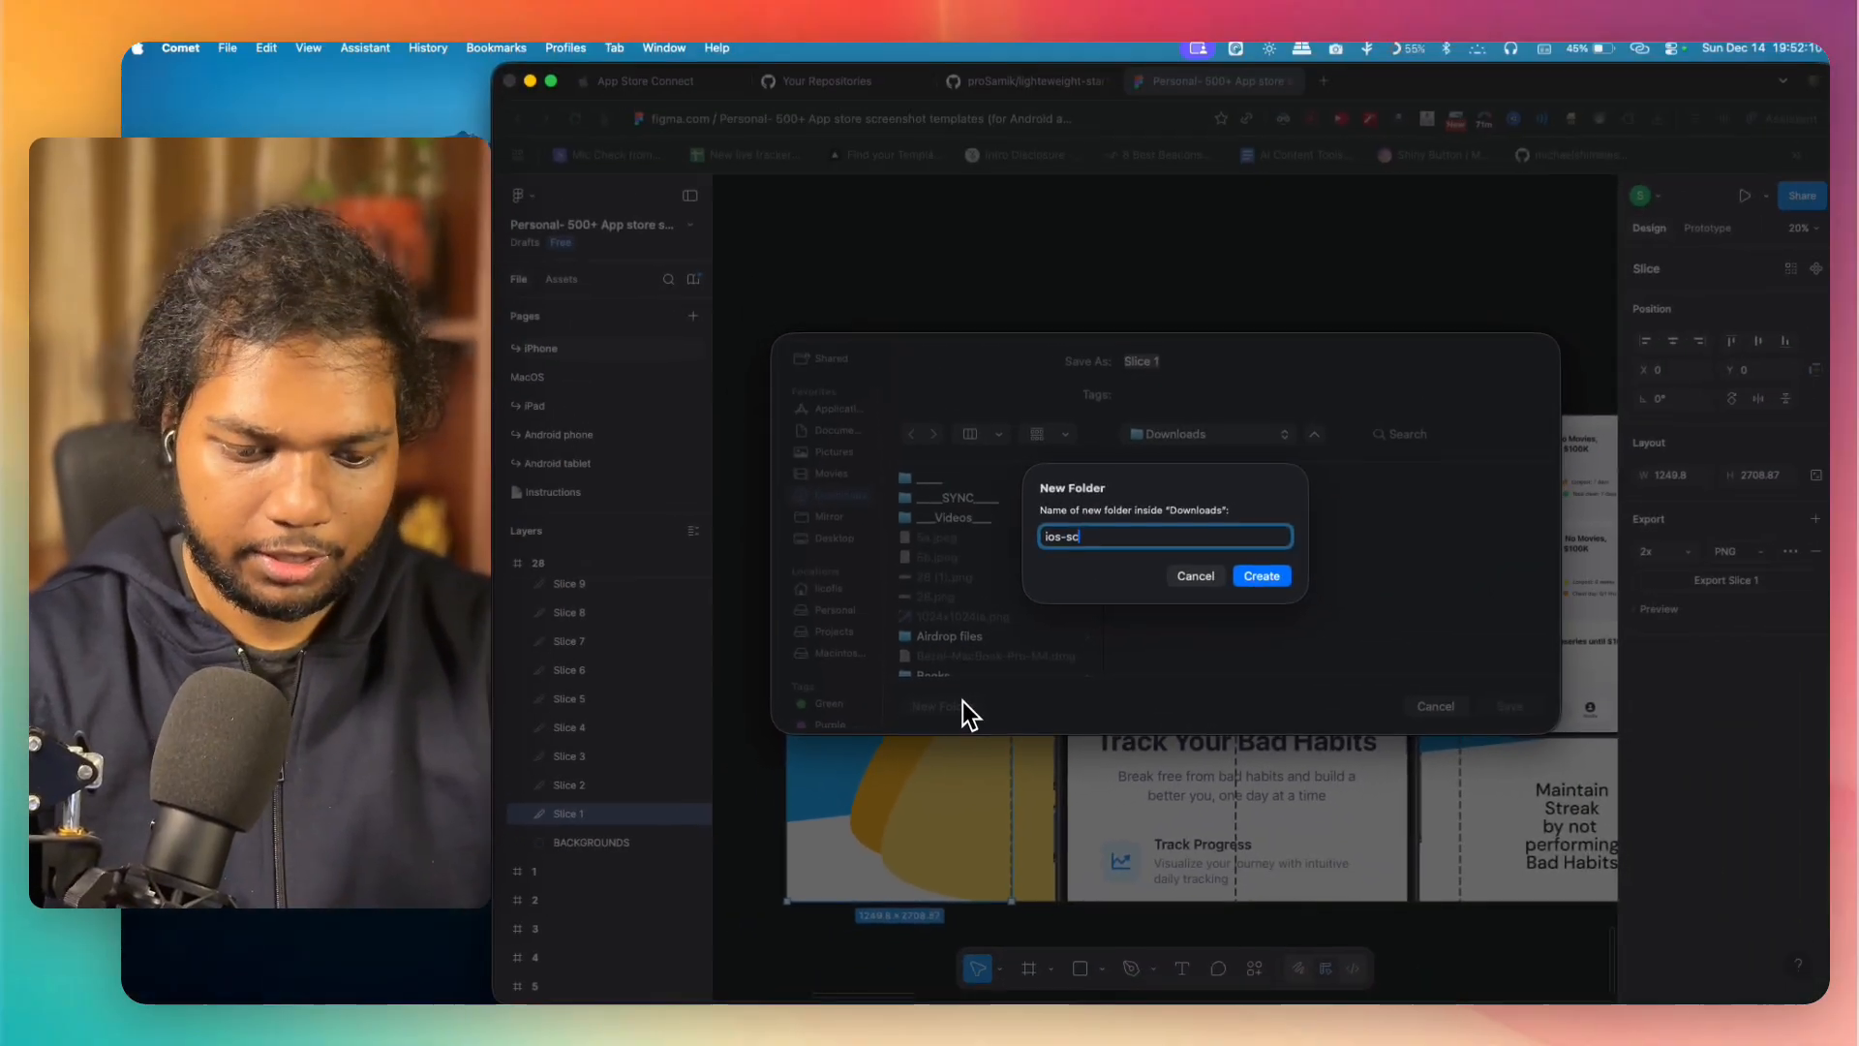
text(hot)
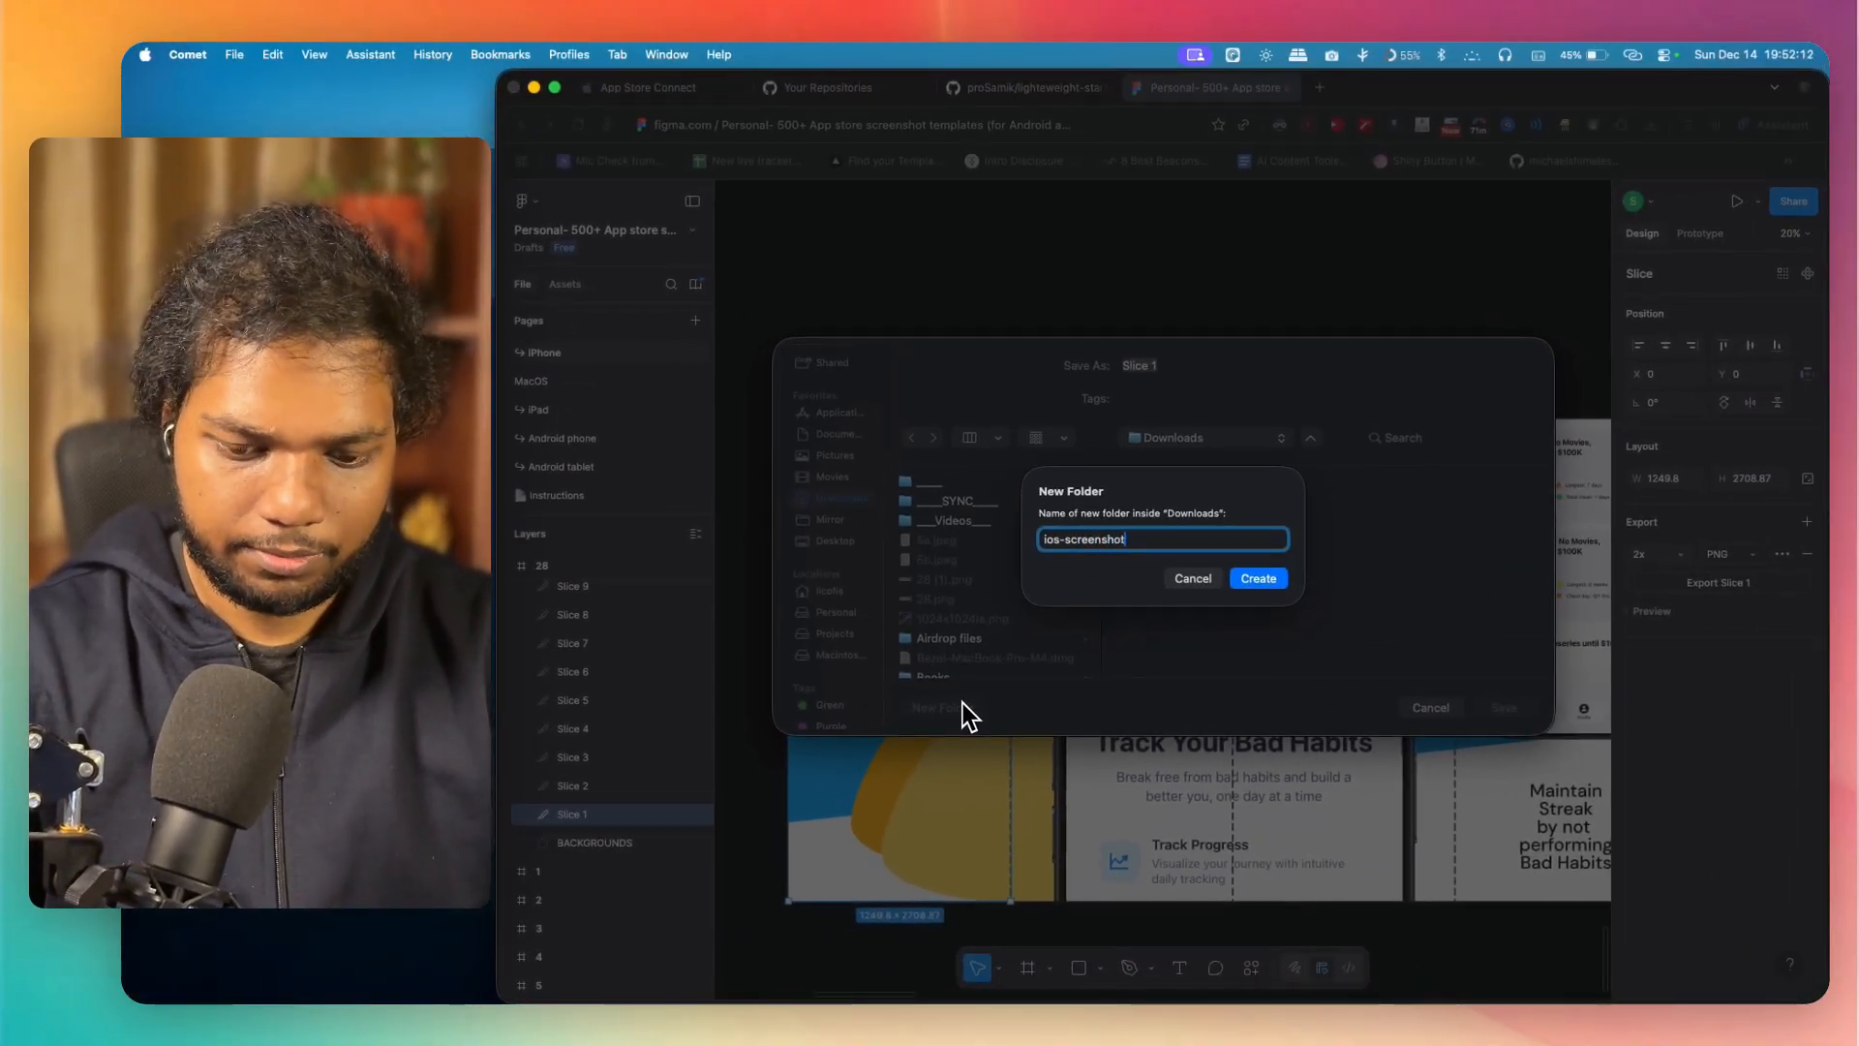
text(bad)
text(habittr)
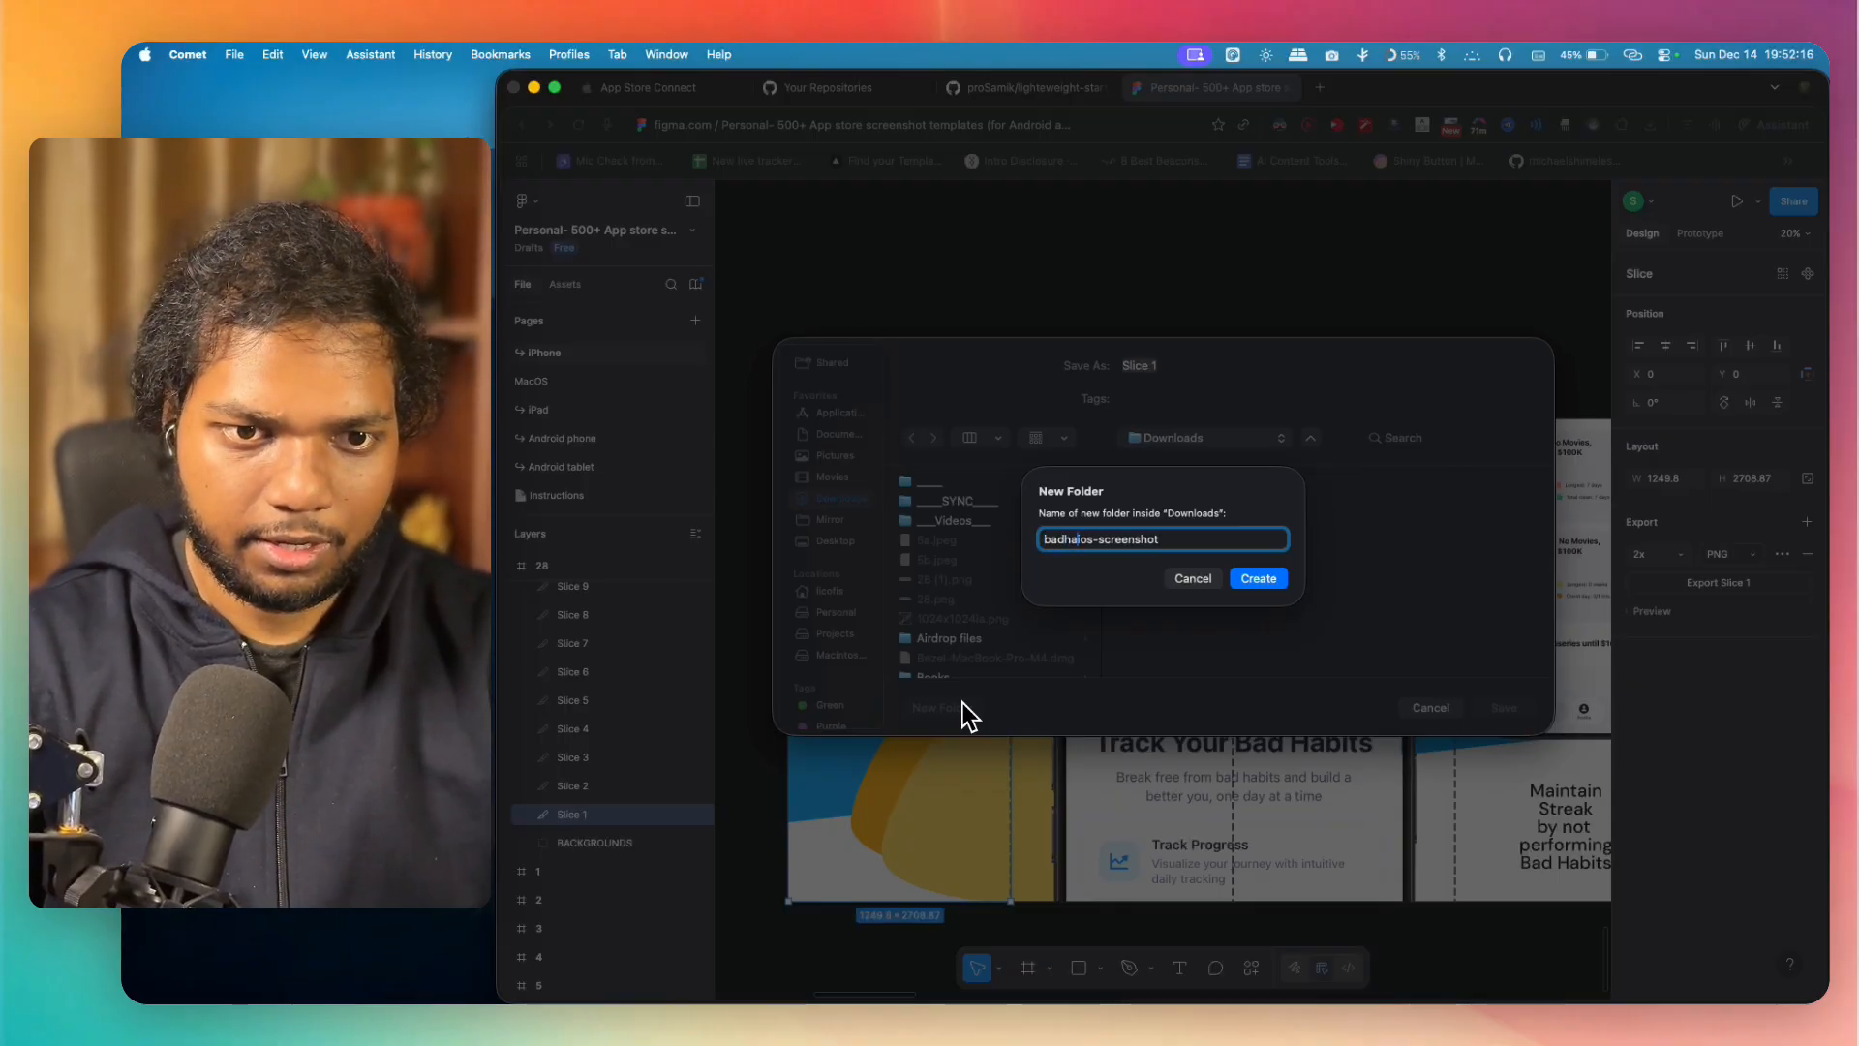
text(acker)
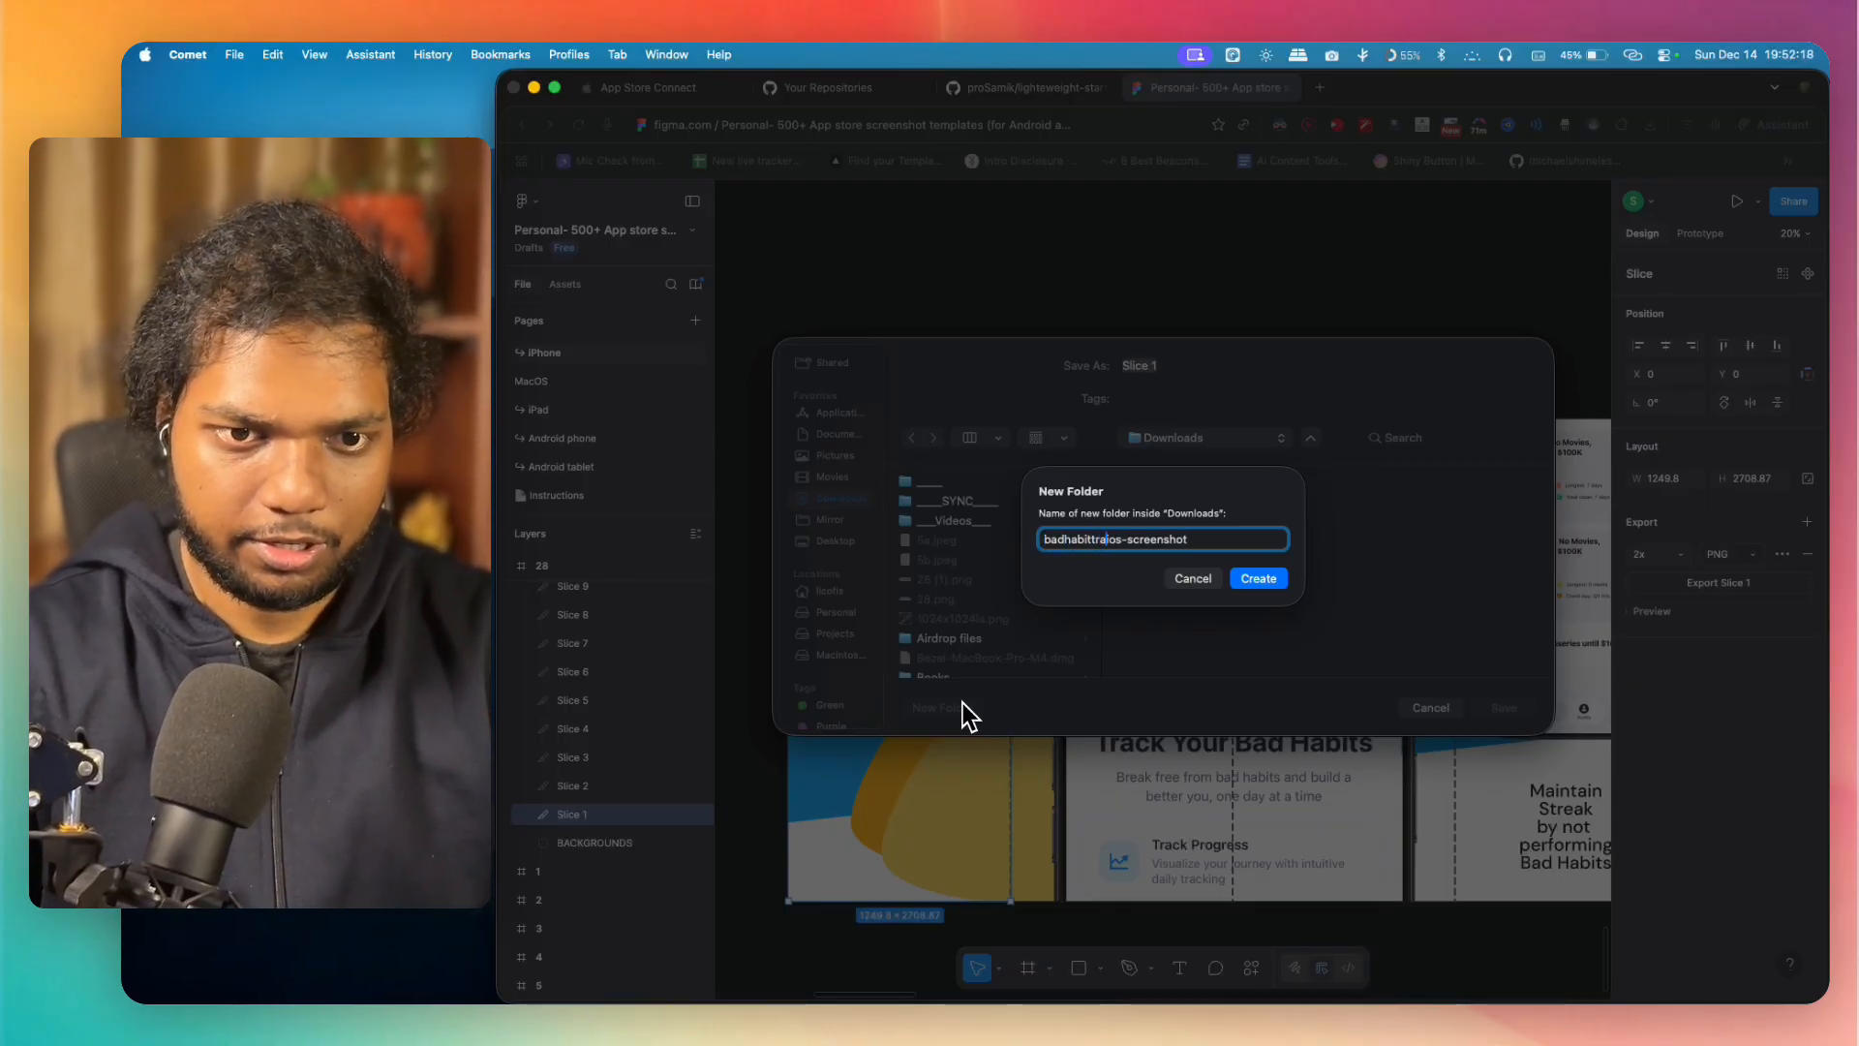
text(app/)
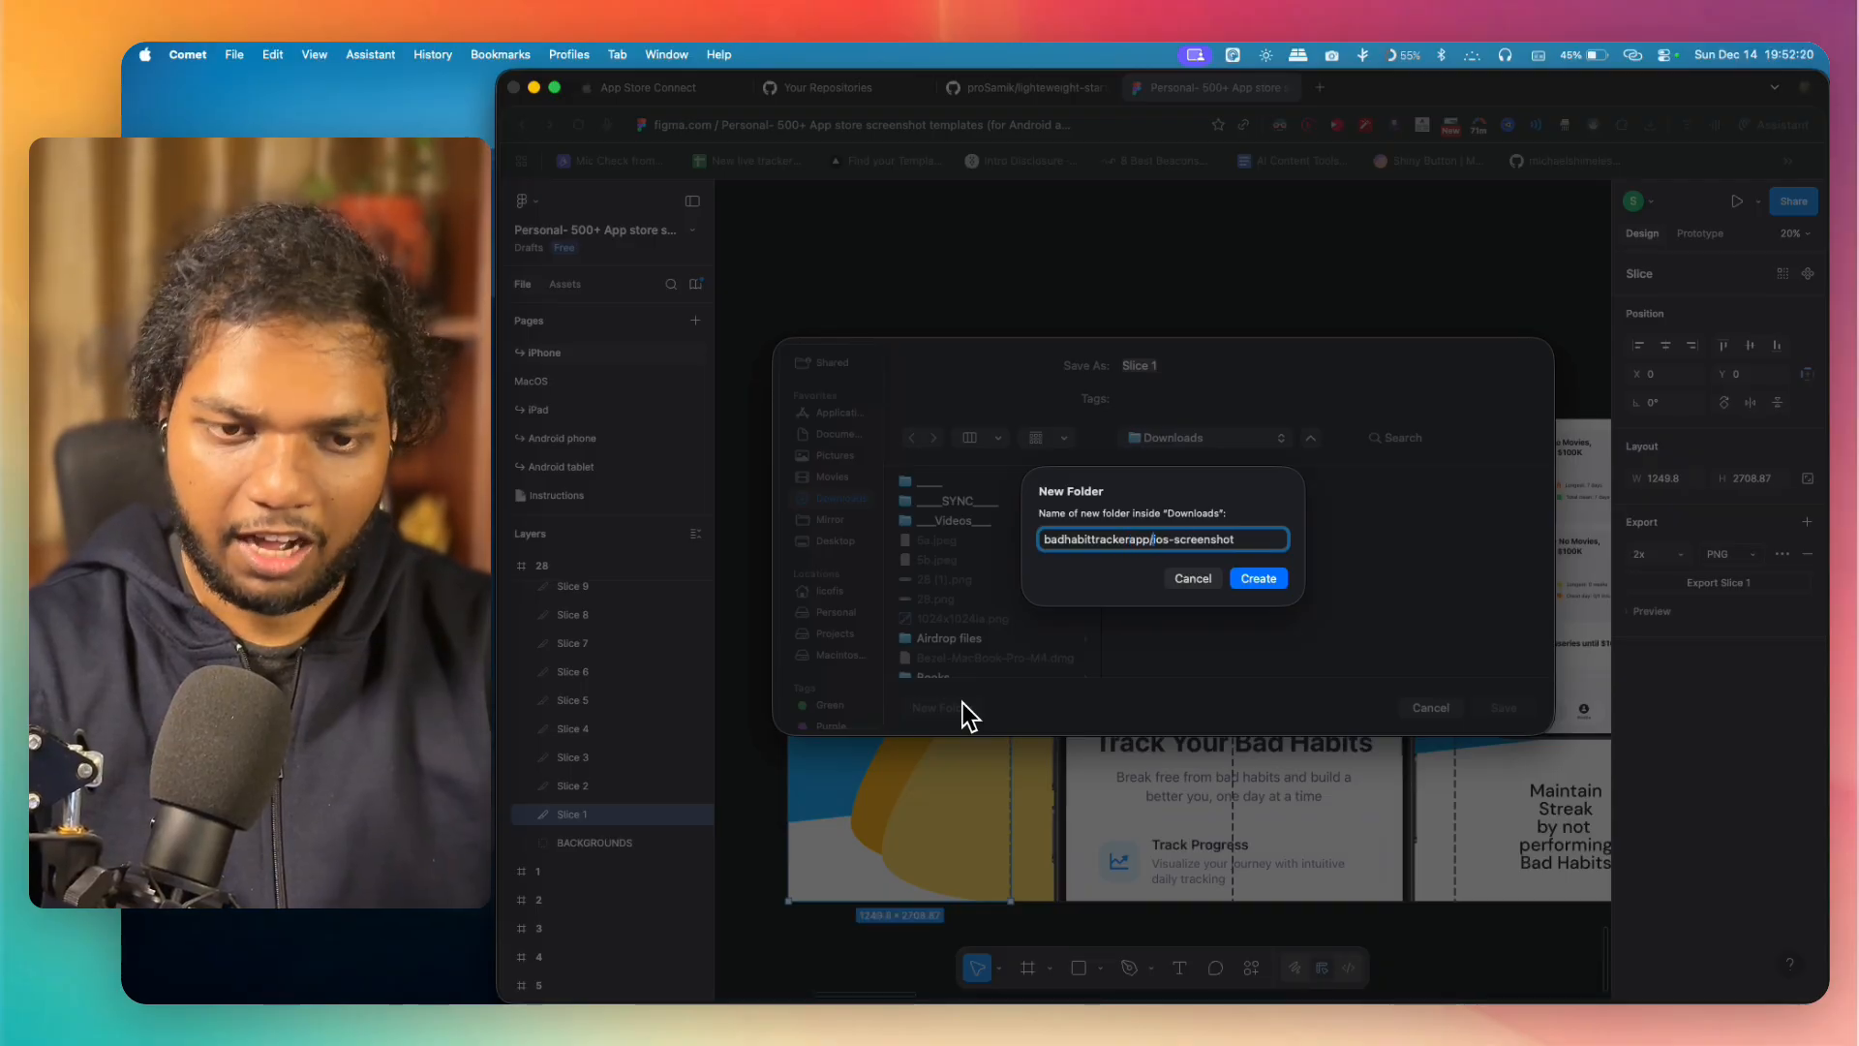
key(Return)
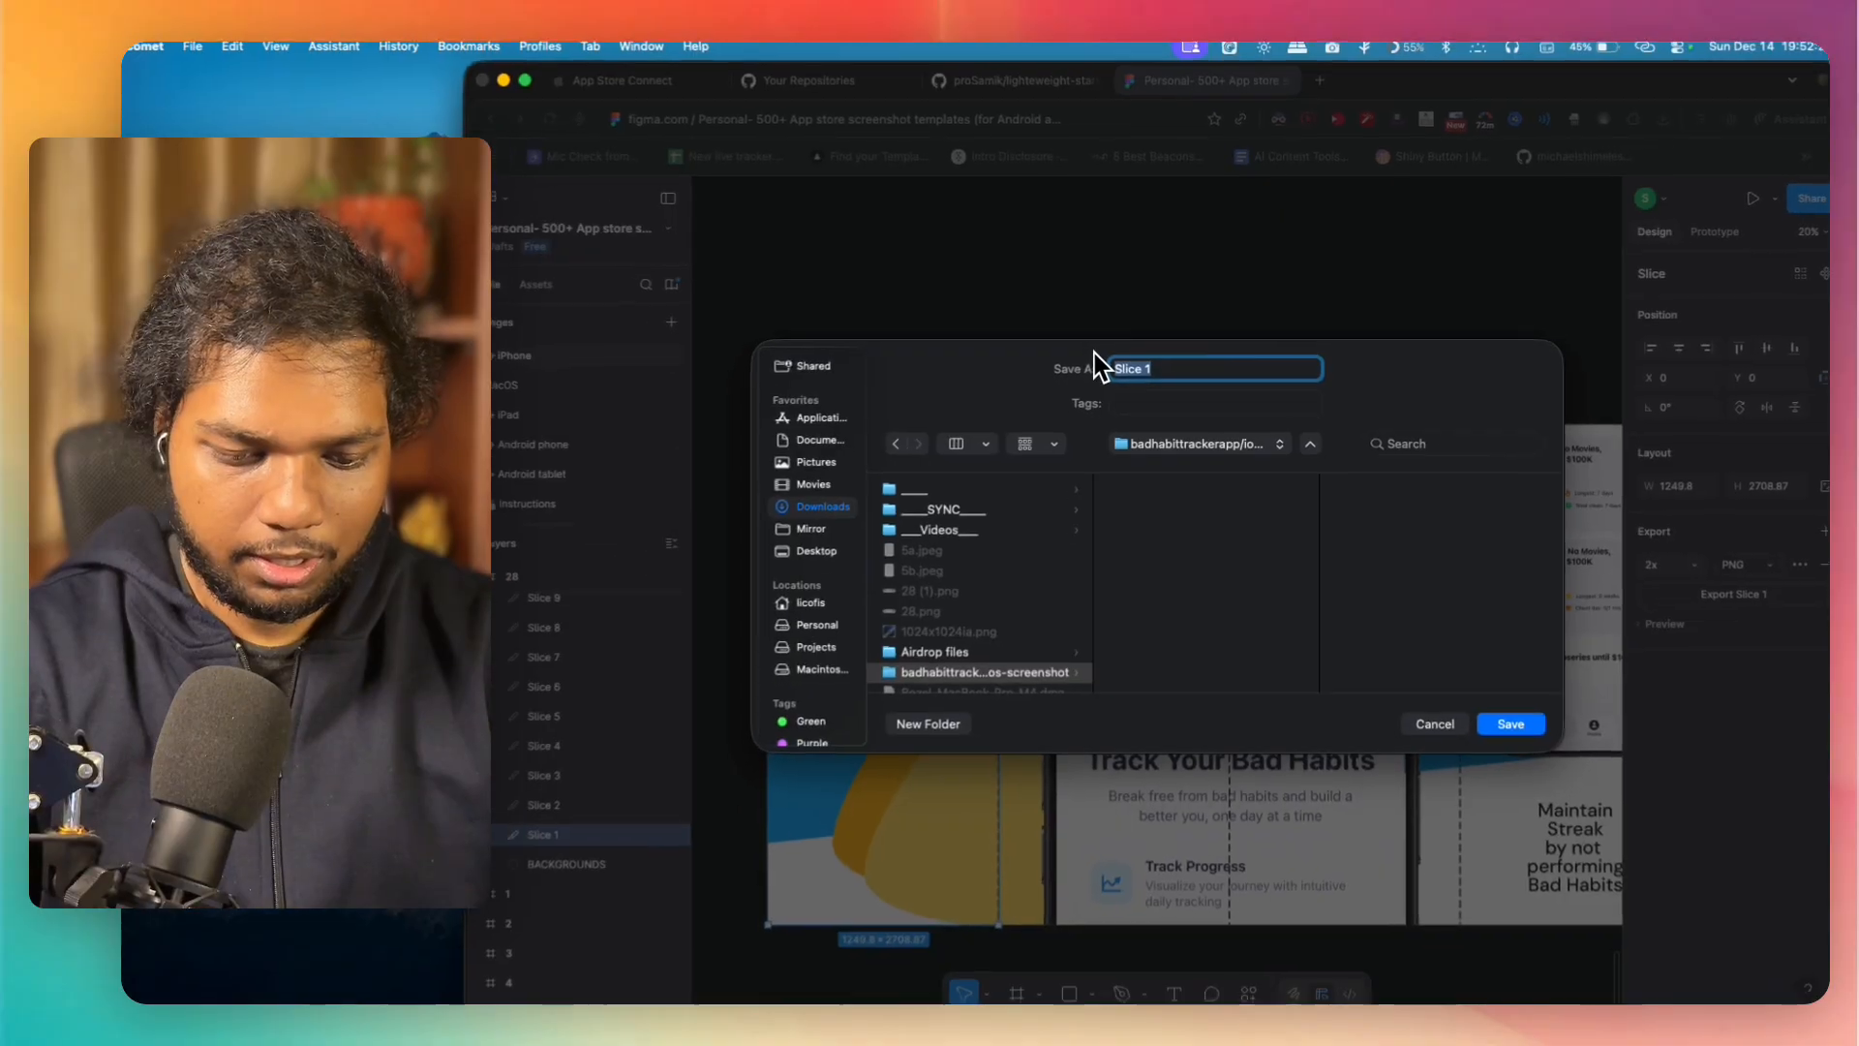
Step: Save the exported slice as "screenshot1" in the new folder and show the file in Finder
text(scr)
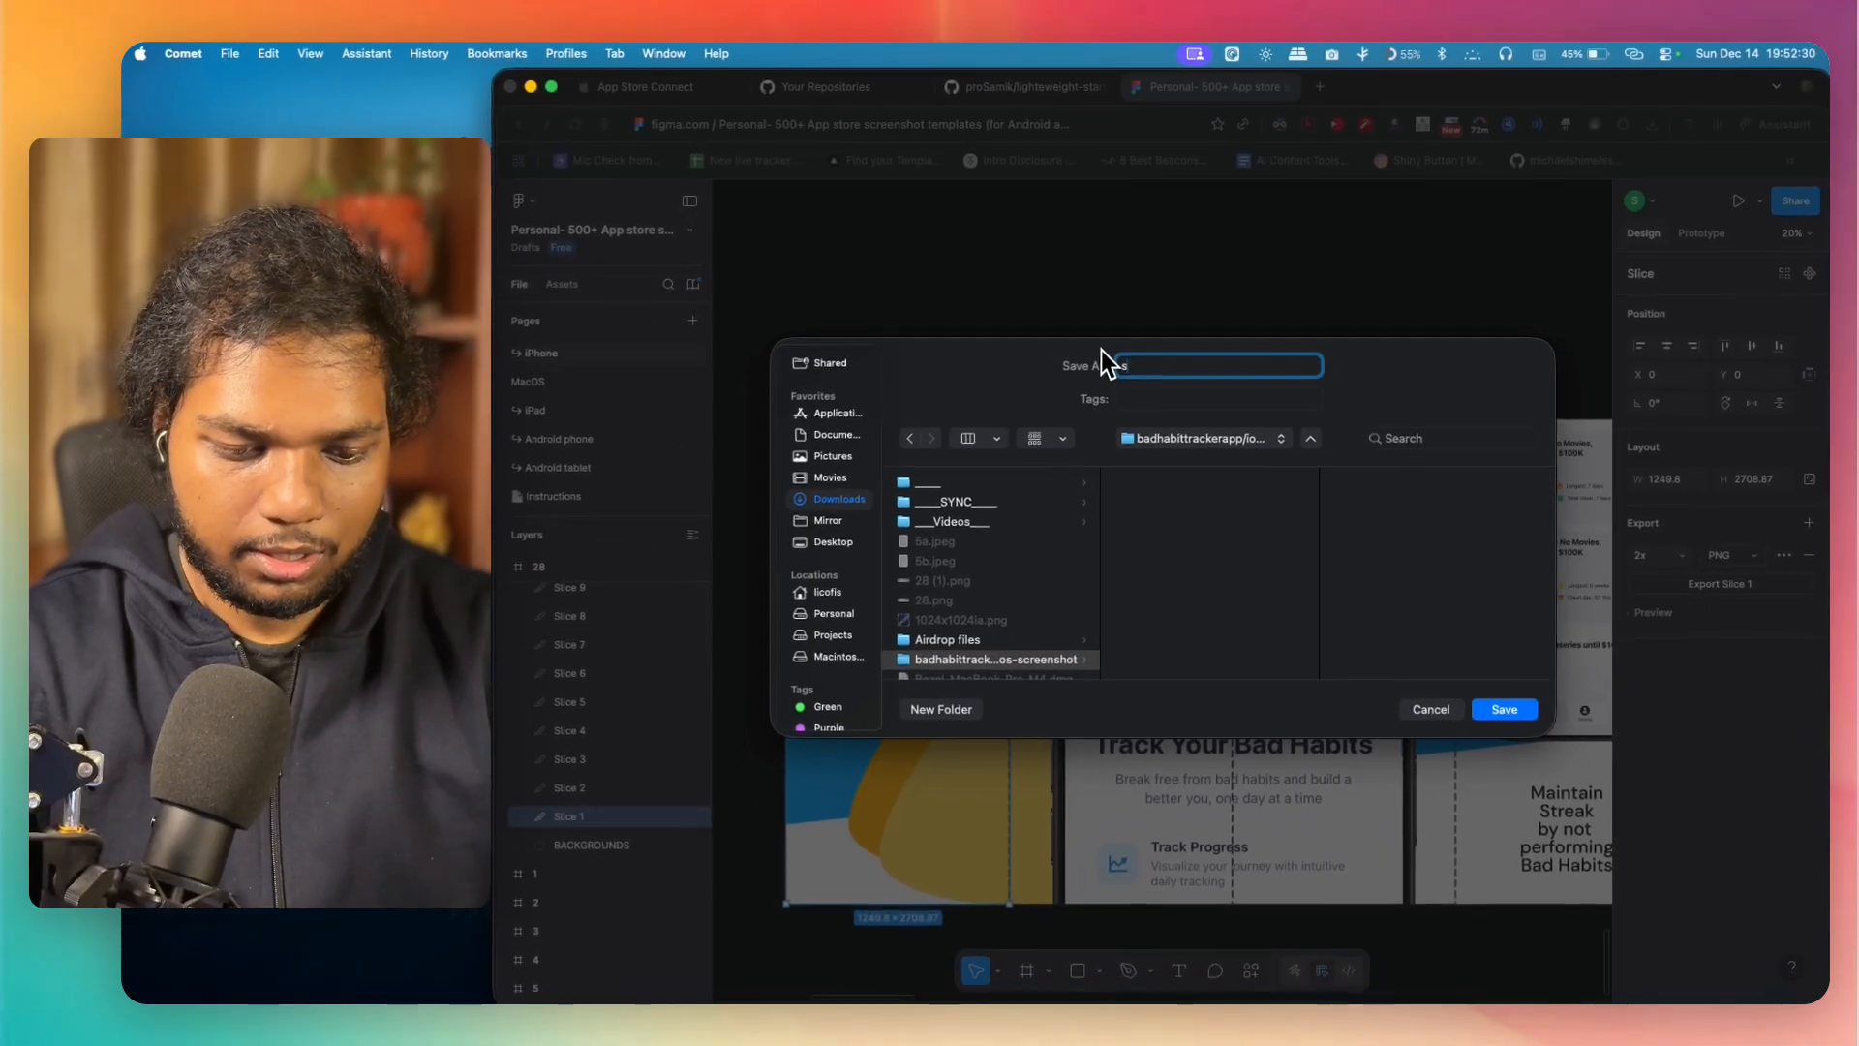
text(eenshot1)
key(Return)
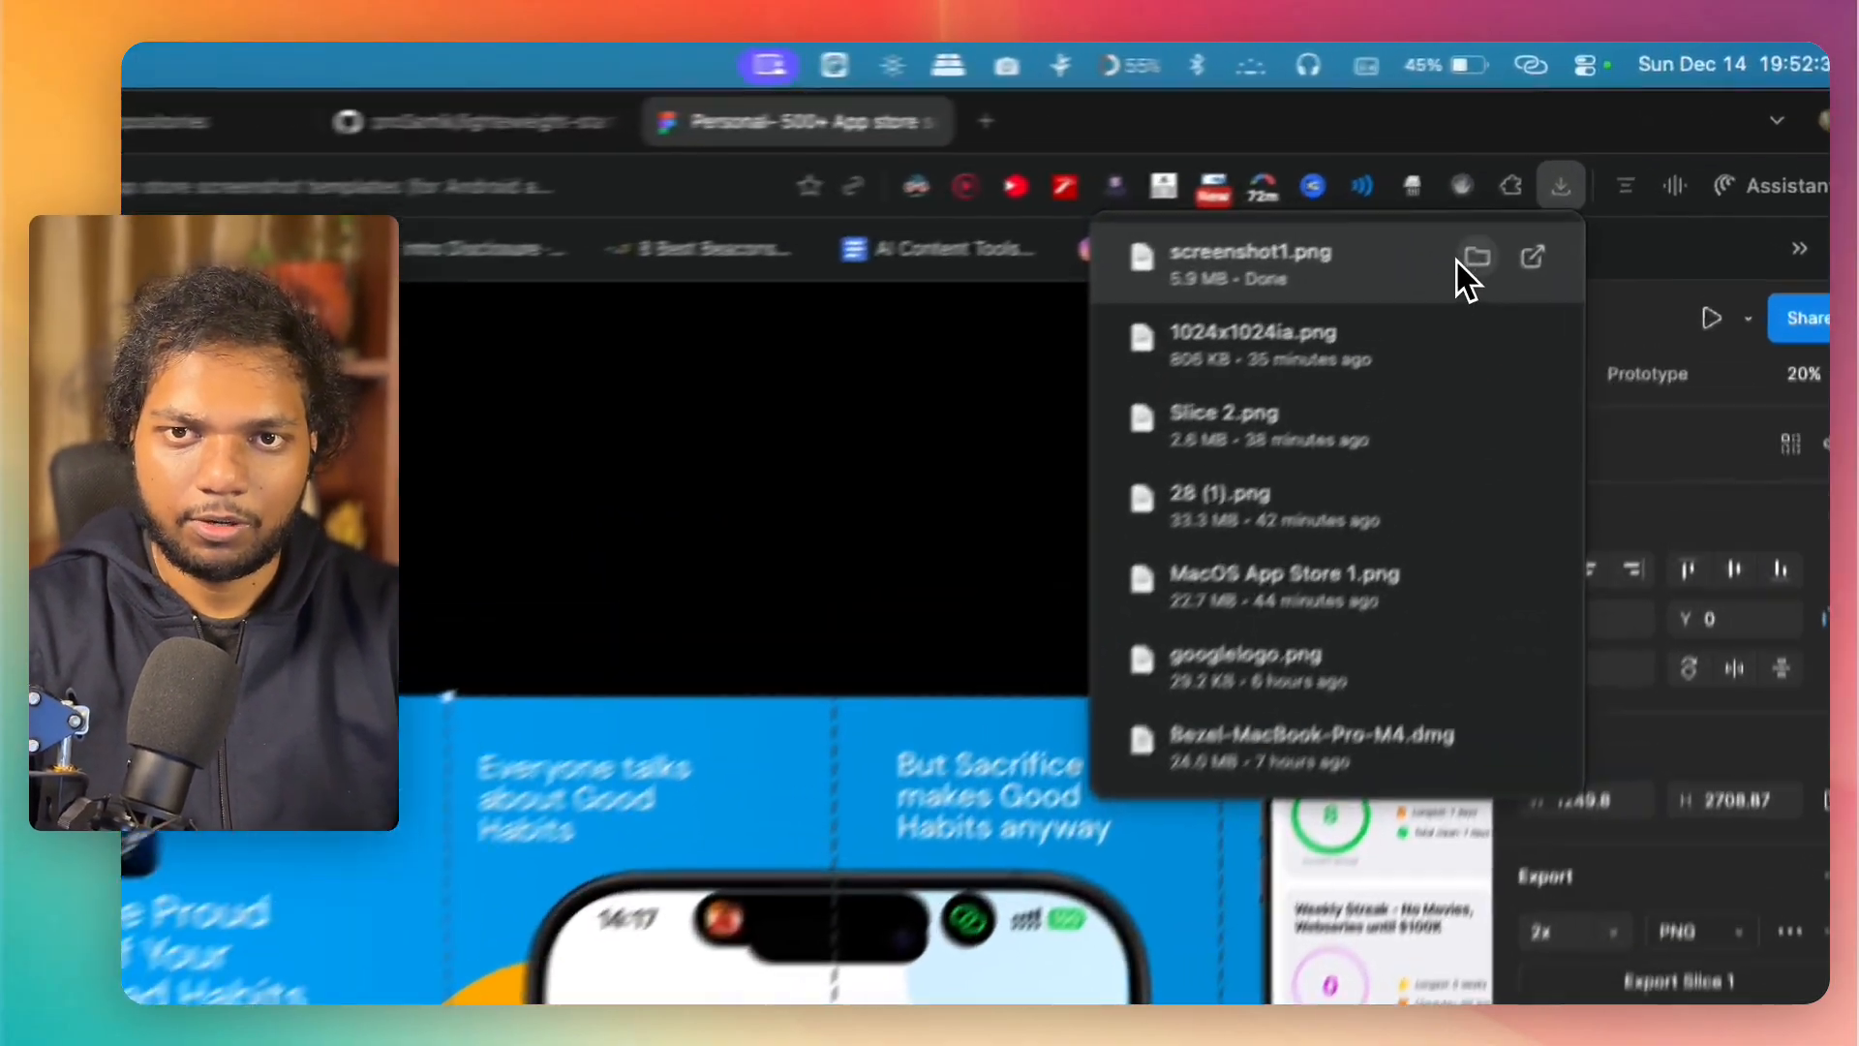
click(1602, 166)
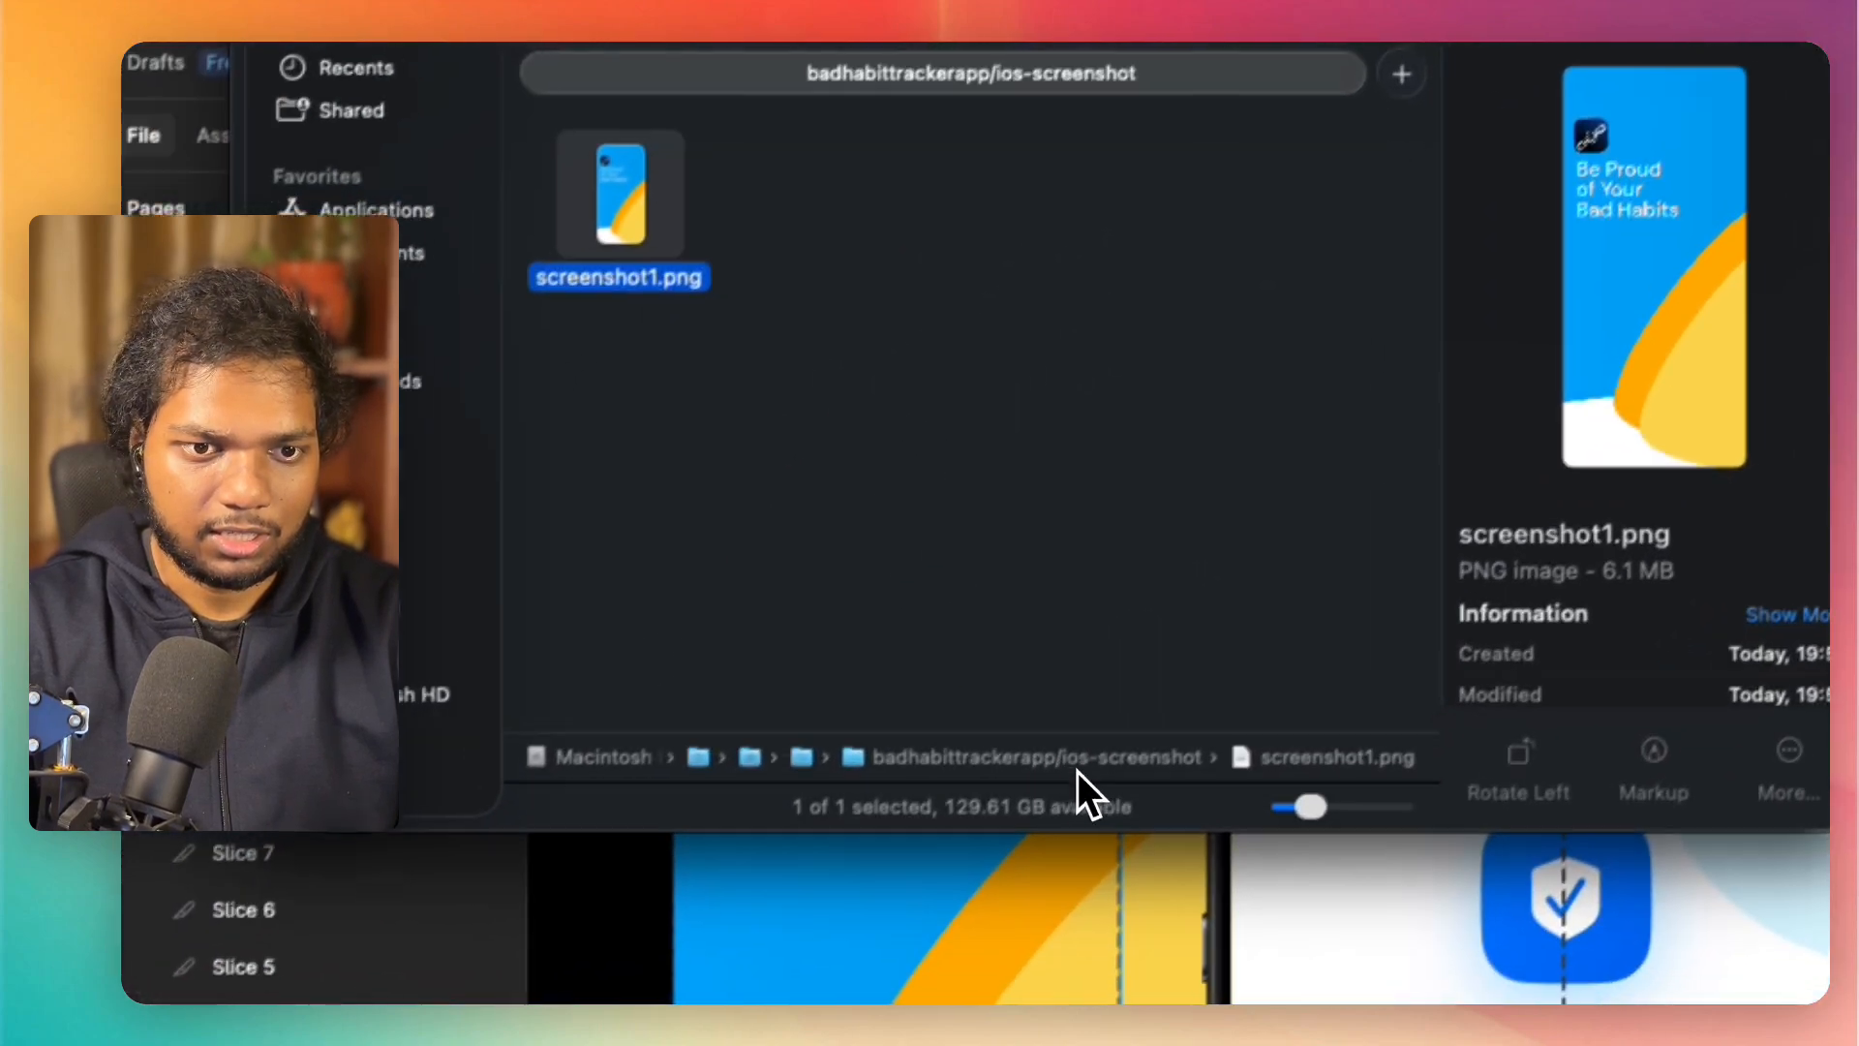
Step: Rename the "badhabittrackerapp/ios-screenshot" folder in Downloads to "badhabittrackerapp"
right_click(1109, 734)
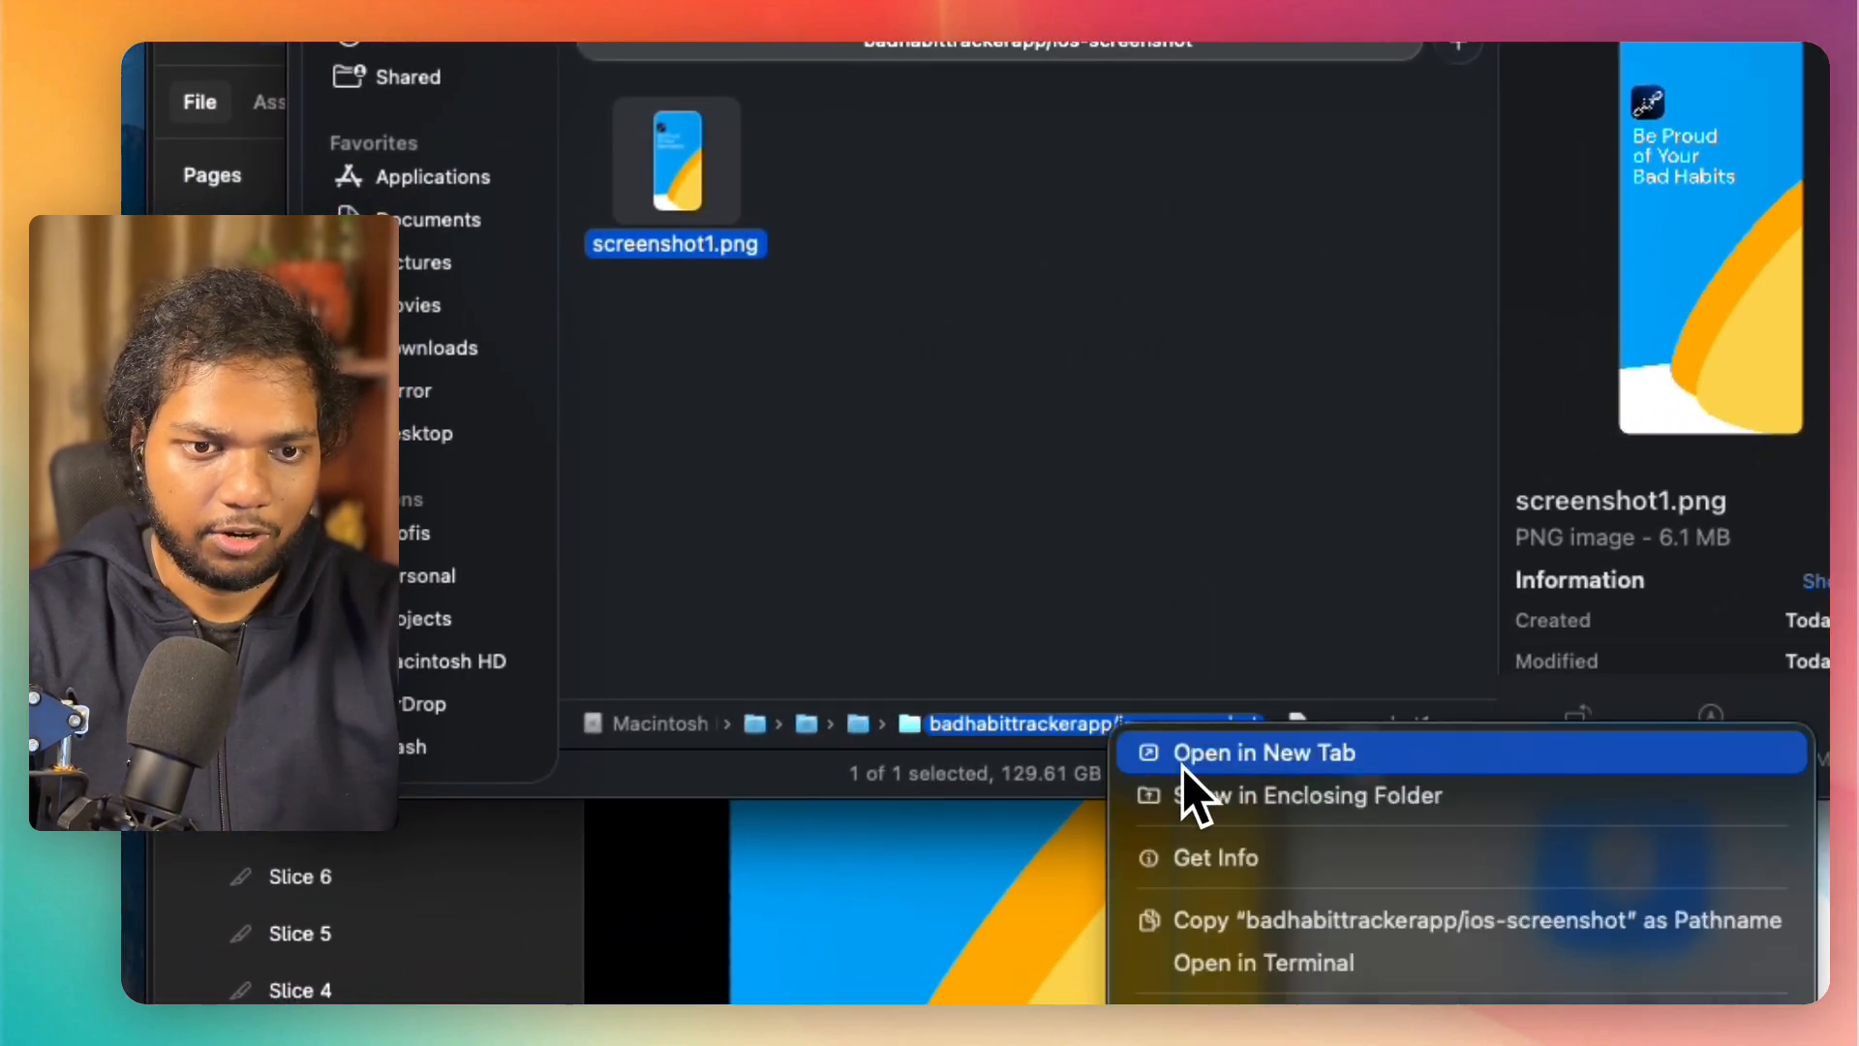
click(883, 734)
double_click(865, 731)
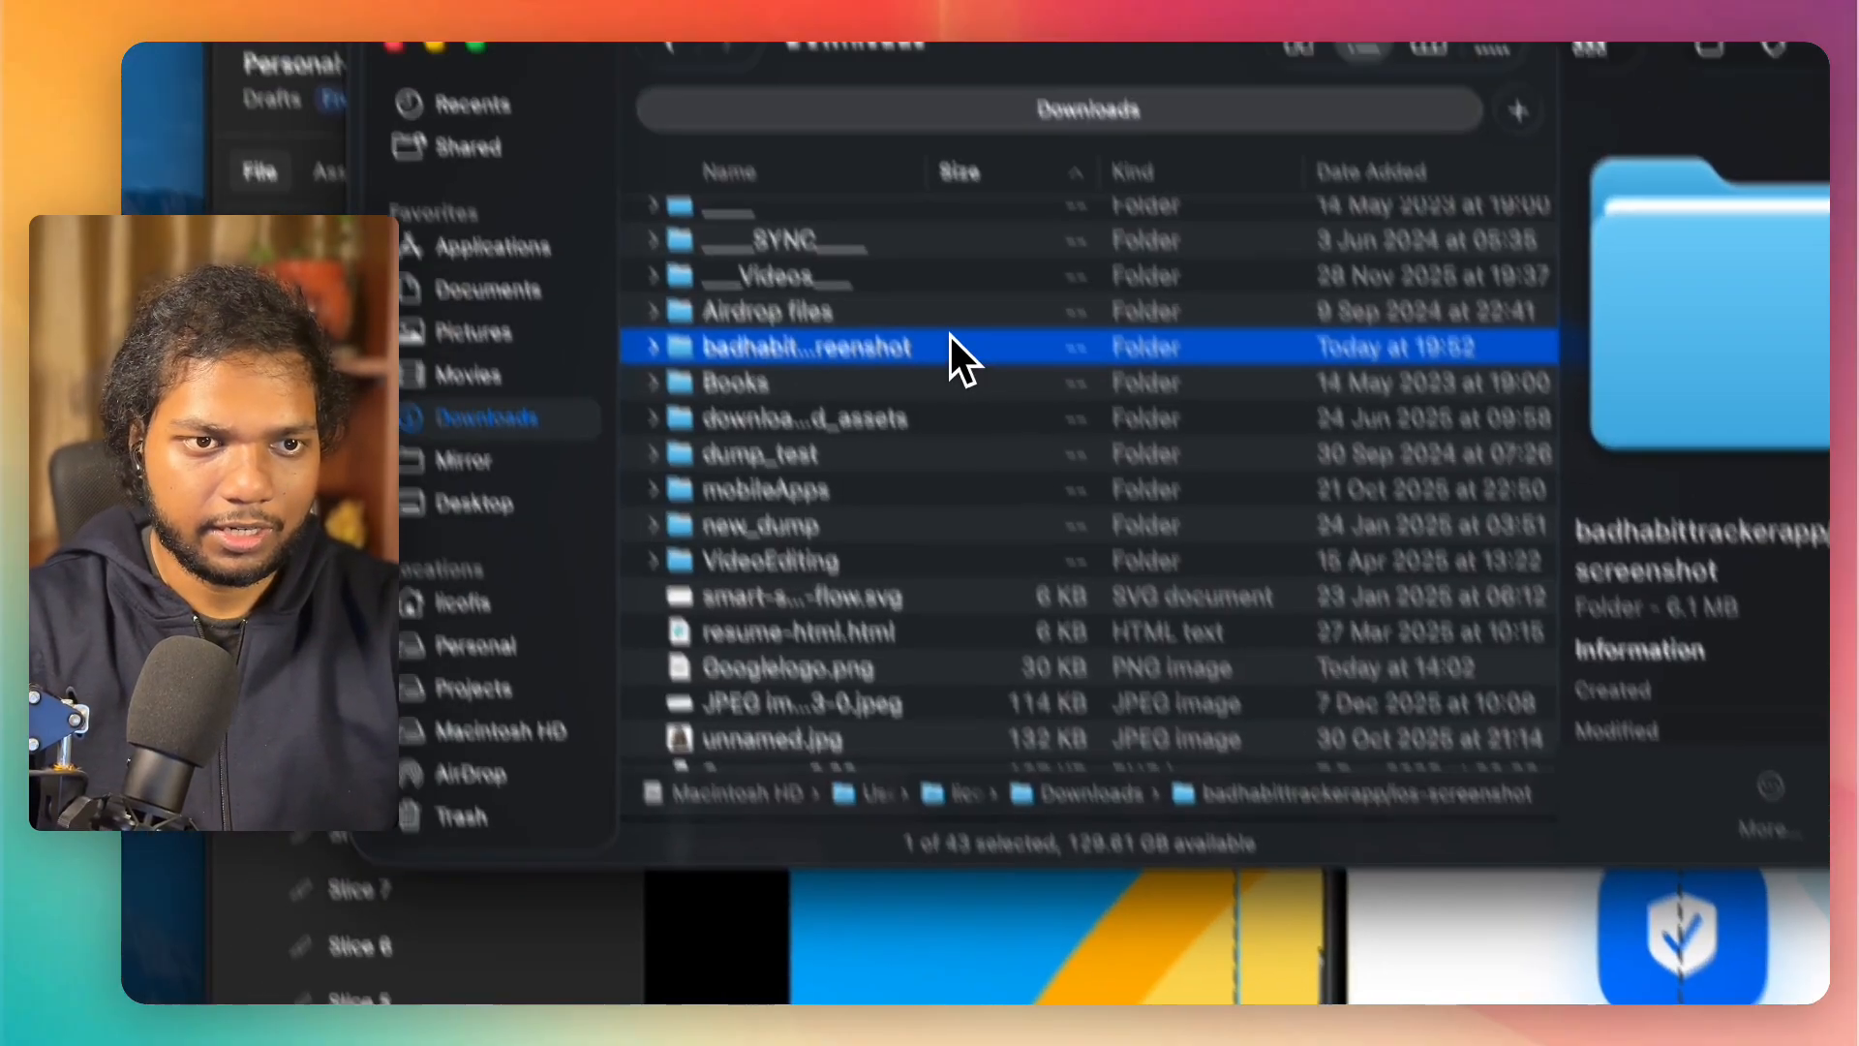
click(857, 279)
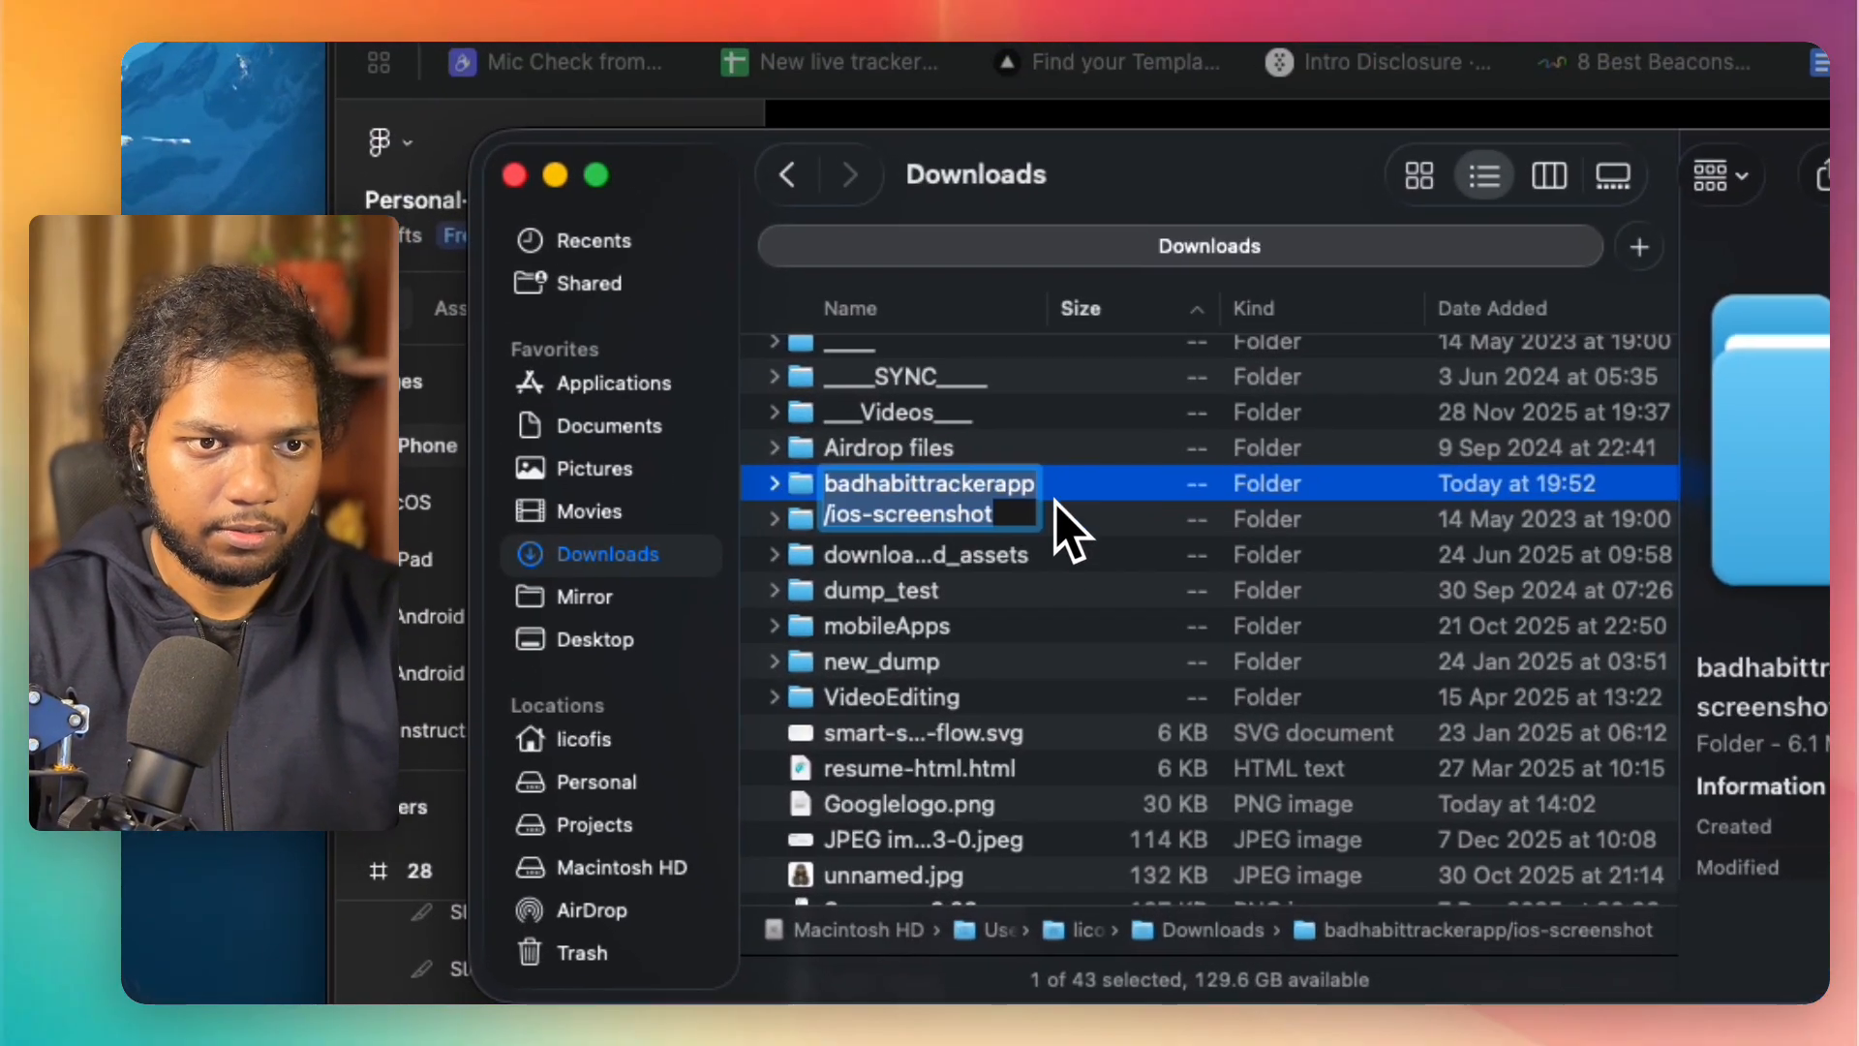
drag(1004, 517, 821, 506)
key(super+c)
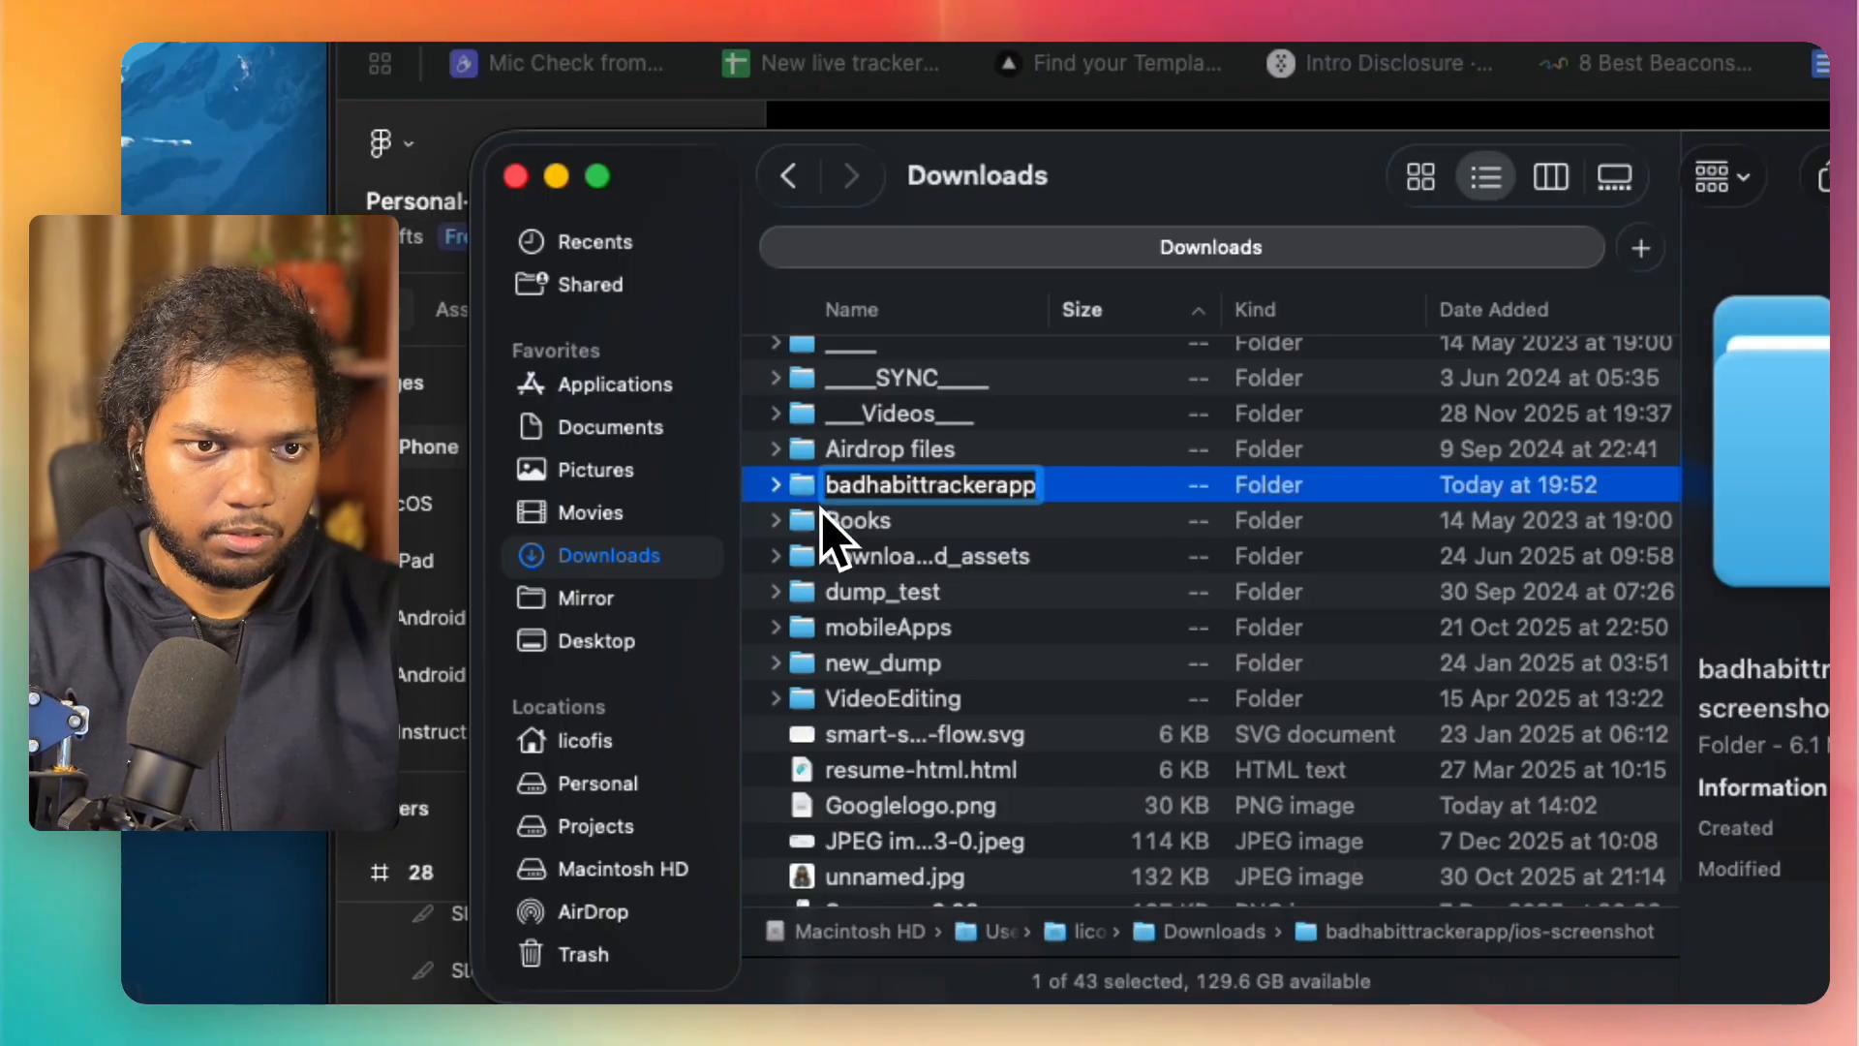
key(Return)
Step: Create an "ios-screenshot" subfolder inside badhabittrackerapp, move screenshot1.png into it and open the subfolder
double_click(949, 490)
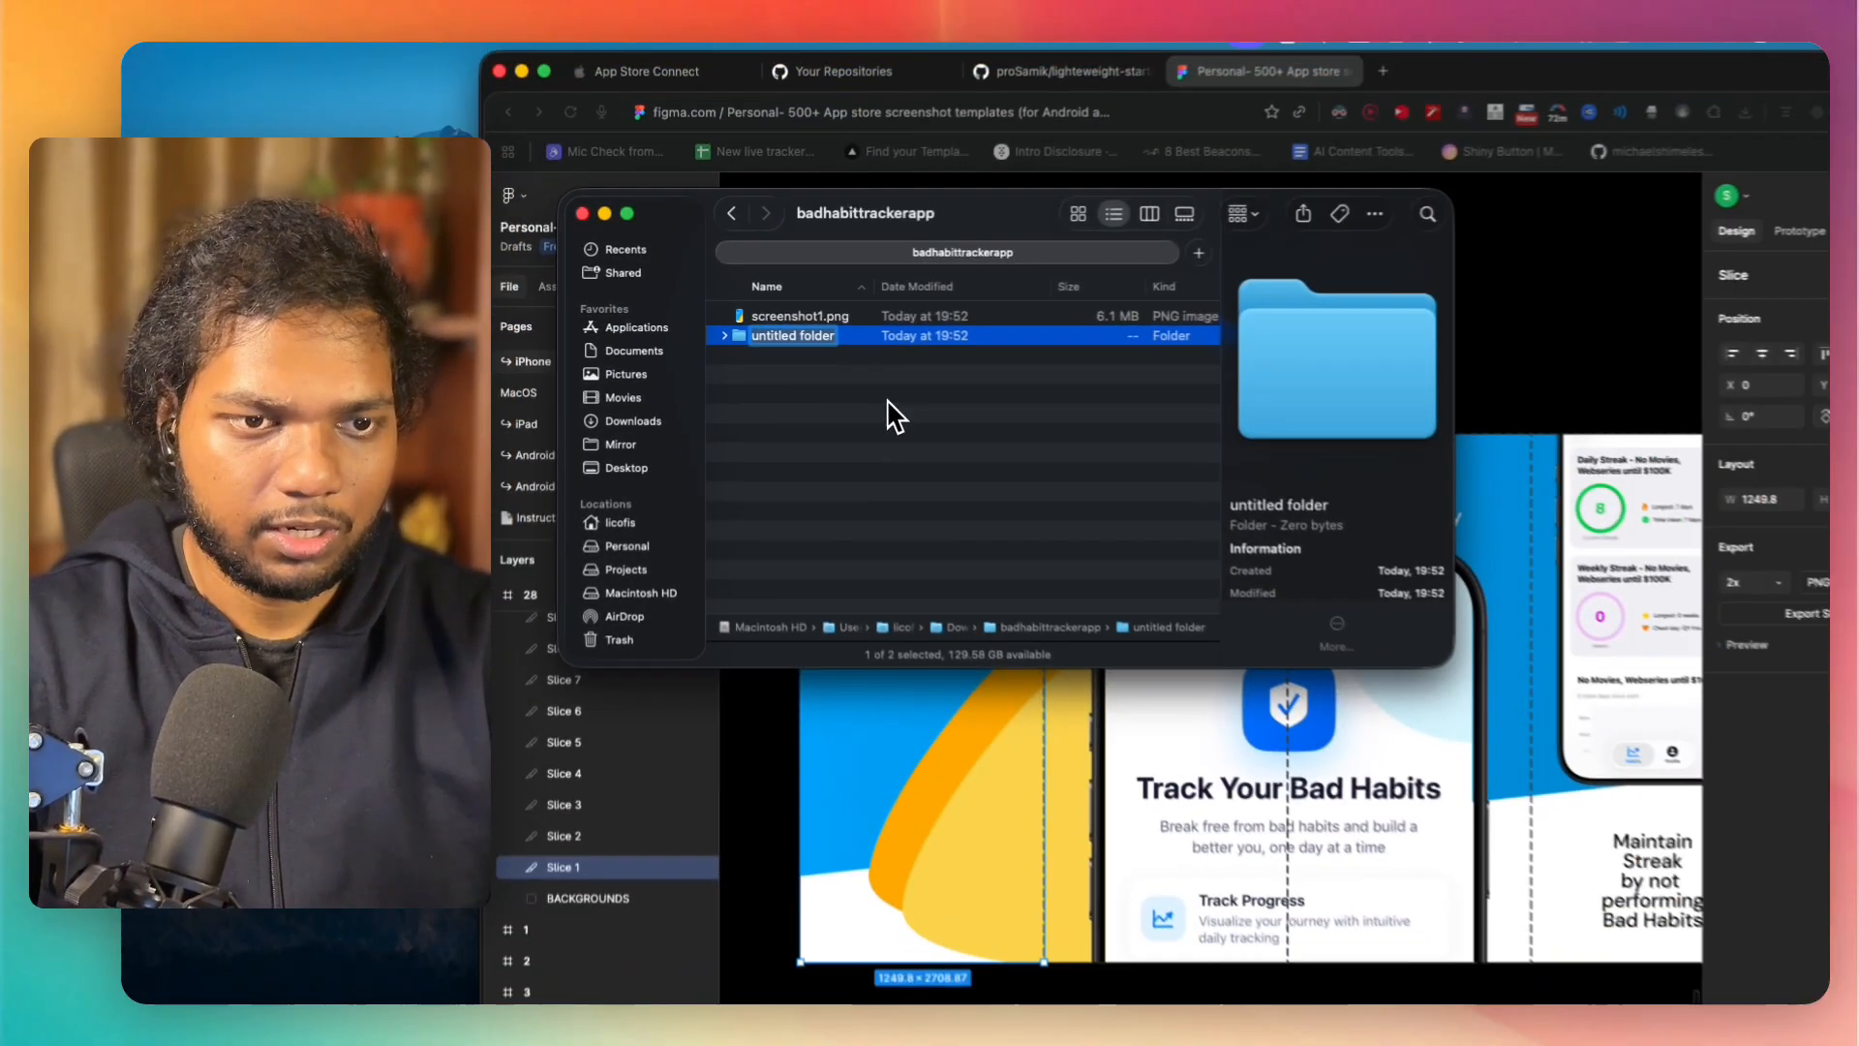
key(super+v)
key(super+Left)
key(Right)
key(BackSpace)
key(Return)
click(833, 344)
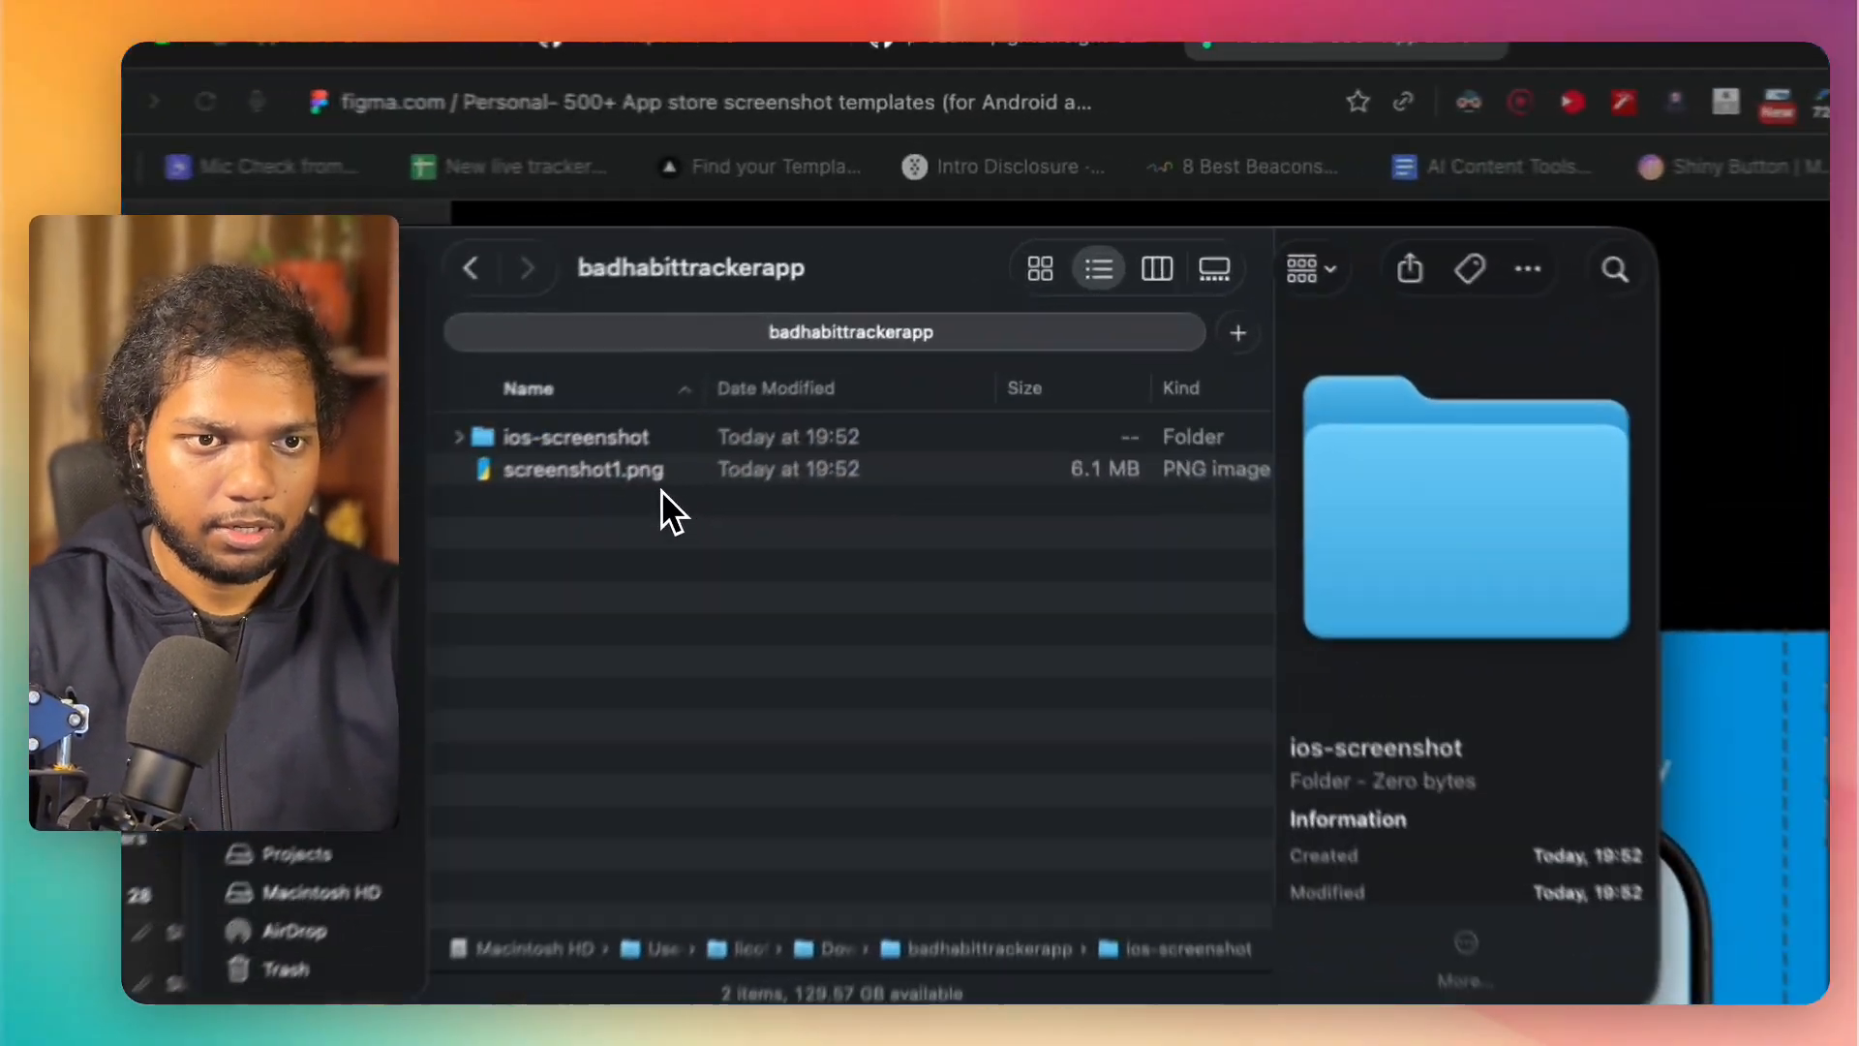
click(655, 477)
drag(655, 477, 596, 480)
double_click(596, 481)
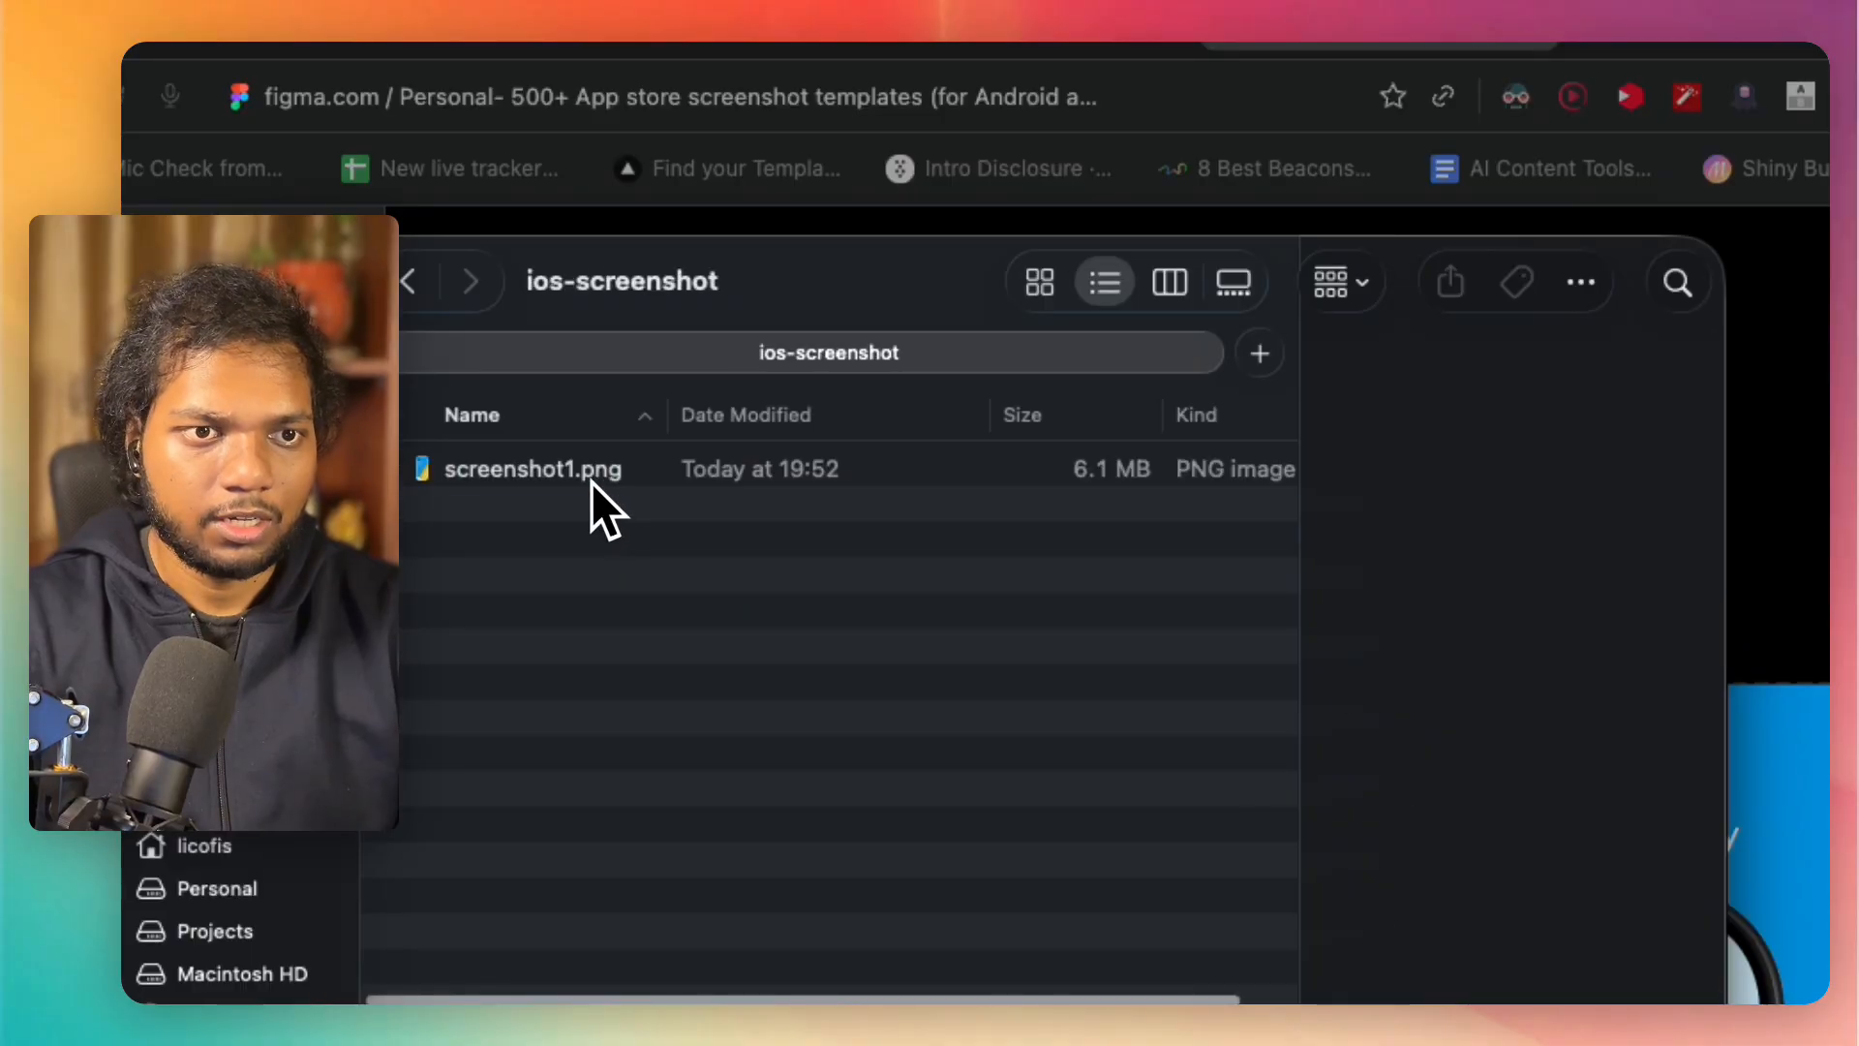
Step: Preview screenshot1.png at large size to check the exported artwork, and close the preview
click(552, 479)
key(space)
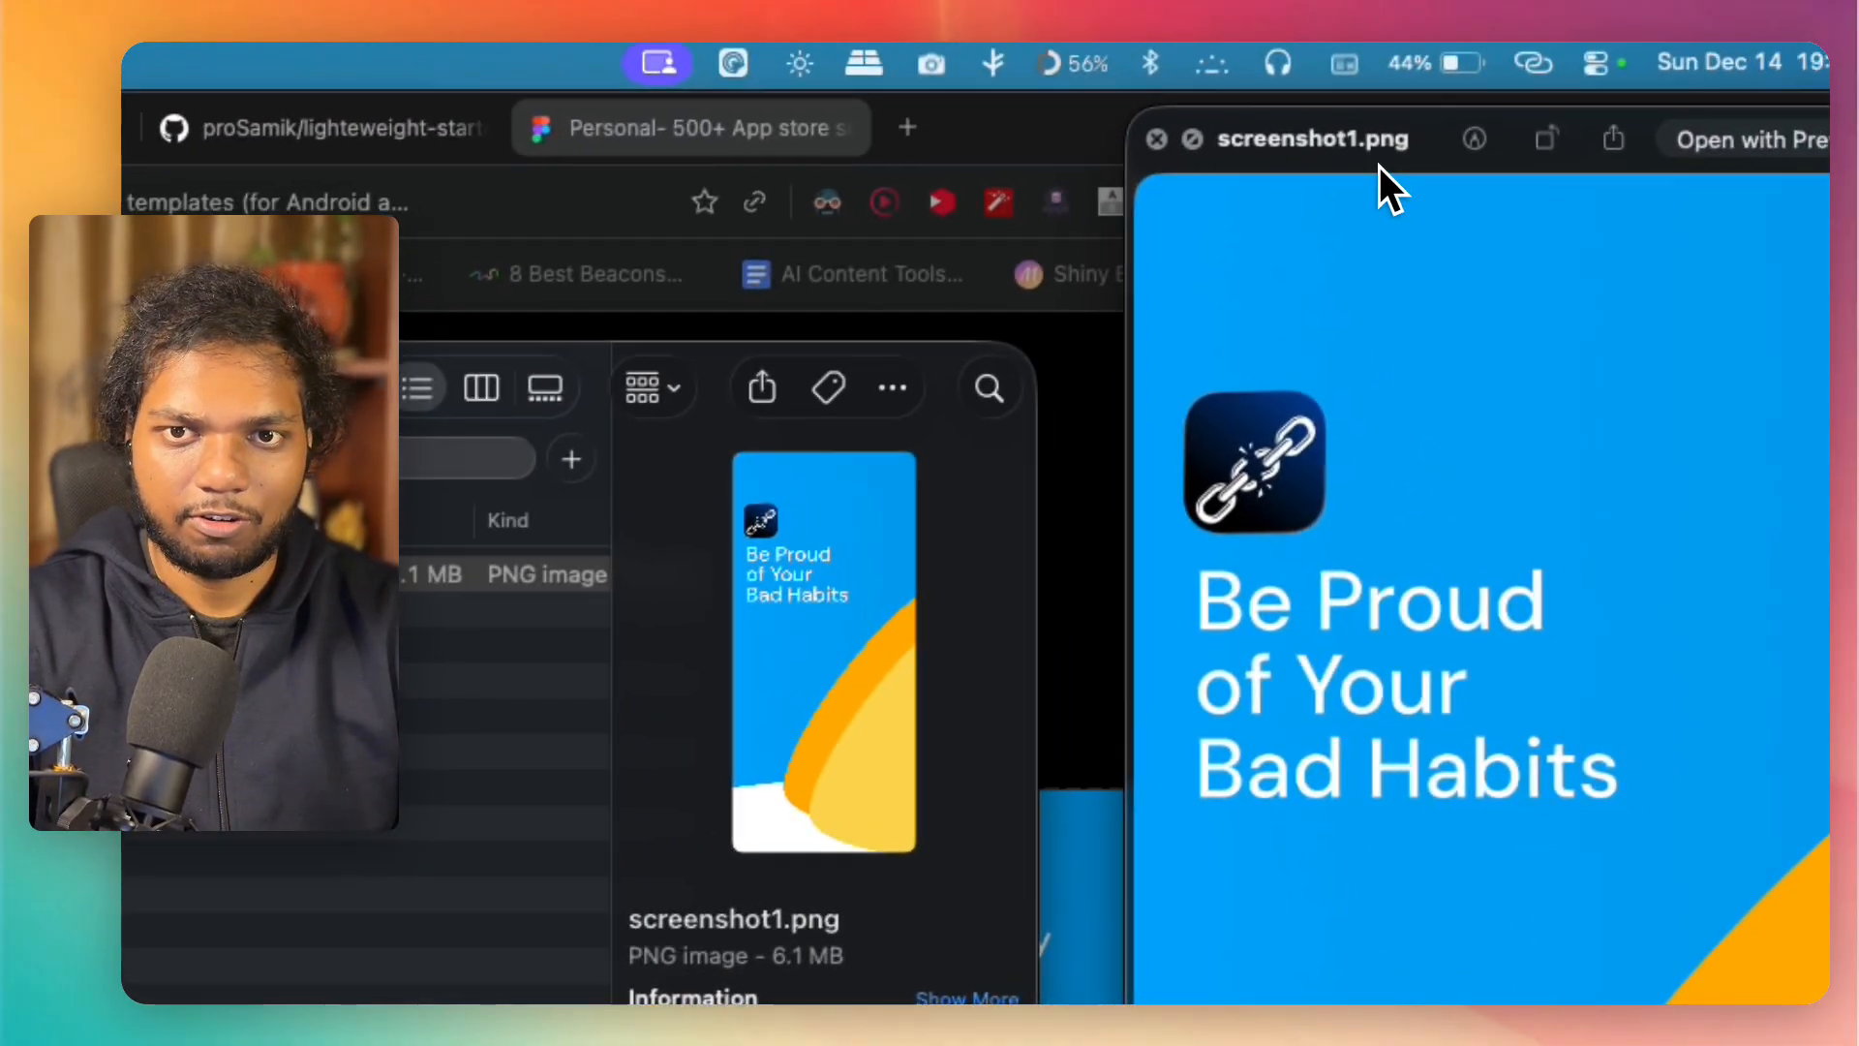
drag(1382, 183, 607, 205)
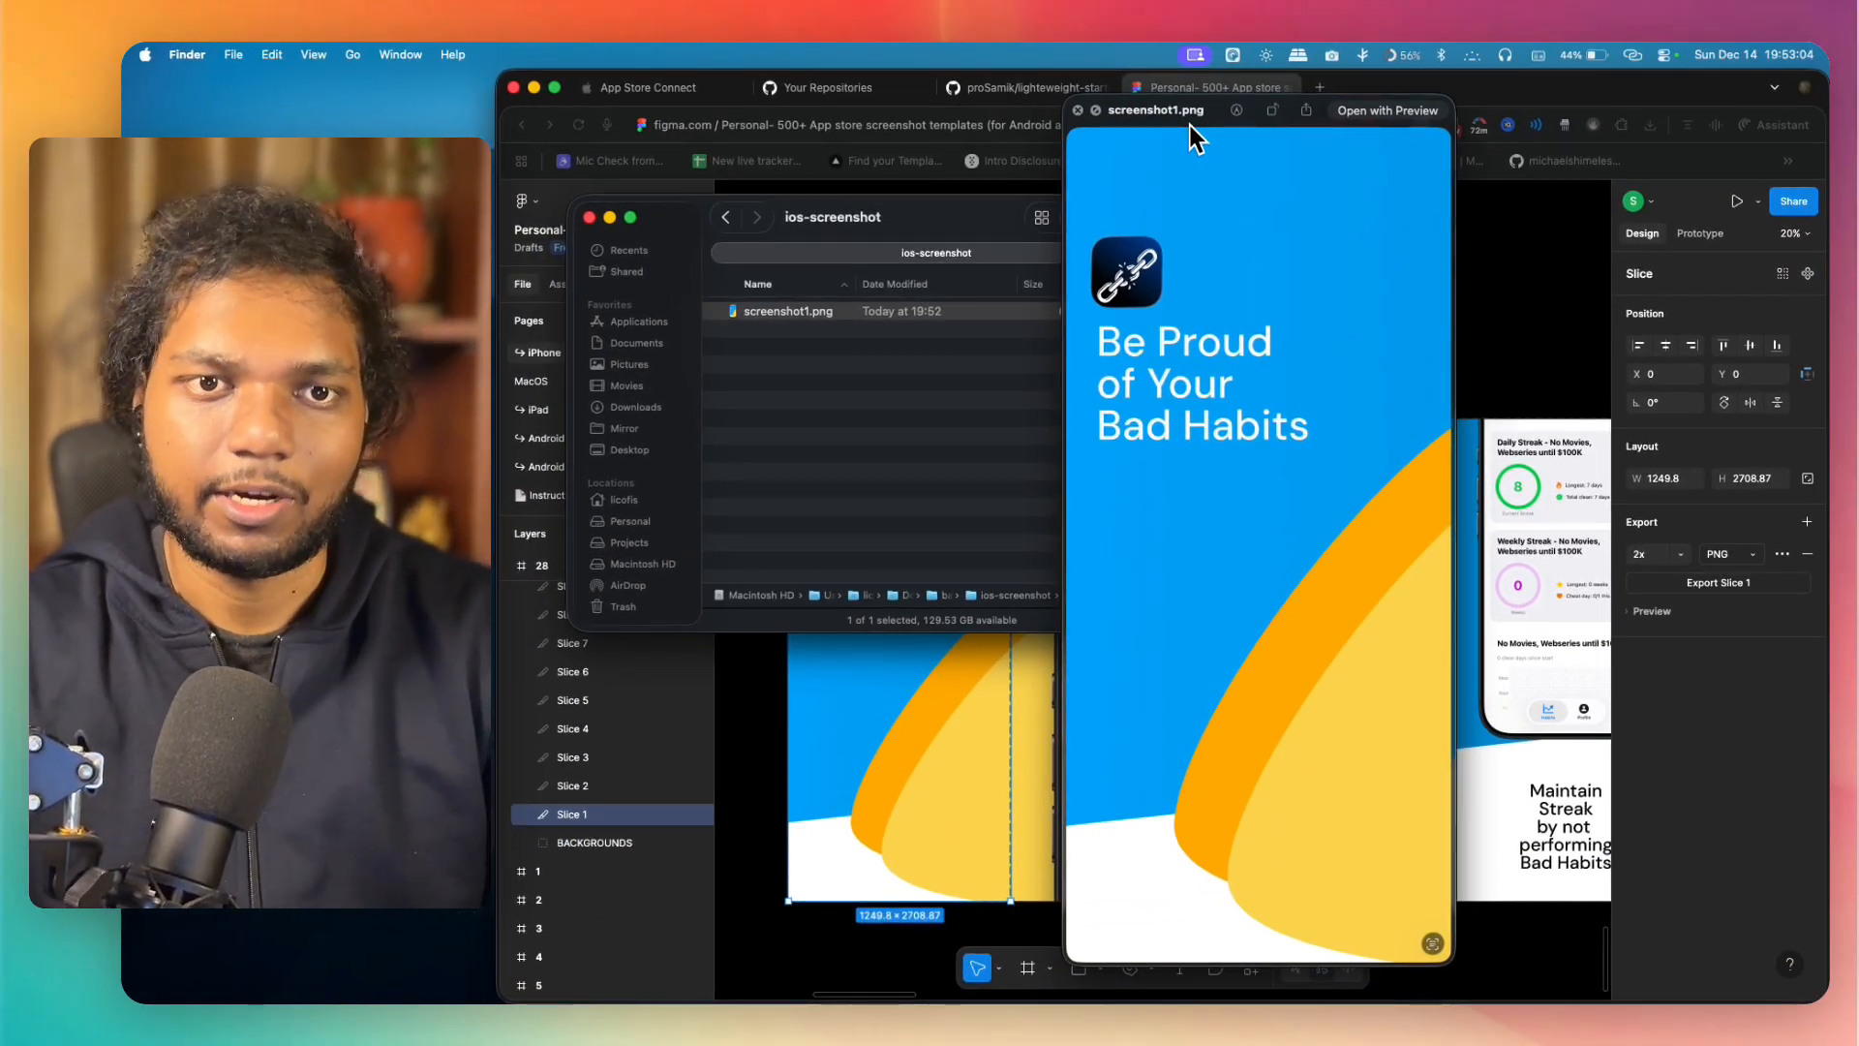
key(space)
Step: Switch to App Store Connect and display the screenshots section of Track Bad Habits' iOS App version 1.0
click(711, 92)
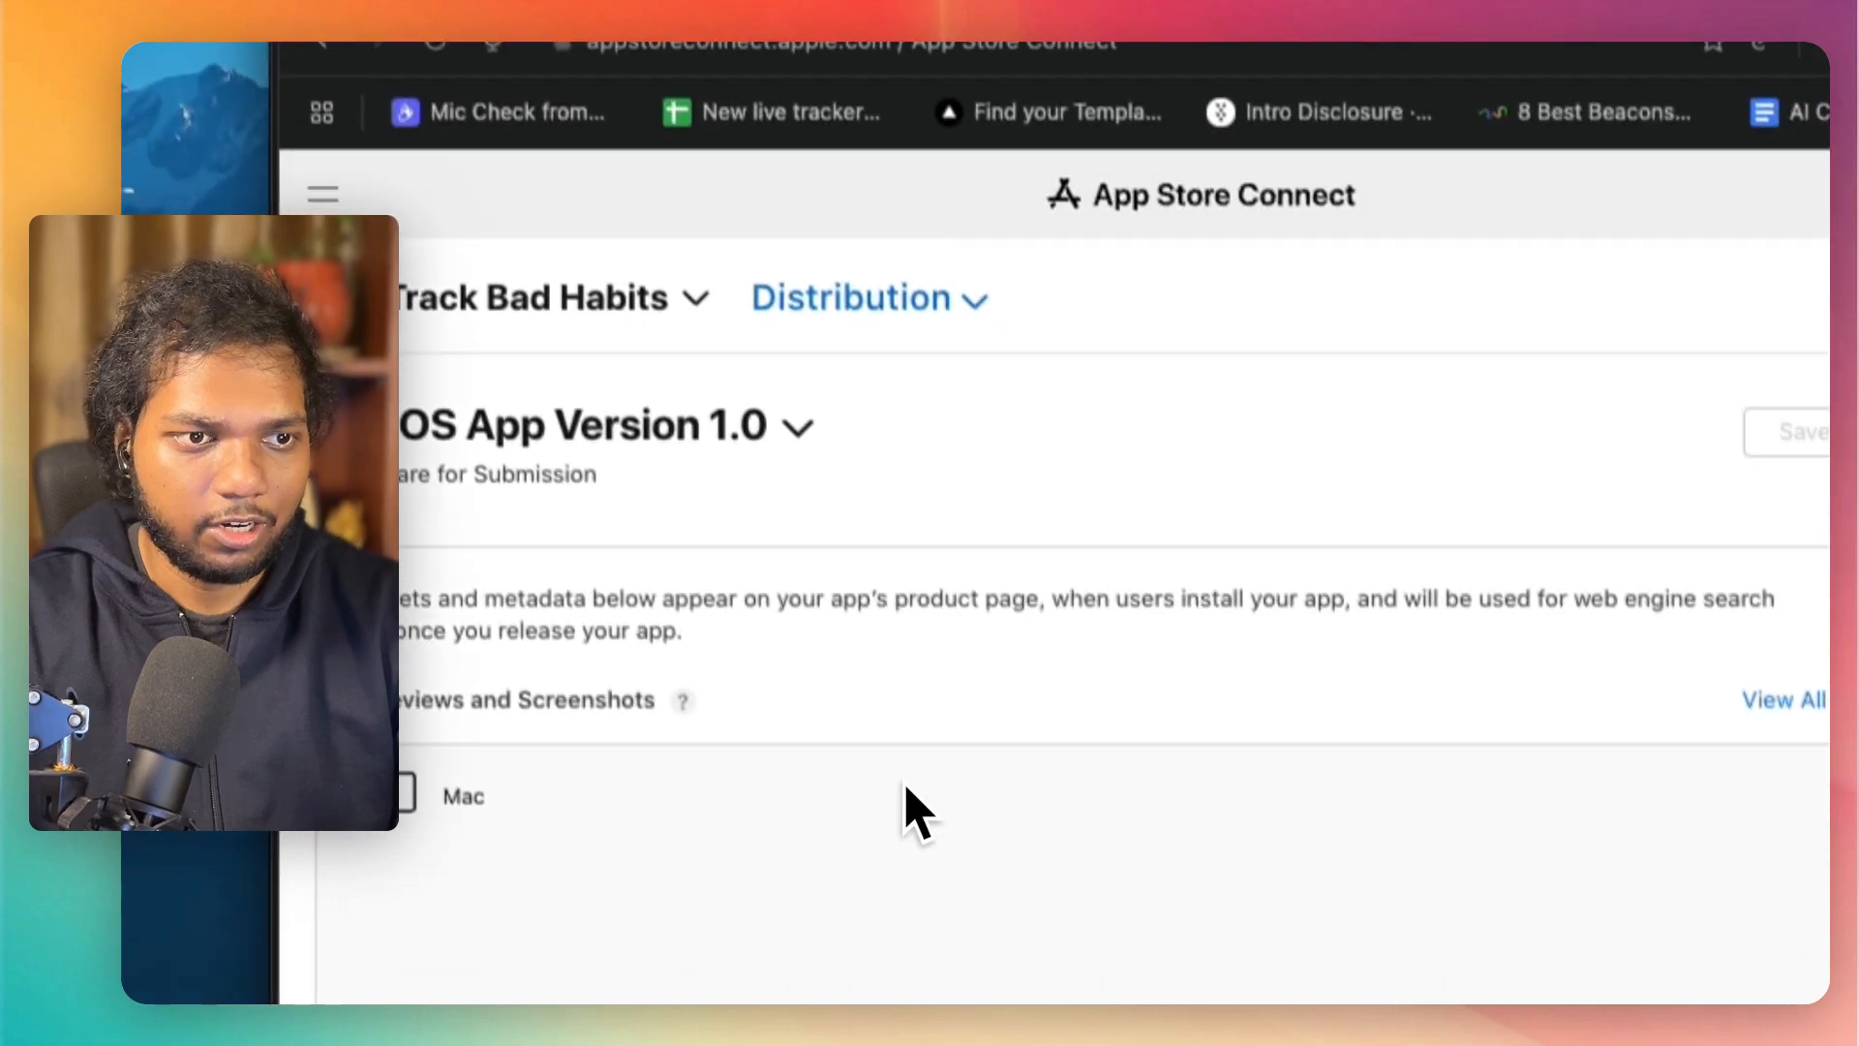
scroll(961, 932, up, 5)
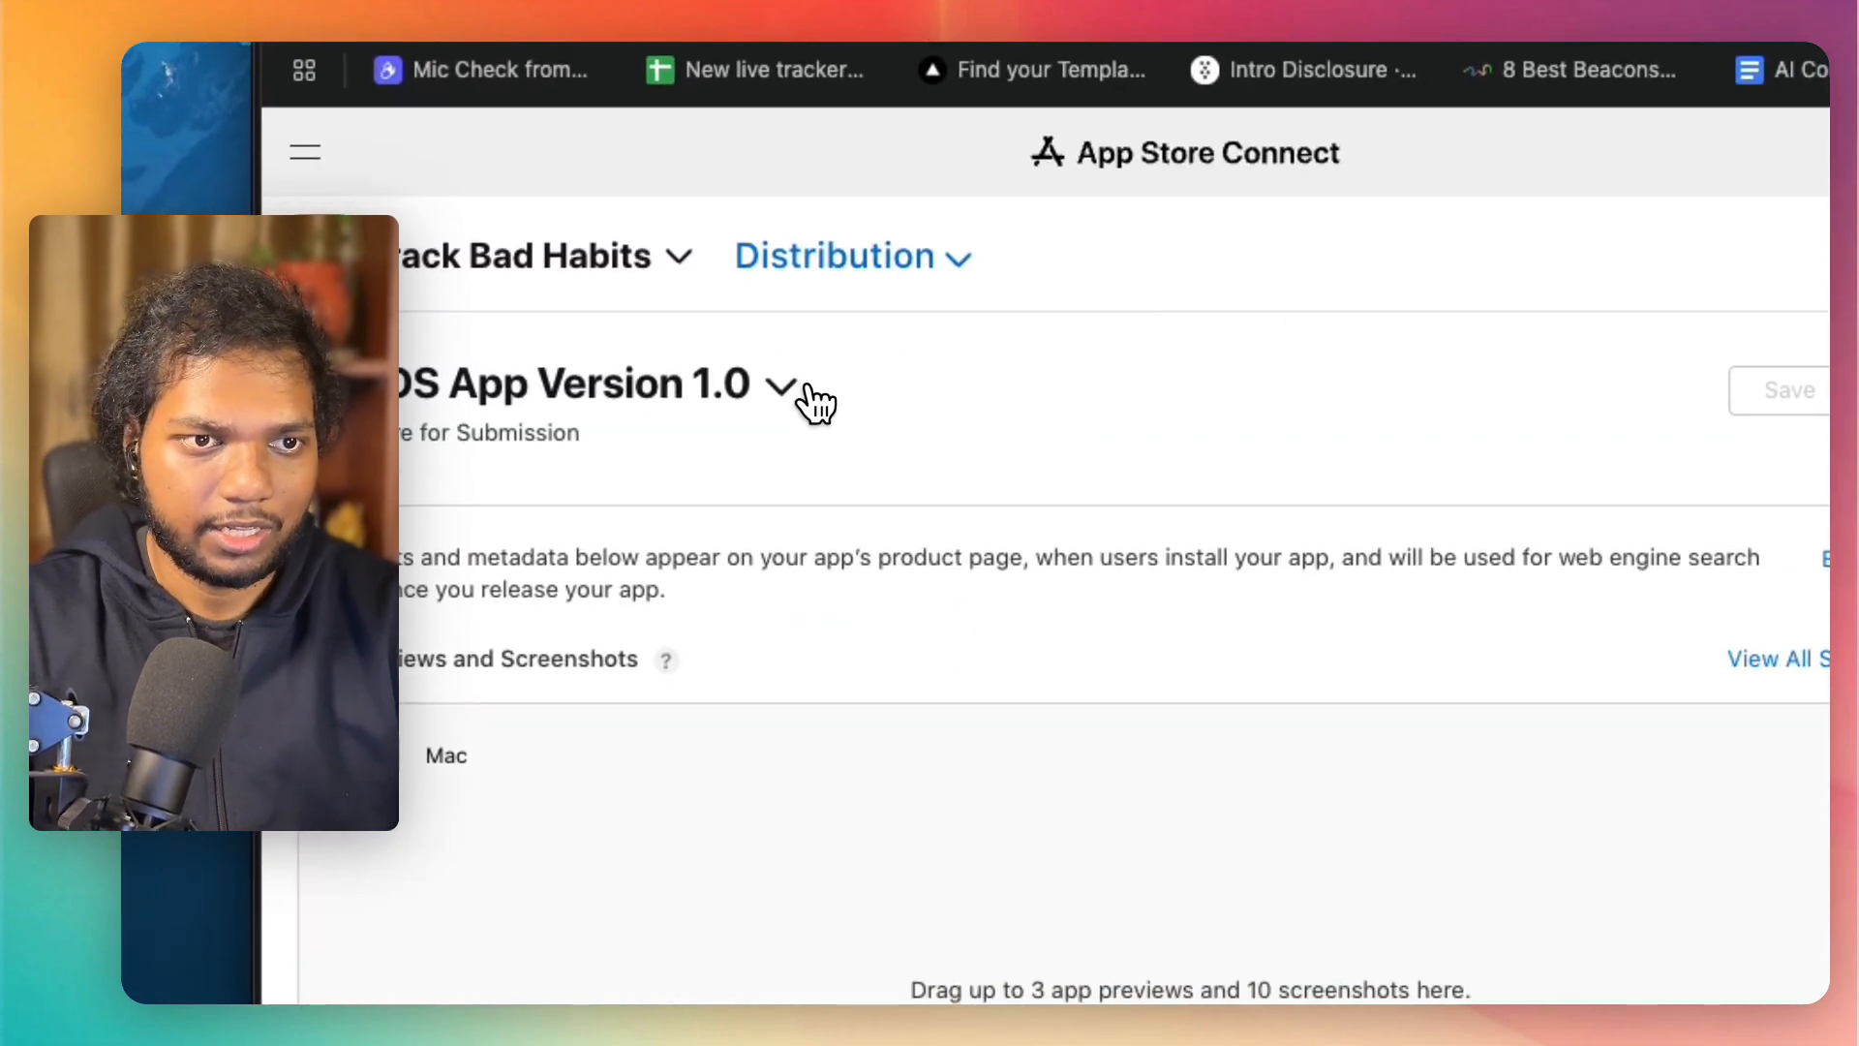
click(813, 386)
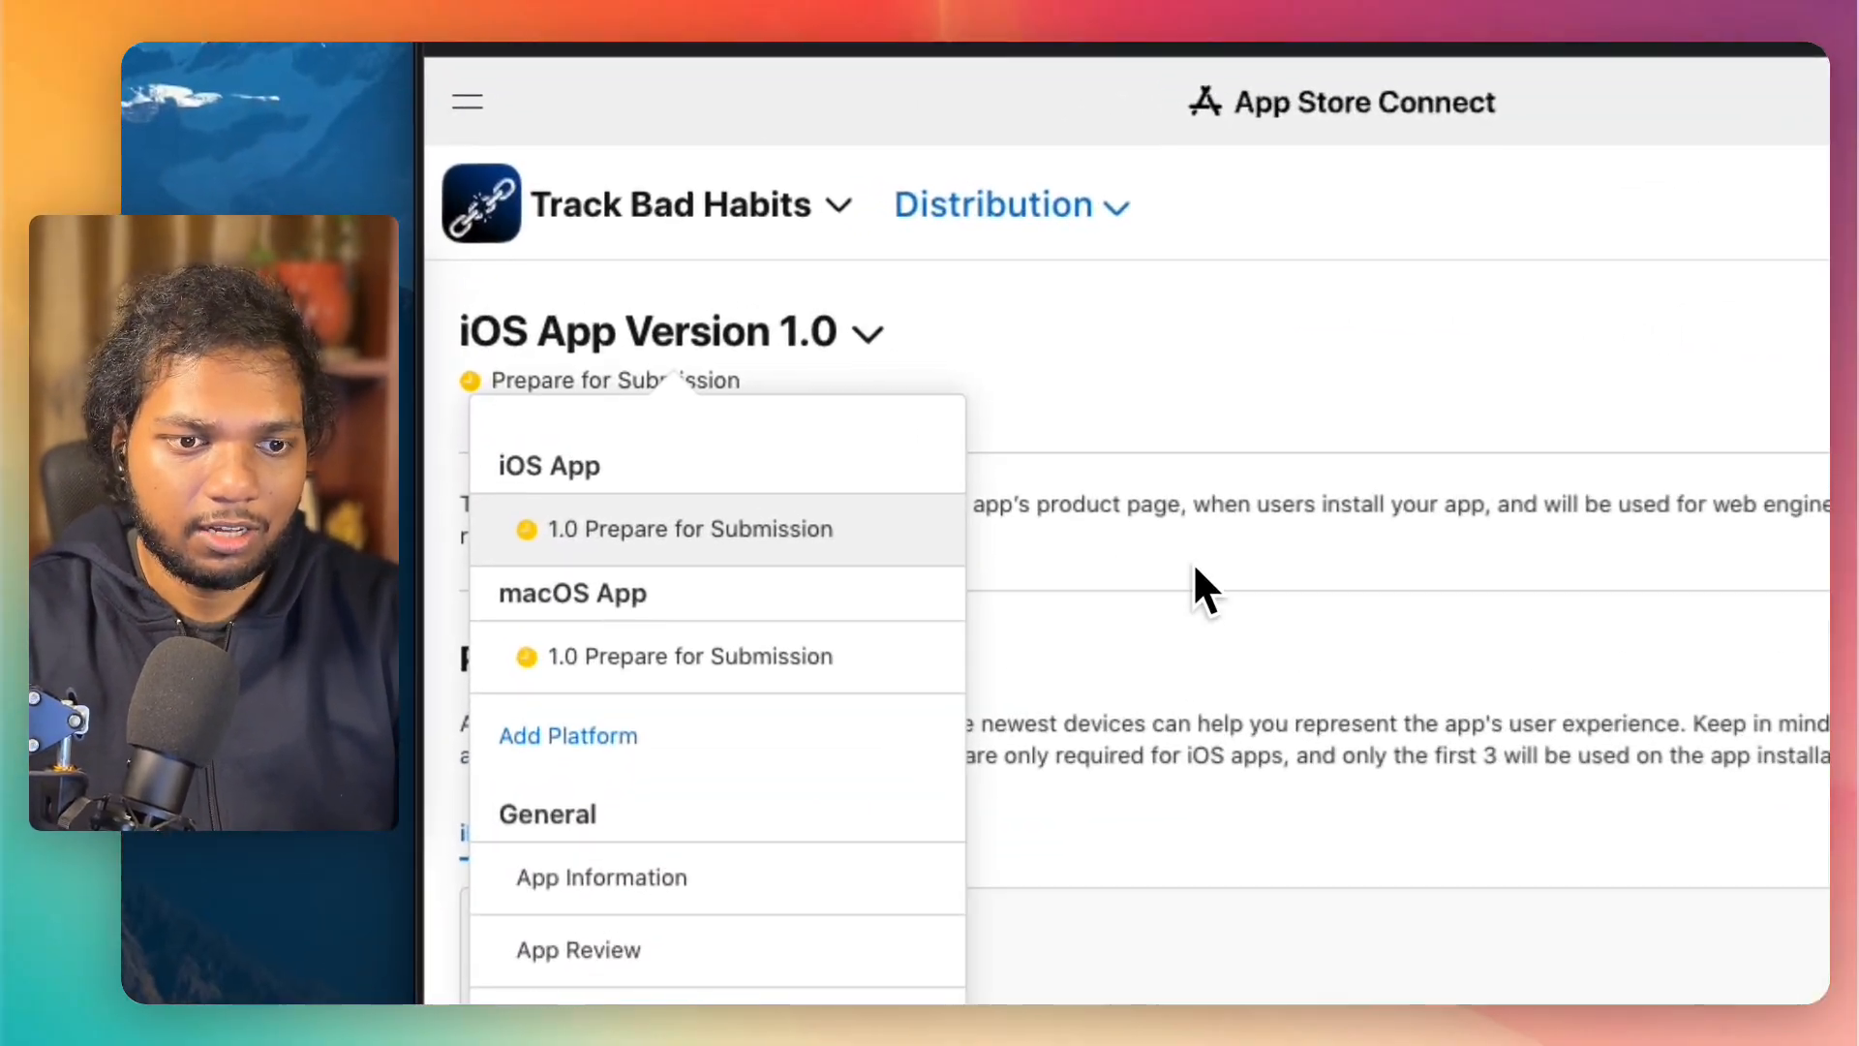
click(1183, 562)
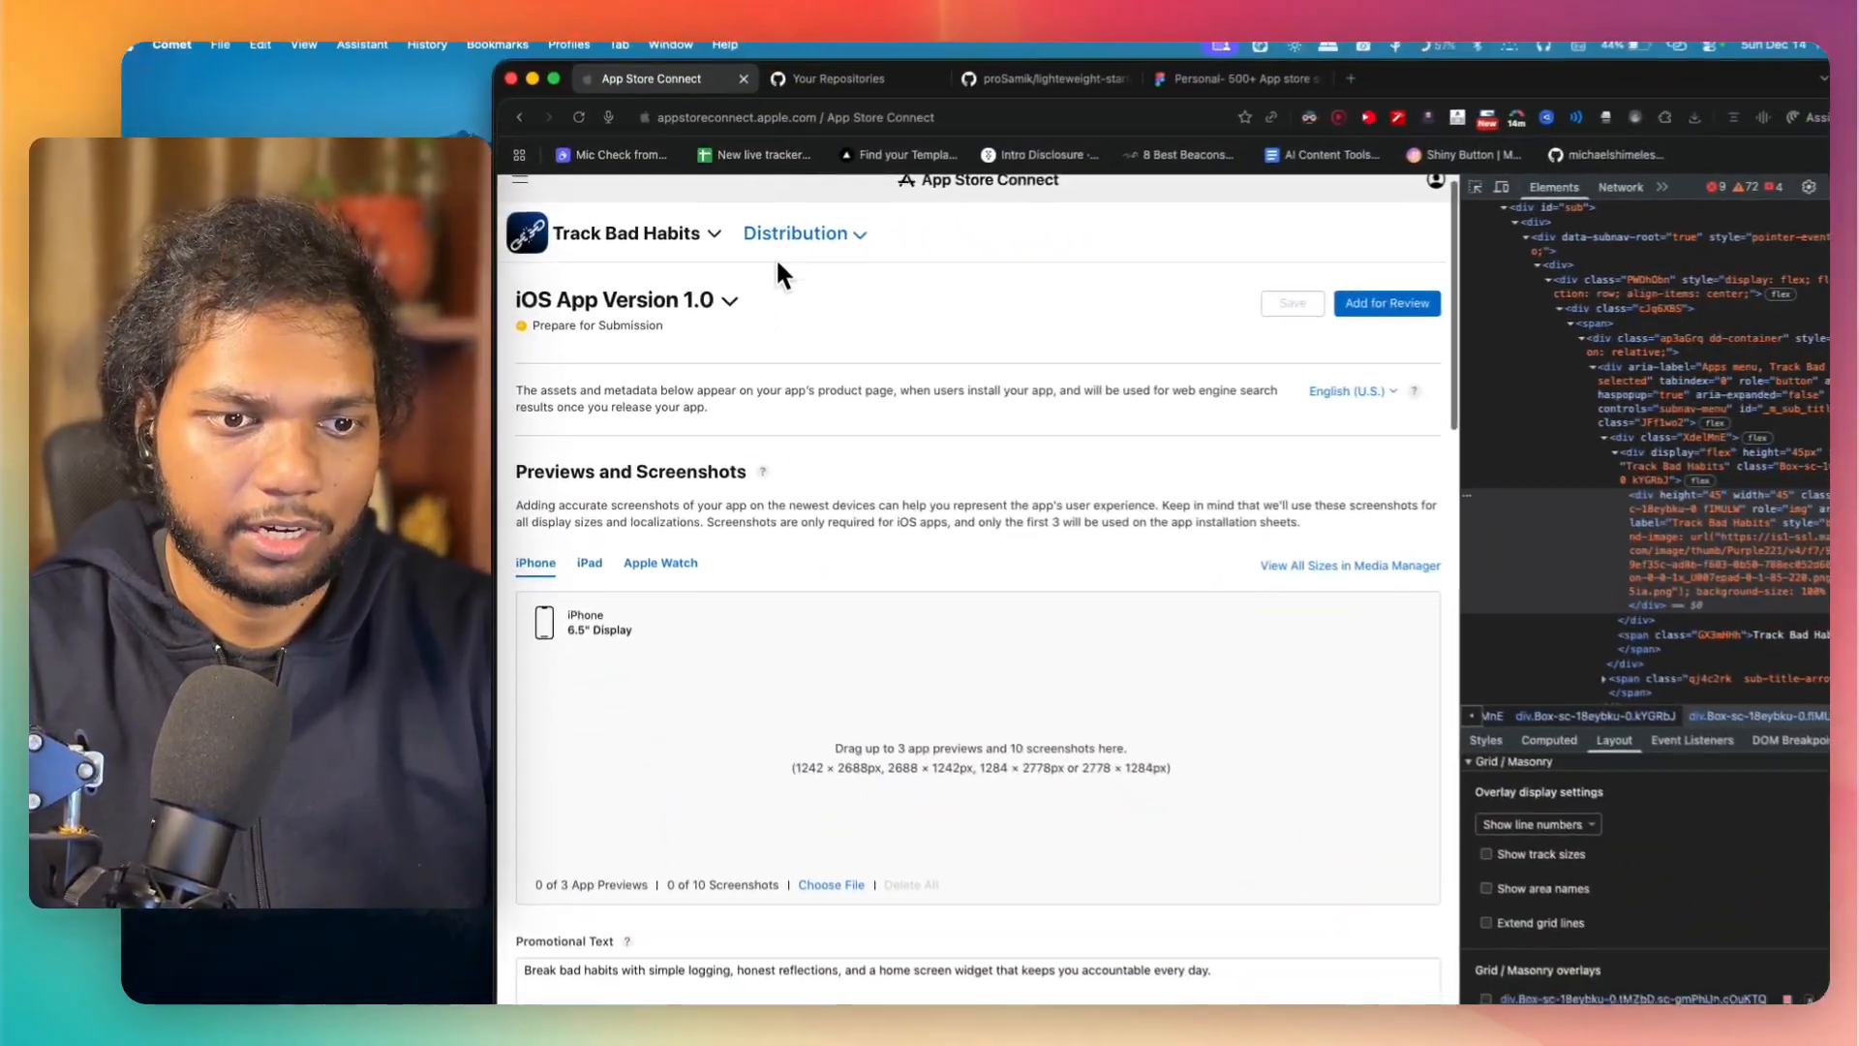
scroll(758, 428, down, 3)
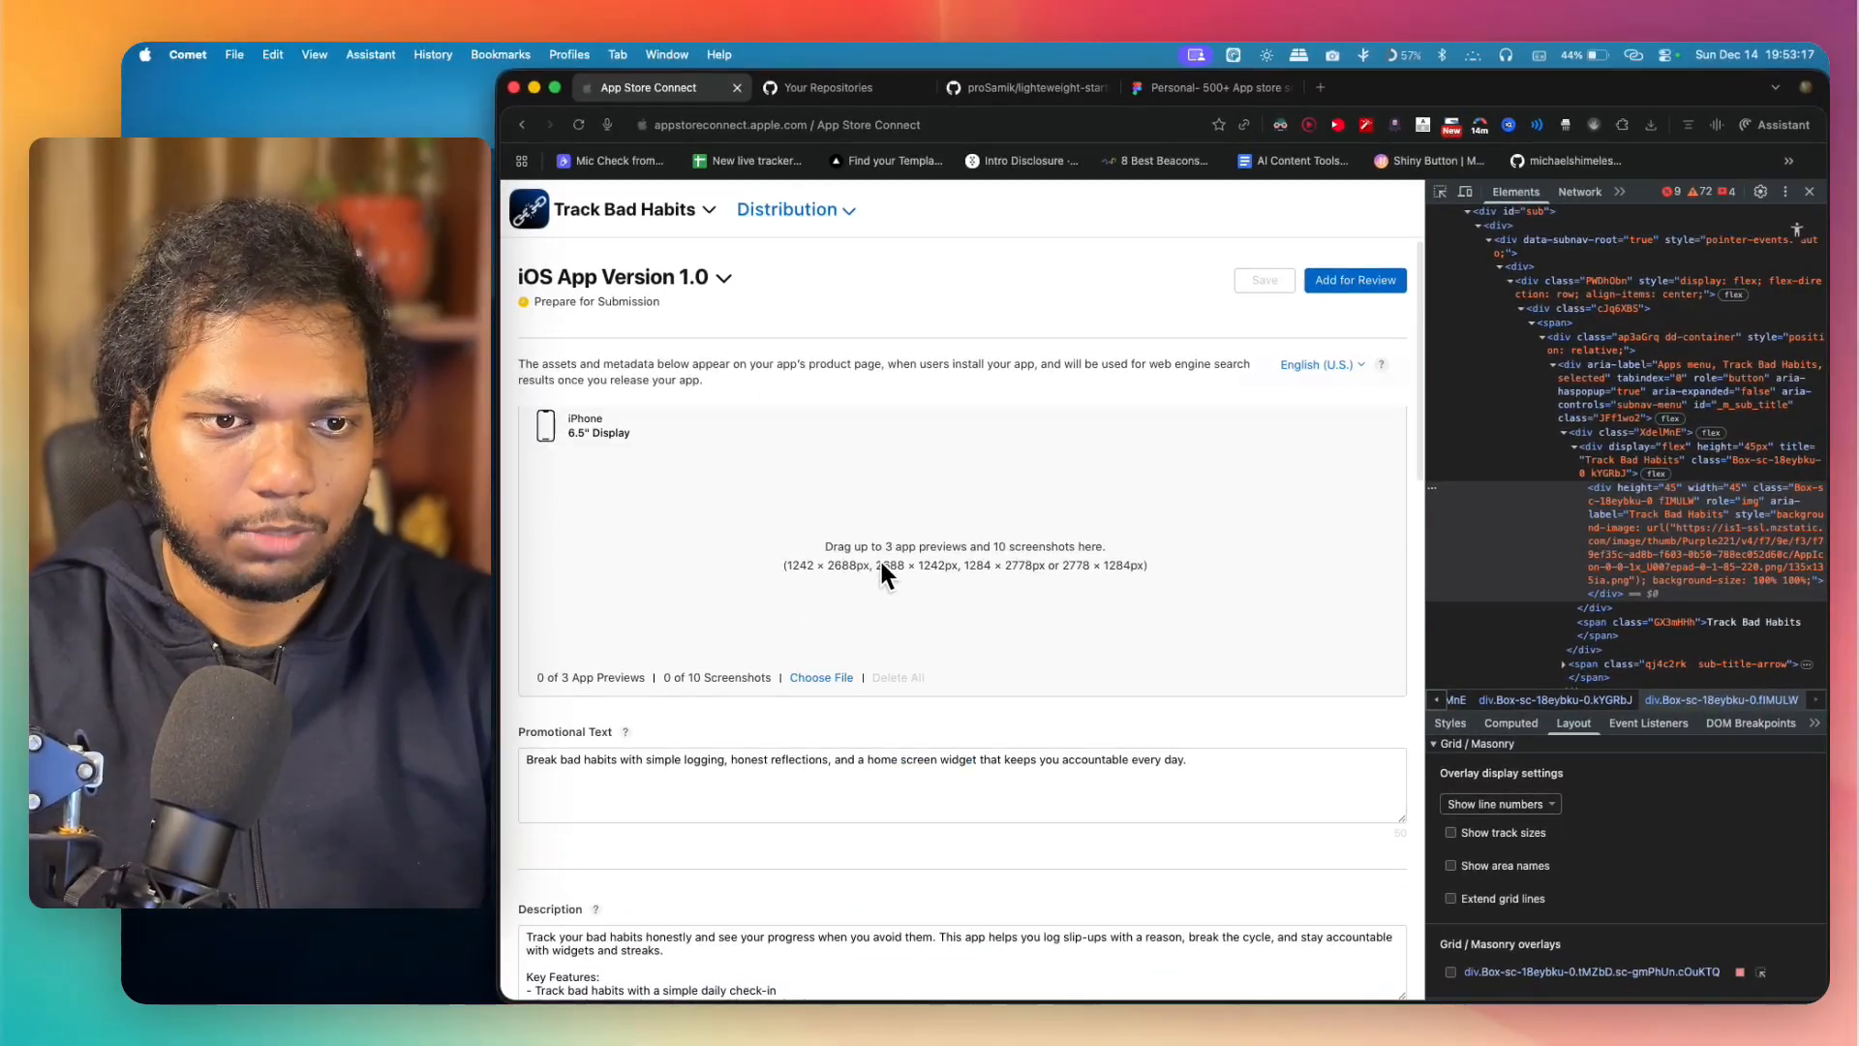
scroll(881, 561, up, 4)
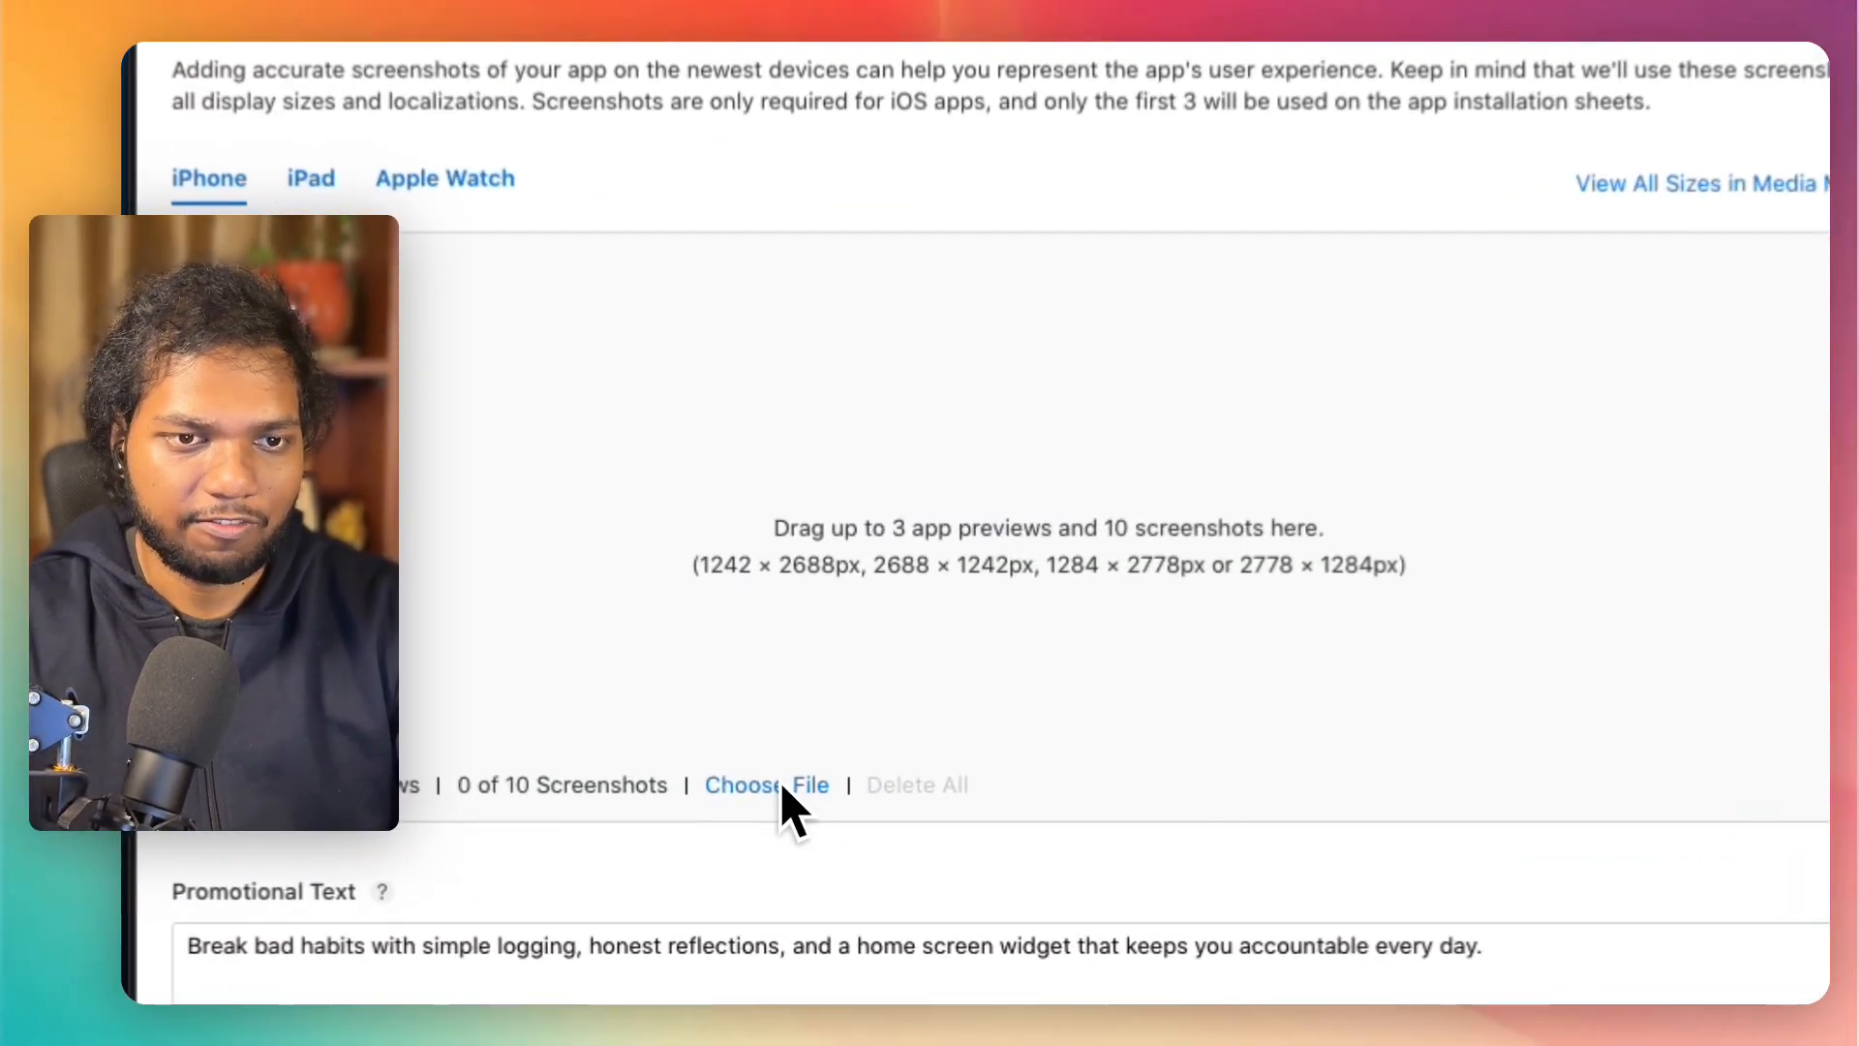
Step: Upload screenshot1.png from Downloads/badhabittrackerapp/ios-screenshot as a screenshot for the iPhone 6.5" display
click(782, 787)
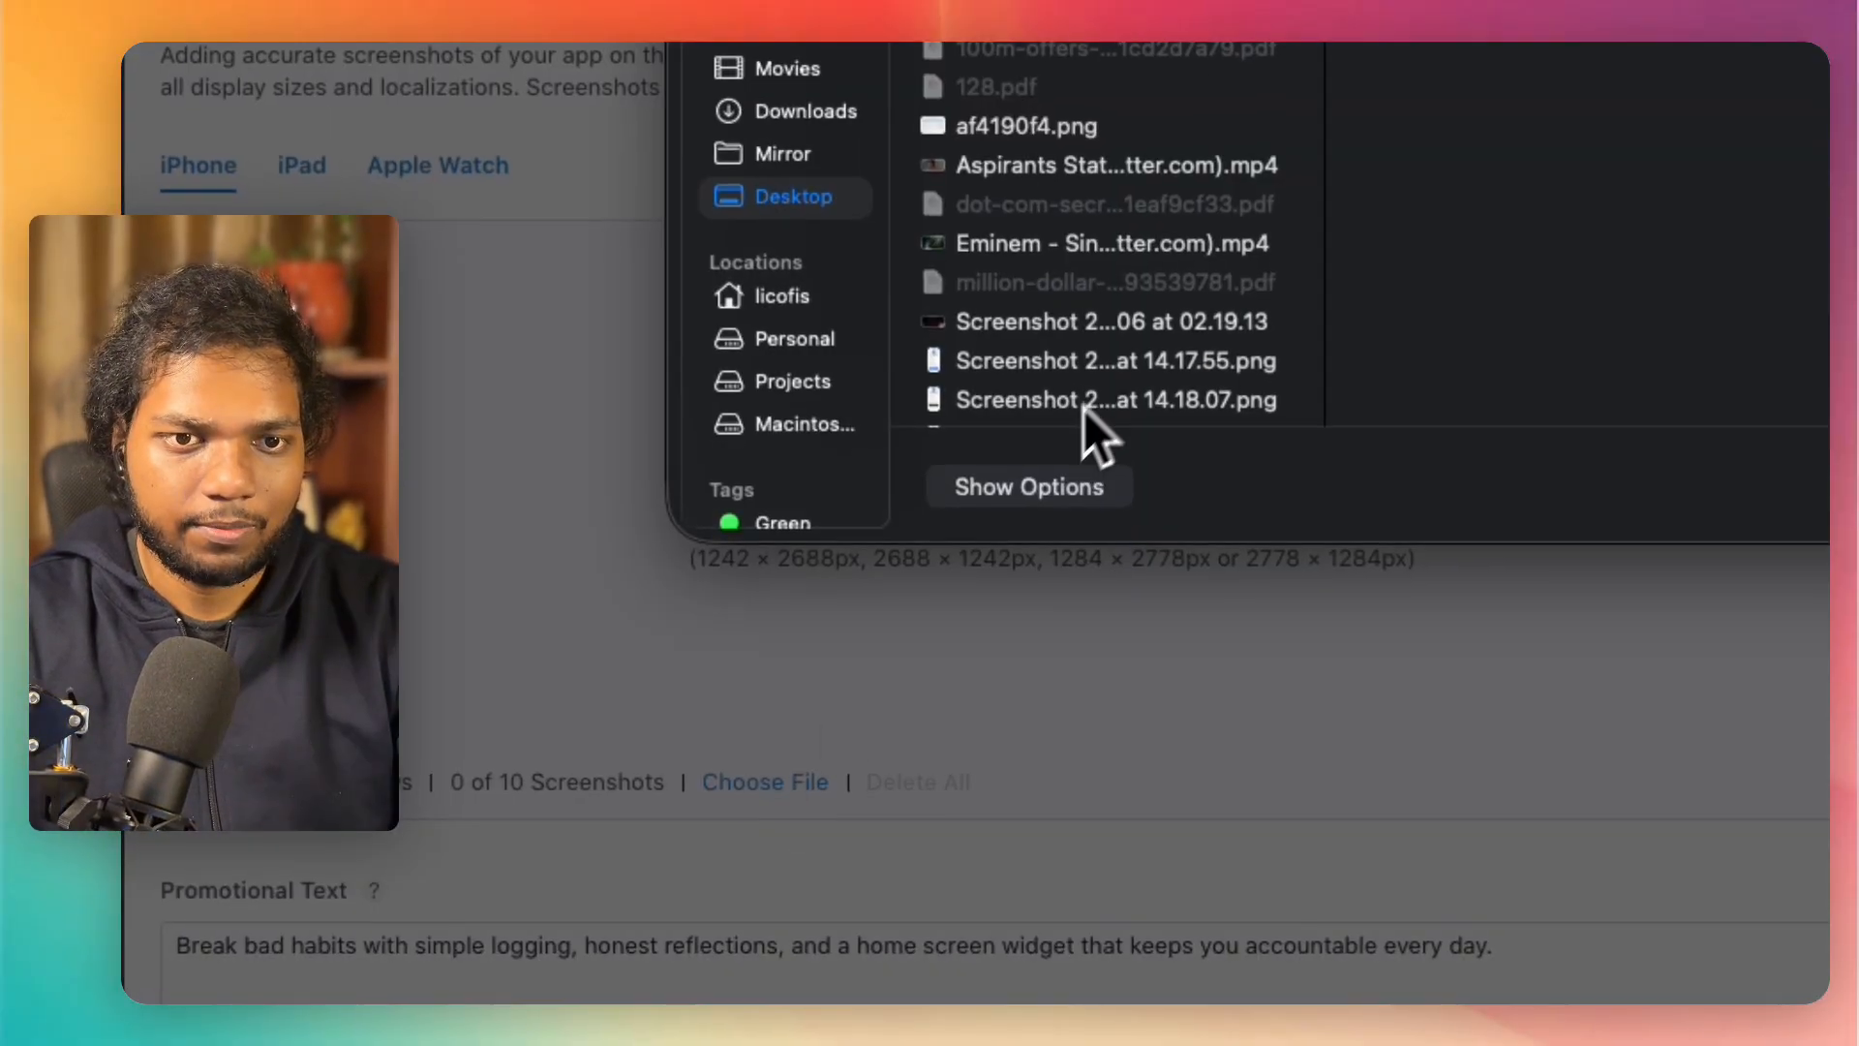
click(491, 550)
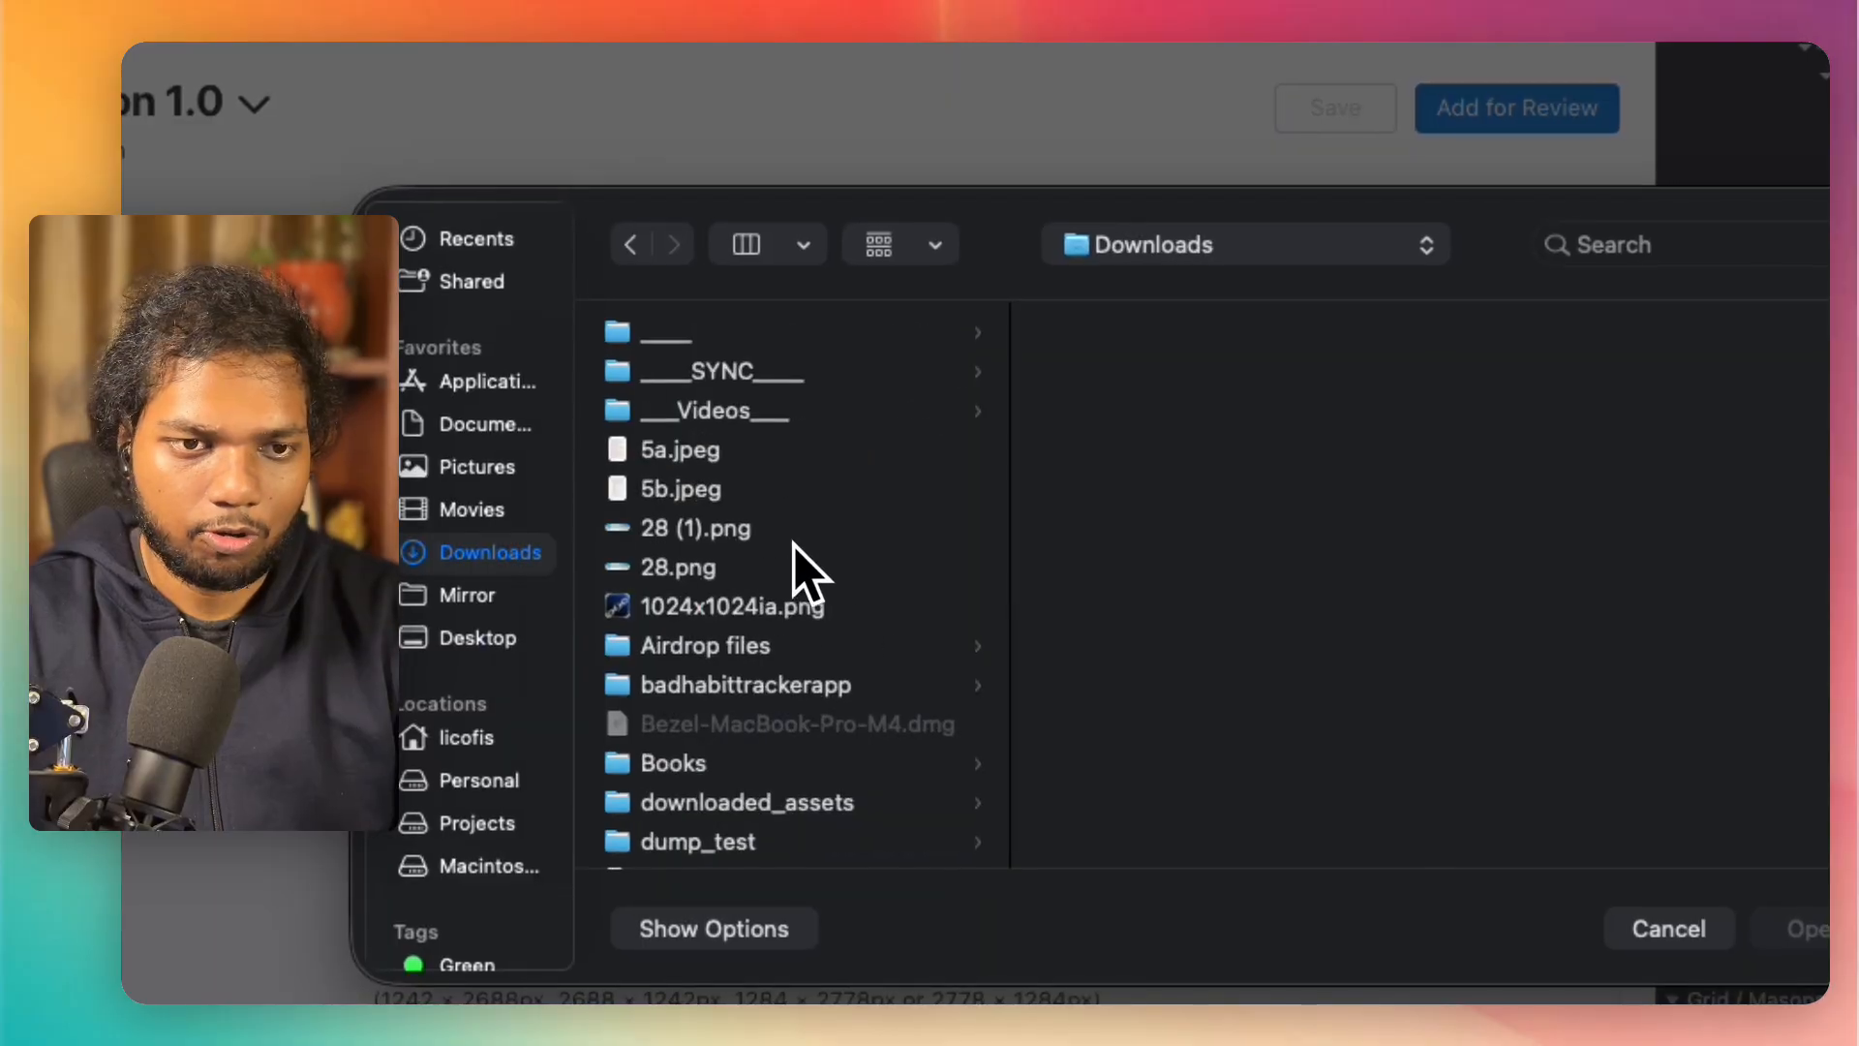
click(825, 688)
click(1113, 329)
click(1406, 317)
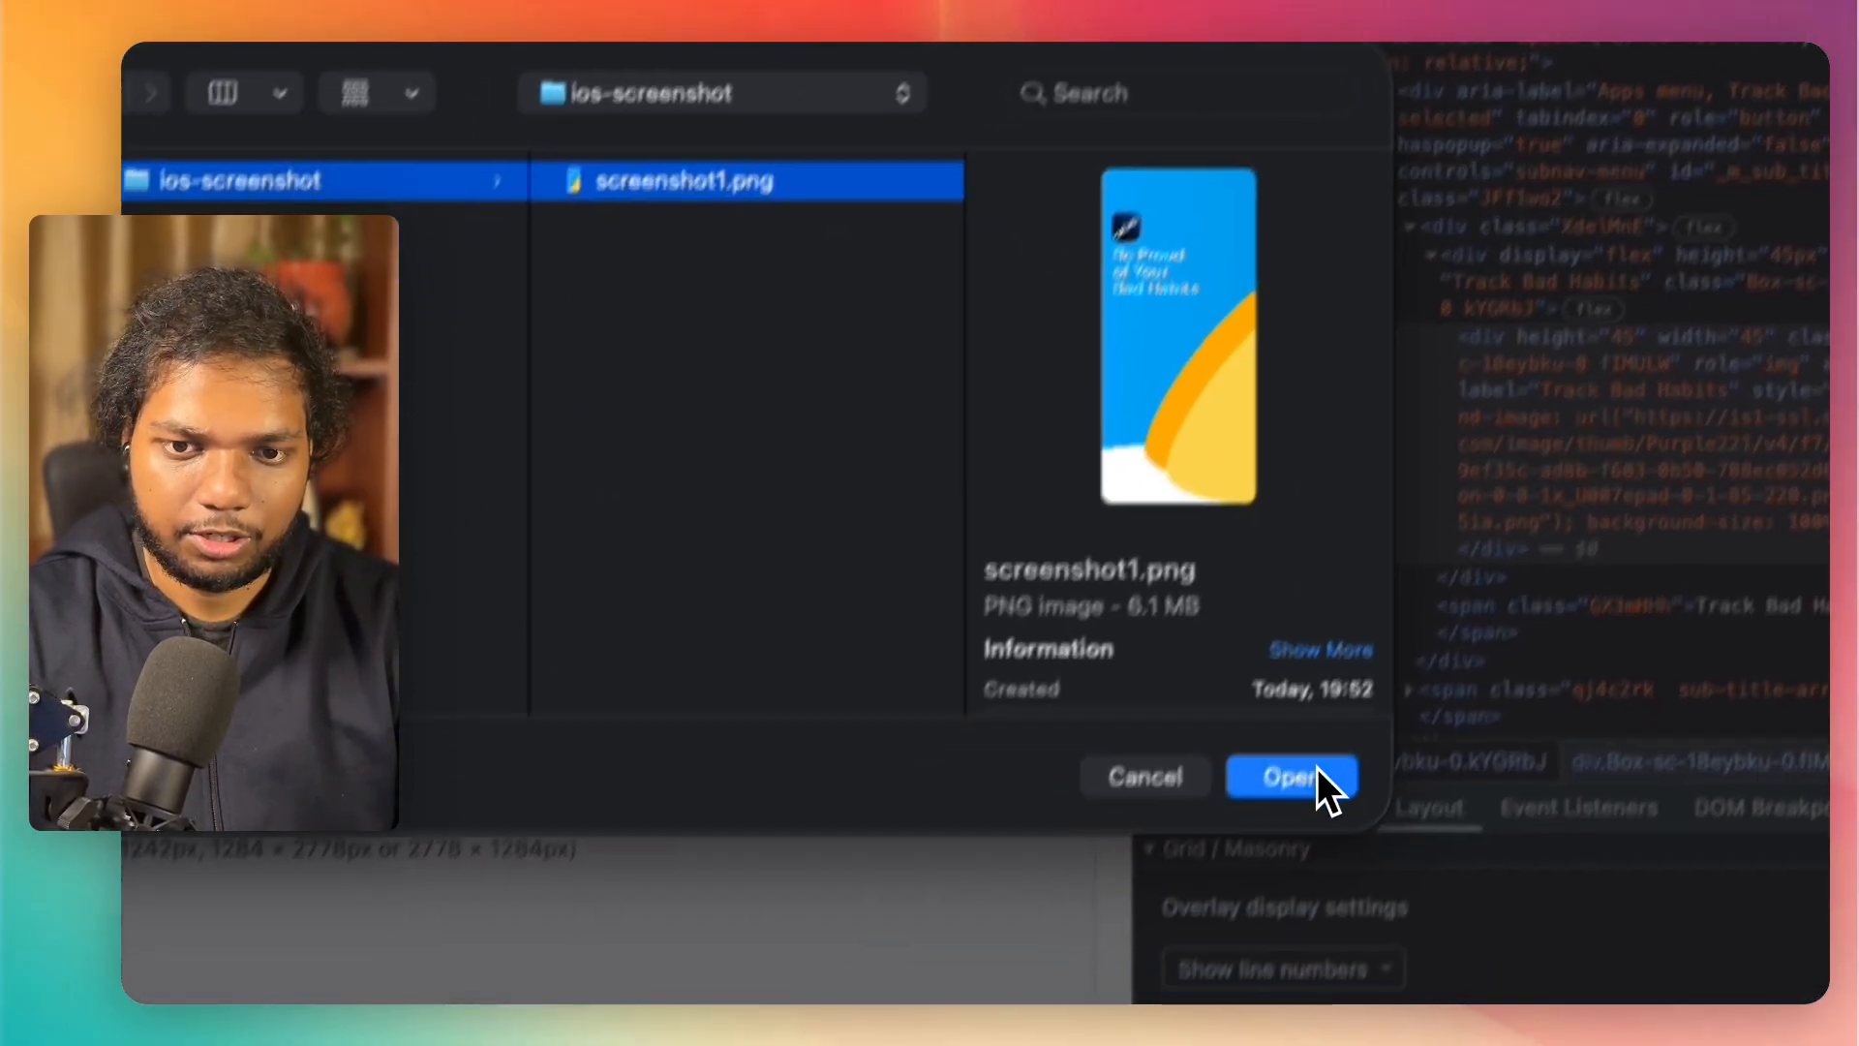
click(1229, 888)
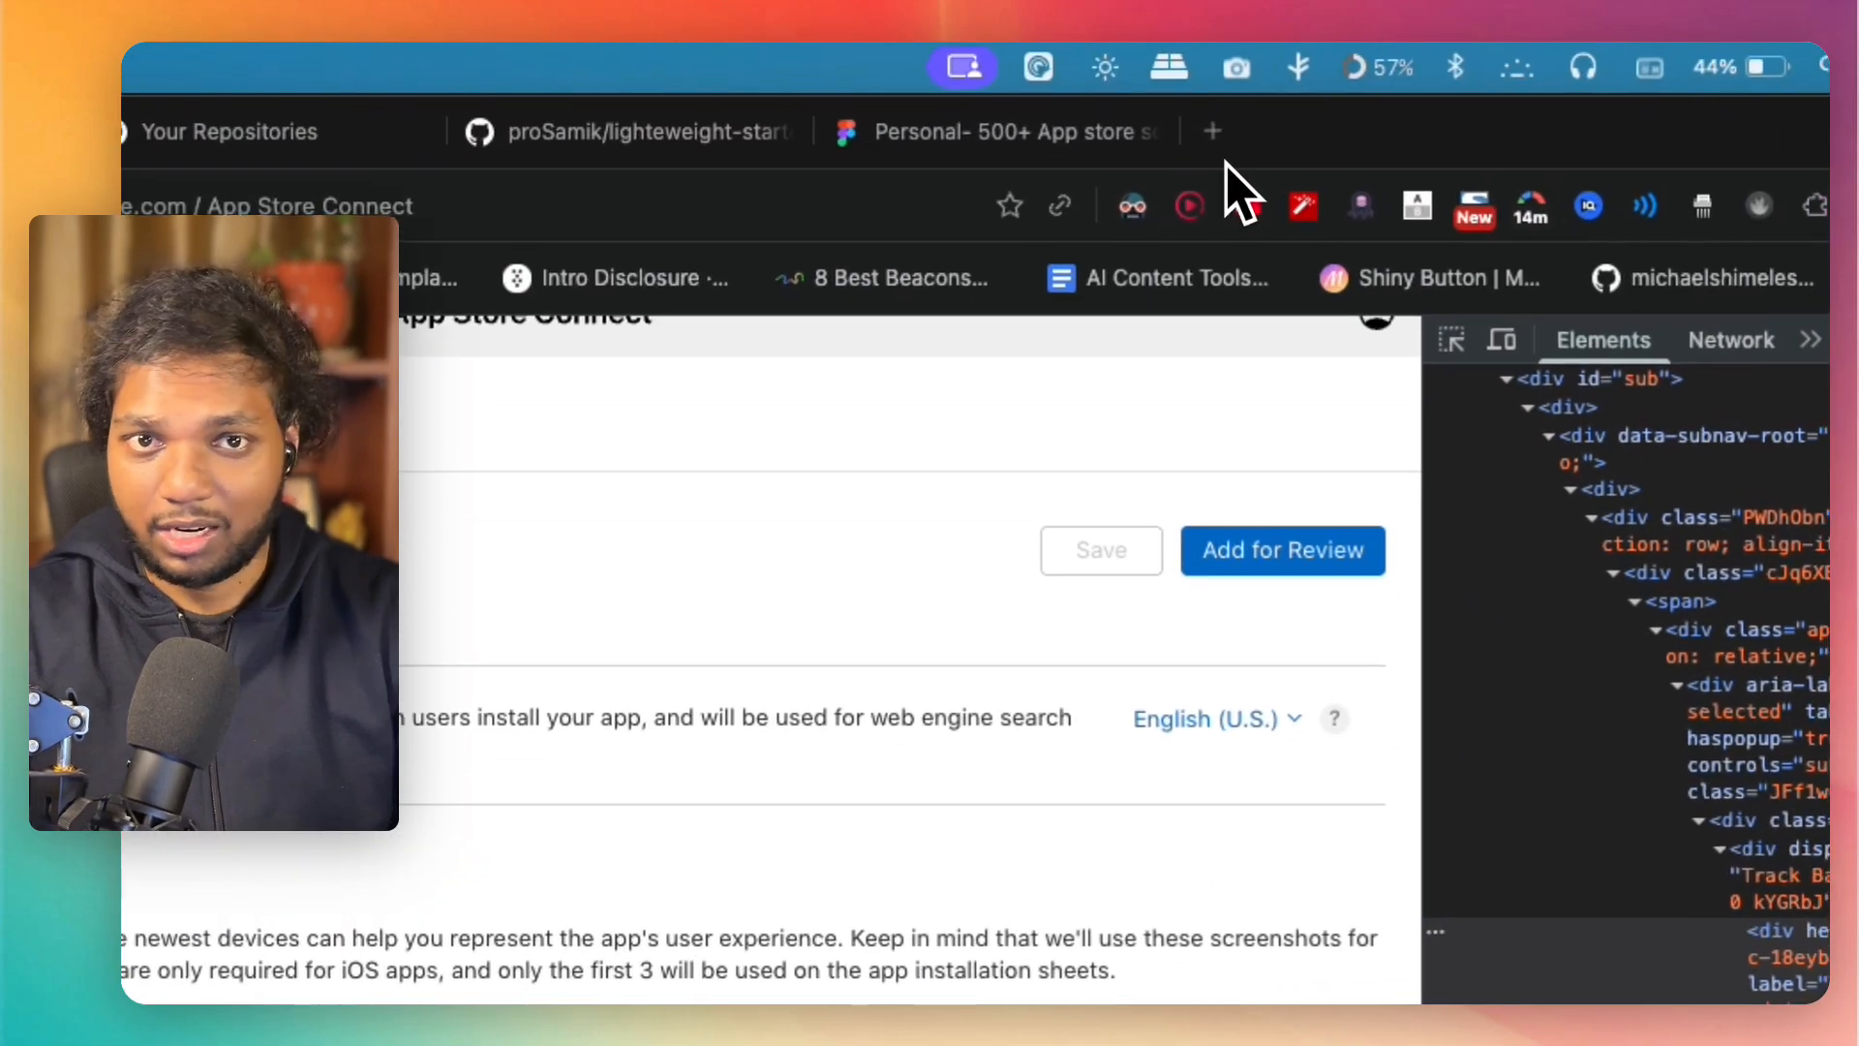
Step: Switch back to Figma and resize Slice 1 to 1284 wide by 2778 high
click(1209, 131)
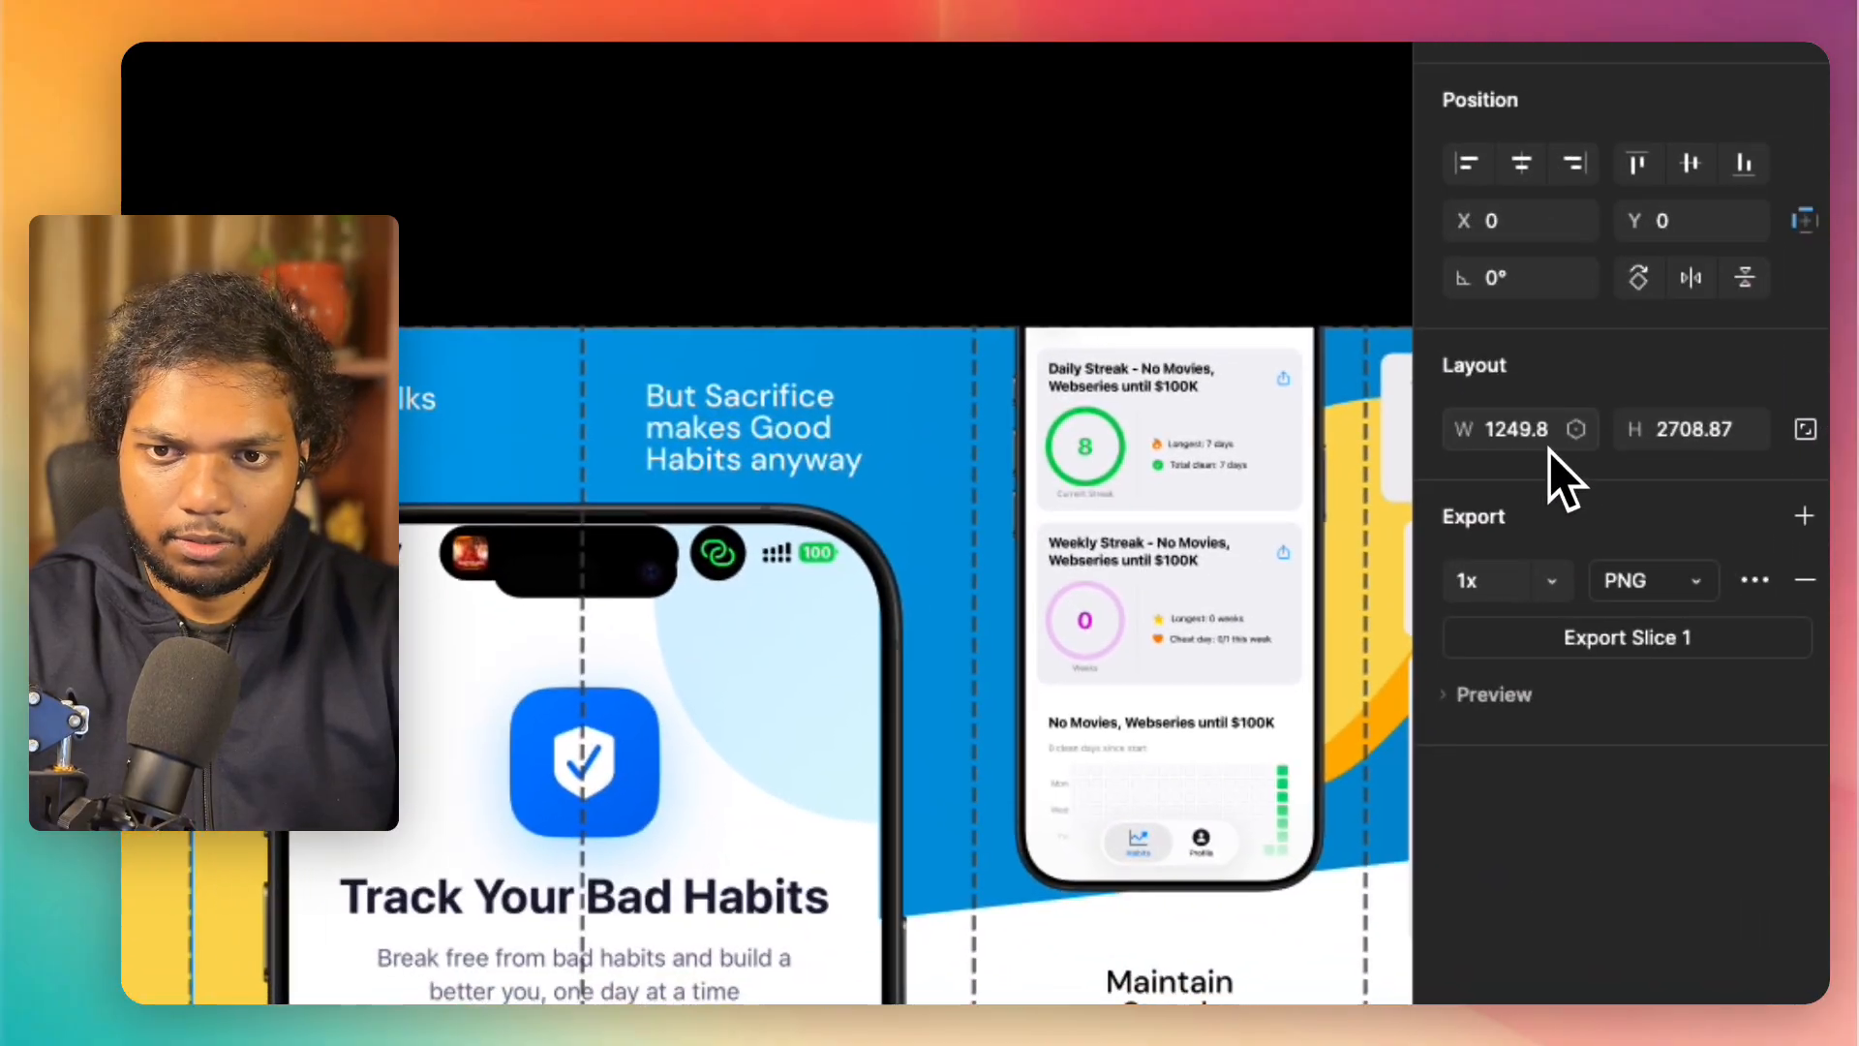
click(1528, 433)
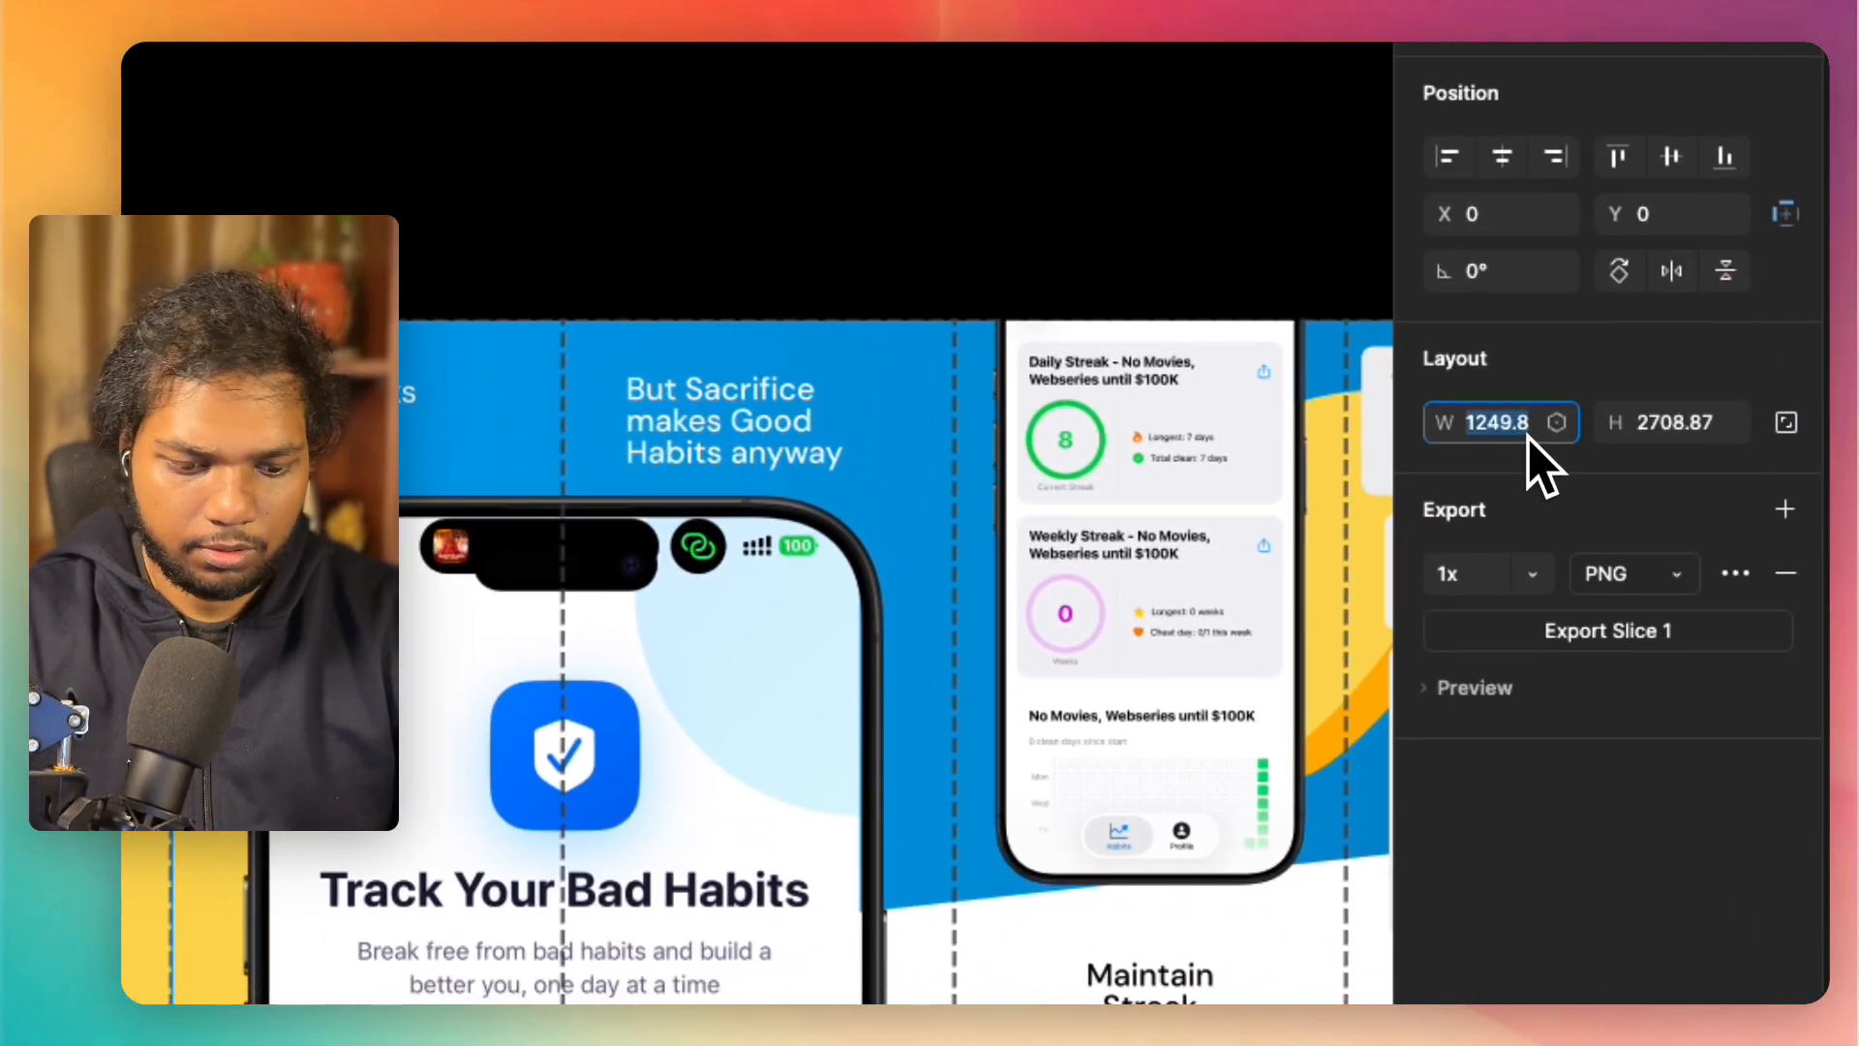
key(shift+super+c)
key(Escape)
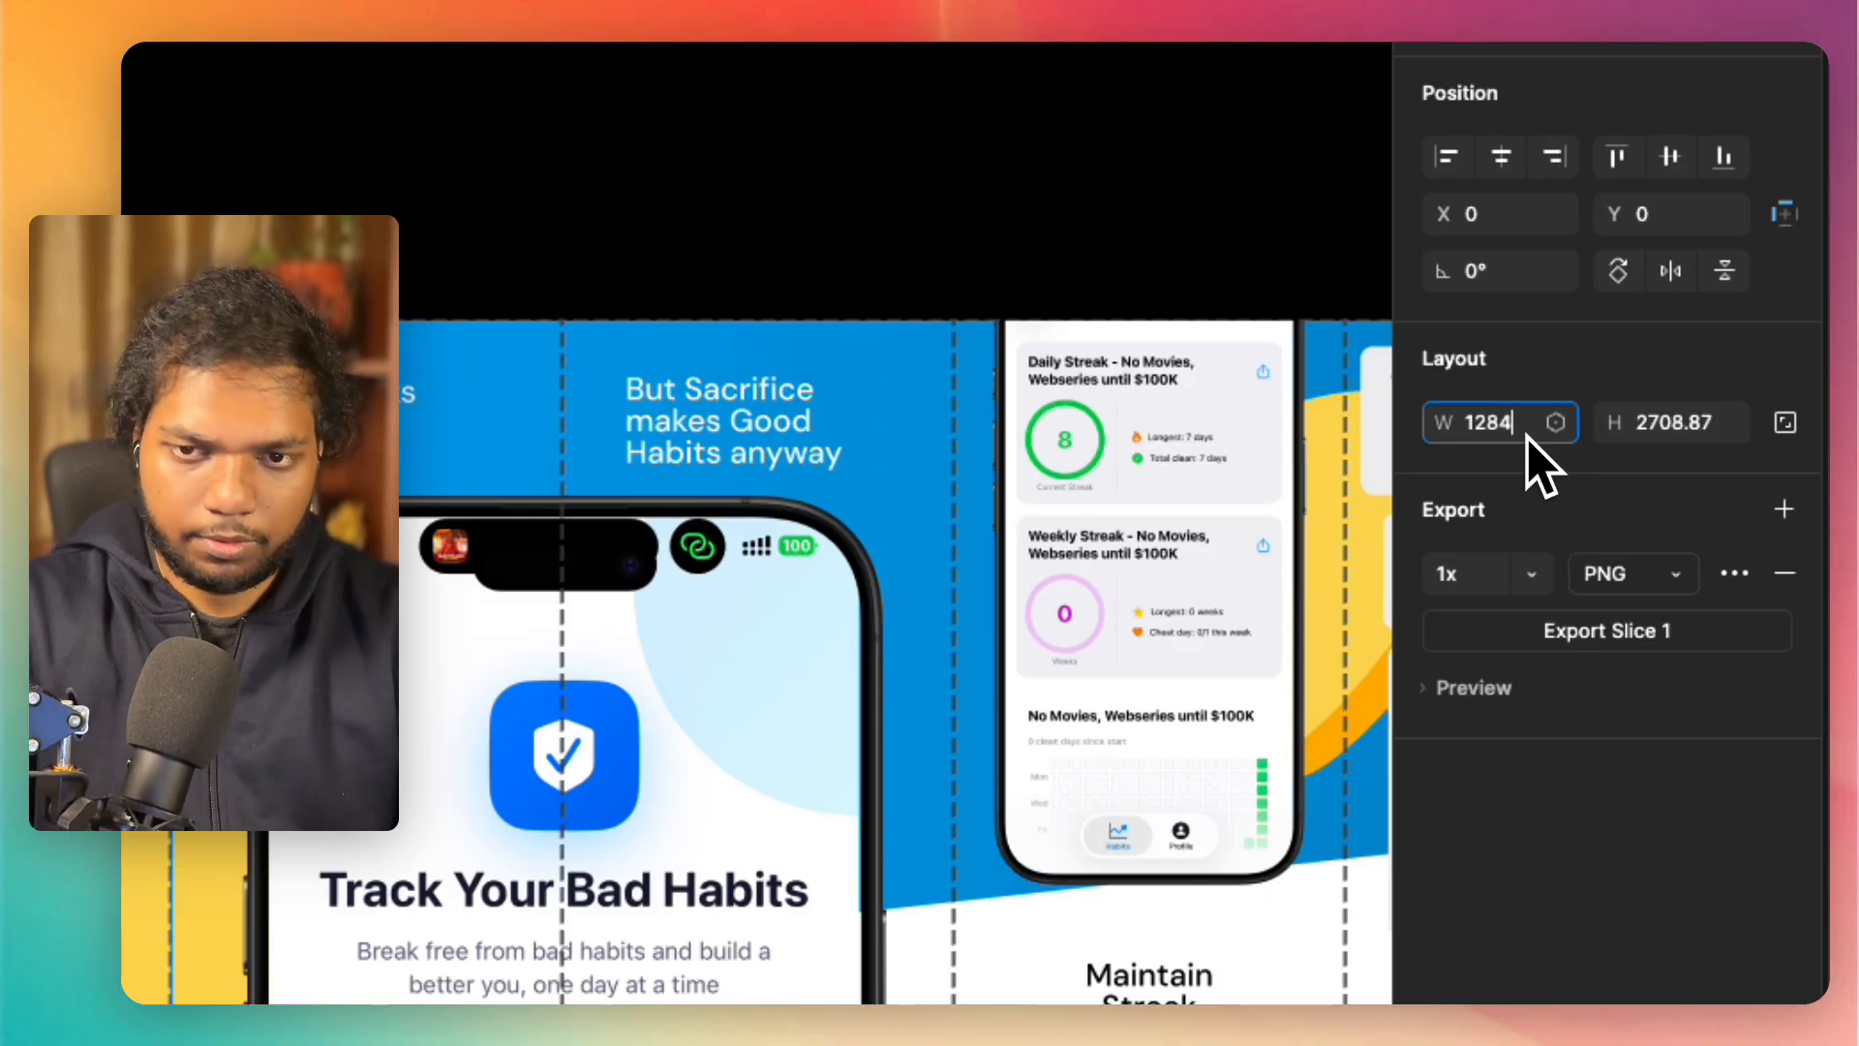
click(1680, 426)
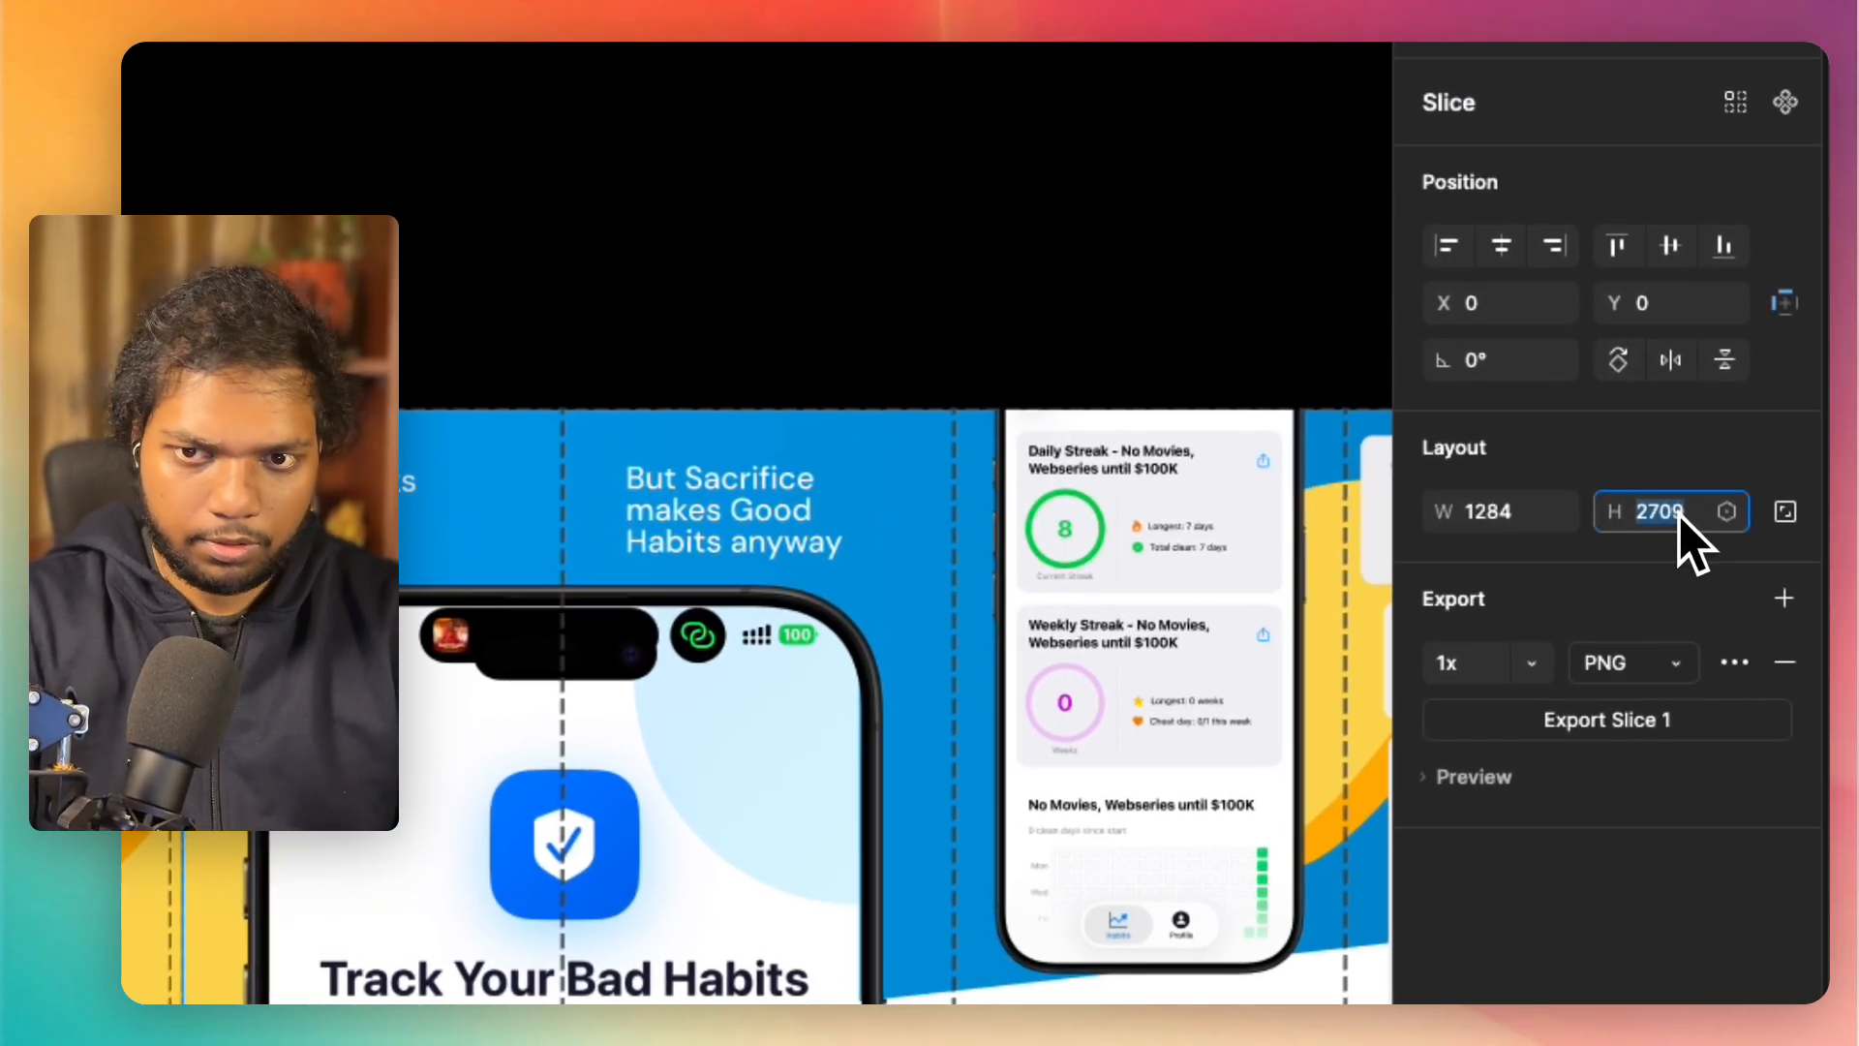
key(shift+super+c)
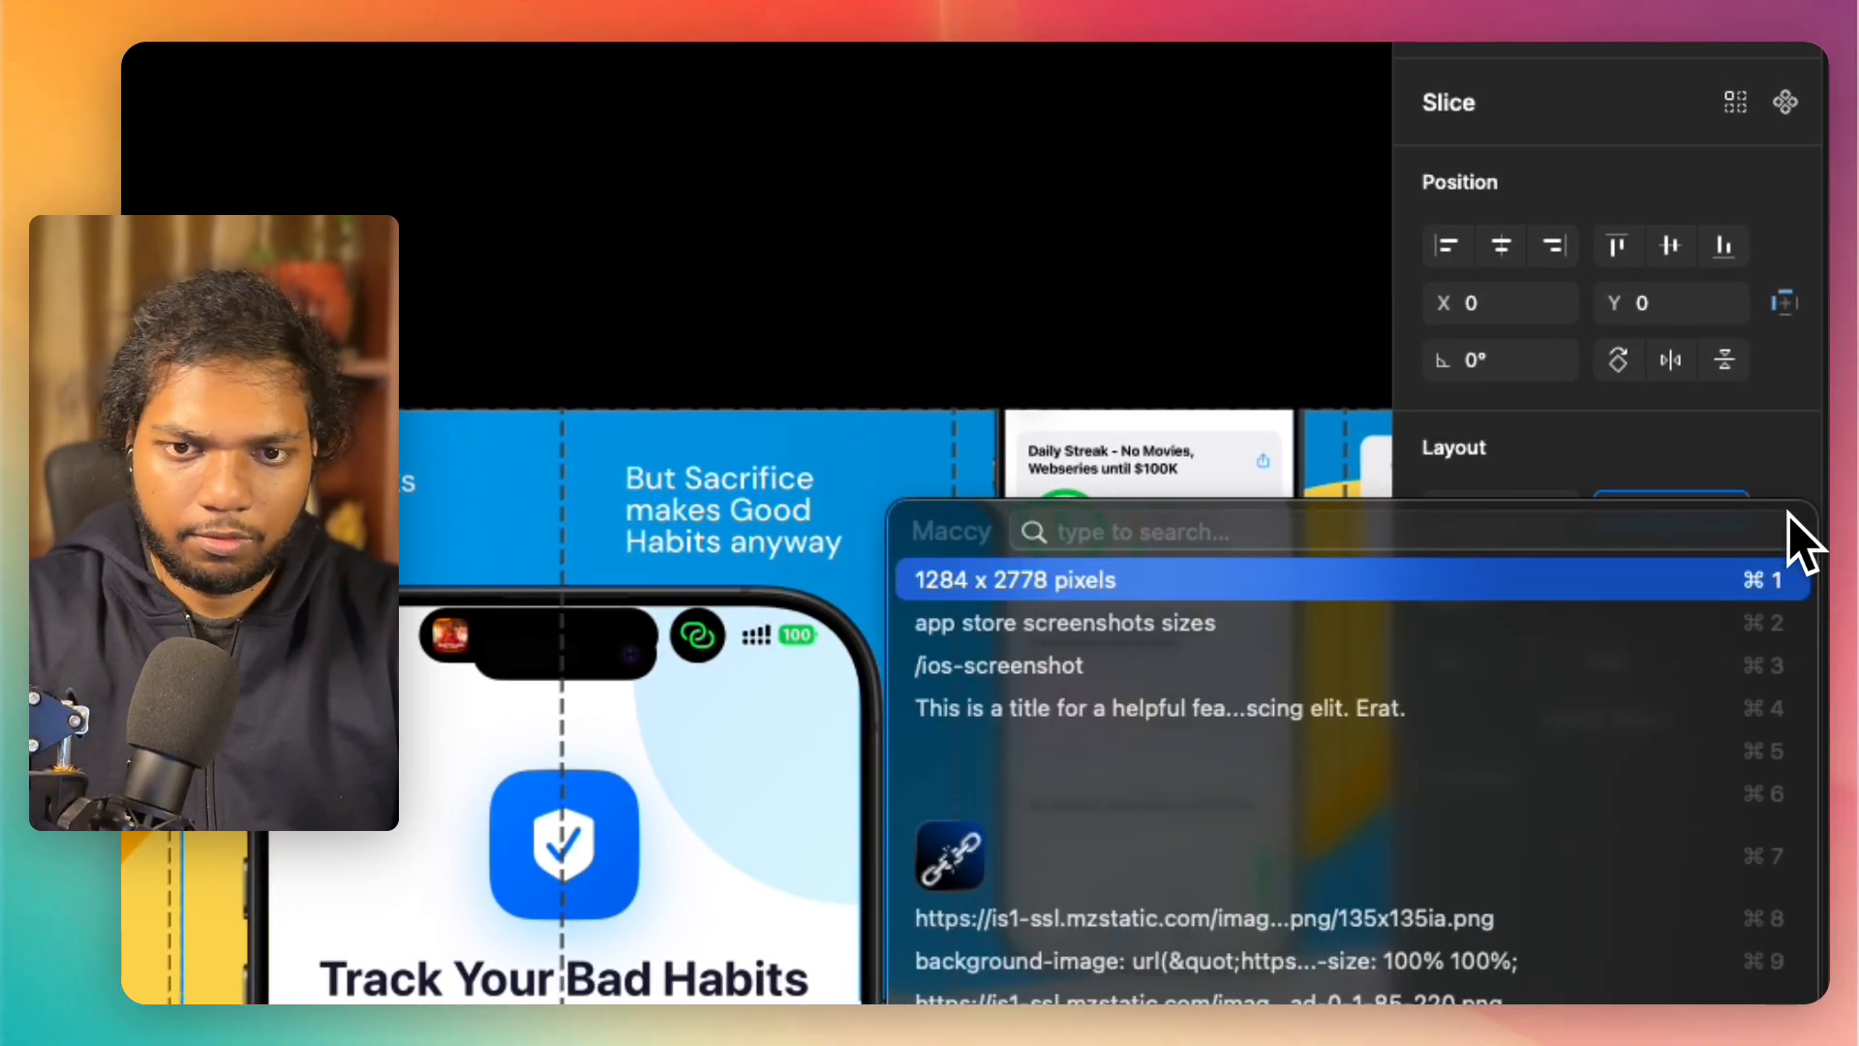
key(Escape)
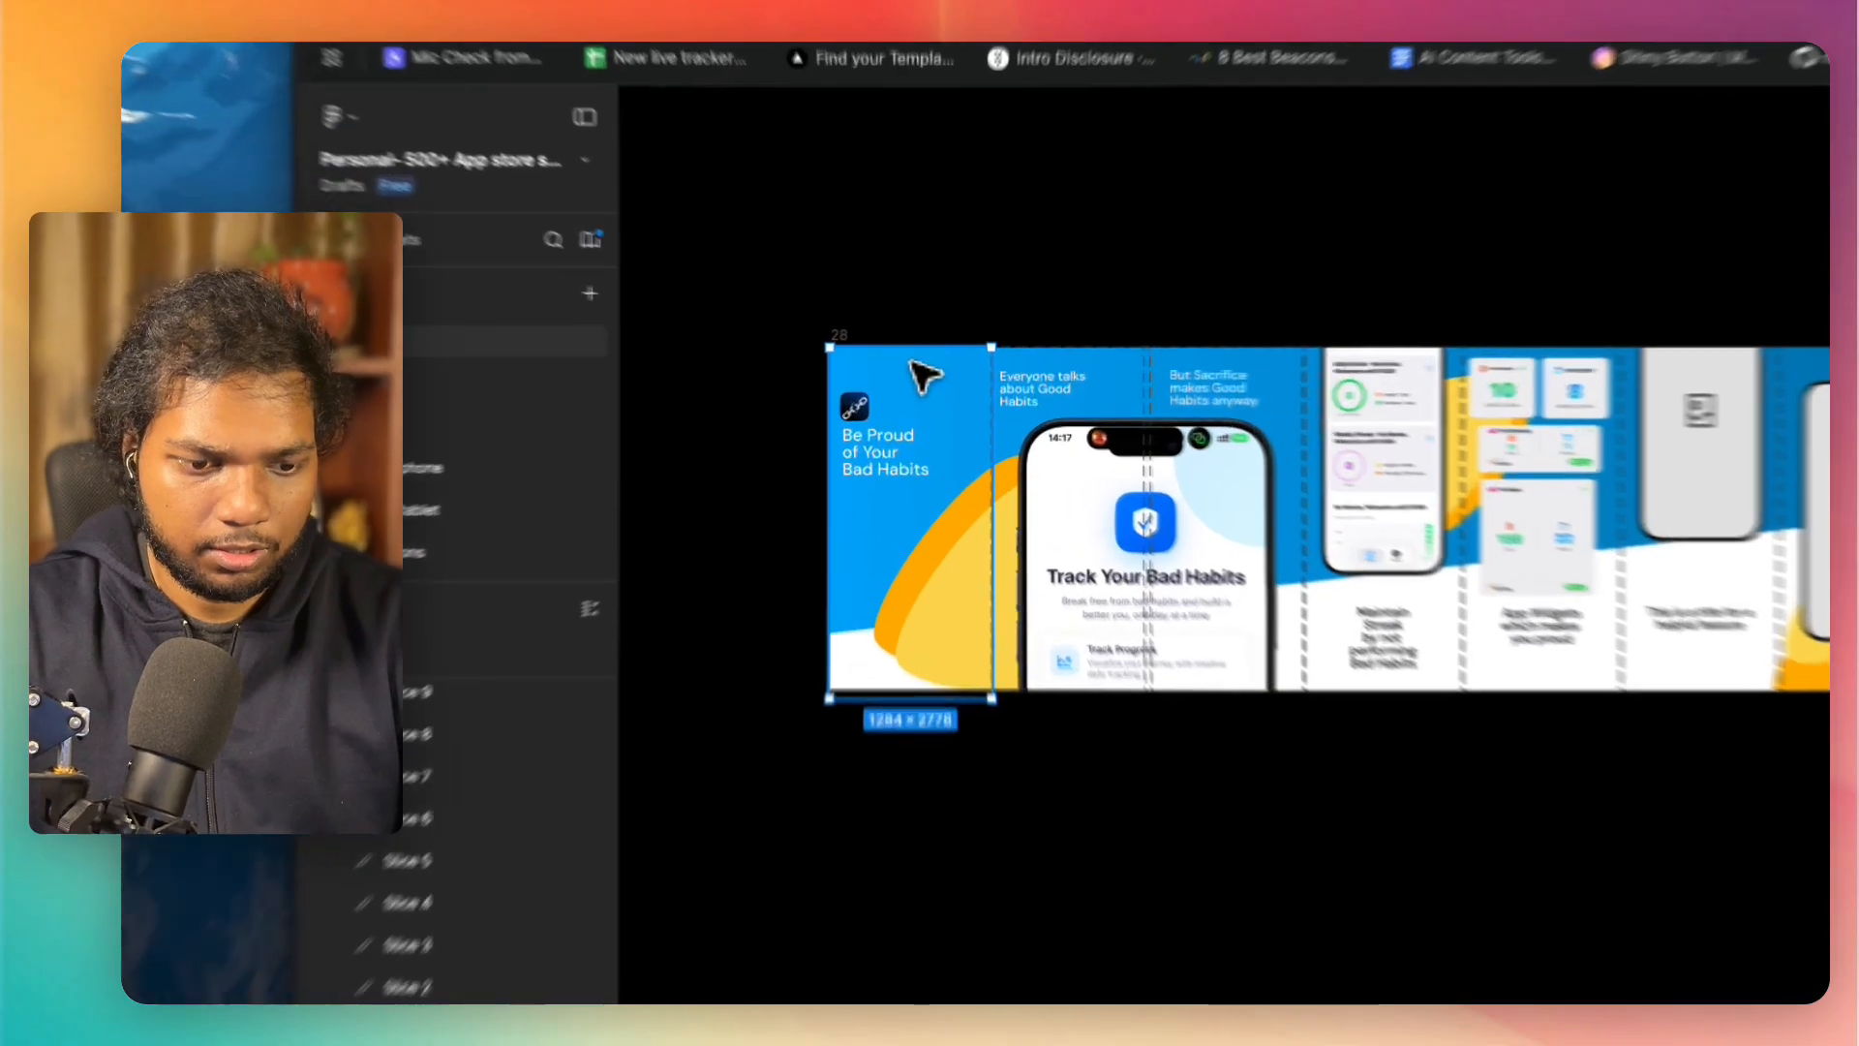
click(913, 361)
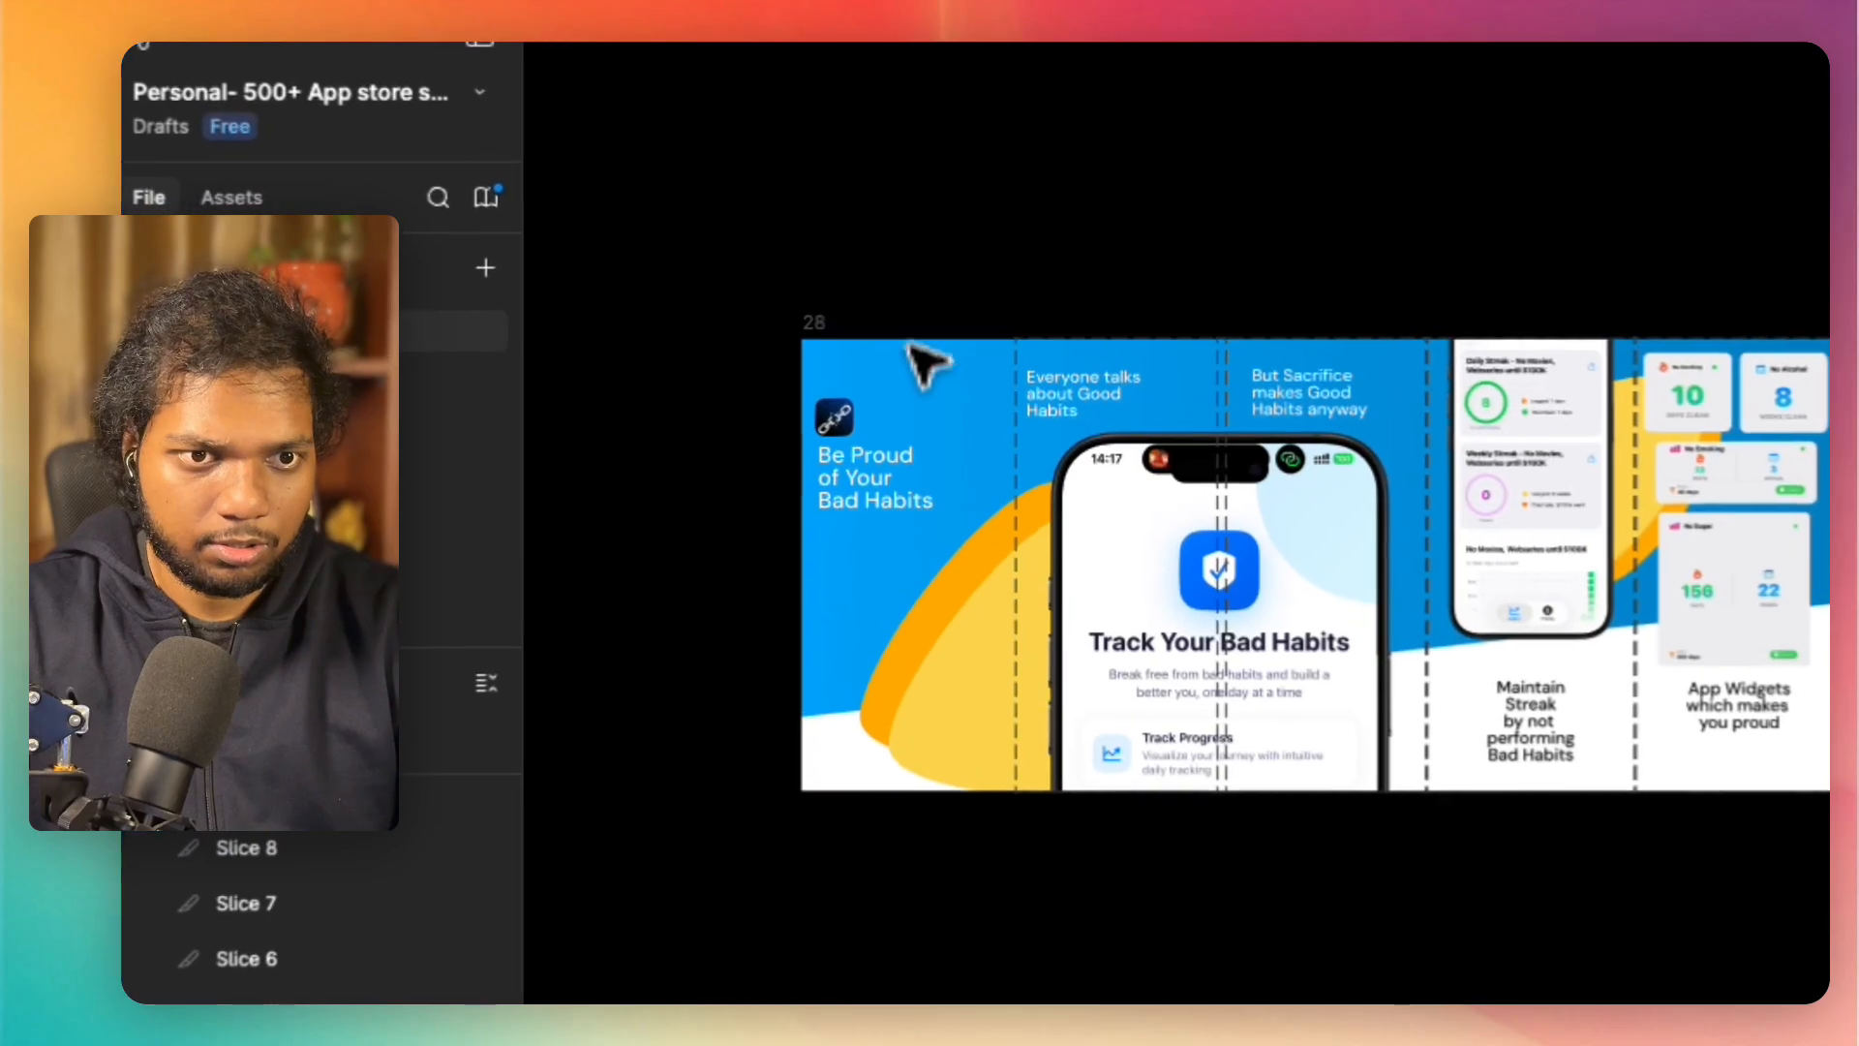
Step: Extend frame 28 downward so it reaches past the lower edge of the 1284 × 2778 Slice 1
click(821, 330)
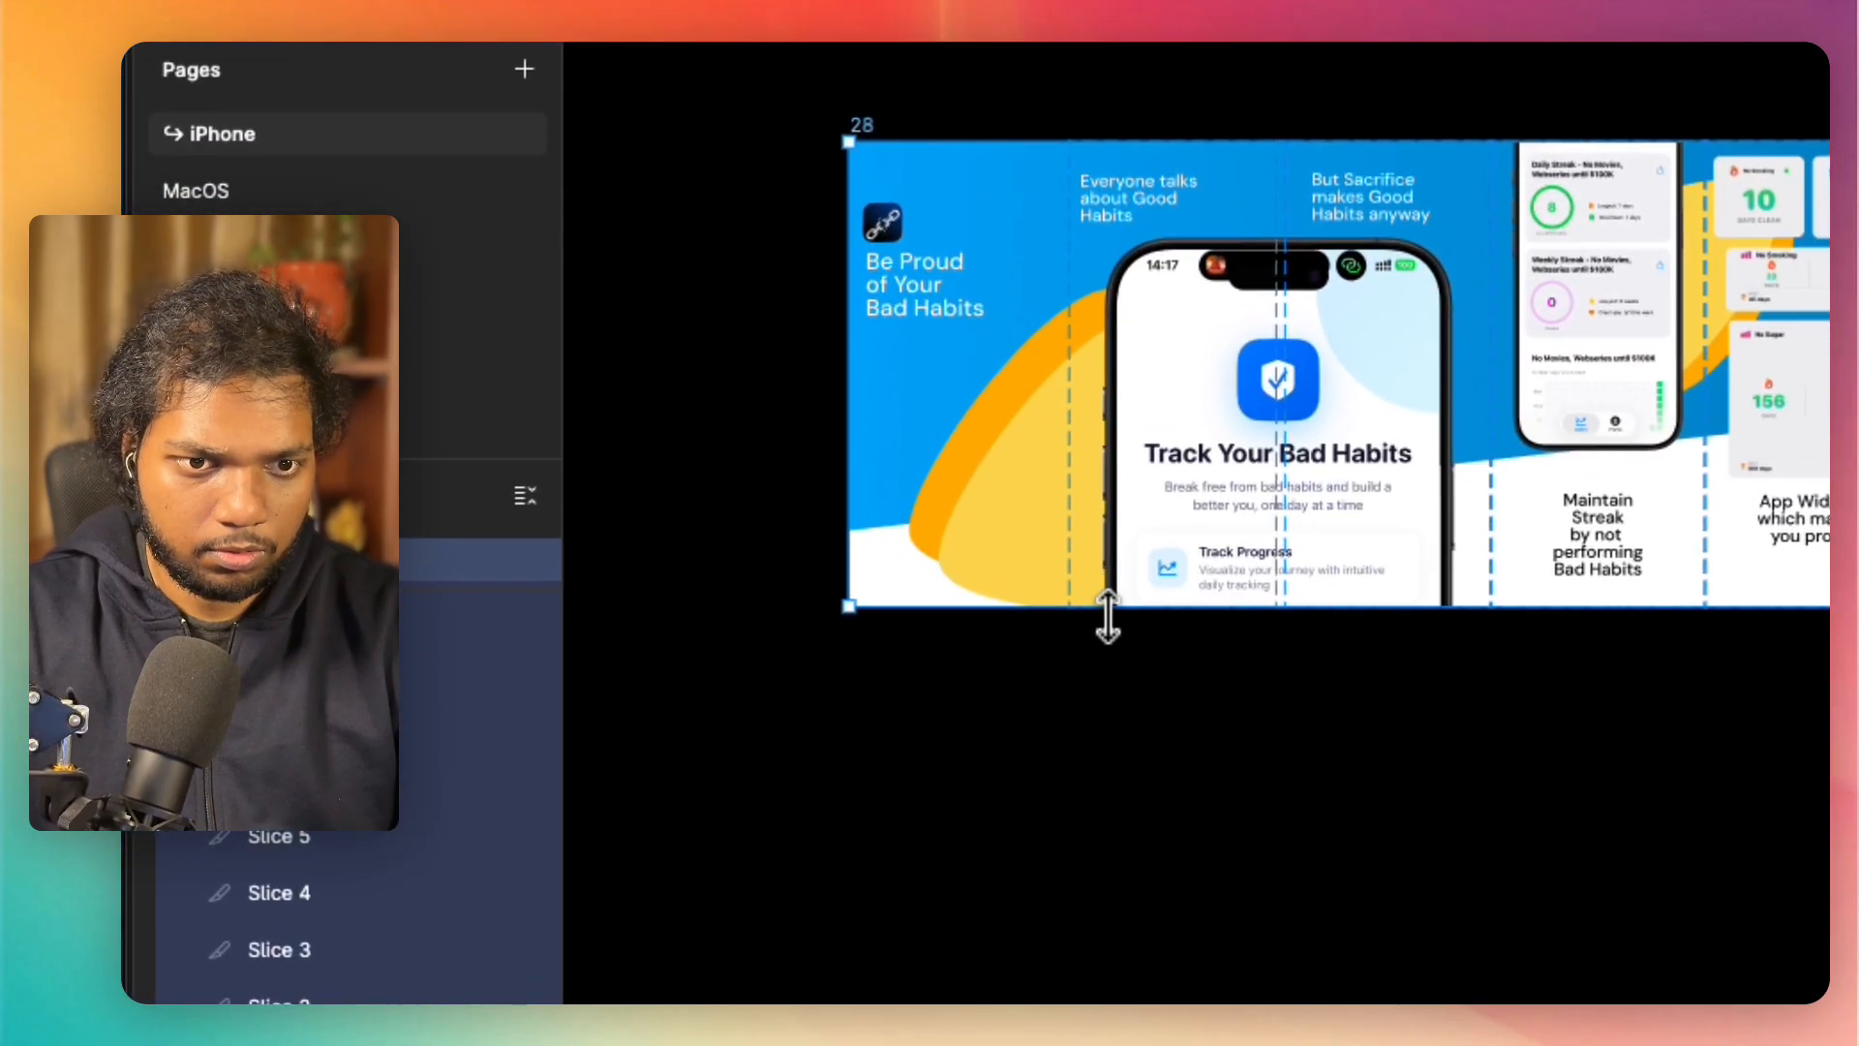
drag(1108, 618, 1109, 636)
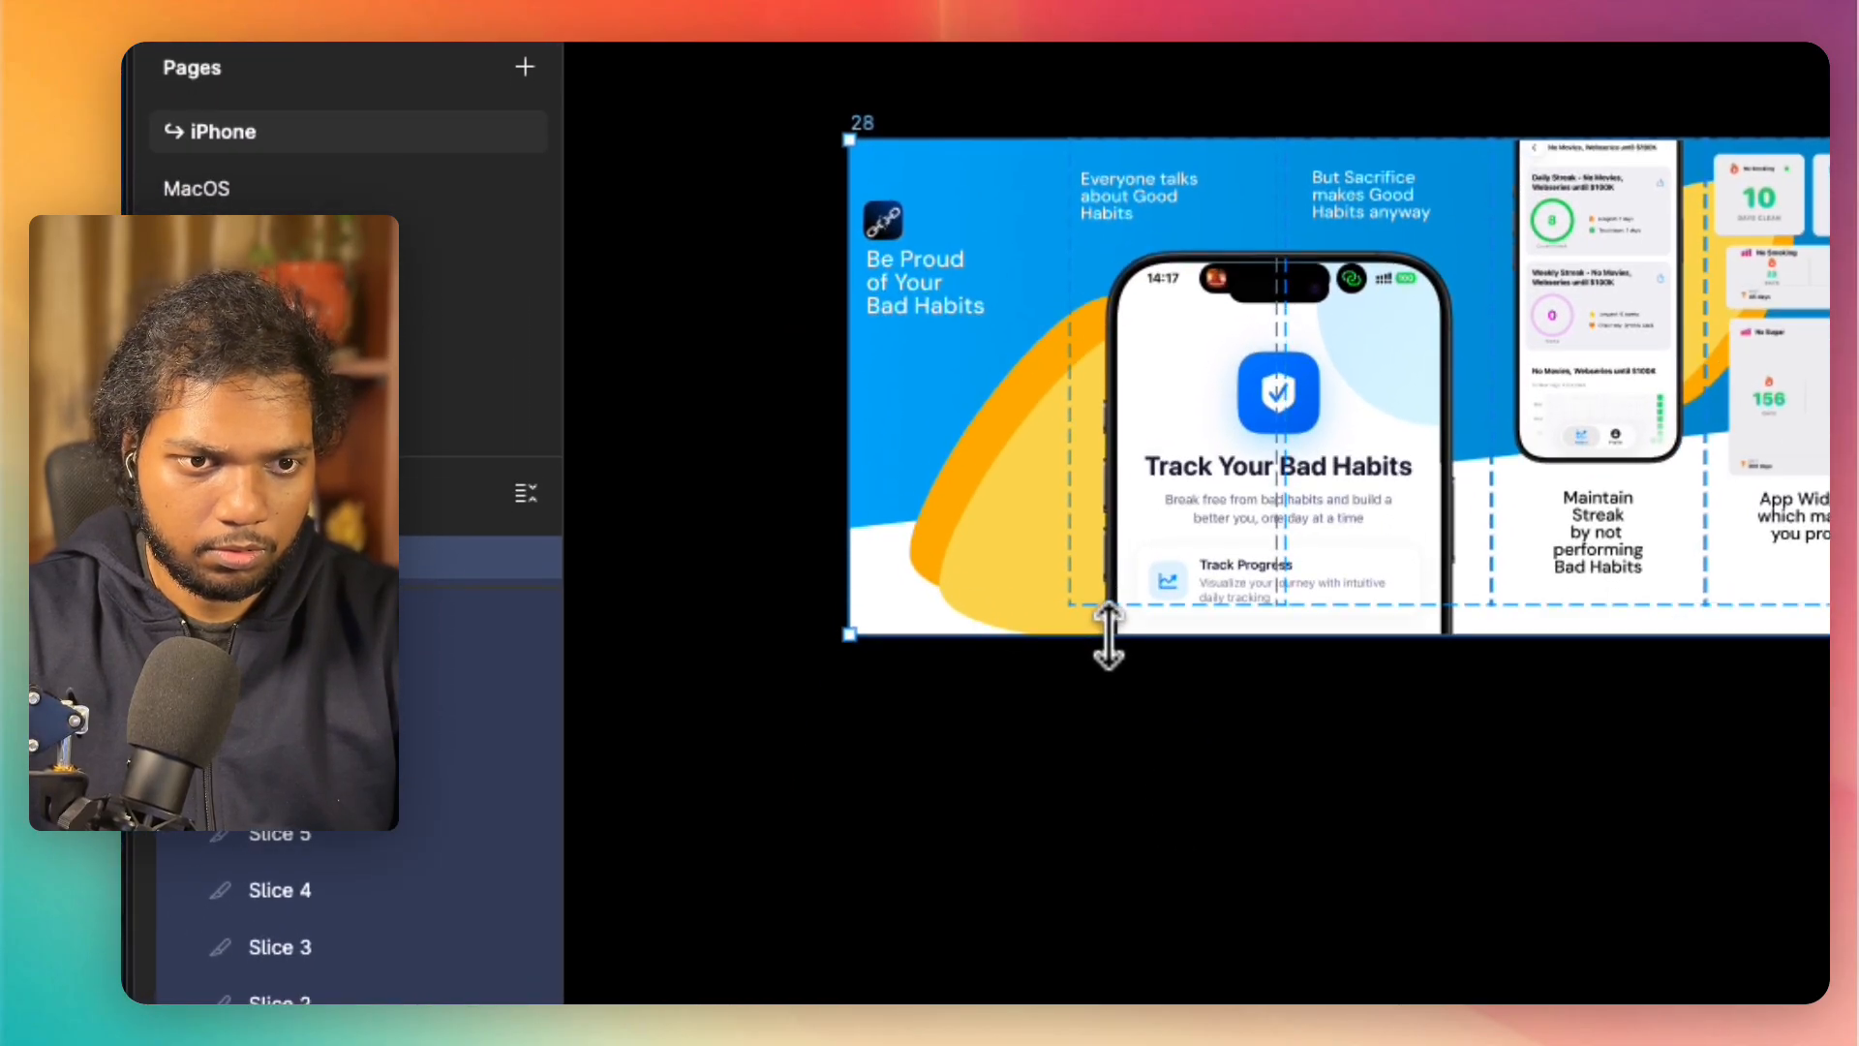
click(772, 520)
key(super+v)
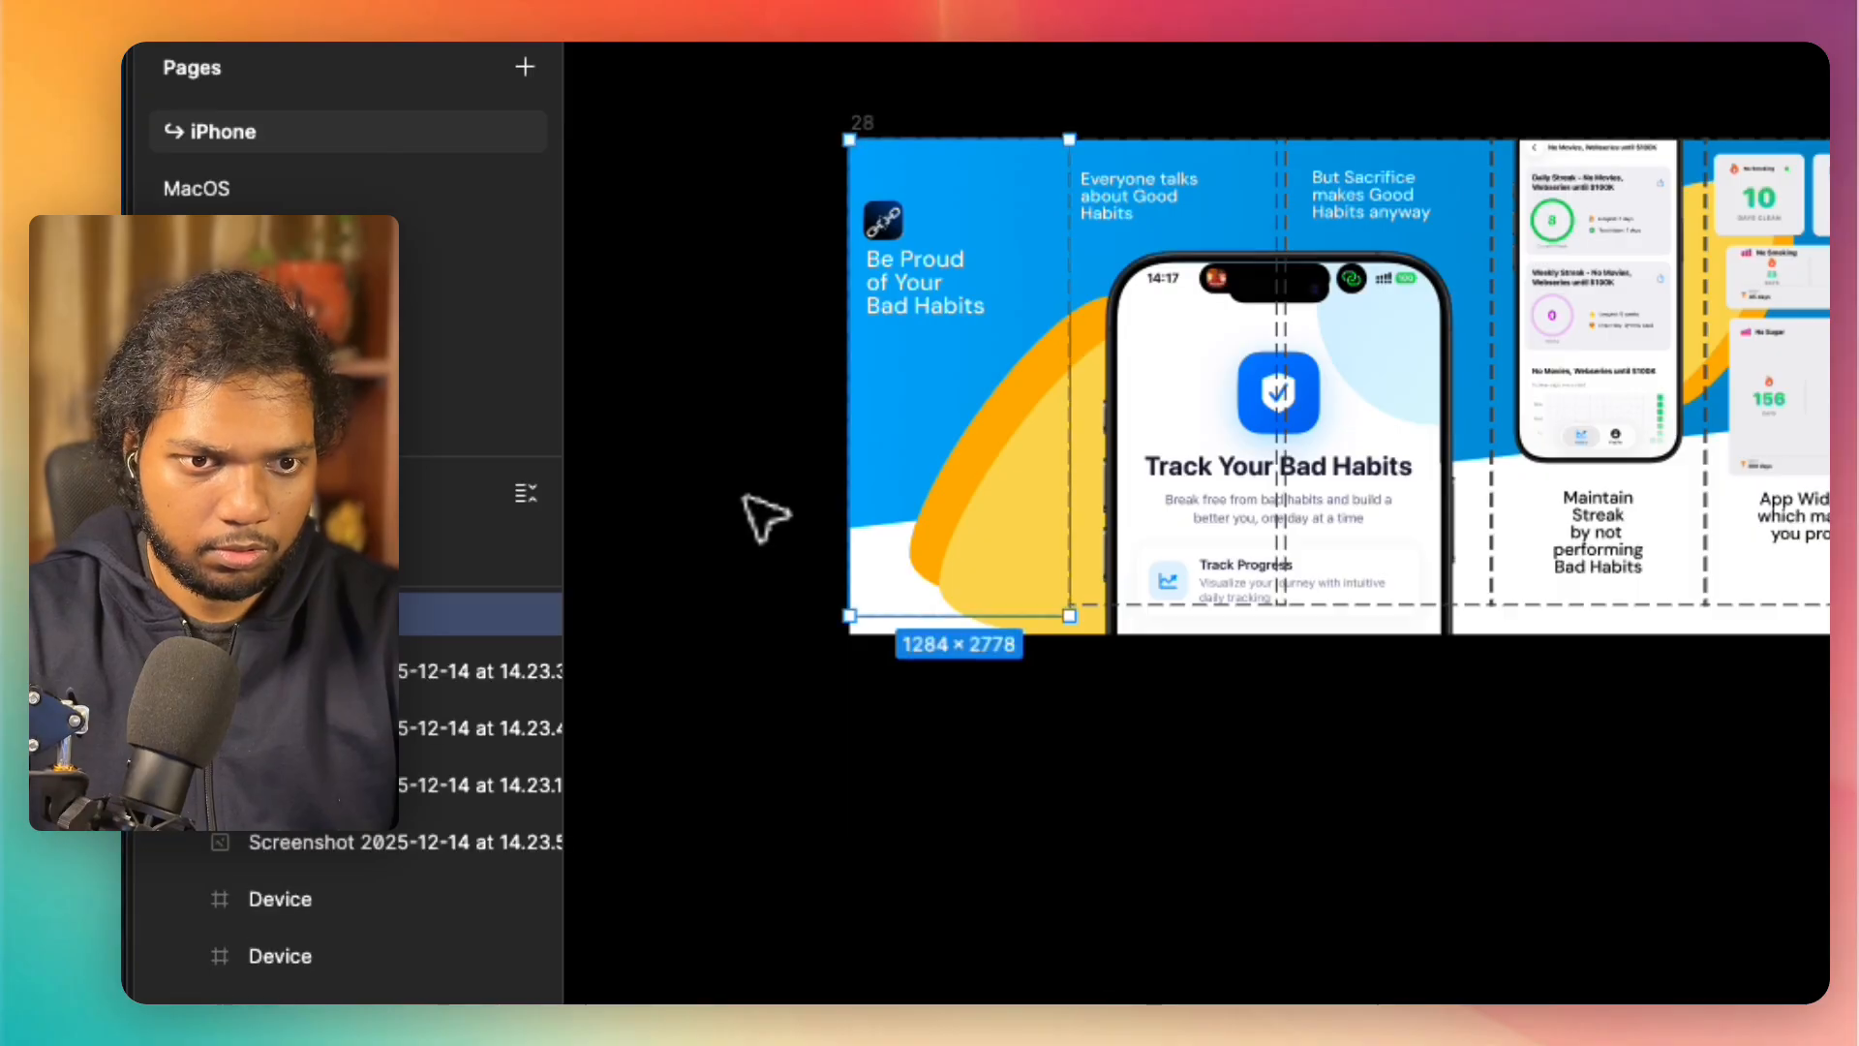
click(733, 409)
scroll(734, 404, up, 5)
scroll(734, 404, down, 4)
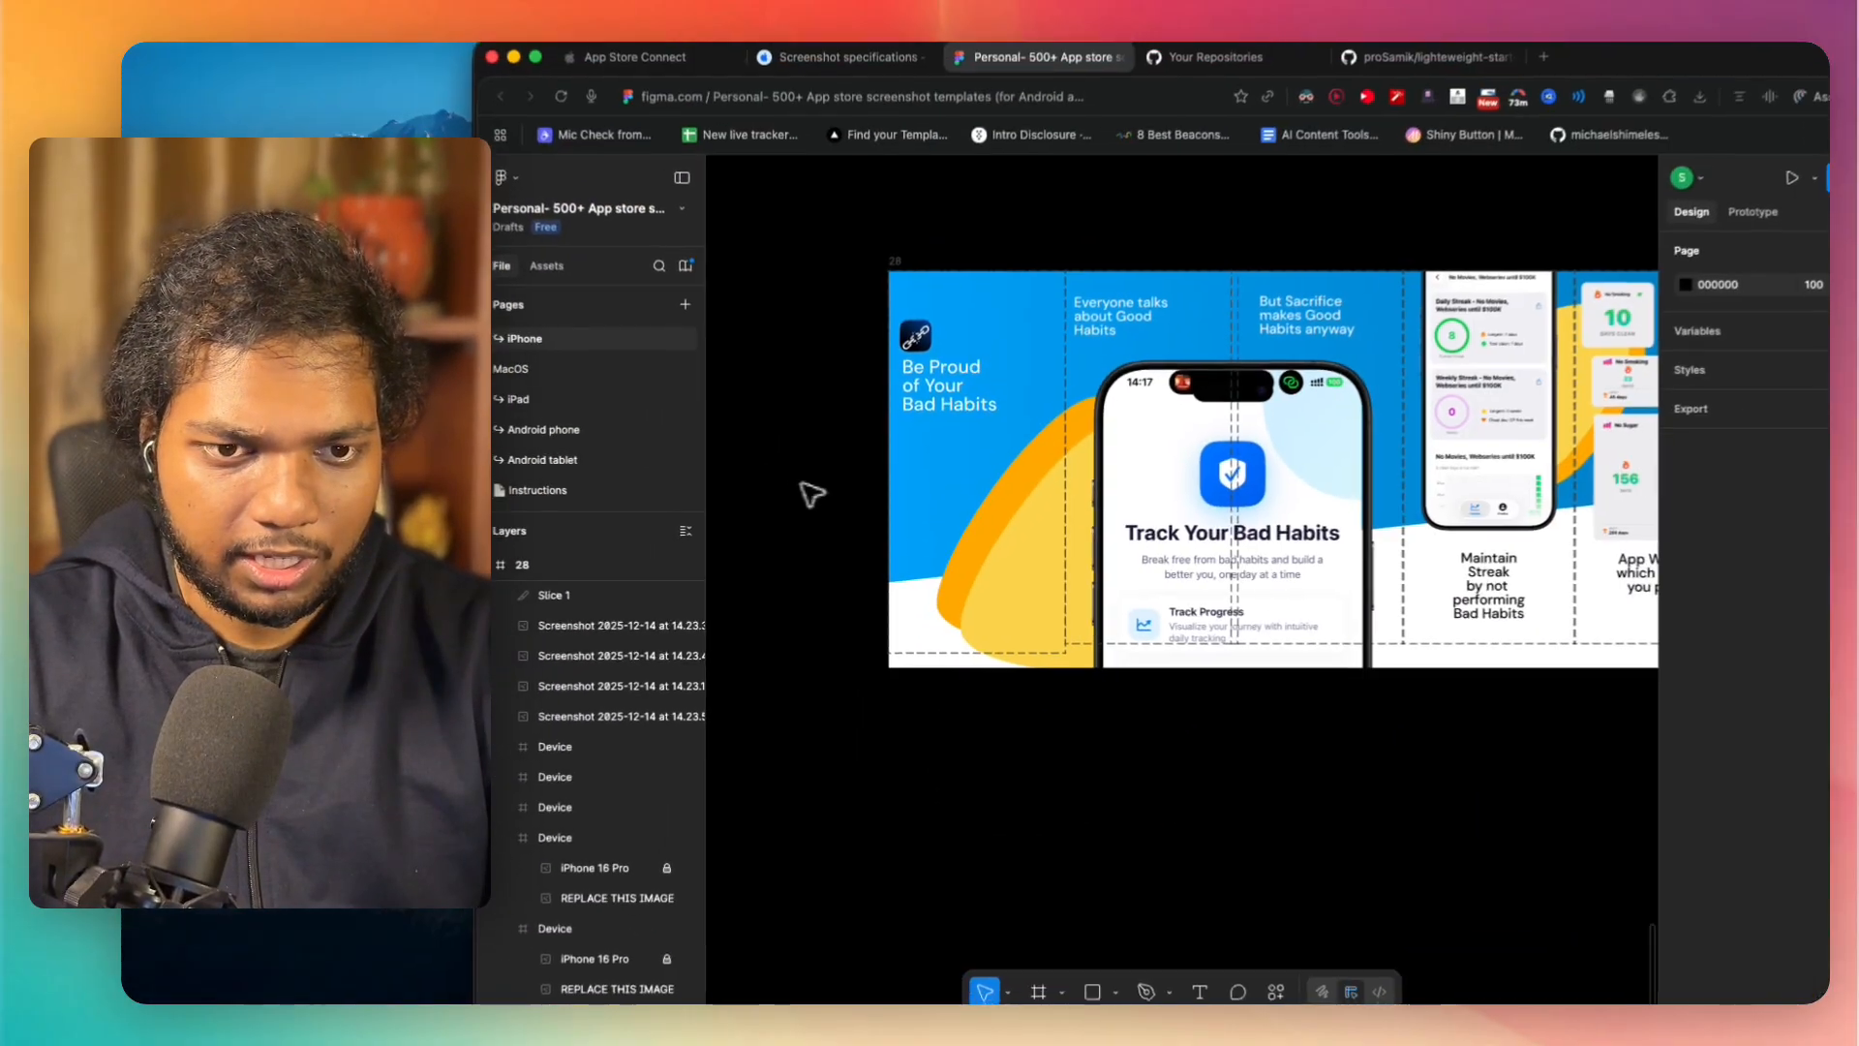
Step: Trim the height of frame 28 so its lower edge lines up exactly with the lower edge of Slice 1
scroll(992, 502, up, 5)
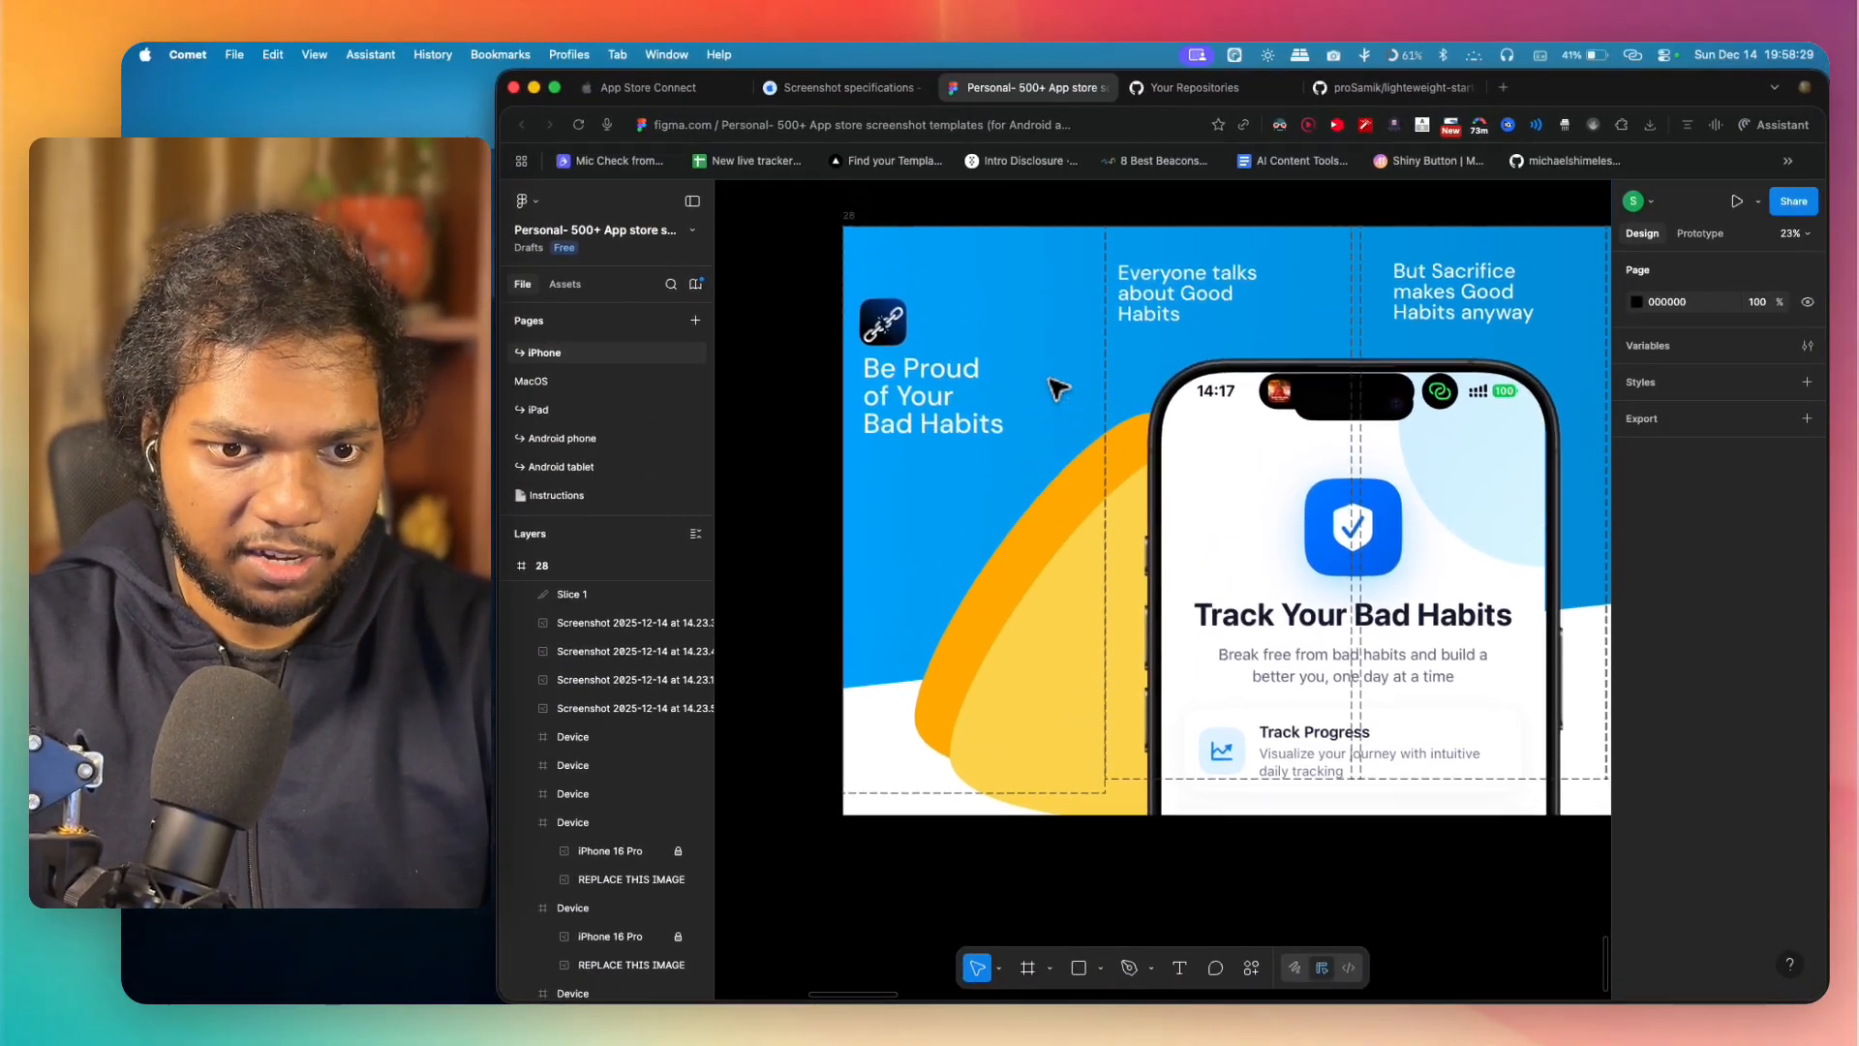
scroll(1054, 383, up, 1)
drag(1024, 212, 1025, 328)
scroll(1028, 407, down, 2)
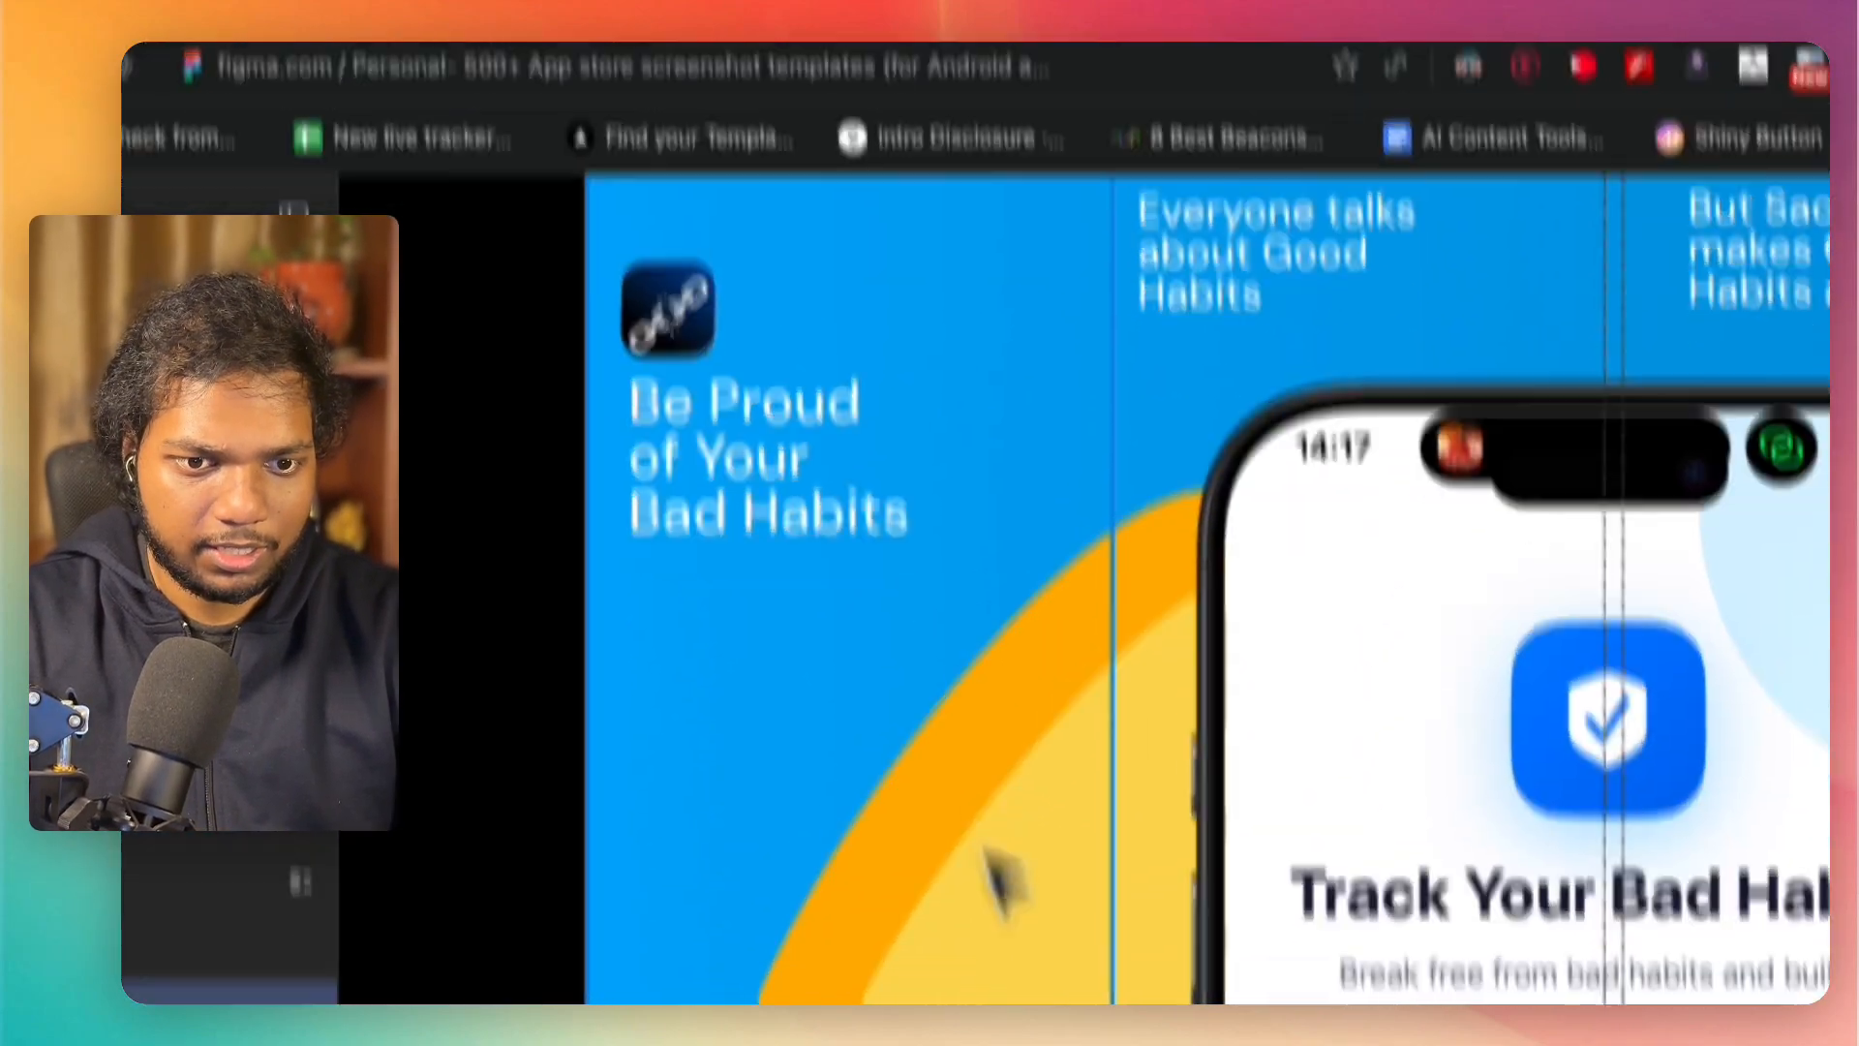
drag(1165, 729, 1161, 681)
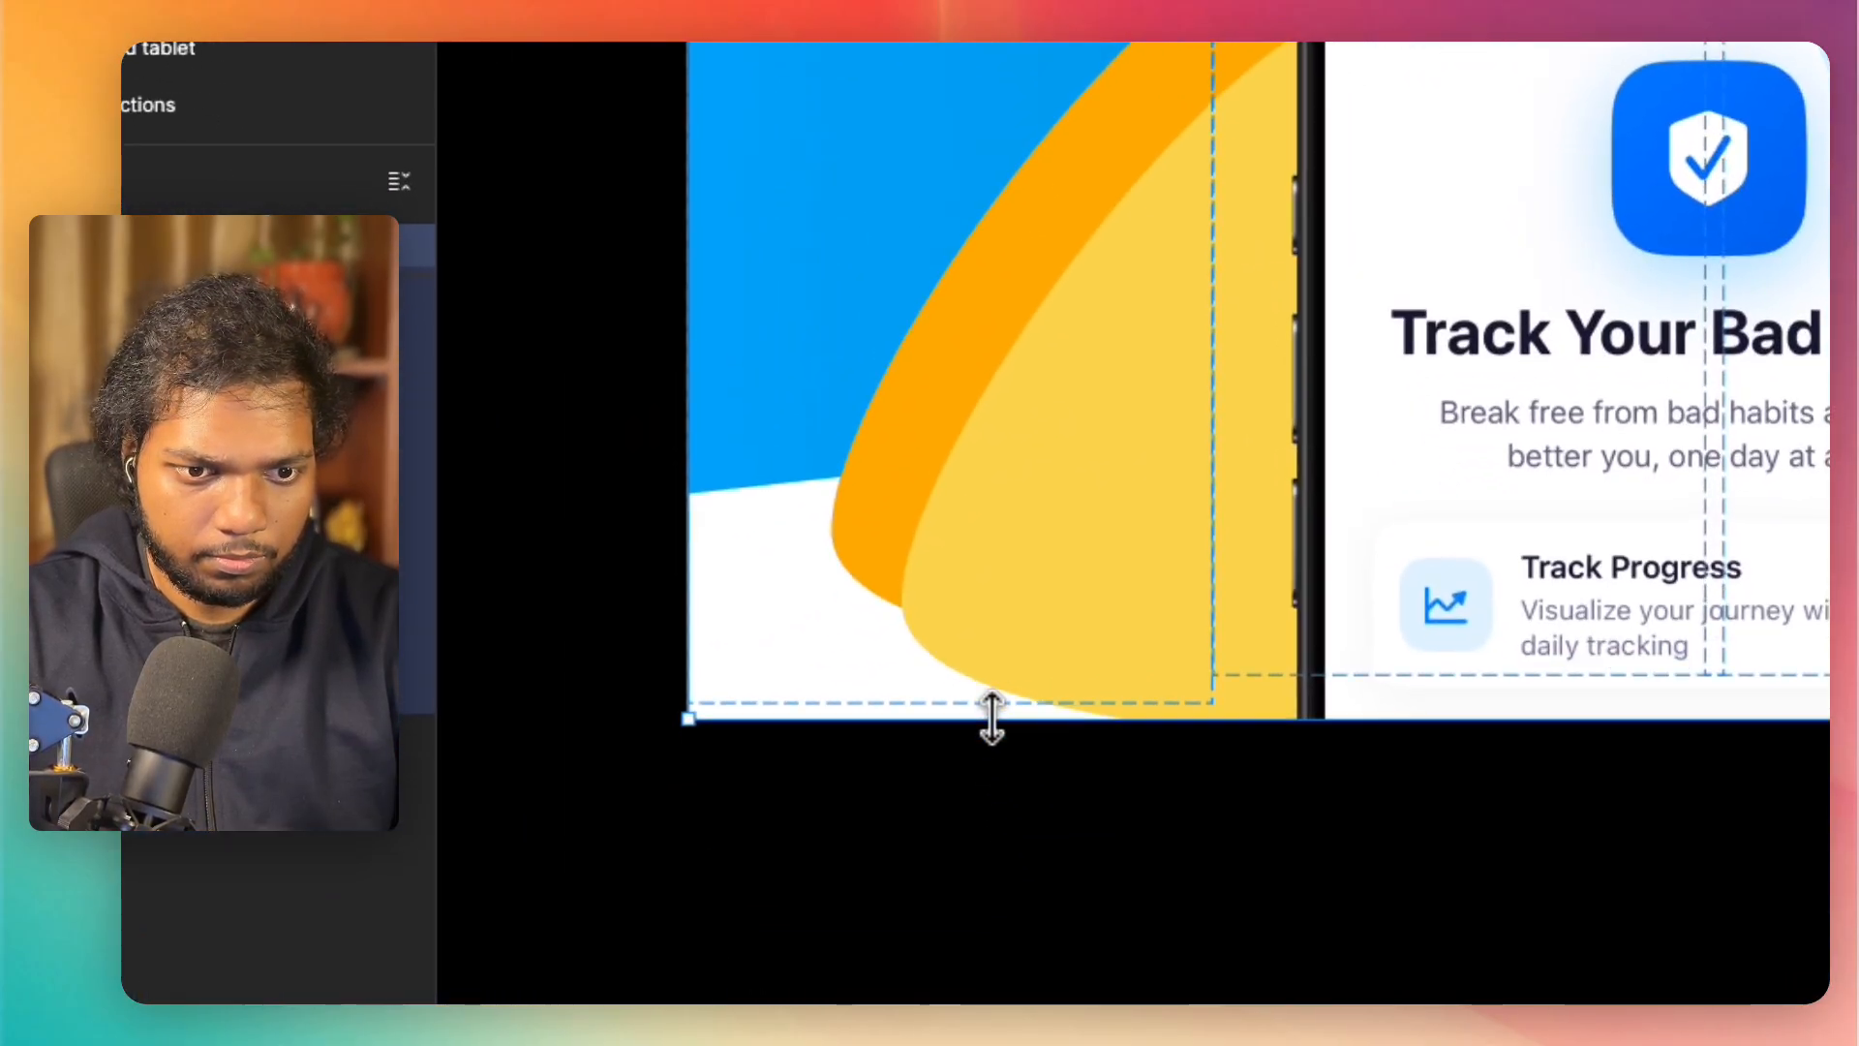
drag(991, 719, 992, 699)
click(959, 765)
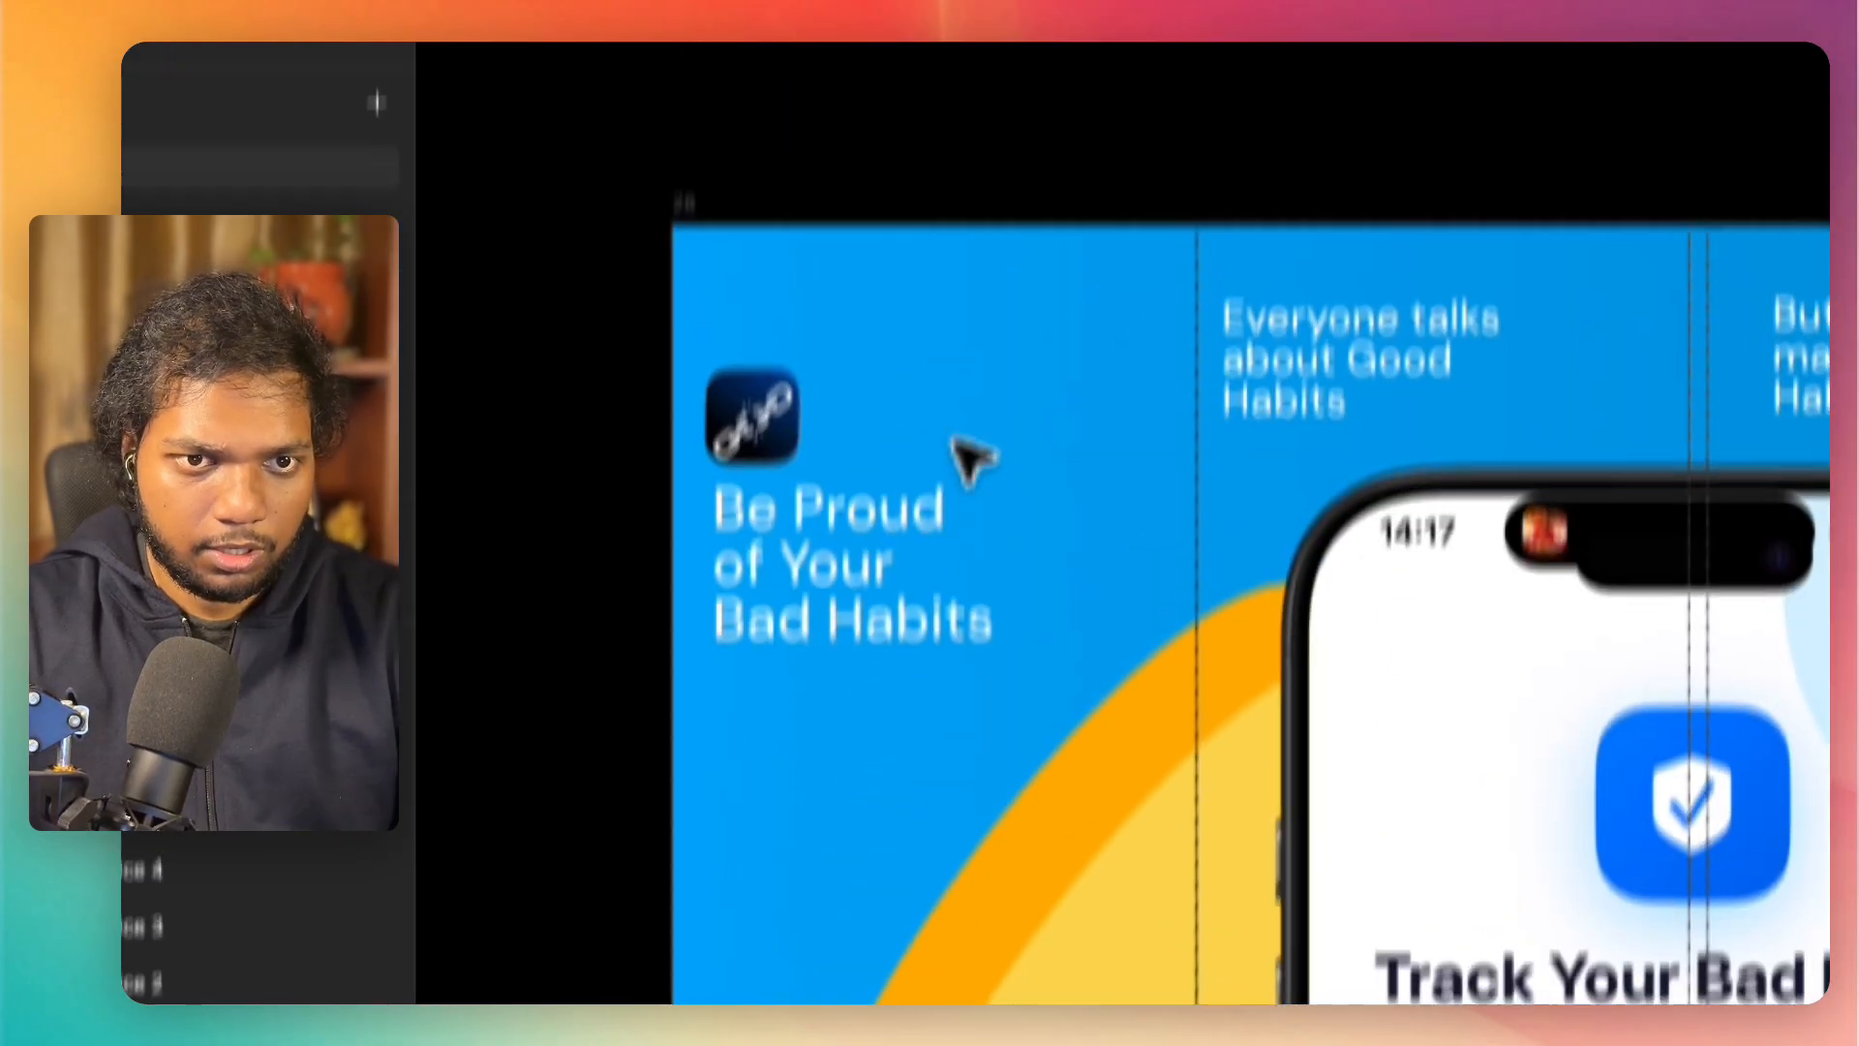
Step: Export Slice 1 as a 1x PNG into badhabittrackerapp/ios-screenshot, replacing the existing screenshot1.png
drag(728, 250, 732, 467)
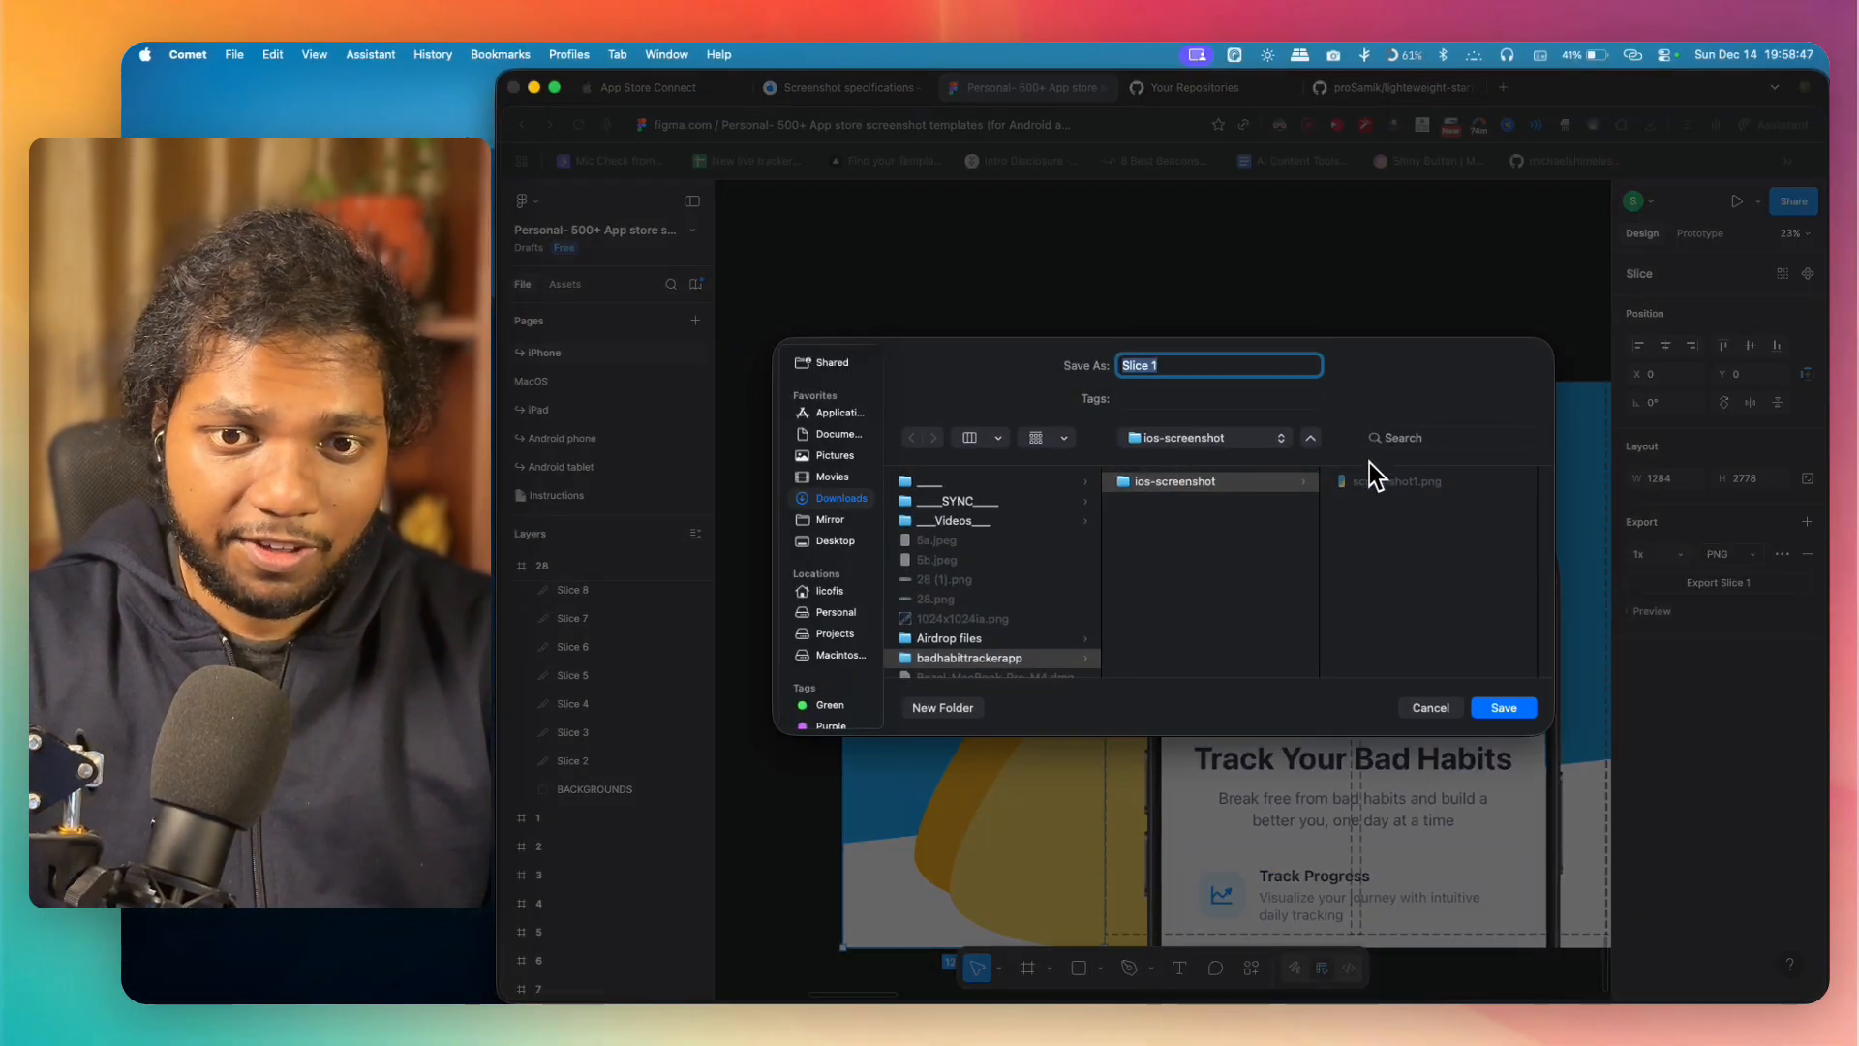
click(1518, 710)
click(1236, 625)
Step: Switch to App Store Connect, upload screenshot1.png for the iPhone 6.5" display in Media Manager, and dismiss the localizations notice
click(682, 83)
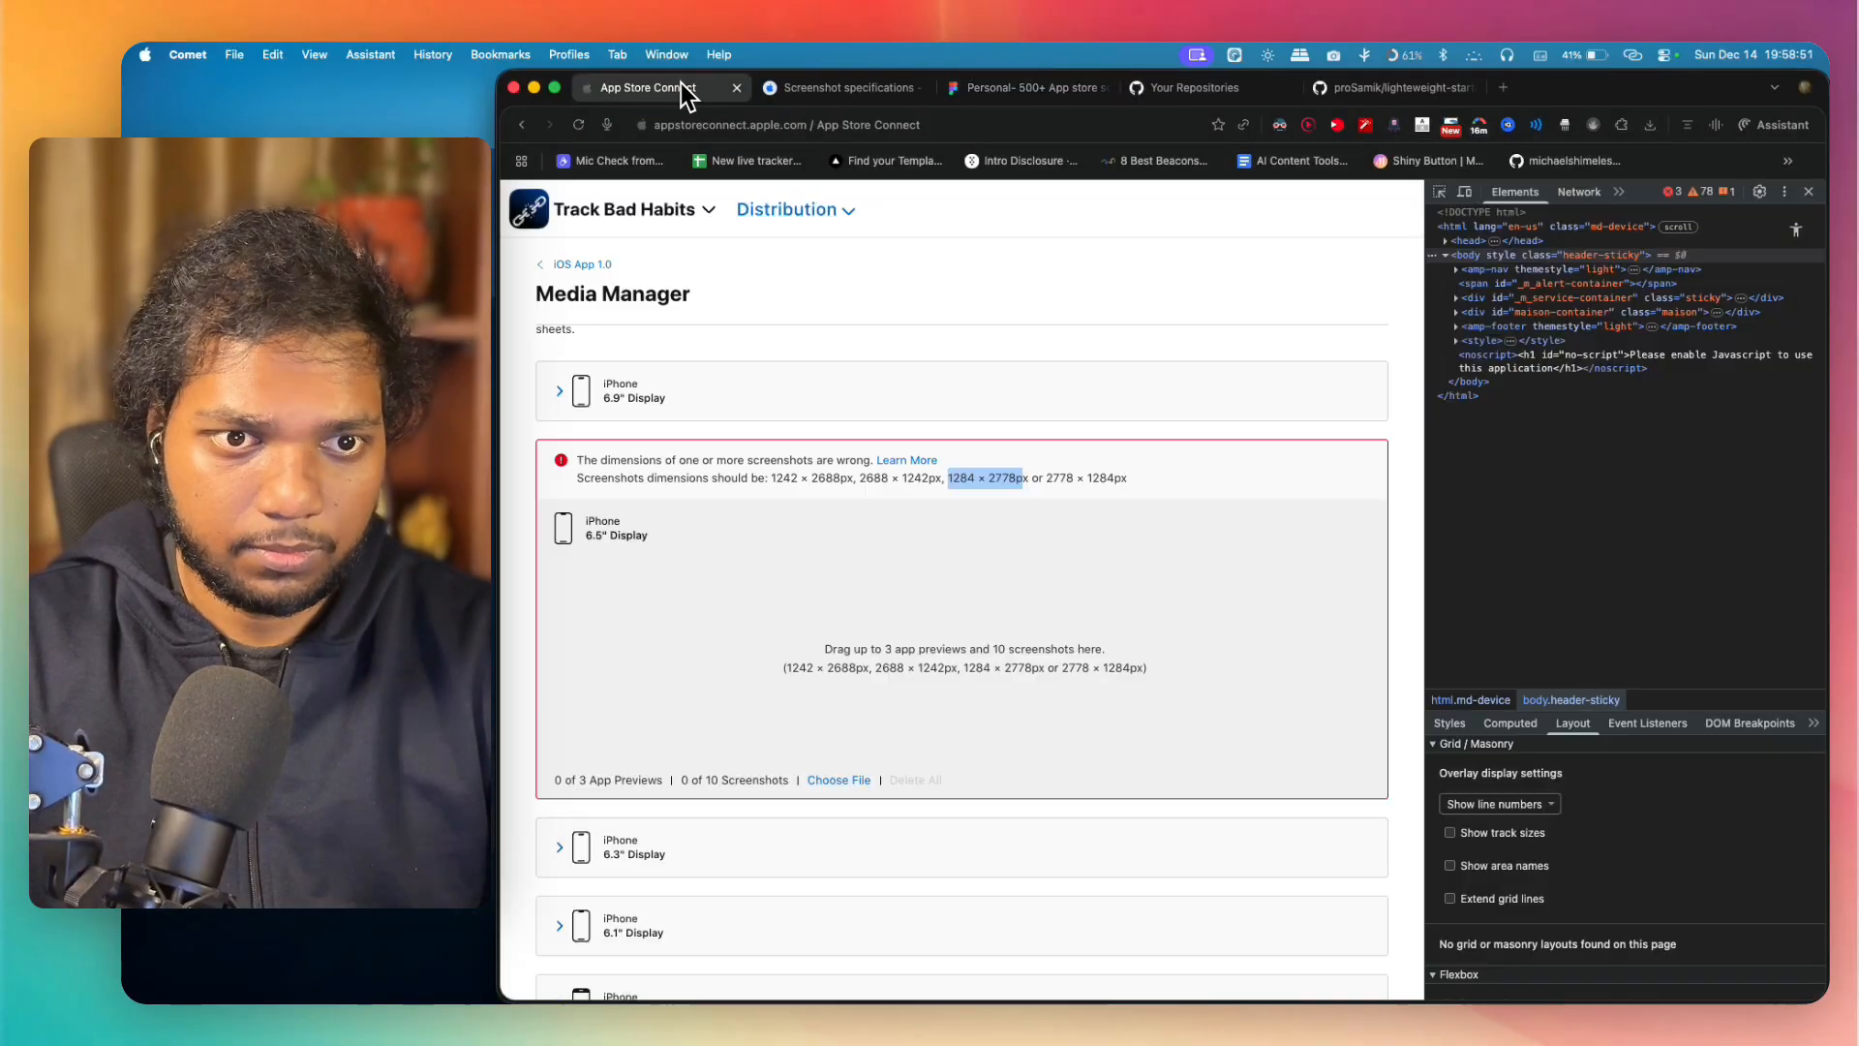
click(833, 784)
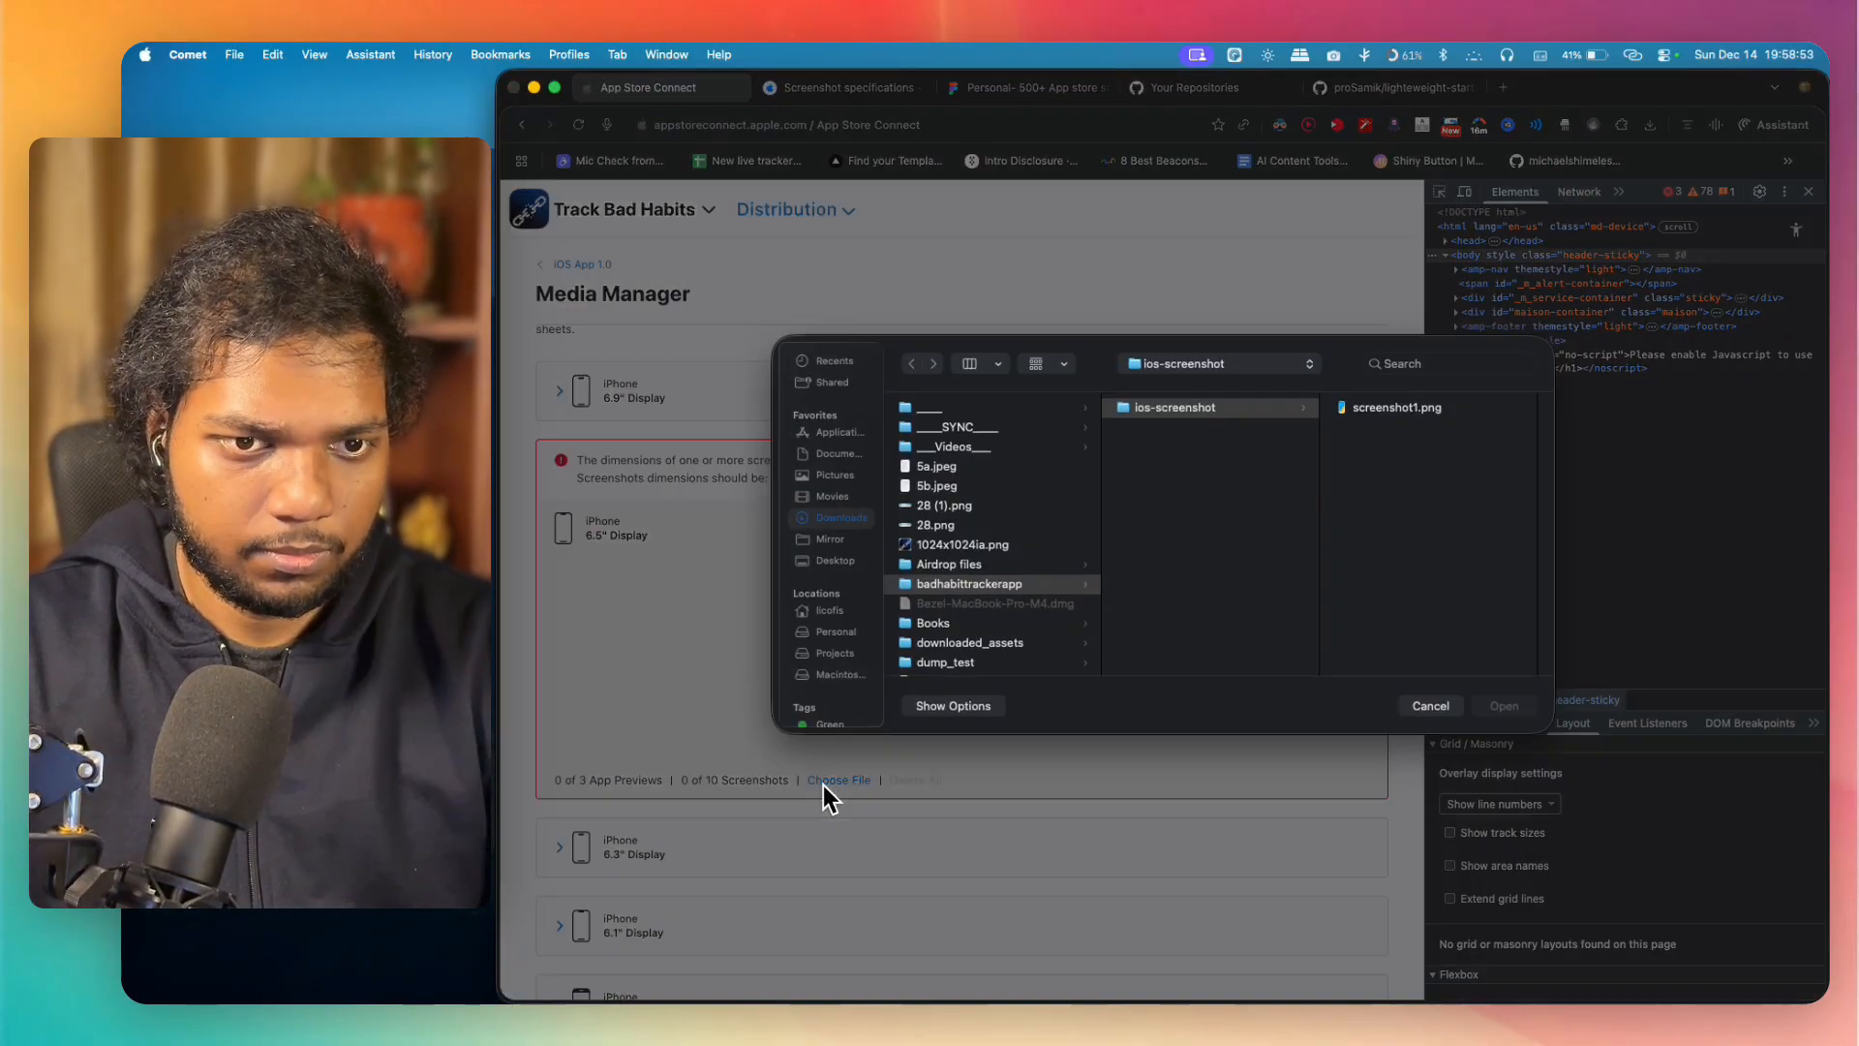
click(1399, 409)
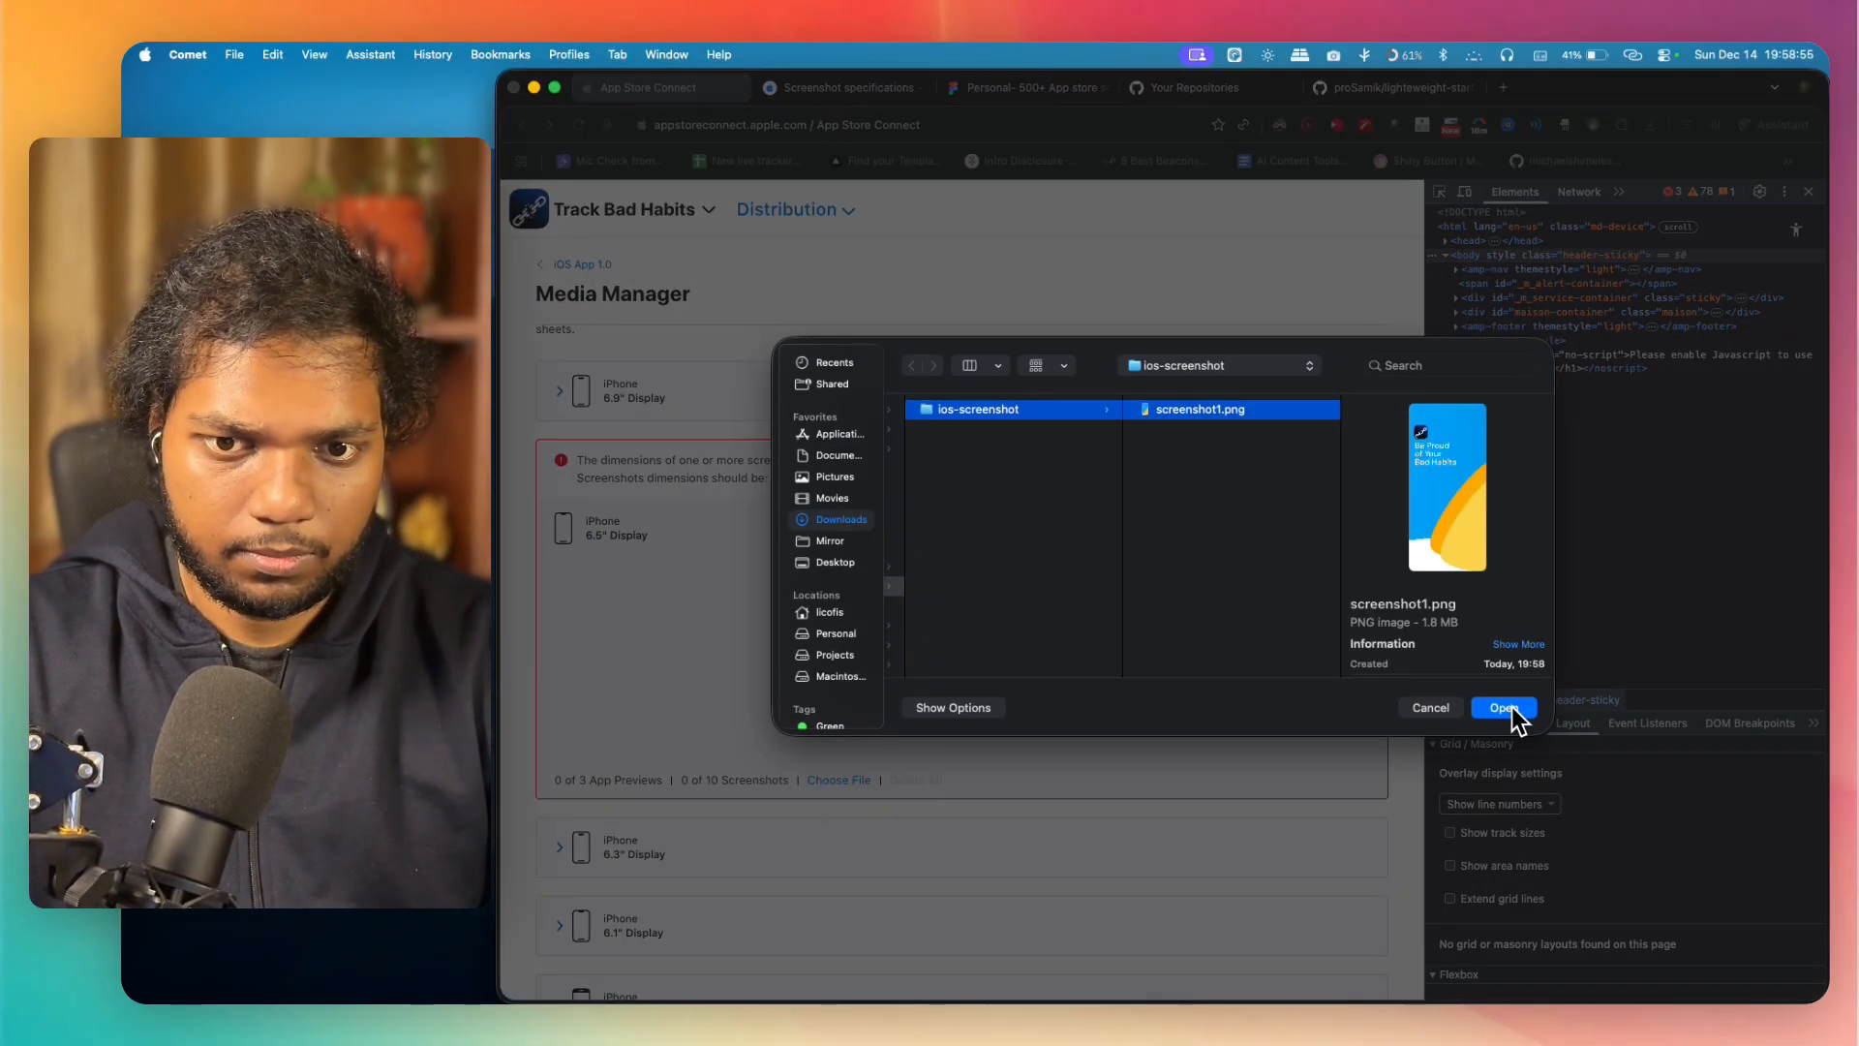
click(1506, 708)
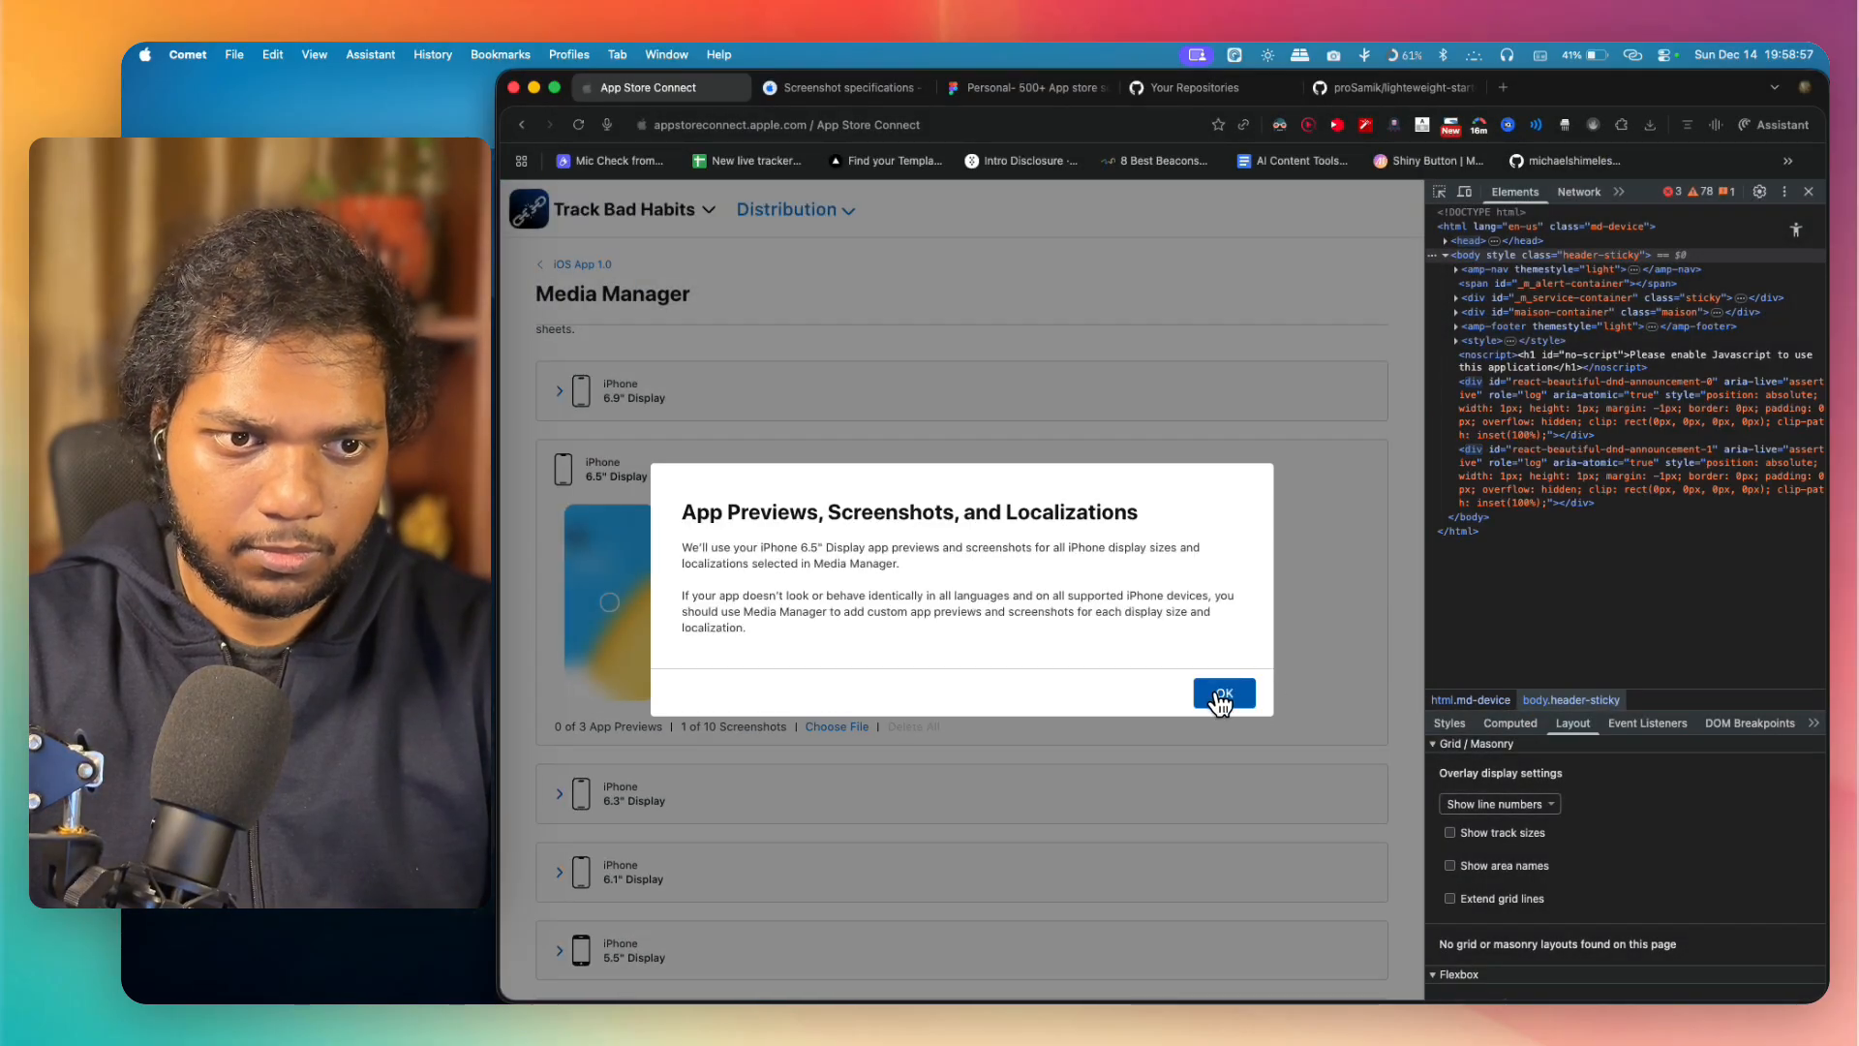
click(1222, 696)
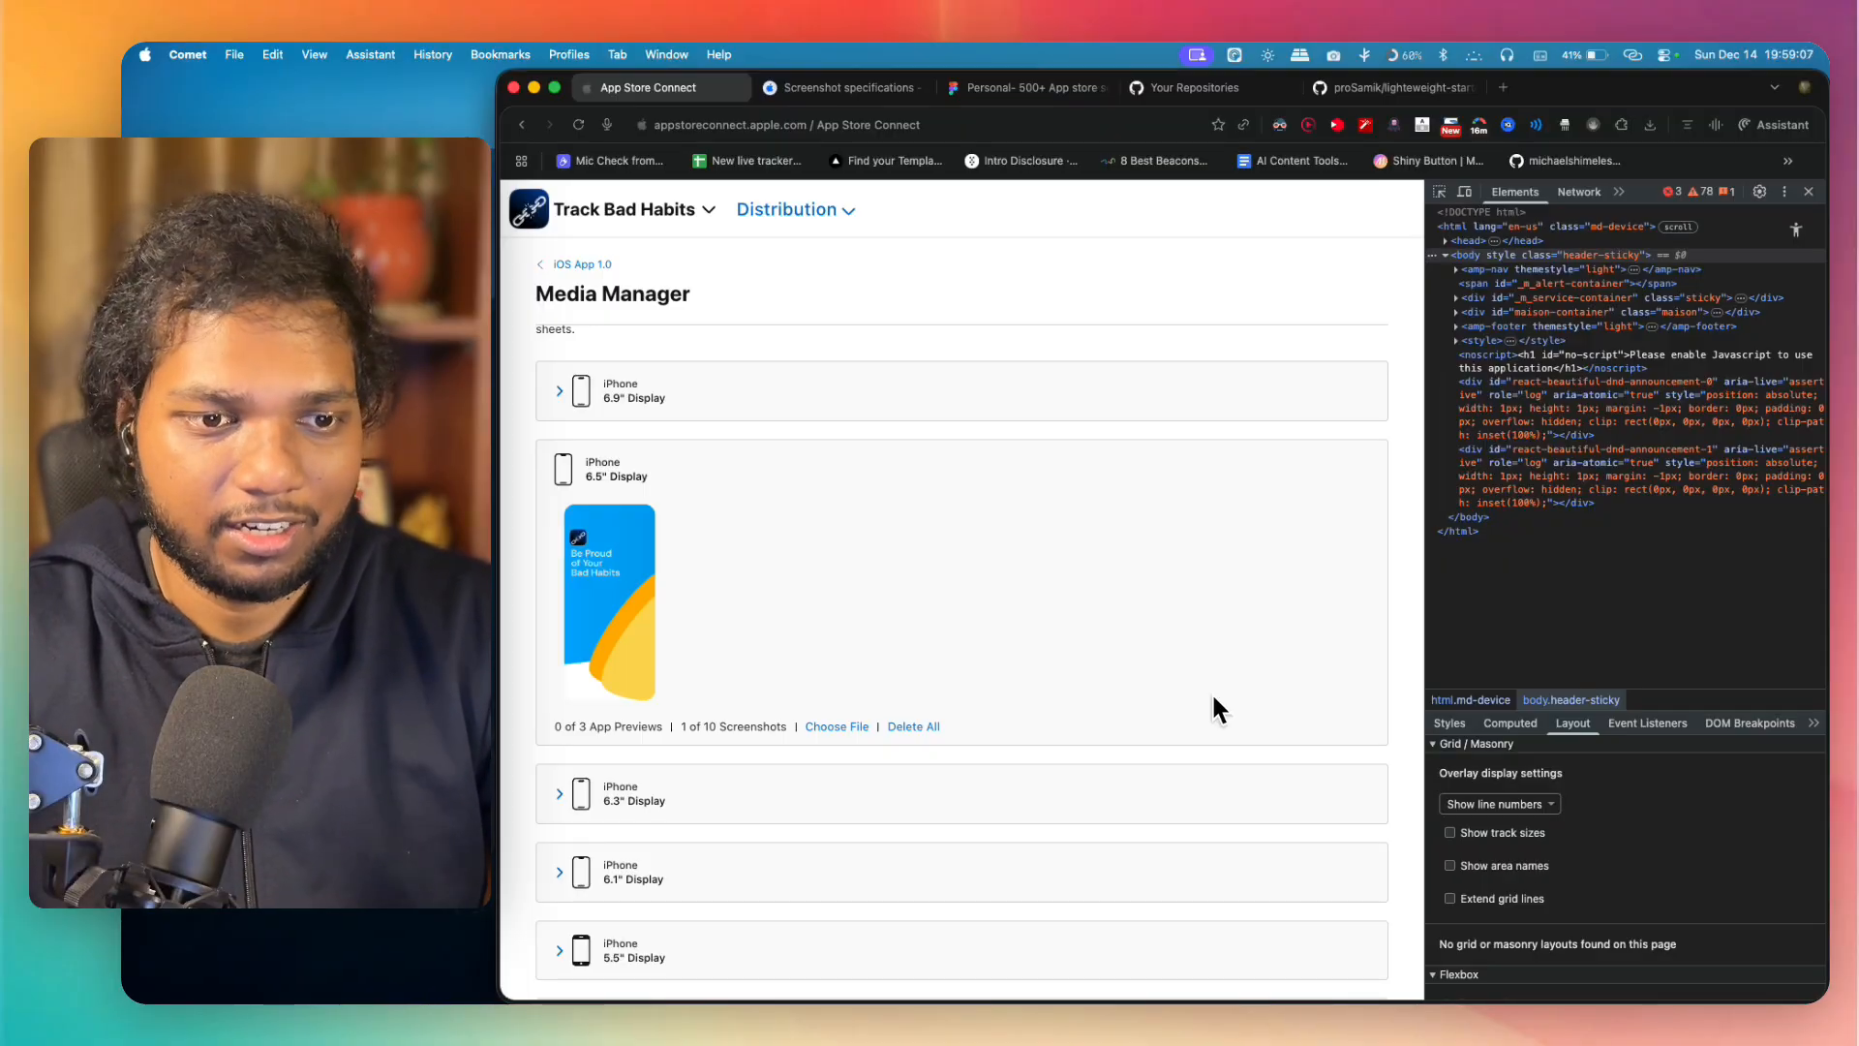
Step: Review the display sizes in Media Manager and return to the iOS App Version 1.0 page
scroll(811, 699, up, 2)
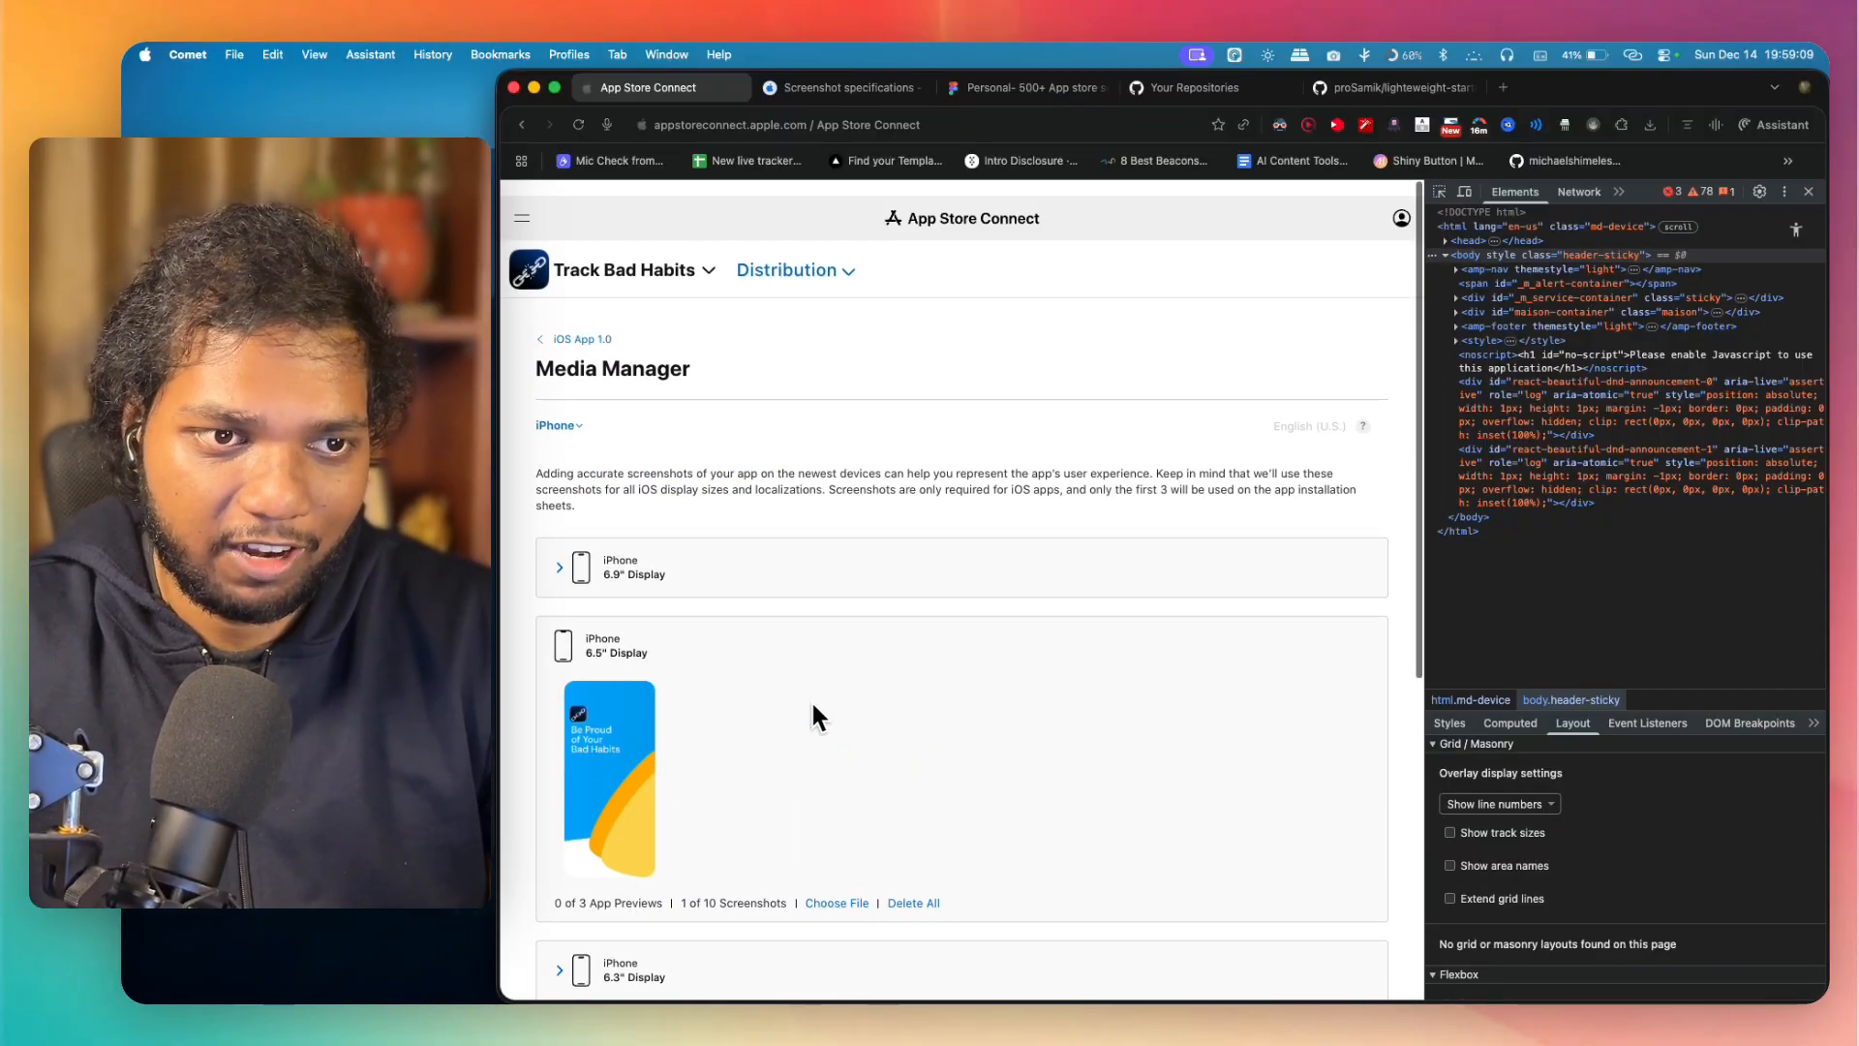
scroll(809, 699, down, 5)
scroll(809, 705, down, 3)
scroll(809, 705, up, 10)
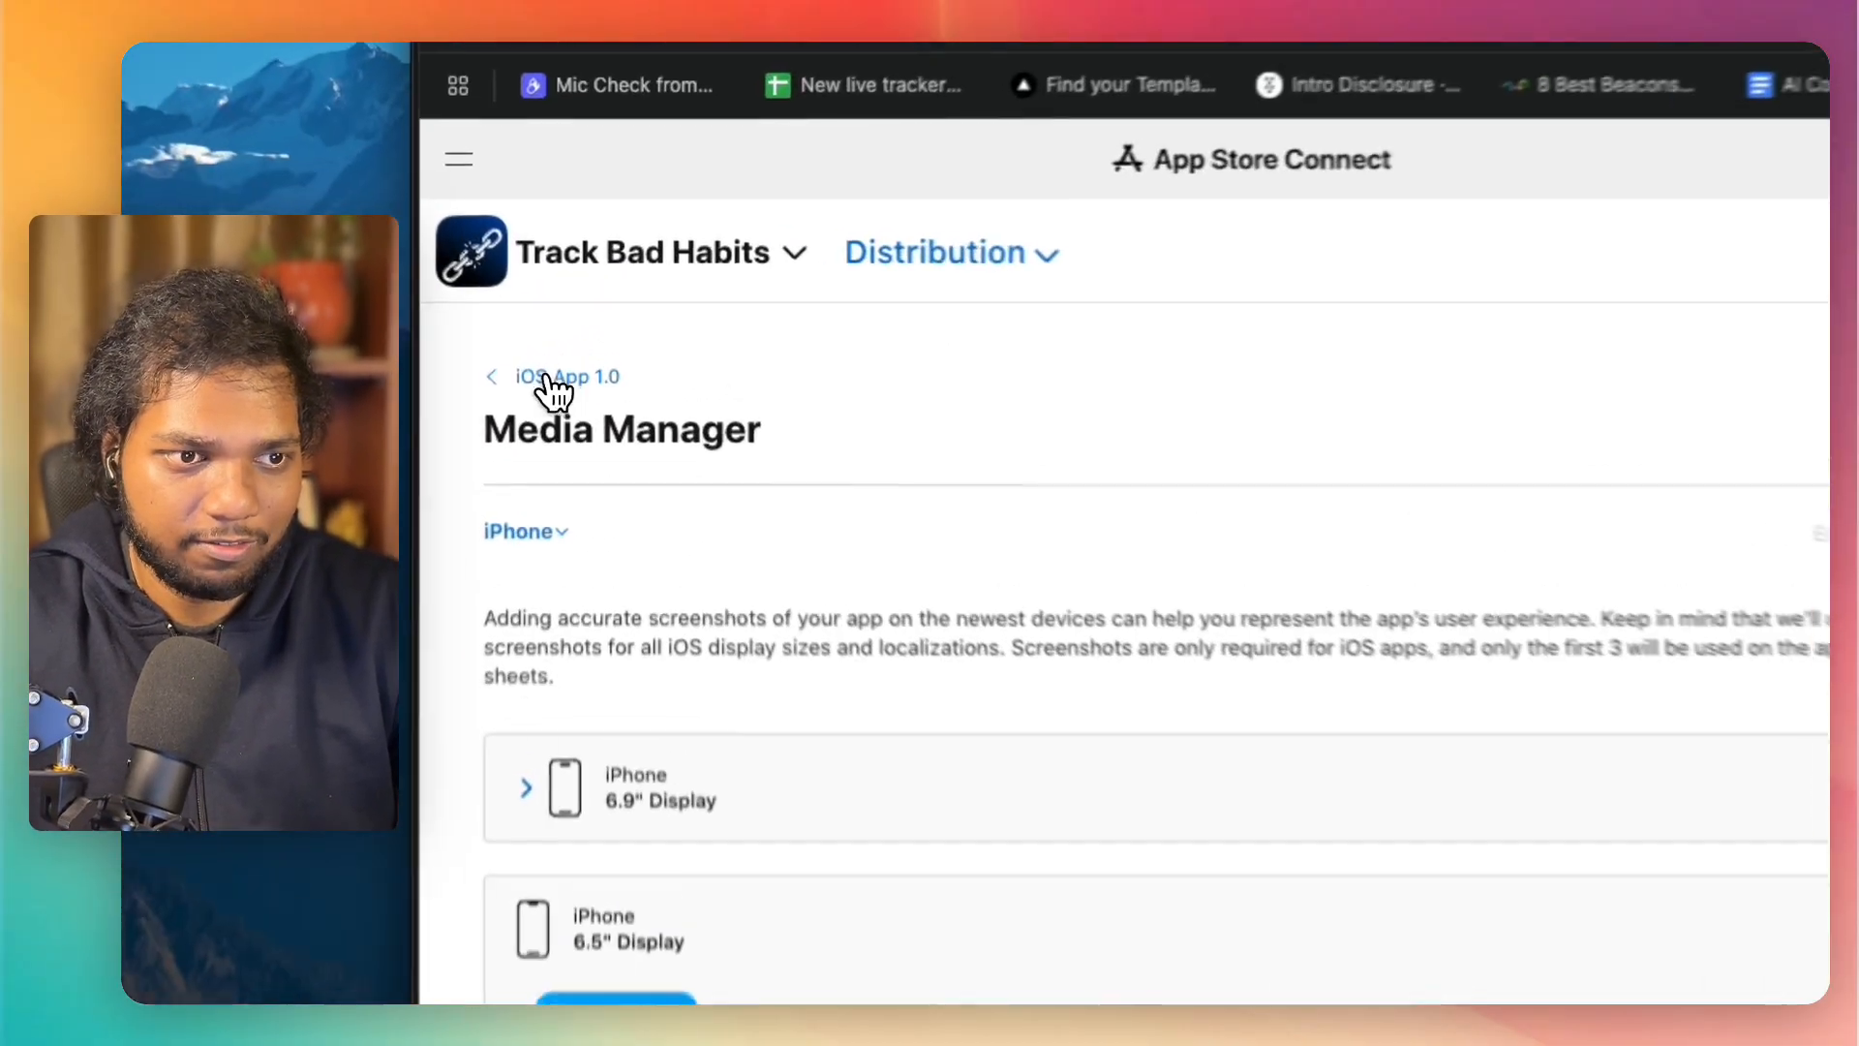
click(547, 377)
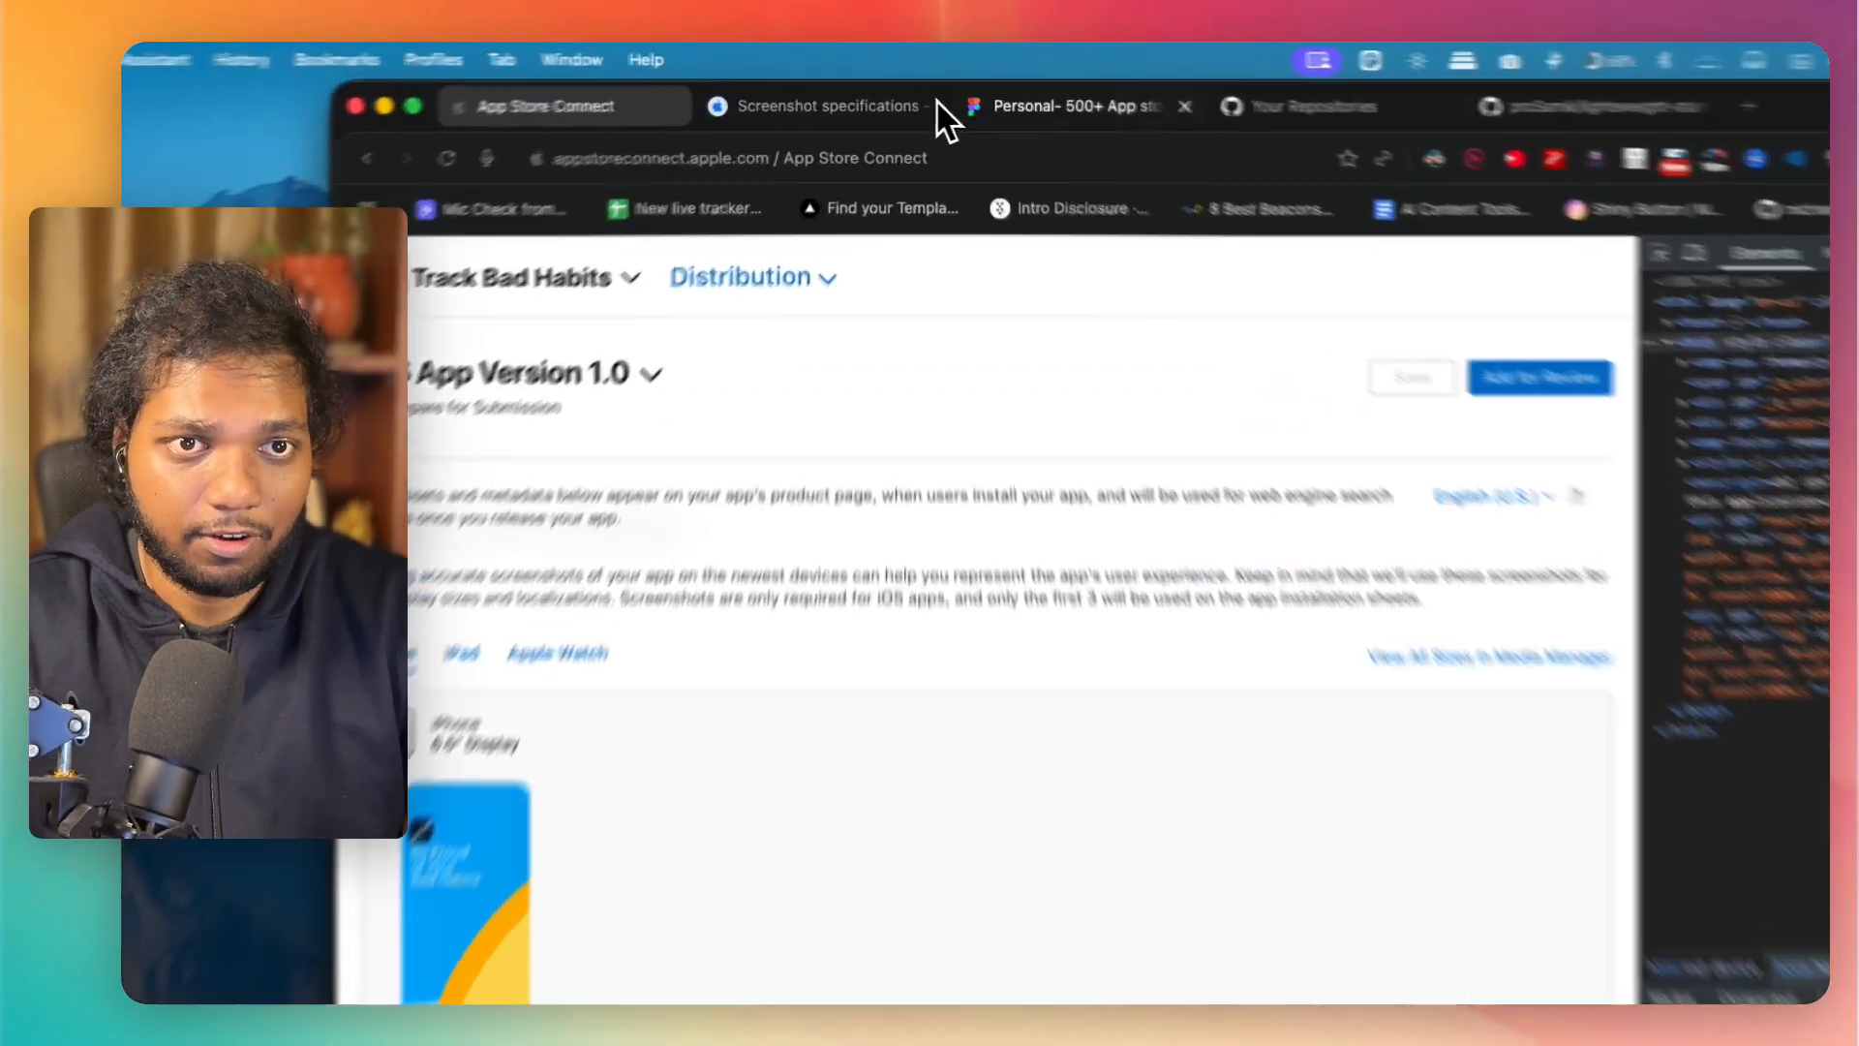
Step: Switch back to Figma and delete the undersized slices over the "Everyone talks", "But Sacrifice" and "Maintain Streak" artwork
click(1026, 87)
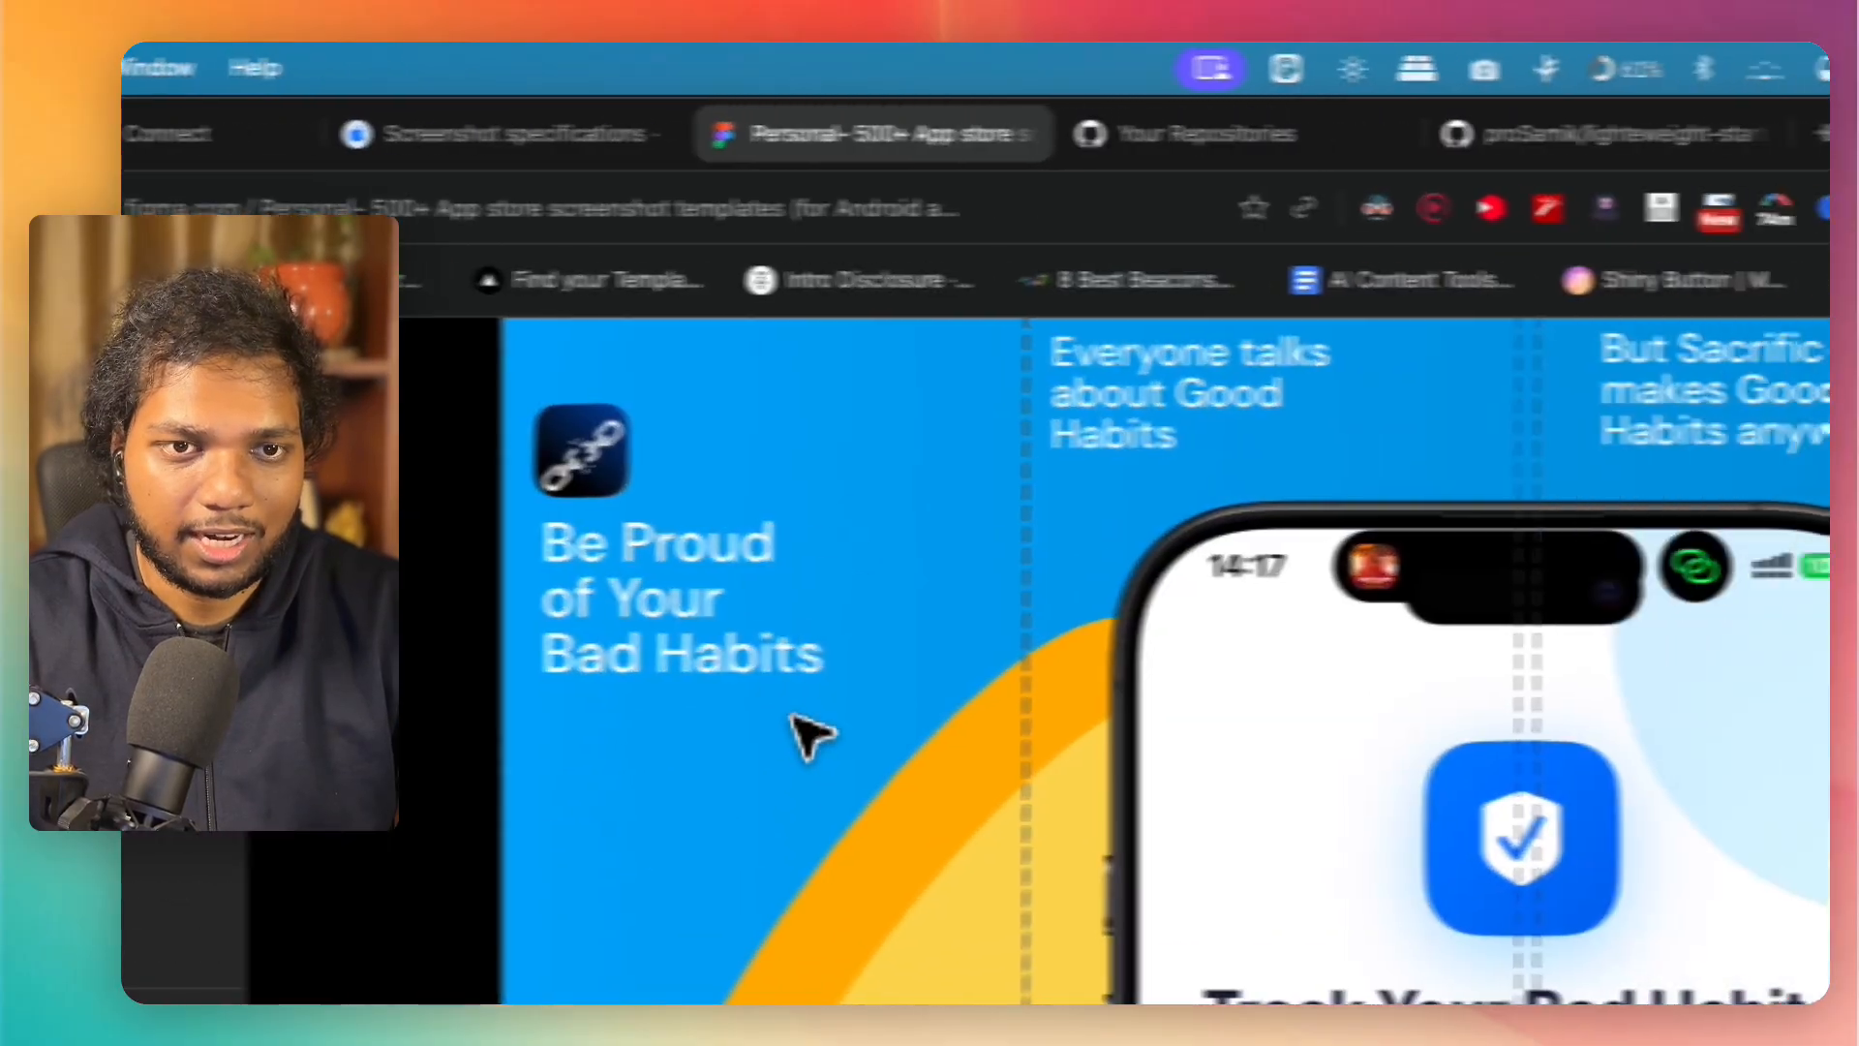
scroll(1078, 713, up, 2)
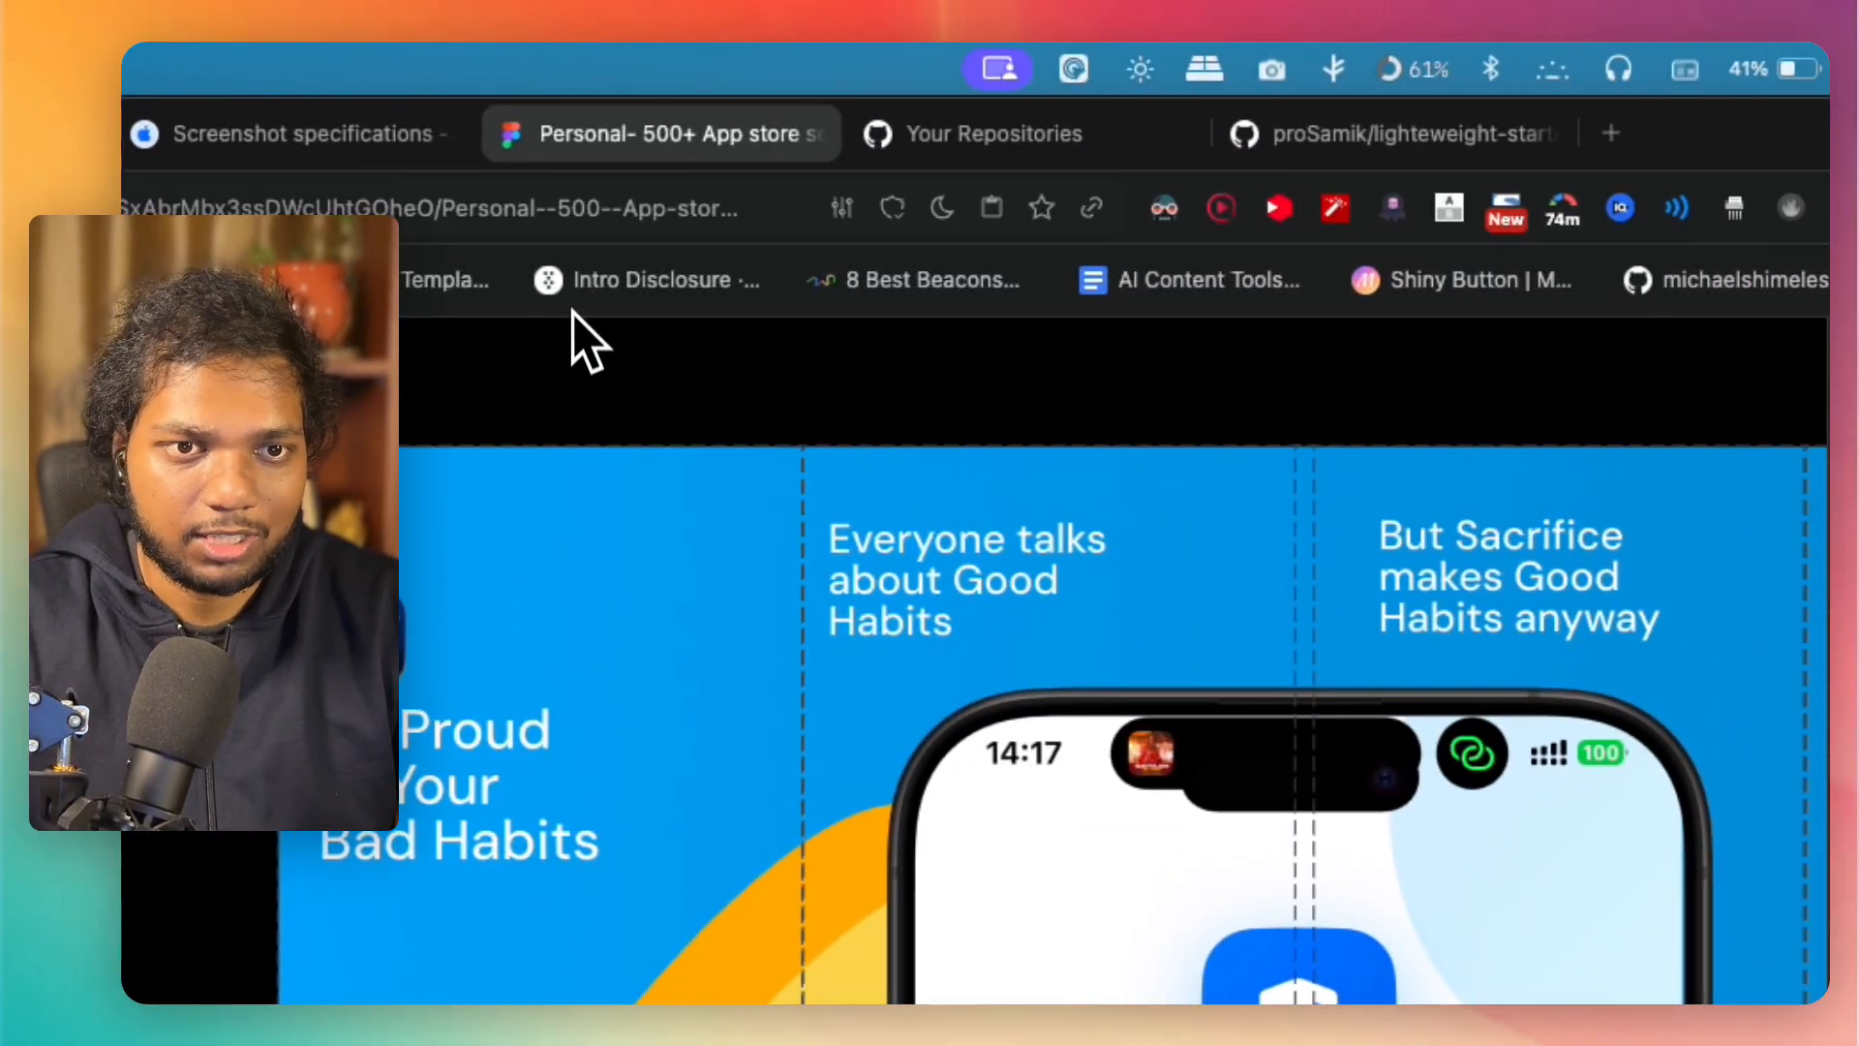
drag(1109, 361, 1106, 512)
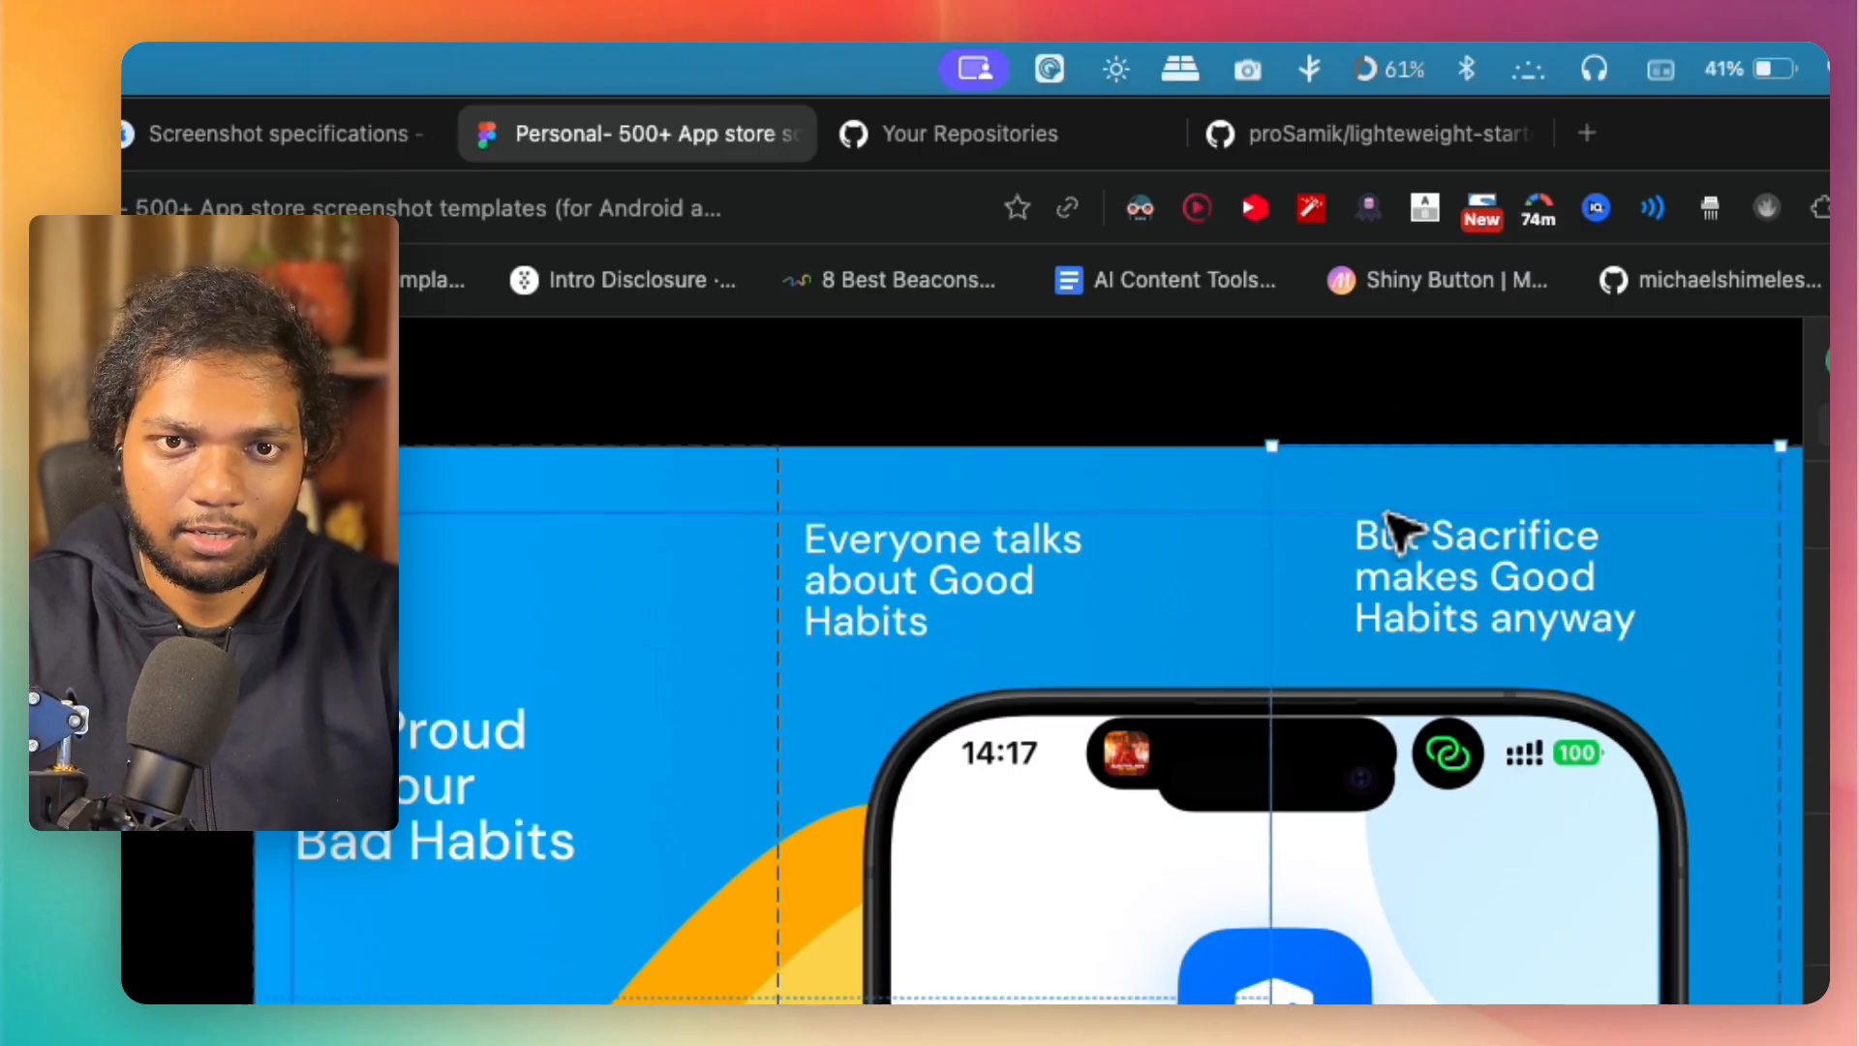
scroll(1159, 465, right, 5)
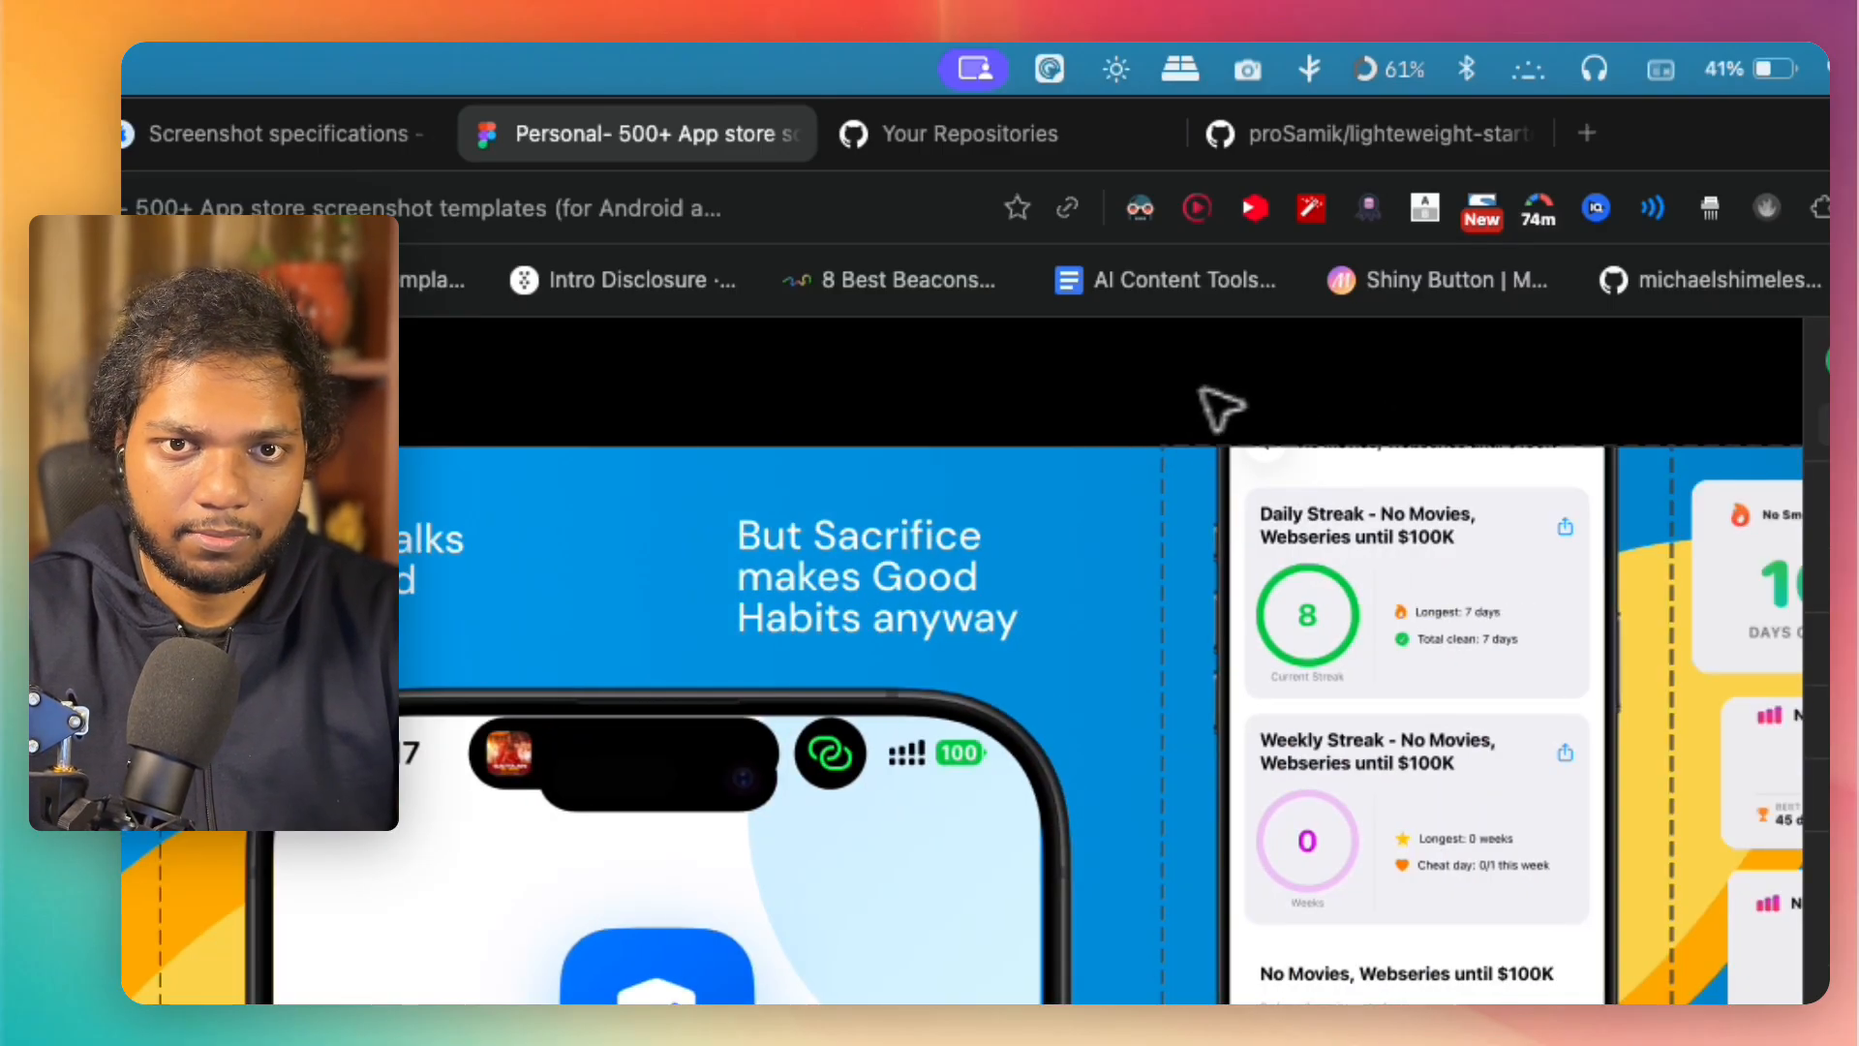
click(1183, 506)
mouse_move(1199, 475)
mouse_down()
mouse_move(1185, 407)
mouse_move(1191, 465)
mouse_move(1173, 453)
mouse_up()
click(1122, 377)
scroll(1170, 456, down, 5)
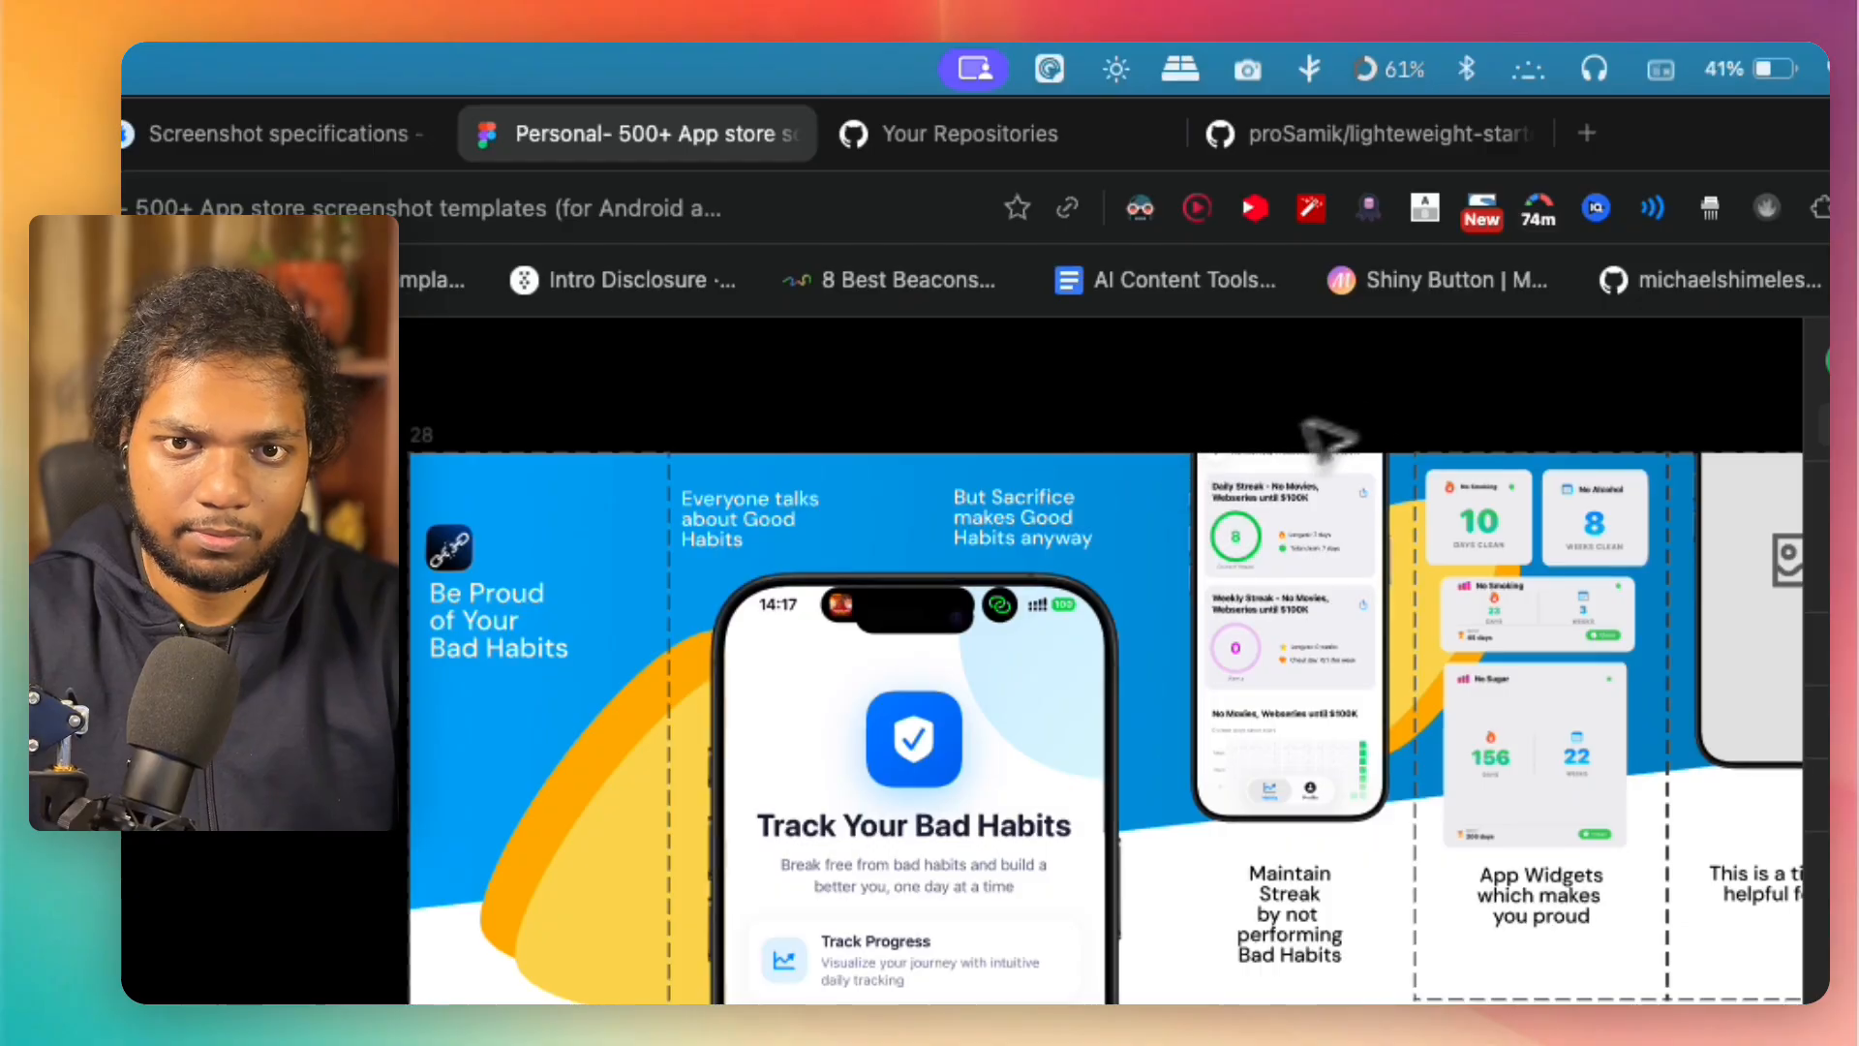
Step: Delete the remaining undersized slices from the "App Widgets" artwork to the end of frame 28, keeping only Slice 1
drag(1453, 390, 1466, 467)
click(1201, 384)
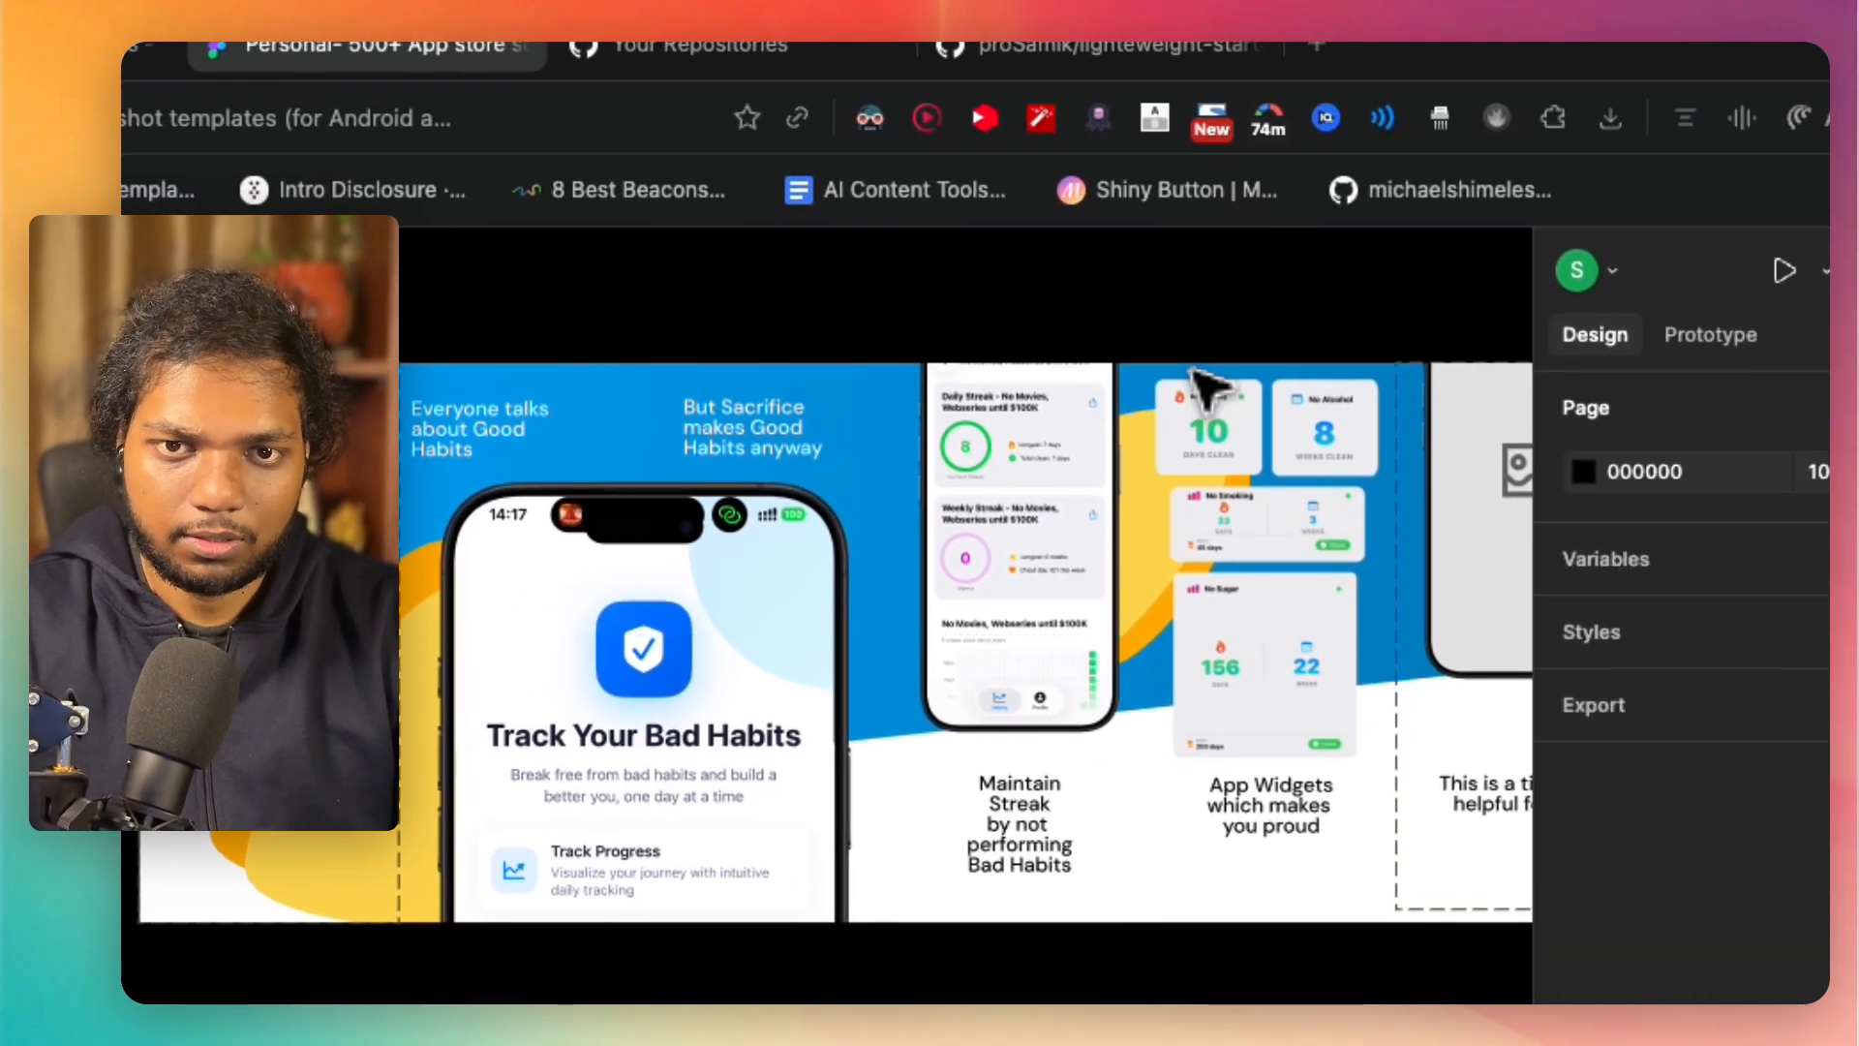
scroll(1205, 387, right, 10)
click(1065, 380)
key(Delete)
drag(1096, 308, 1109, 412)
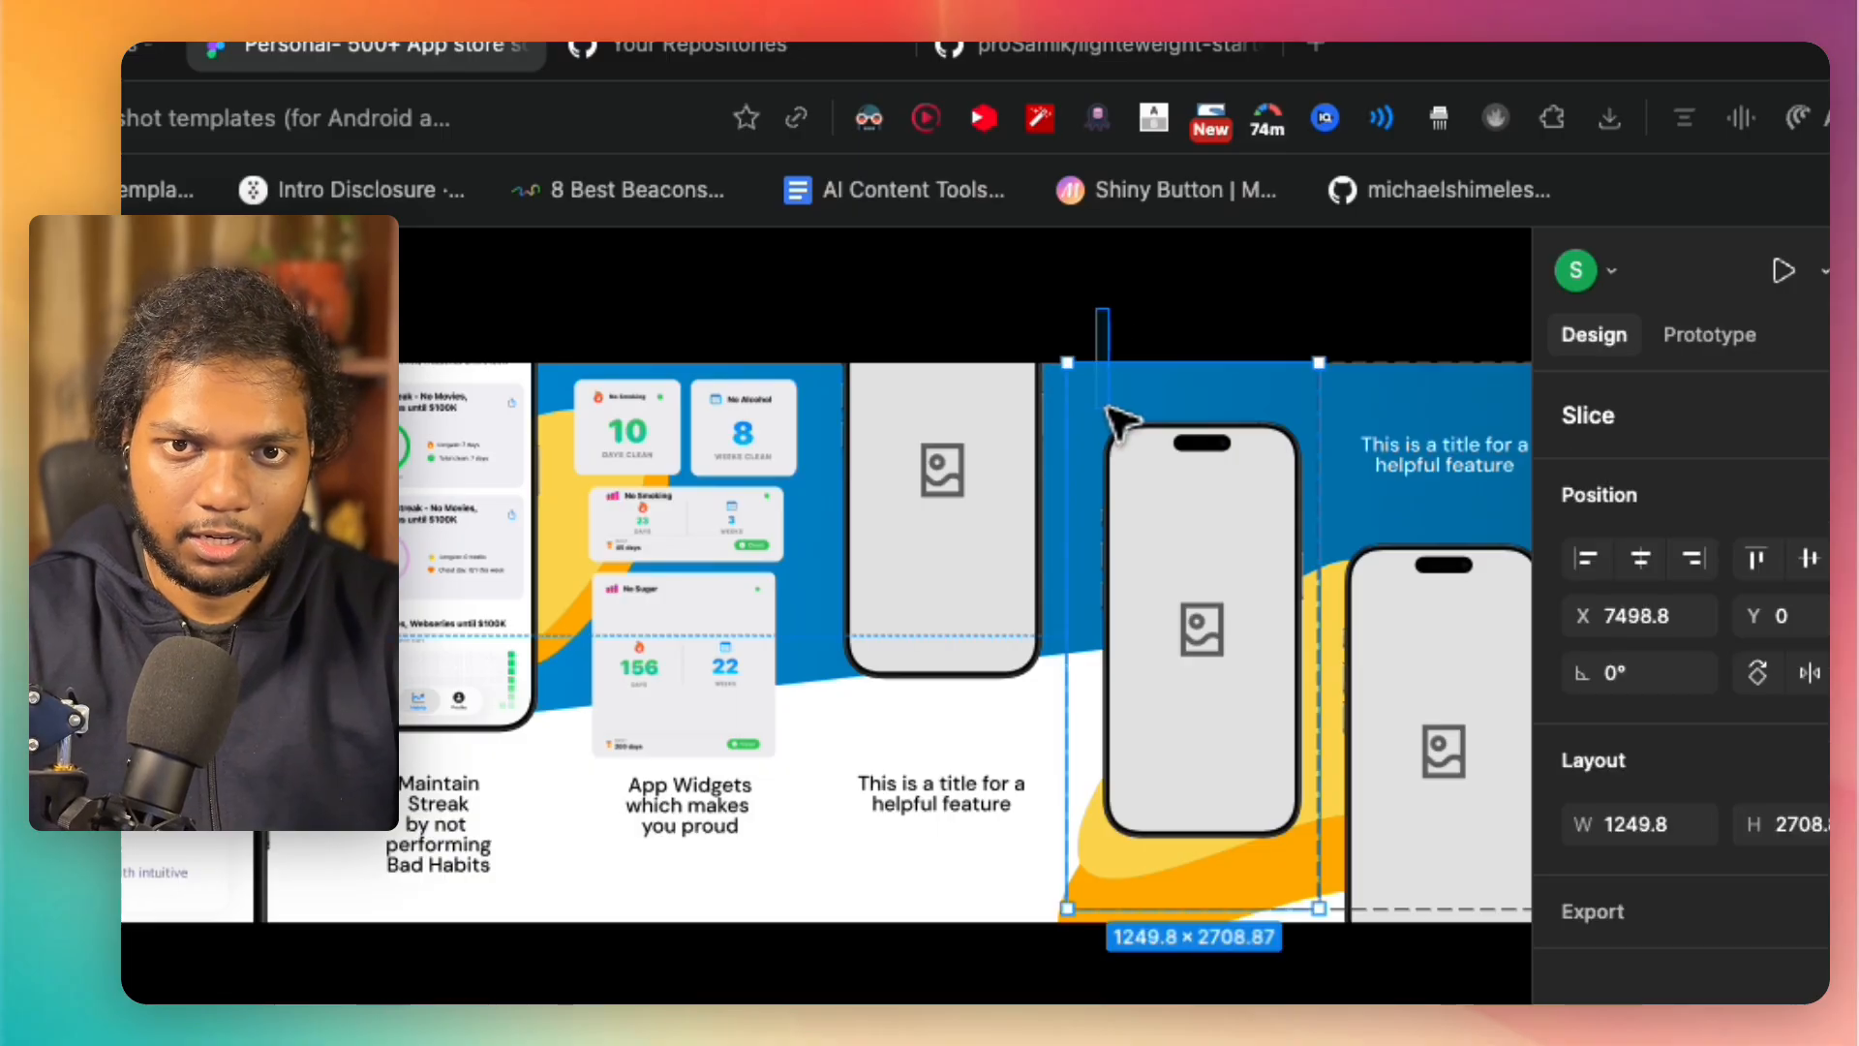
click(1087, 348)
scroll(1074, 324, right, 5)
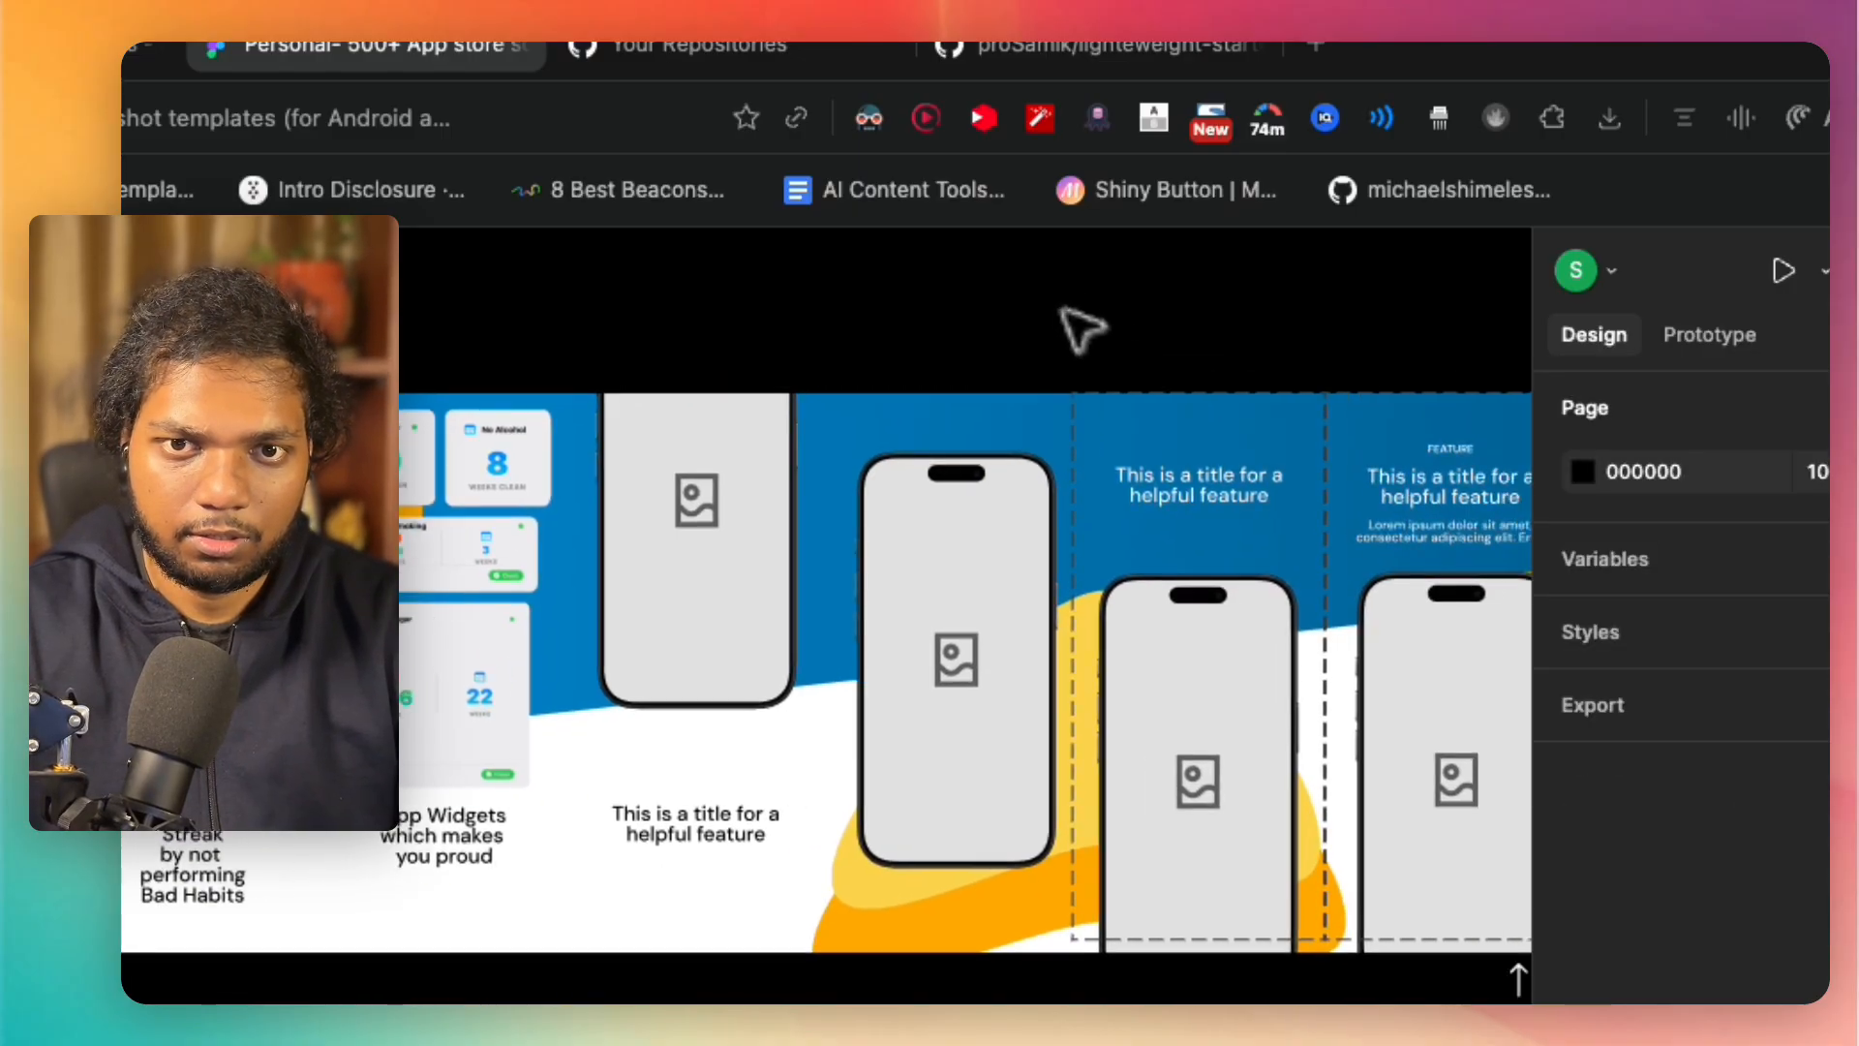
drag(1109, 384, 1129, 419)
key(Escape)
scroll(1129, 423, left, 15)
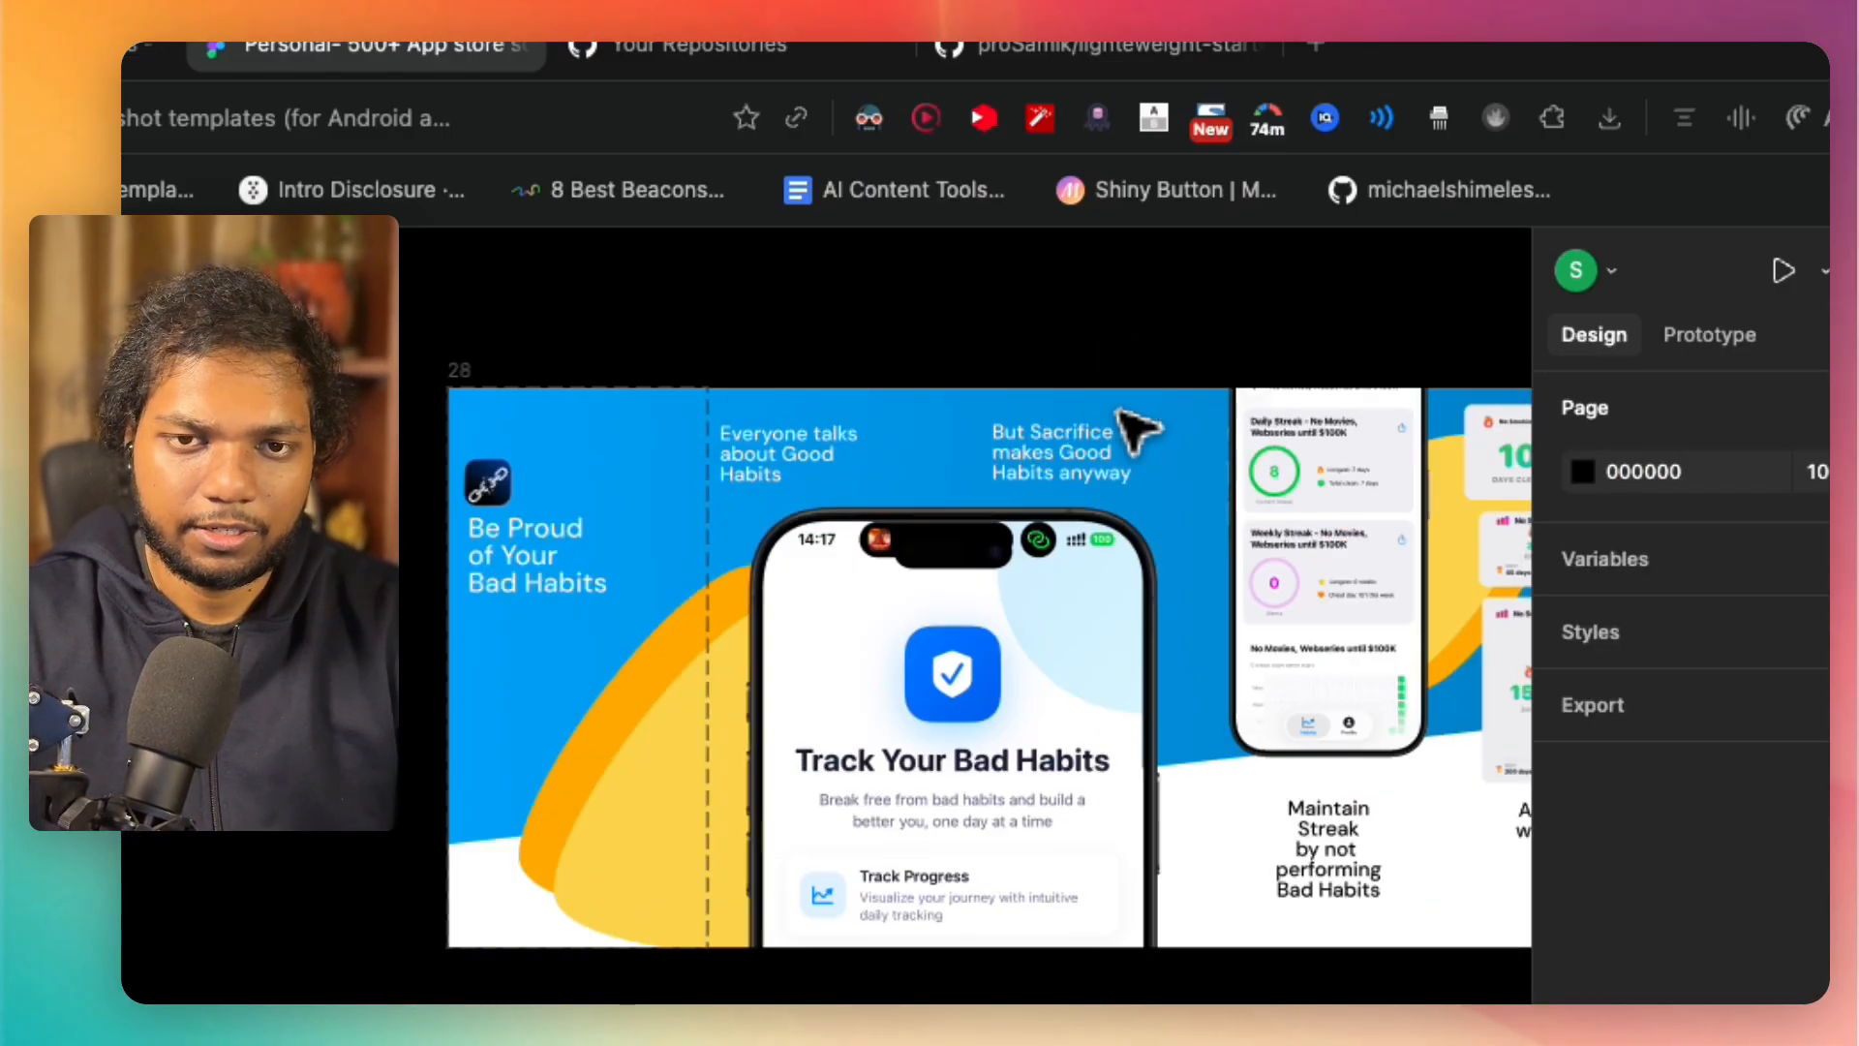
Step: Duplicate the 1284 × 2778 Slice 1 four times, placing the copies side by side through the "App Widgets" artwork
click(602, 407)
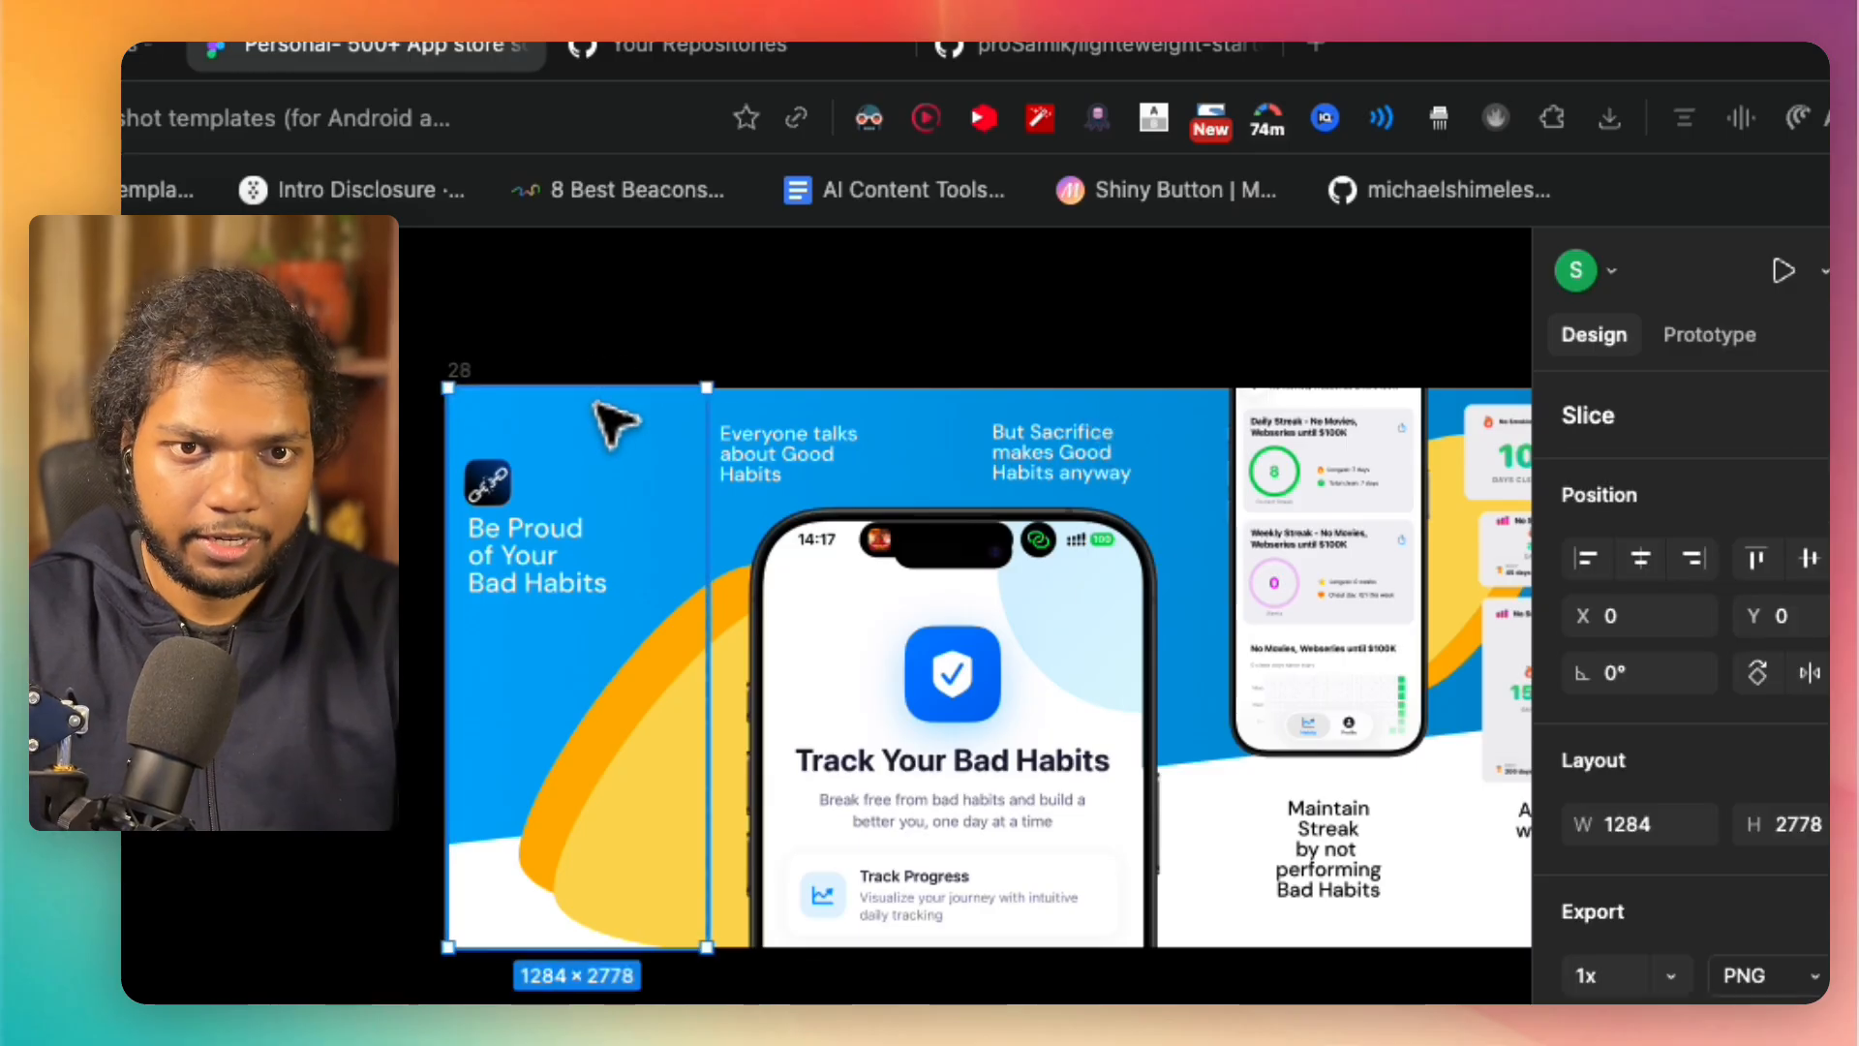
drag(639, 418, 1395, 419)
scroll(1395, 420, right, 5)
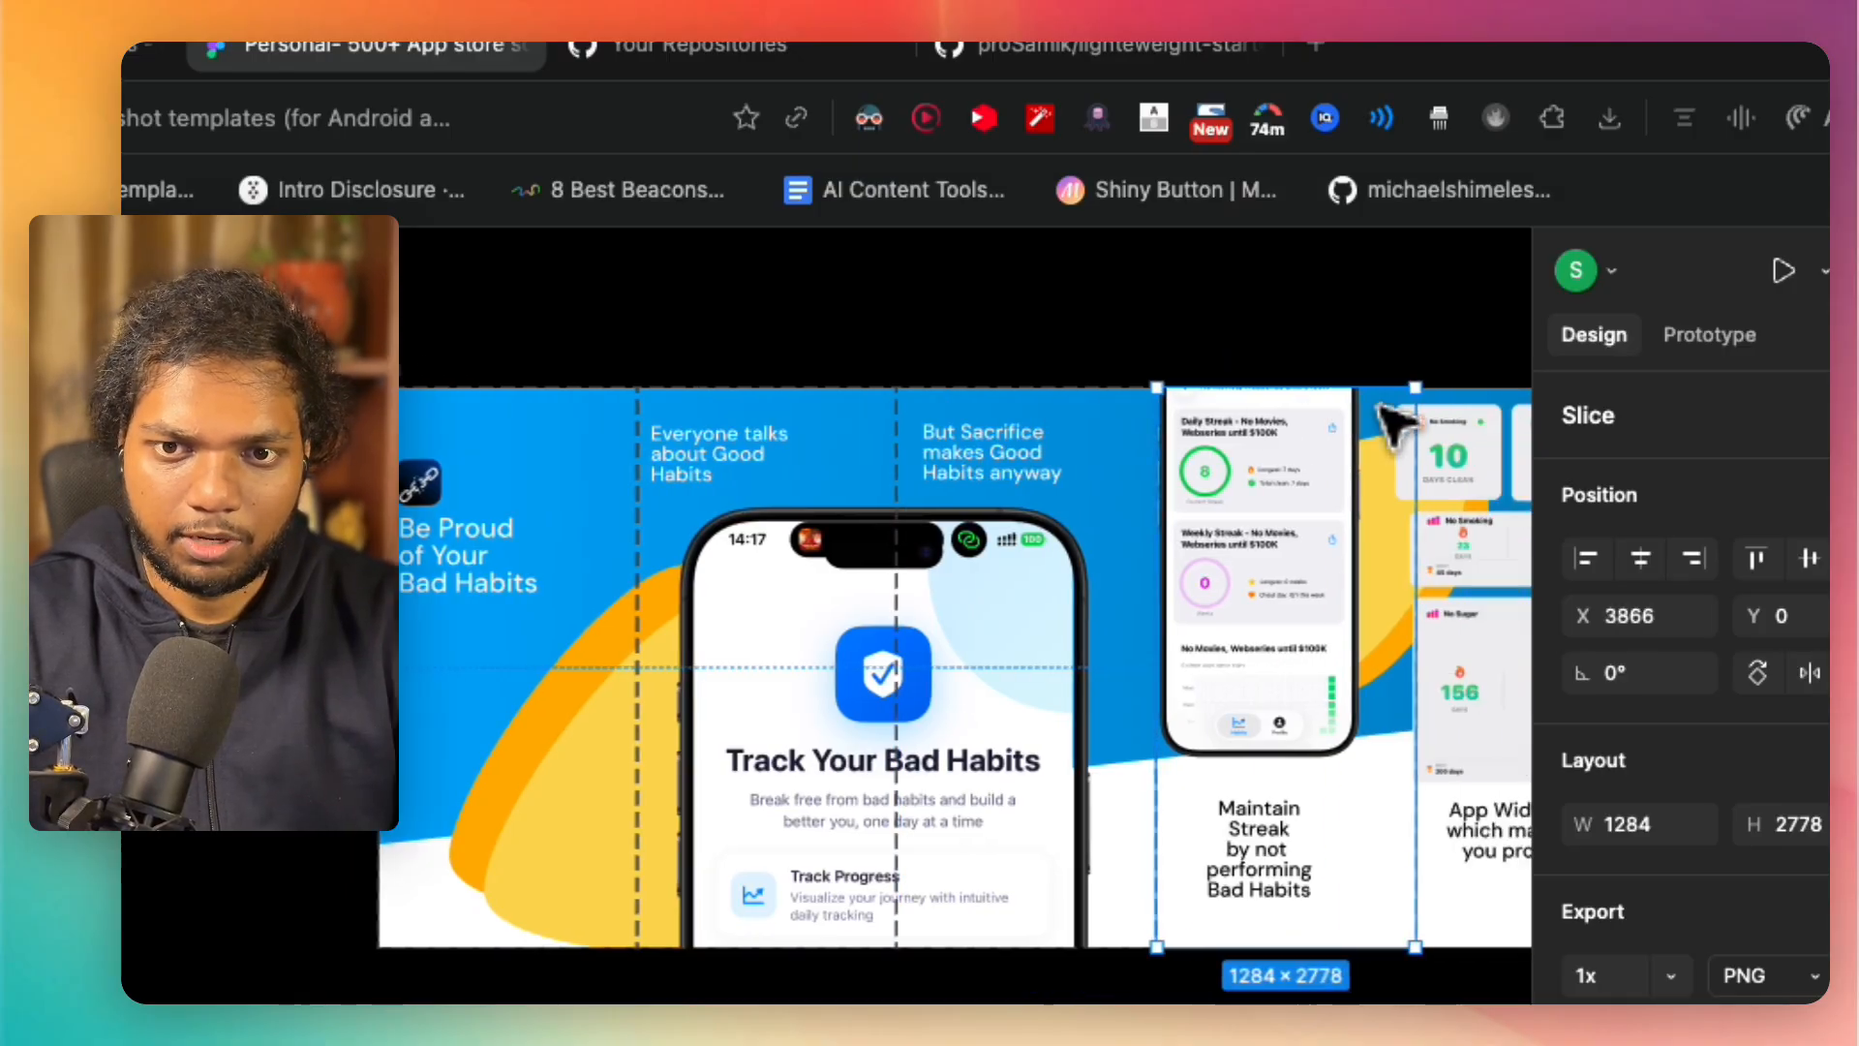
drag(1153, 512, 1300, 531)
scroll(1249, 527, right, 4)
click(1188, 448)
drag(1183, 445, 1214, 447)
click(981, 304)
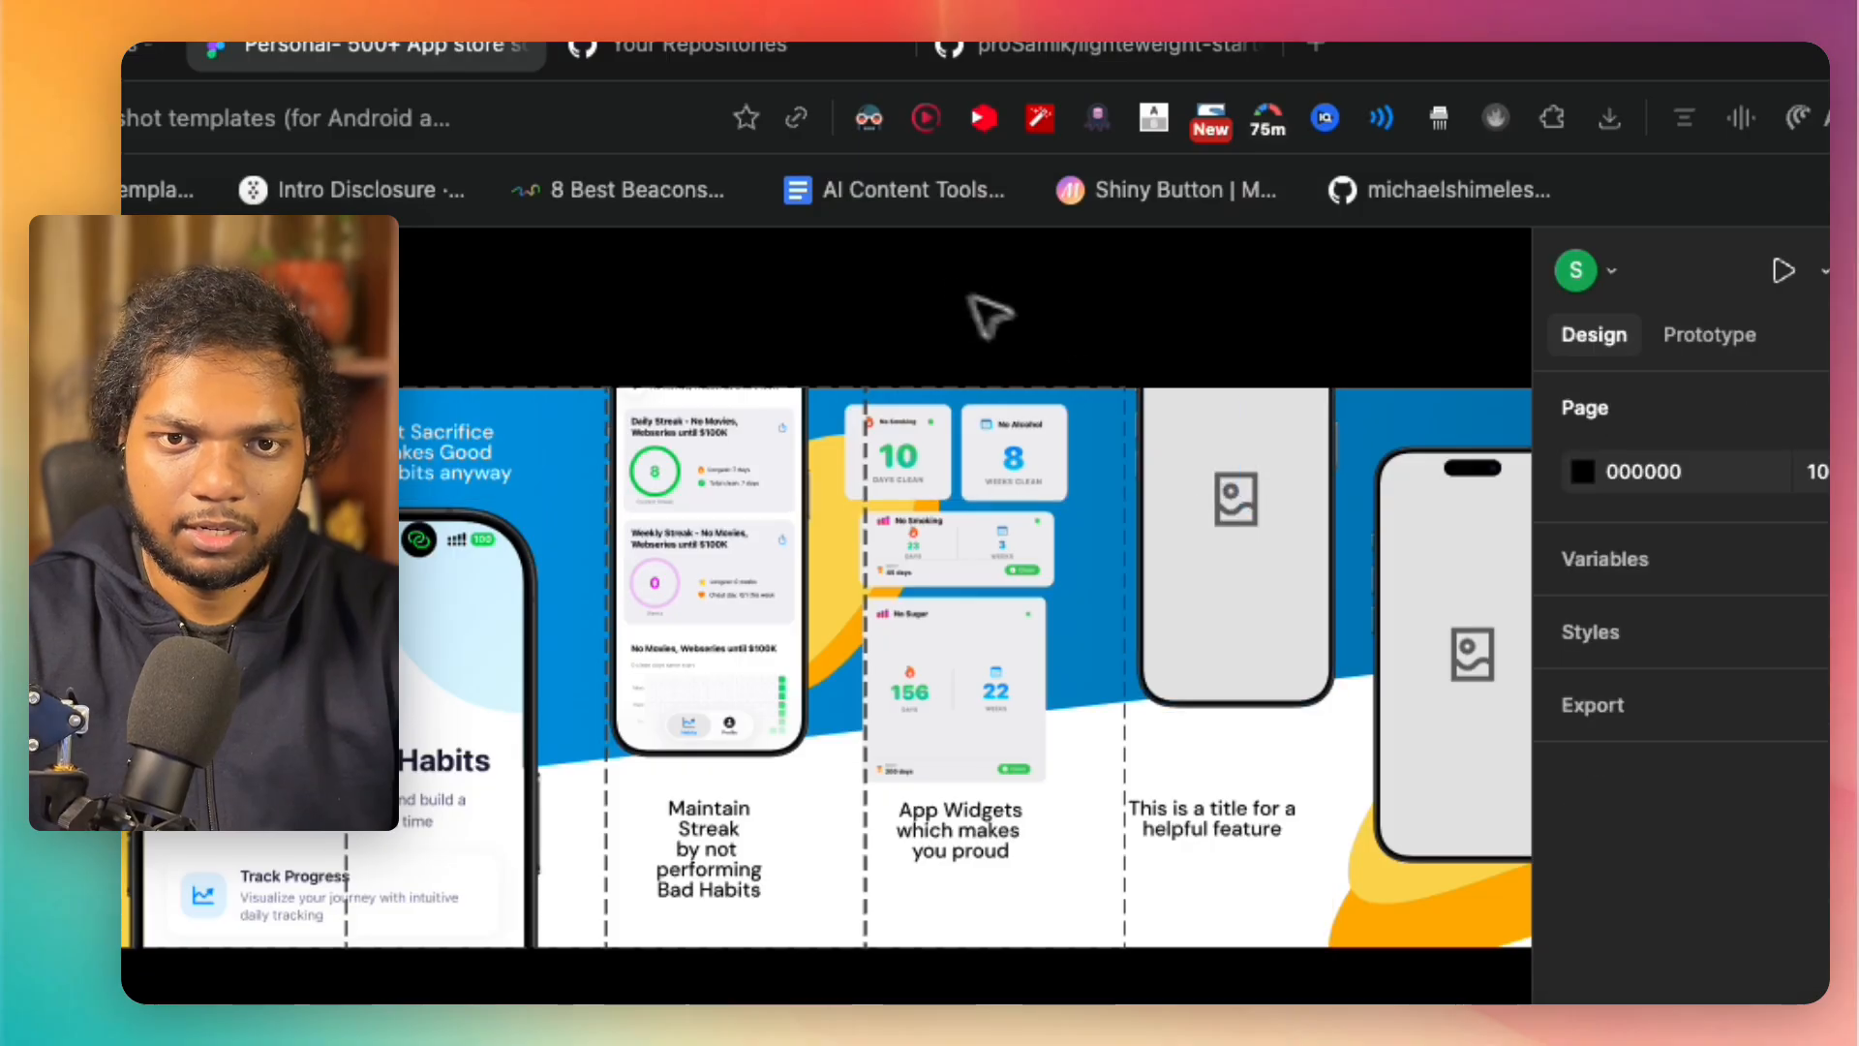
scroll(938, 277, up, 5)
scroll(938, 277, down, 3)
drag(596, 393, 710, 532)
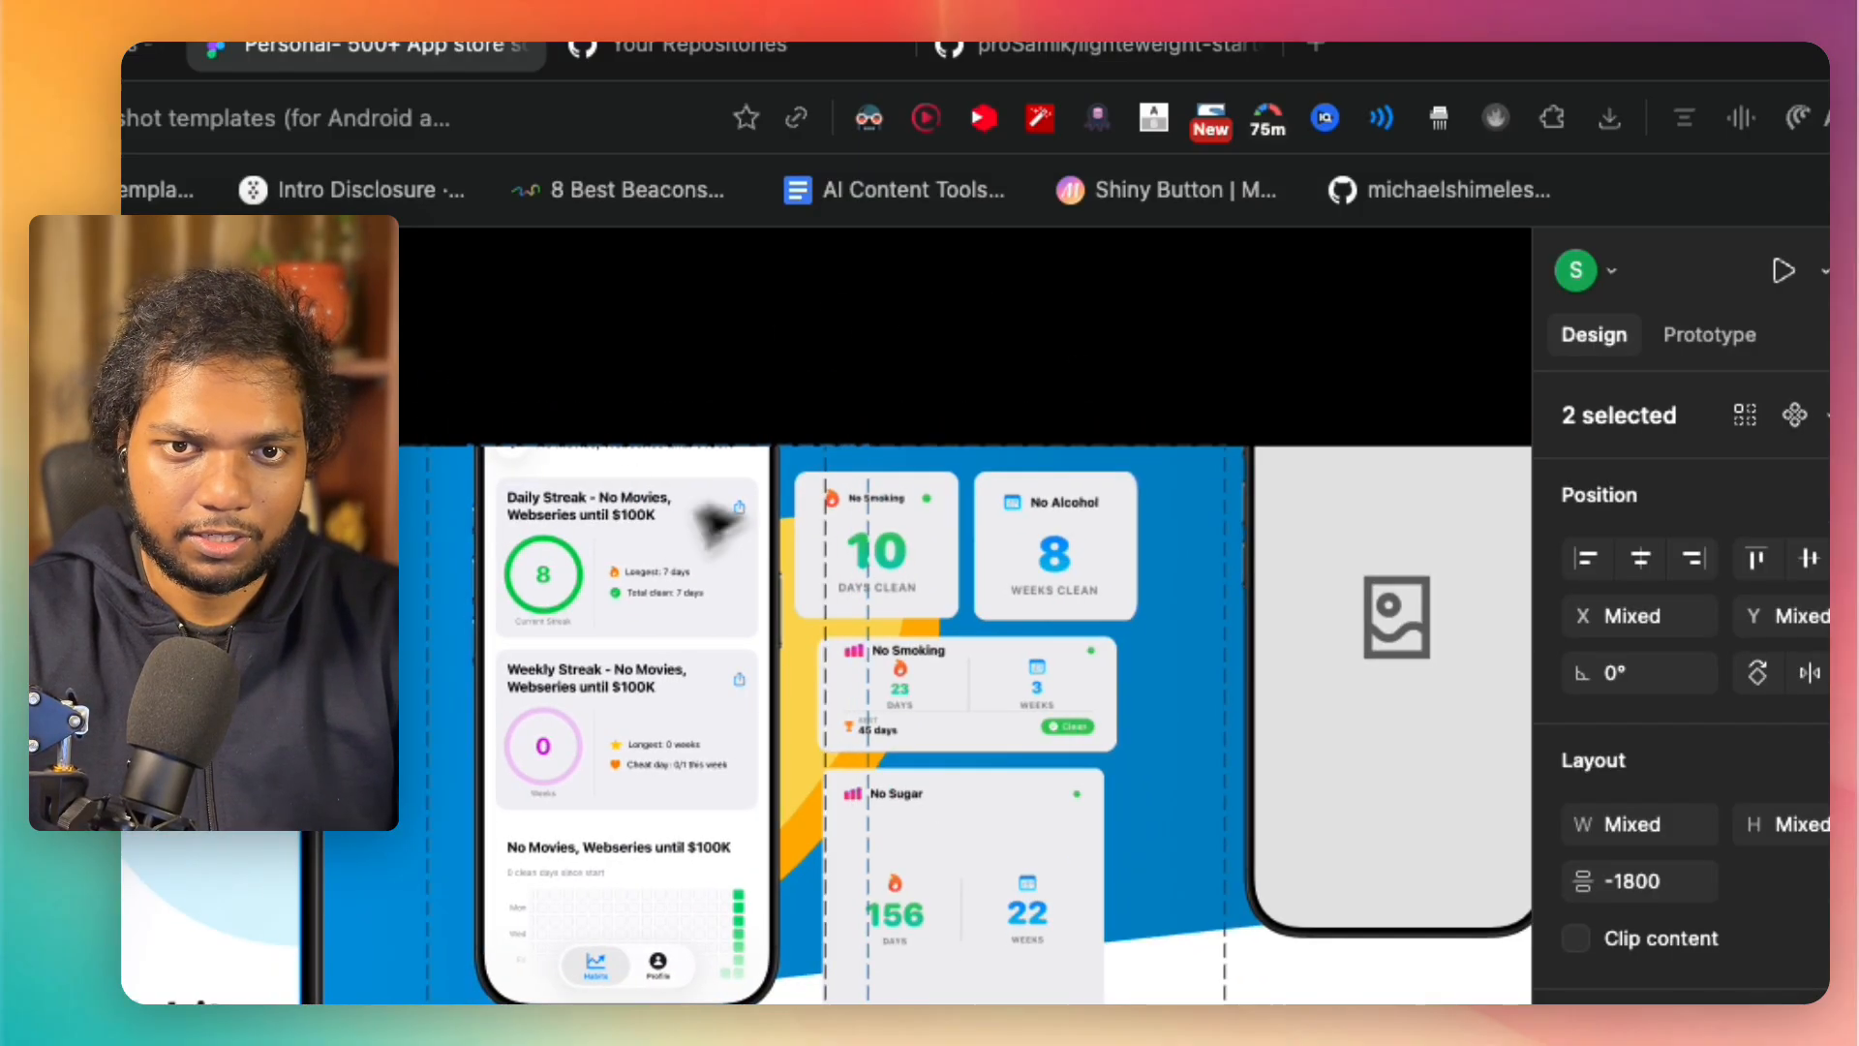
click(919, 383)
mouse_move(912, 366)
mouse_down()
mouse_move(949, 489)
mouse_move(998, 532)
mouse_up()
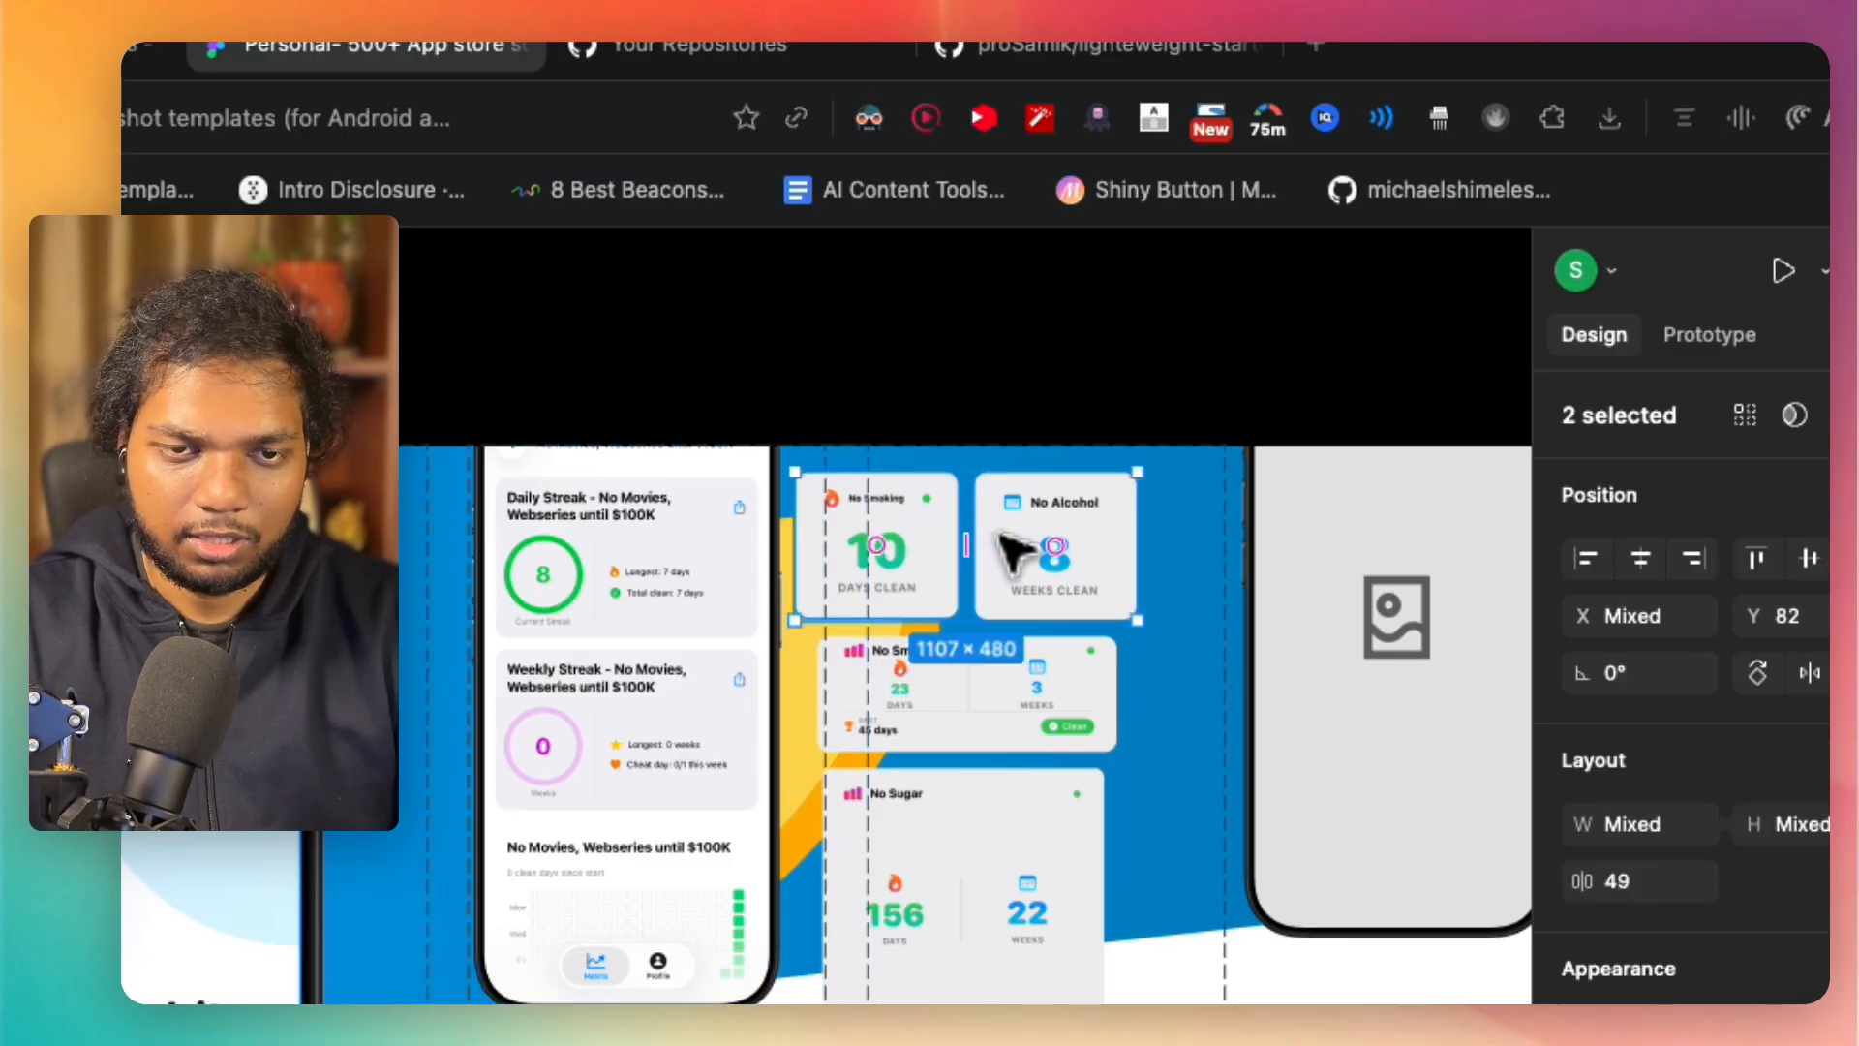
key(super+z)
key(super+z)
key(super+z)
Step: Centre the streak phone mockup in its slice, about 135 px from each side edge
click(852, 403)
click(581, 672)
drag(581, 672, 619, 677)
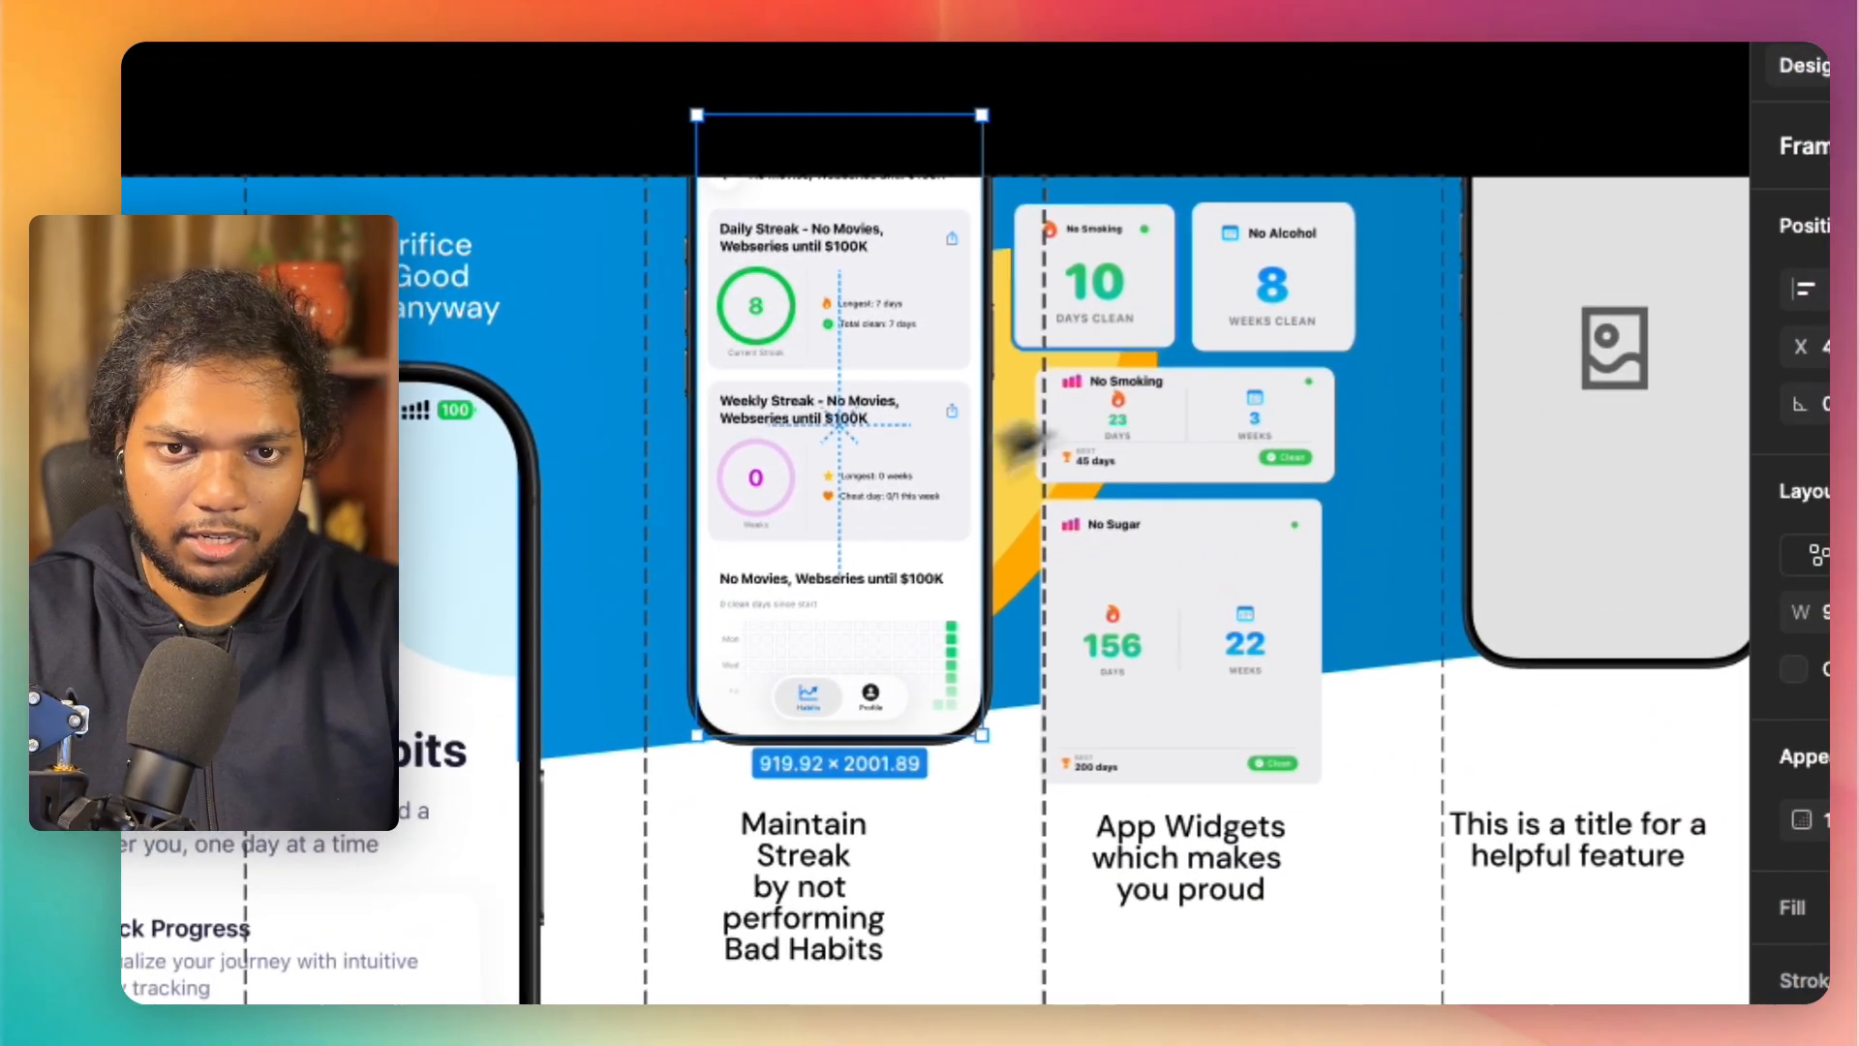
Step: Move the No Alcohol, both No Smoking and the No Sugar widget images right so they fit inside the fifth slice
click(1167, 289)
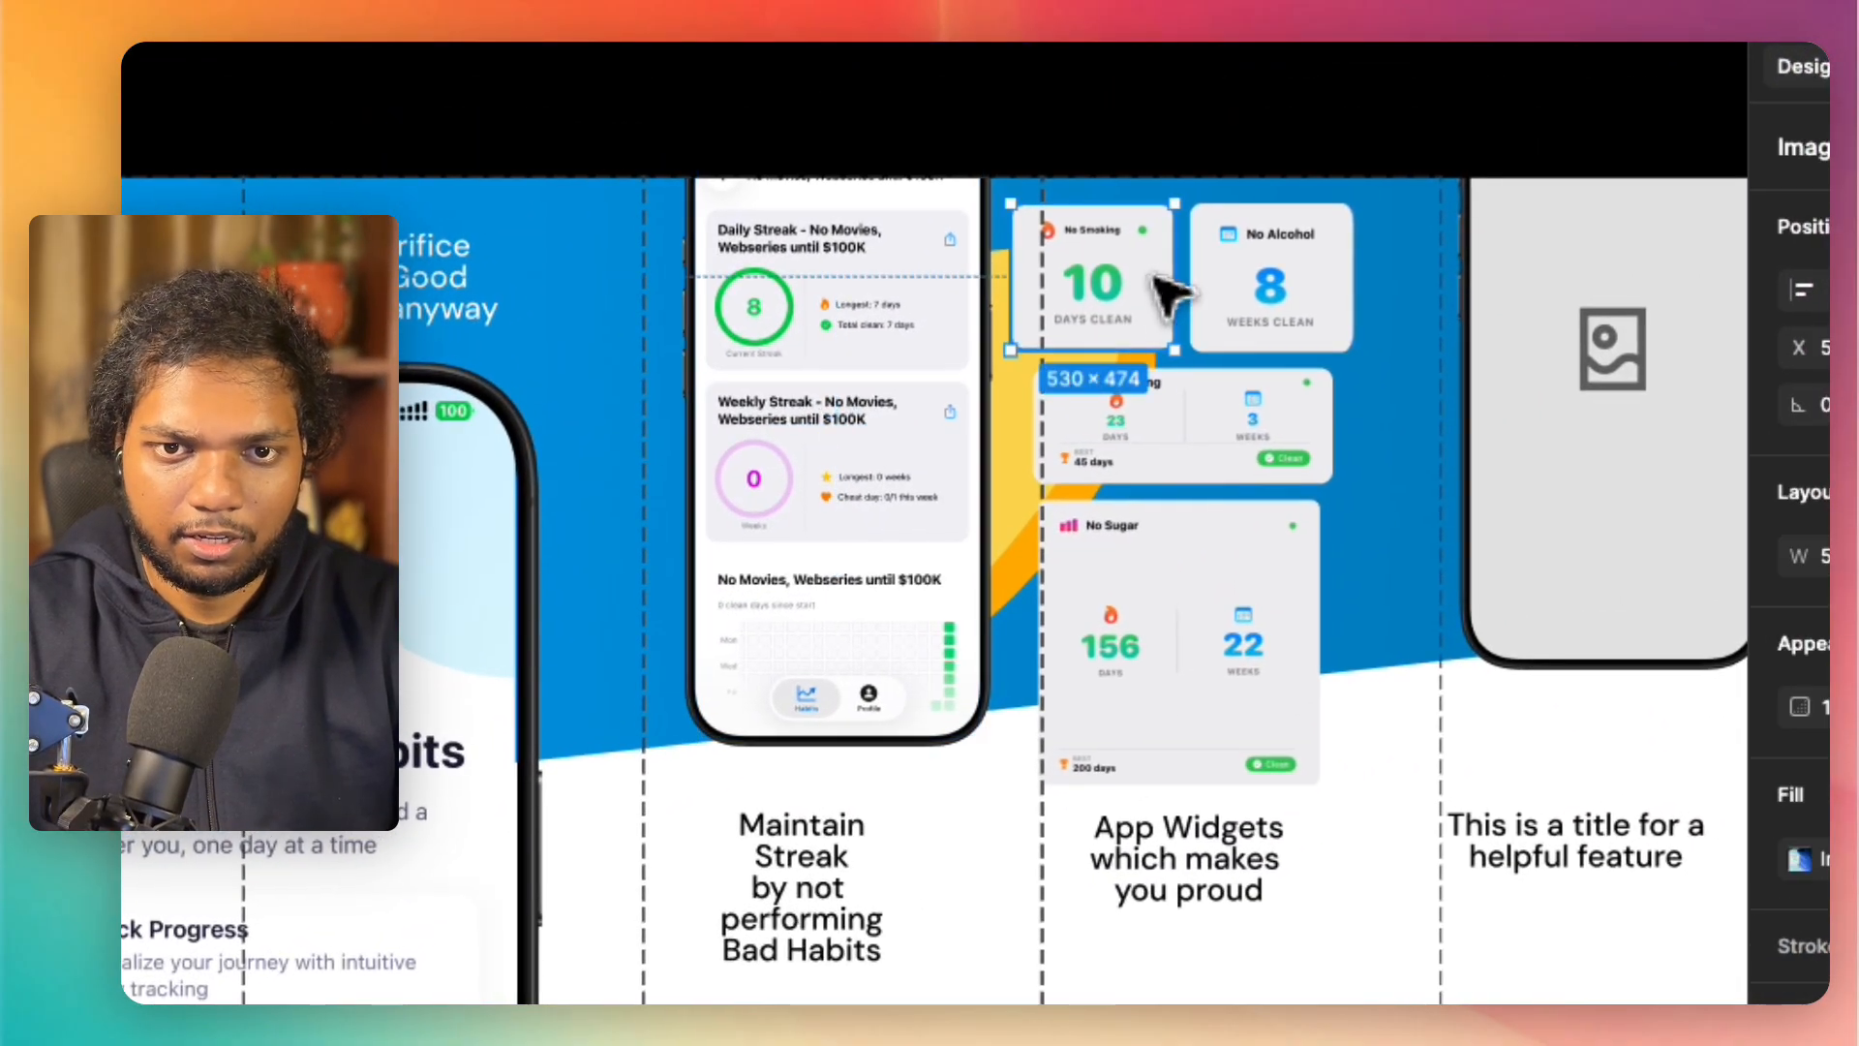
shift+click(1263, 277)
click(1263, 277)
drag(1263, 276, 1325, 278)
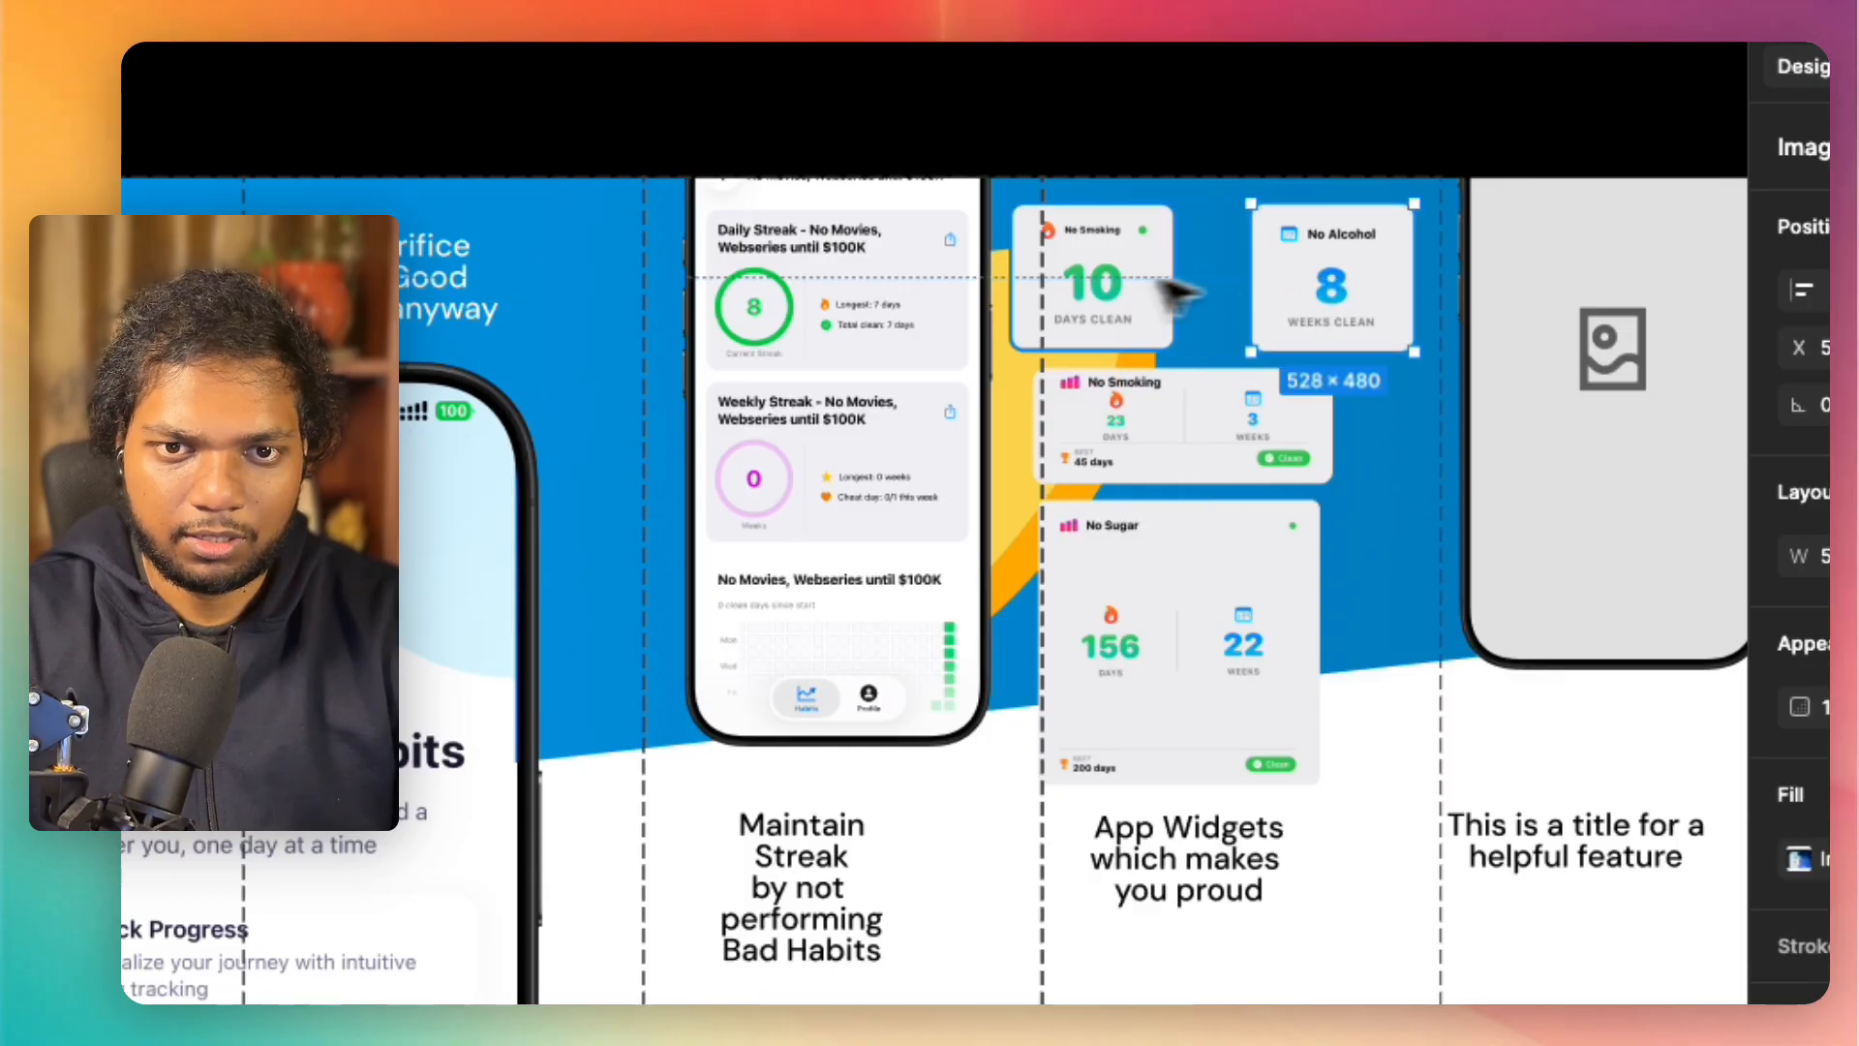
drag(1074, 290, 1123, 290)
drag(1199, 448, 1248, 448)
drag(1189, 592, 1230, 601)
Step: Centre the "Maintain Streak" and "App Widgets" titles in their slices and the "Track Your Bad Habits" phone across the second and third slices
click(1179, 886)
drag(1053, 759, 1081, 754)
scroll(1081, 754, left, 7)
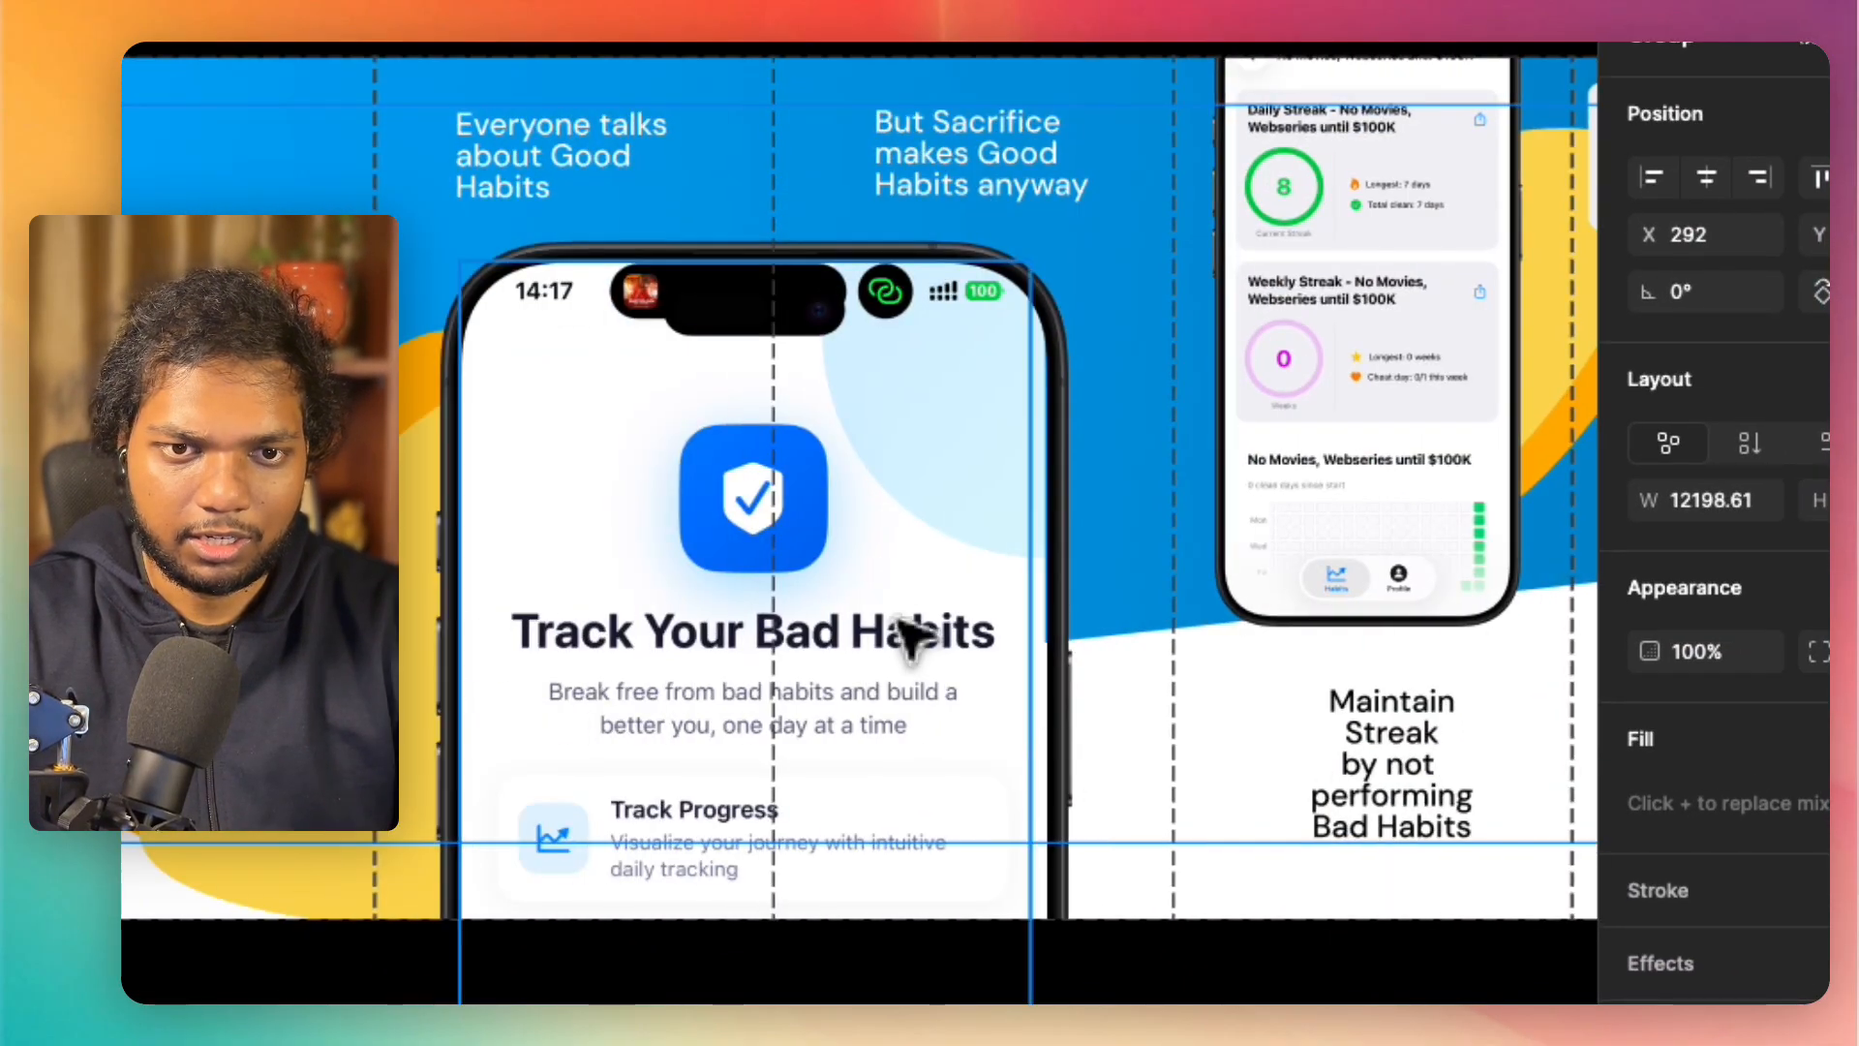
click(963, 405)
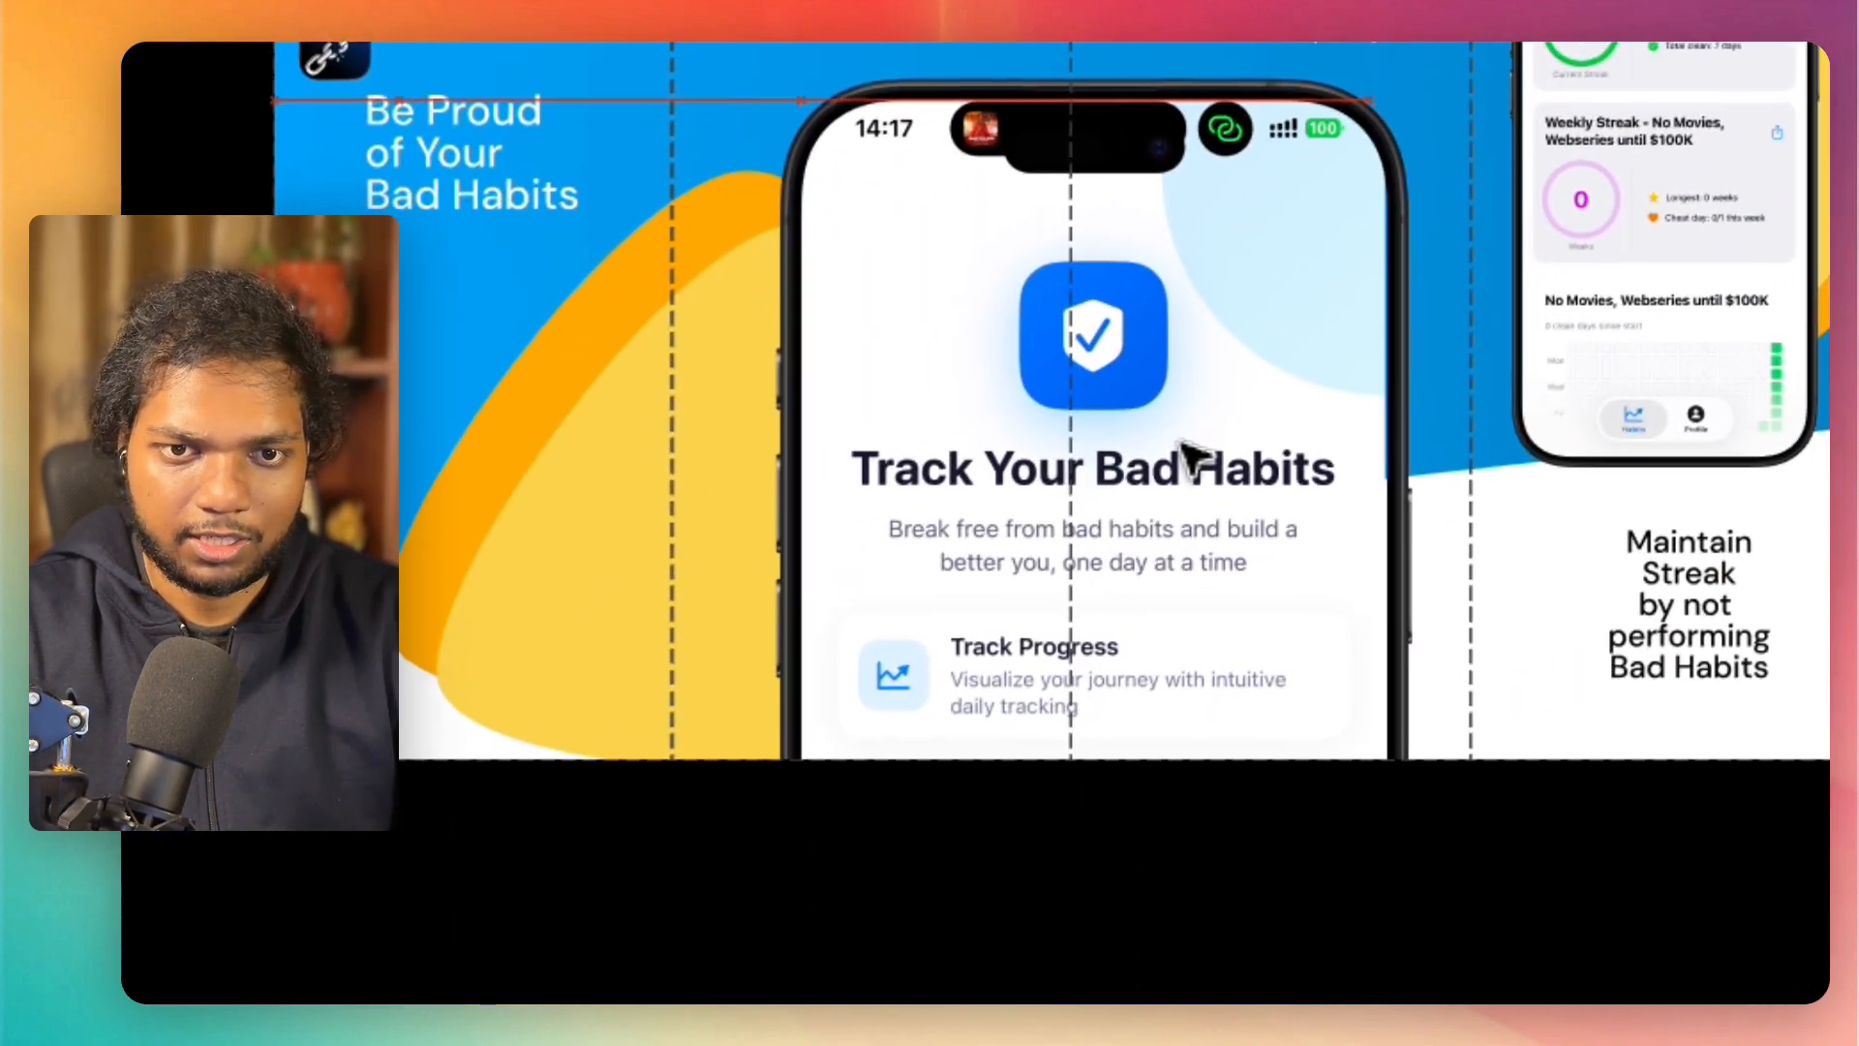
drag(1143, 448, 1135, 447)
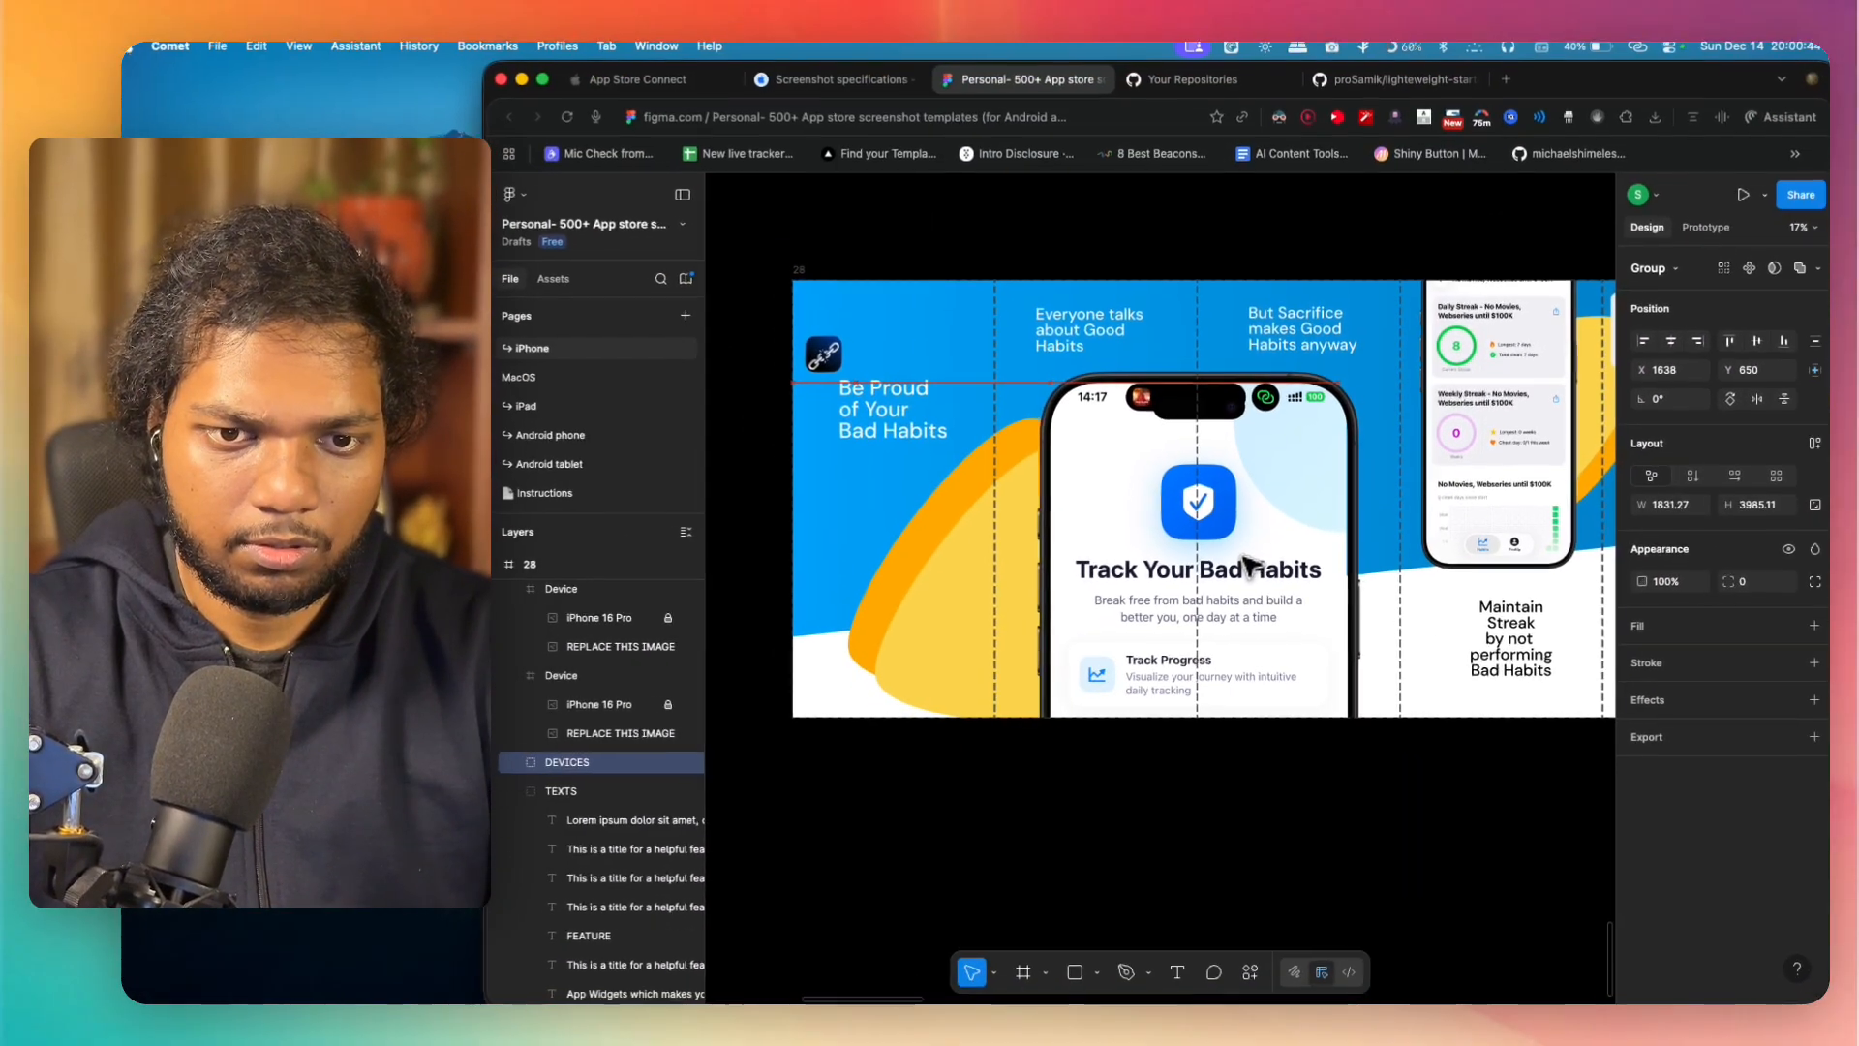
drag(1245, 559, 1245, 557)
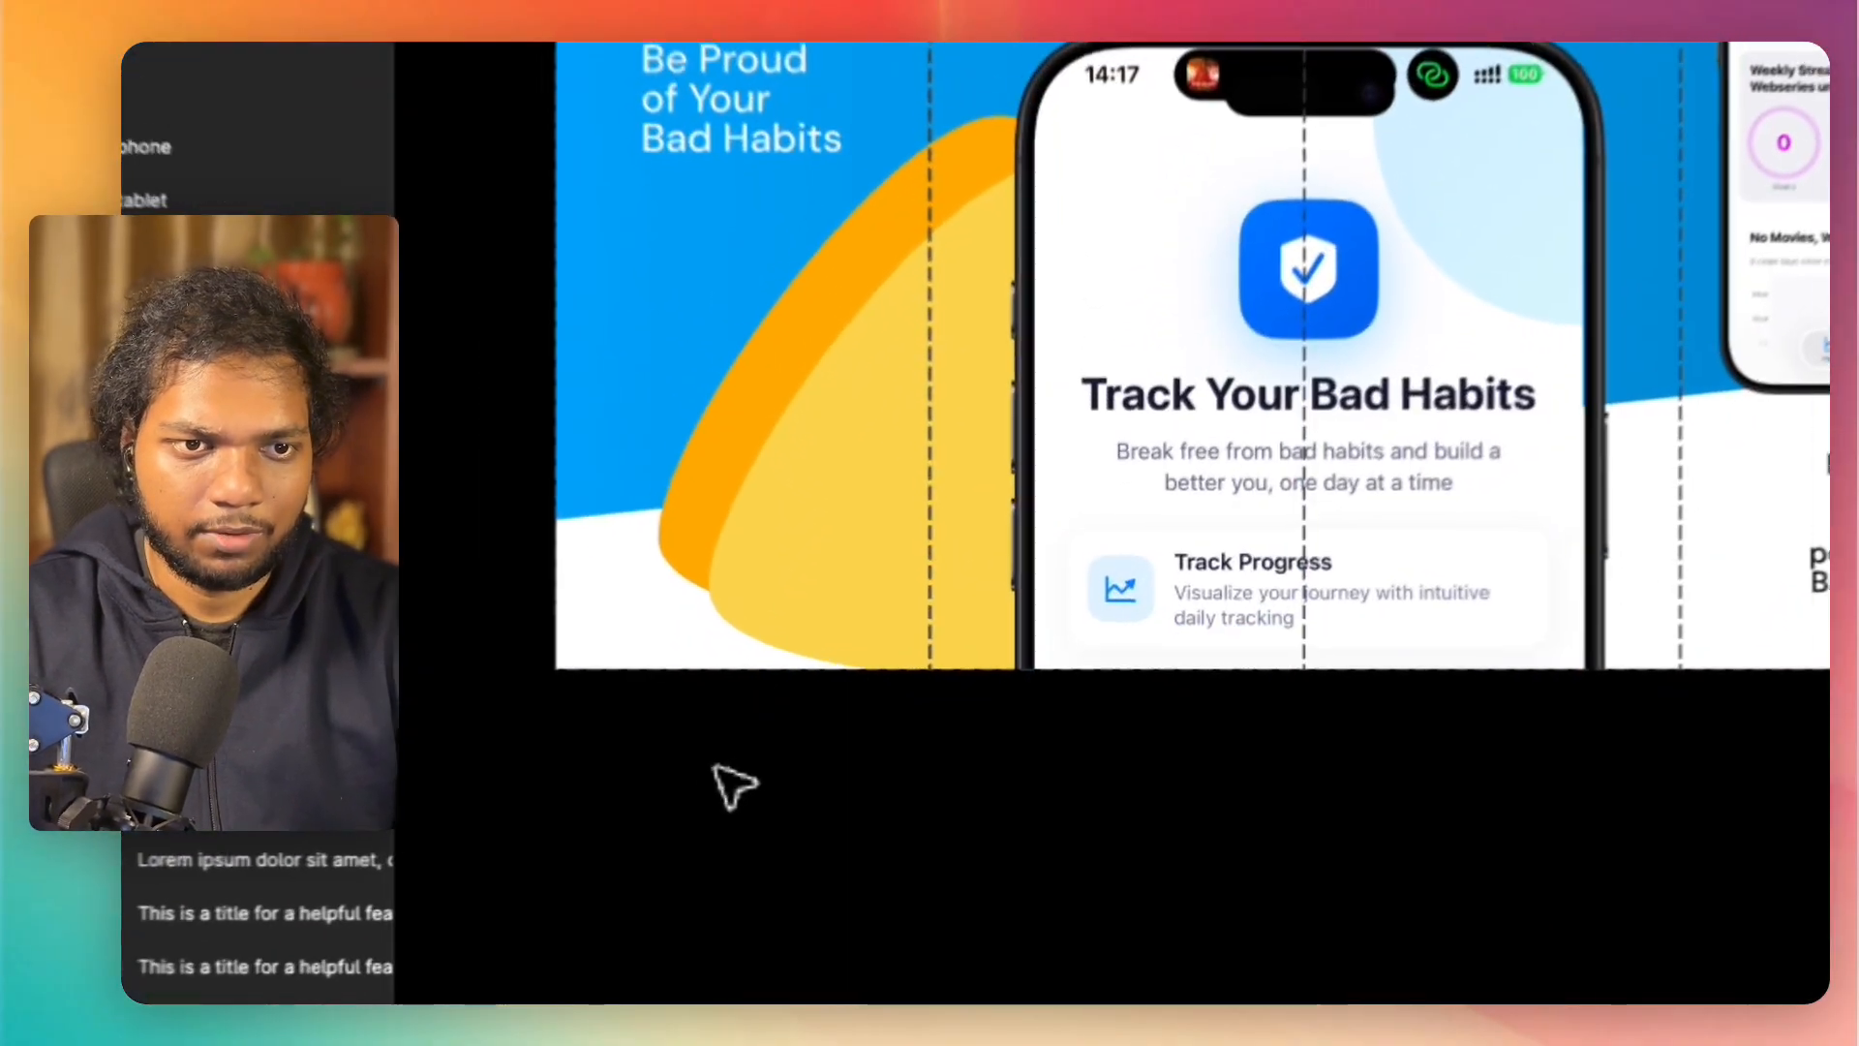
Step: Export the four slices after the first one, Slice 11 to Slice 14, as 1x PNGs into the ios-screenshot folder under the name screen
scroll(702, 796, up, 2)
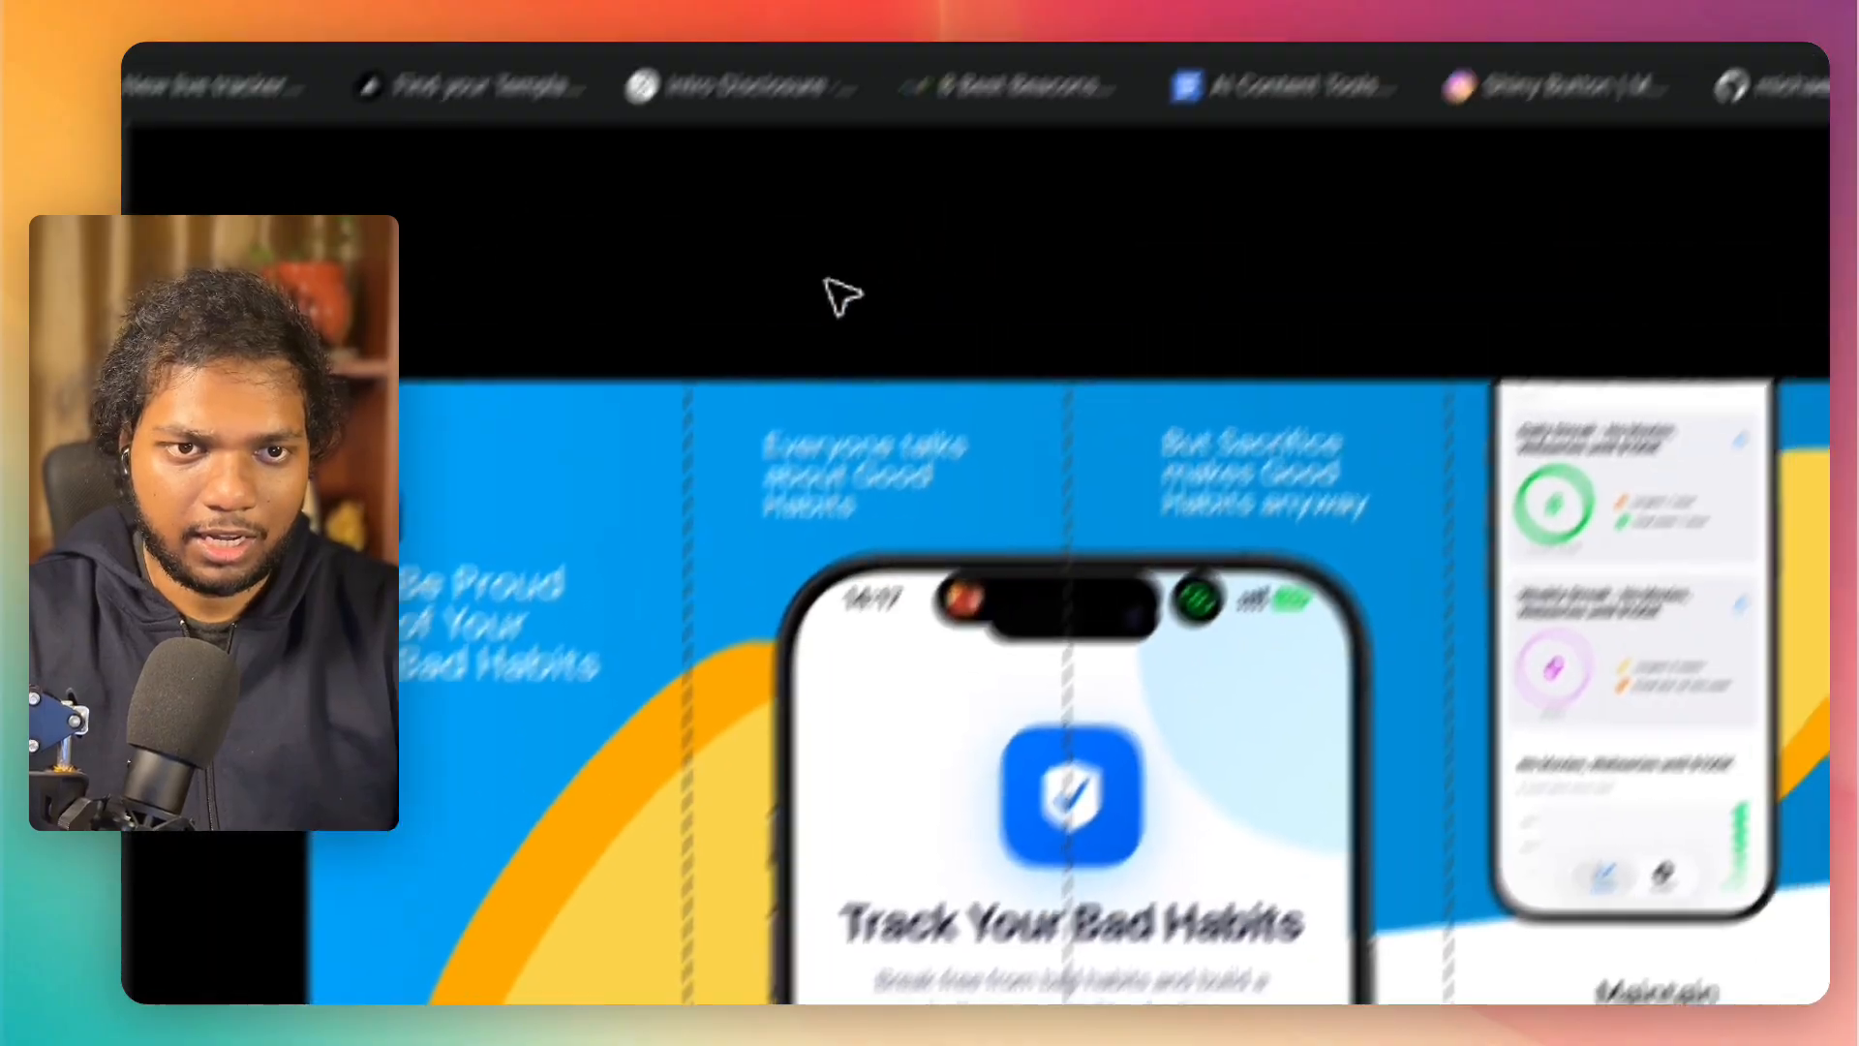
drag(829, 283, 826, 394)
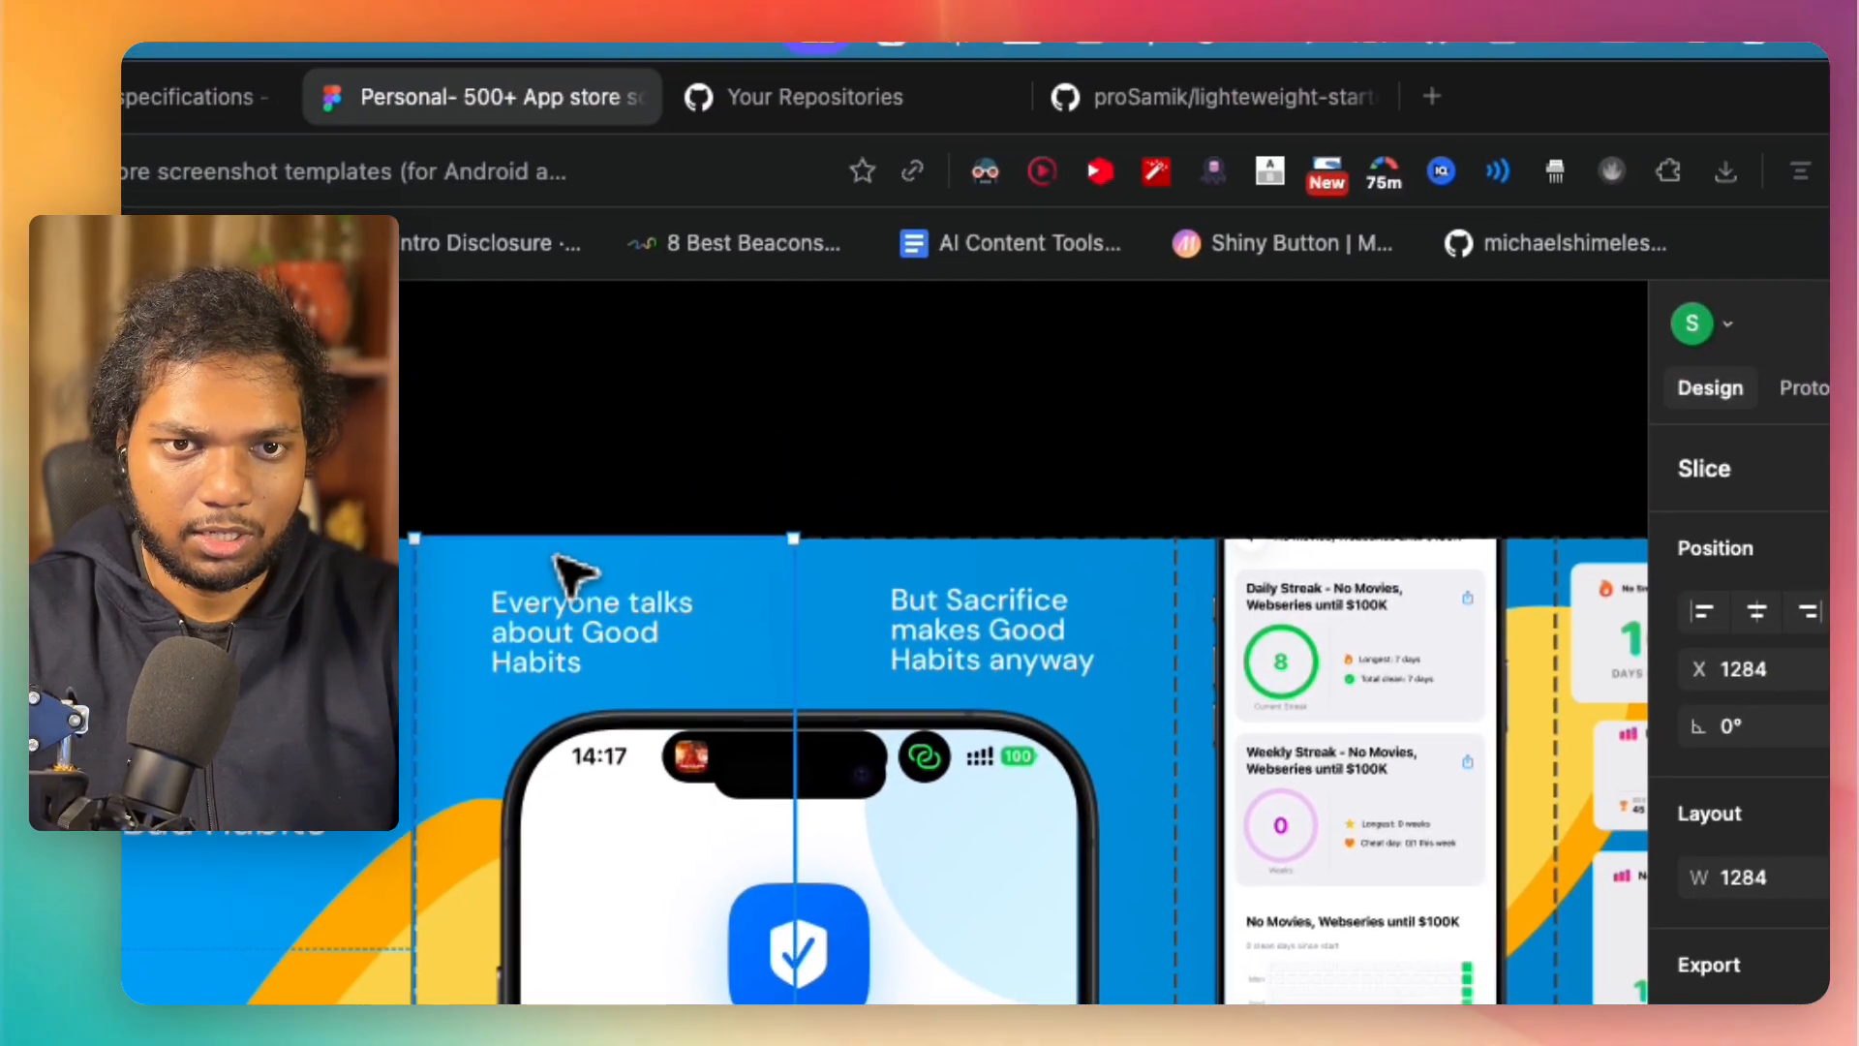
drag(1021, 481, 1038, 591)
drag(1395, 430, 1391, 608)
scroll(1404, 634, right, 3)
drag(1448, 485, 1455, 569)
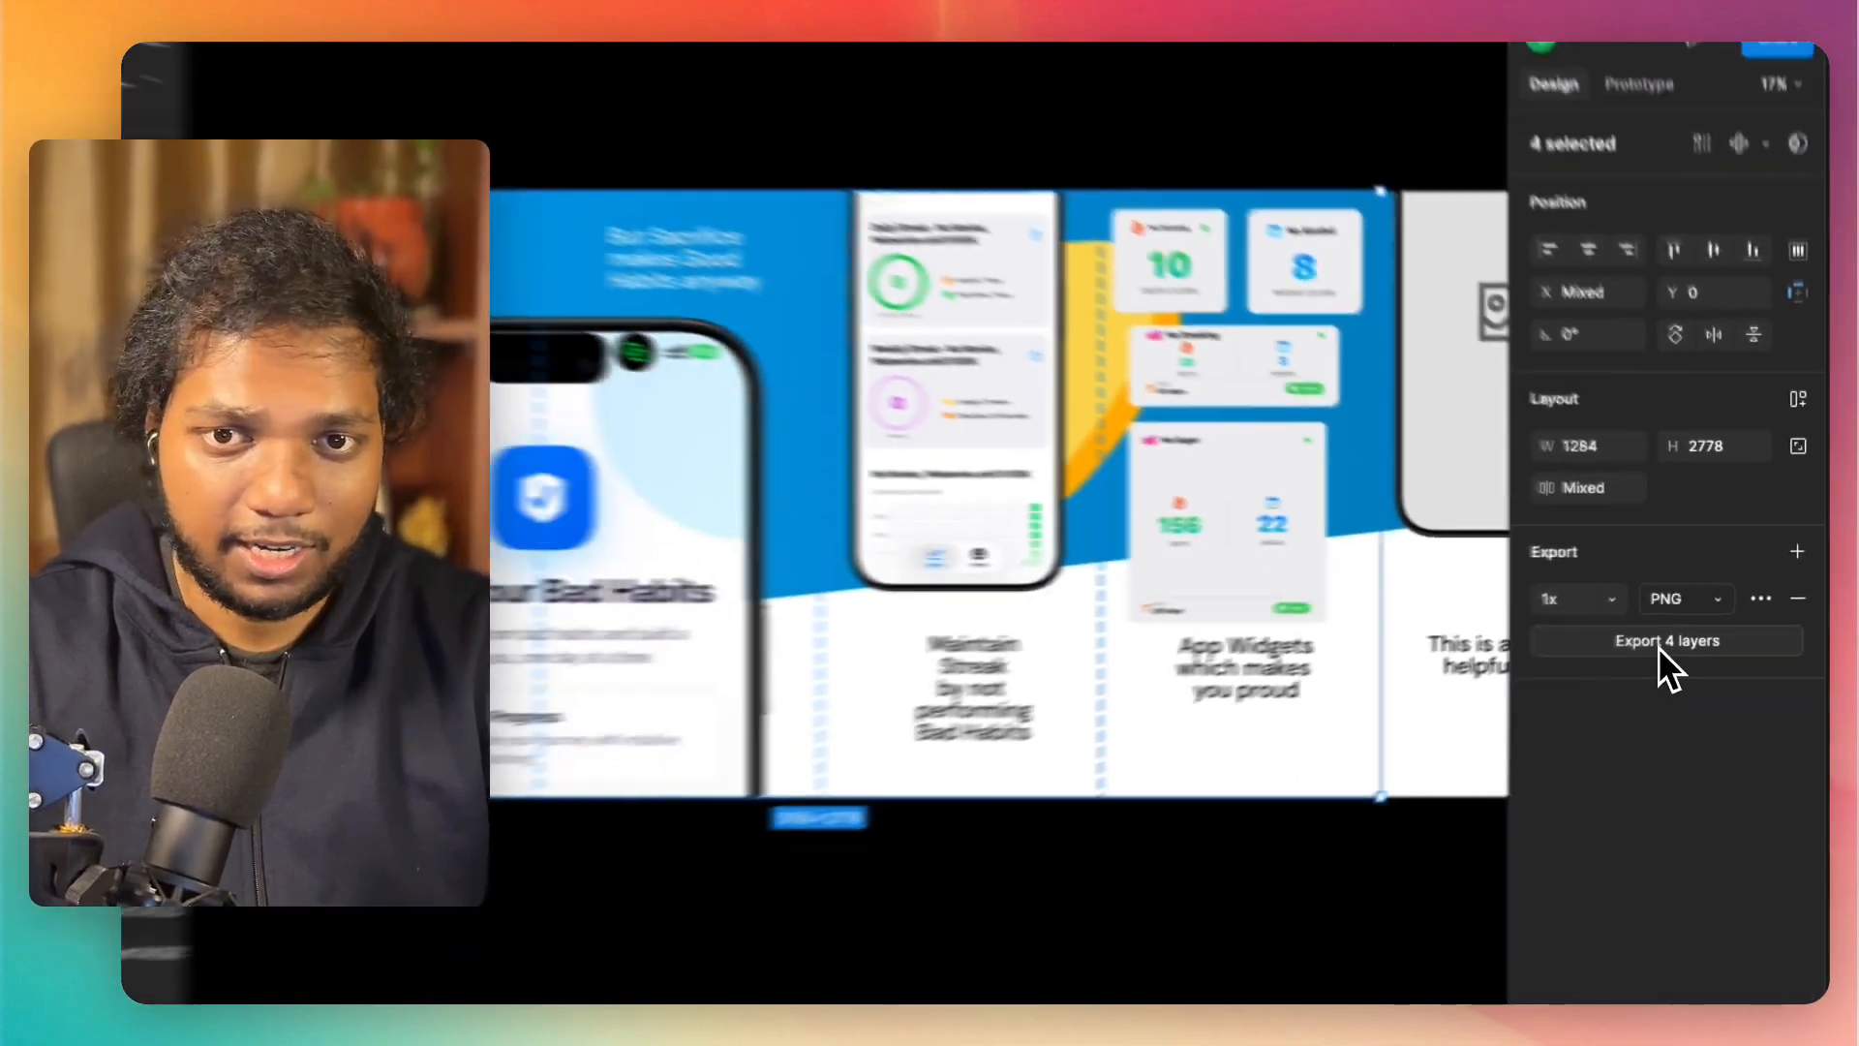
click(1599, 678)
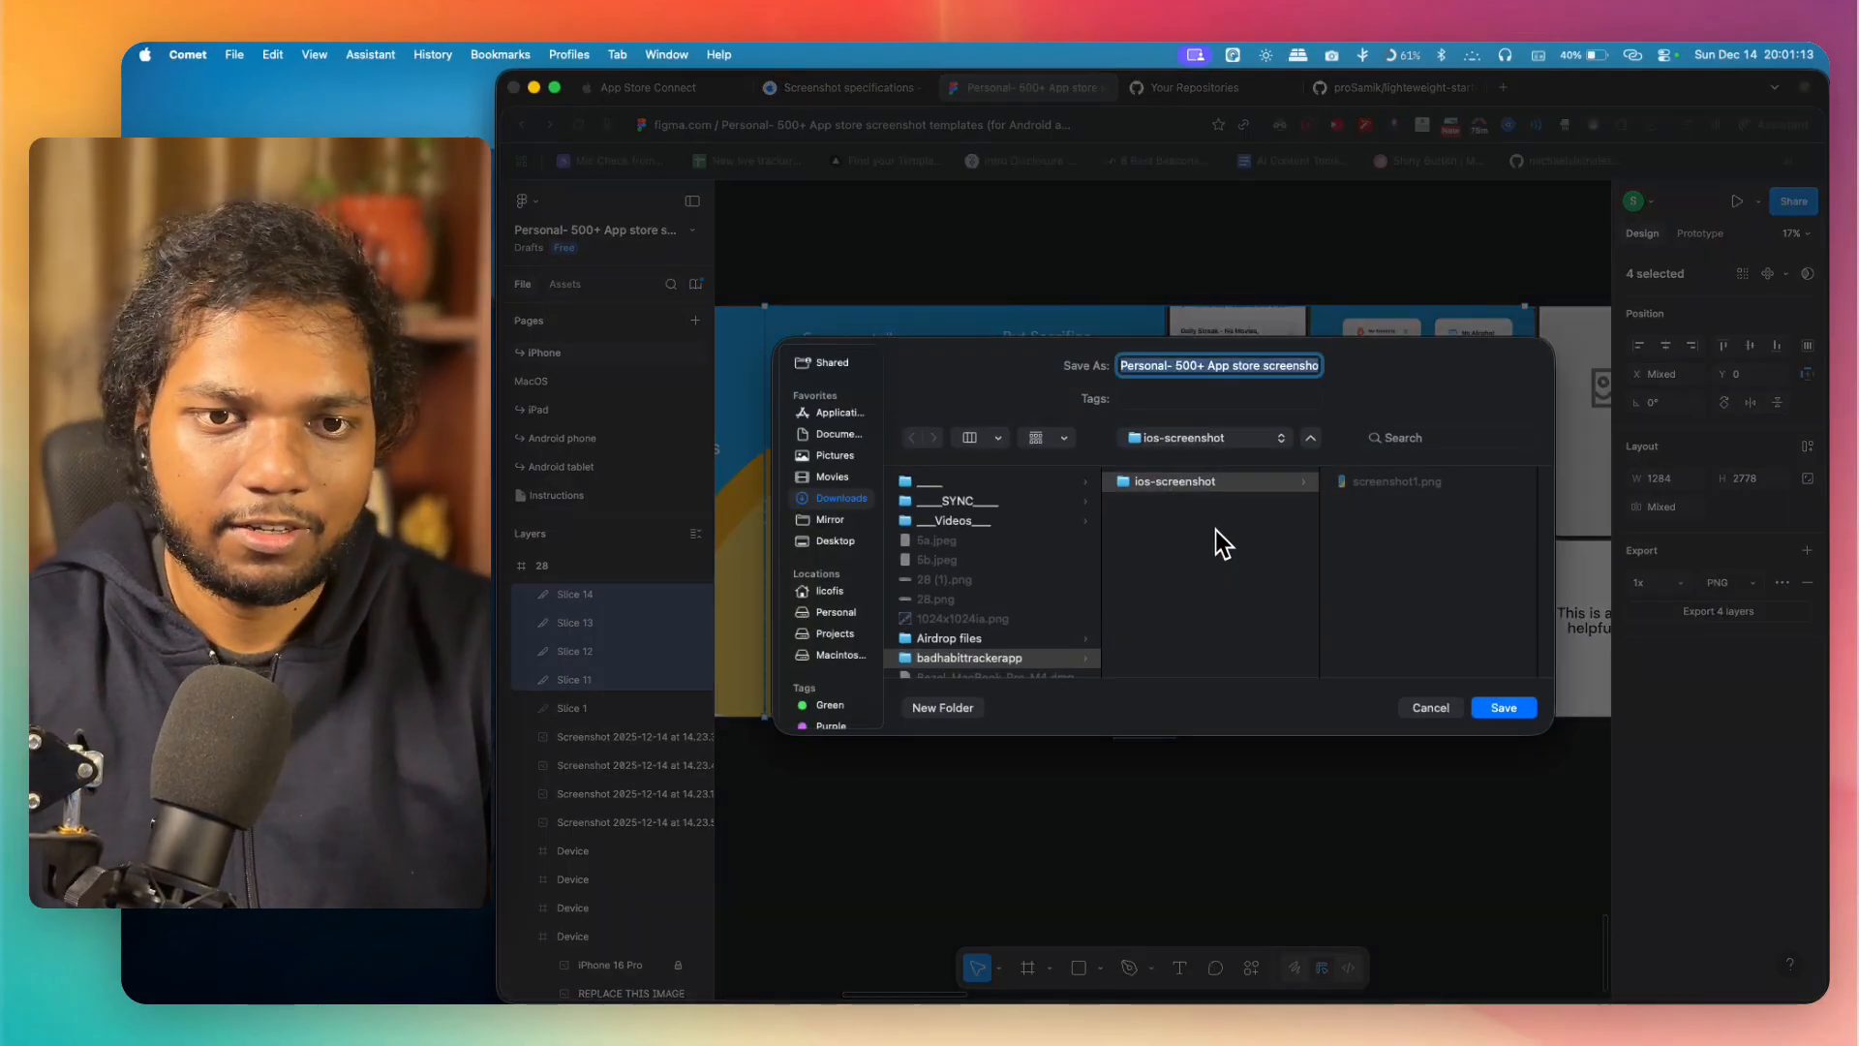
text(screen)
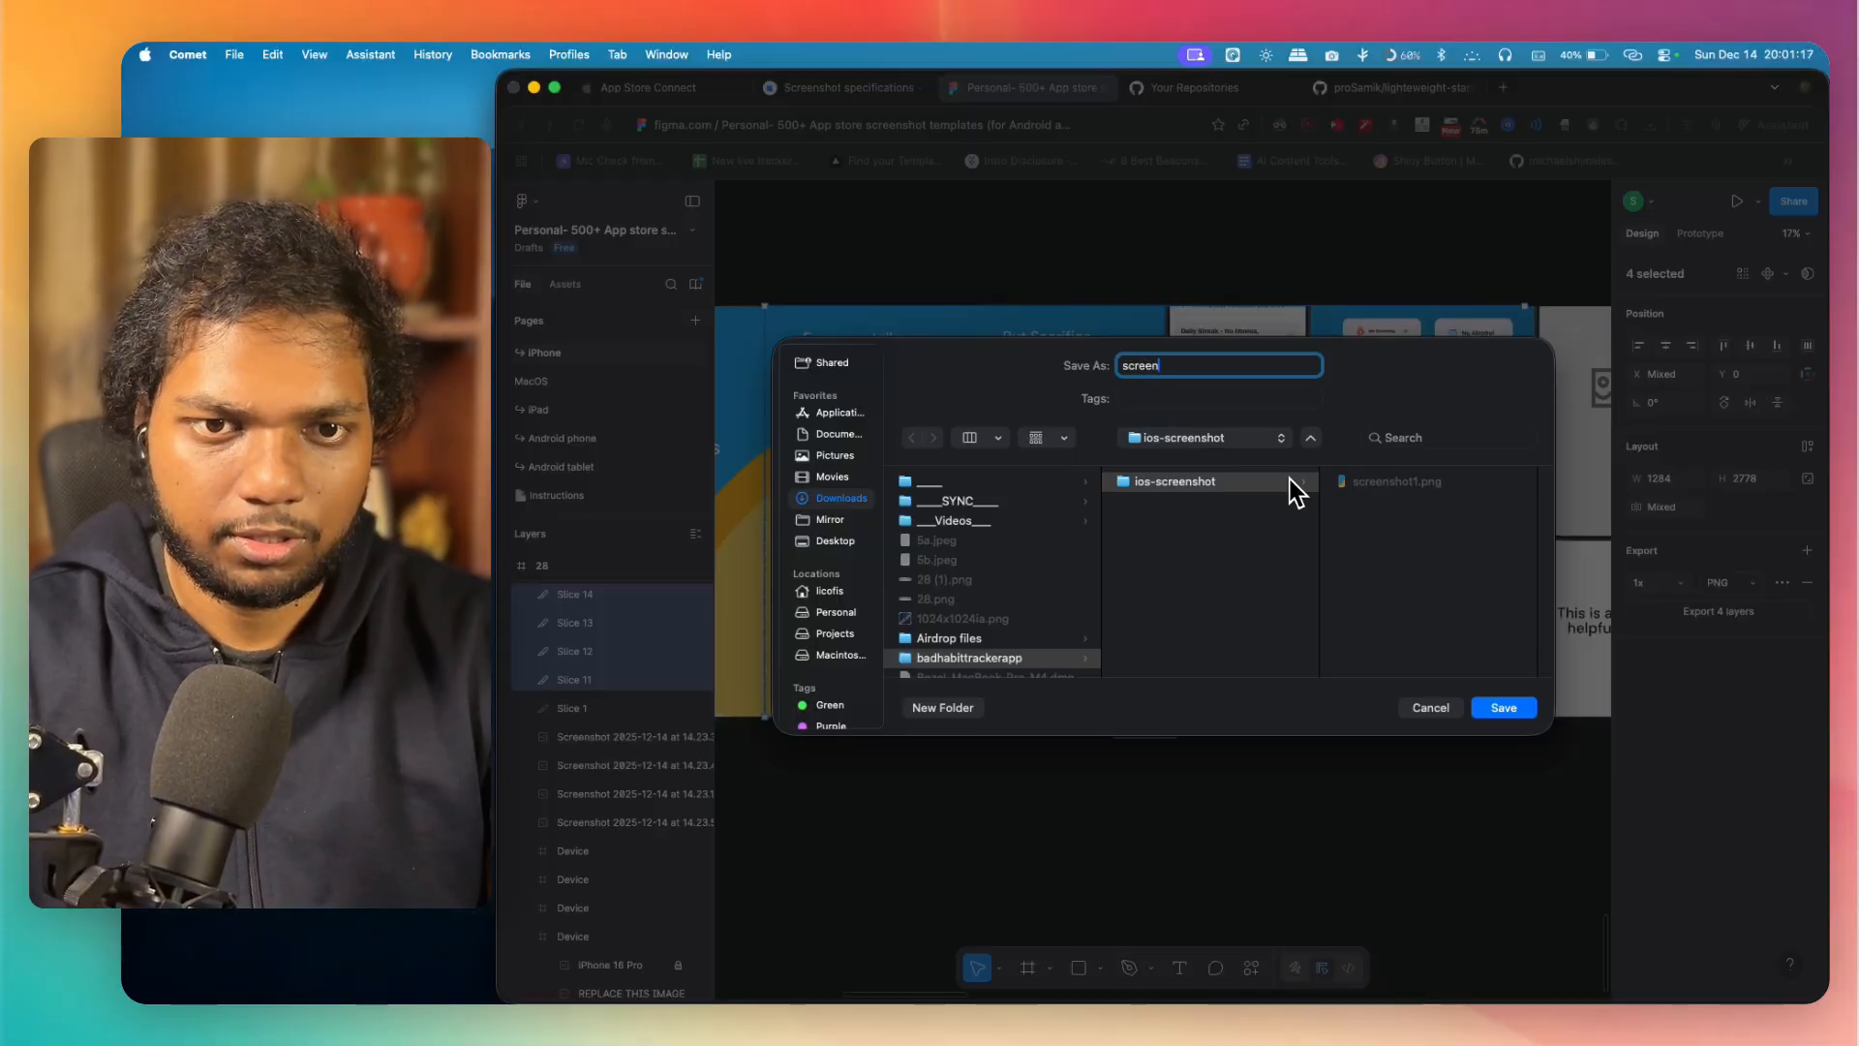
key(Return)
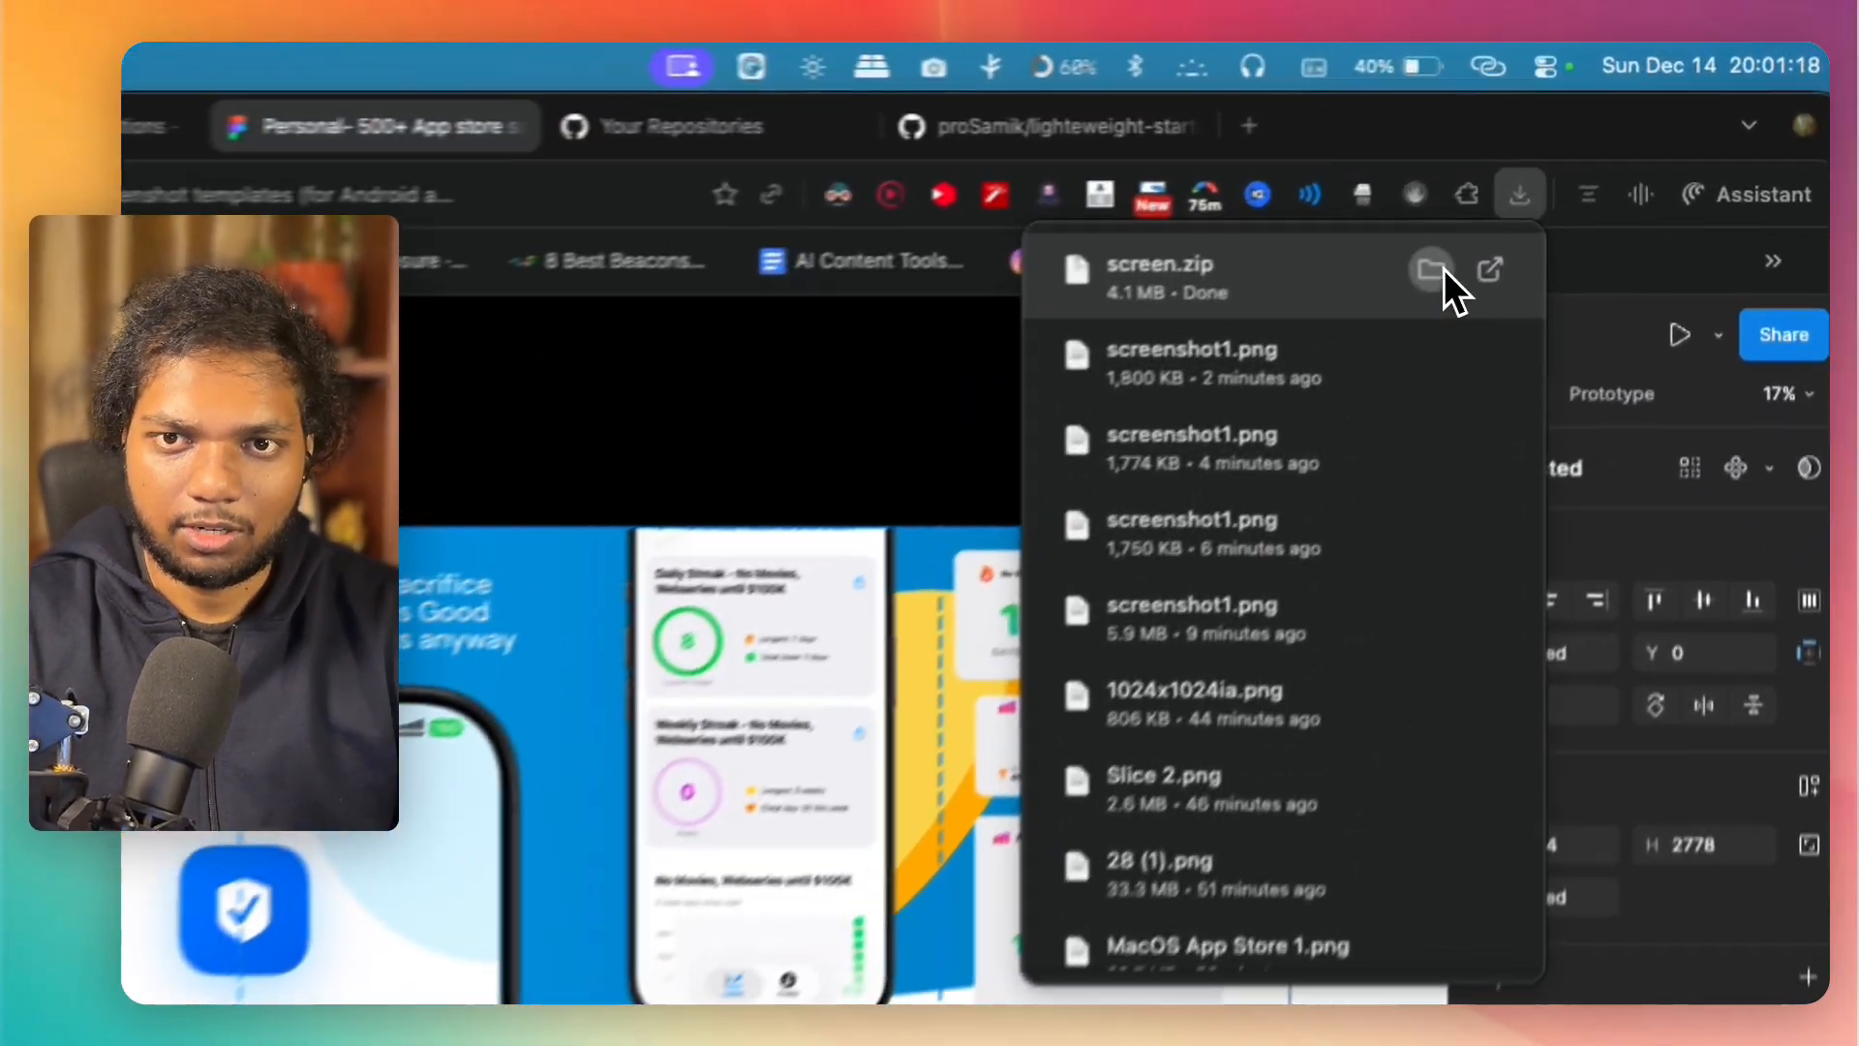
Step: Extract screen.zip in Finder and copy Slice 11.png to Slice 14.png from the screen folder into the ios-screenshot folder
click(1601, 165)
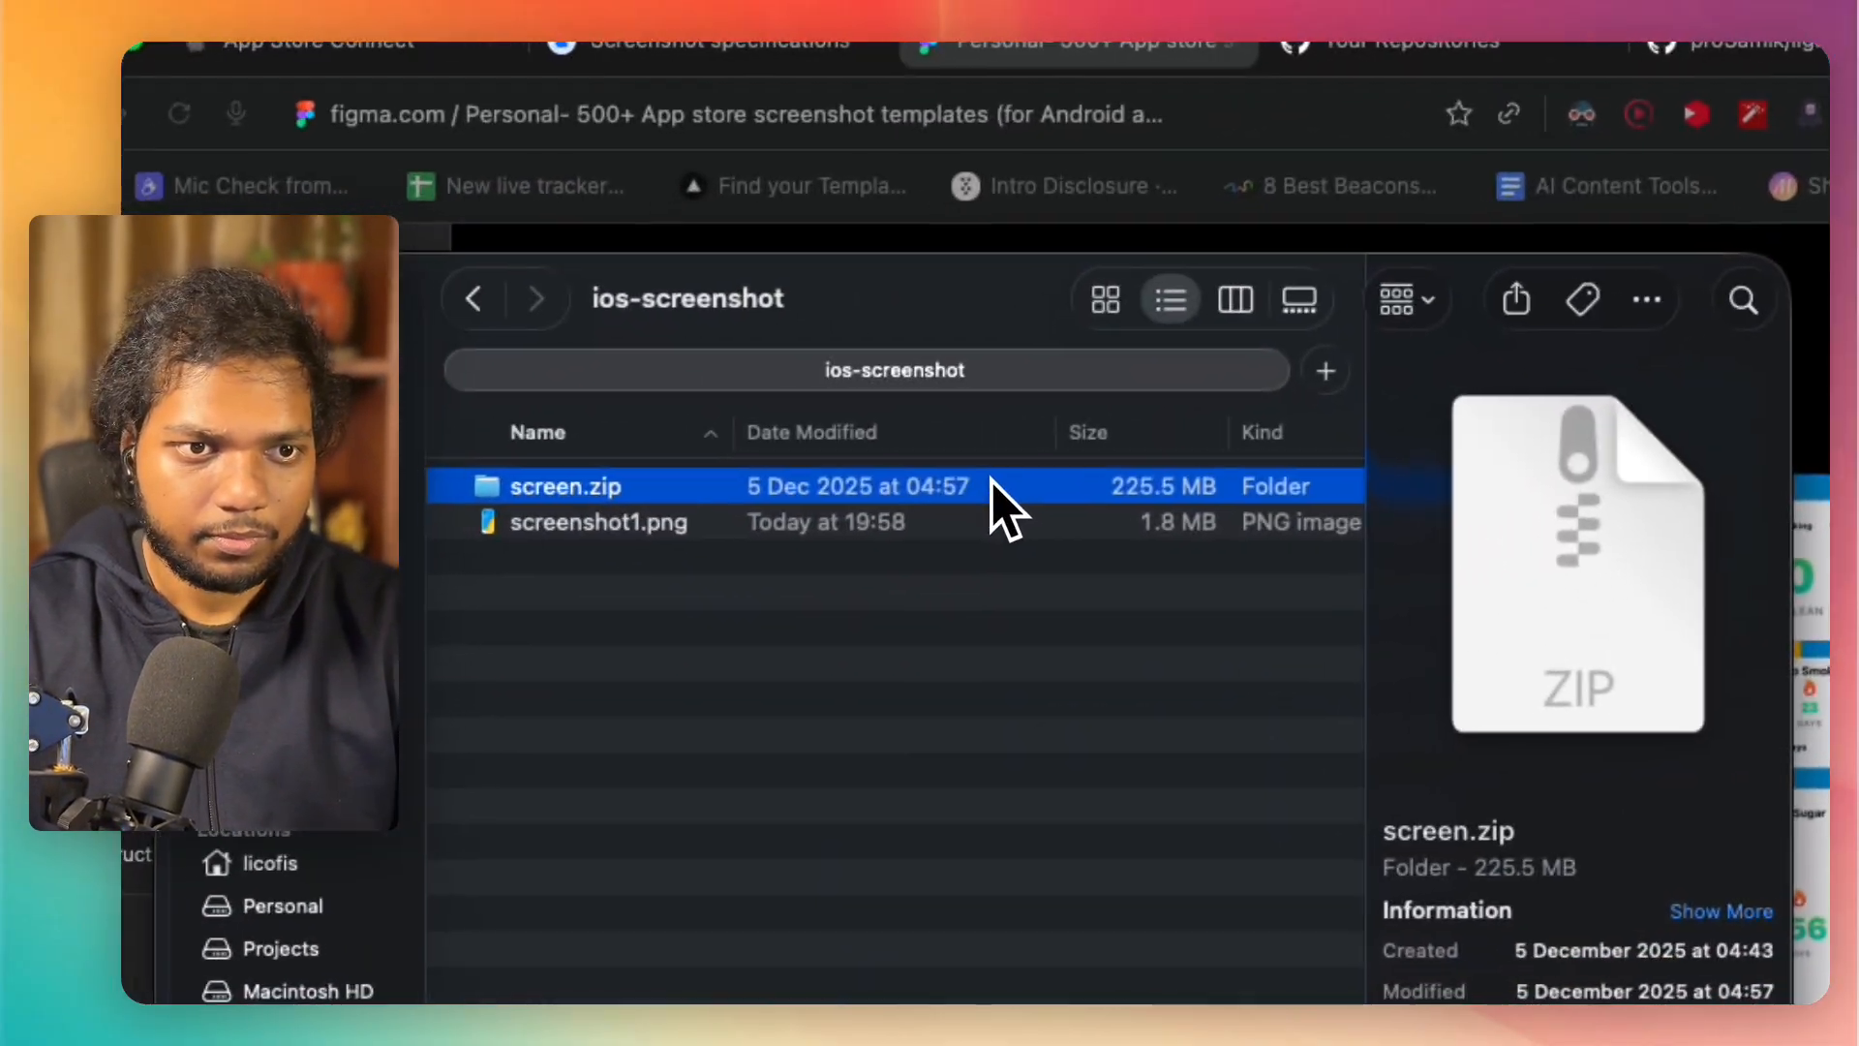
double_click(991, 480)
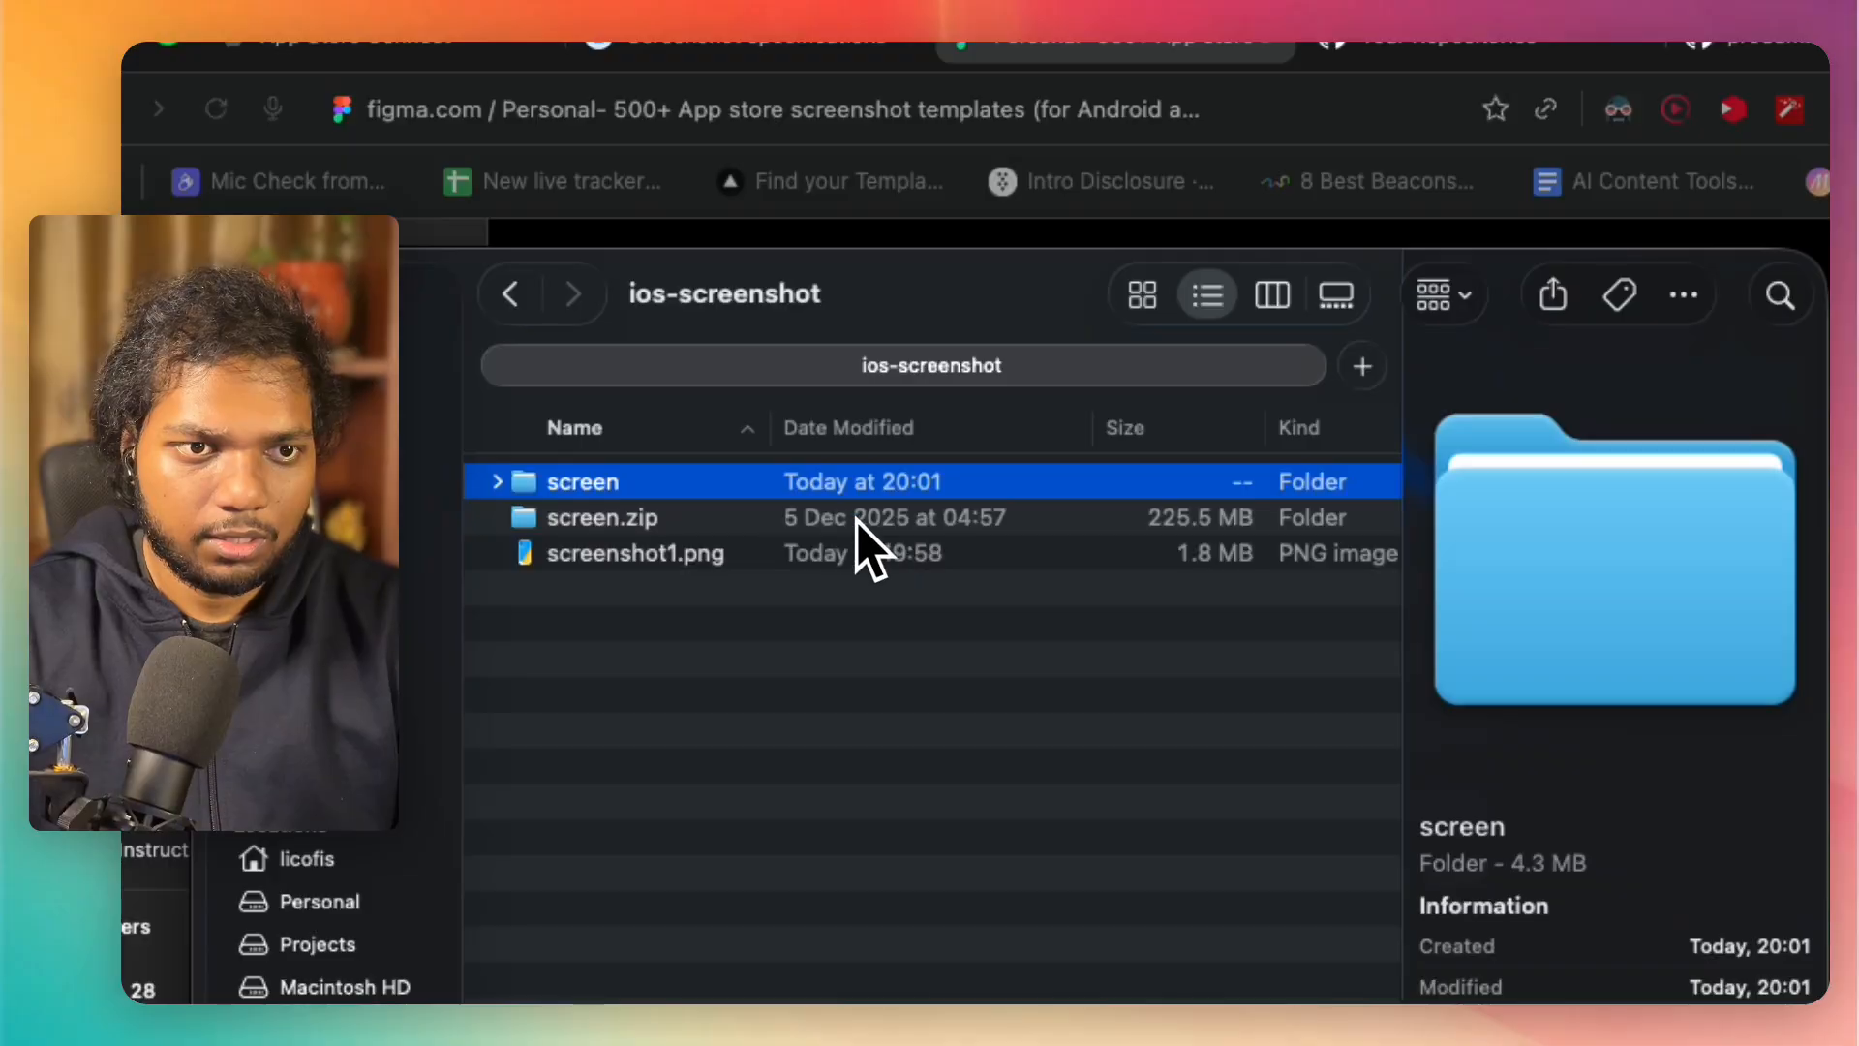
double_click(687, 480)
click(658, 482)
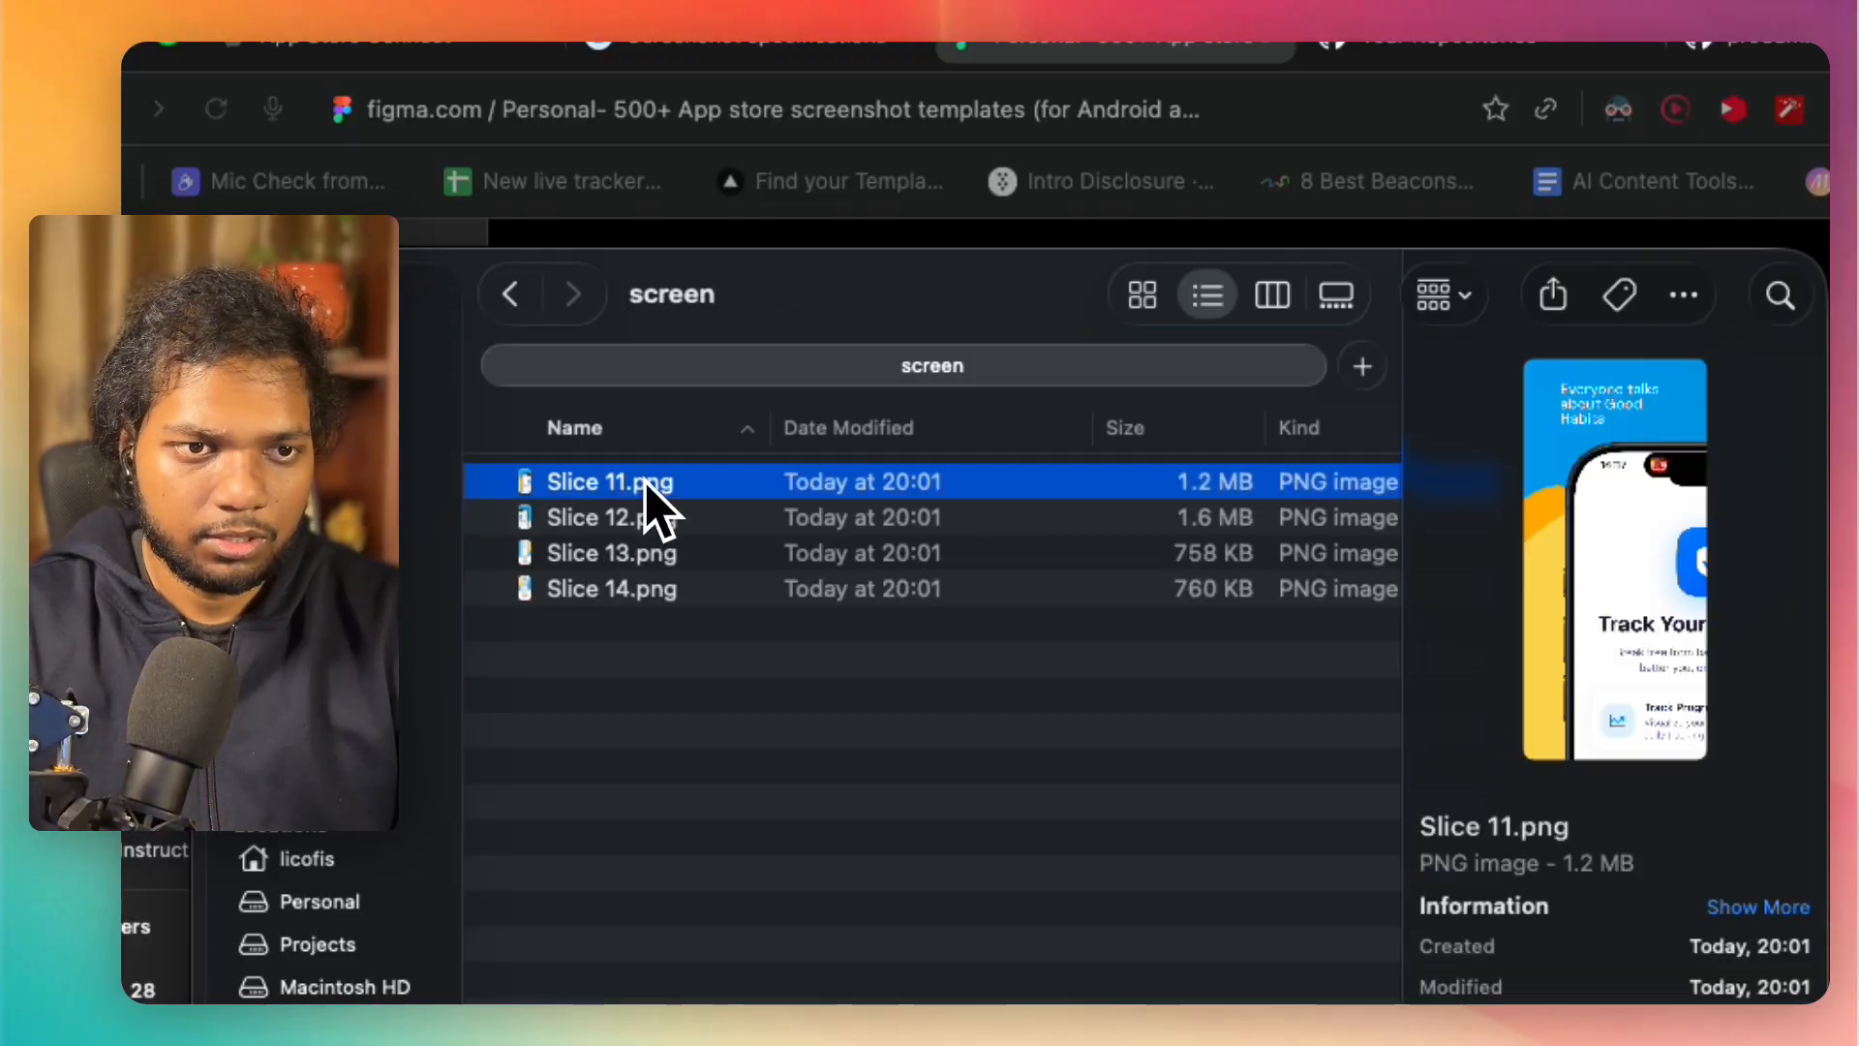
drag(718, 719, 718, 489)
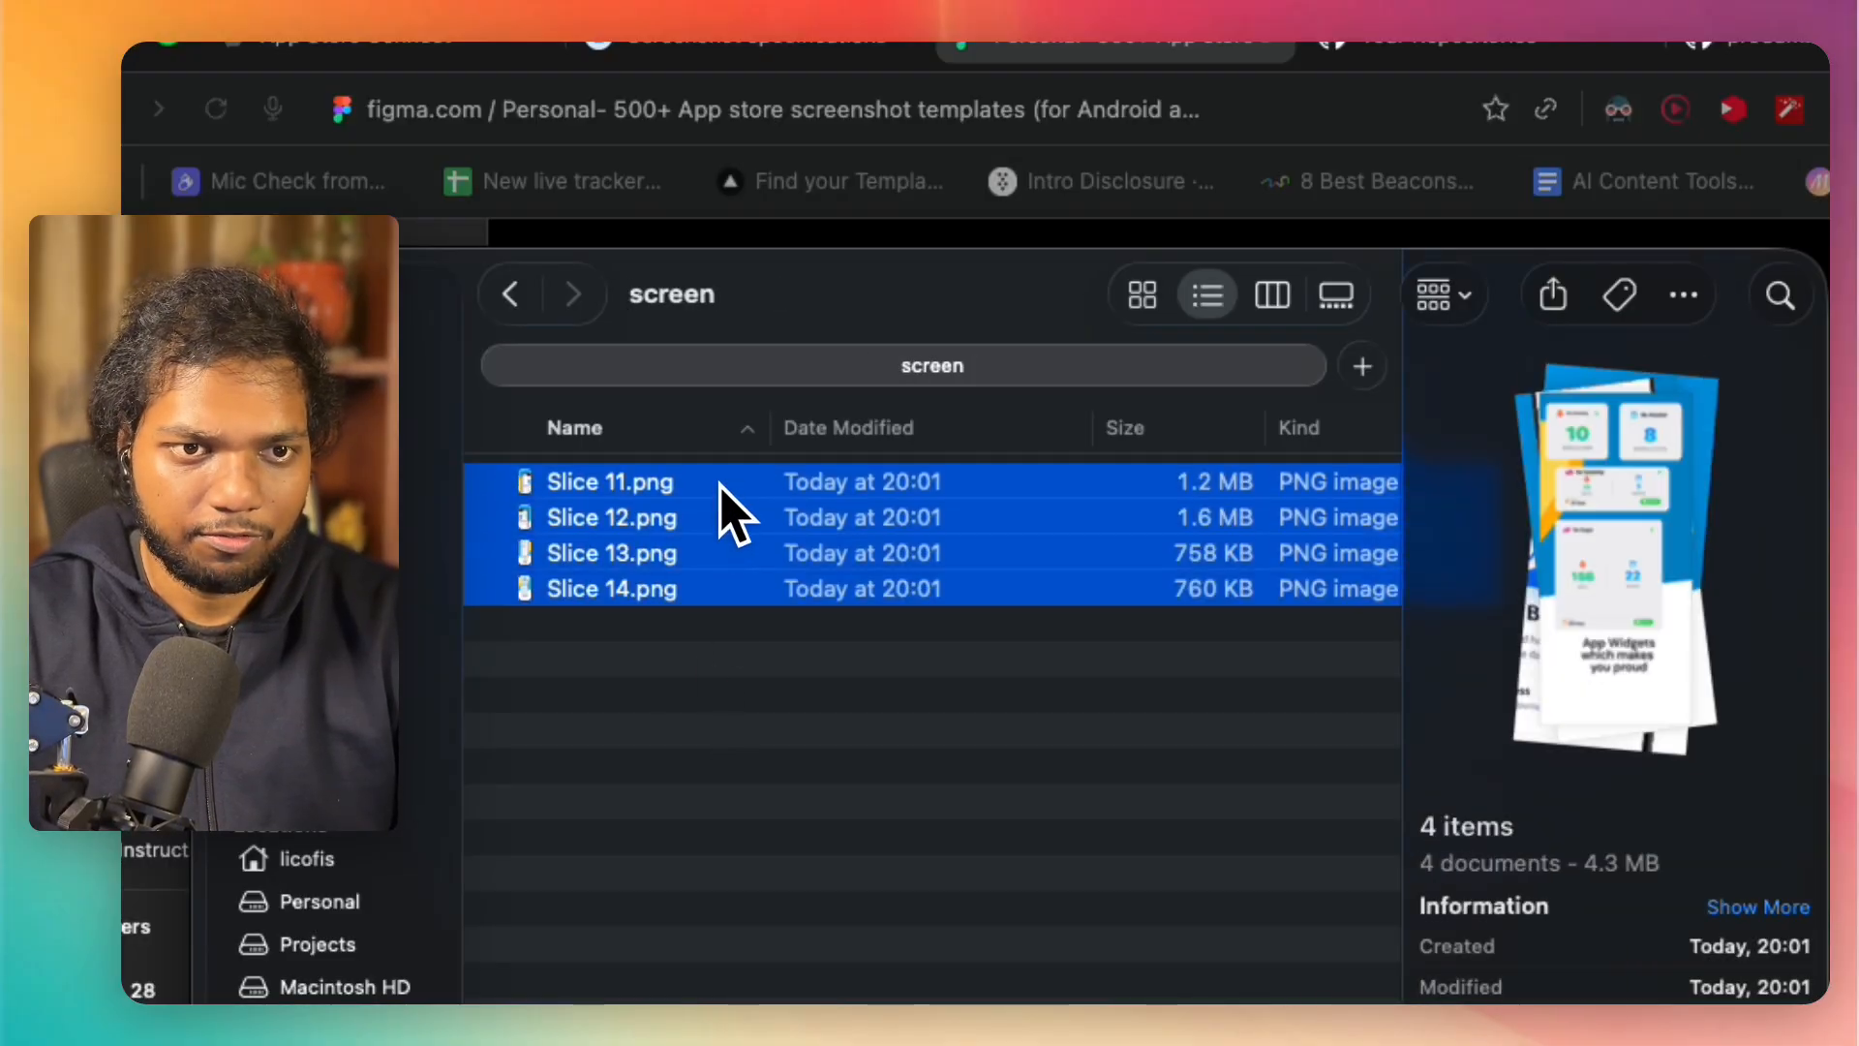
click(511, 295)
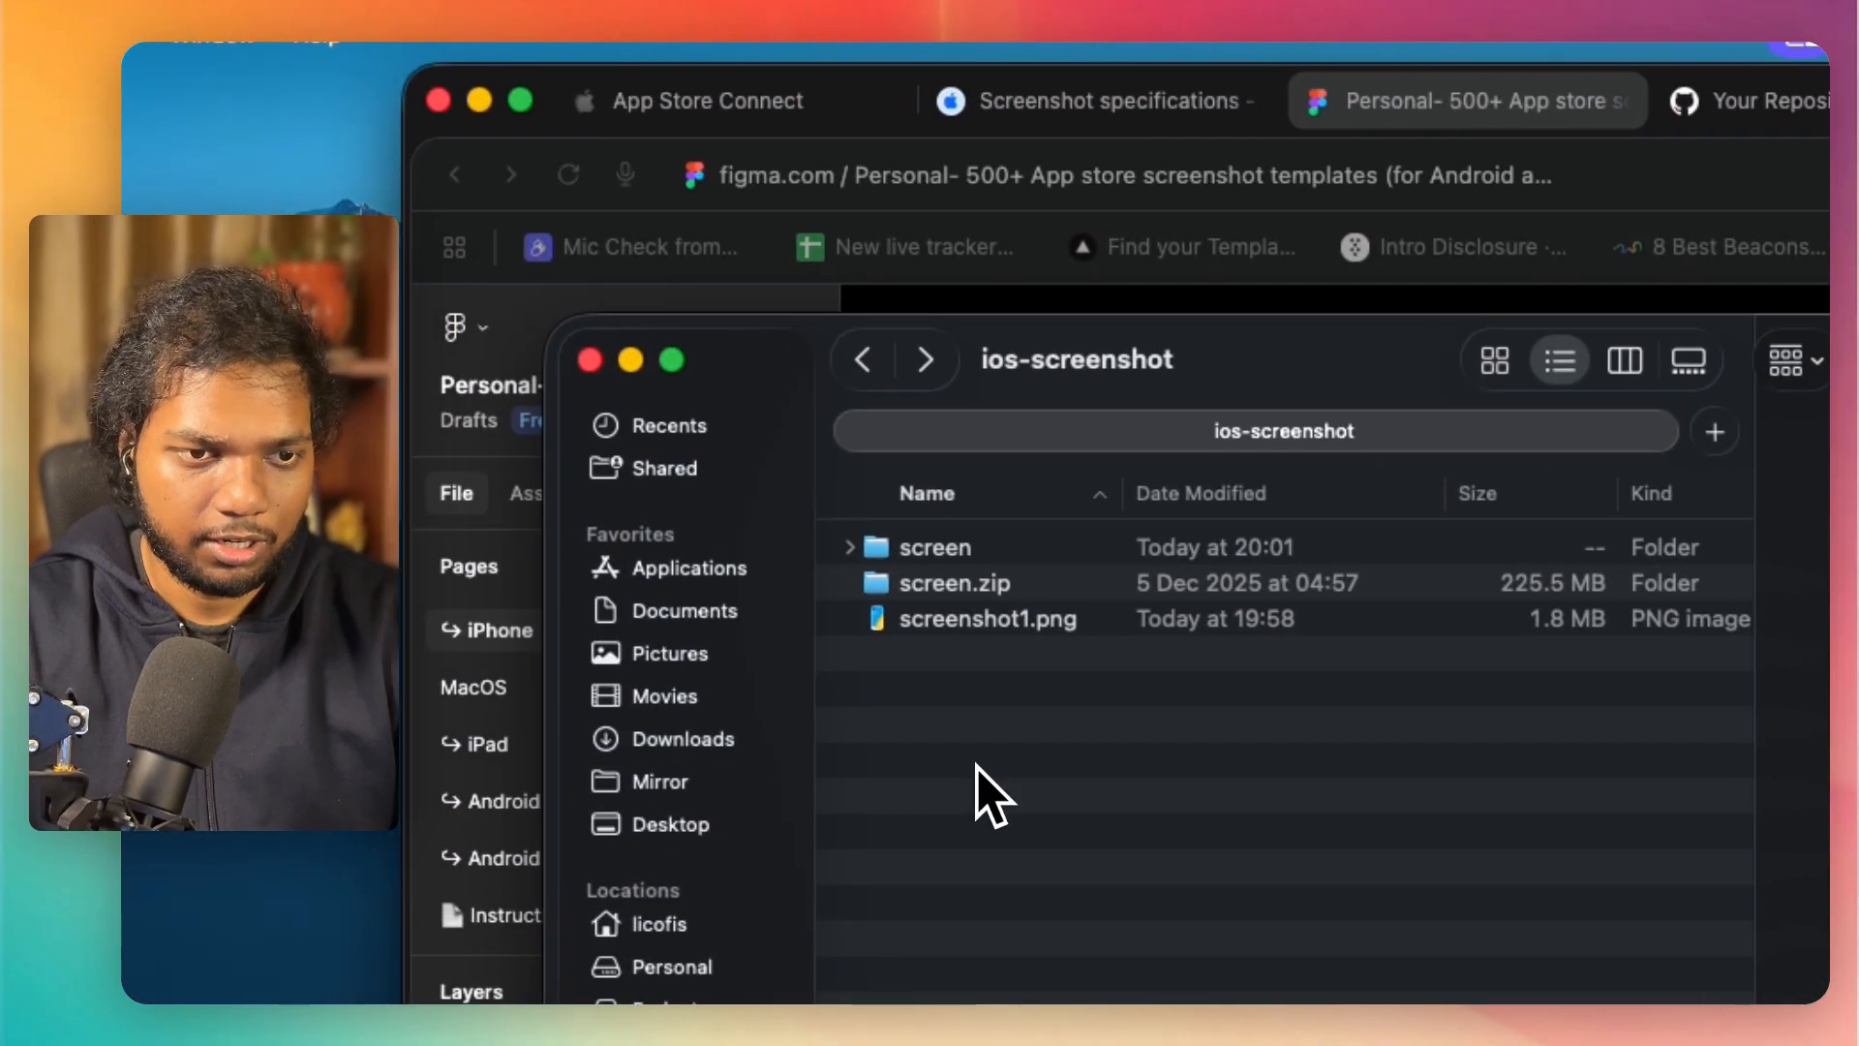
key(super+v)
Step: Delete the screen folder and screen.zip from the ios-screenshot folder
click(972, 584)
shift+click(967, 550)
key(super+BackSpace)
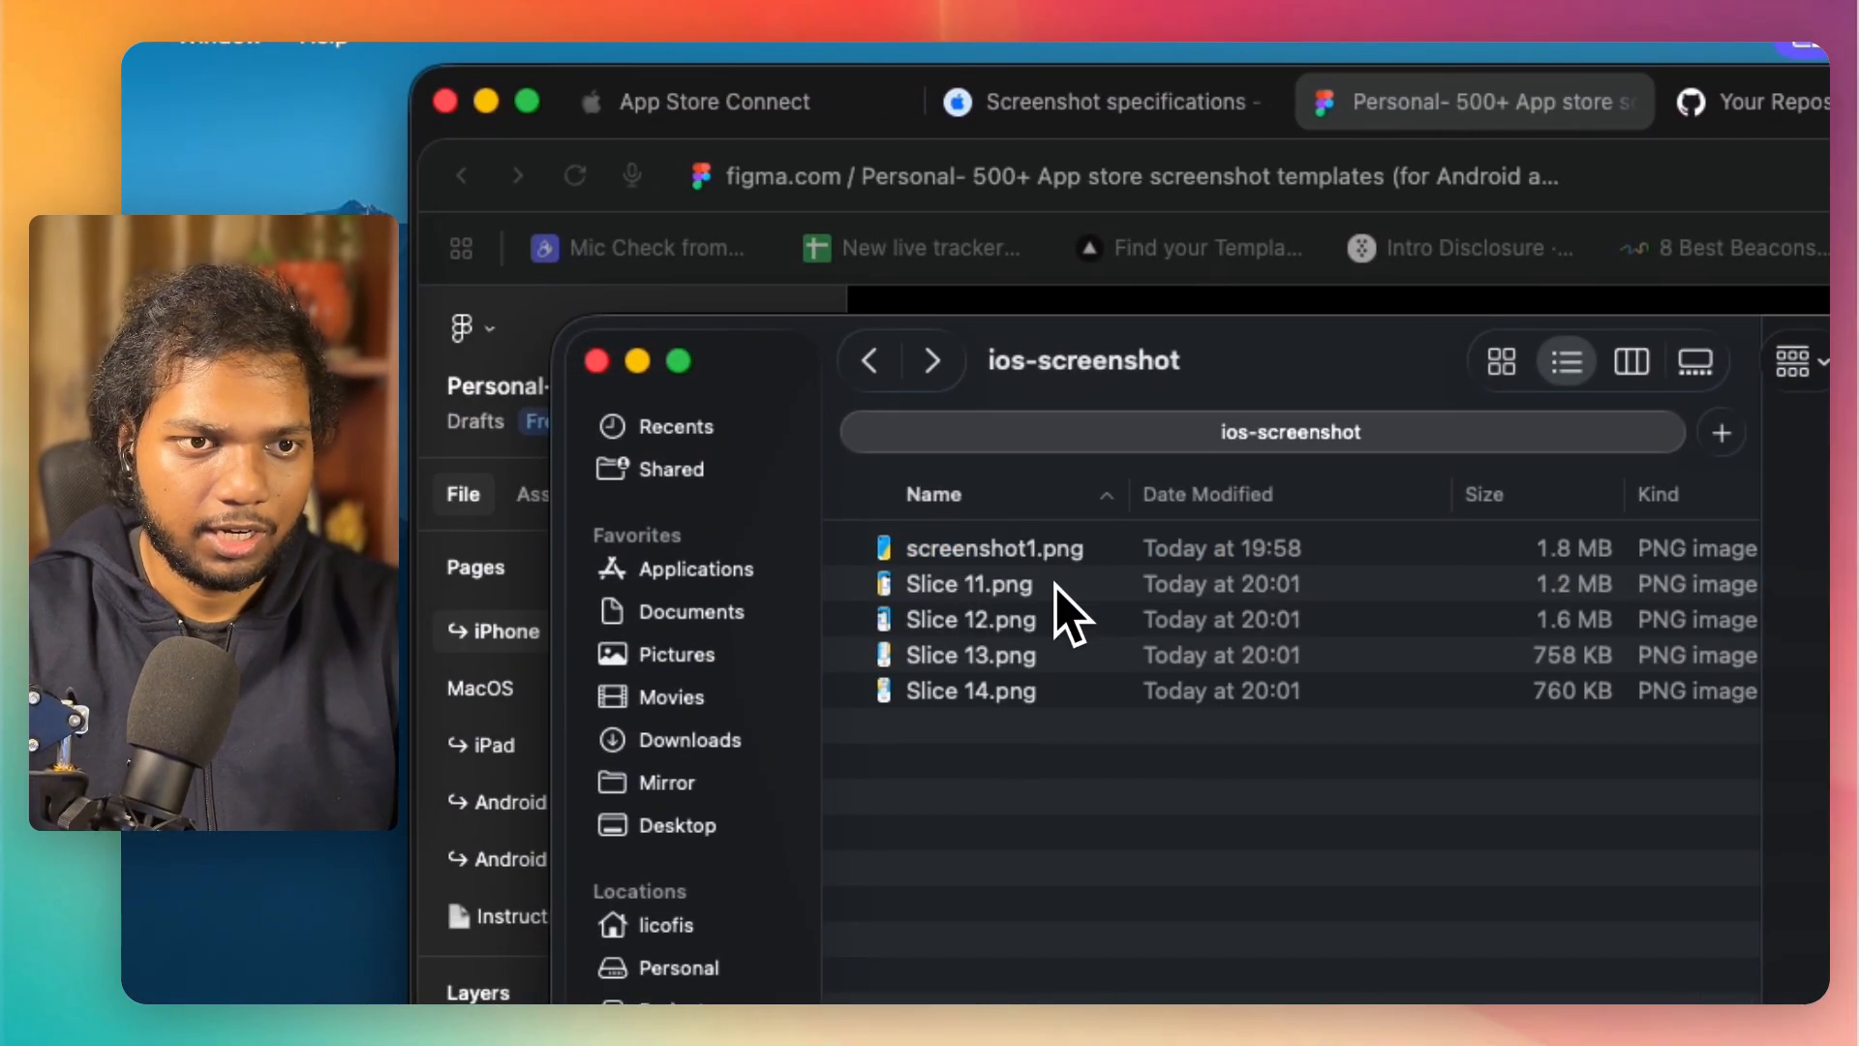
Step: Switch to App Store Connect and upload Slice 11.png to Slice 14.png to the iPhone 6.5" Display screenshots
click(1041, 101)
click(828, 101)
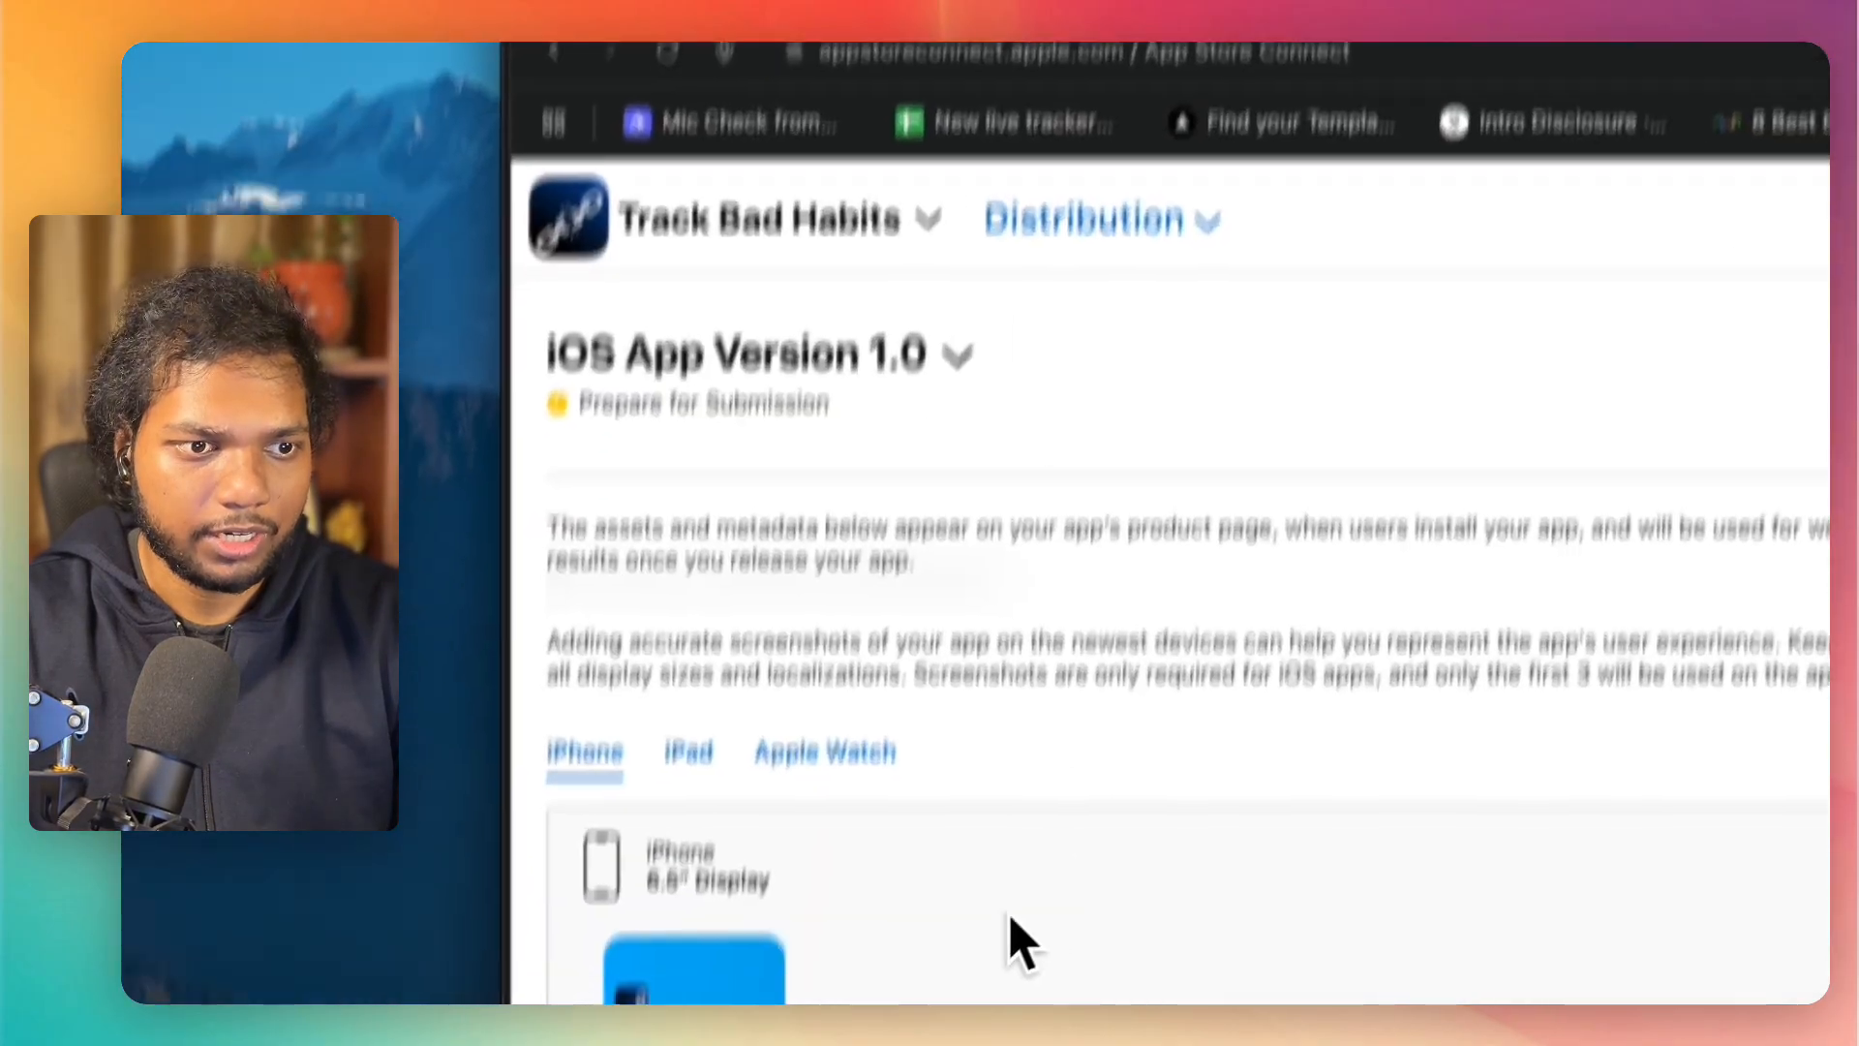
click(855, 845)
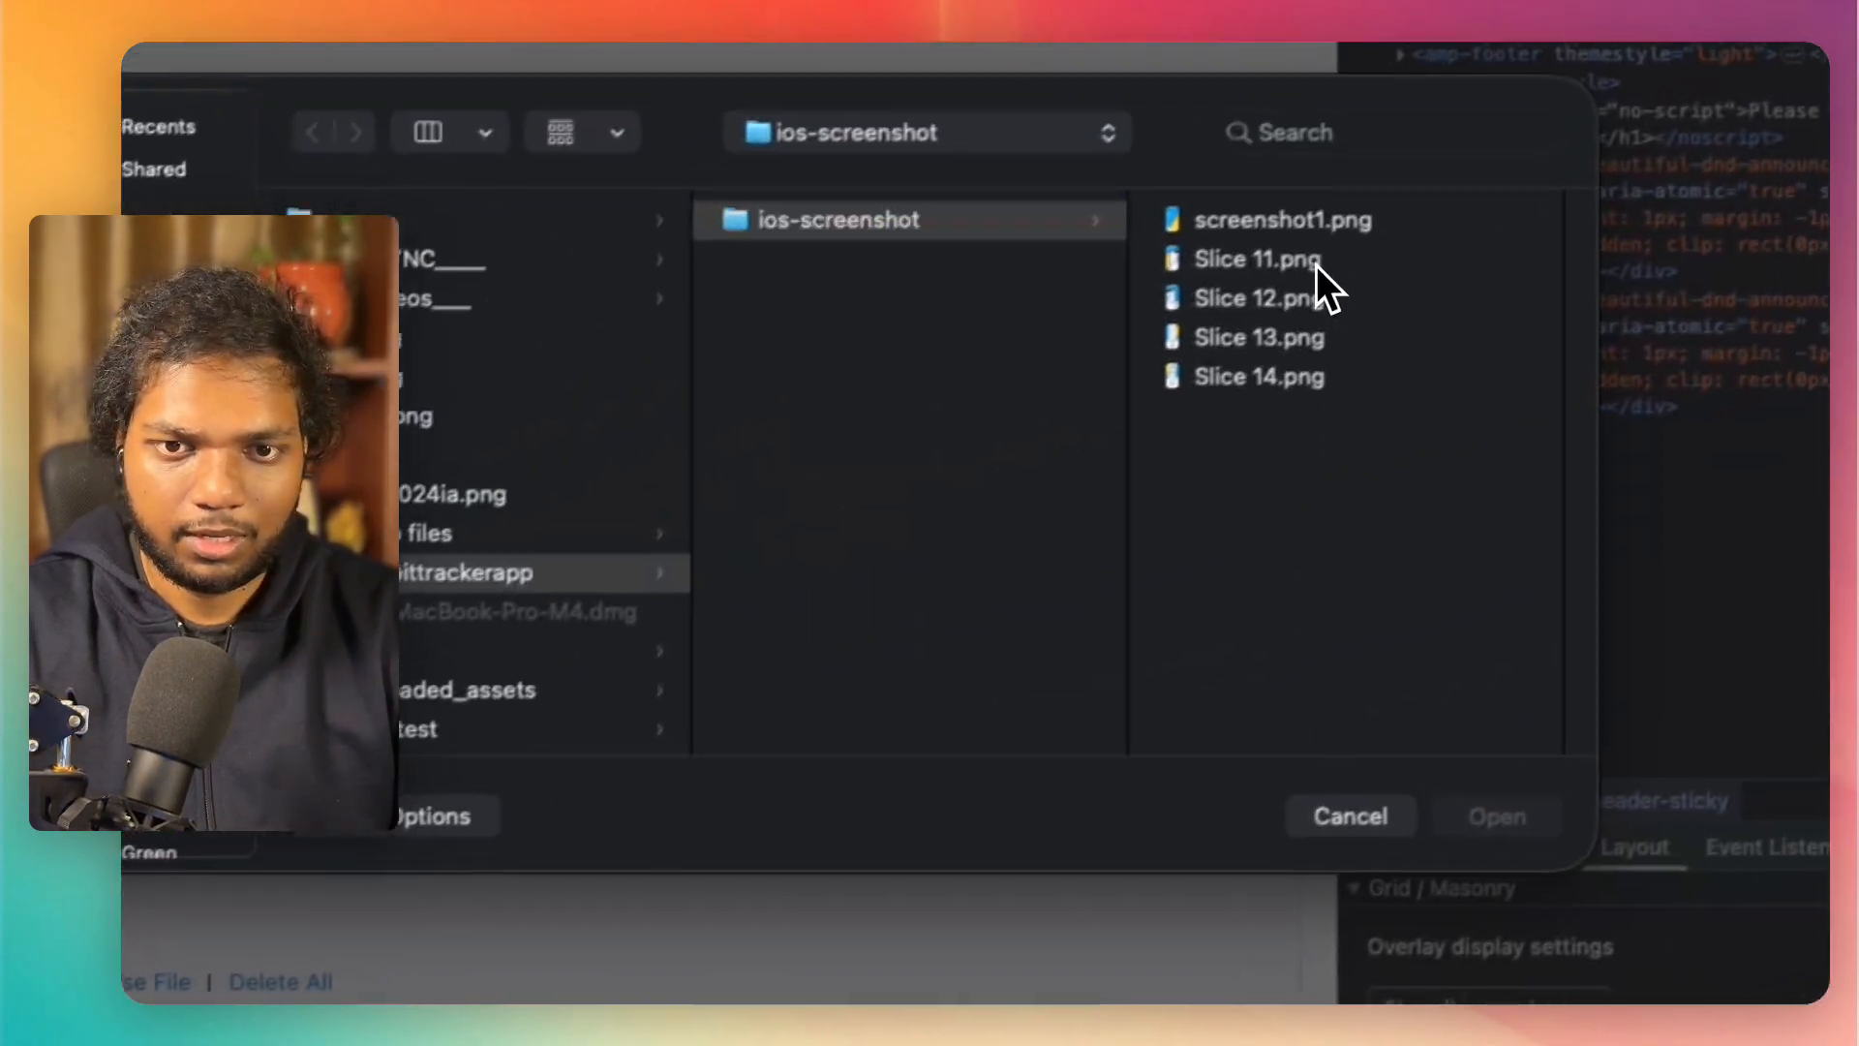
click(1316, 266)
shift+click(1404, 381)
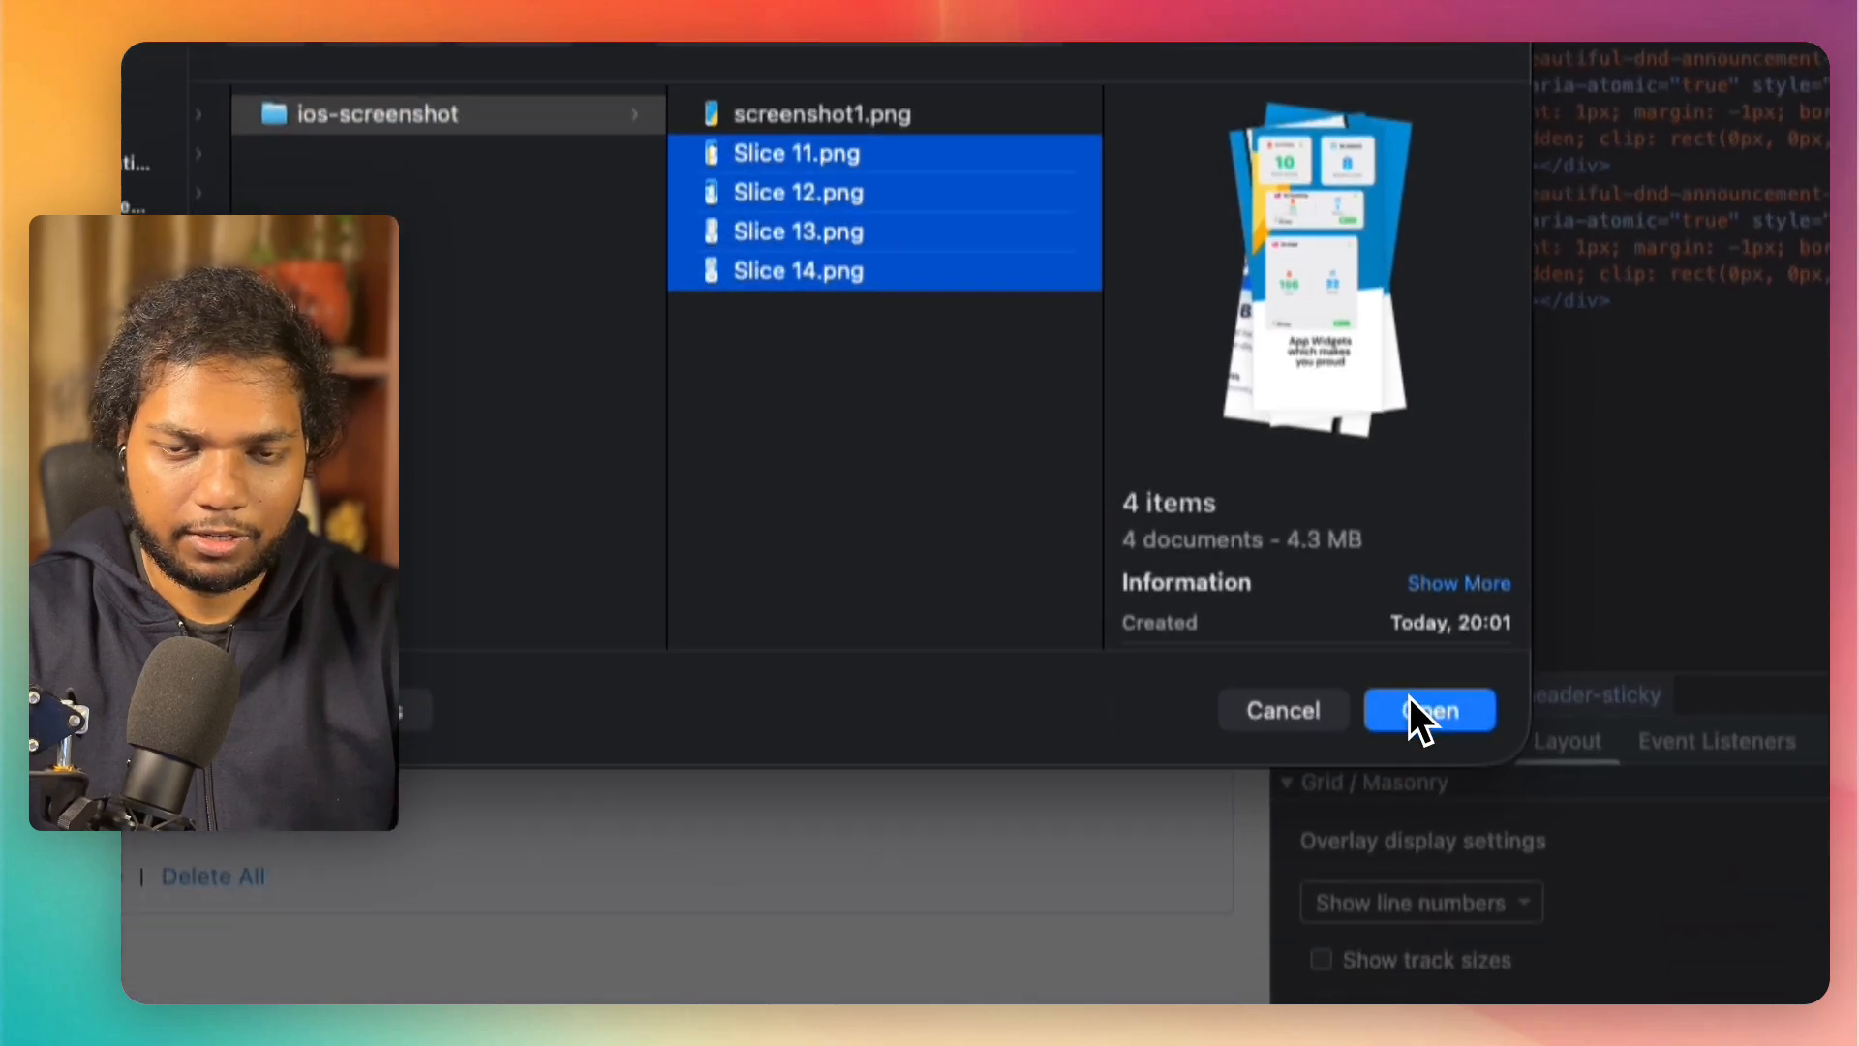
click(1411, 702)
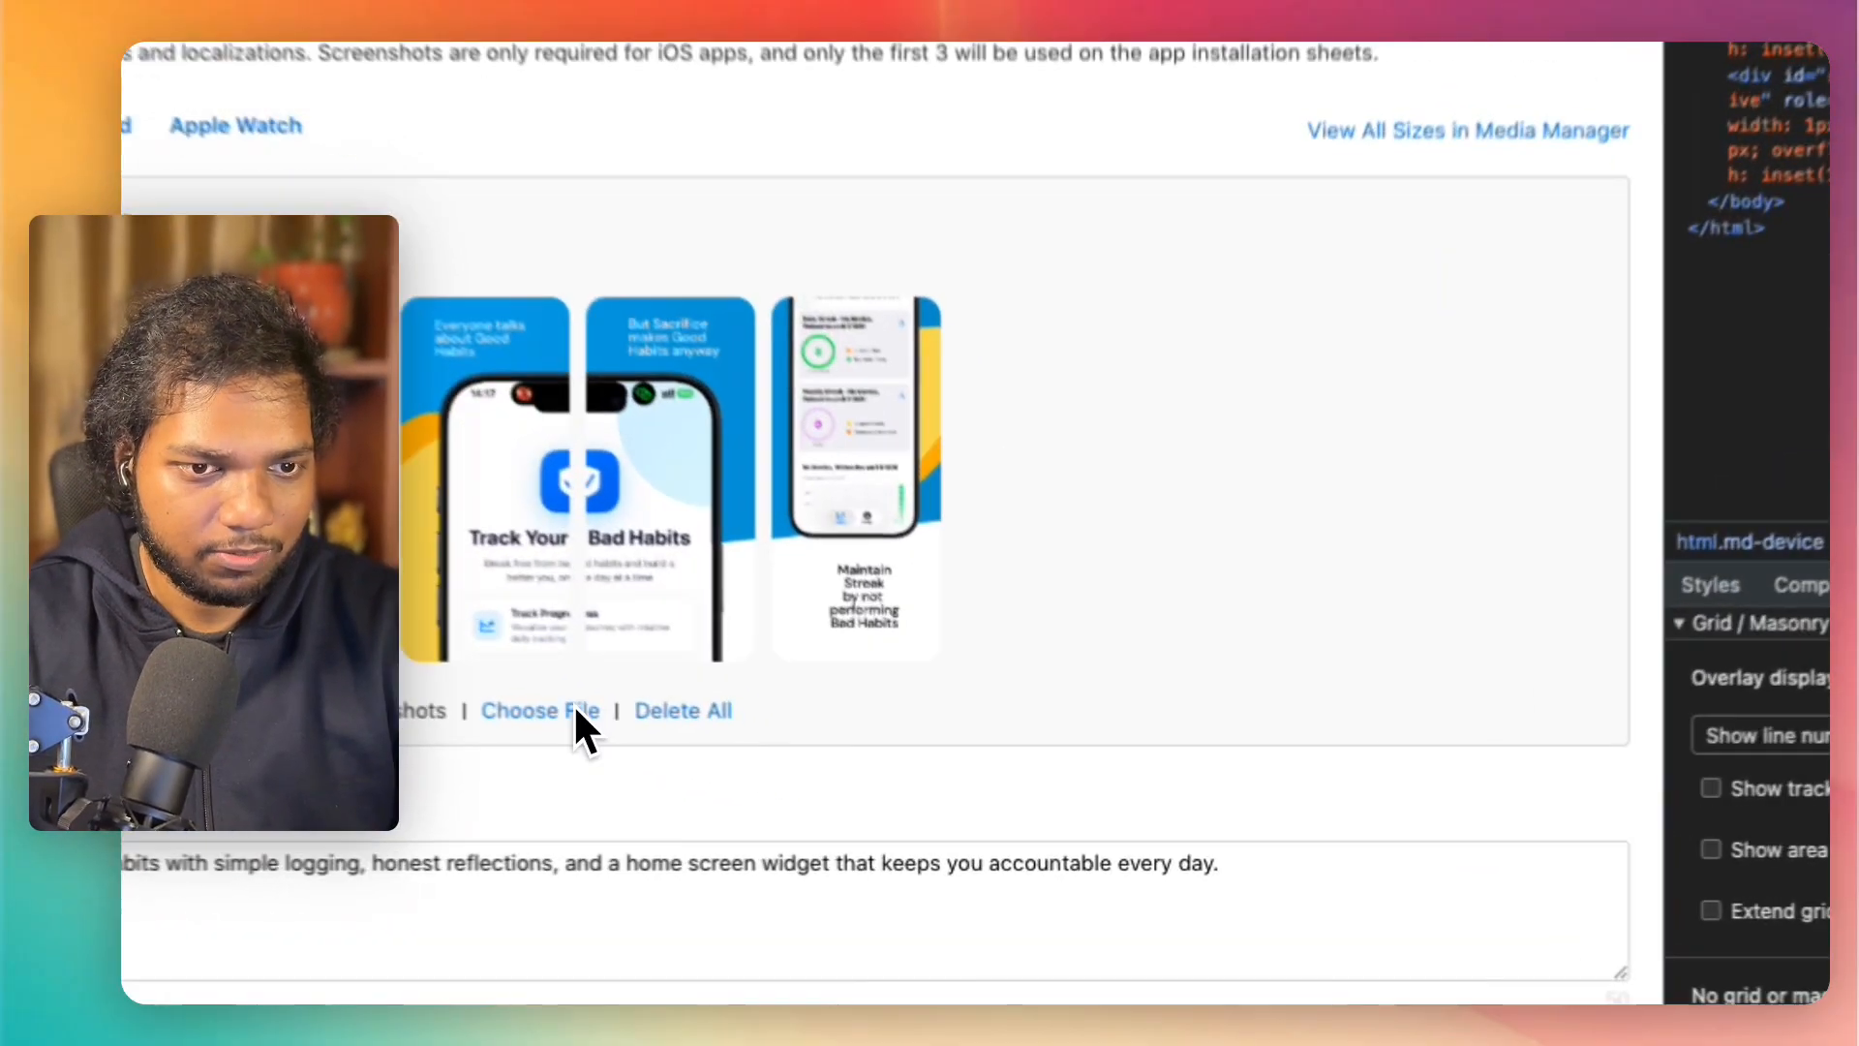
click(821, 790)
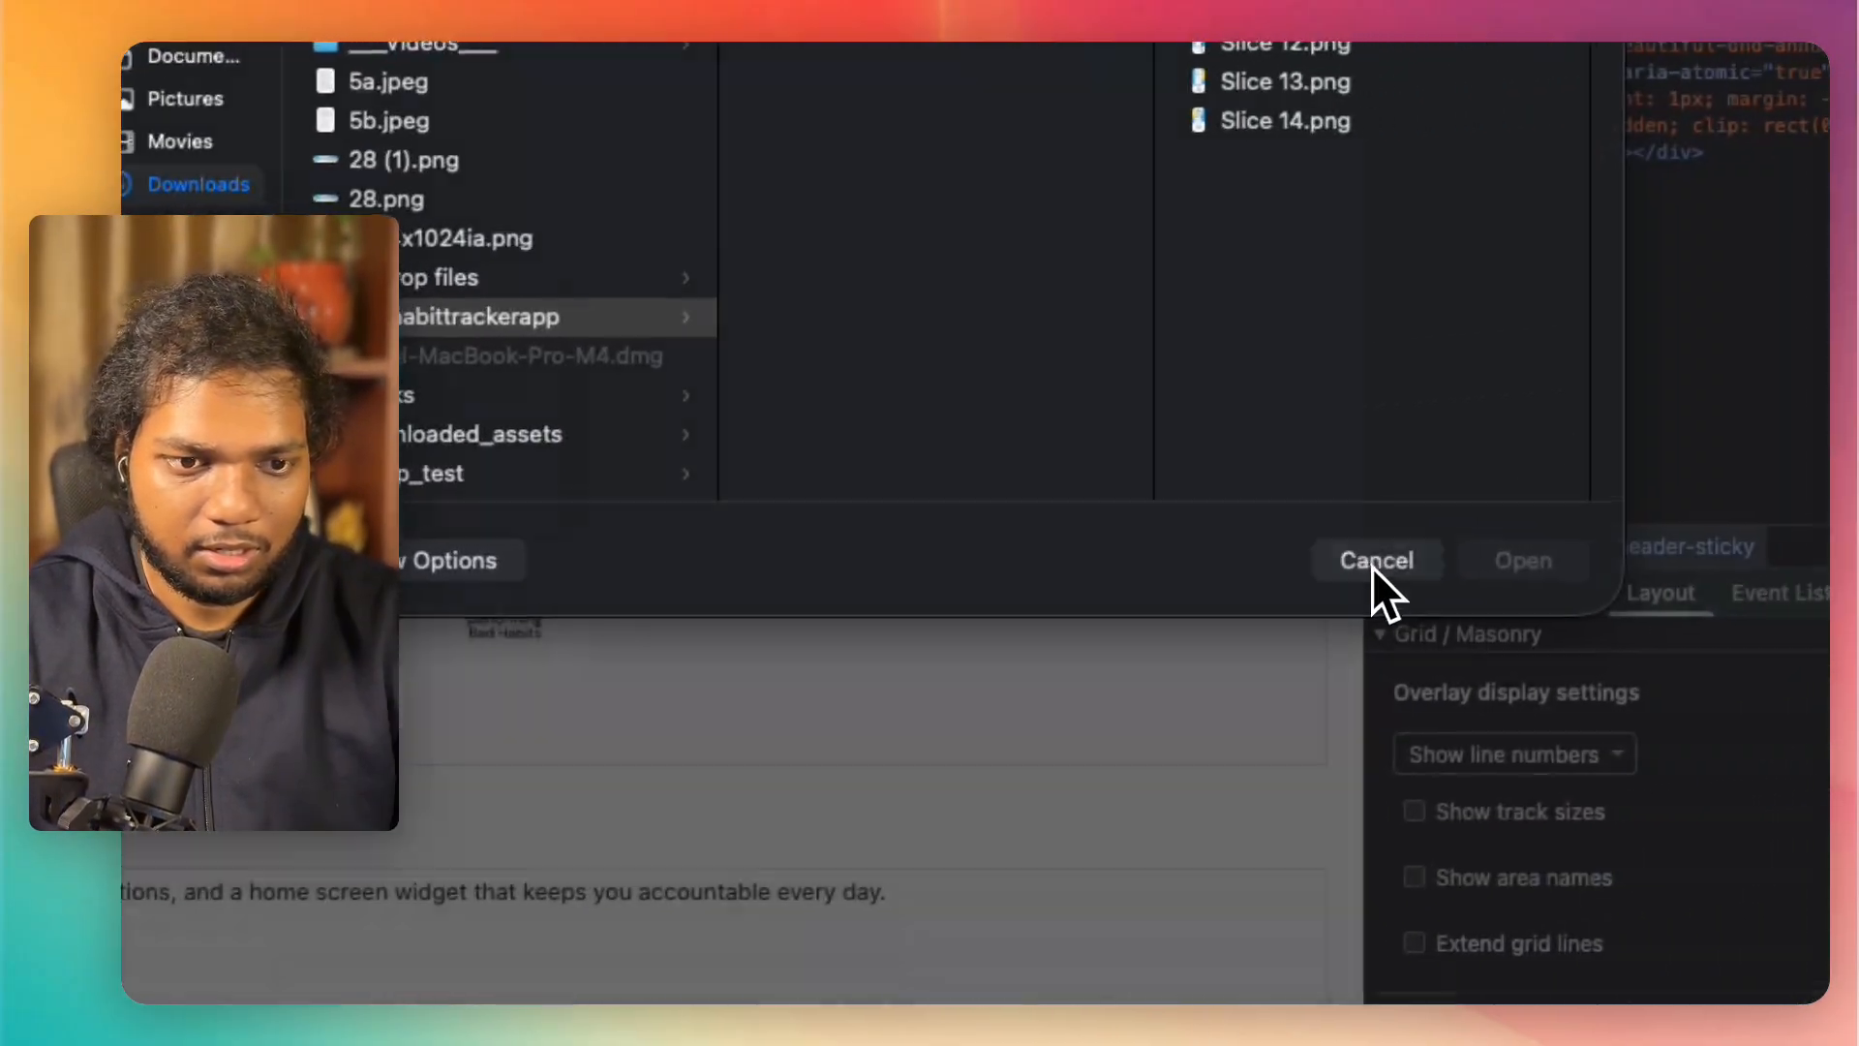
click(1669, 537)
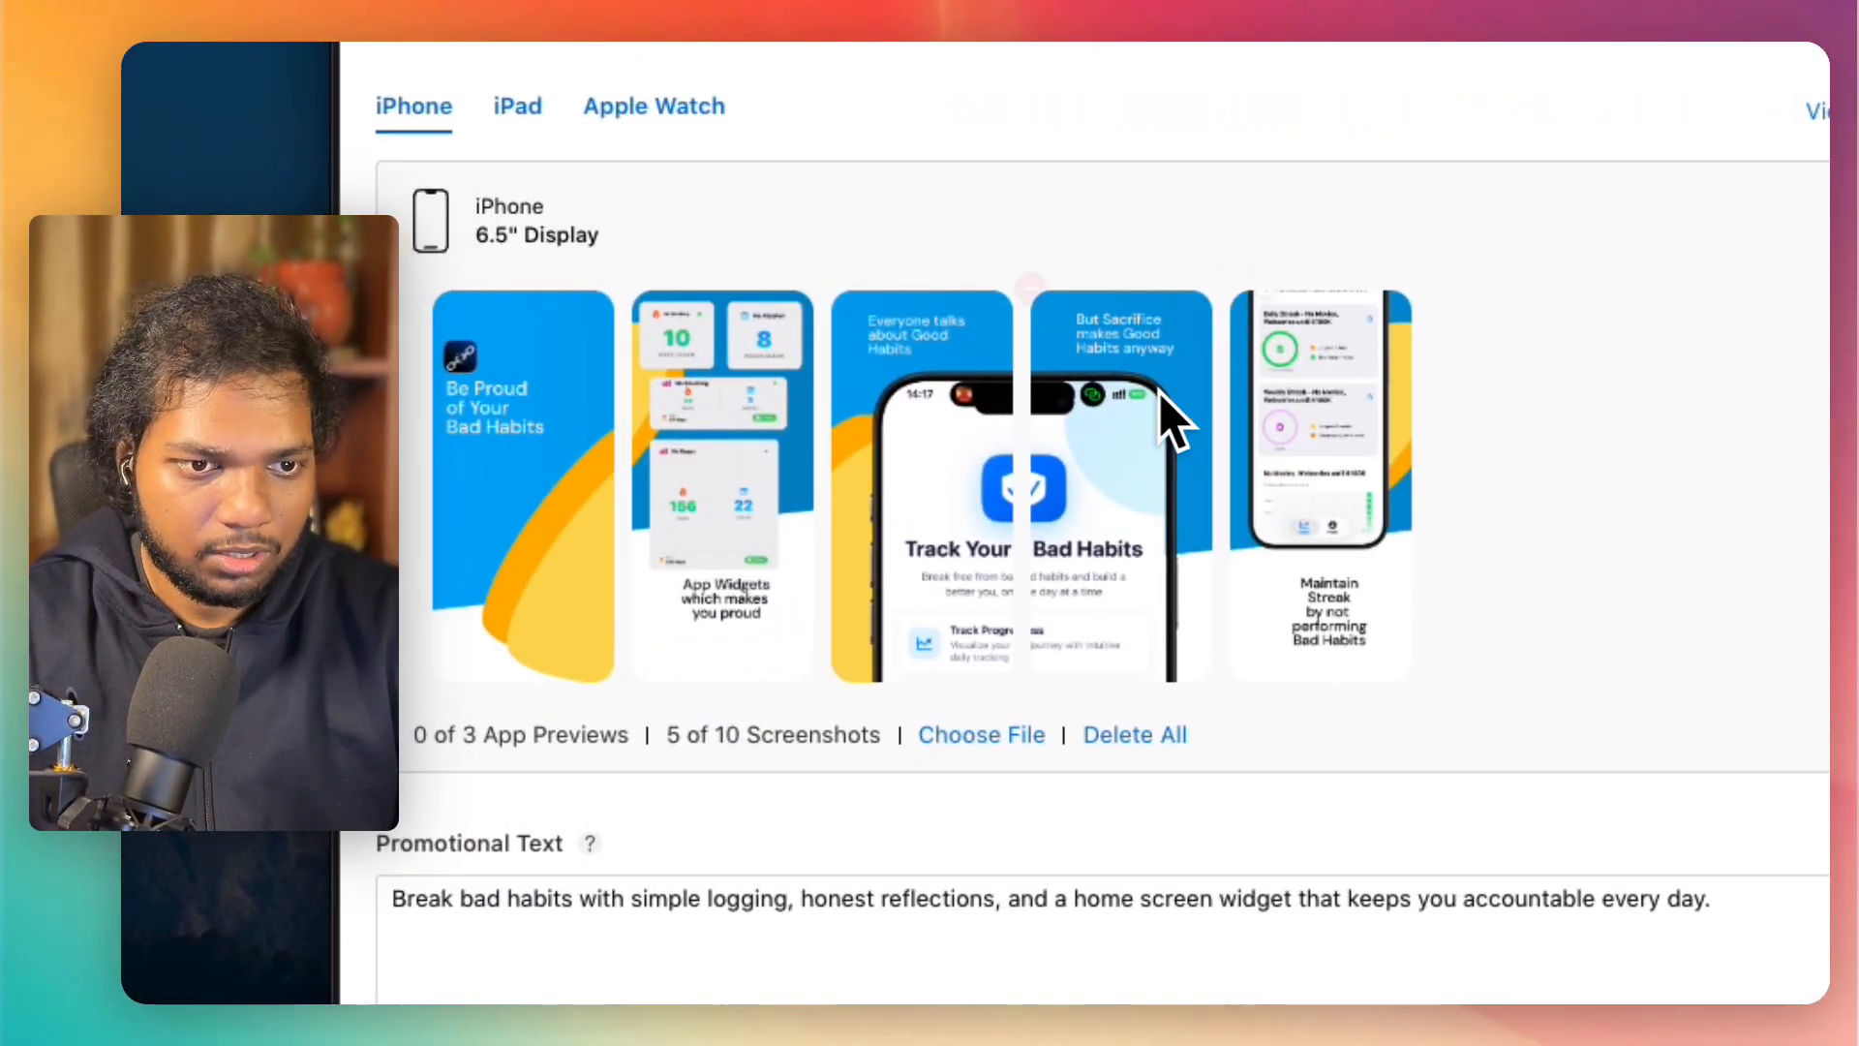
Step: Reorder the iPhone screenshots so "Everyone talks" and "But Sacrifice" come right after "Be Proud of Your Bad Habits", before the "App Widgets" screenshot
drag(920, 344, 730, 363)
drag(1121, 385, 896, 403)
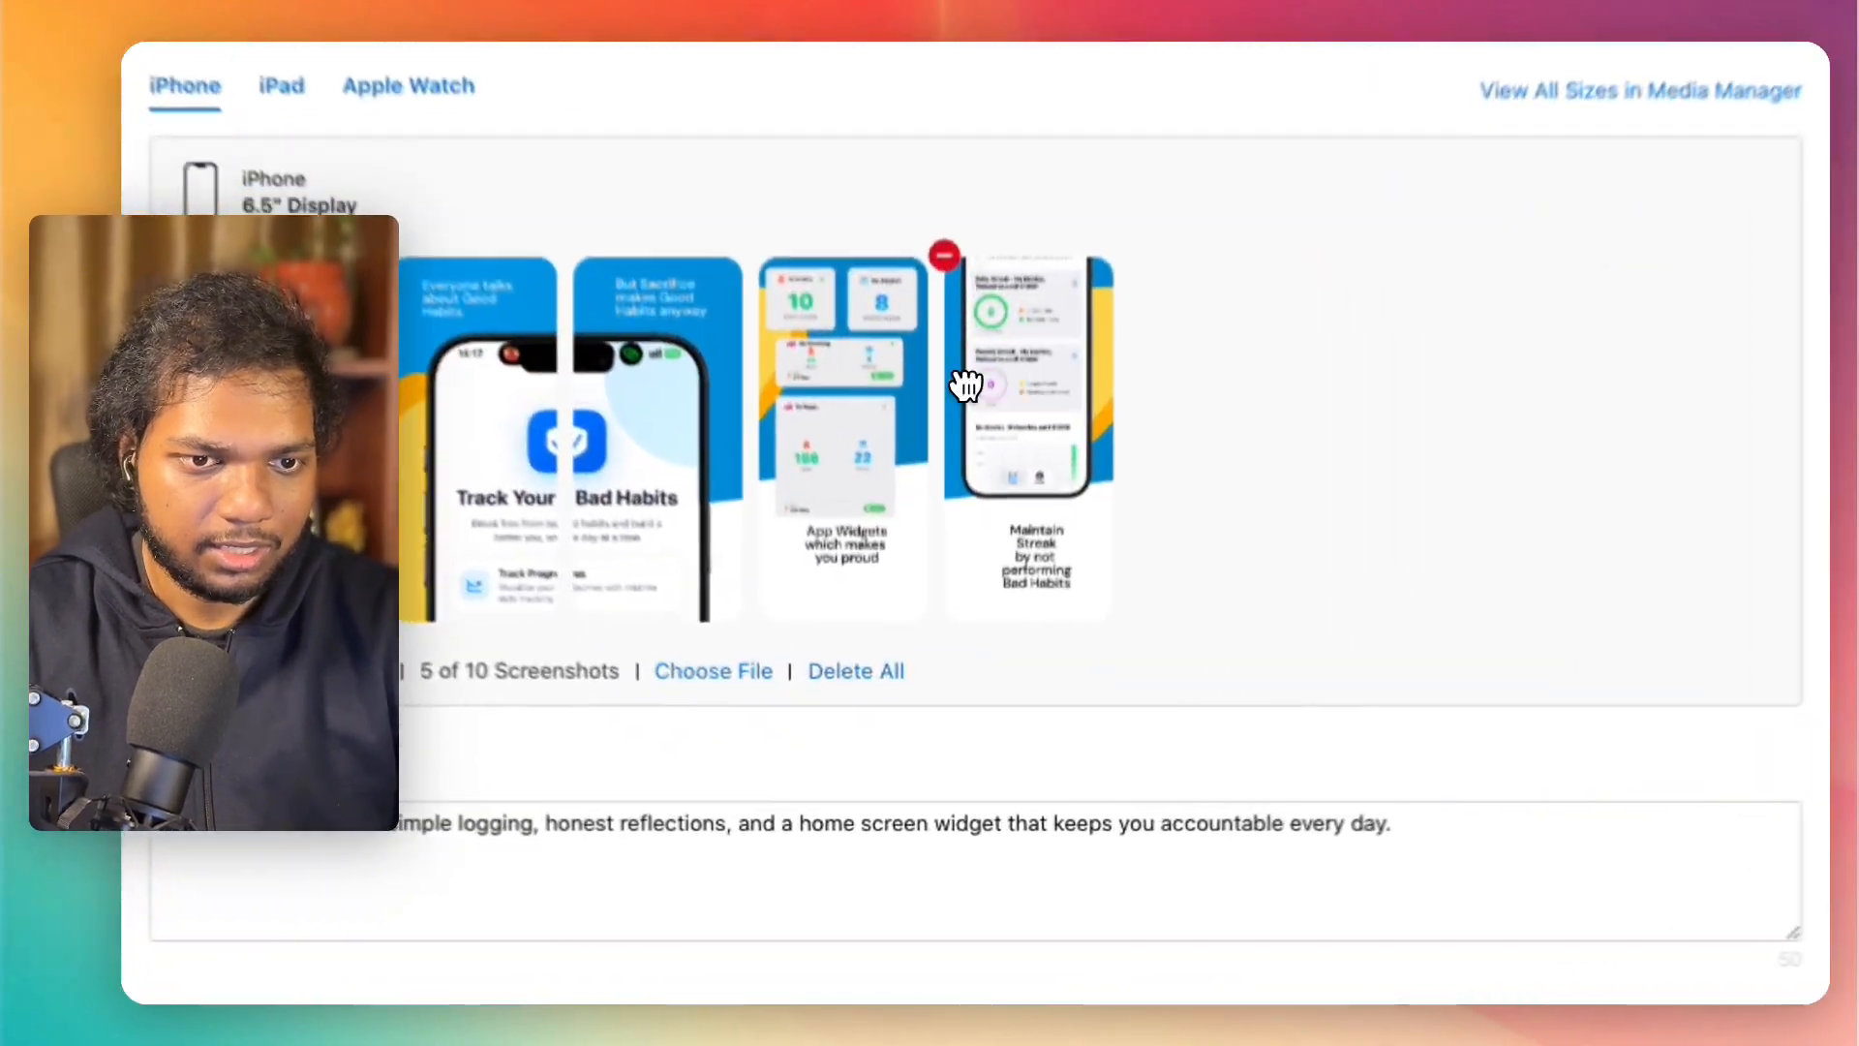
mouse_move(959, 636)
mouse_down()
mouse_move(906, 637)
mouse_move(1016, 636)
mouse_up()
mouse_move(1089, 341)
mouse_down()
mouse_move(1065, 341)
mouse_move(1069, 360)
mouse_up()
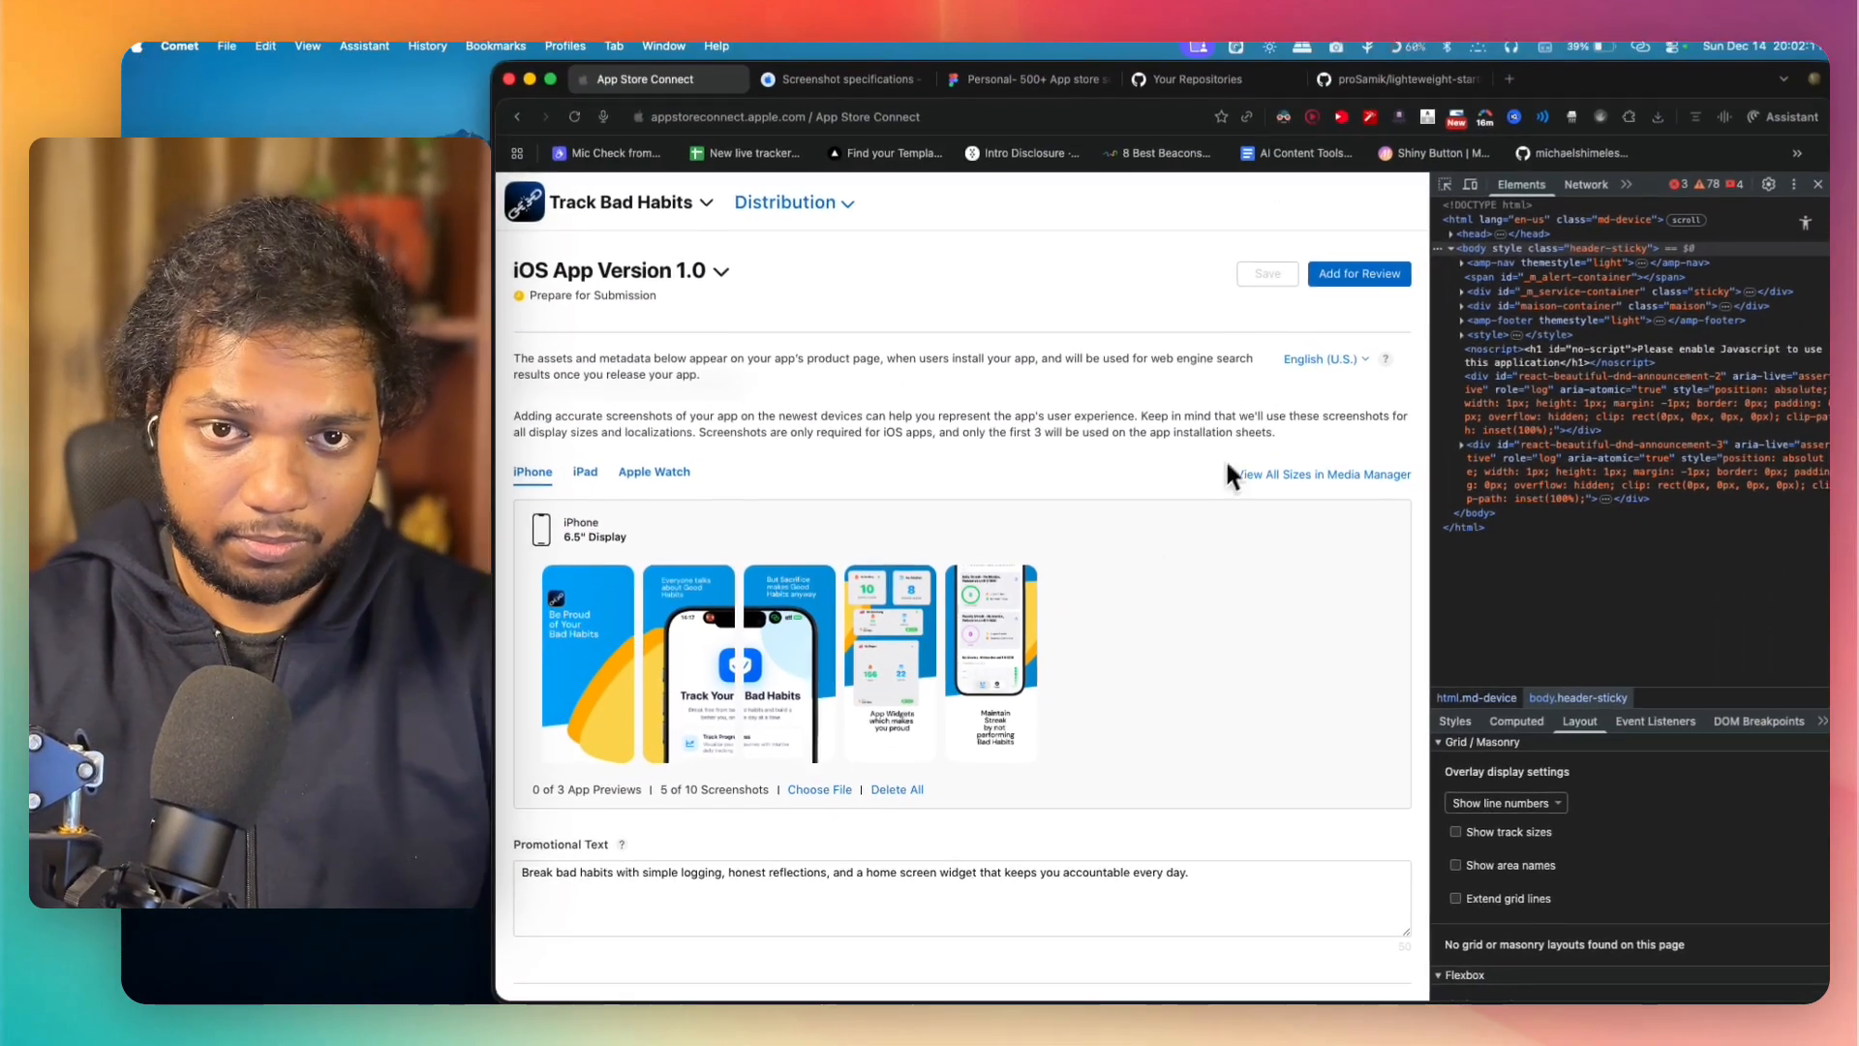
scroll(1217, 408, down, 5)
scroll(1153, 412, up, 6)
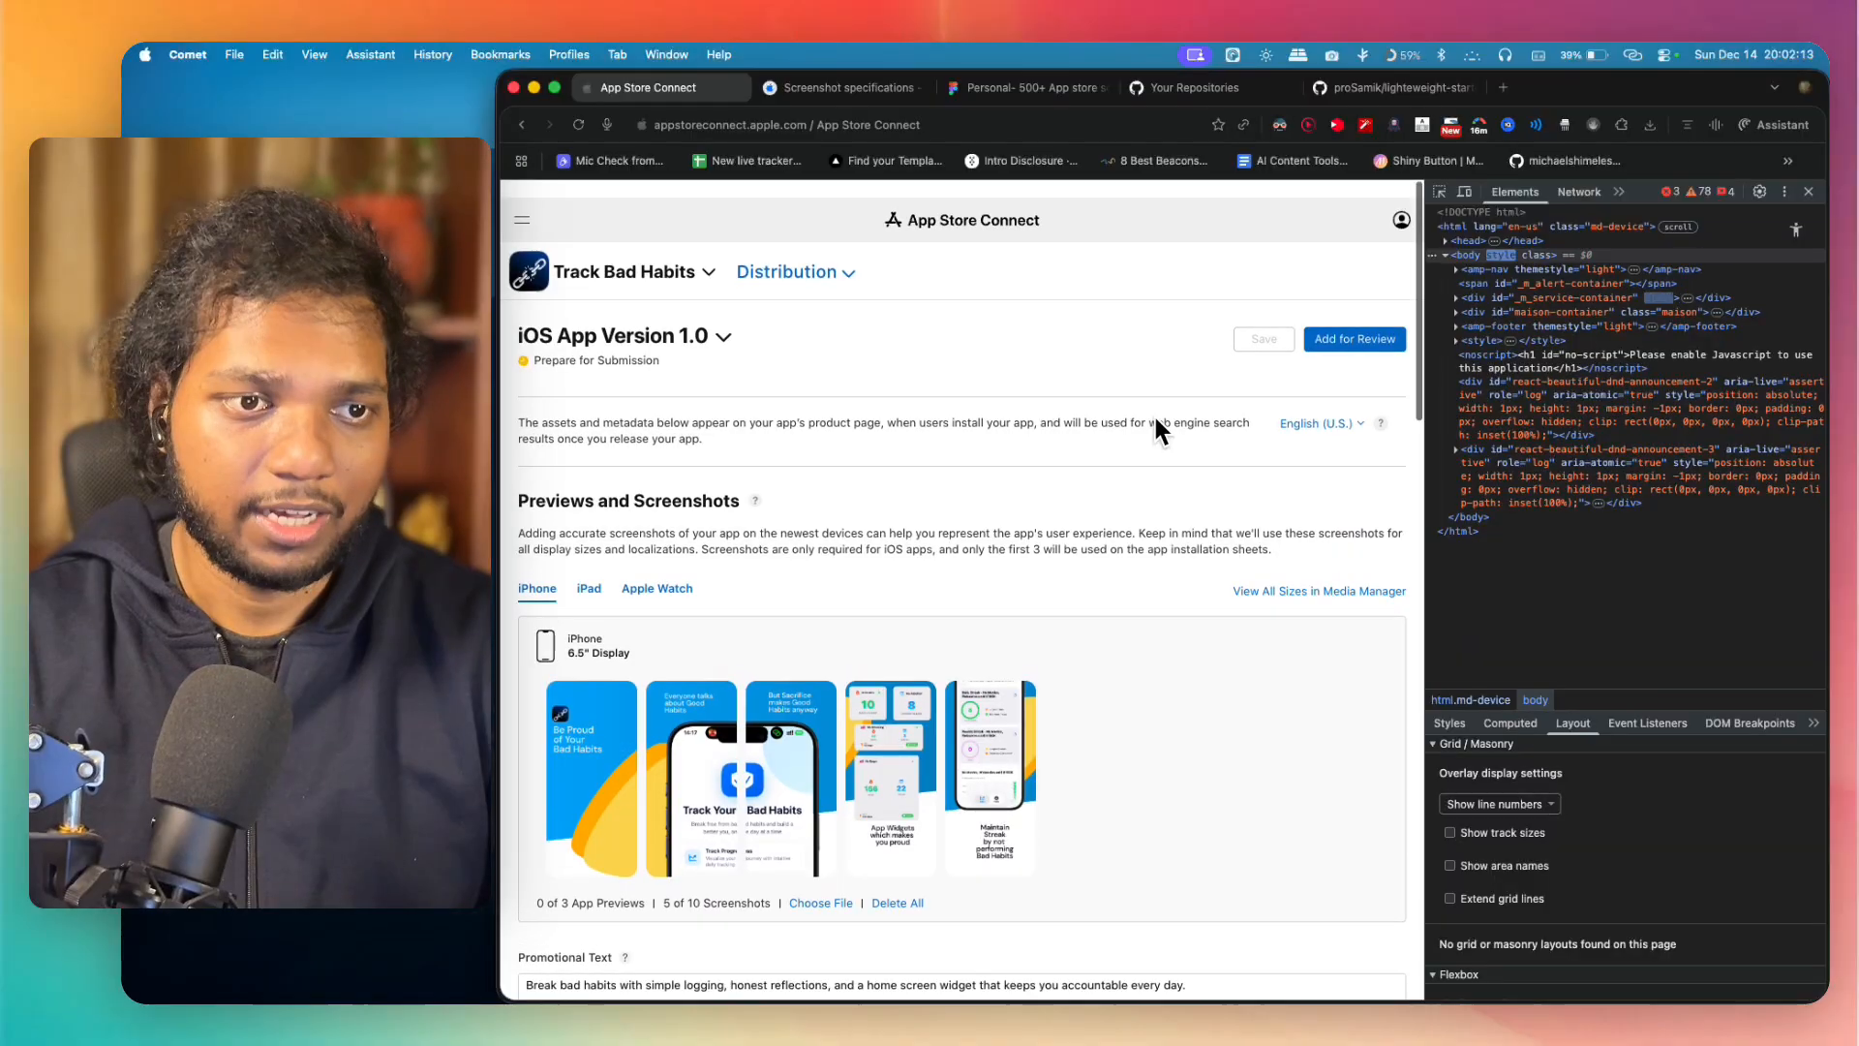